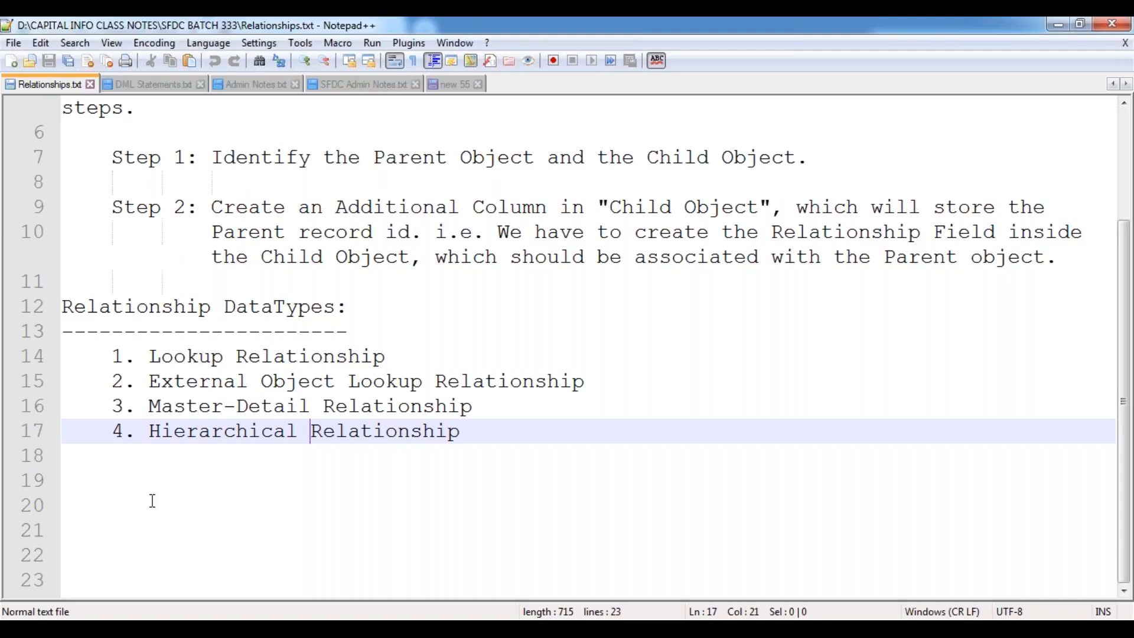
Add blank lines below the Relationship DataTypes list and save Relationships.txt.
click(81, 476)
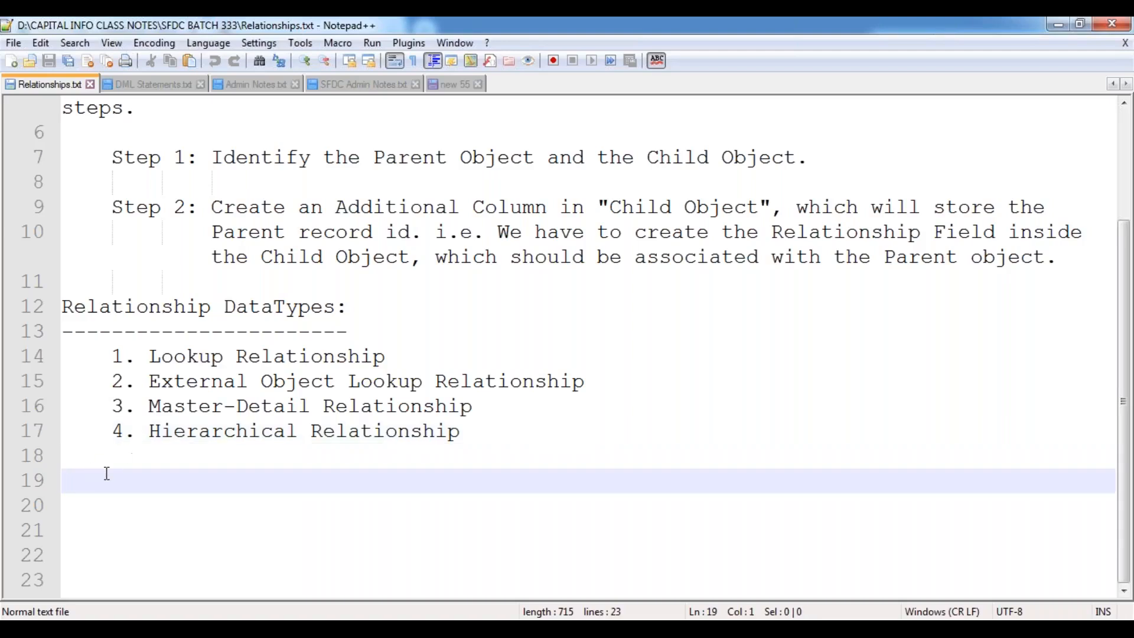
key(Return)
key(Tab)
key(Return)
key(Return)
key(Return)
key(Return)
key(Return)
key(Return)
key(Return)
key(Return)
key(Return)
key(Return)
key(Return)
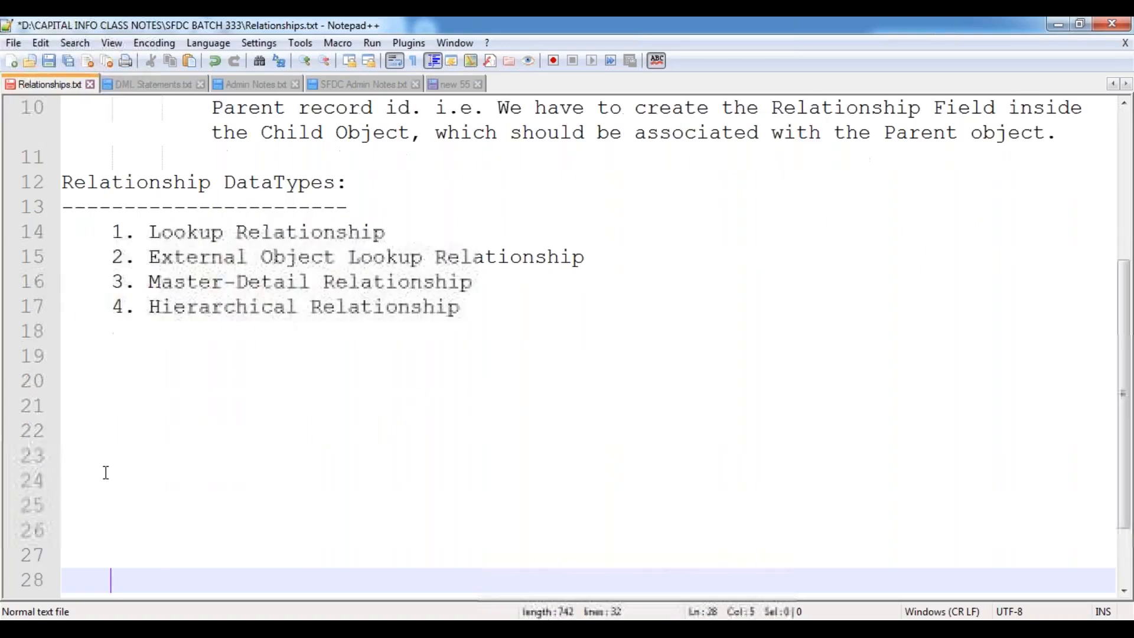
key(Up)
key(Up)
key(Up)
key(Up)
key(Up)
key(Up)
key(Up)
key(Up)
key(Up)
key(Up)
key(Up)
key(Up)
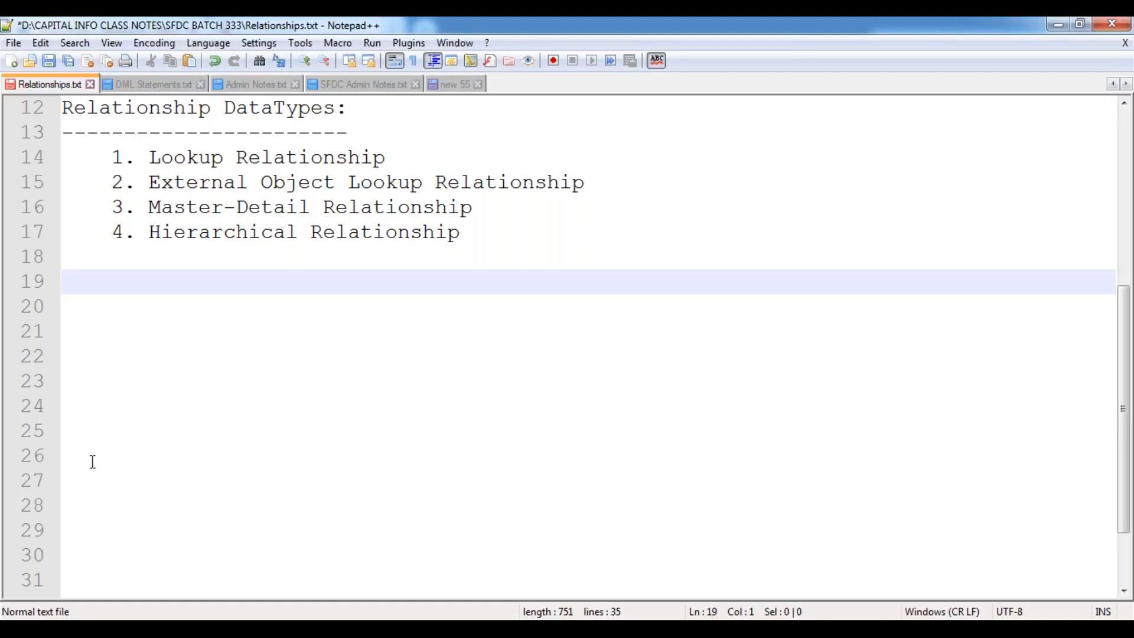
key(ctrl+s)
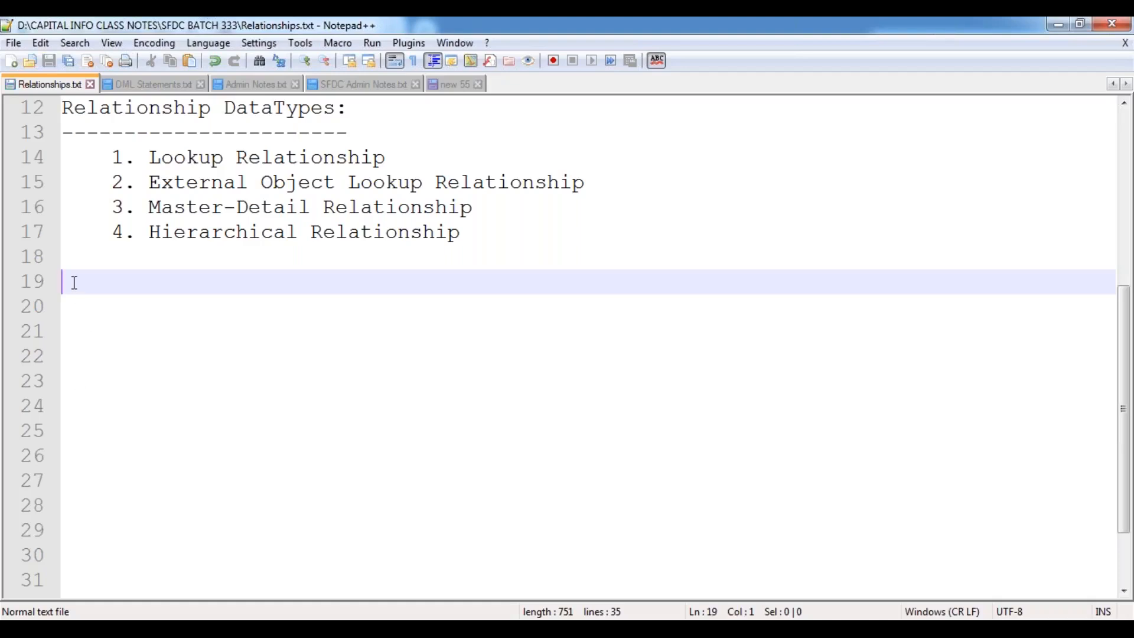
Select 'Lookup Relationship' on line 14, then return to empty line 19.
click(151, 159)
drag(151, 159, 387, 157)
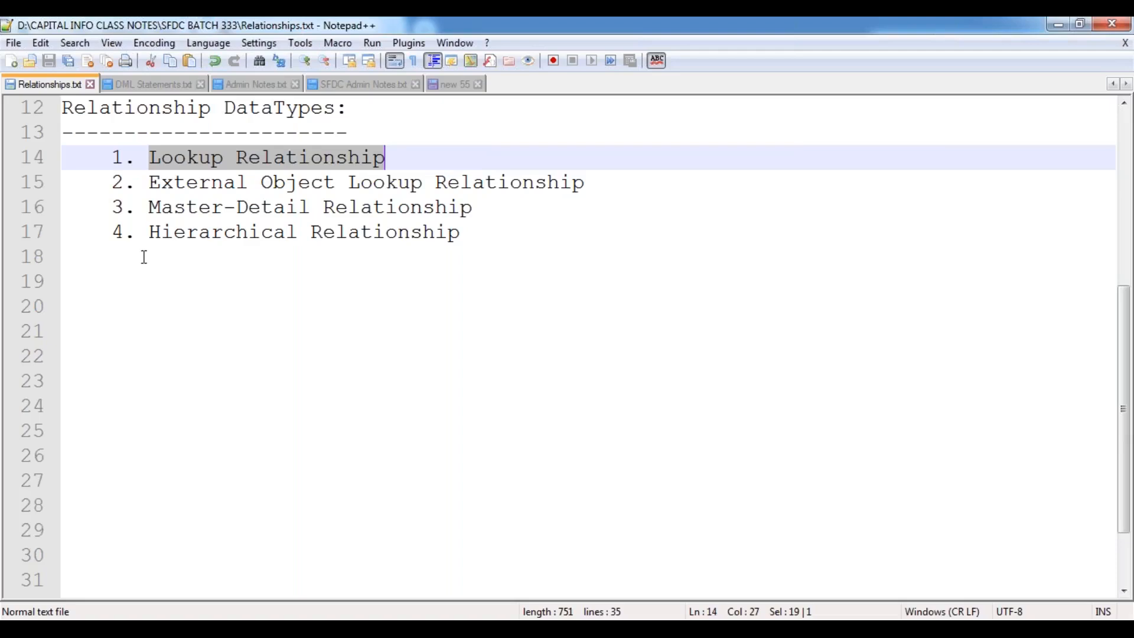
click(70, 282)
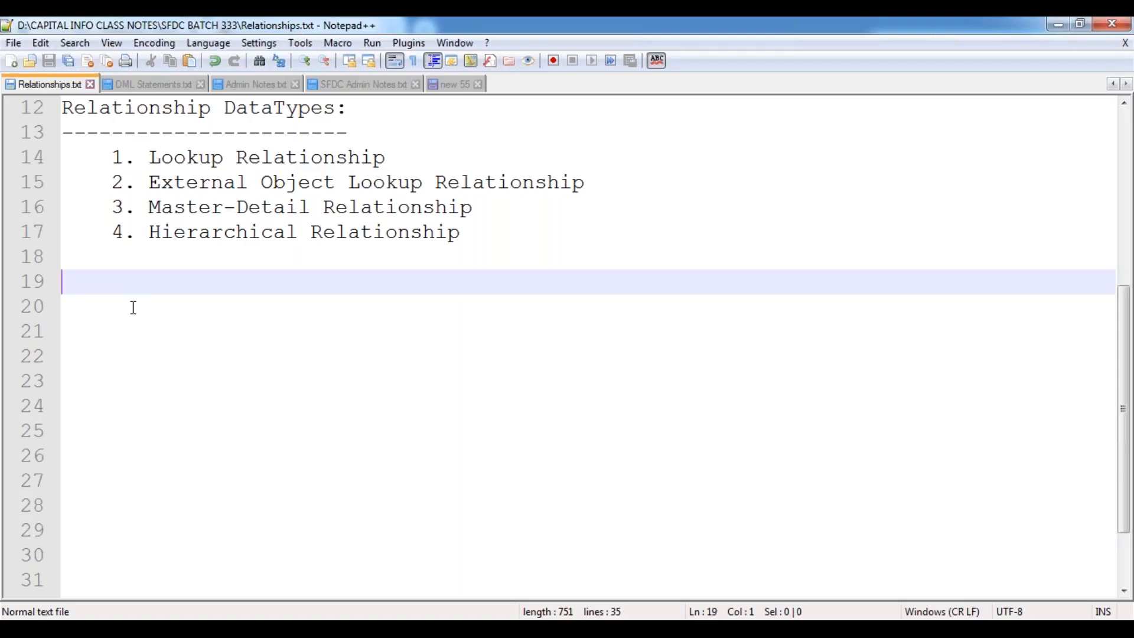
Type a 'Lookup Relationship:' heading with a row of equals signs beneath it, and save.
text(Use)
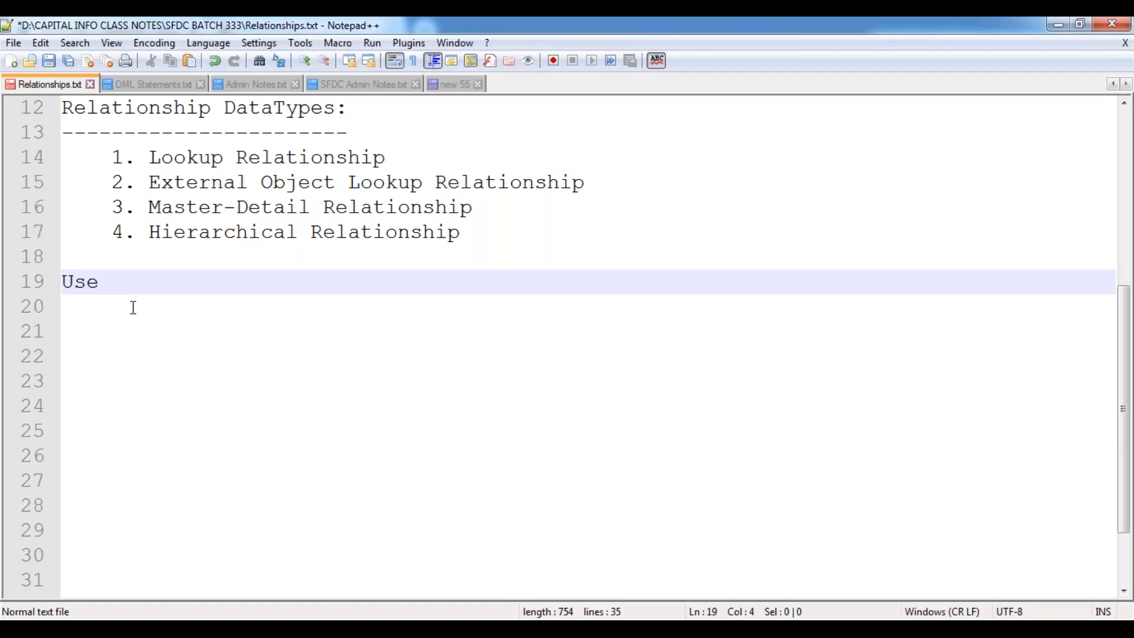
key(BackSpace)
key(BackSpace)
key(BackSpace)
text(Look)
key(Return)
text(Relation)
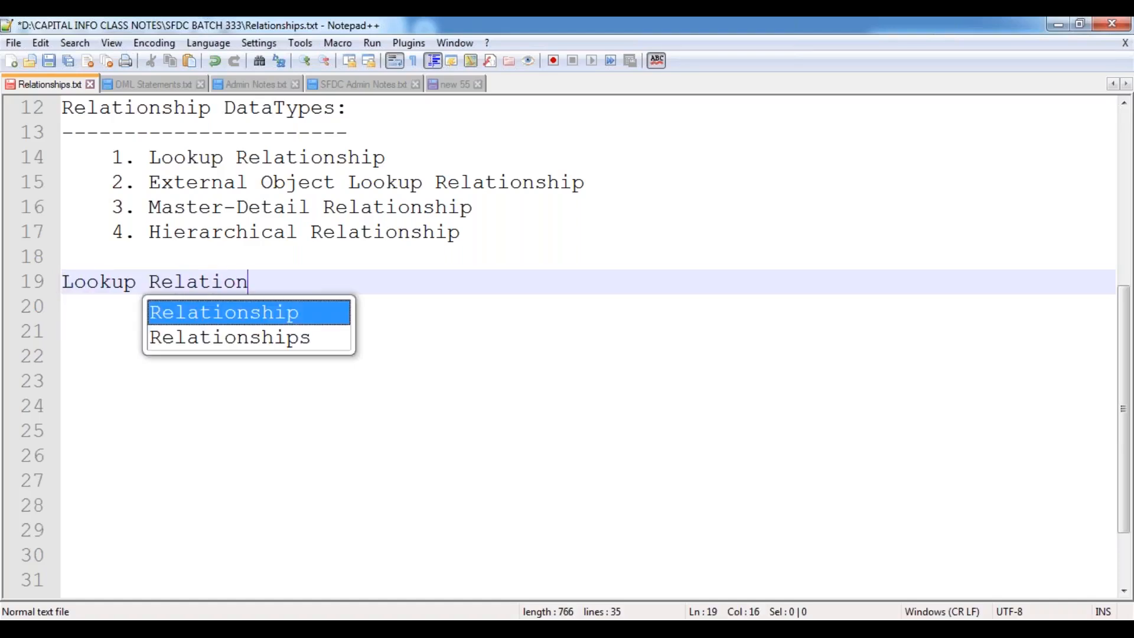
key(Return)
text(:)
key(Return)
text(====================)
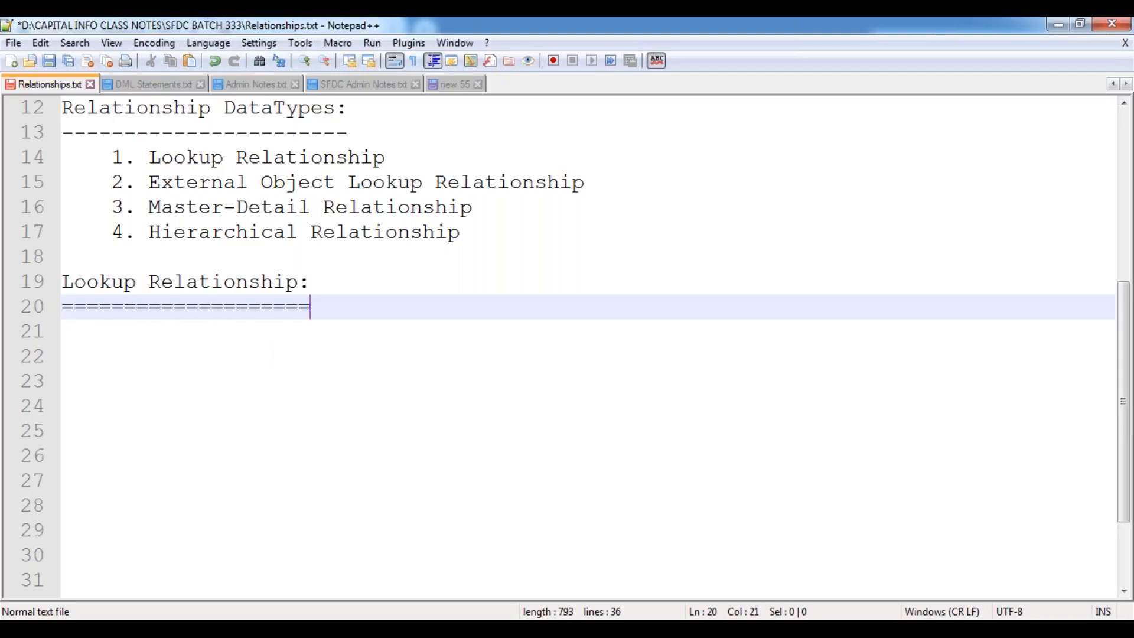
key(Return)
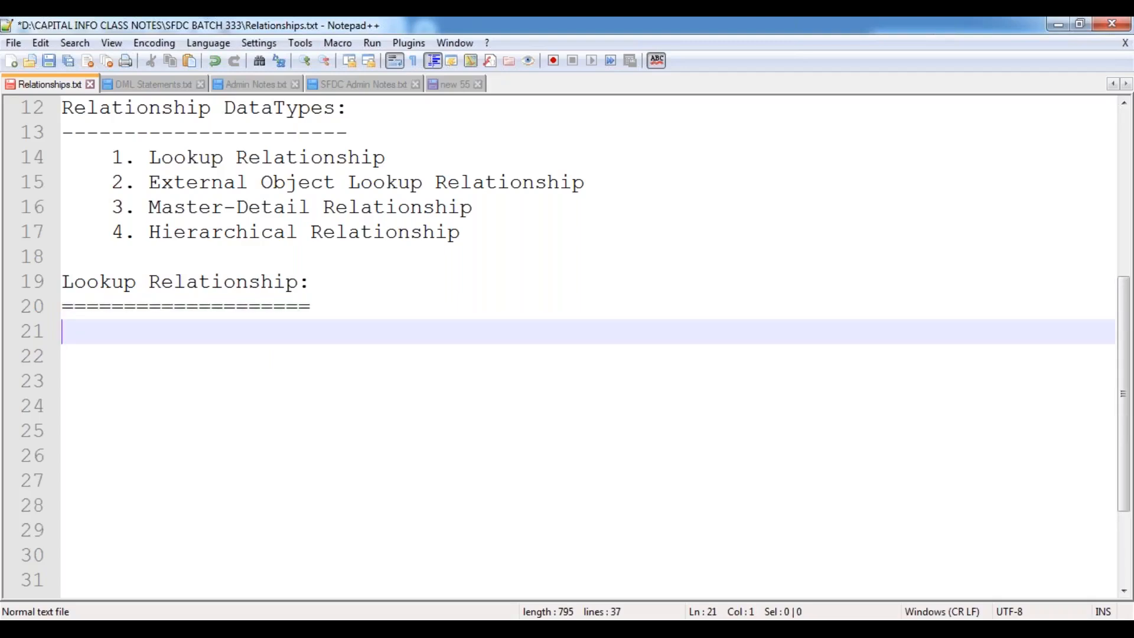
key(ctrl+s)
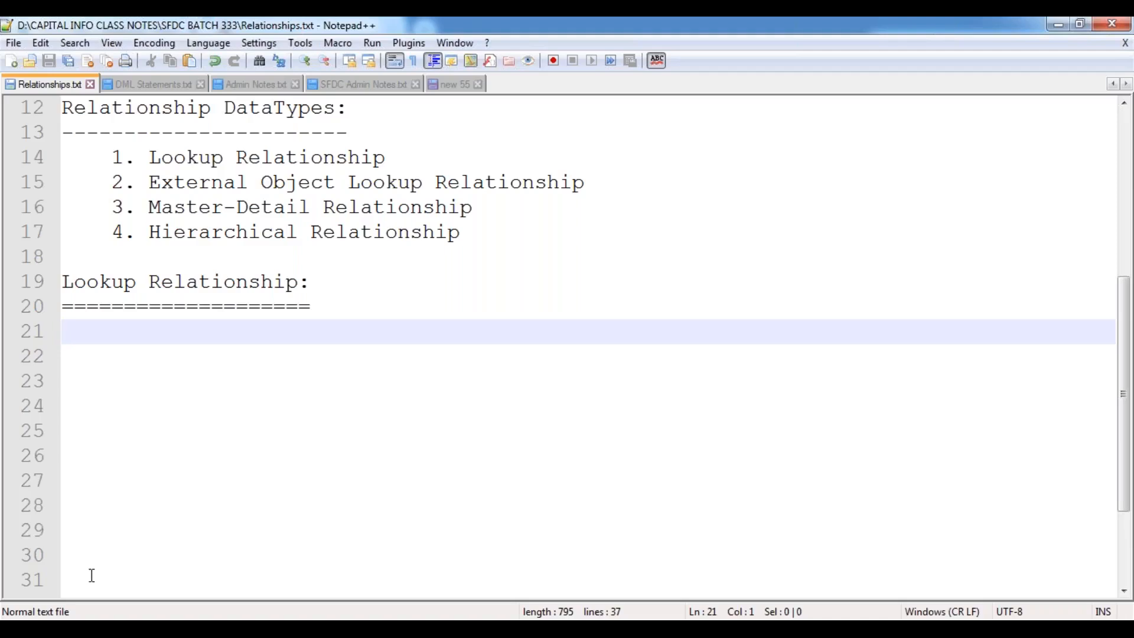
Switch to Salesforce in Chrome, open All Tabs and scroll through the tab list.
click(336, 498)
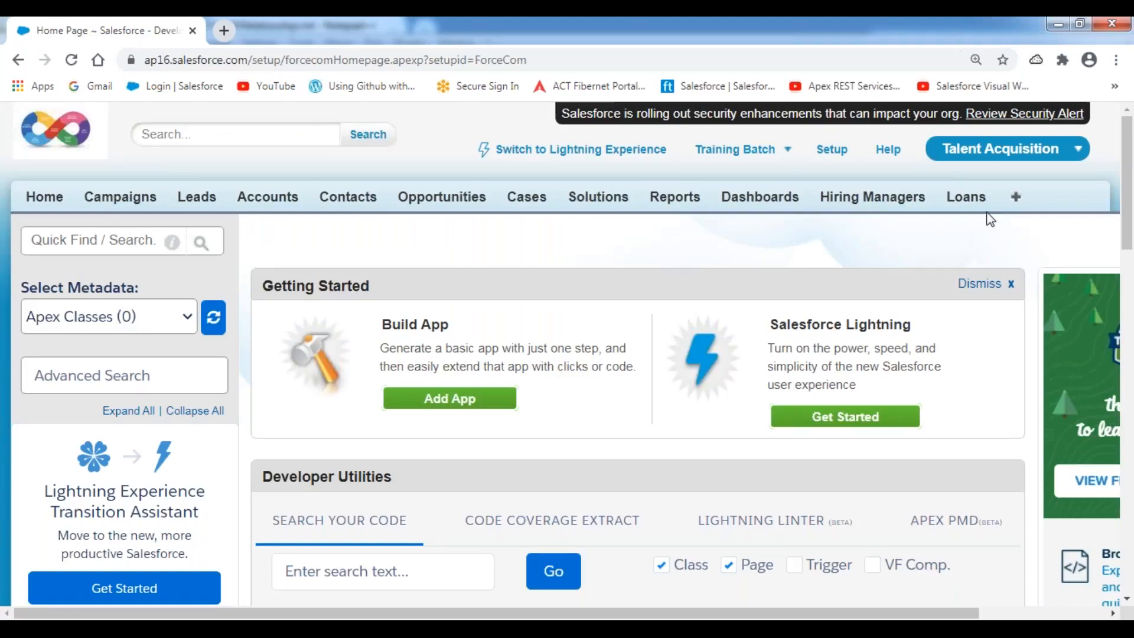
click(1017, 200)
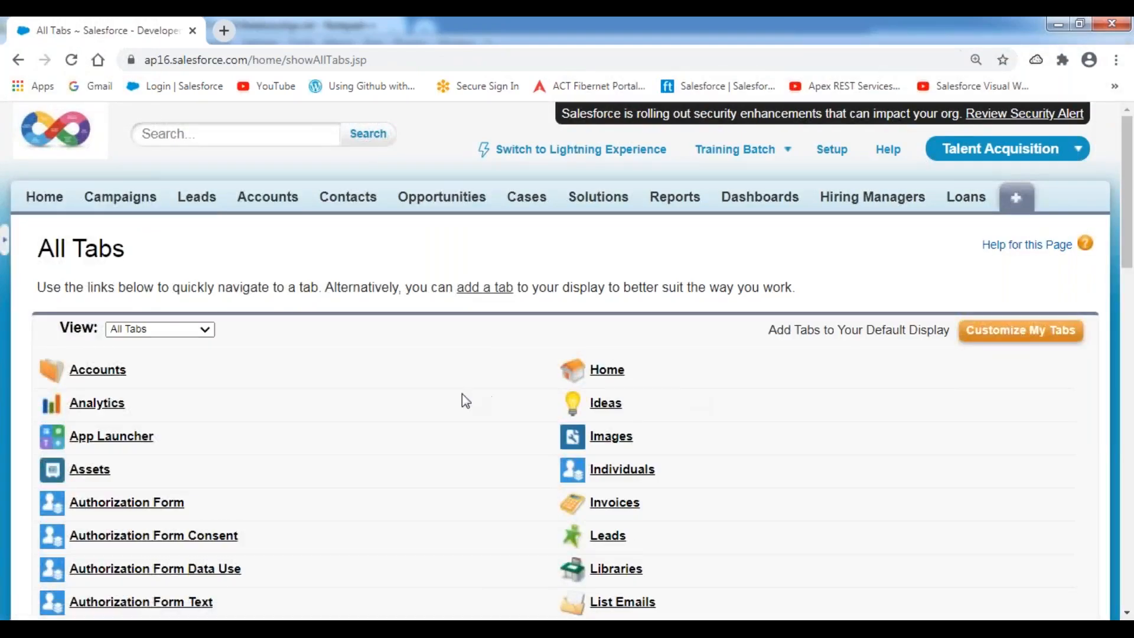
scroll(468, 400, down, 2)
scroll(467, 400, down, 4)
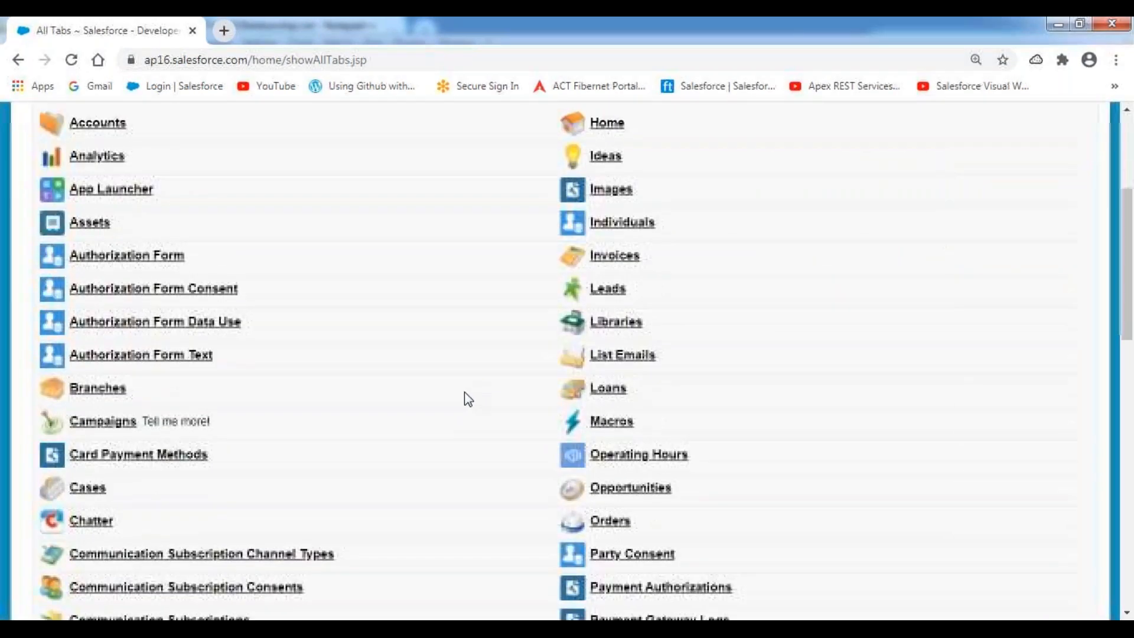
scroll(469, 400, down, 4)
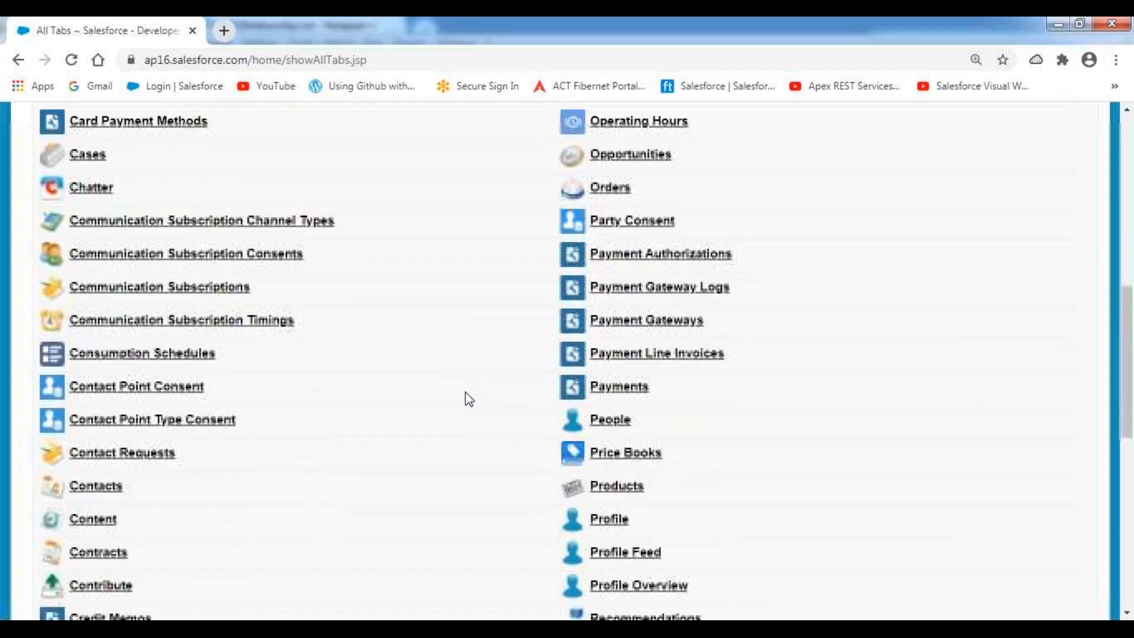
scroll(469, 400, down, 1)
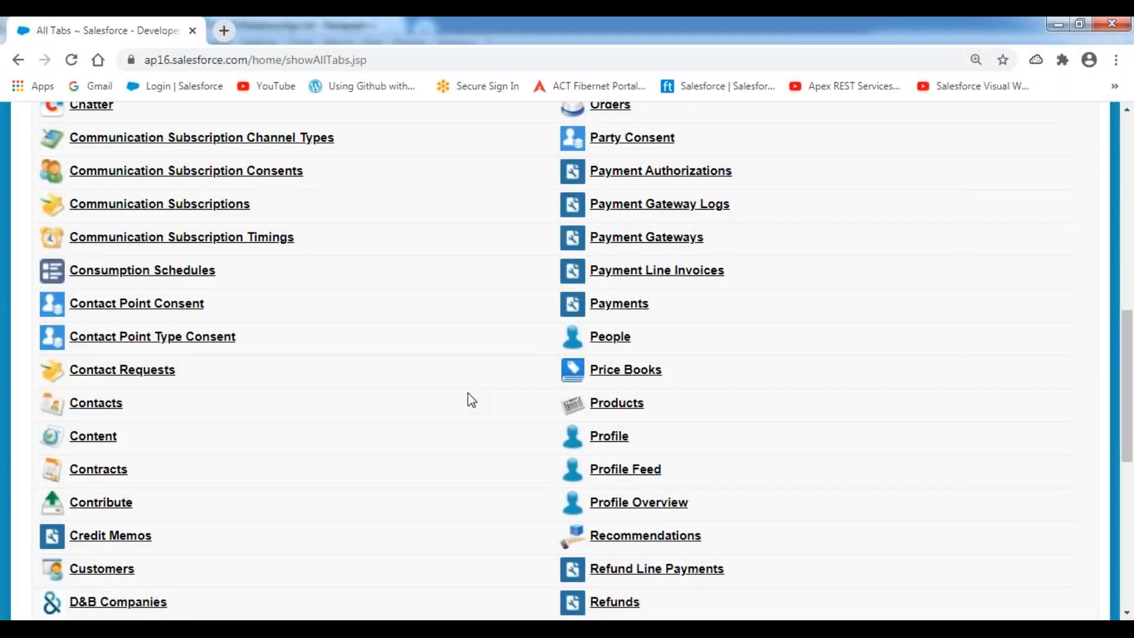
scroll(468, 393, up, 10)
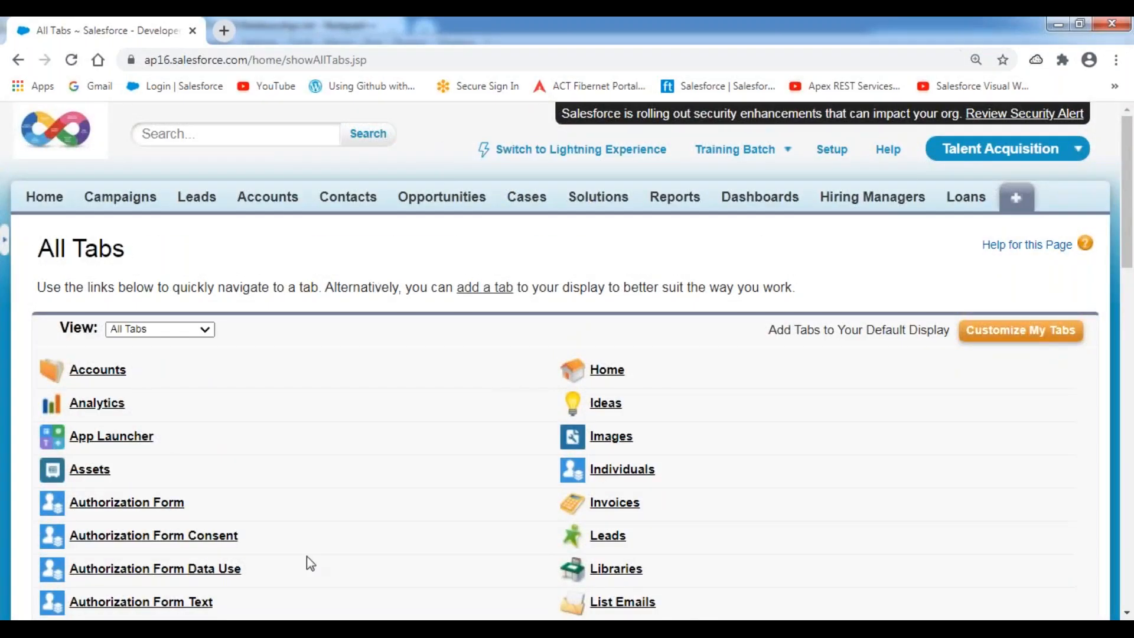
Type a 'Position Object:' heading with an equals-sign underline and save the notes.
key(alt+Tab)
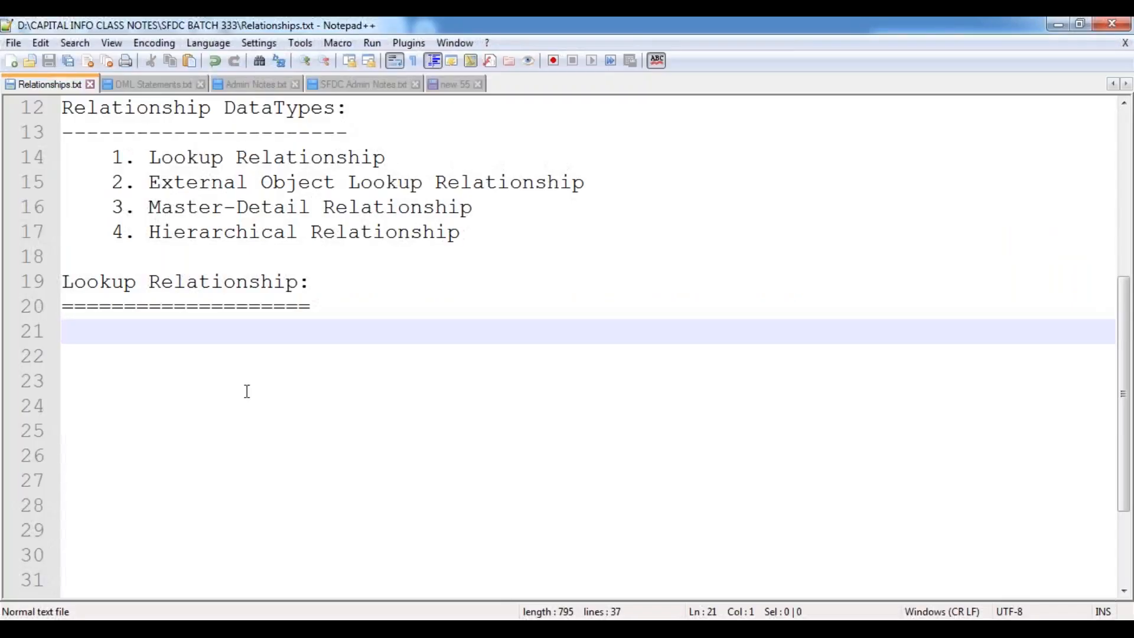
key(Return)
text(Po)
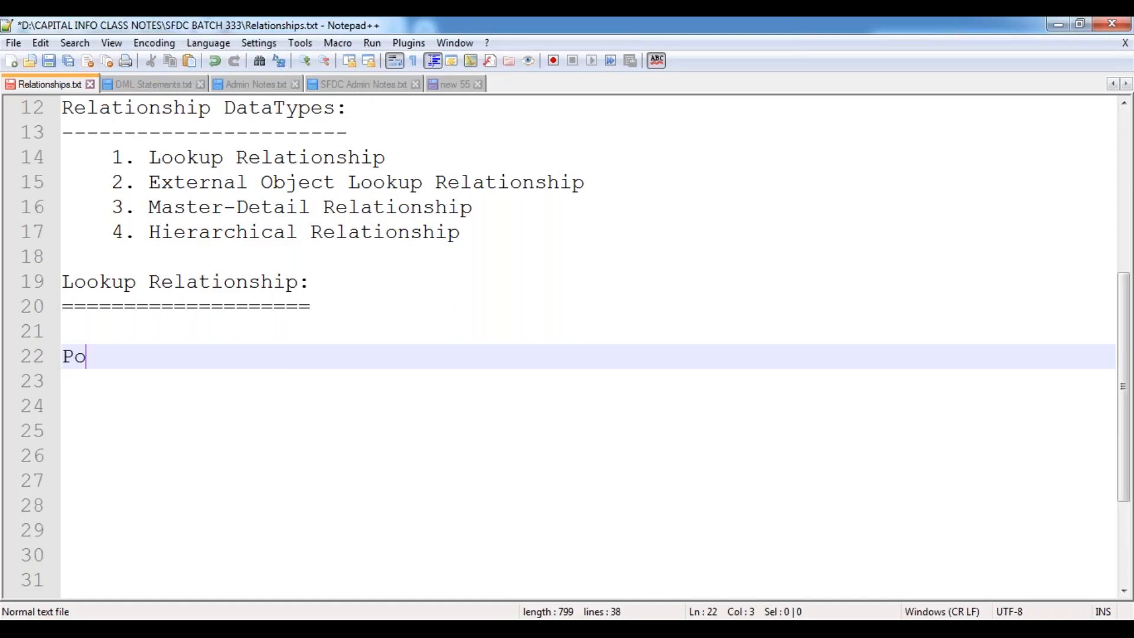
text(sition Obj)
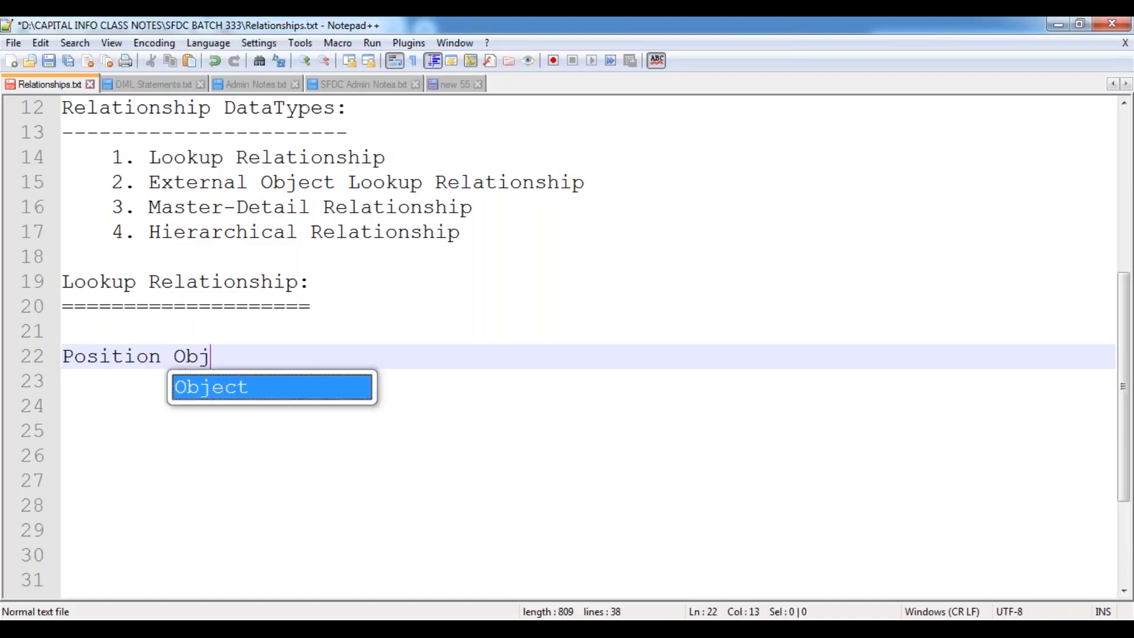
text(ect:)
key(Return)
text(=)
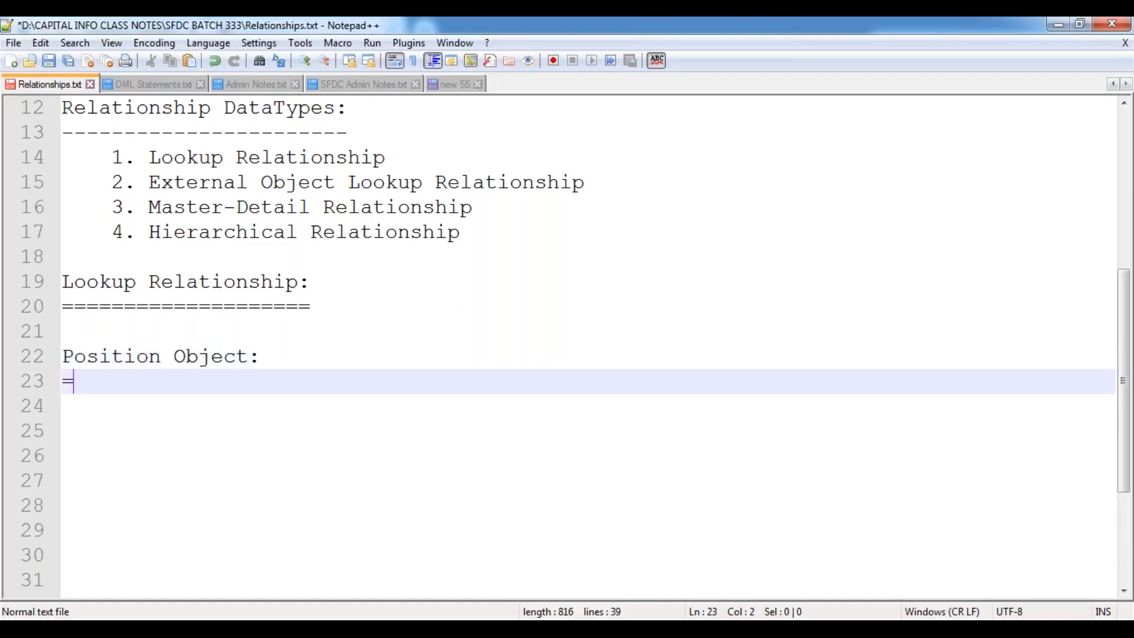
text(===============)
key(Return)
key(Tab)
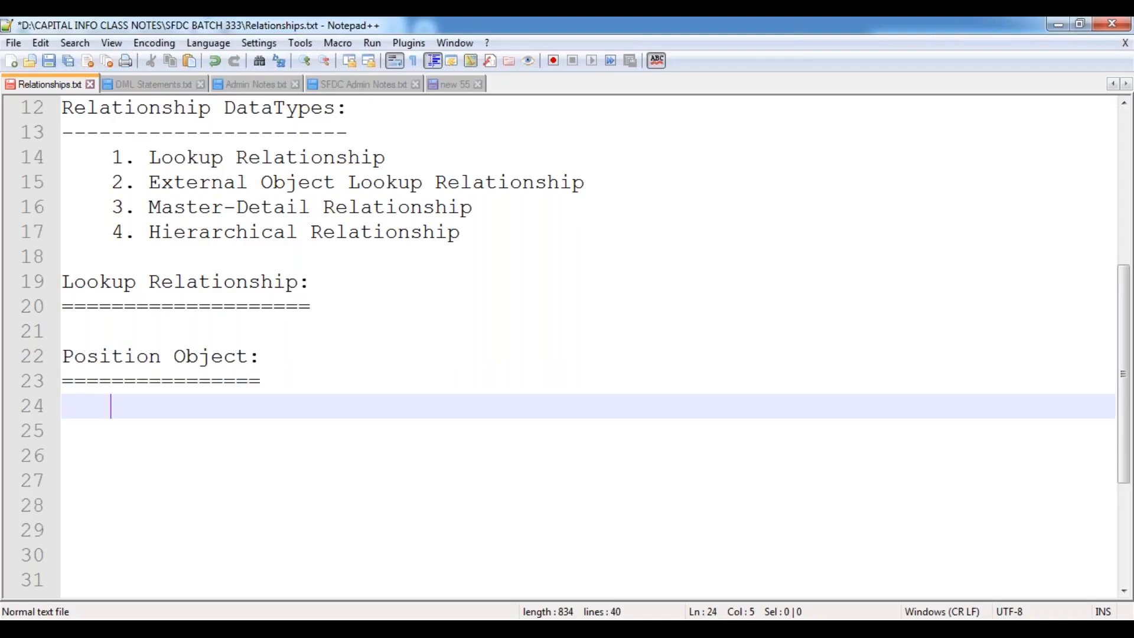
key(ctrl+s)
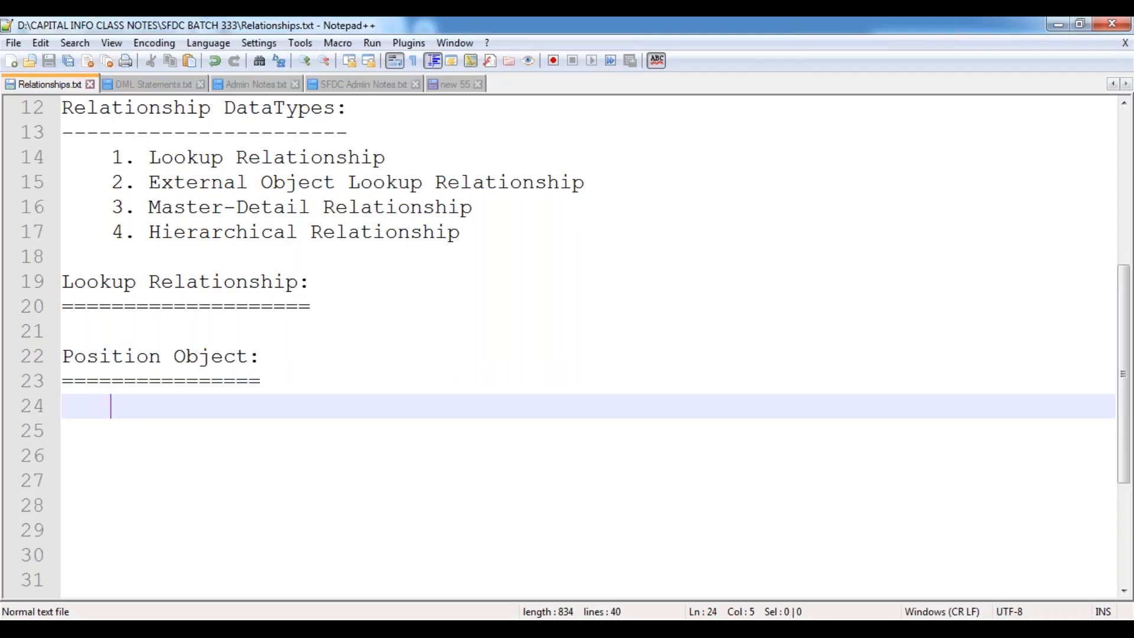
Move the Position Object heading above Lookup Relationship, padded with blank lines.
key(Up)
key(Up)
key(Up)
key(Down)
key(Home)
key(shift+Down)
key(shift+Down)
key(ctrl+c)
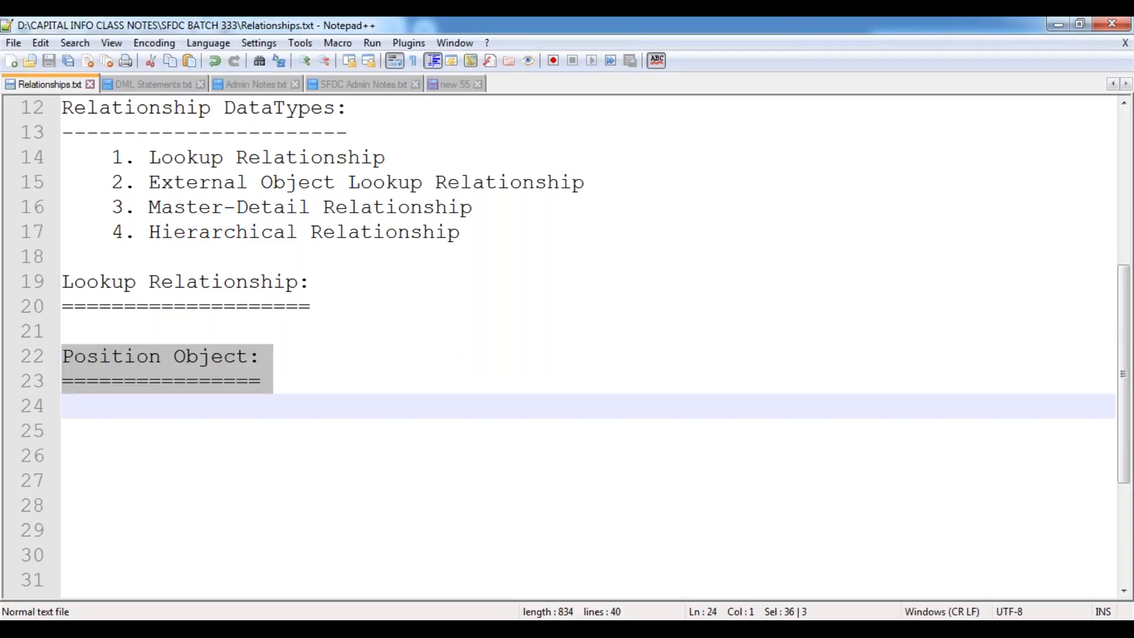
key(Delete)
key(Up)
key(Up)
key(Up)
key(Up)
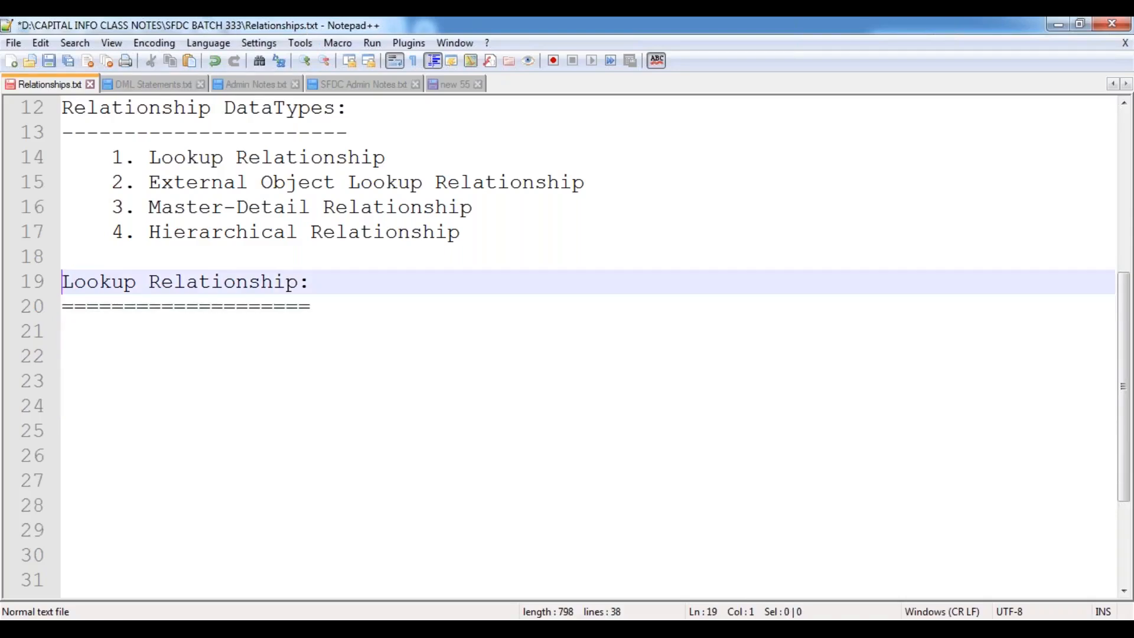
key(Return)
key(Return)
key(Up)
key(ctrl+v)
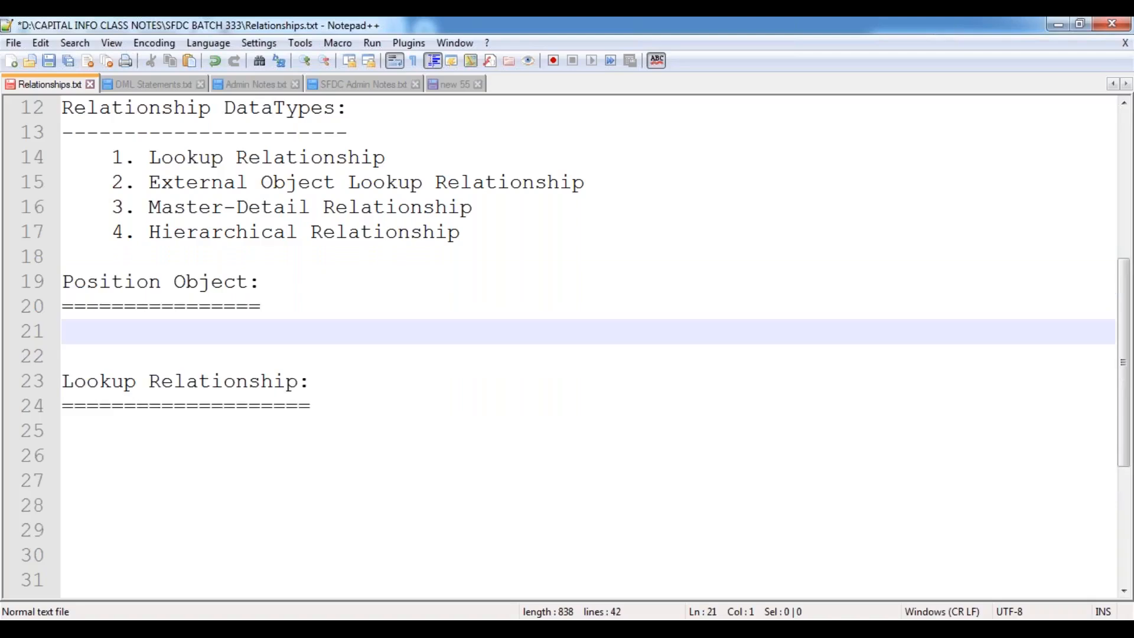
key(Return)
key(Return)
key(Return)
key(Return)
key(Return)
key(Return)
key(Return)
key(Return)
key(Return)
key(Return)
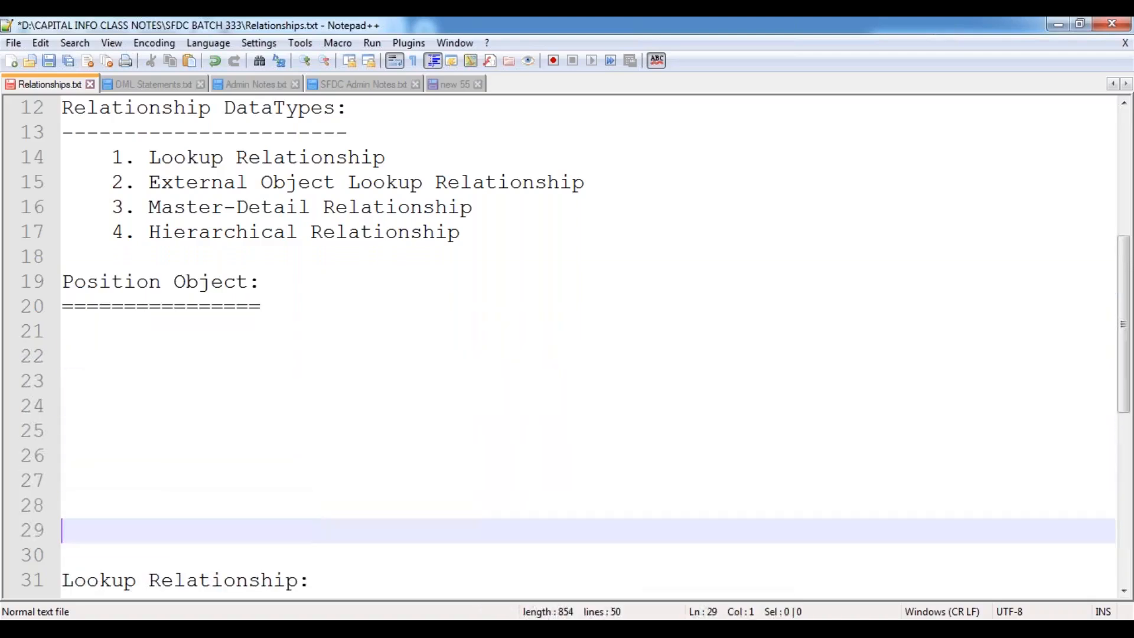
key(Return)
key(Return)
key(Down)
key(Down)
key(Down)
key(Down)
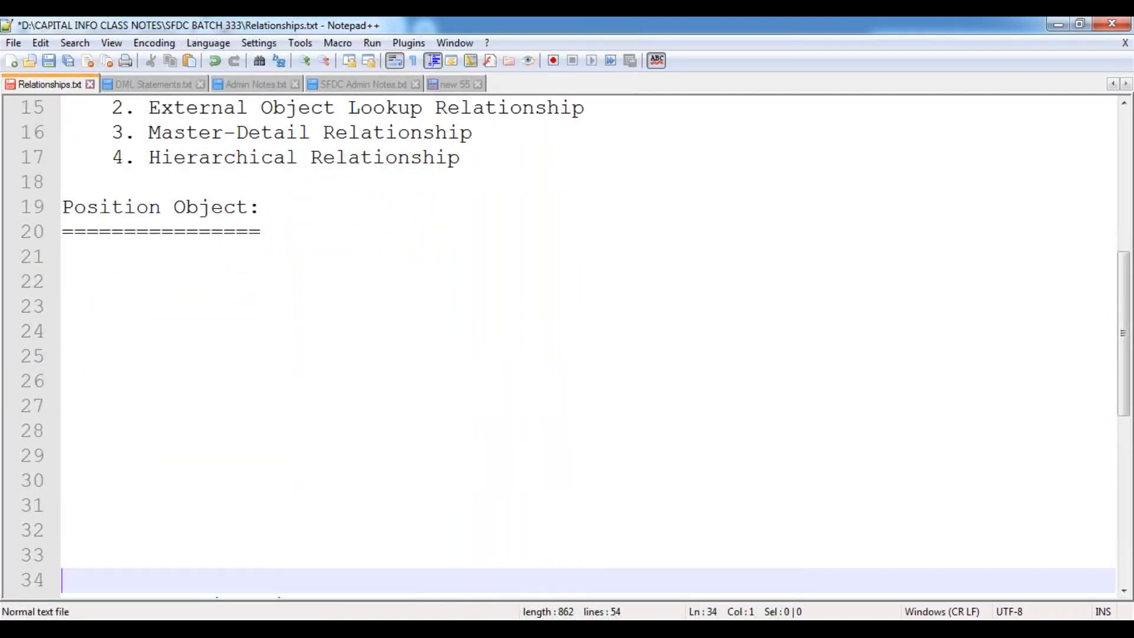
key(Up)
key(Up)
key(Up)
key(Up)
key(Up)
key(Up)
key(Up)
key(Up)
key(Up)
key(Up)
key(Up)
key(Up)
key(Up)
key(Up)
key(Up)
key(Up)
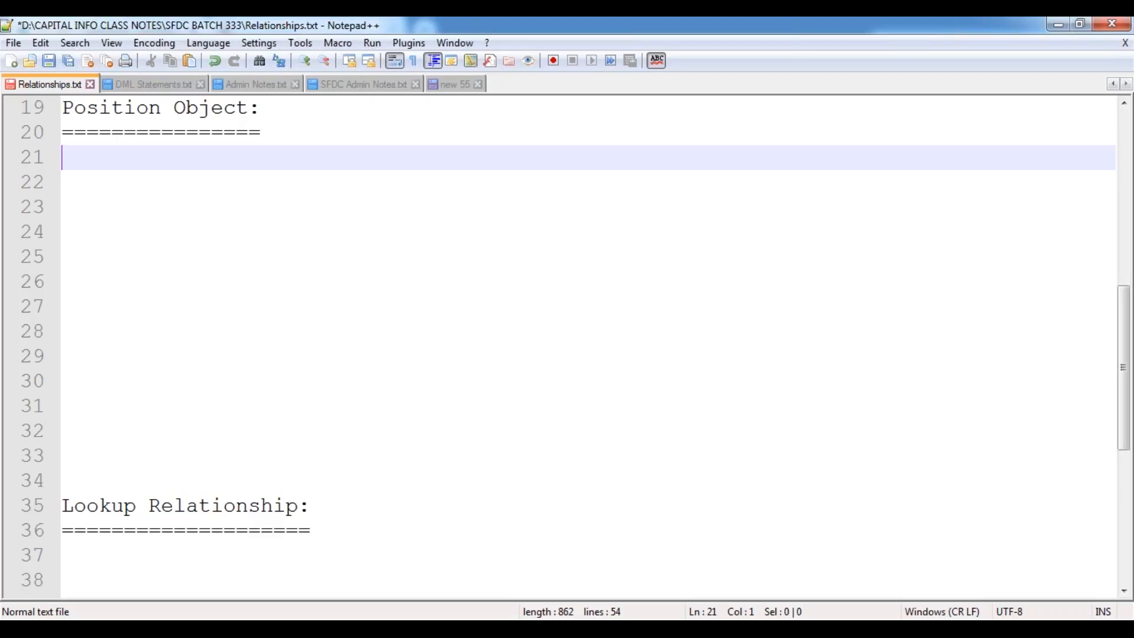
Indent the line under Position Object and type 'Position Name :'.
key(Tab)
text(Position Name :)
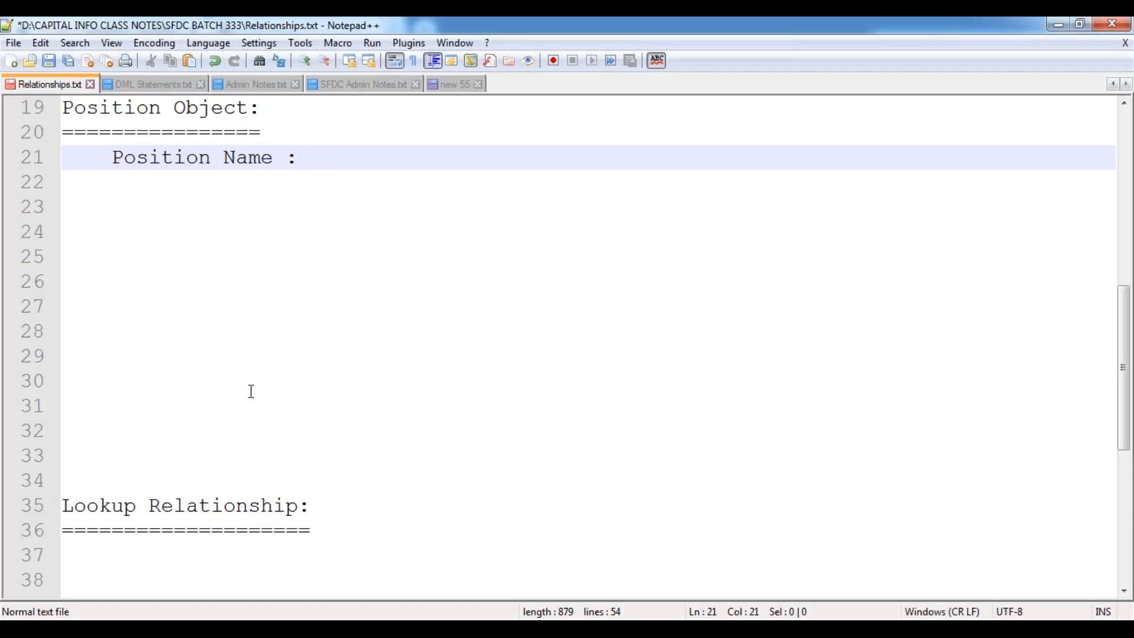
Mark Position Name as Standard Field; add Location : Picklist with Hyderabad, Bangalore, Chennai, Pune, Mumbai, Noida.
text(Standa)
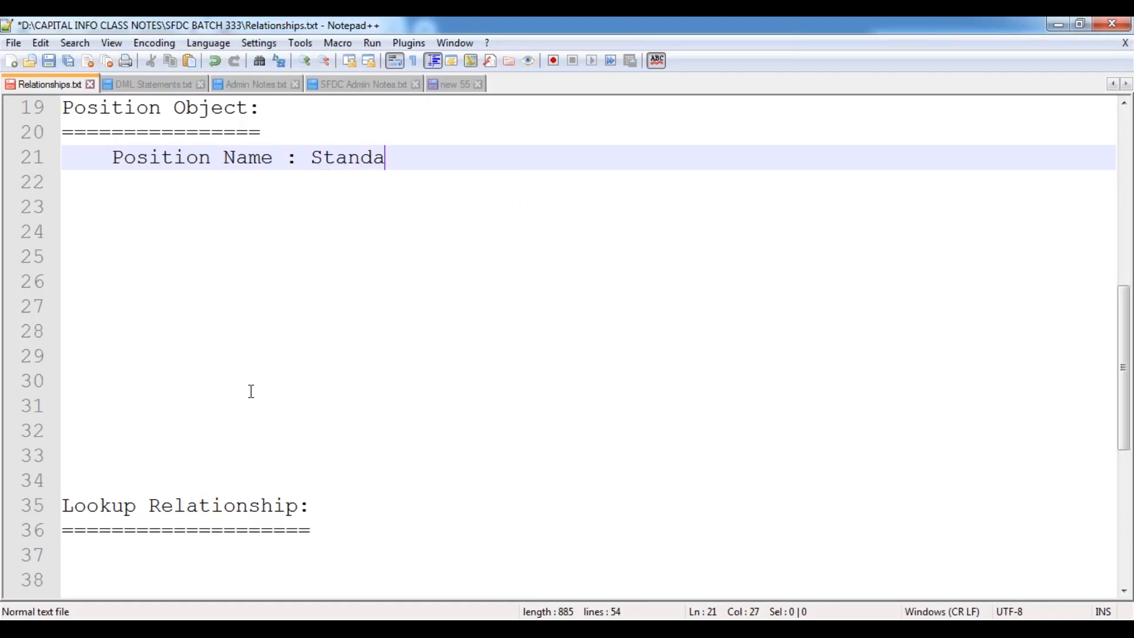
text(rd Field.)
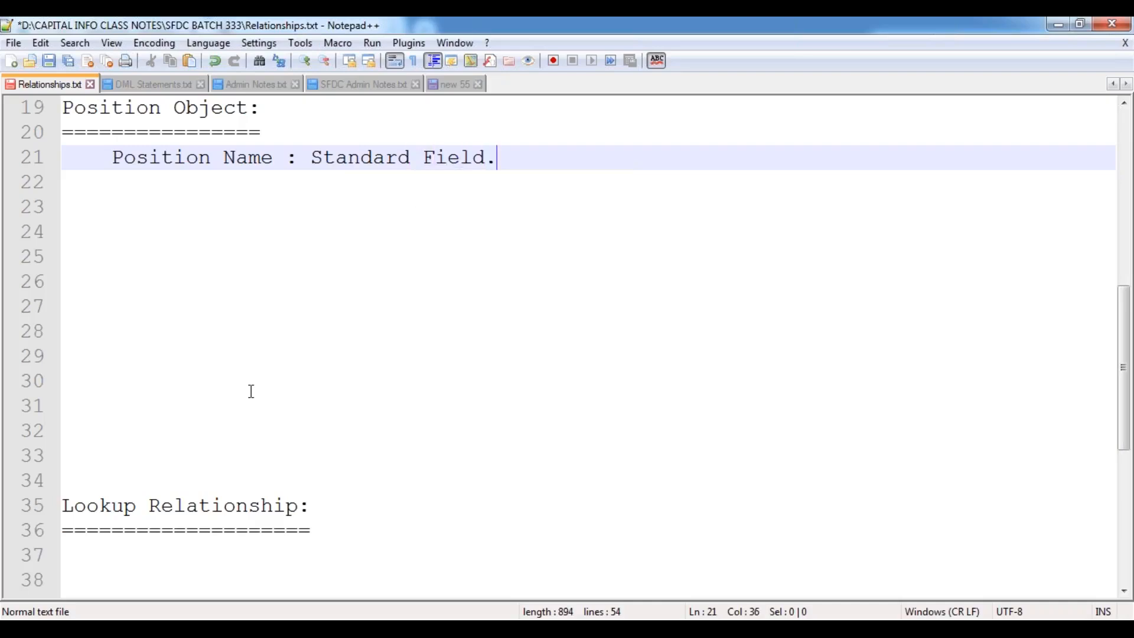
key(Return)
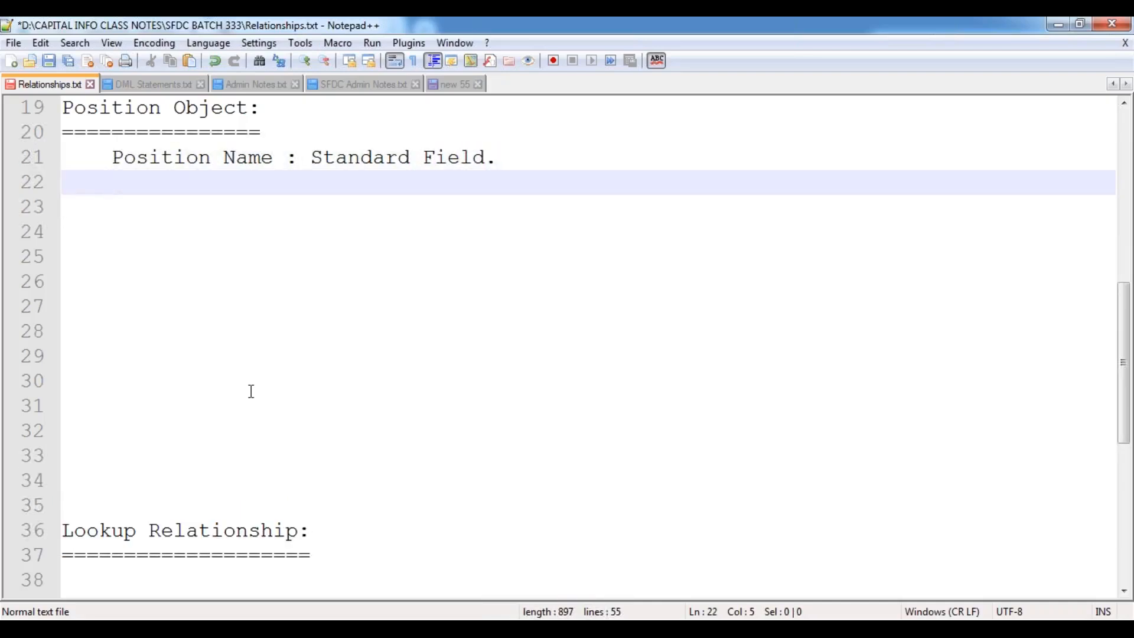
text(Location )
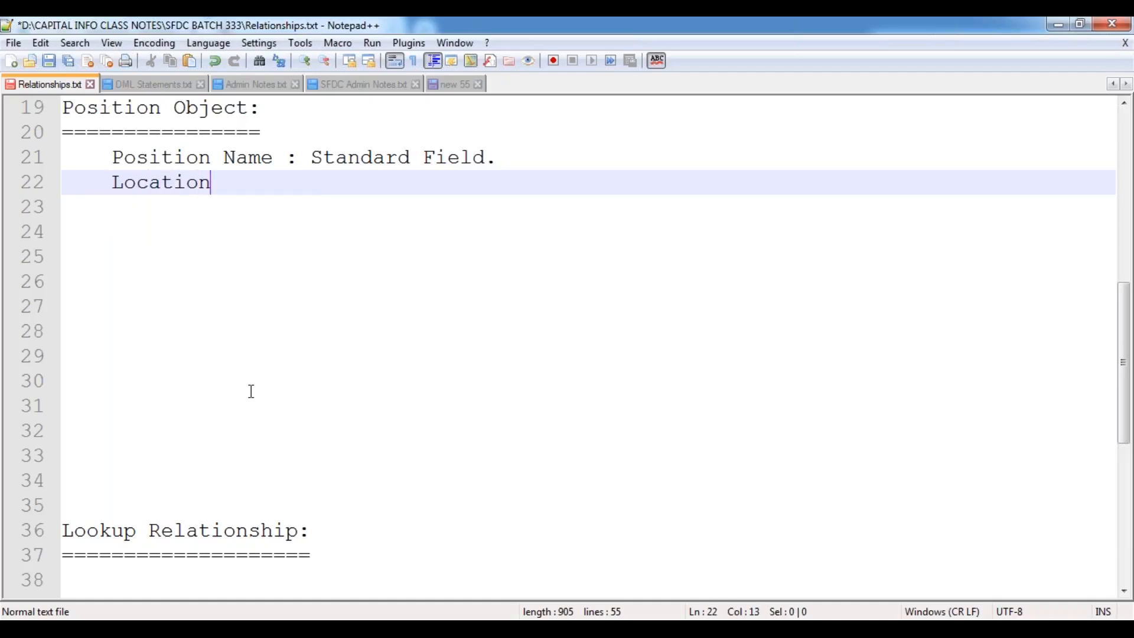
text(Field)
key(BackSpace)
key(BackSpace)
key(BackSpace)
key(BackSpace)
key(BackSpace)
key(BackSpace)
text(: P)
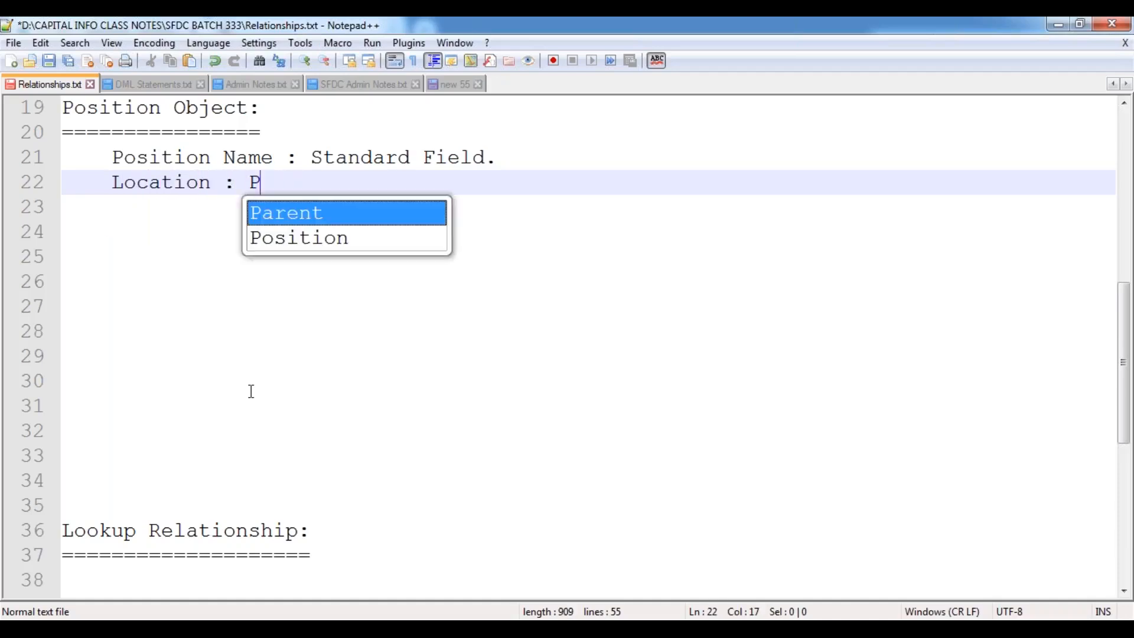
text(icklist)
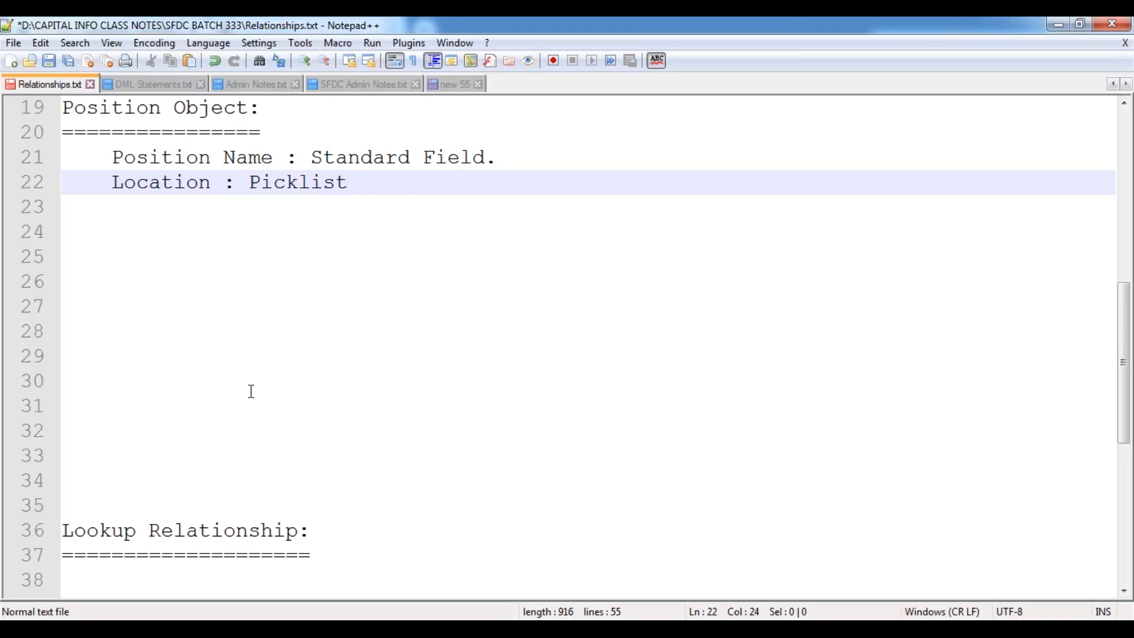
key(Return)
key(Tab)
key(Tab)
text(()
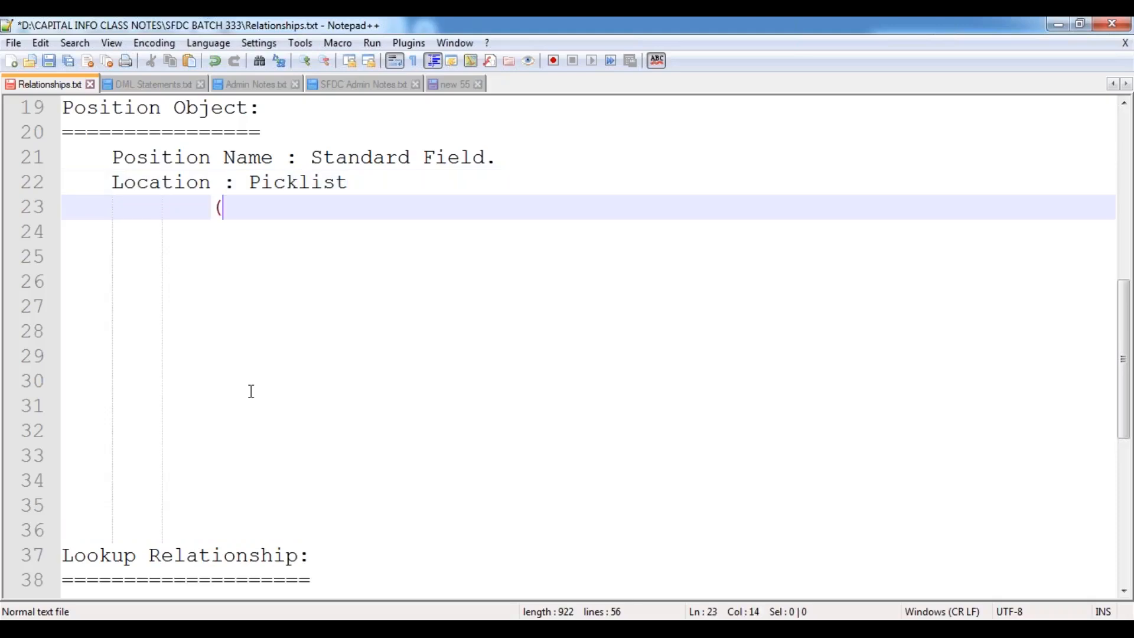
text(LOV's: )
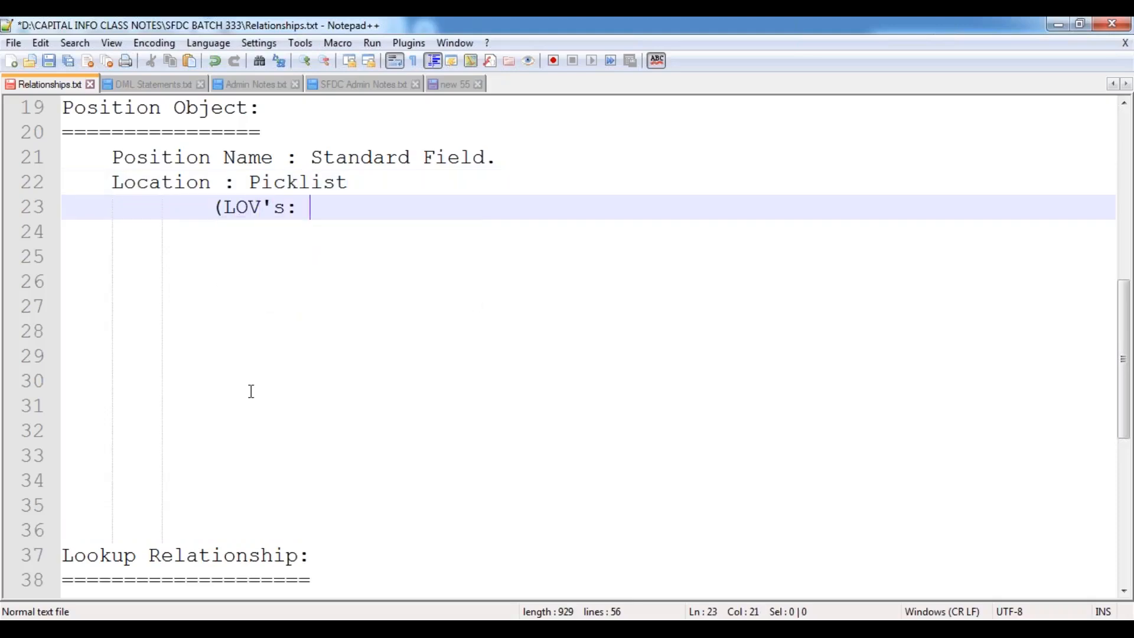
text(Hyderabad, )
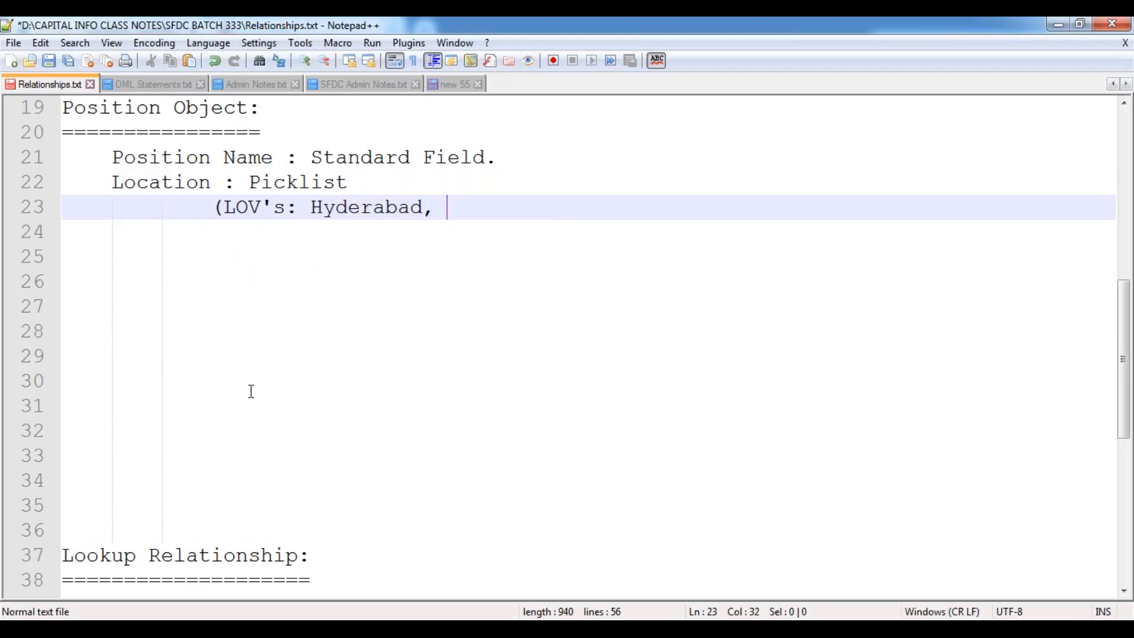
text(Bangalore, )
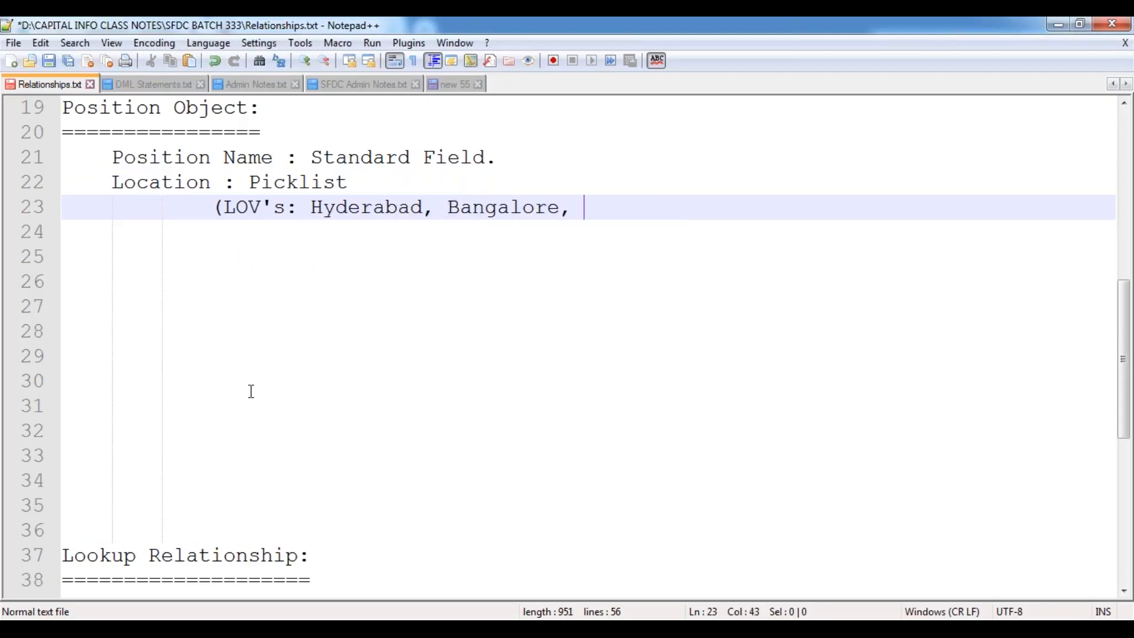
text(Chennai, Pu)
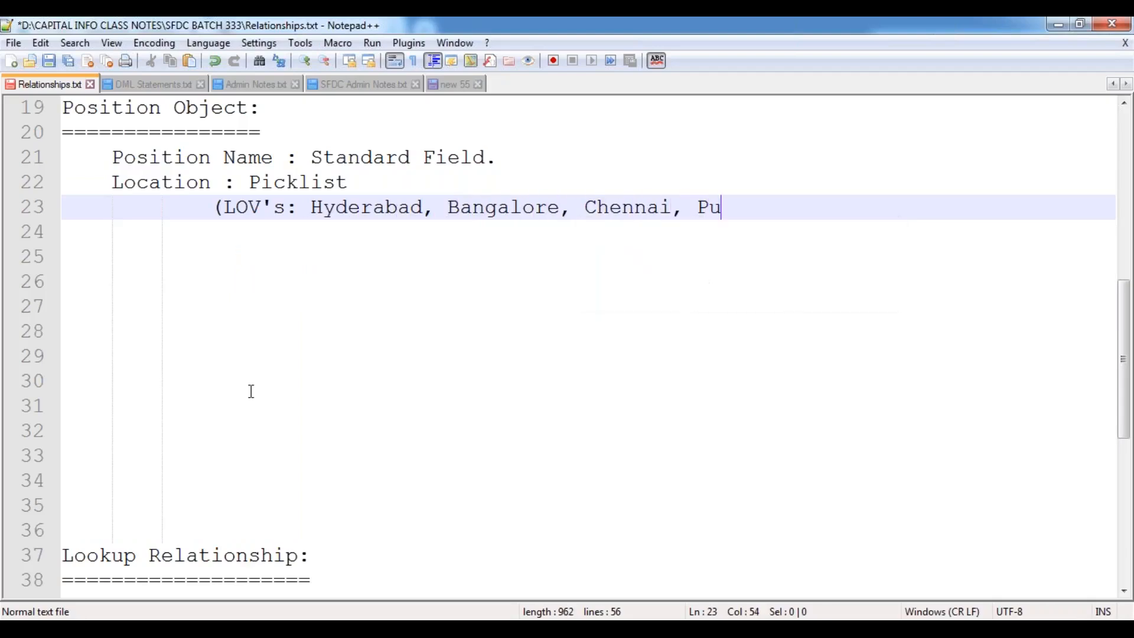
text(ne, Mumbai, H)
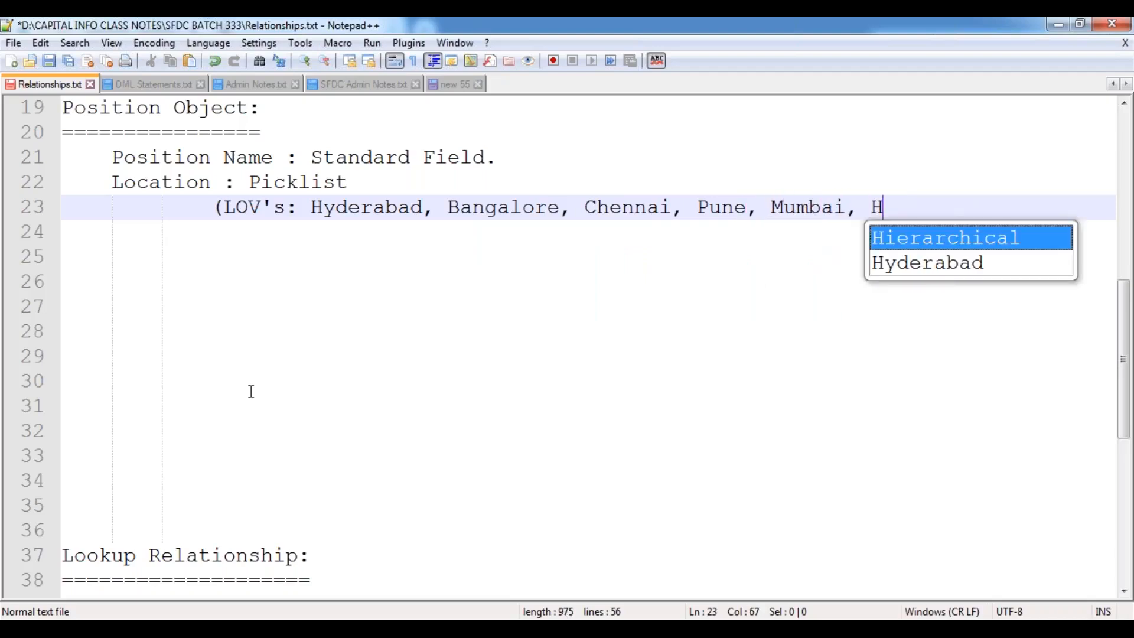
key(BackSpace)
text(N)
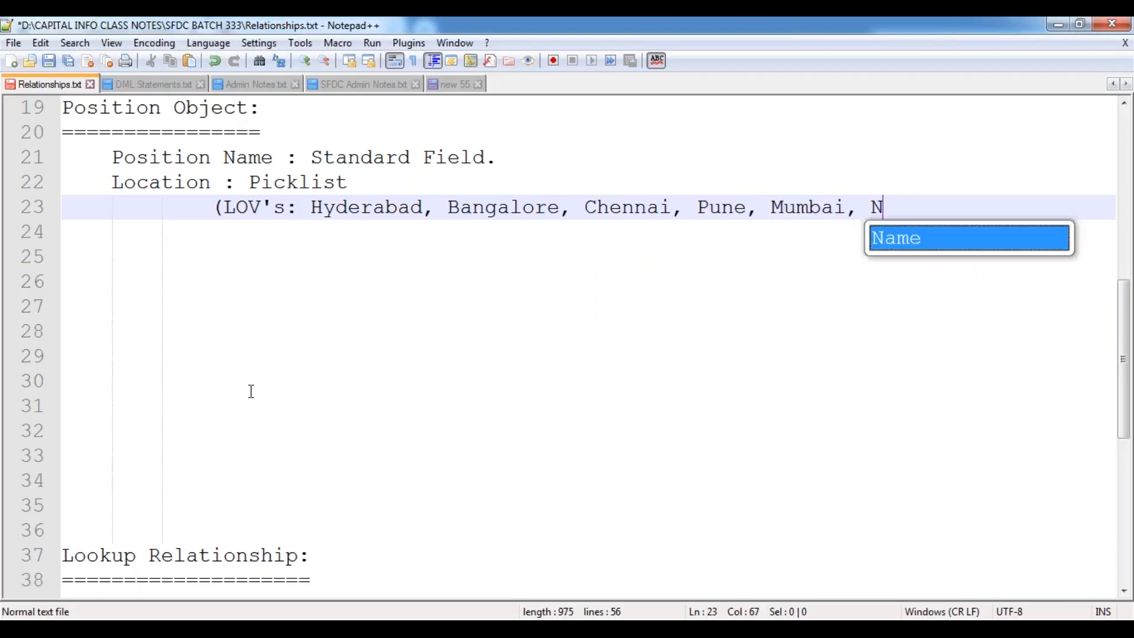
text(oida,....etc))
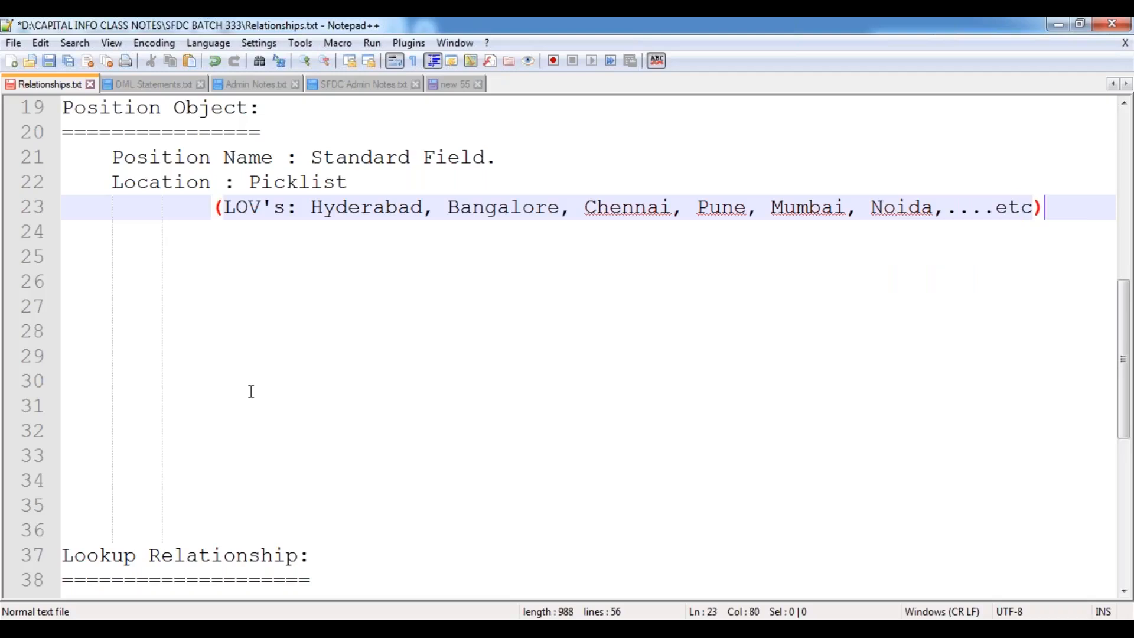
key(Return)
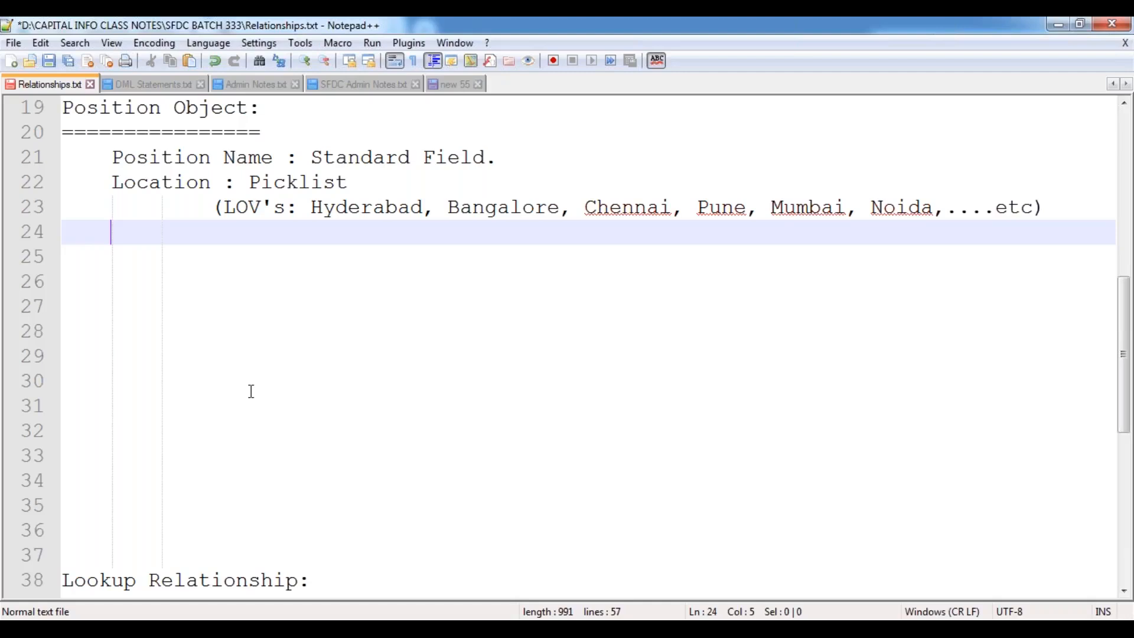
Add the line 'Number Of Positions: Number (Mandatory)', correcting typos along the way.
text(Num)
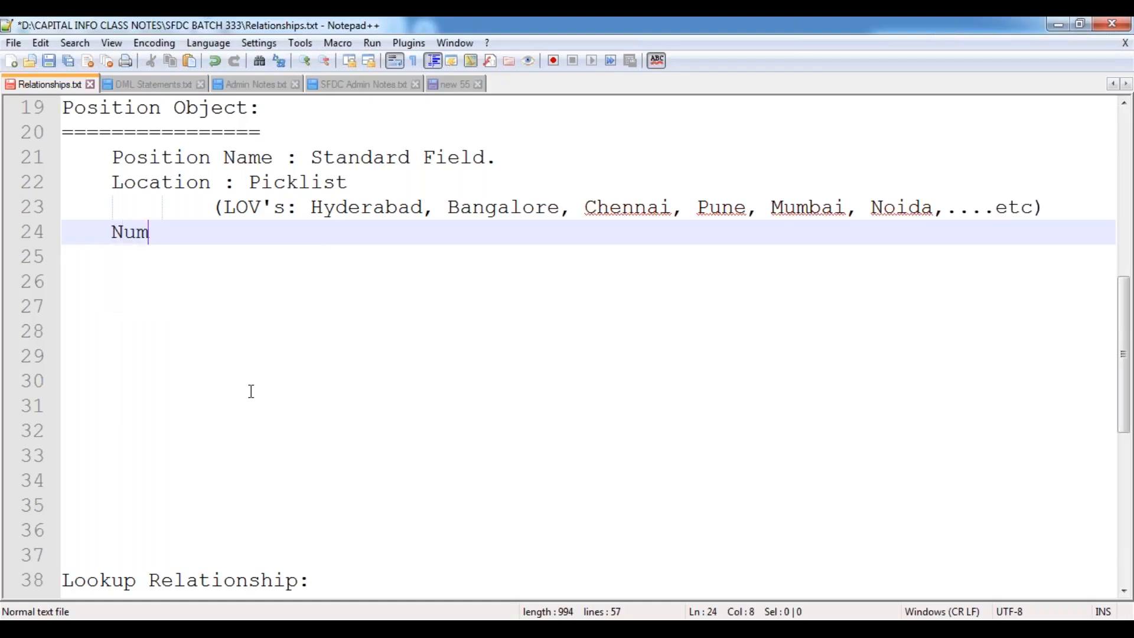
text(ber Of P)
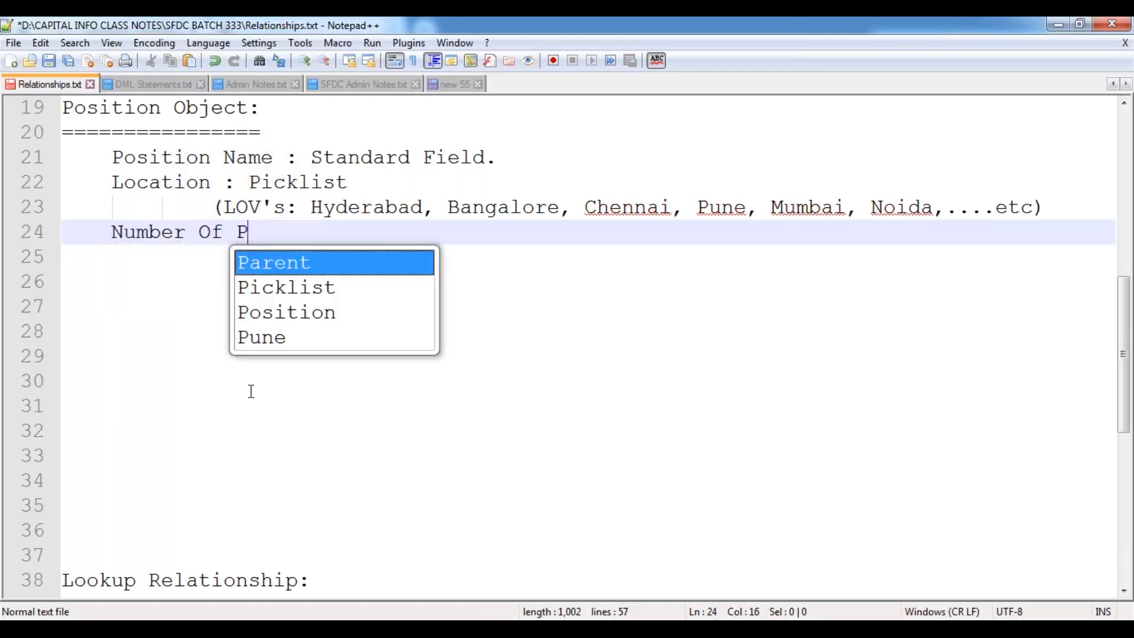
text(ostoi)
key(BackSpace)
key(BackSpace)
key(BackSpace)
text(itions: )
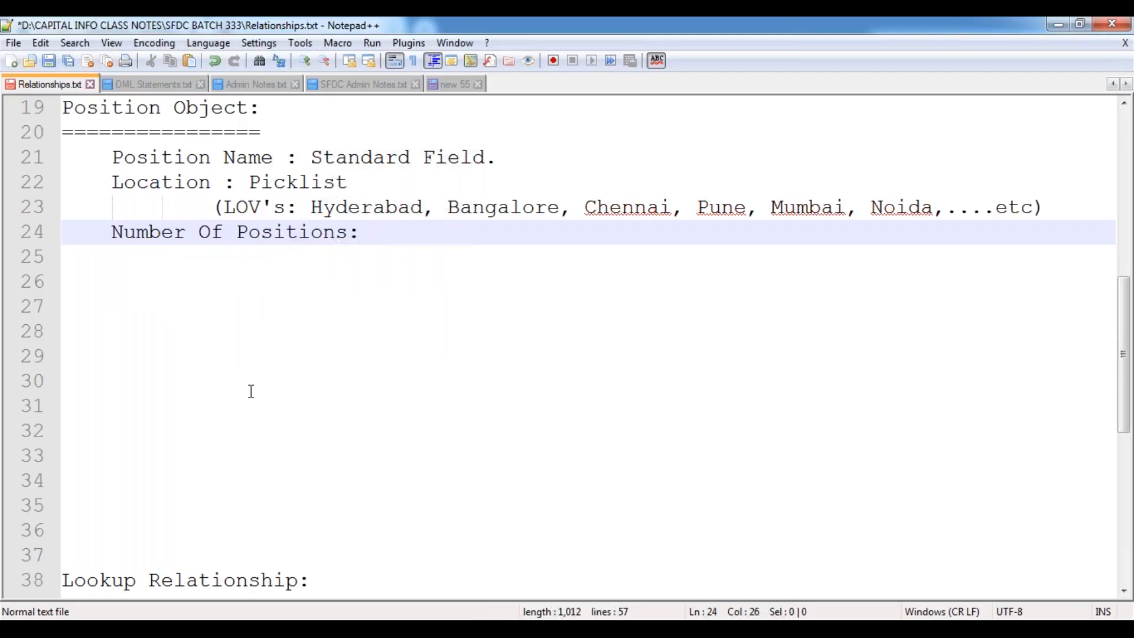
text(Number )
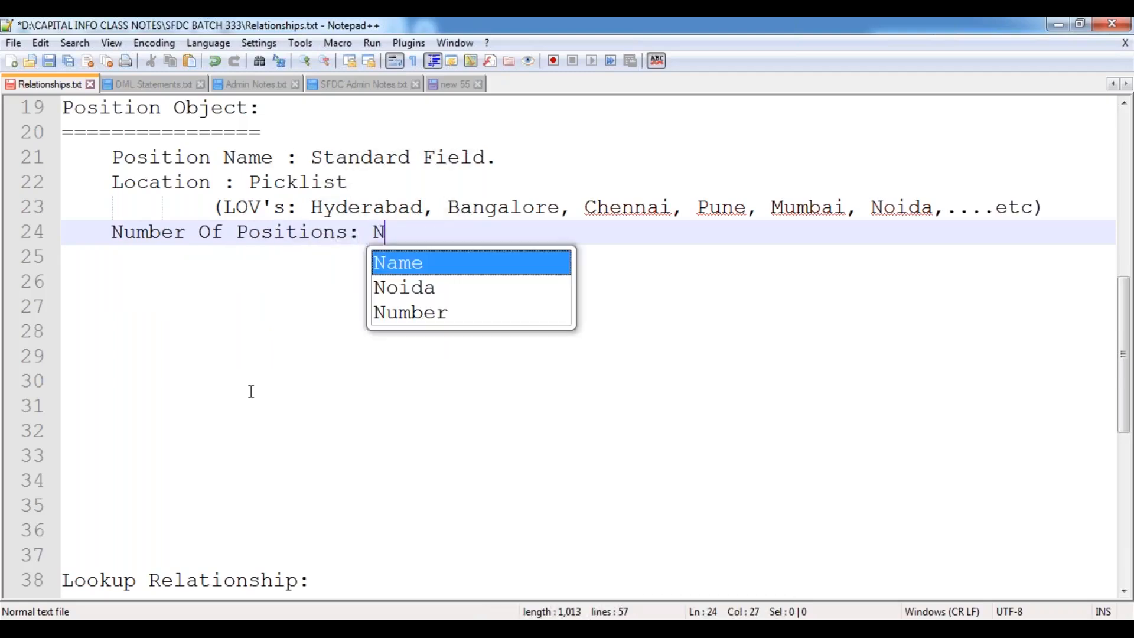
text(()
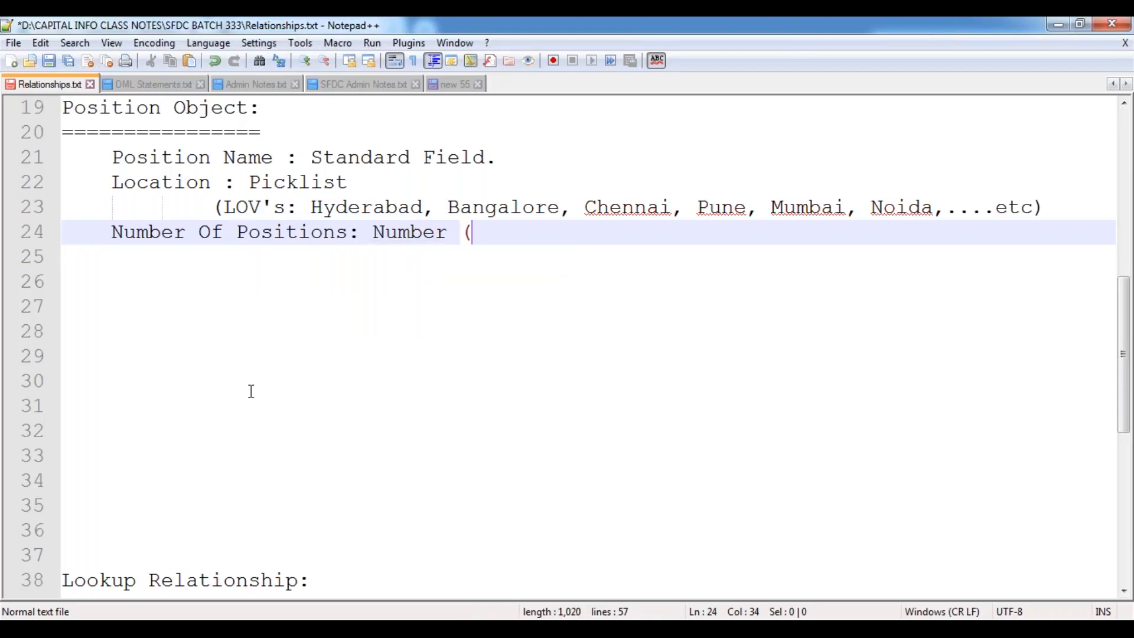
text(MAnda)
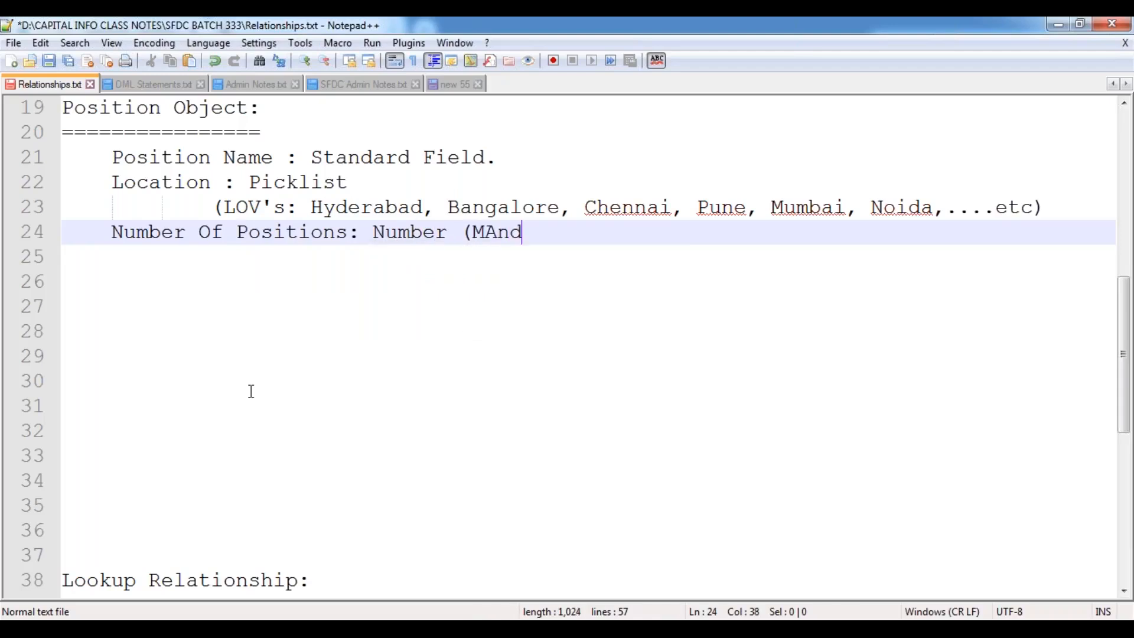
key(BackSpace)
key(BackSpace)
key(BackSpace)
key(BackSpace)
text(andatory))
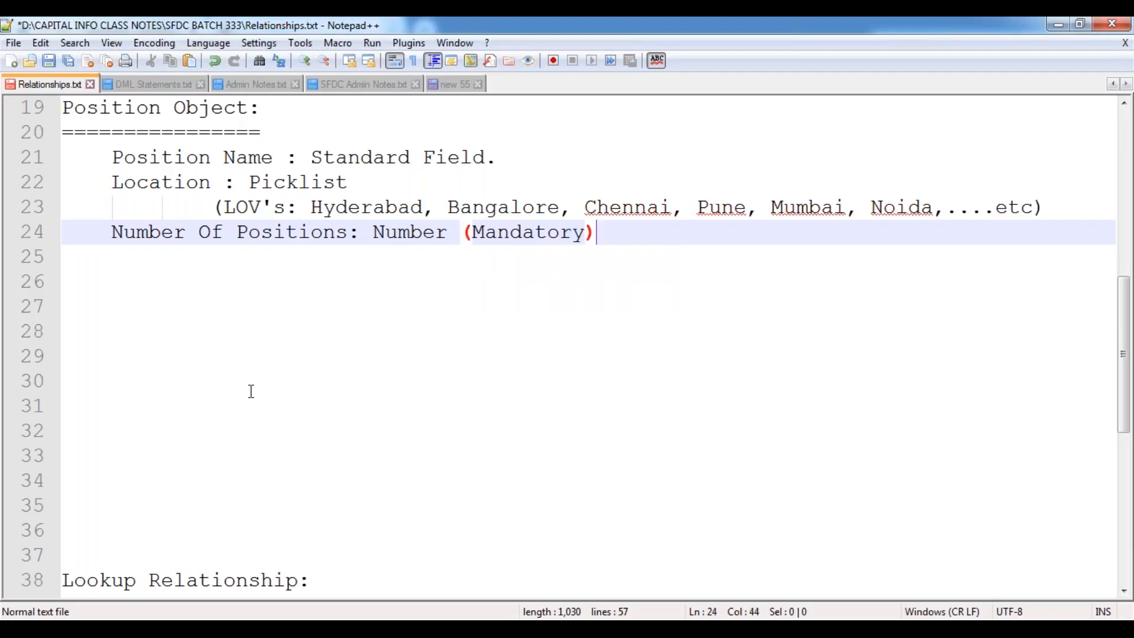
key(Return)
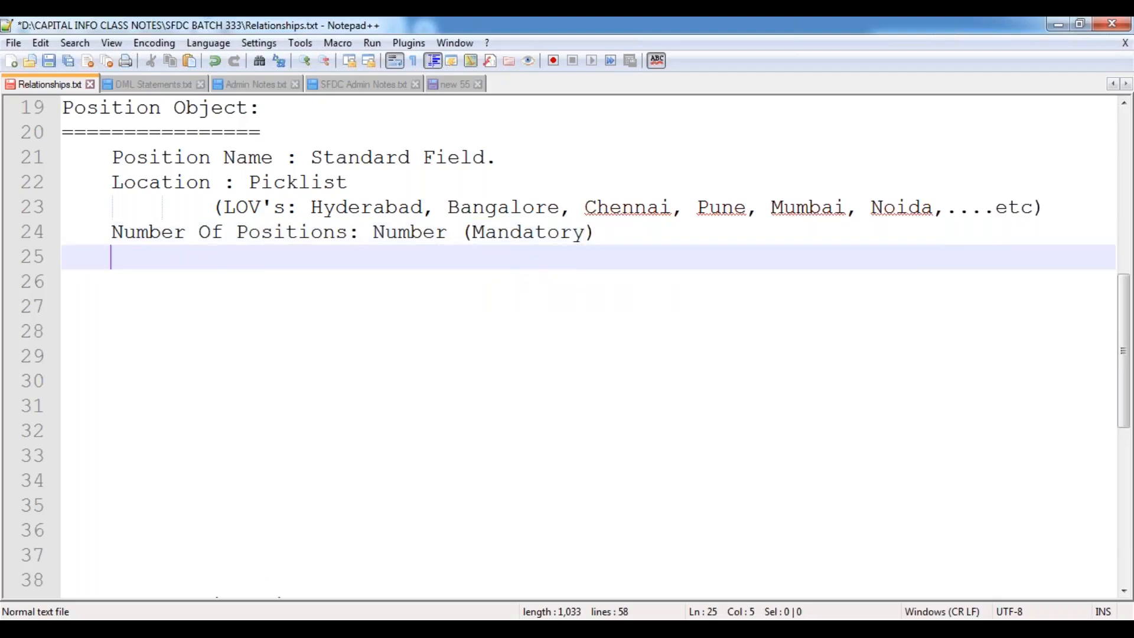
Add Position Status : Picklist with values New Position, Open Approved, In Progress, Recruited, Closed.
text(Position St)
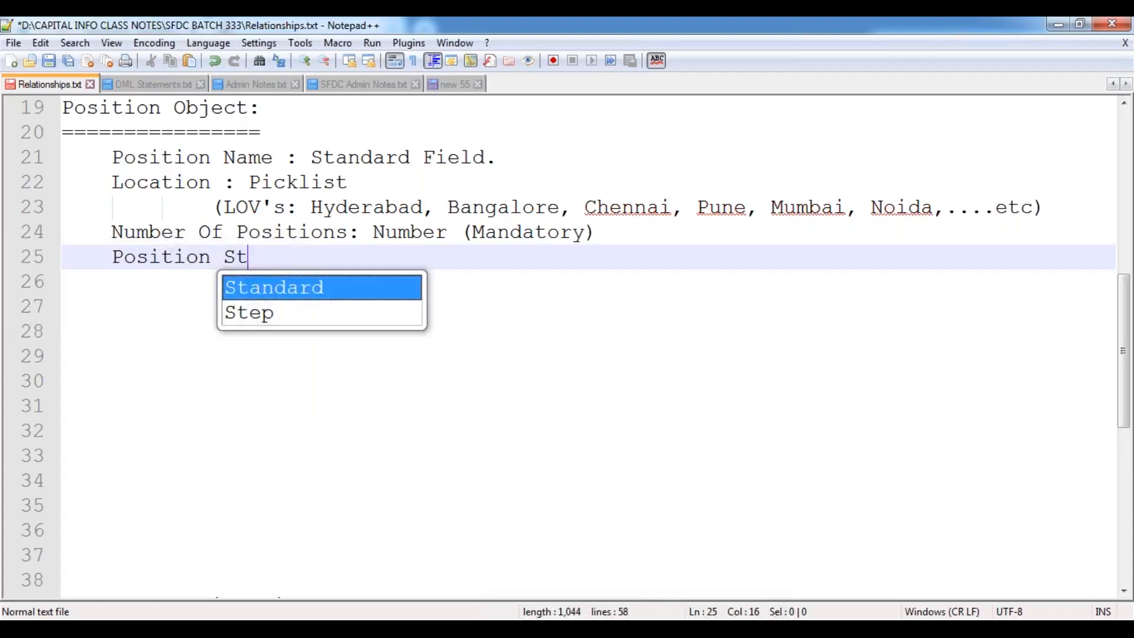
text(atus : Pick;)
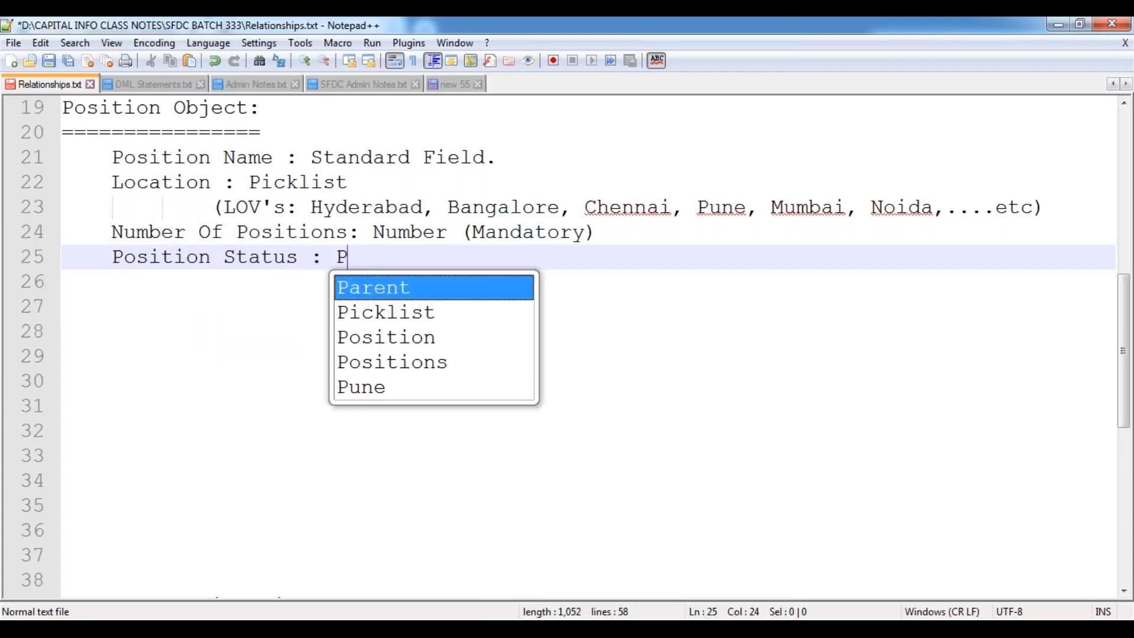
key(BackSpace)
text(list)
key(Return)
key(Tab)
key(Tab)
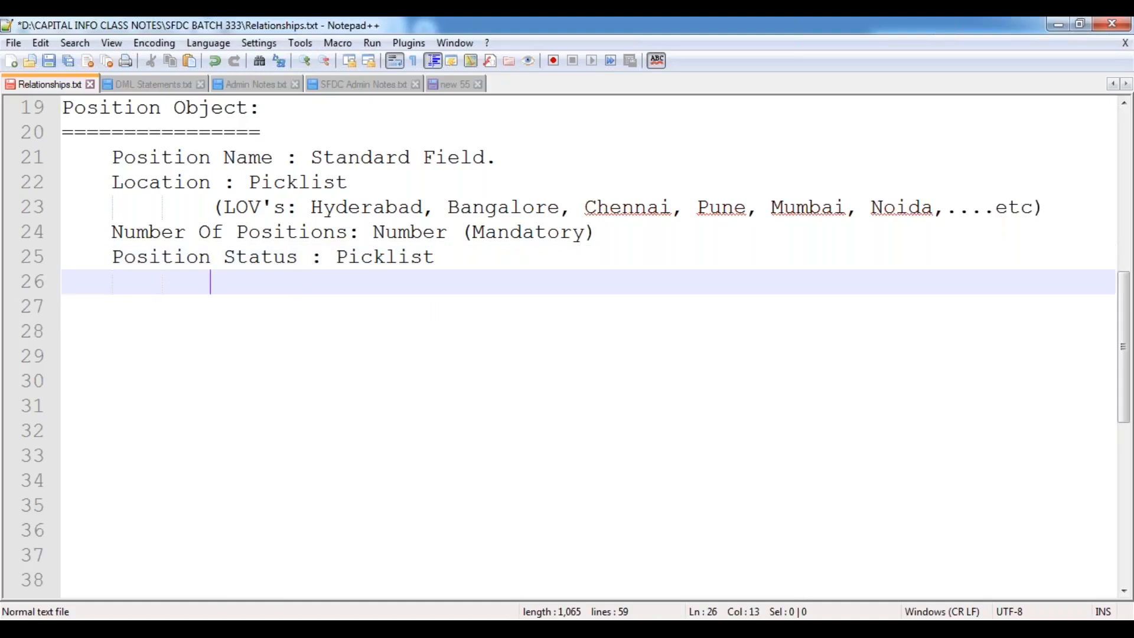
text((LO)
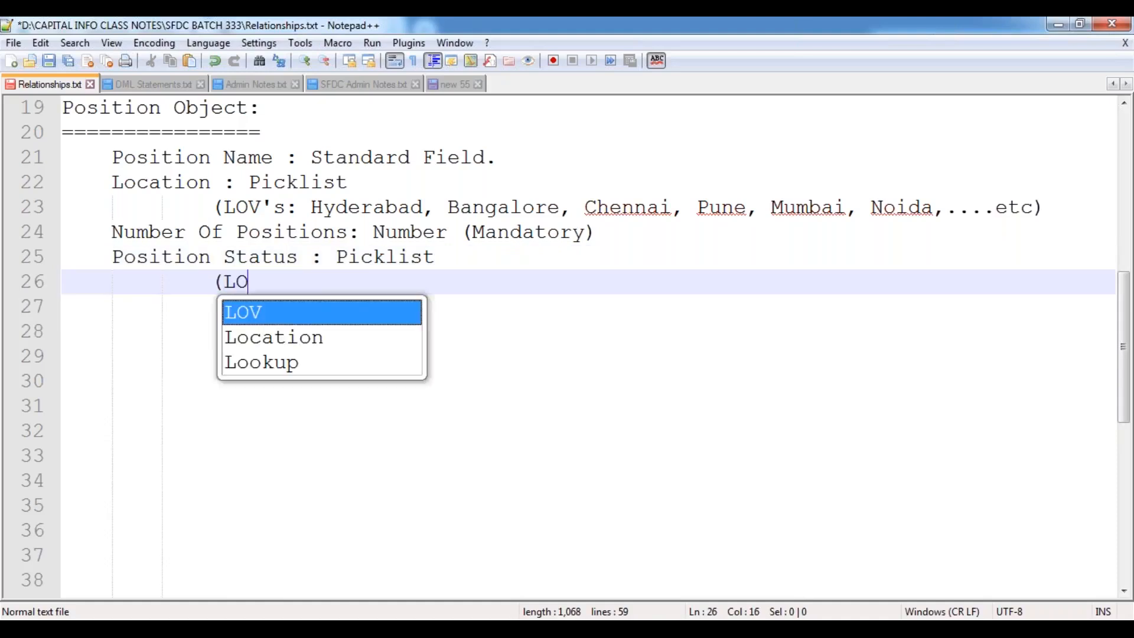
text(V's: )
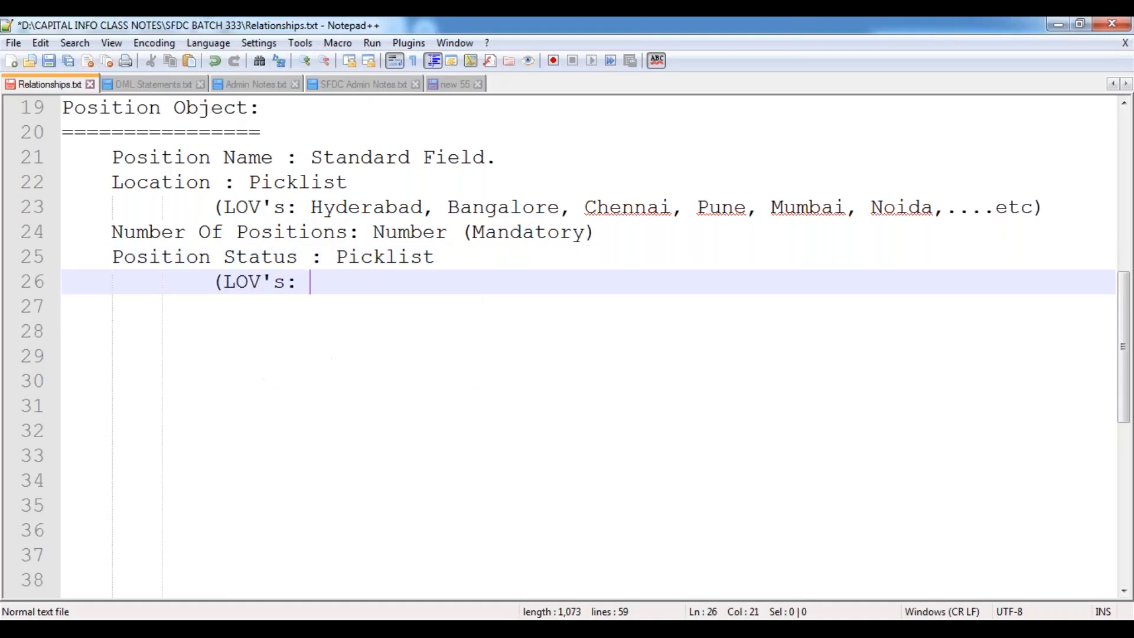
text(New P)
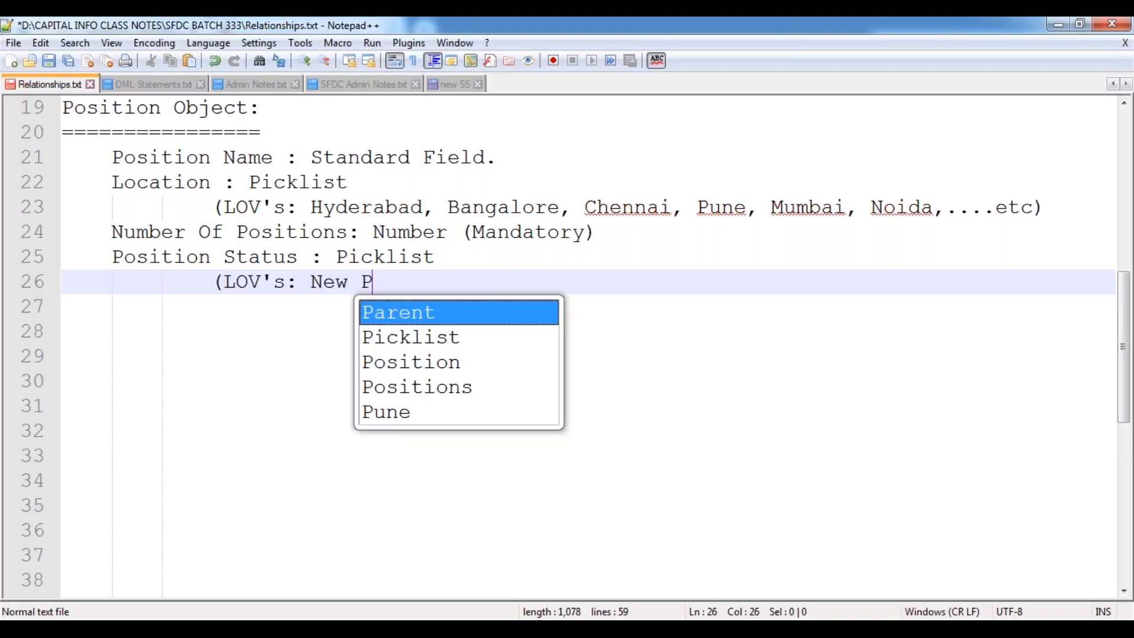
text(osition, )
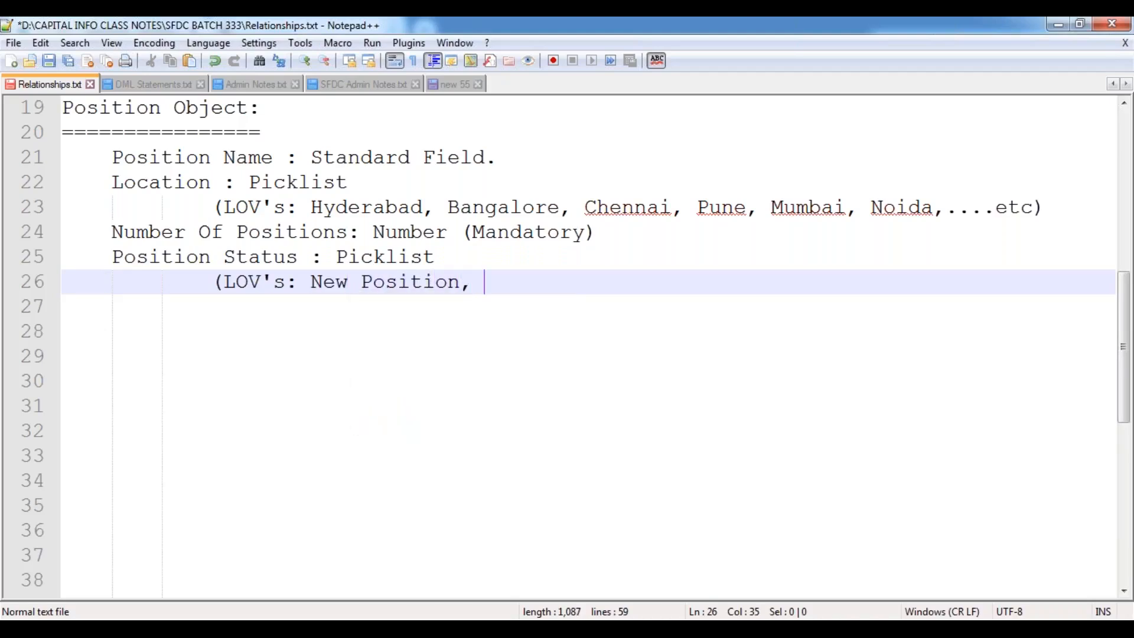
text(Open Approved, )
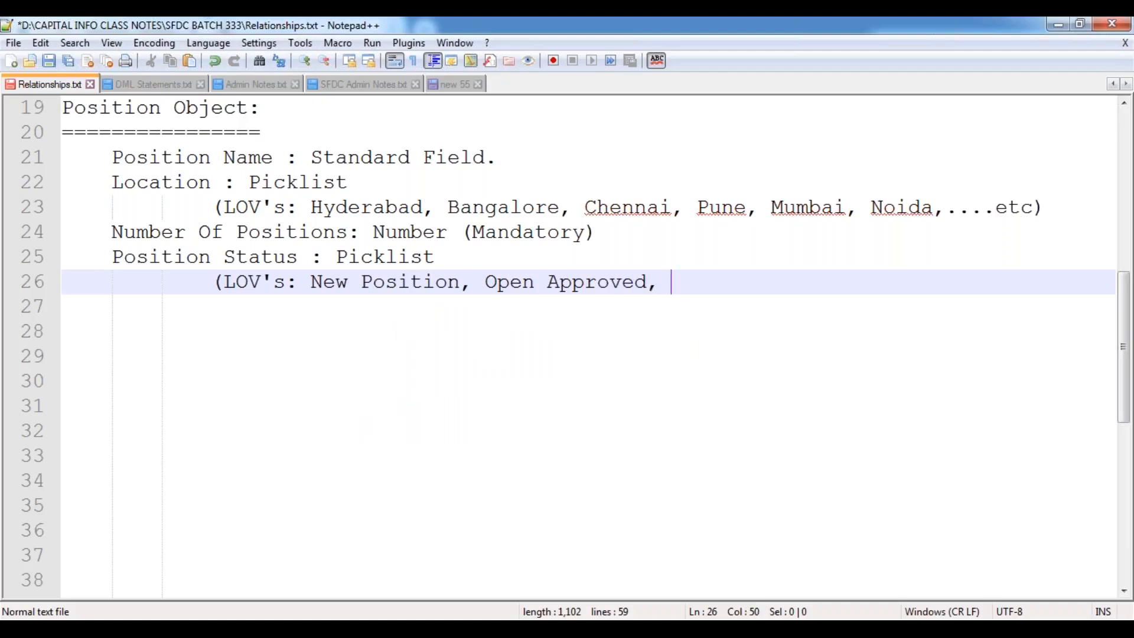
text(In Progress,)
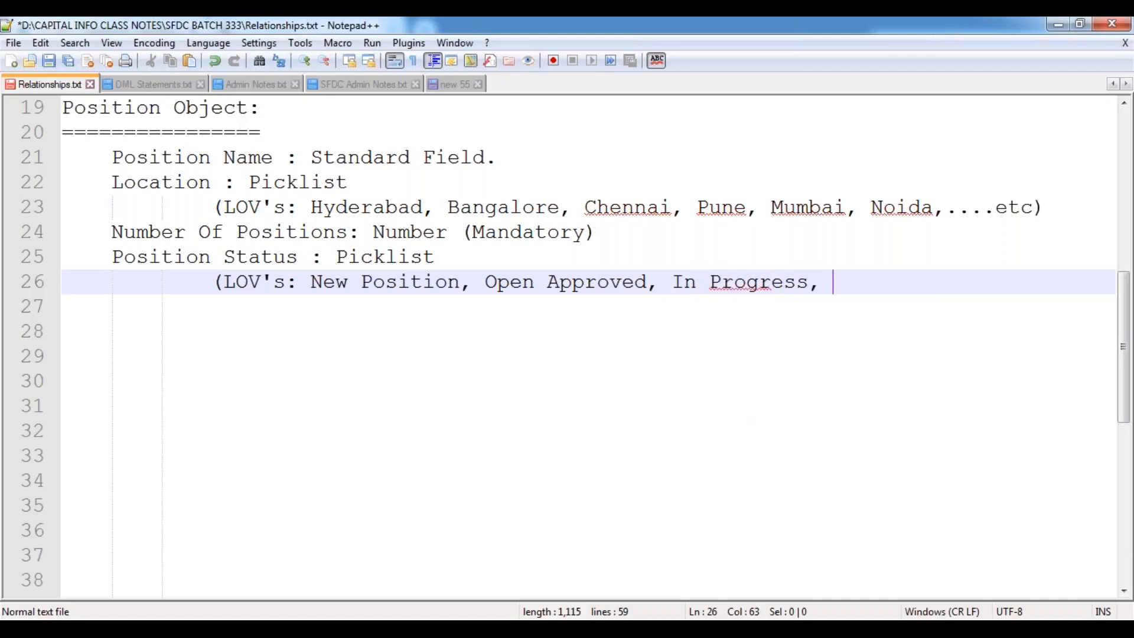
text( Recruiterd)
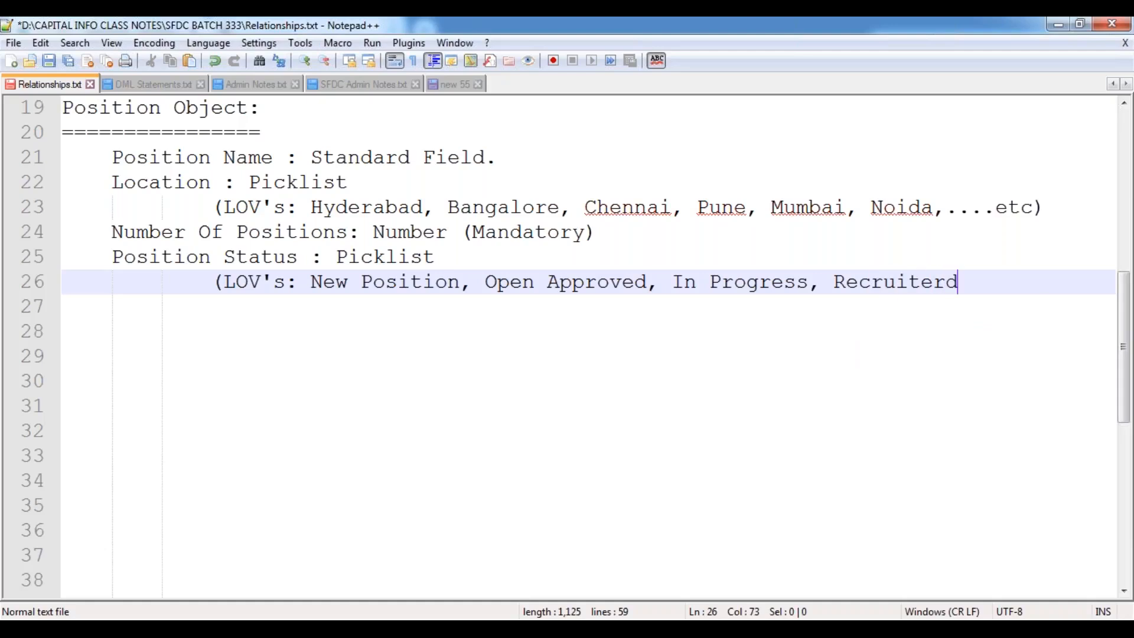
key(BackSpace)
key(BackSpace)
text(d)
text(, )
text(Closed))
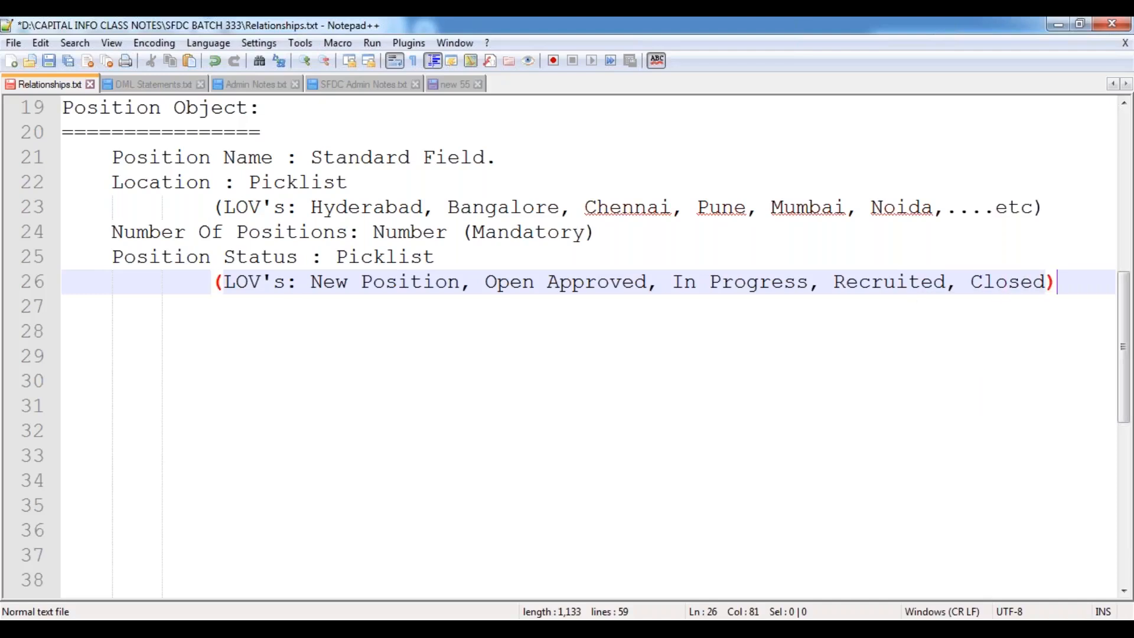
key(Return)
key(Return)
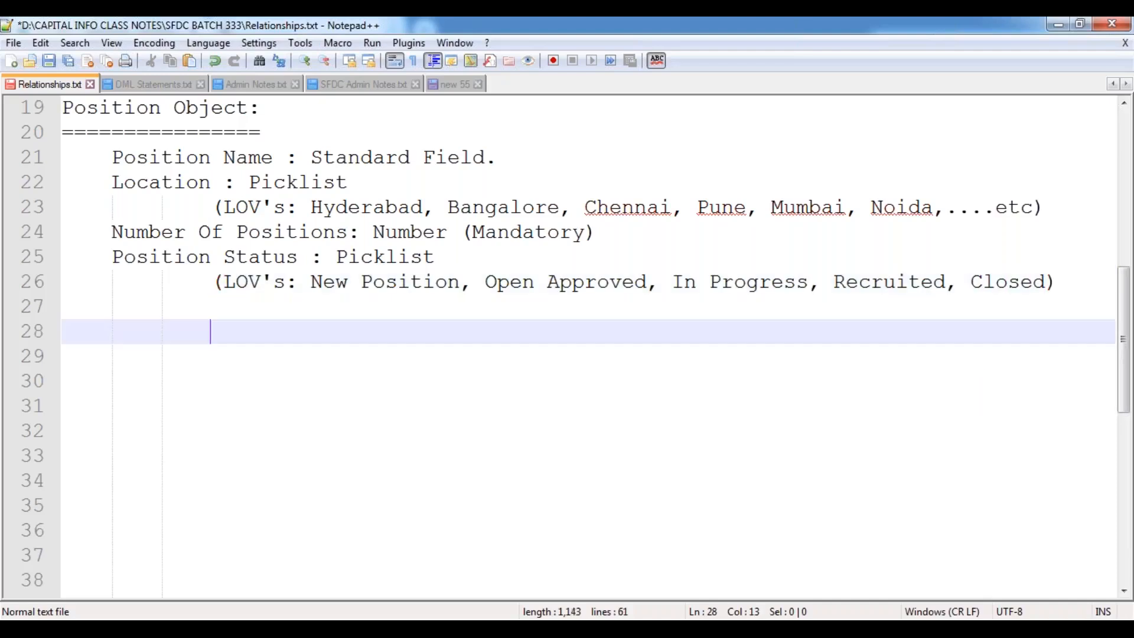
key(Up)
key(Left)
key(Left)
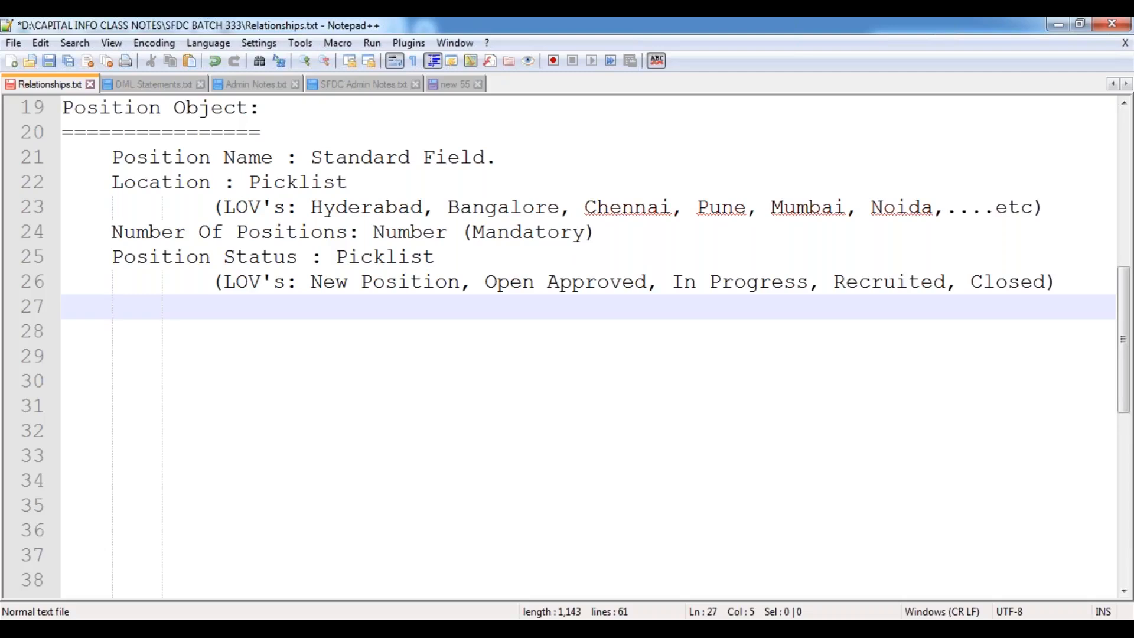
Add the field line 'Open Date: Date'.
text(Open Date:)
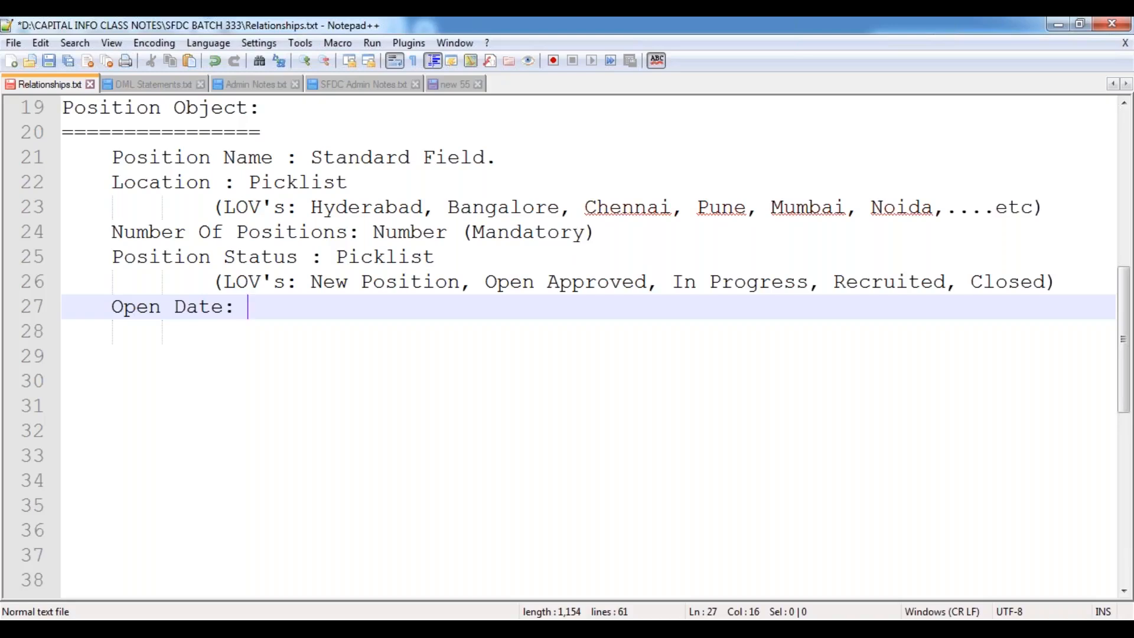
text(Date)
key(Escape)
key(Return)
Add the field line 'Milestone Date : Date (Mandatory)'.
text(Clse)
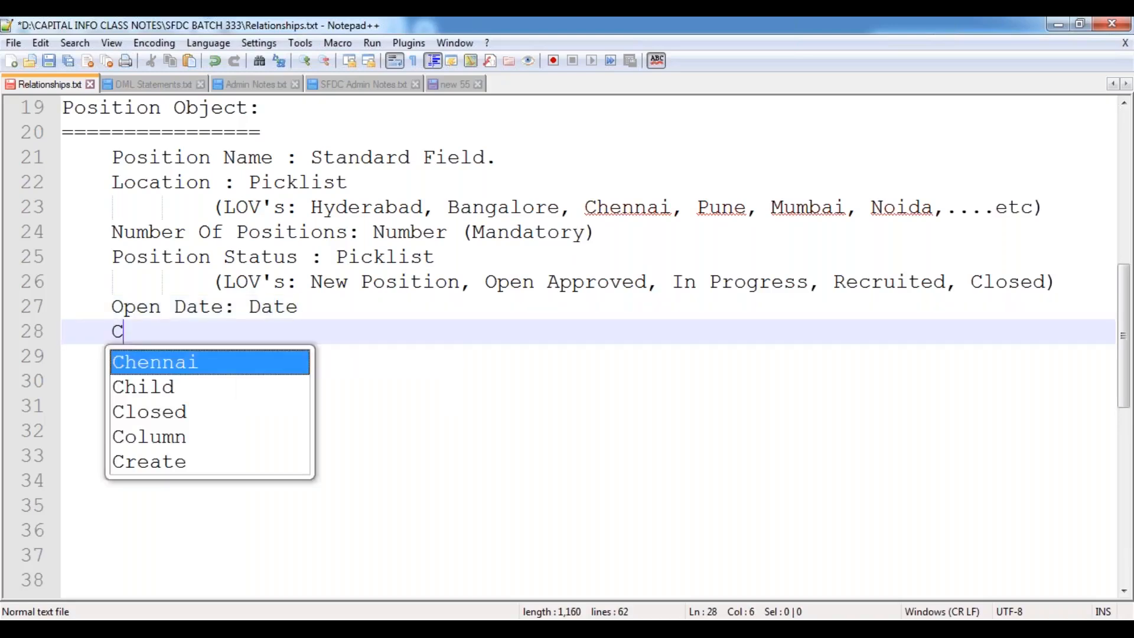
key(BackSpace)
key(BackSpace)
text(ose)
key(BackSpace)
key(BackSpace)
key(BackSpace)
key(BackSpace)
key(BackSpace)
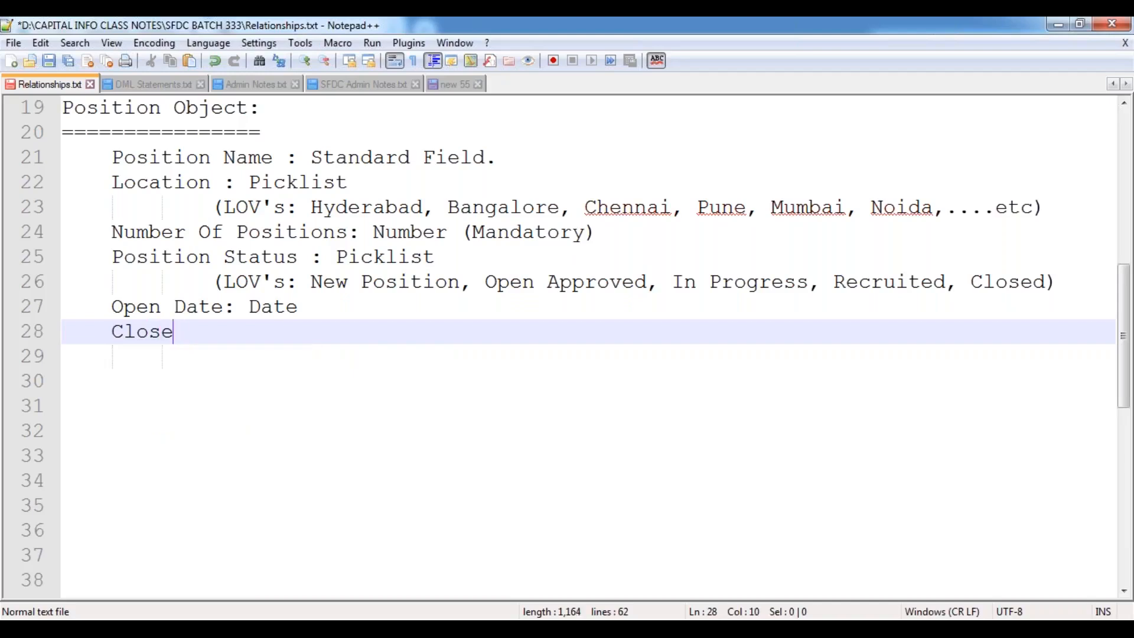
text(Mi)
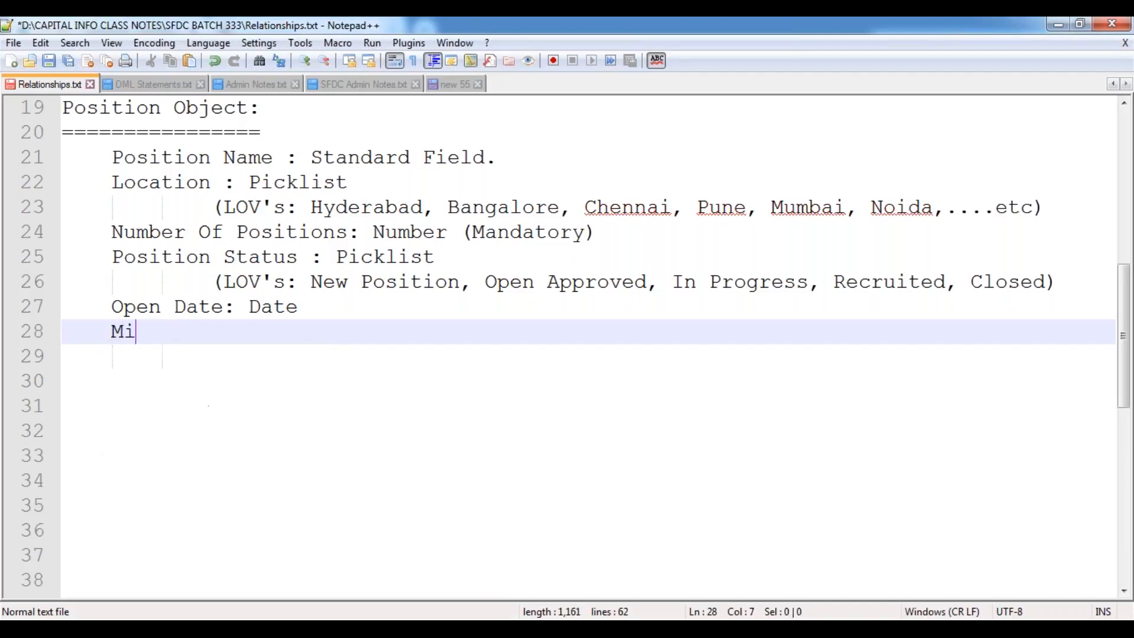
text(lest)
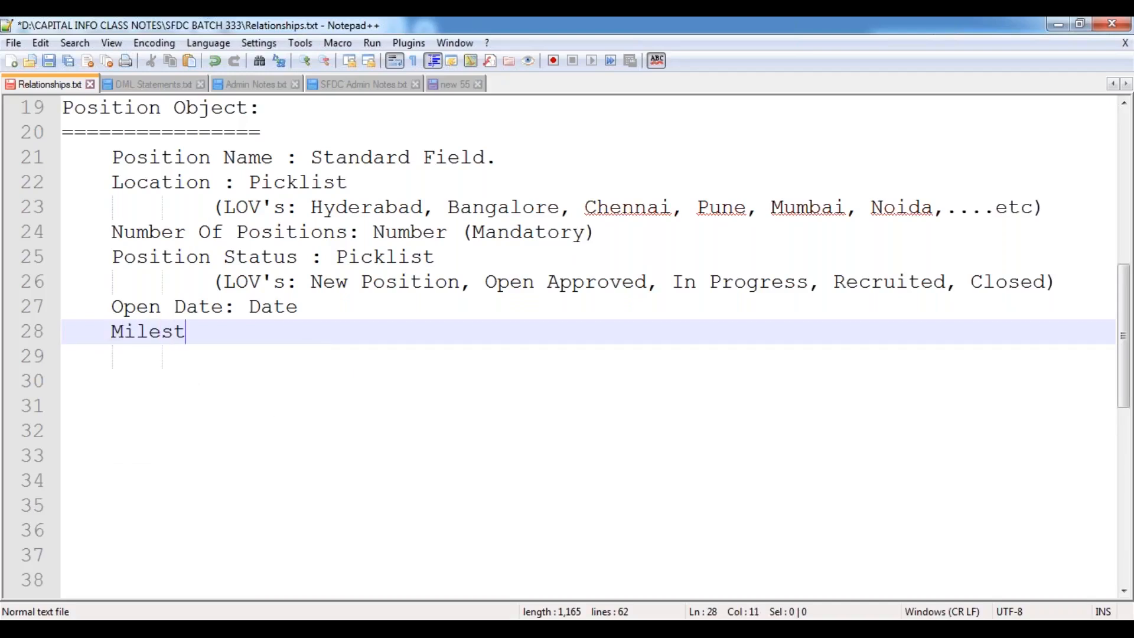
text(one Date : Date)
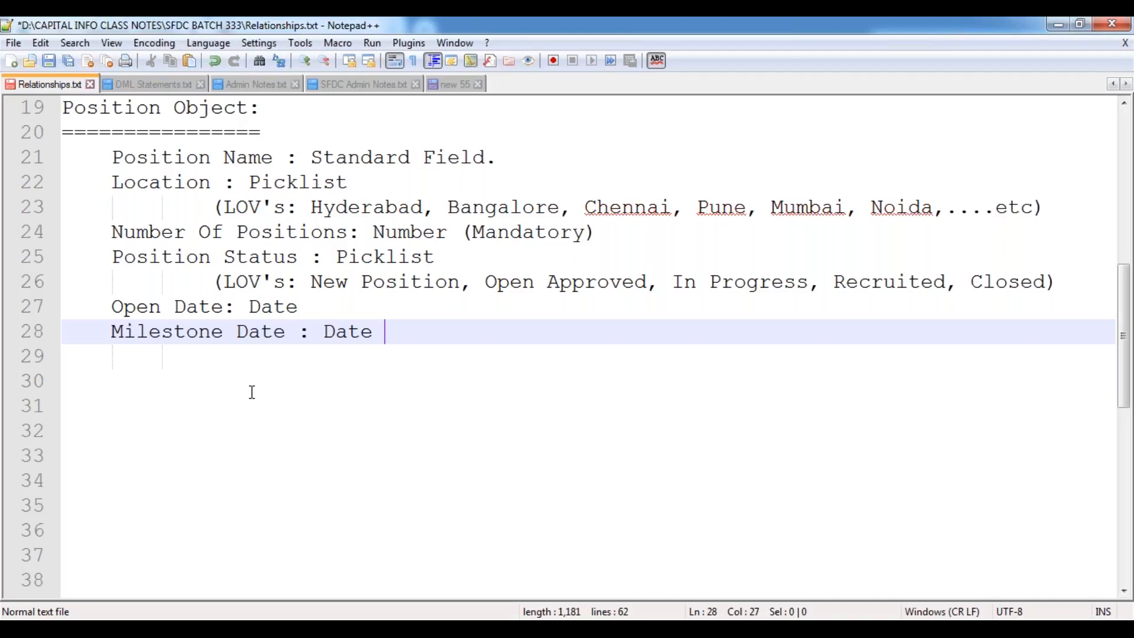
text((Ma)
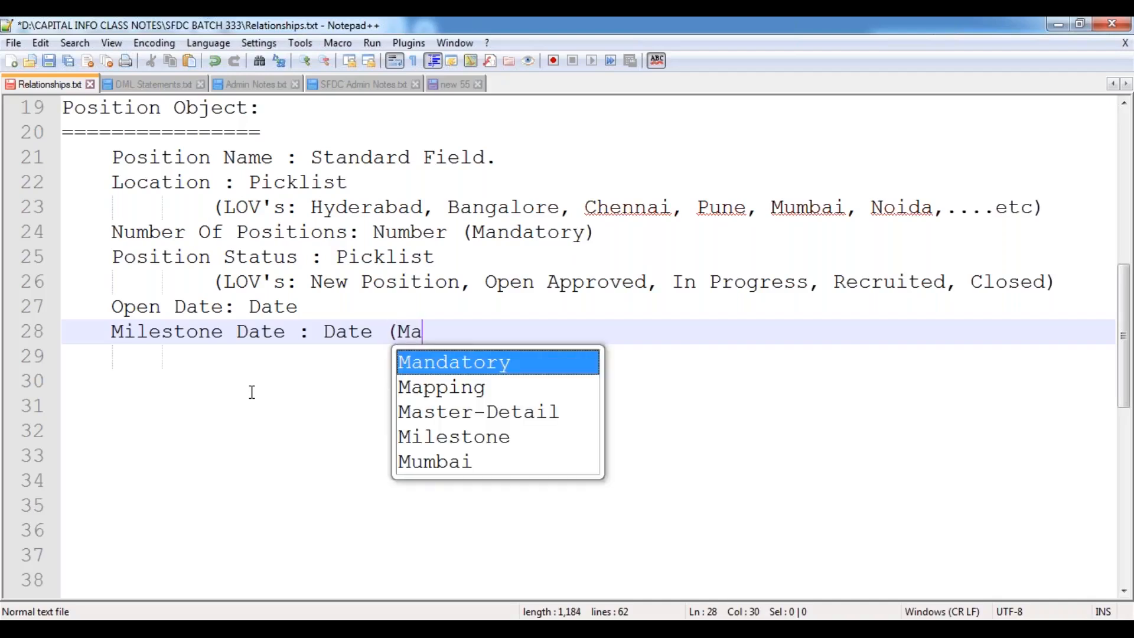
key(Return)
text())
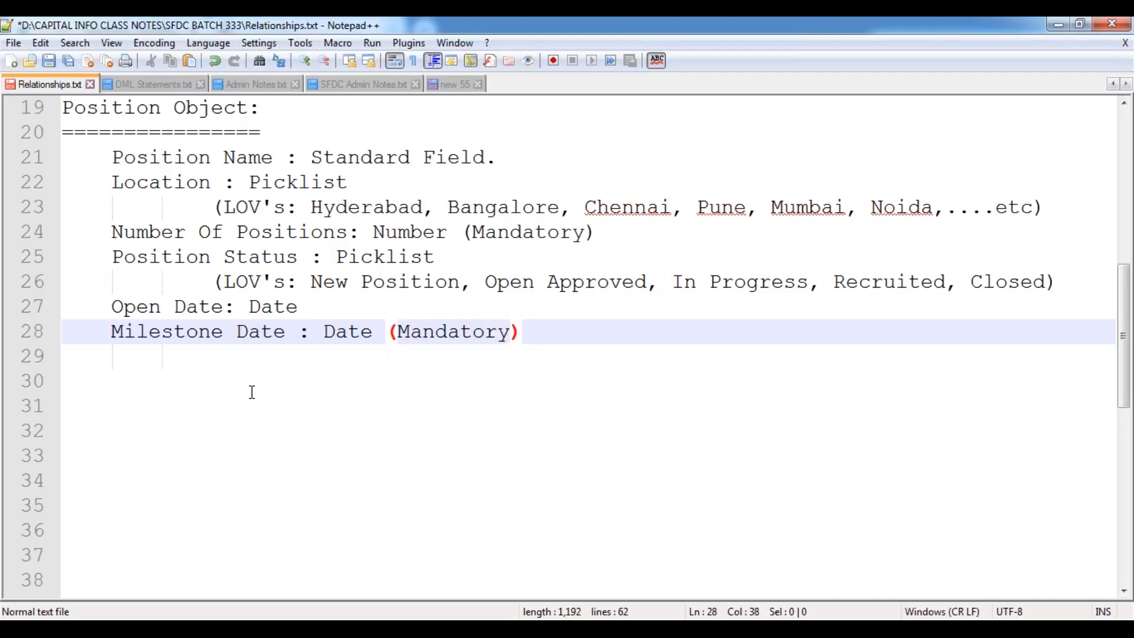
key(Return)
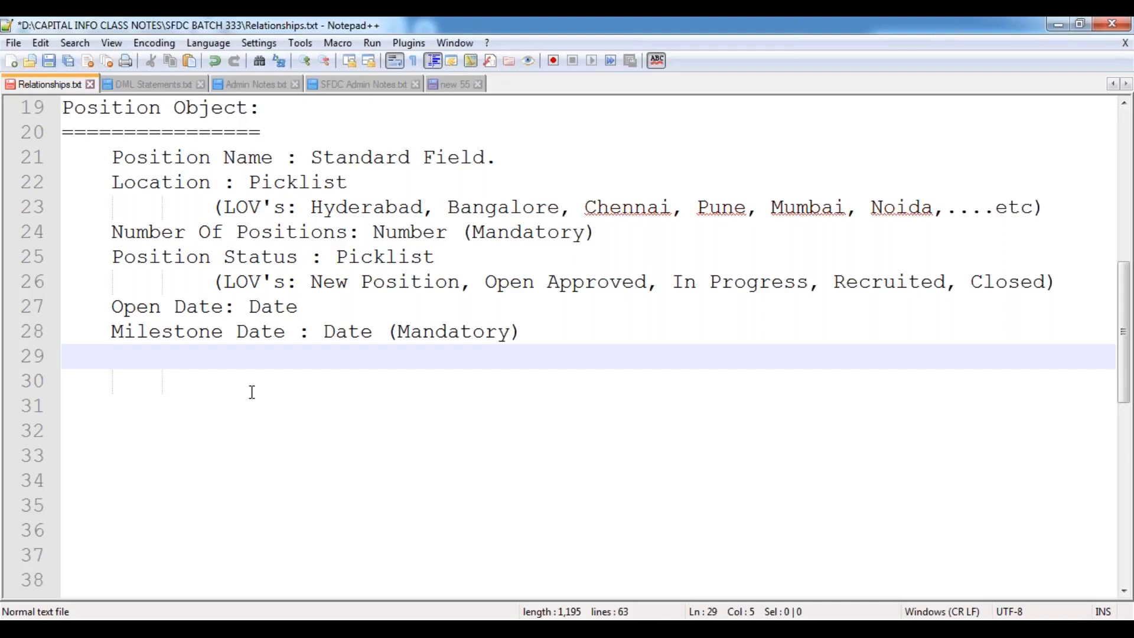
Add 'HR Contact Number : Phone' and 'HR Email ID : Email (Mandatory)' field lines.
text(HR Contact Num)
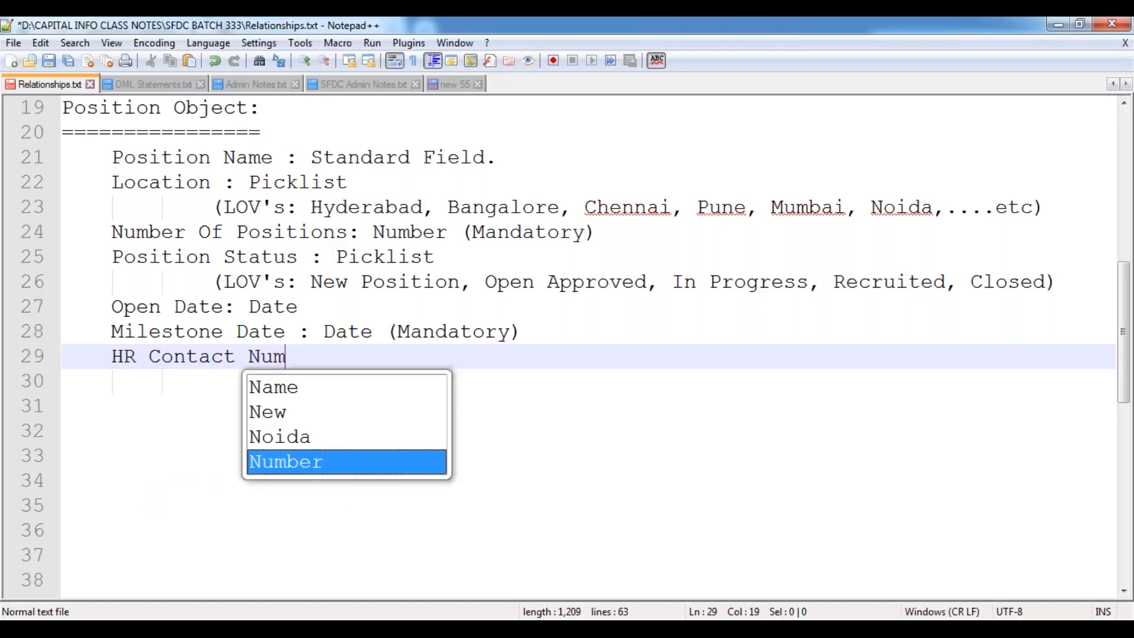
key(Return)
text(: )
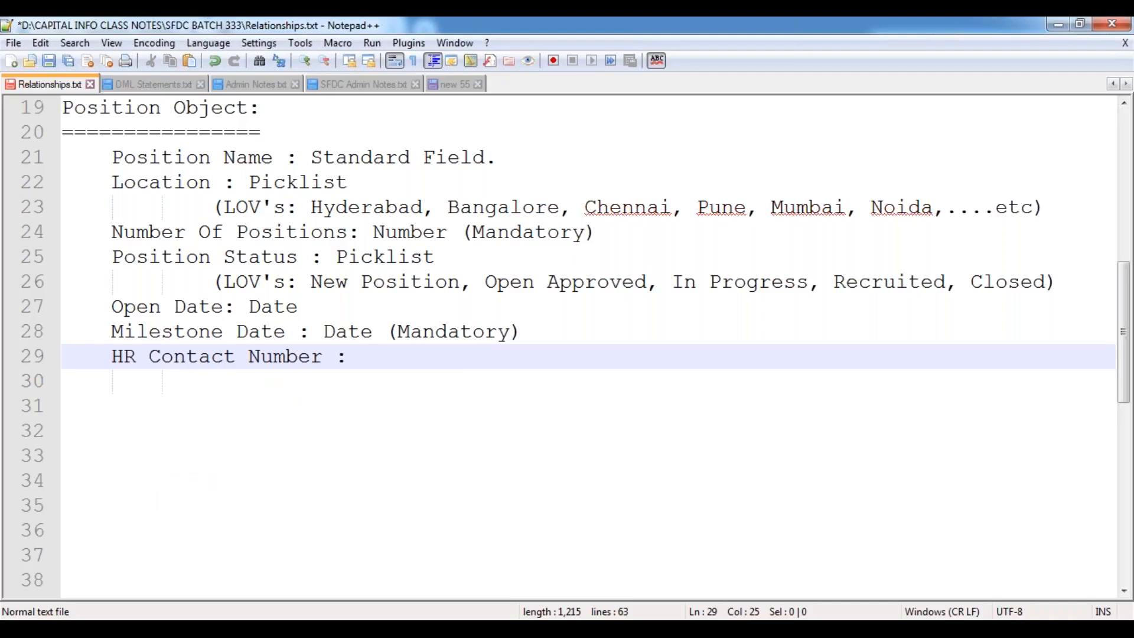
text(Phone)
key(Return)
text(HR E)
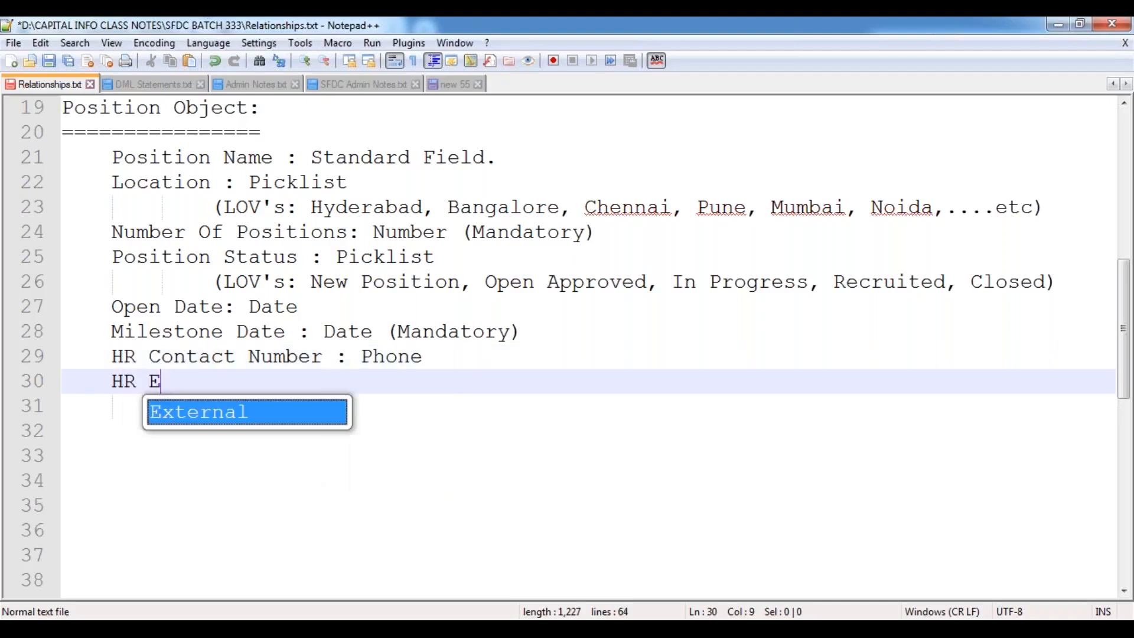
text(mail ID : )
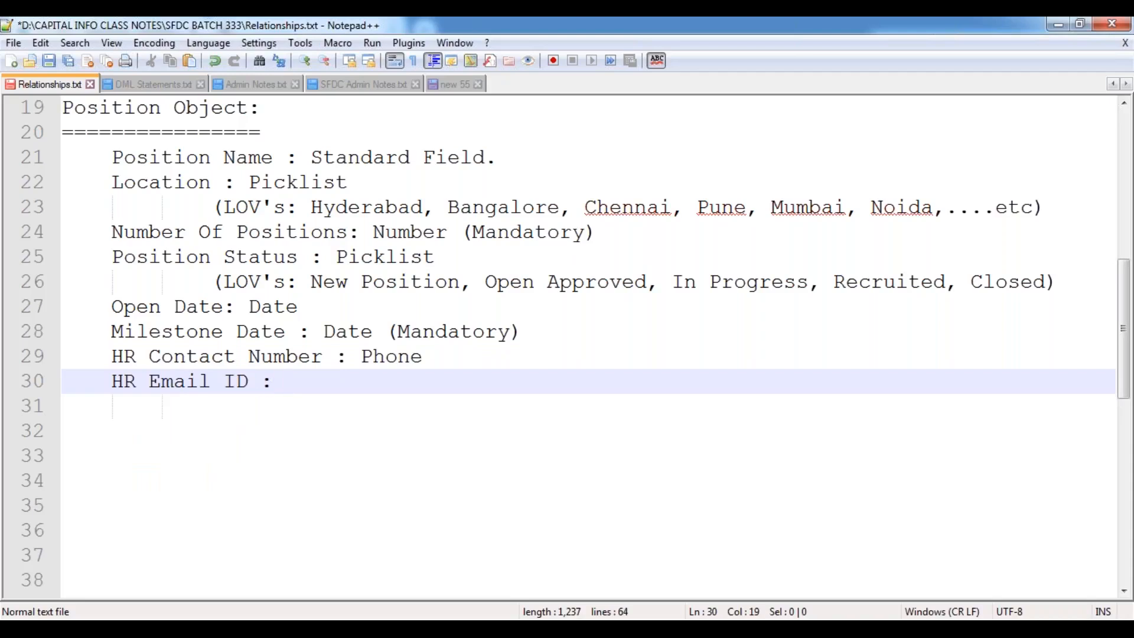
text(Email (Ma)
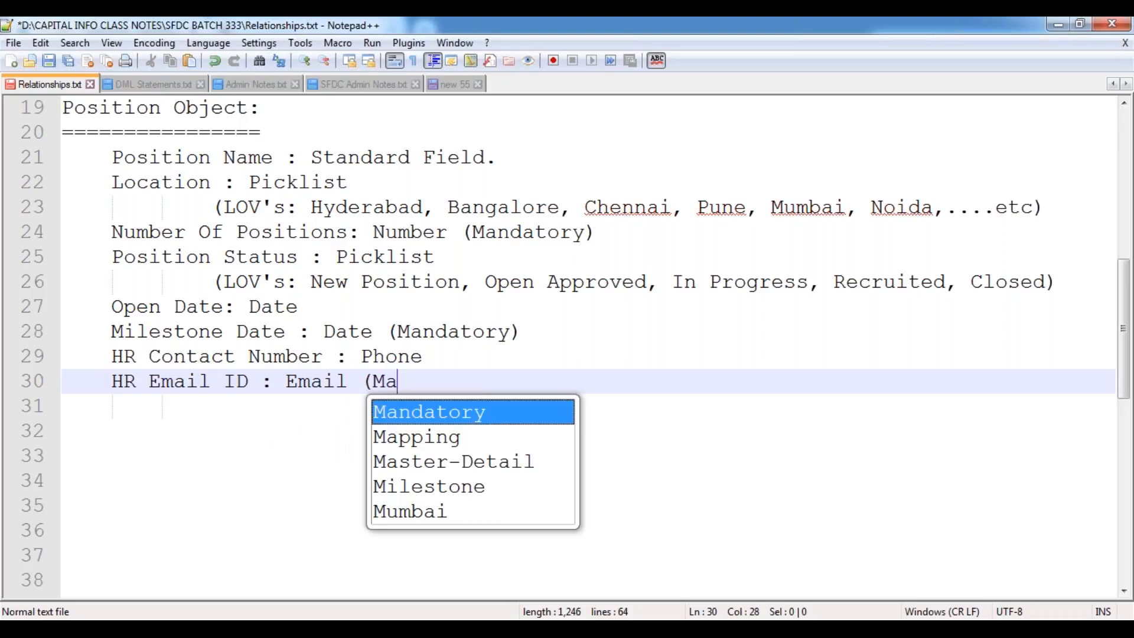
key(Return)
text())
key(Return)
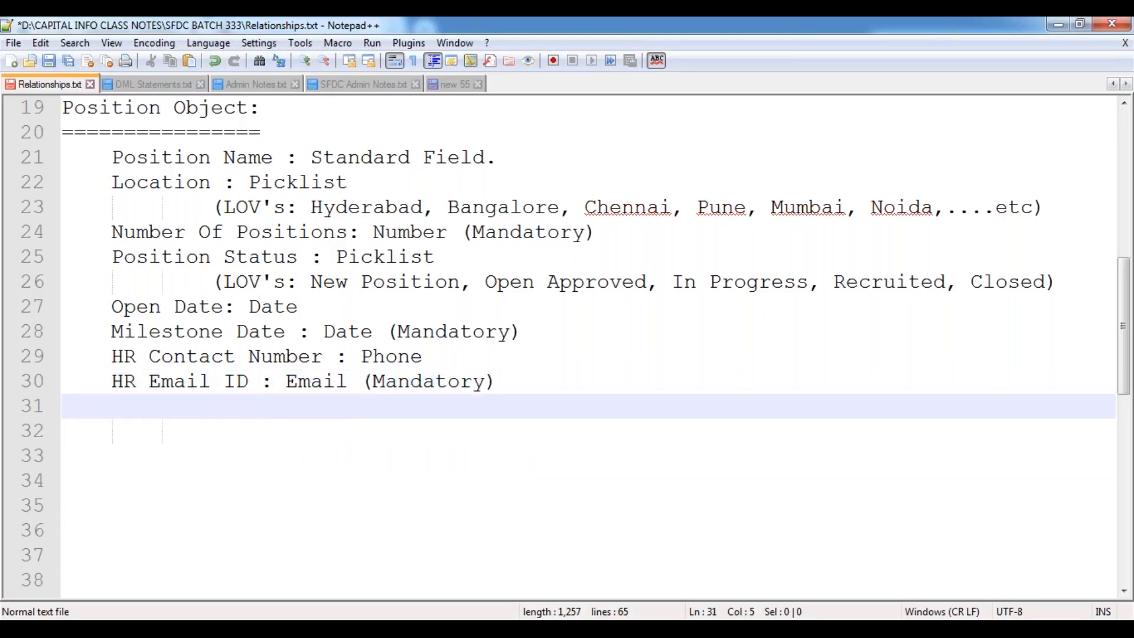
Add 'Minimum Pay : Currency' and 'Maximum Budget : Currency (Mandatory)' field lines.
text(Minim)
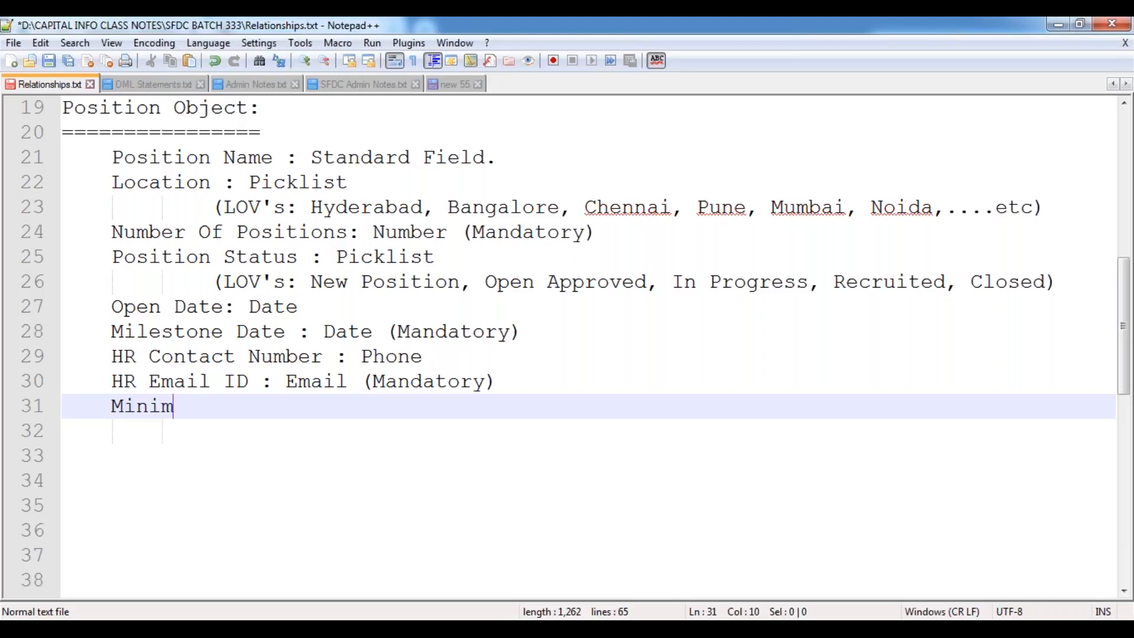
text(um Pay : Currency)
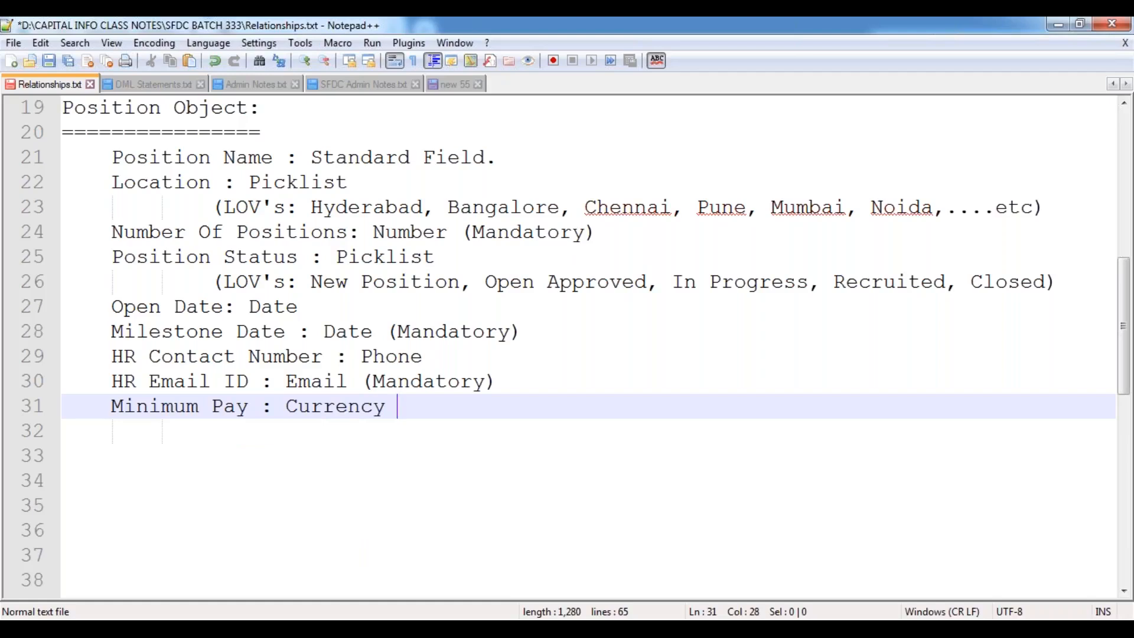
key(Return)
text(Maxmum)
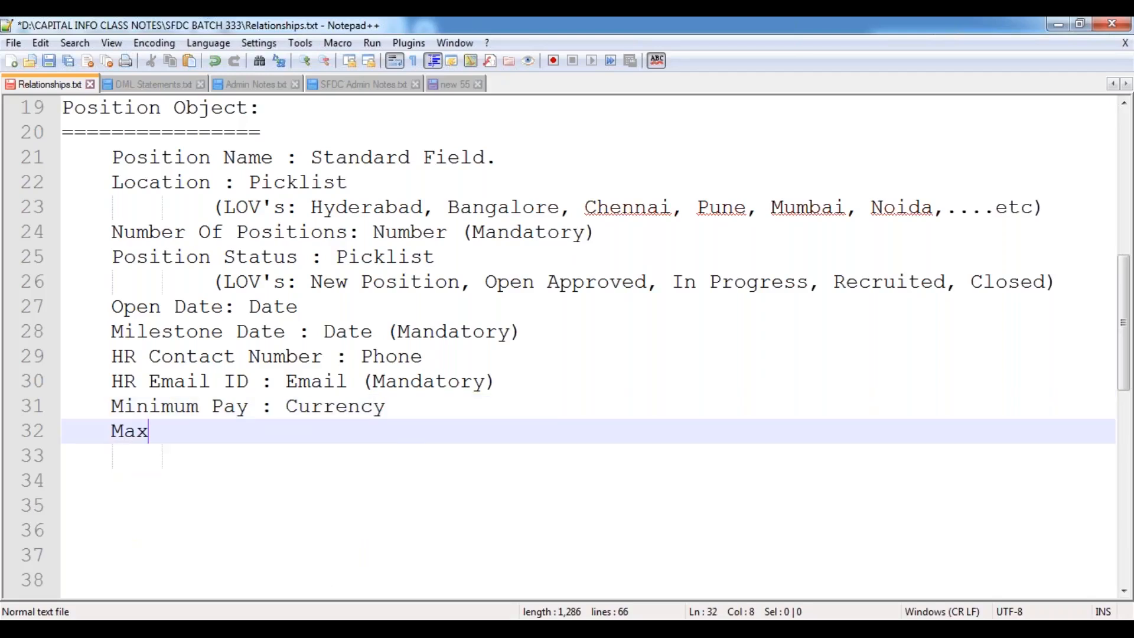
key(BackSpace)
key(BackSpace)
key(BackSpace)
text(imum Bu)
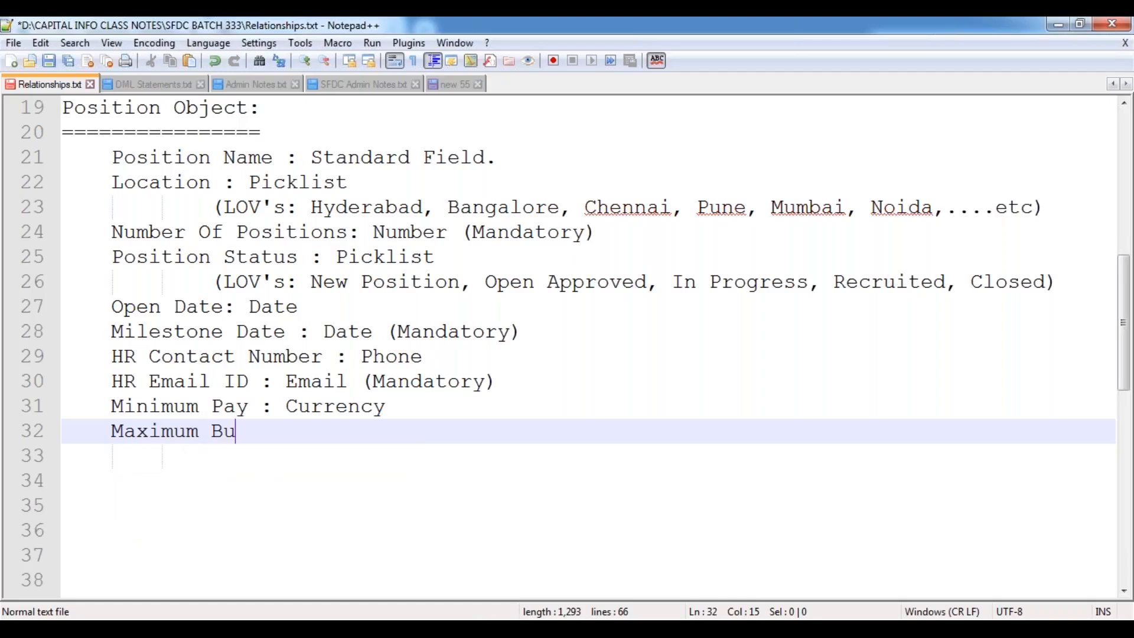
text(dget : C)
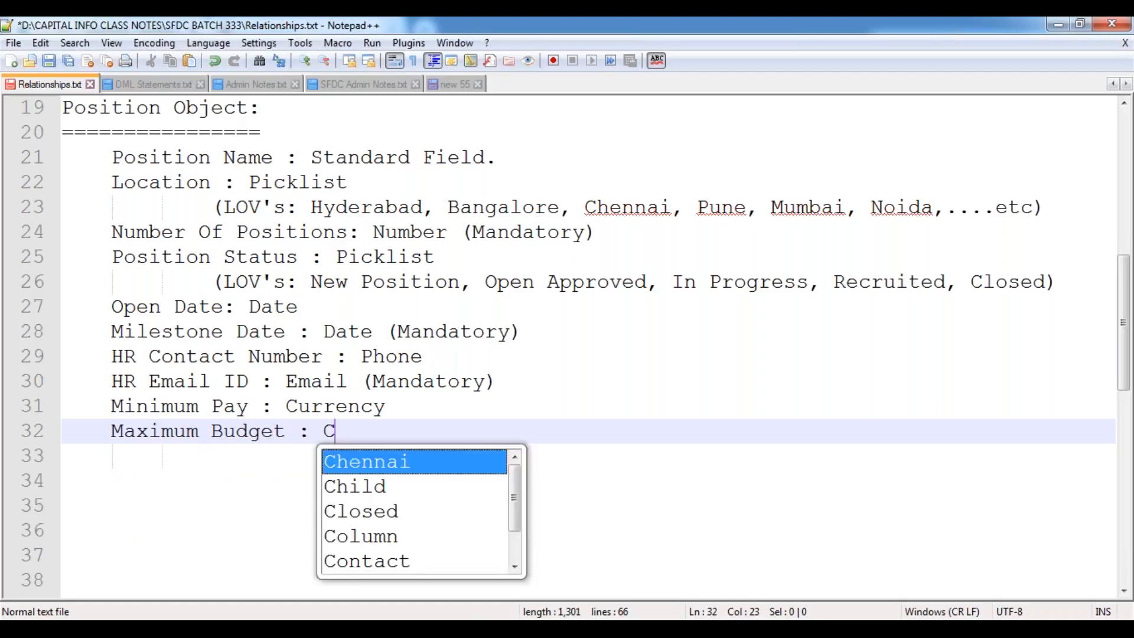
text(urrency (Ma)
key(Return)
text())
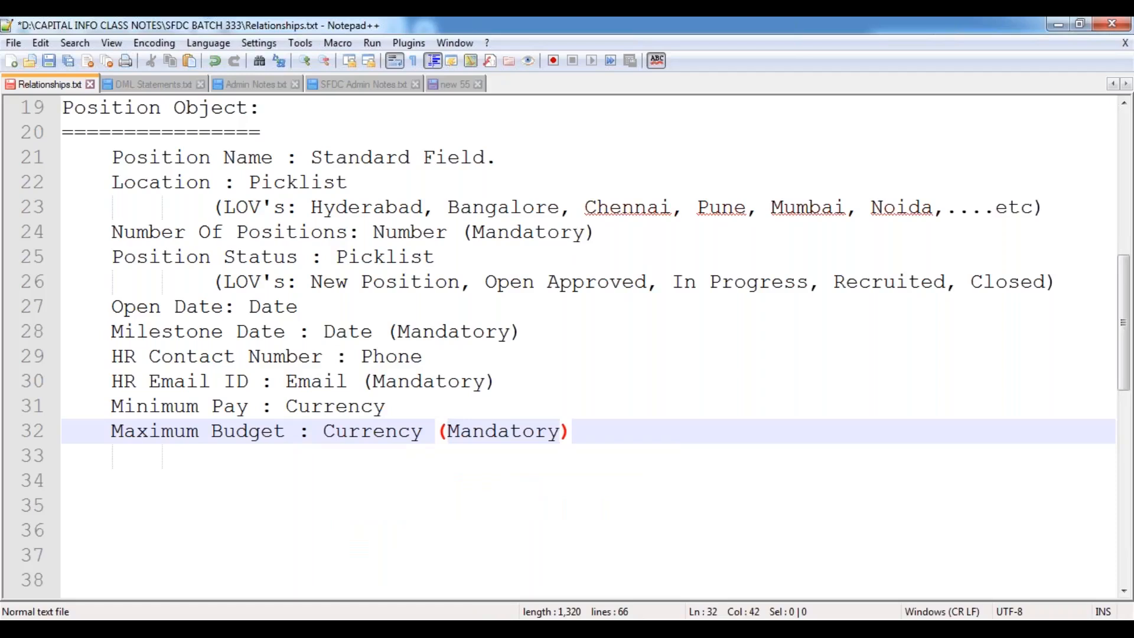
key(Return)
Add 'Position Description : Text Area Long', fixing typos, and start the next line.
text(Posi)
key(Return)
text(Description : )
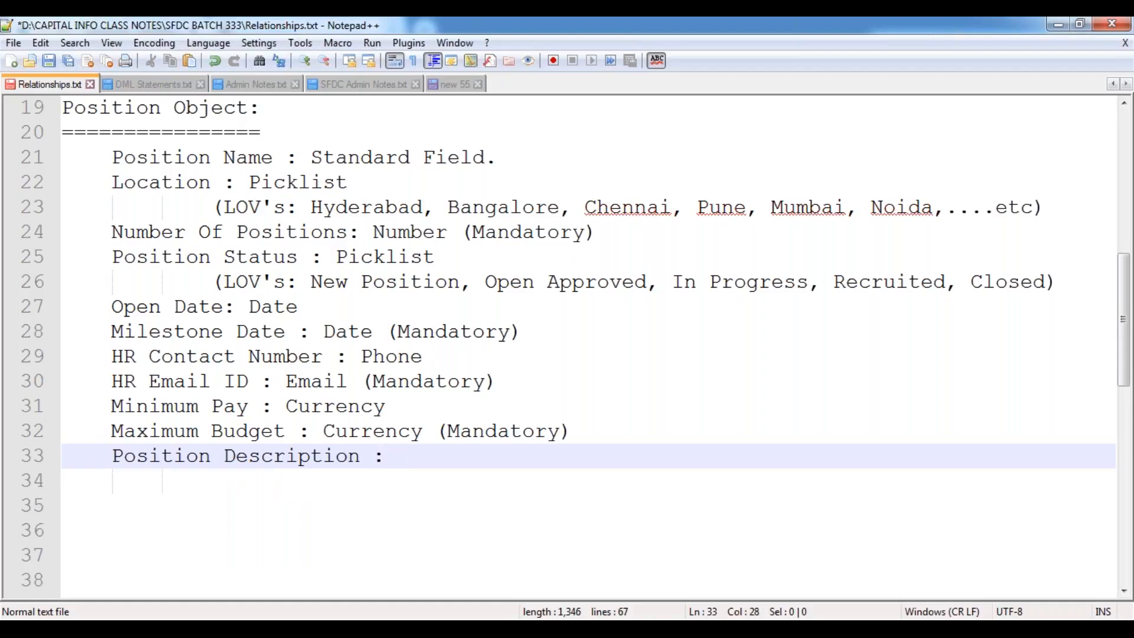
text(Tes)
key(BackSpace)
text(xt Ares)
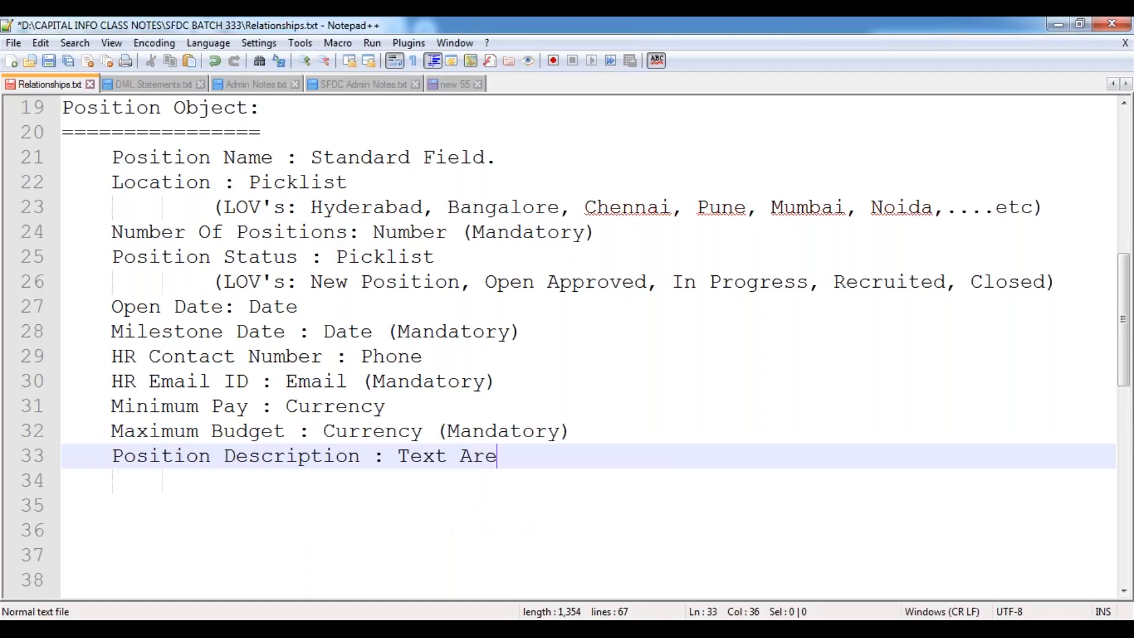
key(BackSpace)
key(BackSpace)
text(a Long)
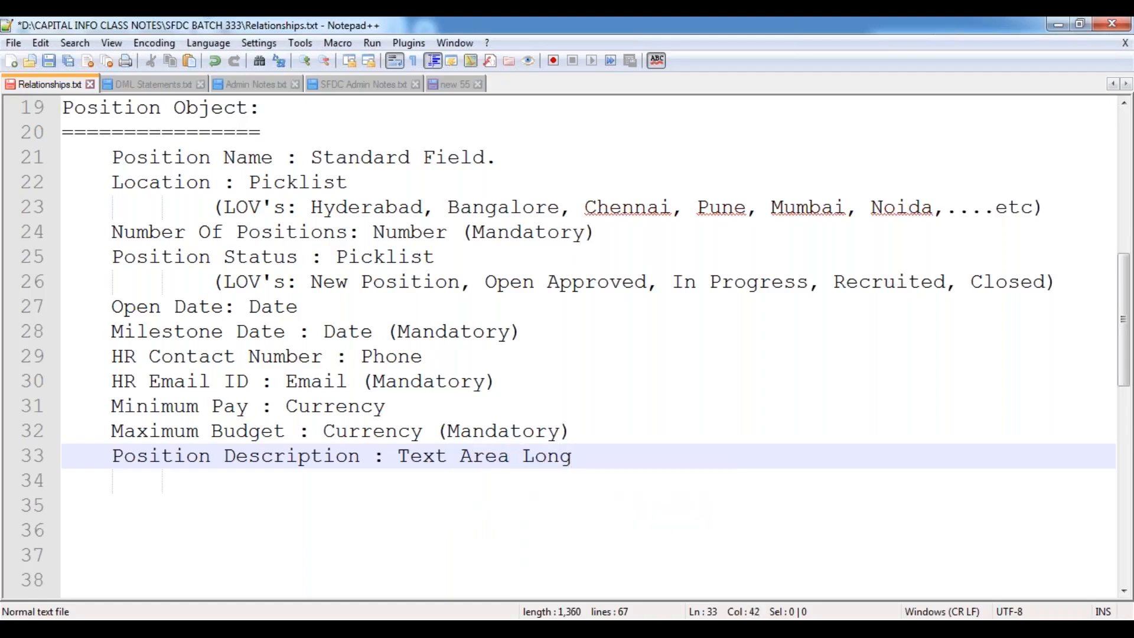
key(Return)
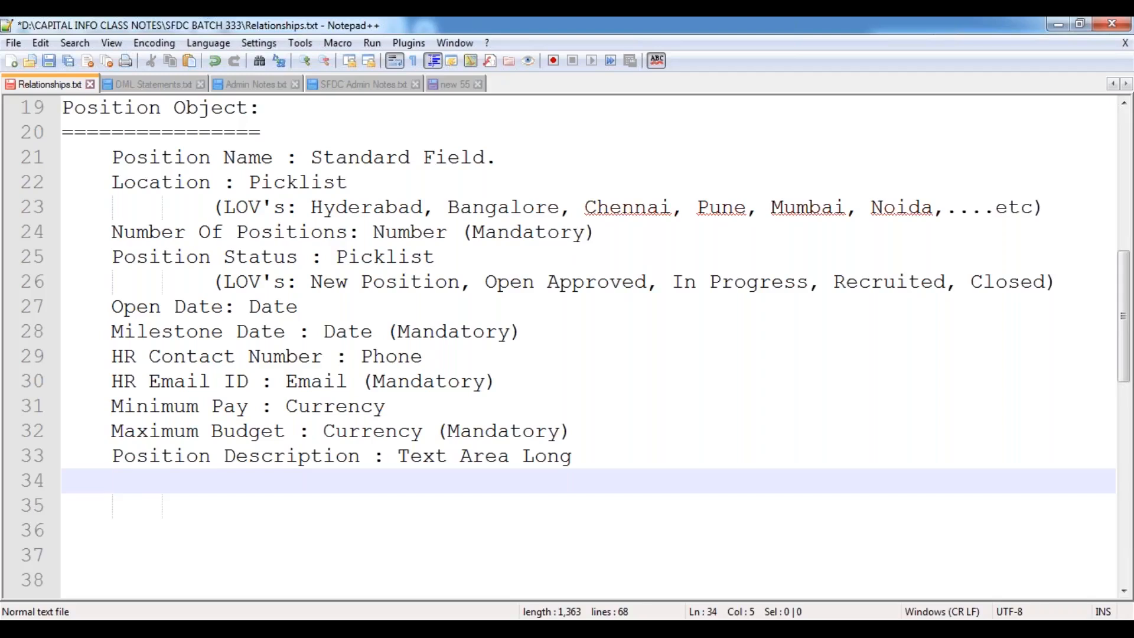
Add the lines 'Skills Required : Text Area Rich' and 'Passport Required : CheckBox' to the notes.
text(Skills)
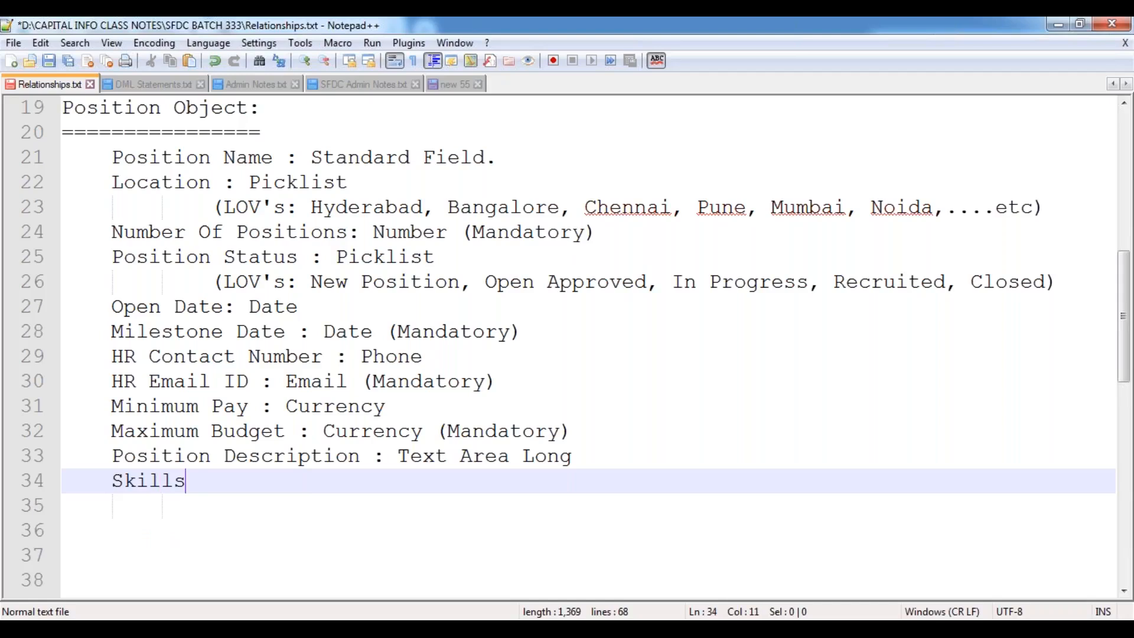
text( Required)
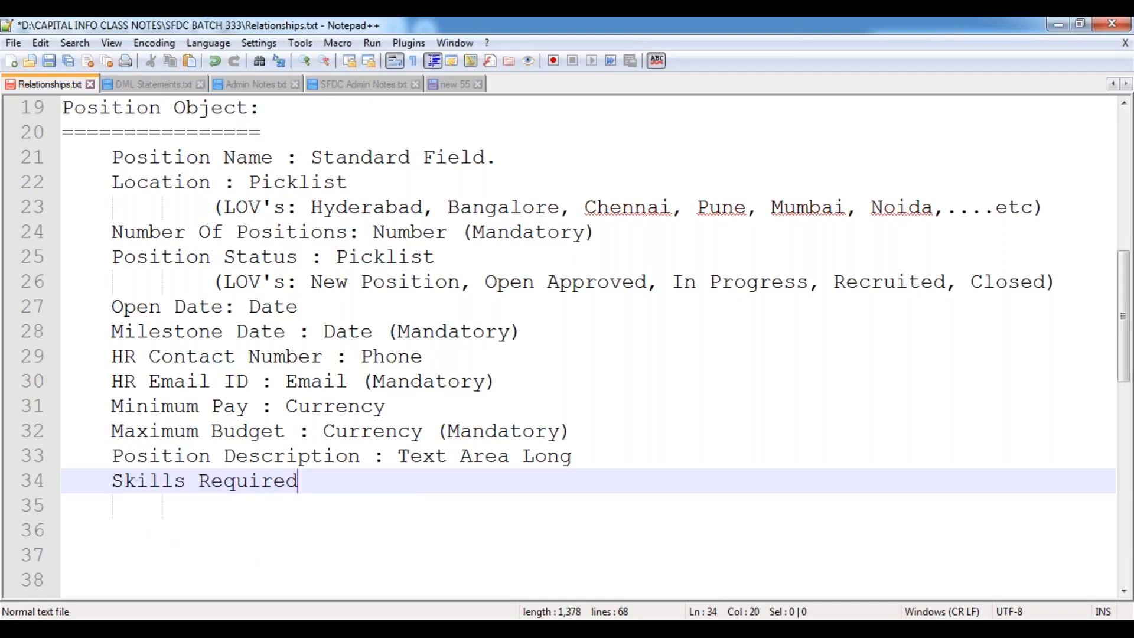
text( : Text Are)
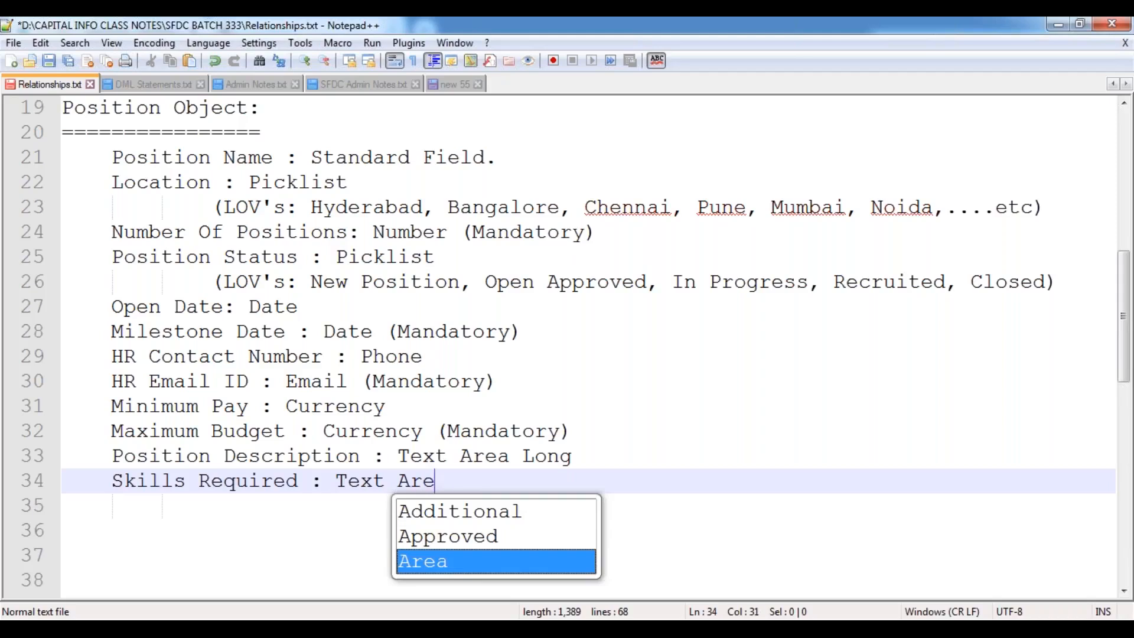
text(a Rich)
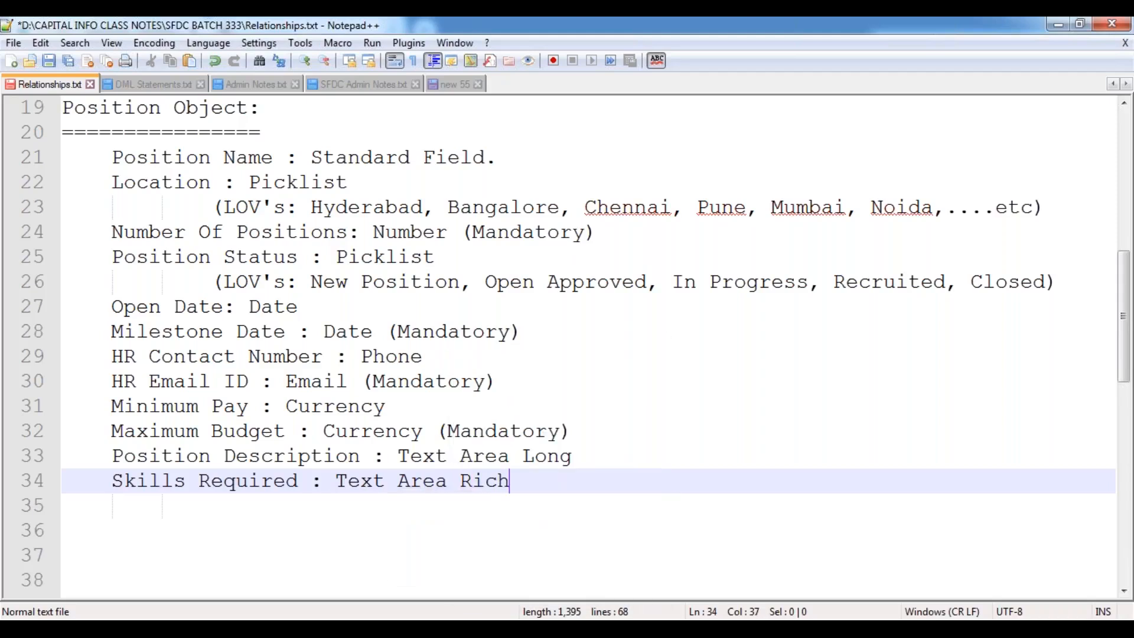
key(Return)
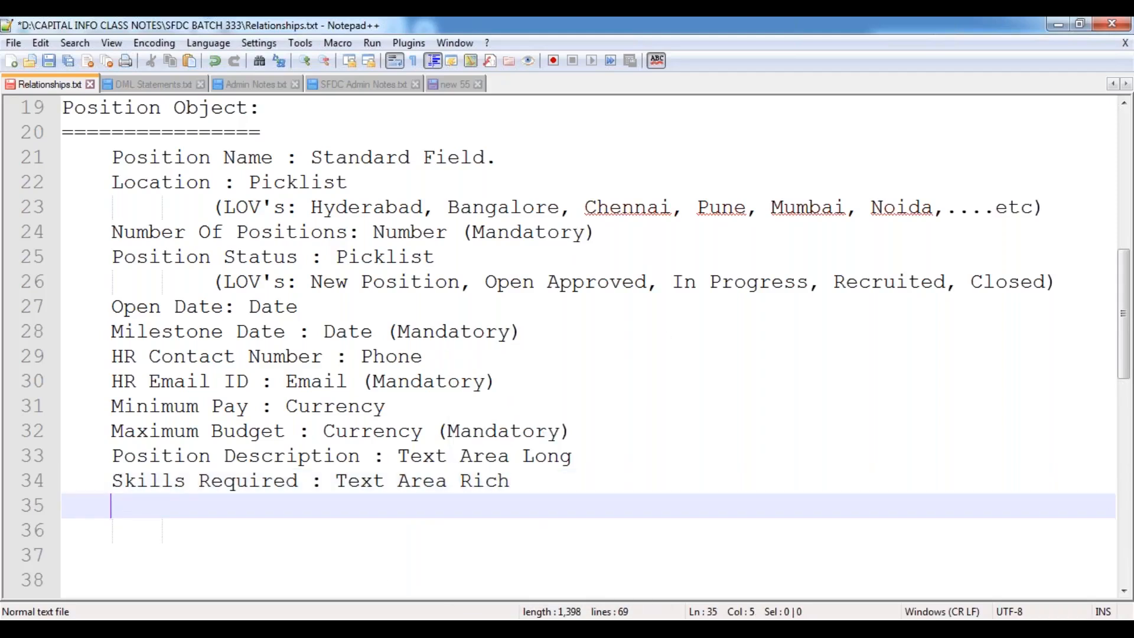
text(Passport Re)
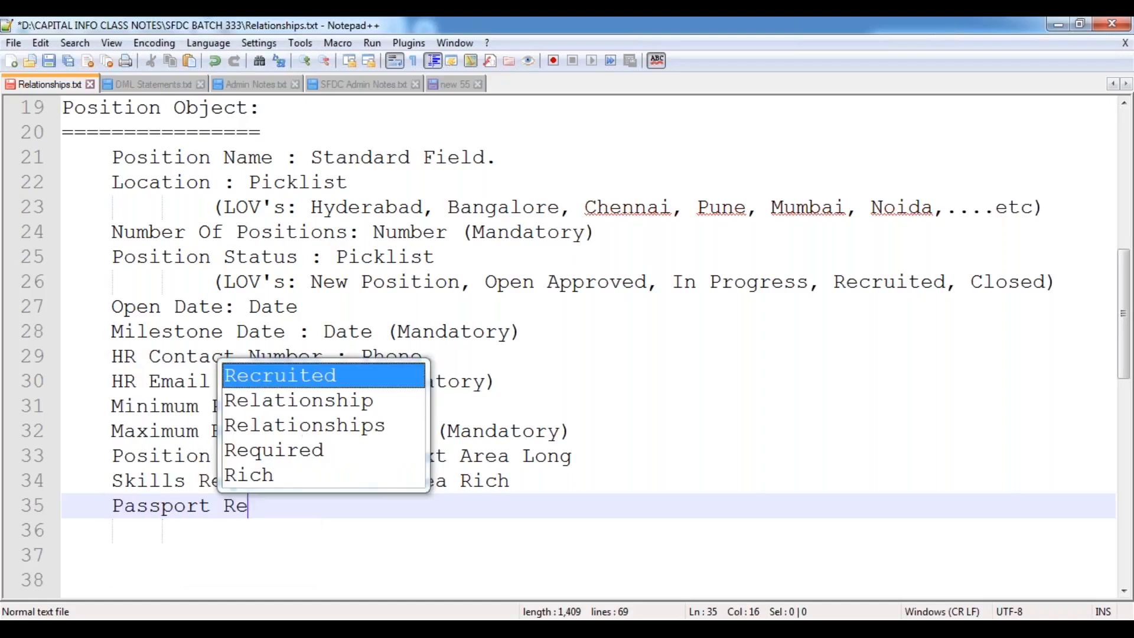
text(quired : Che)
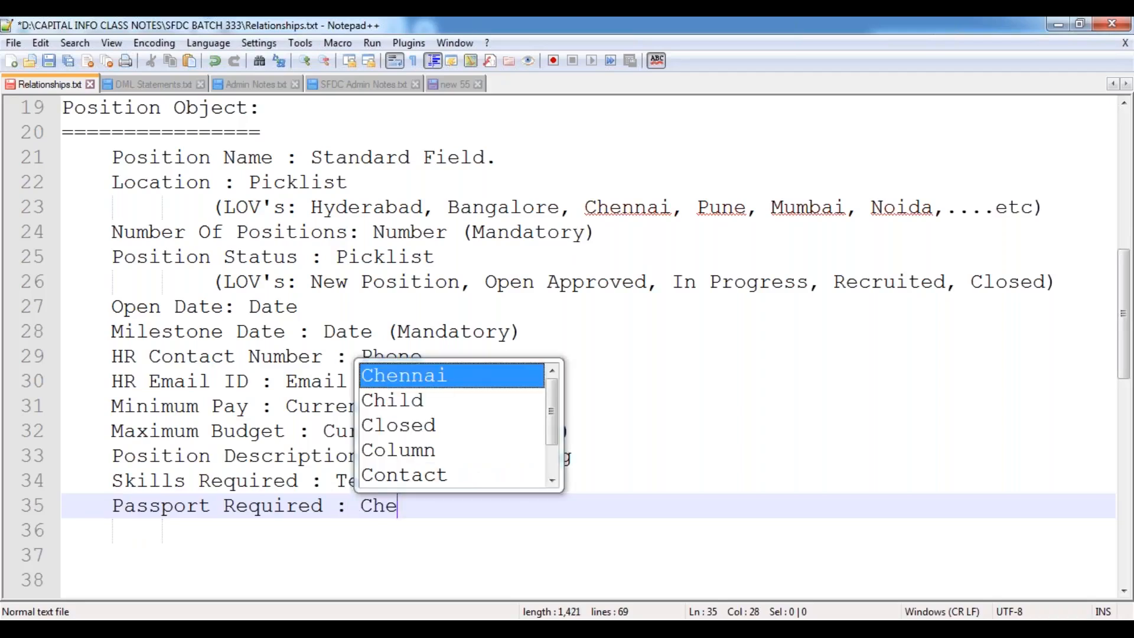
text(ckBox)
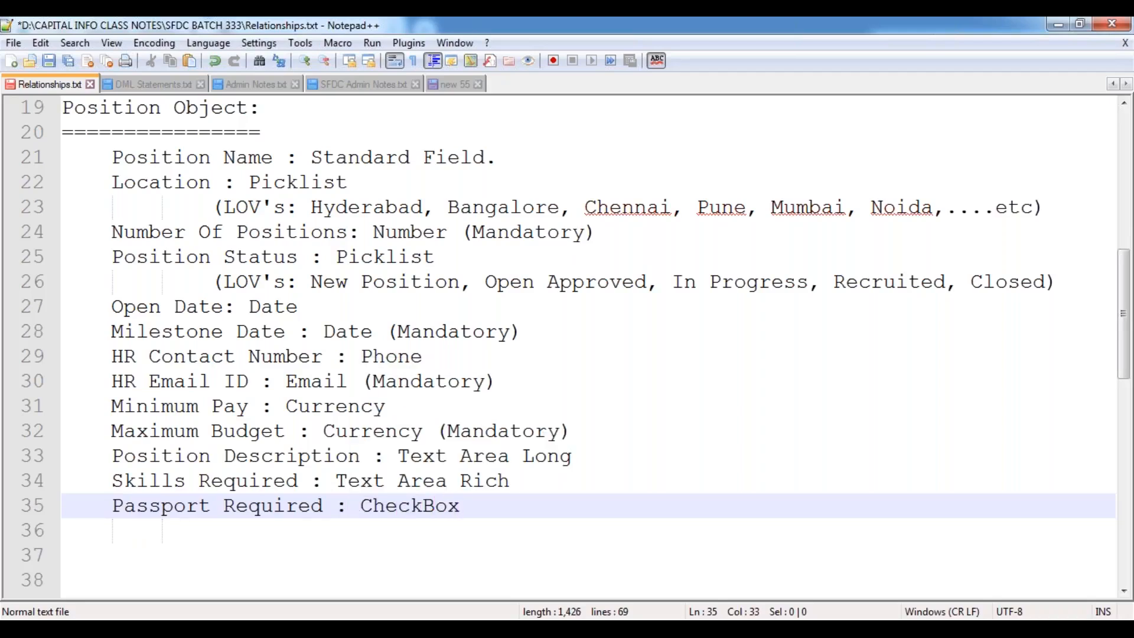
Add the line 'Travel Required : CheckBox' and save the notes file.
key(Return)
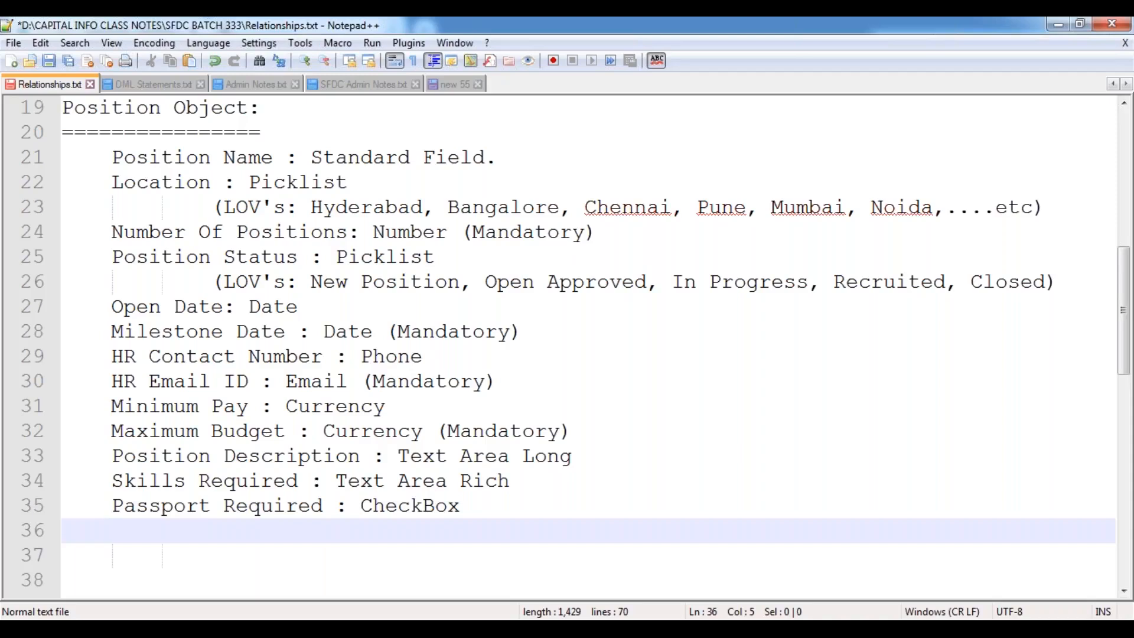
text(Travel Required : Chec)
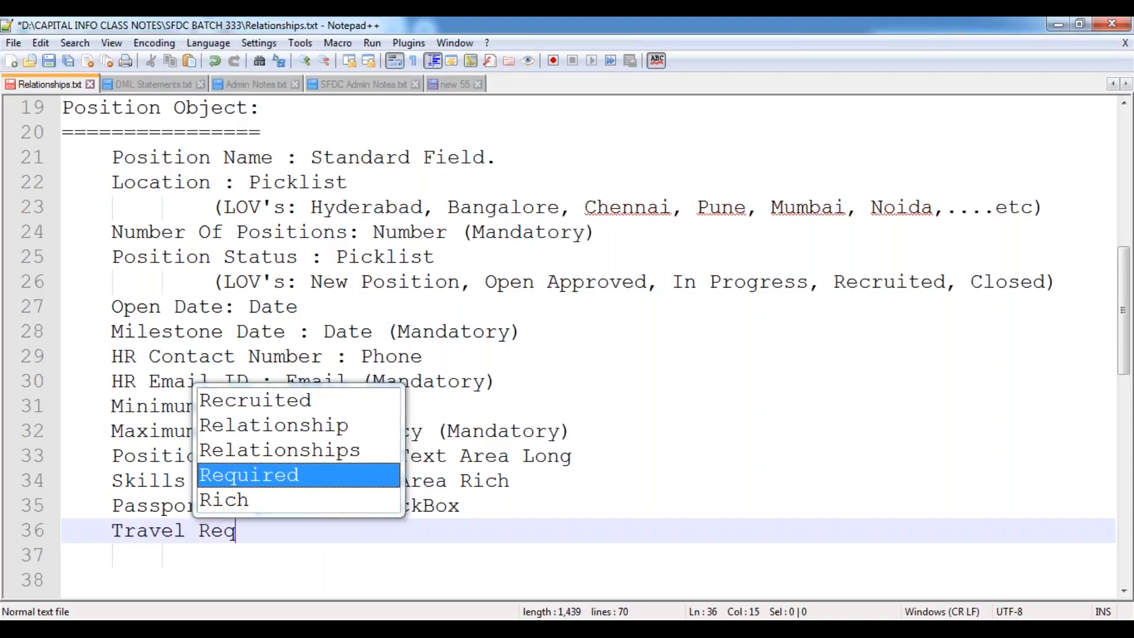
key(Return)
text(: Chec)
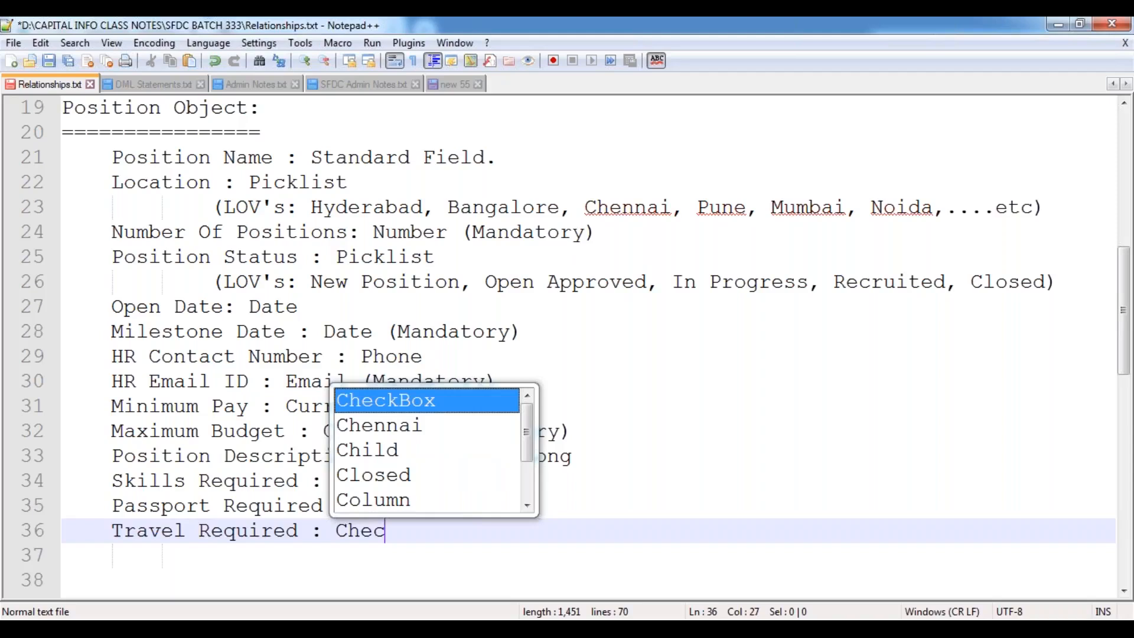
key(Return)
key(Return)
key(Return)
key(ctrl+s)
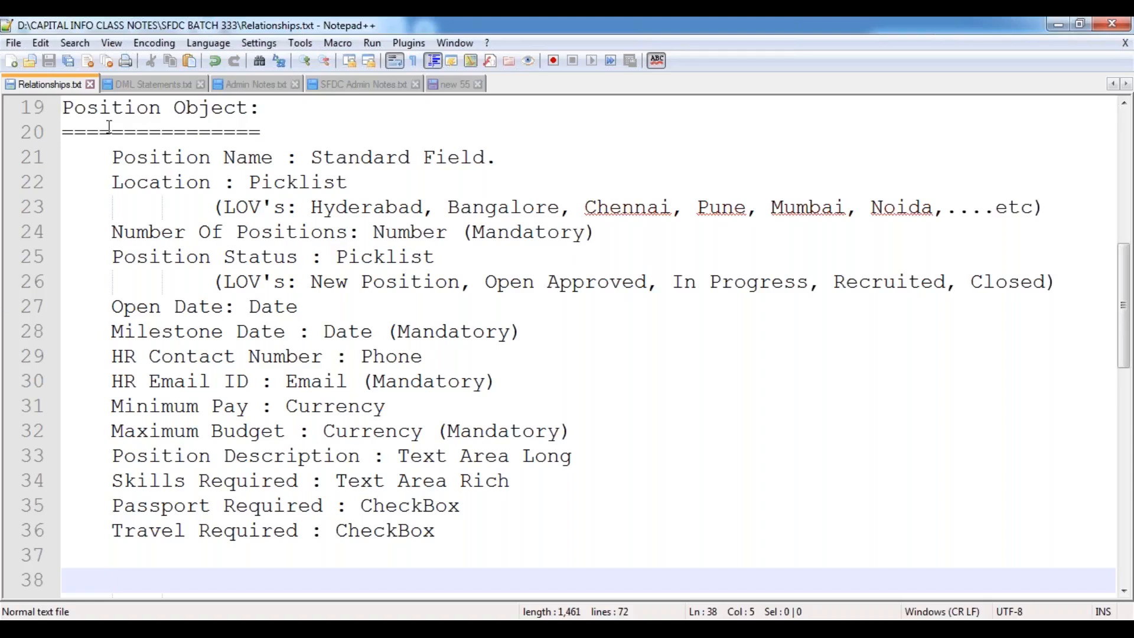
drag(114, 155, 440, 527)
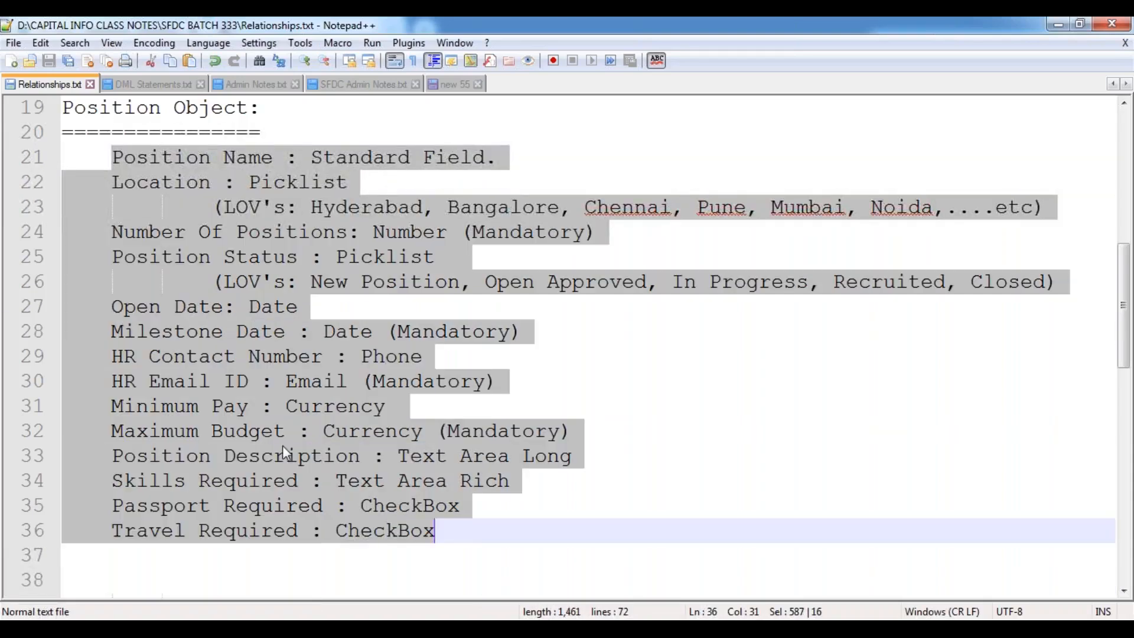
click(149, 332)
scroll(156, 313, down, 4)
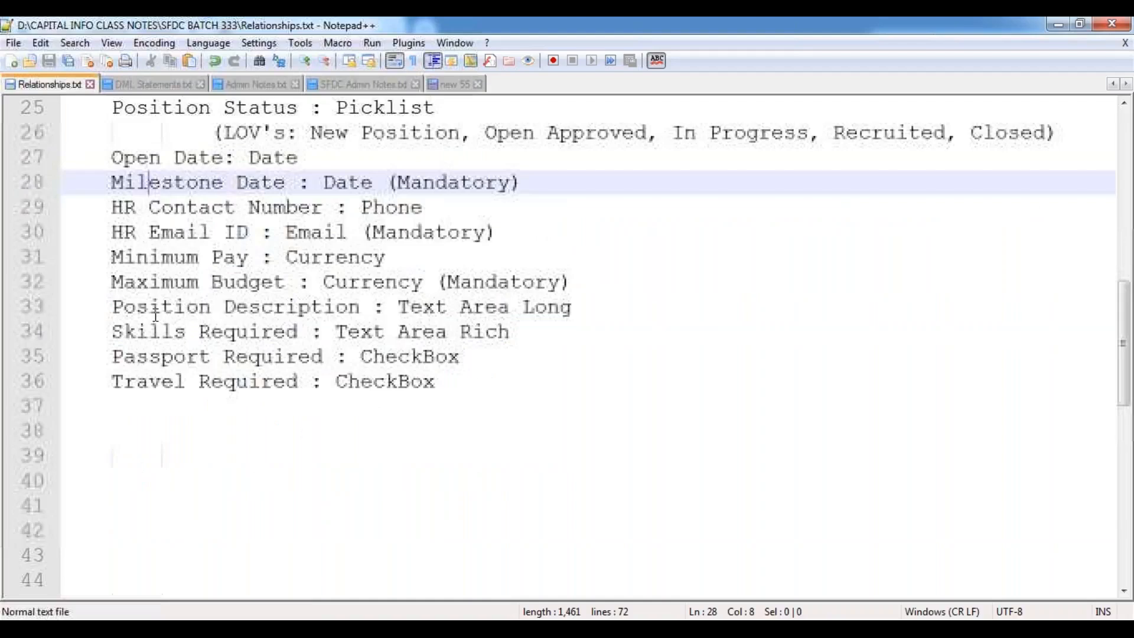
scroll(155, 313, up, 7)
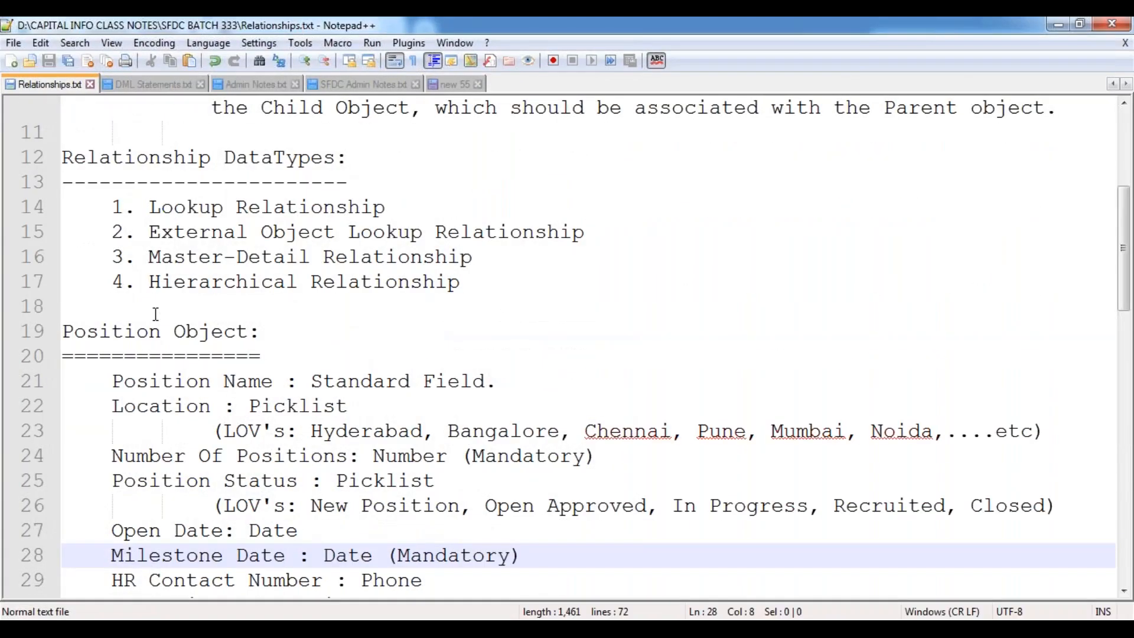
scroll(155, 313, down, 3)
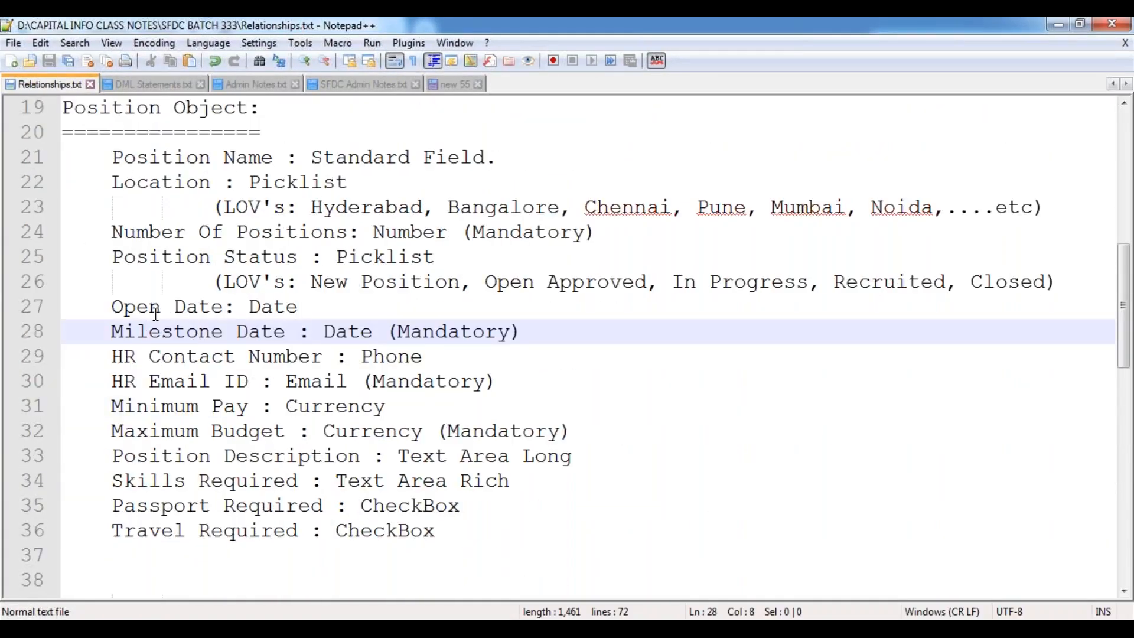
scroll(155, 313, down, 6)
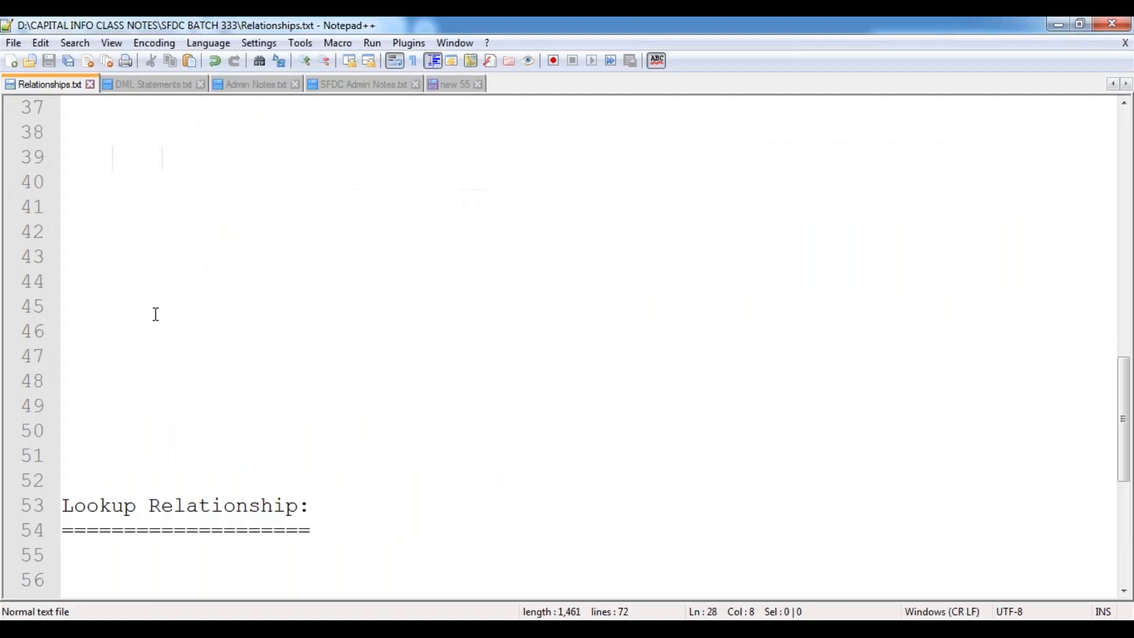
drag(65, 496, 315, 524)
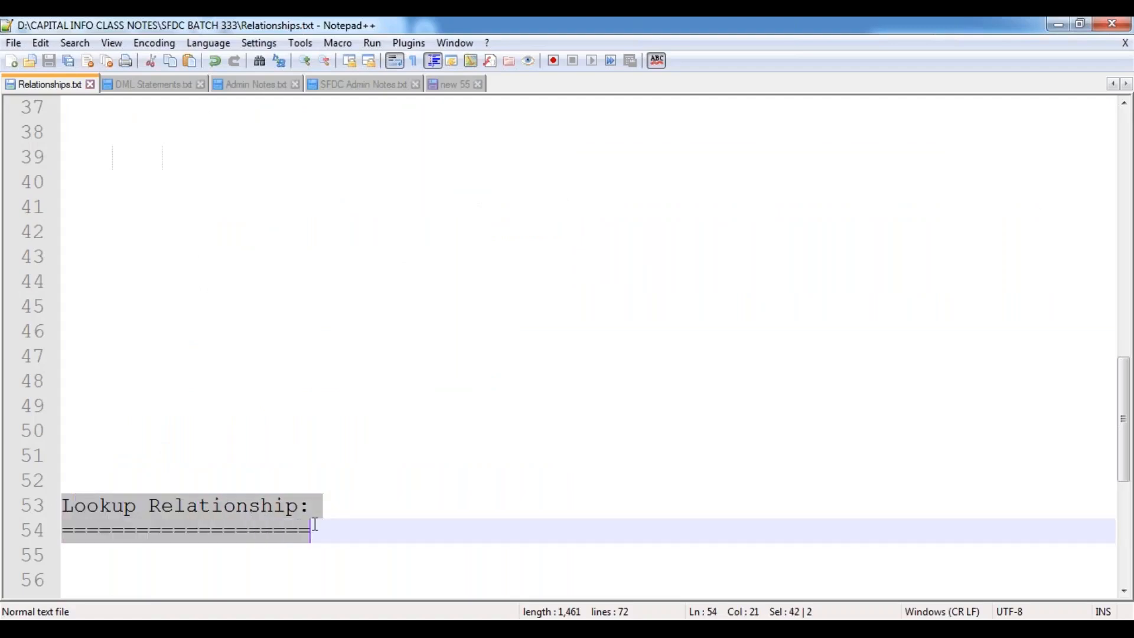
click(107, 381)
scroll(112, 381, up, 7)
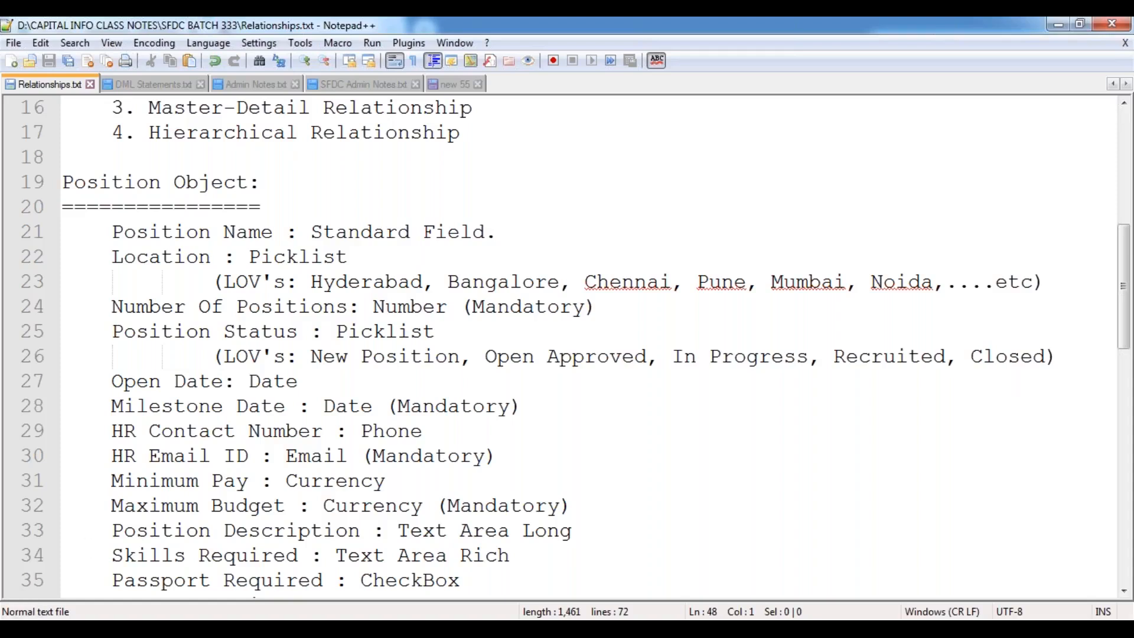
Open Schema Builder from Salesforce Setup, clear all objects off the canvas, and show the Elements list.
mouse_move(158, 616)
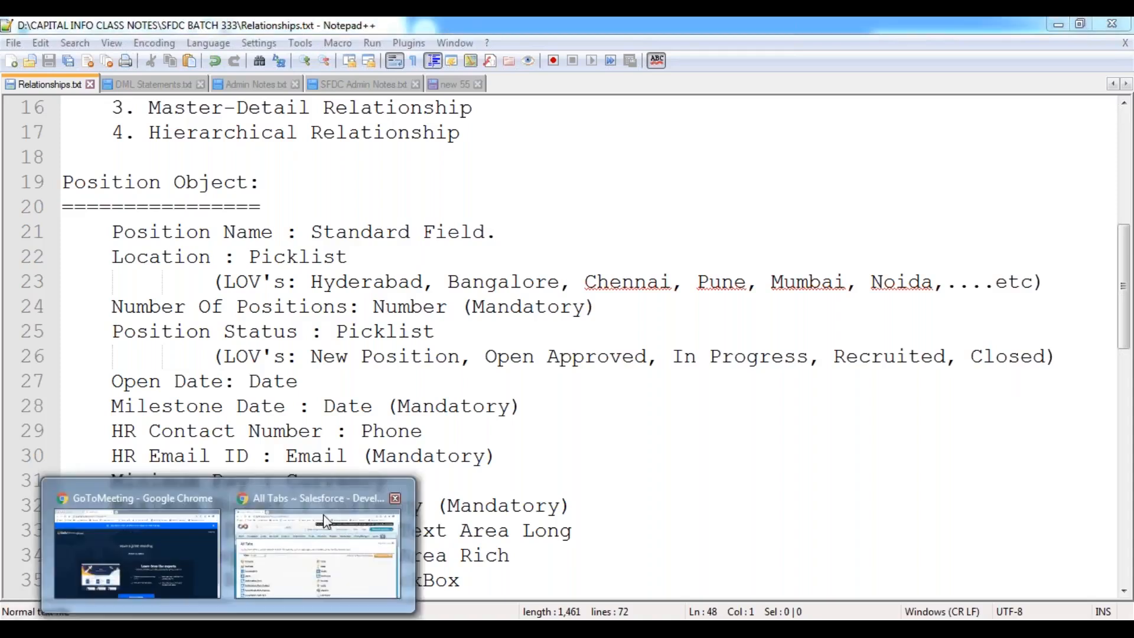
click(334, 498)
click(832, 155)
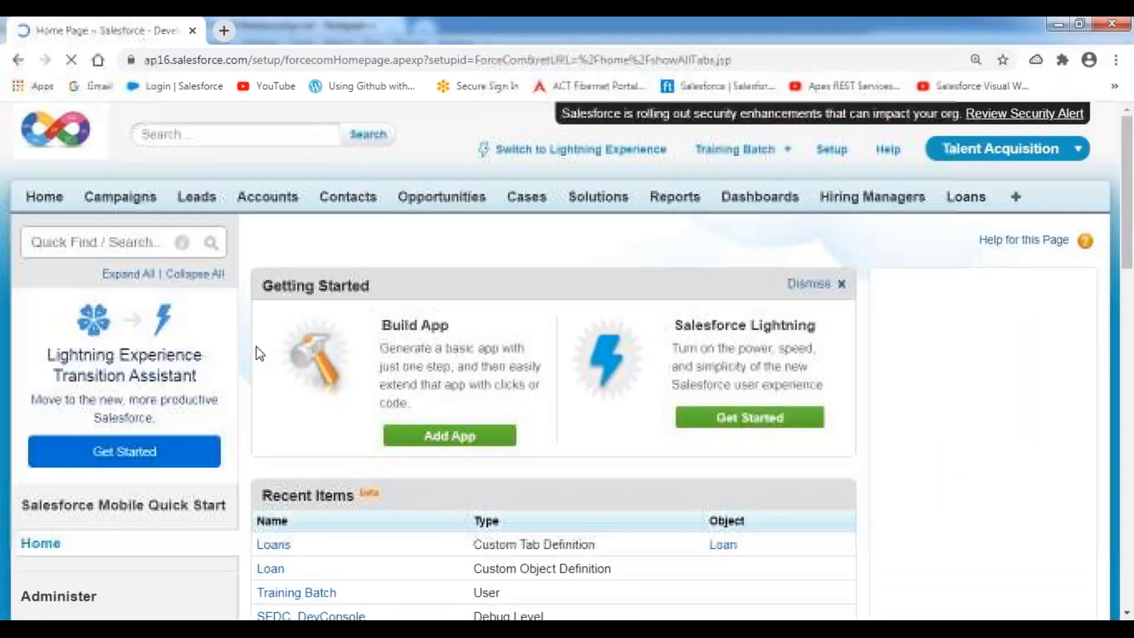
scroll(185, 386, down, 5)
scroll(185, 387, down, 9)
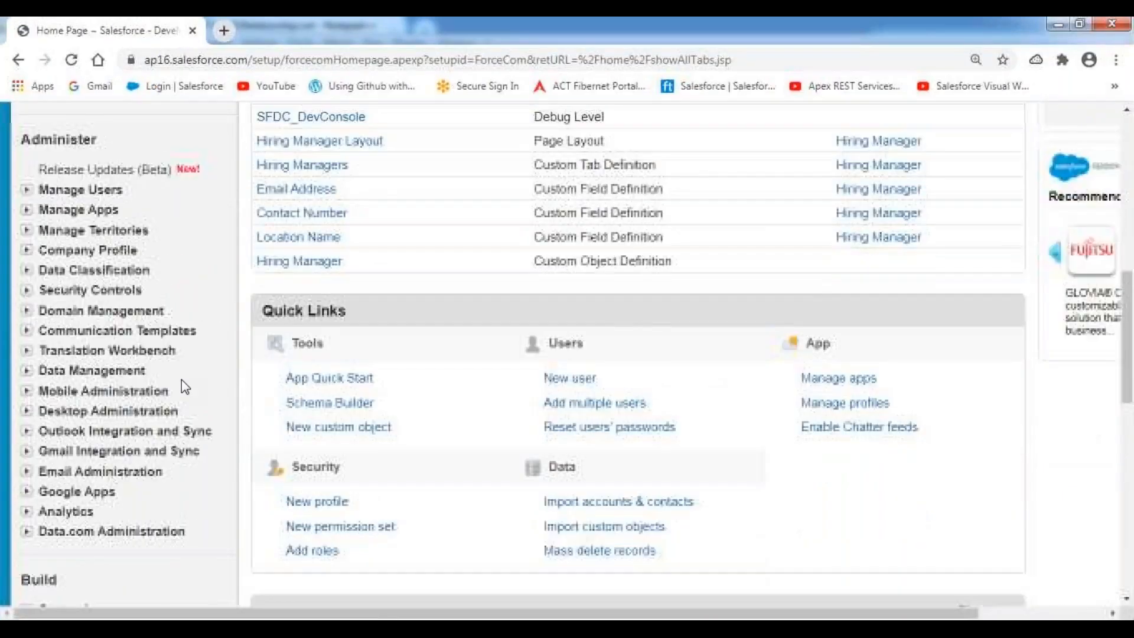
click(83, 378)
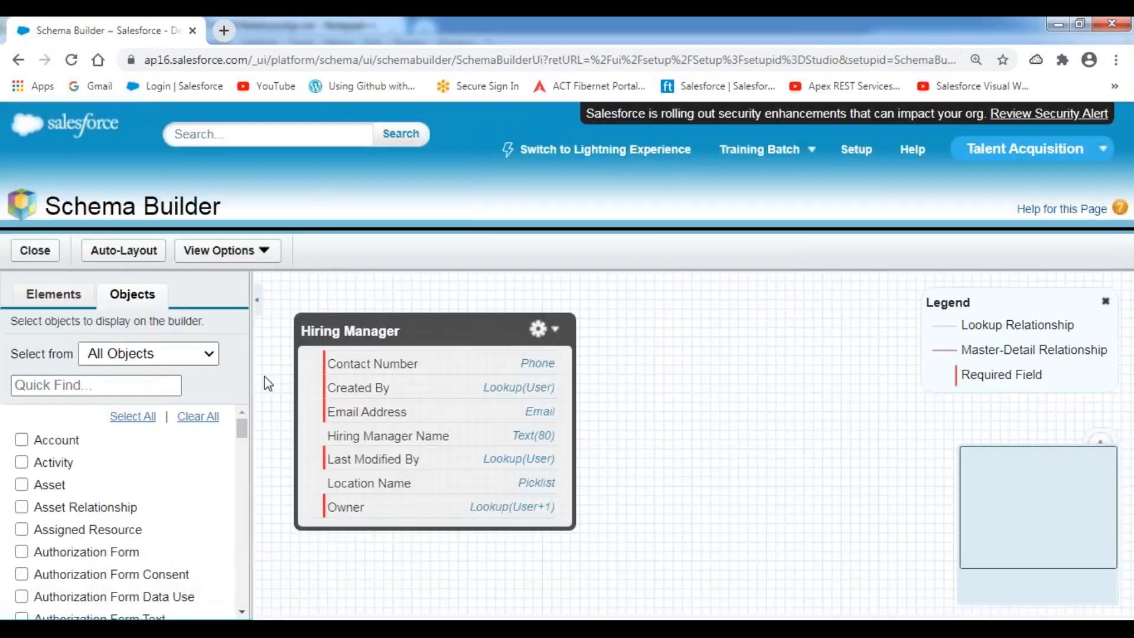
click(199, 416)
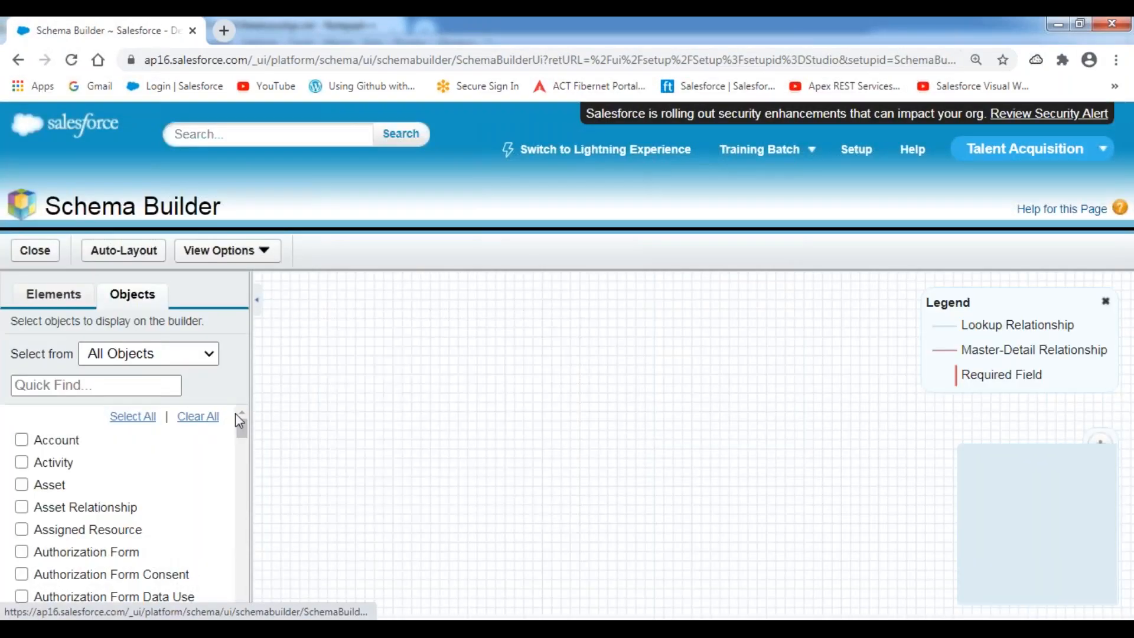
click(54, 295)
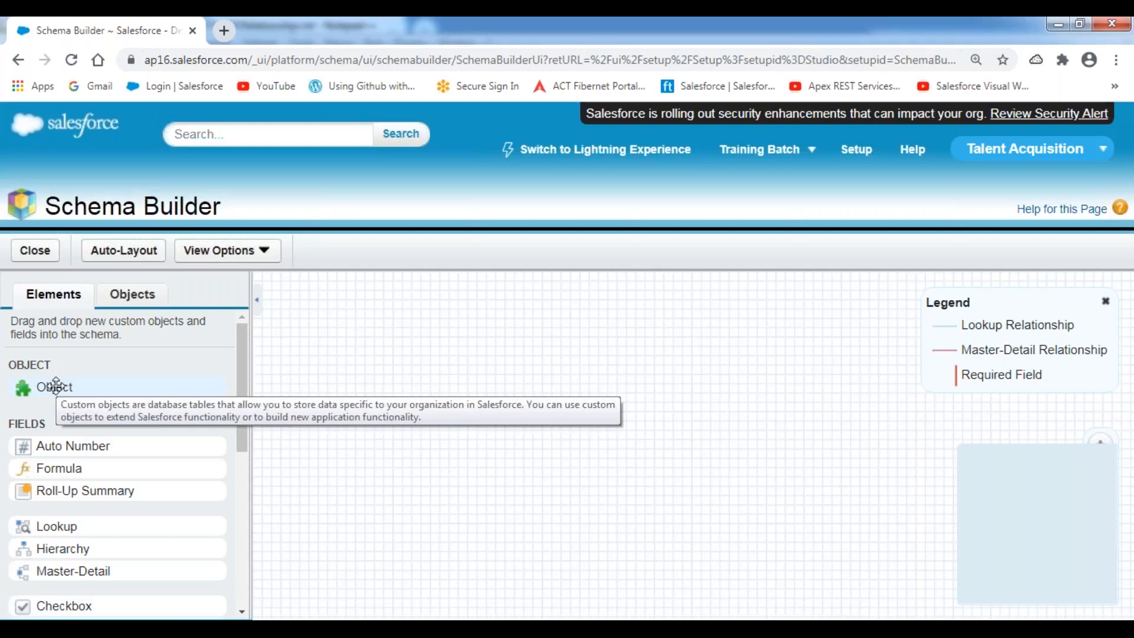
Start a new custom object with label Position and plural label Positions.
drag(56, 385, 496, 354)
text(Position)
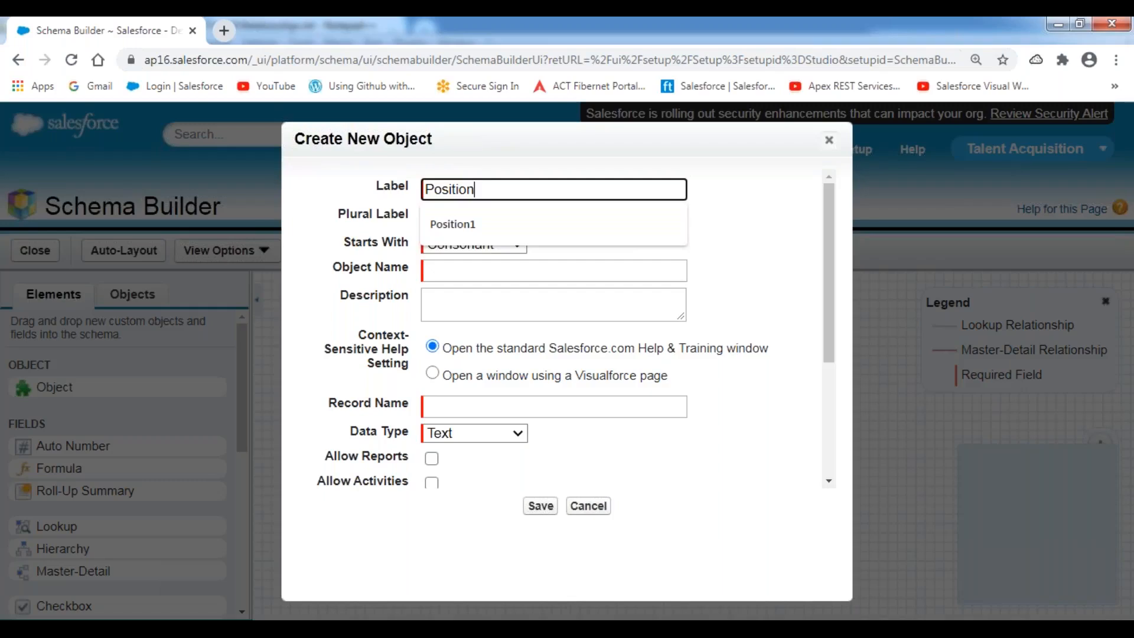
key(Tab)
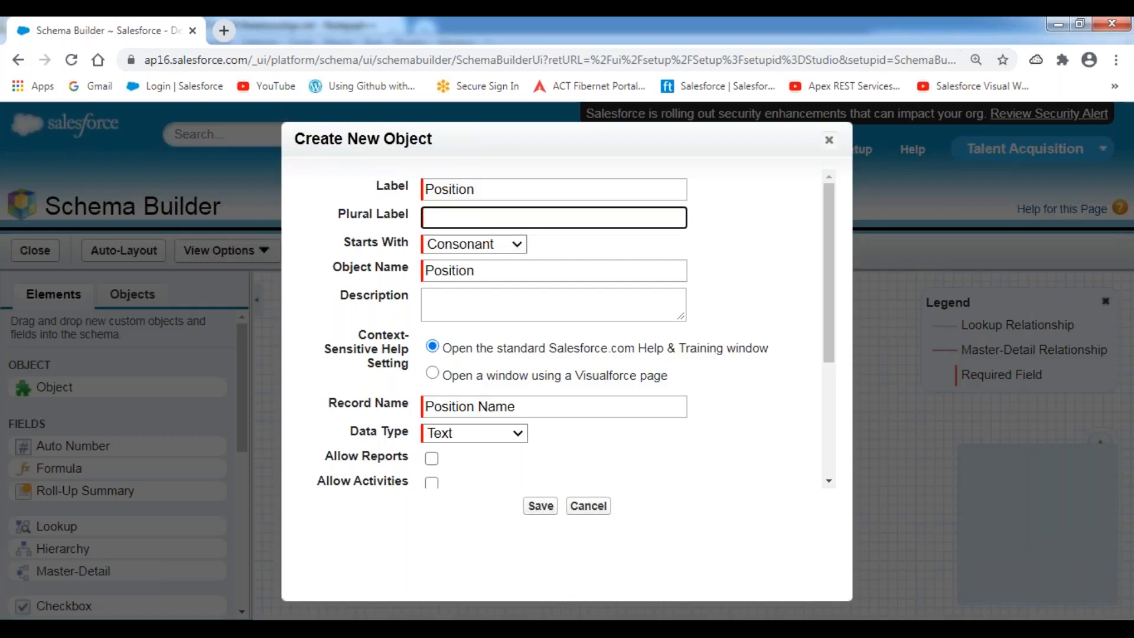
text(Posiotion)
key(BackSpace)
key(BackSpace)
key(BackSpace)
key(BackSpace)
key(BackSpace)
text(tion)
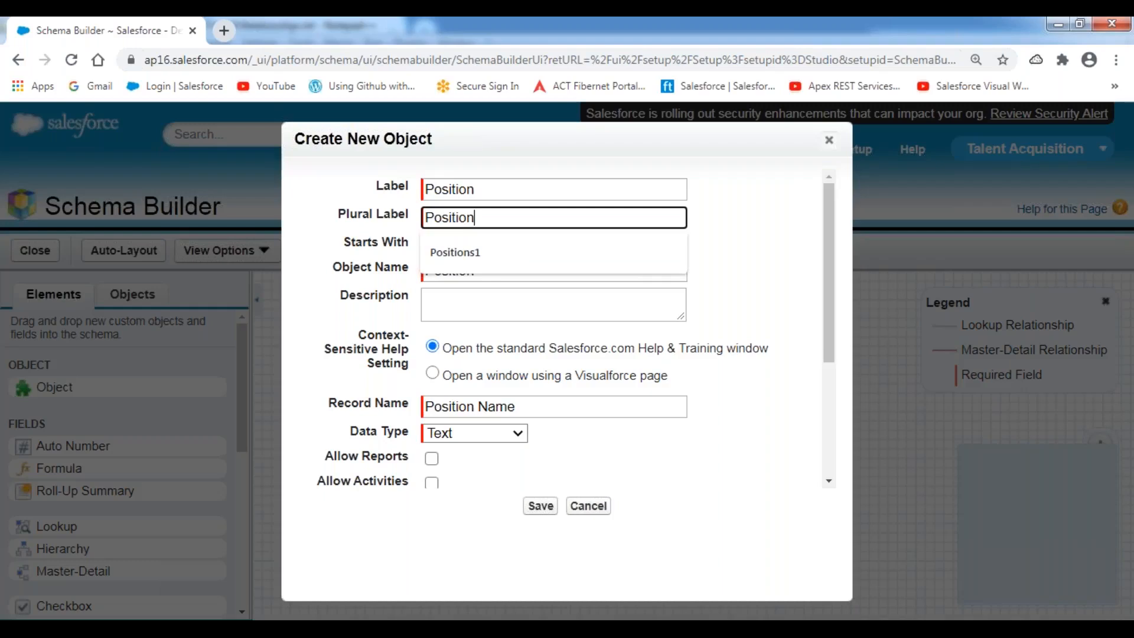
text(s)
key(Tab)
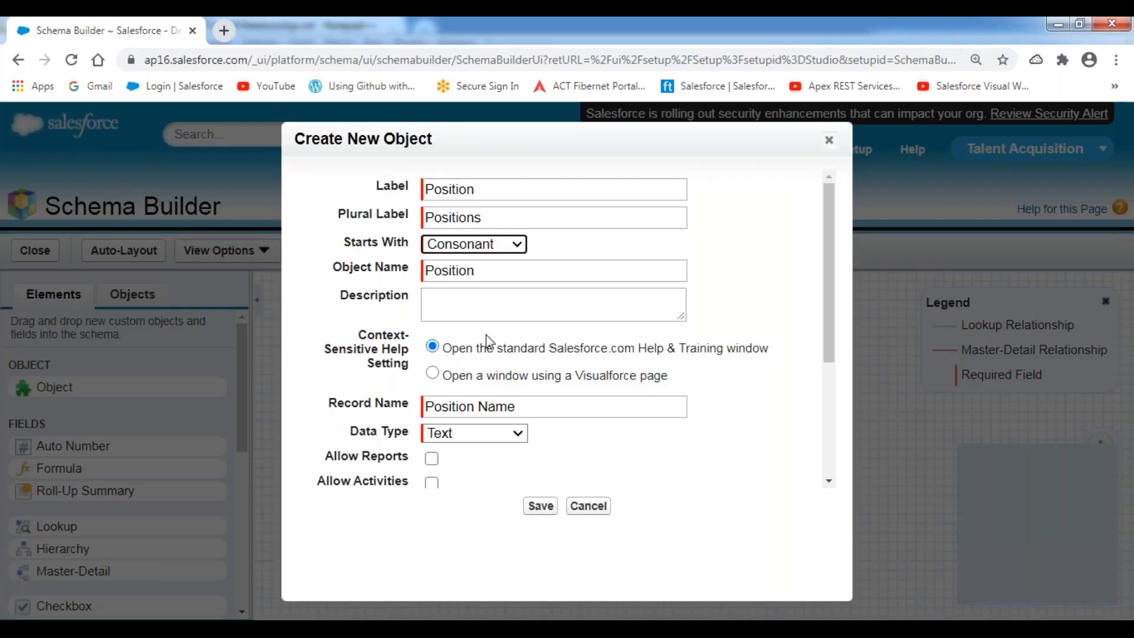
Enter the description 'This object is used to store all the open positions information'.
scroll(487, 342, down, 2)
click(465, 216)
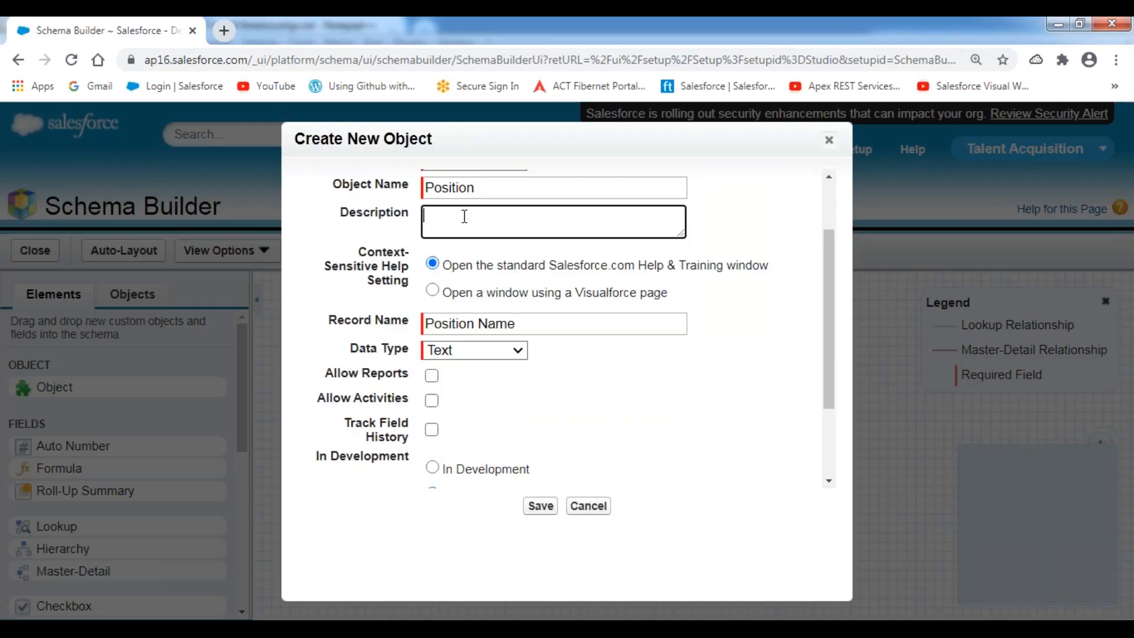
text(This object is used to store al)
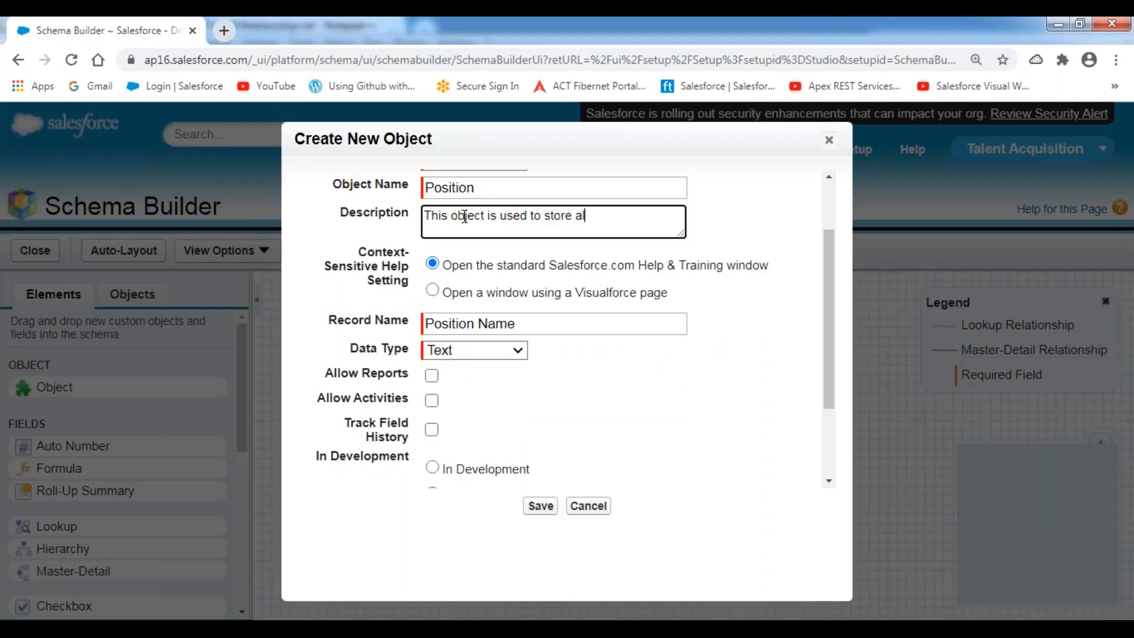
text(l the open positions information.)
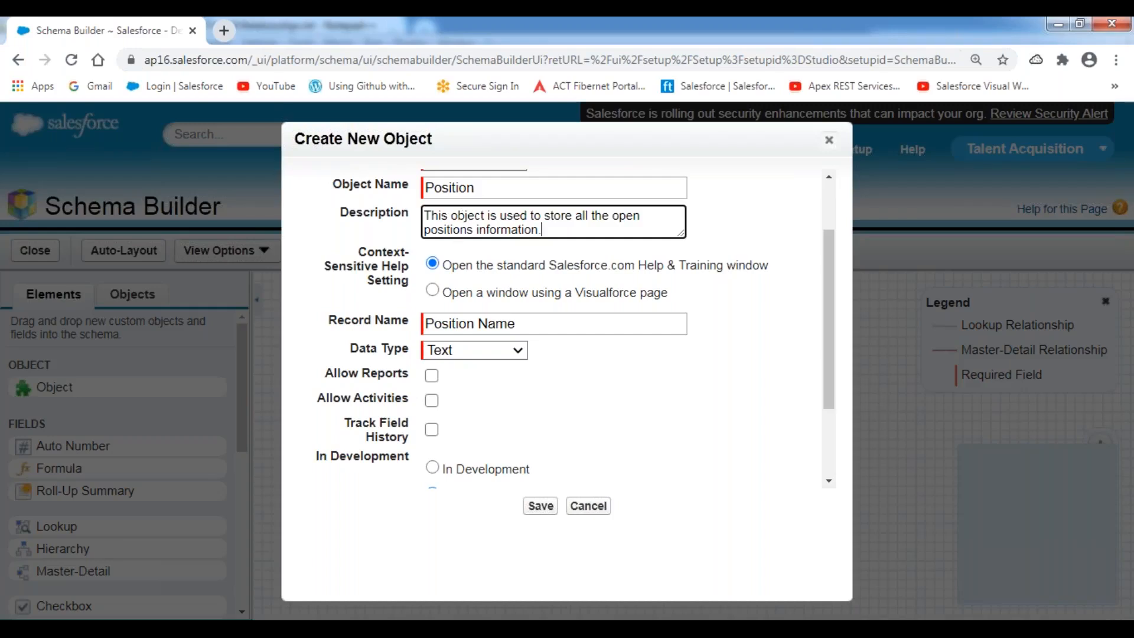
scroll(431, 365, down, 2)
Enable reports, activities, field history and notes/attachments, save Position, and move its box on the canvas.
click(432, 259)
click(432, 284)
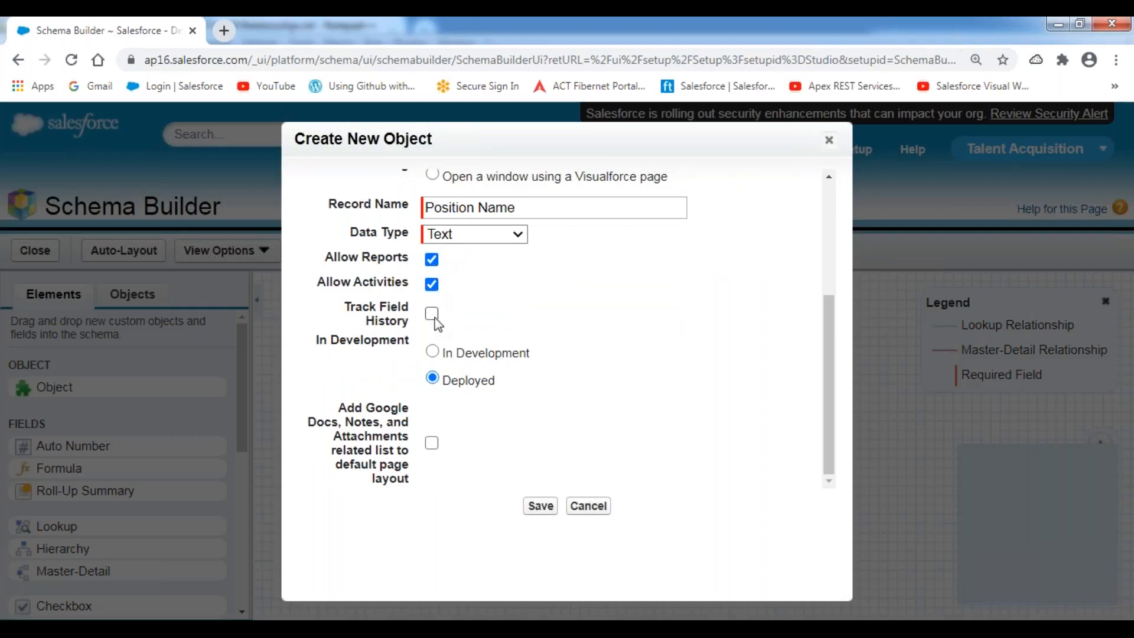
click(432, 315)
click(432, 444)
click(539, 507)
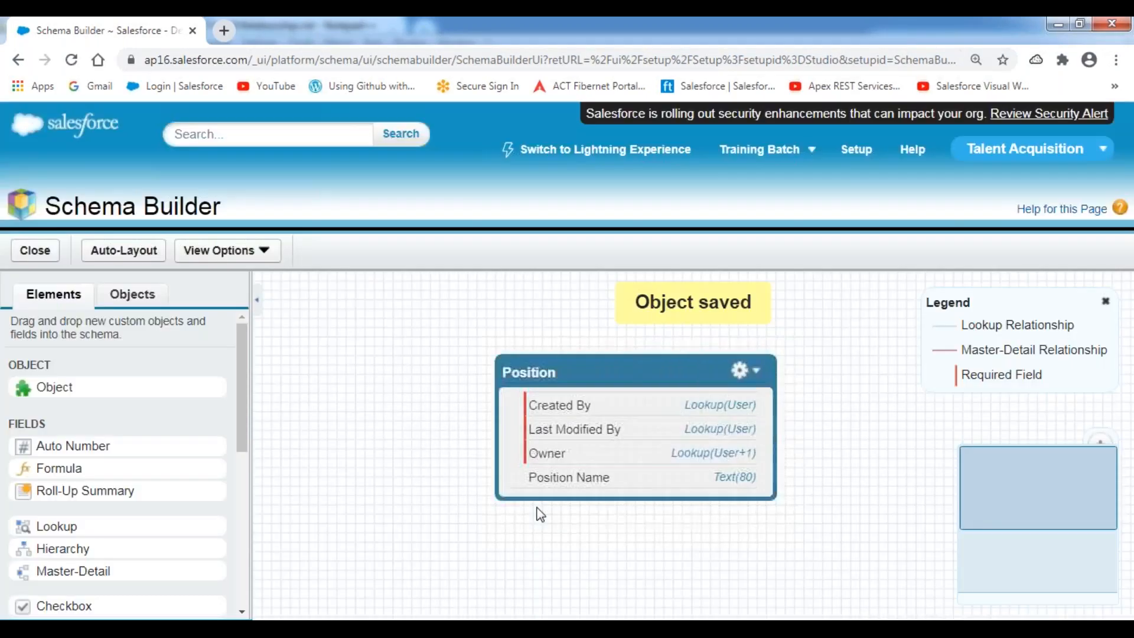
drag(656, 369, 588, 332)
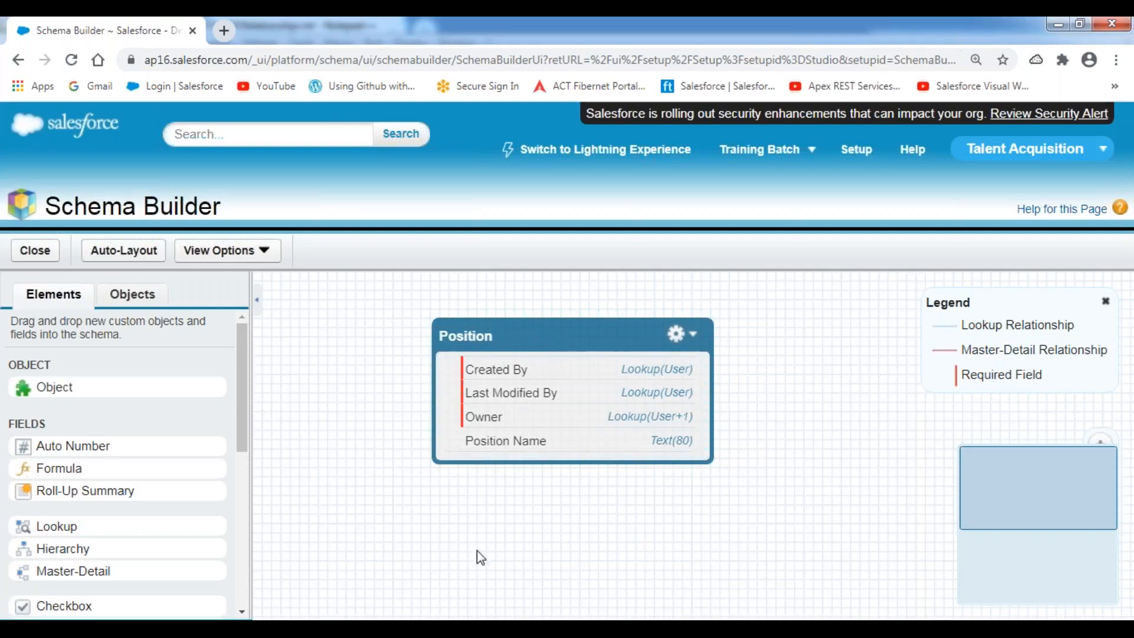
key(alt+Tab)
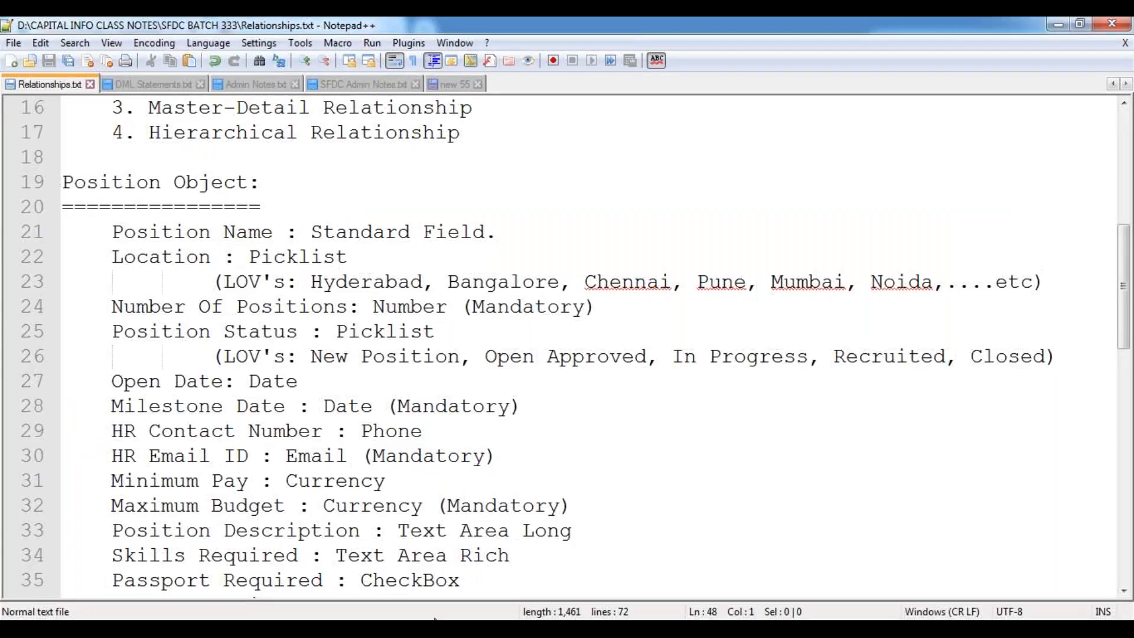
drag(112, 258, 375, 255)
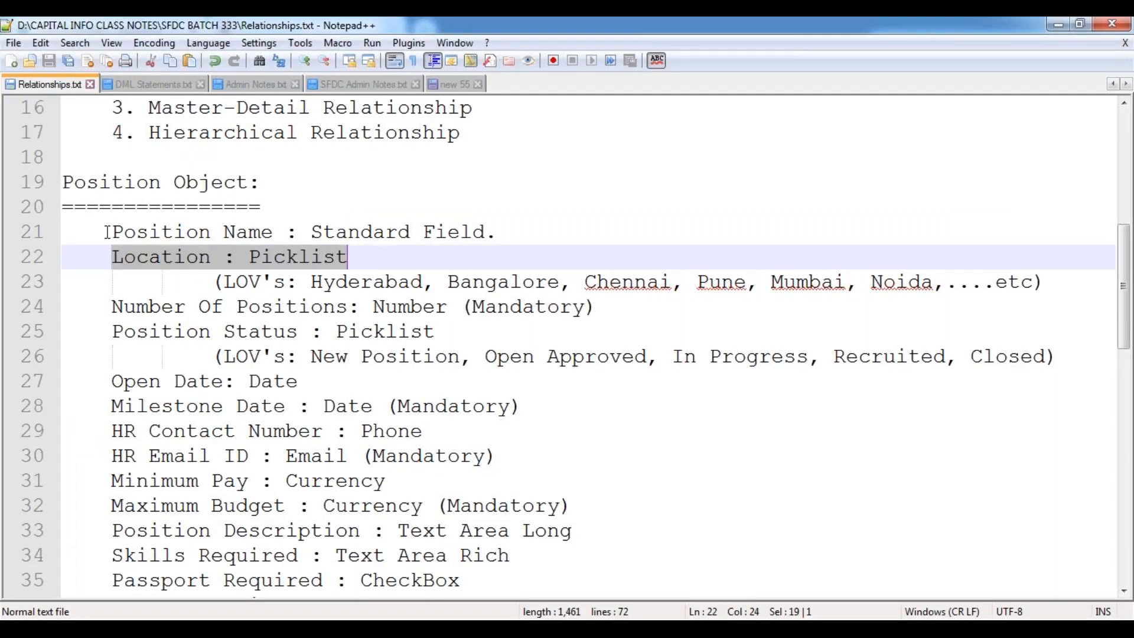
drag(114, 232, 497, 232)
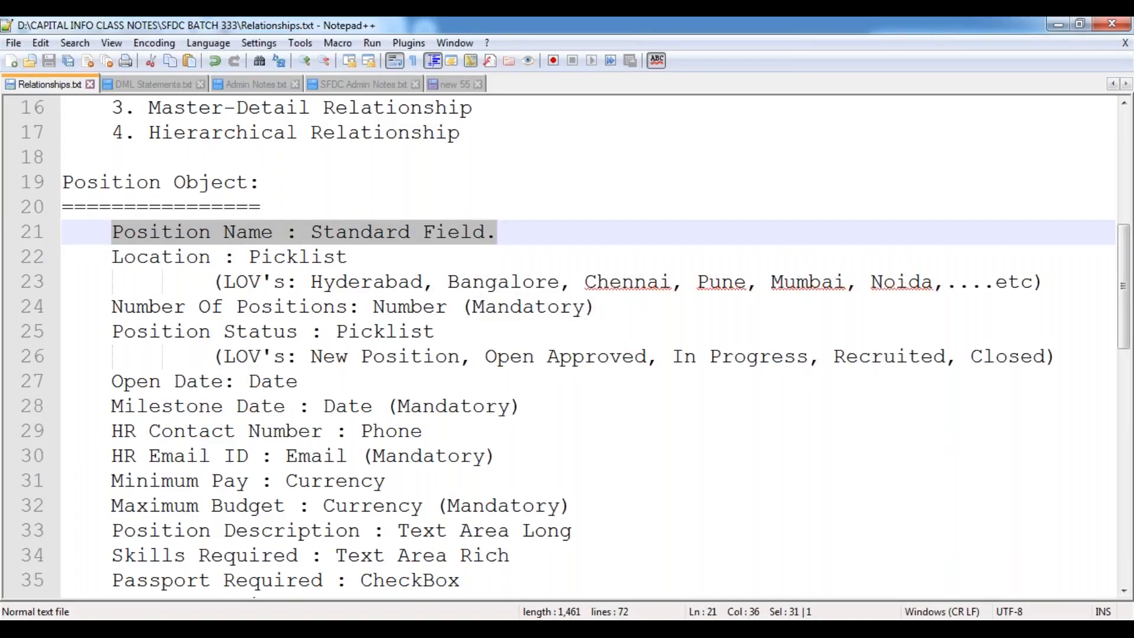
double_click(172, 256)
click(287, 289)
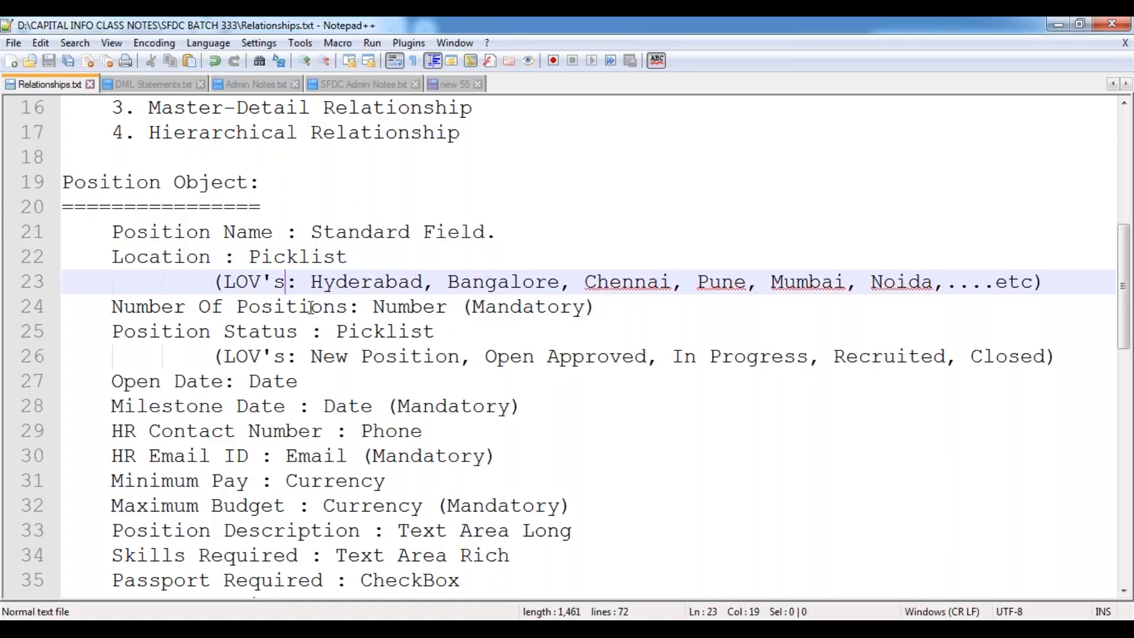
key(alt+Tab)
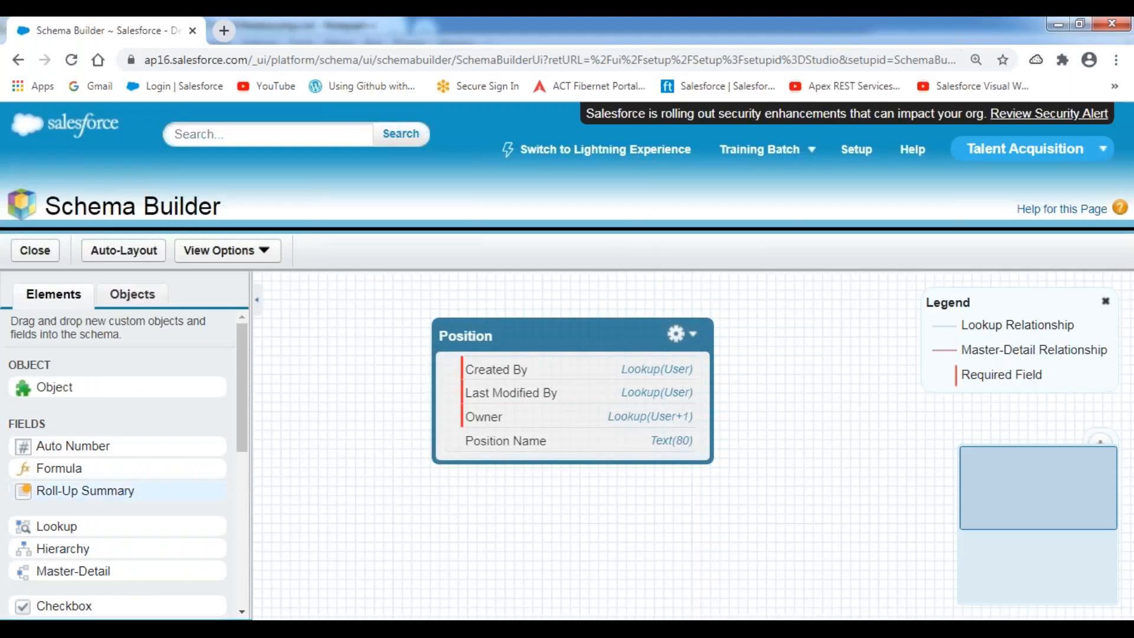
Add a picklist field labelled Location to the Position object.
drag(239, 367, 239, 518)
drag(60, 449, 513, 384)
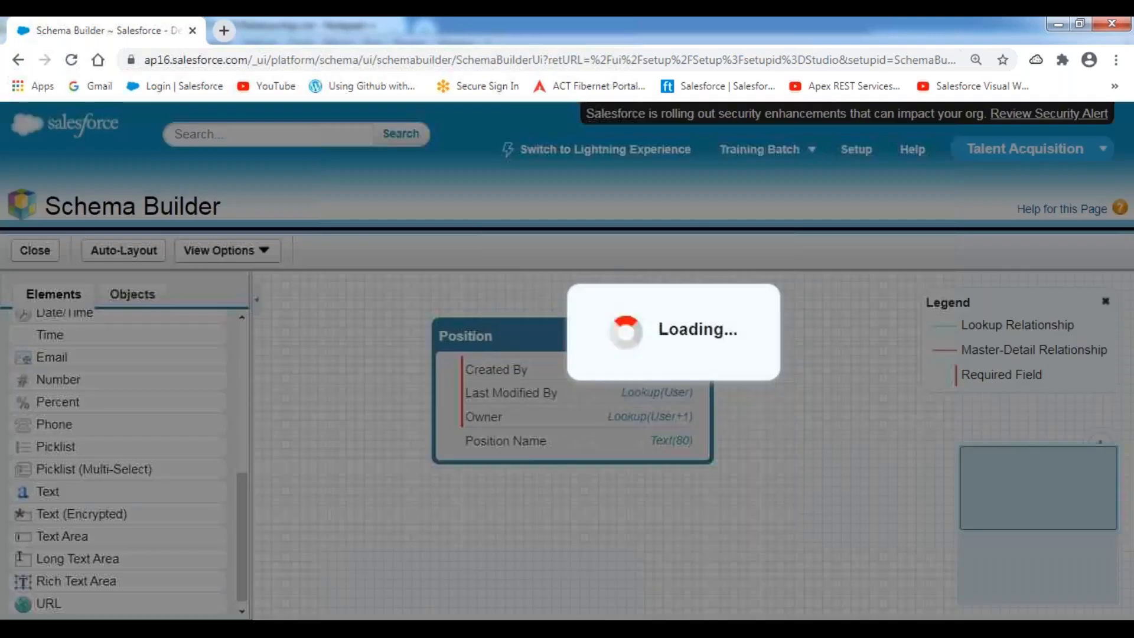
text(Location)
key(BackSpace)
click(761, 276)
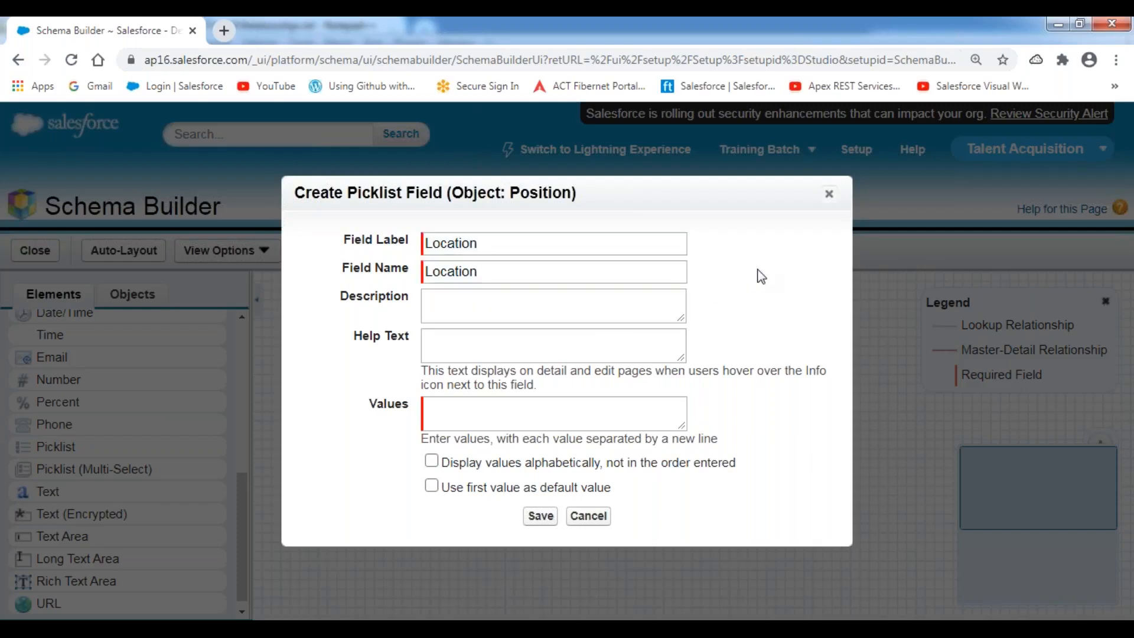
Enter the values Hyderabad, Bangalore, Chennai, Pune, Mumbai, Noida, Delhi and Kochi, one per line.
click(480, 415)
text(Hyderabad)
key(Return)
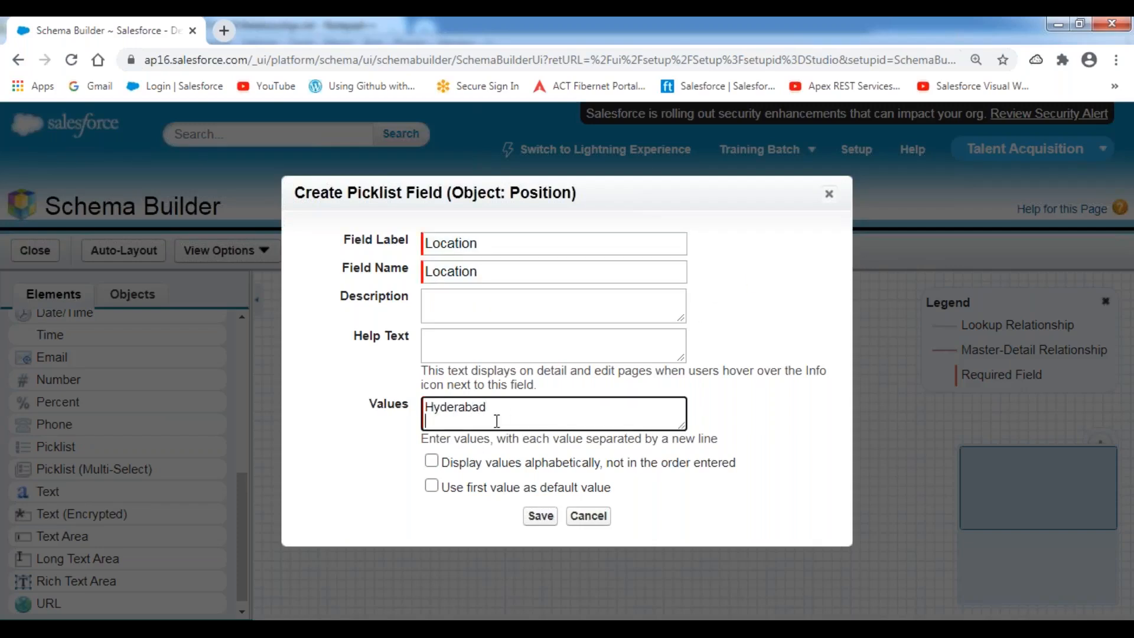
text(Bangalore)
key(Return)
text(Chennai)
key(Return)
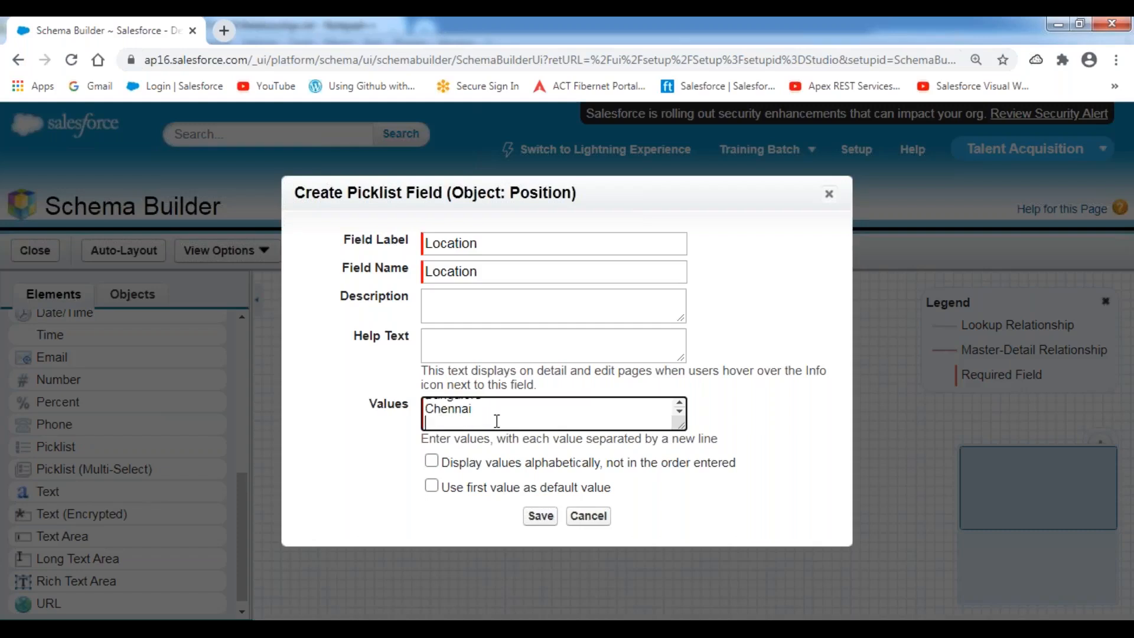
text(Pune)
key(Return)
text(Mumbai)
key(Return)
text(N)
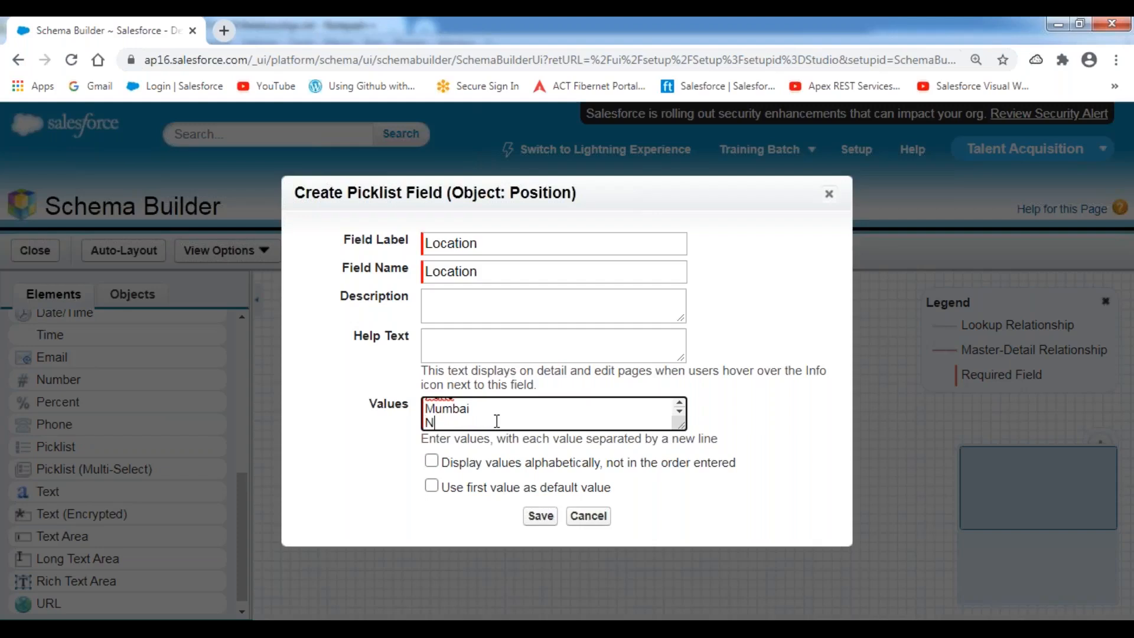
text(oida)
key(Return)
text(Delhi)
key(Return)
text(Kochi)
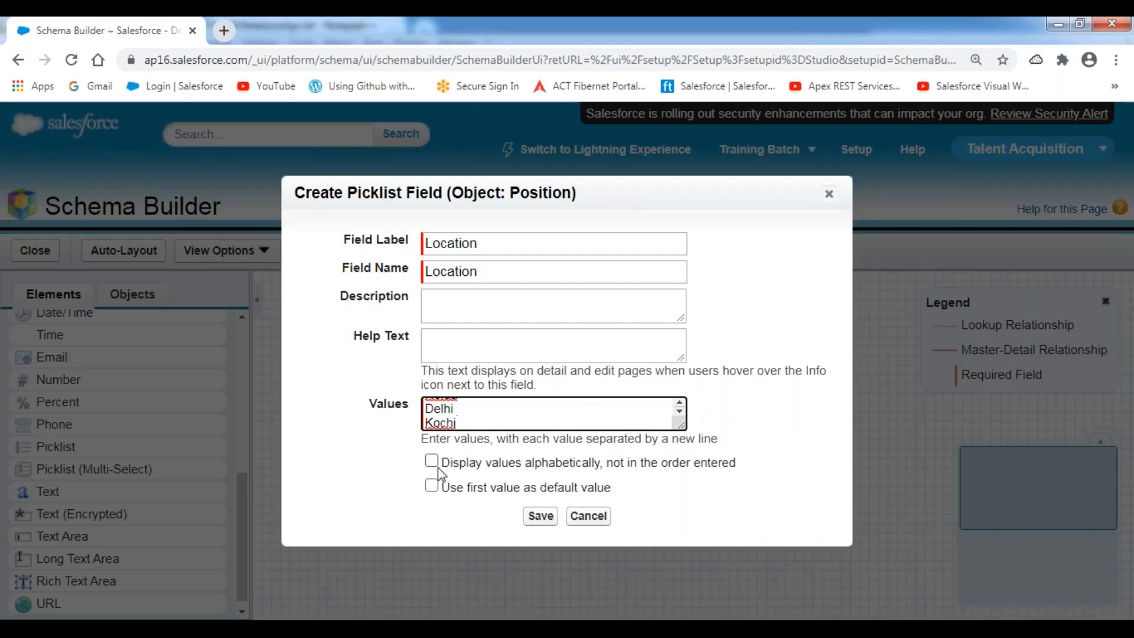
Display the values alphabetically and save the Location field.
drag(445, 464, 753, 465)
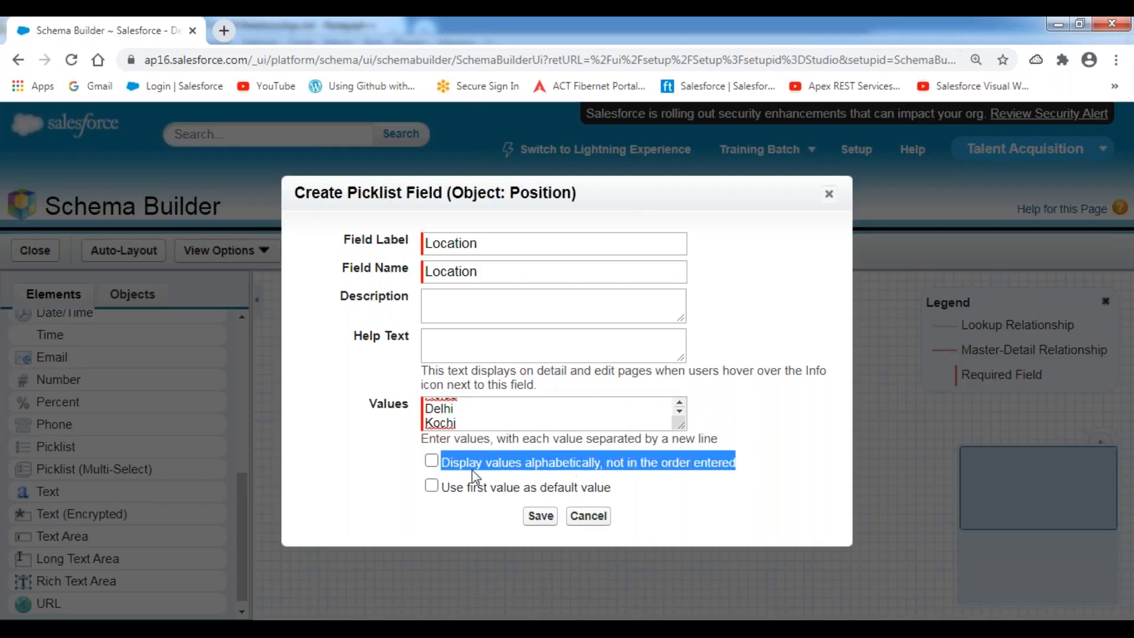
click(431, 461)
click(350, 465)
click(533, 516)
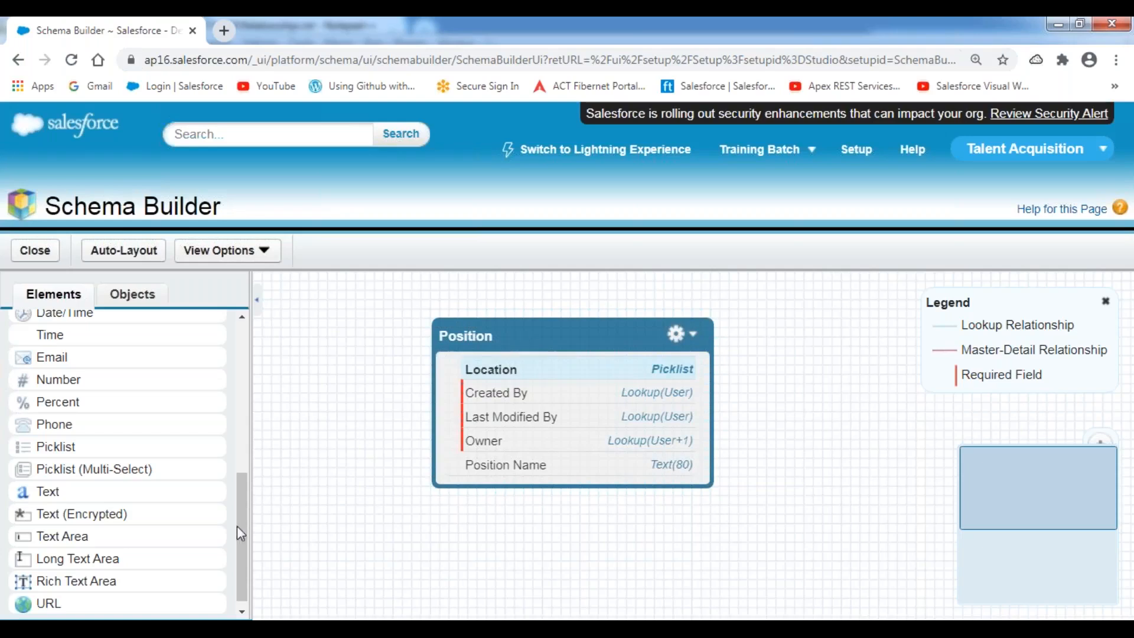
Add a required number field 'Number Of Positions' with length 2 to Position and save it.
scroll(246, 547, up, 1)
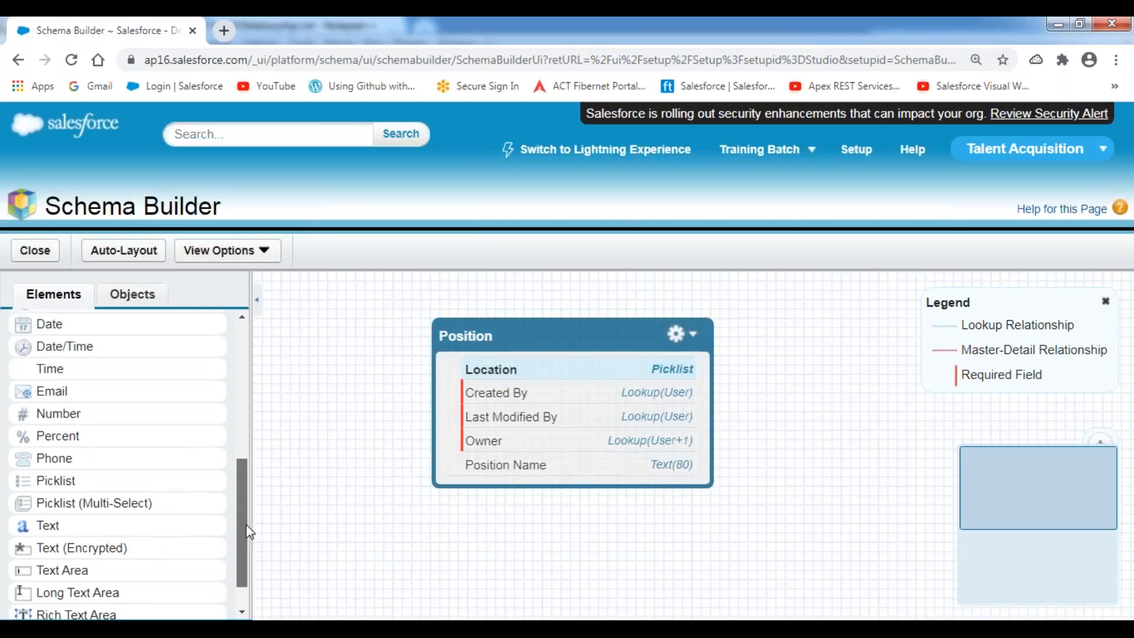
drag(52, 435, 478, 373)
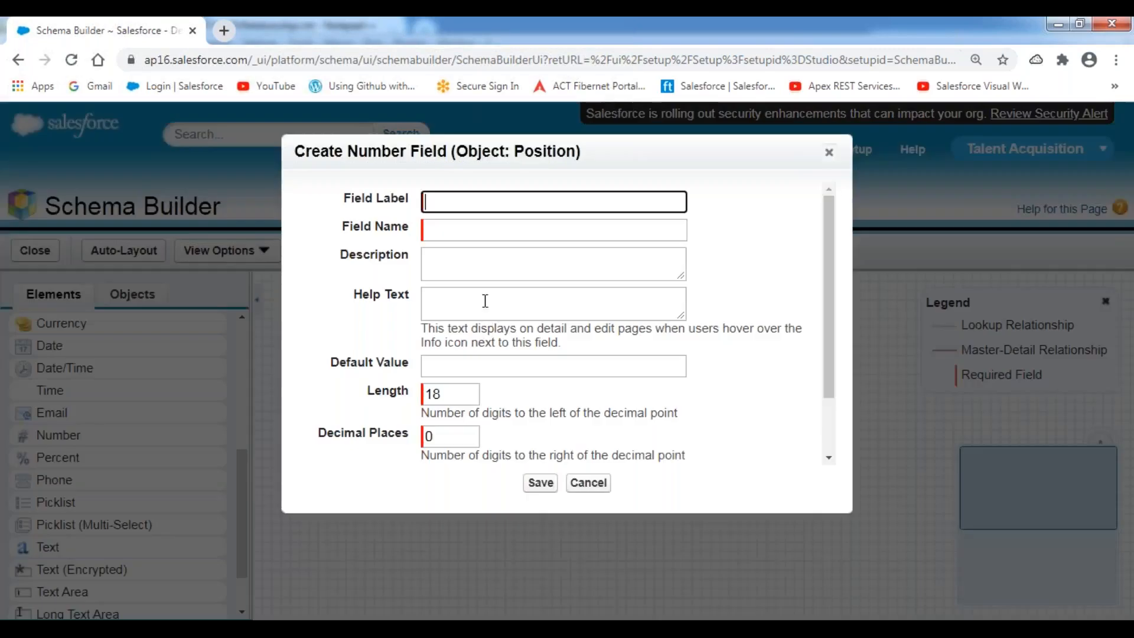
text(Number )
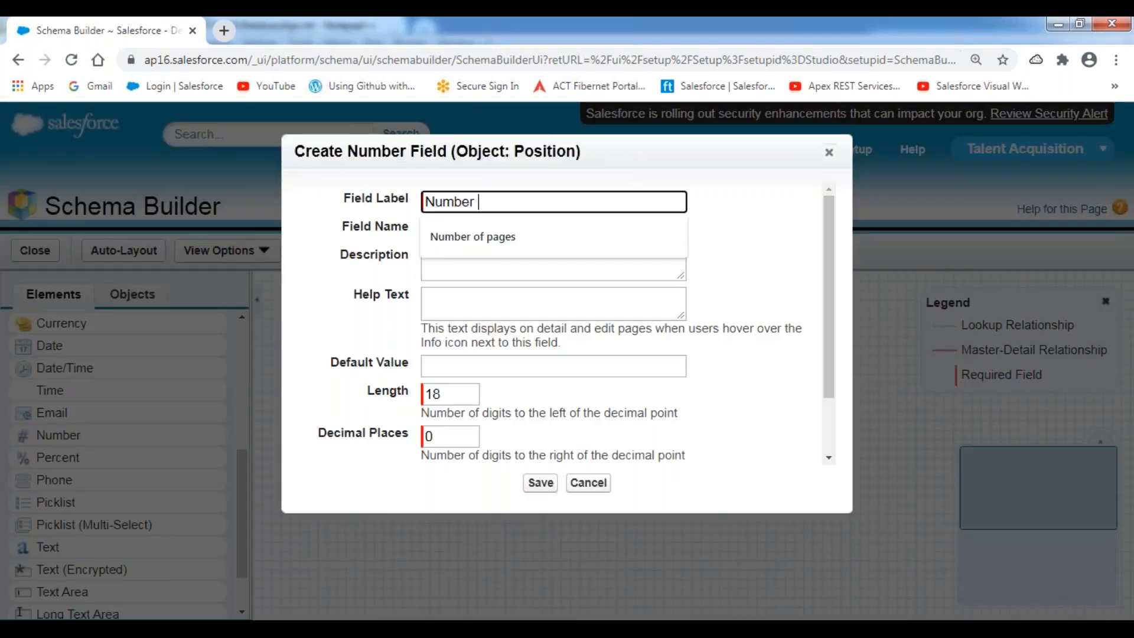
text(Of Positions)
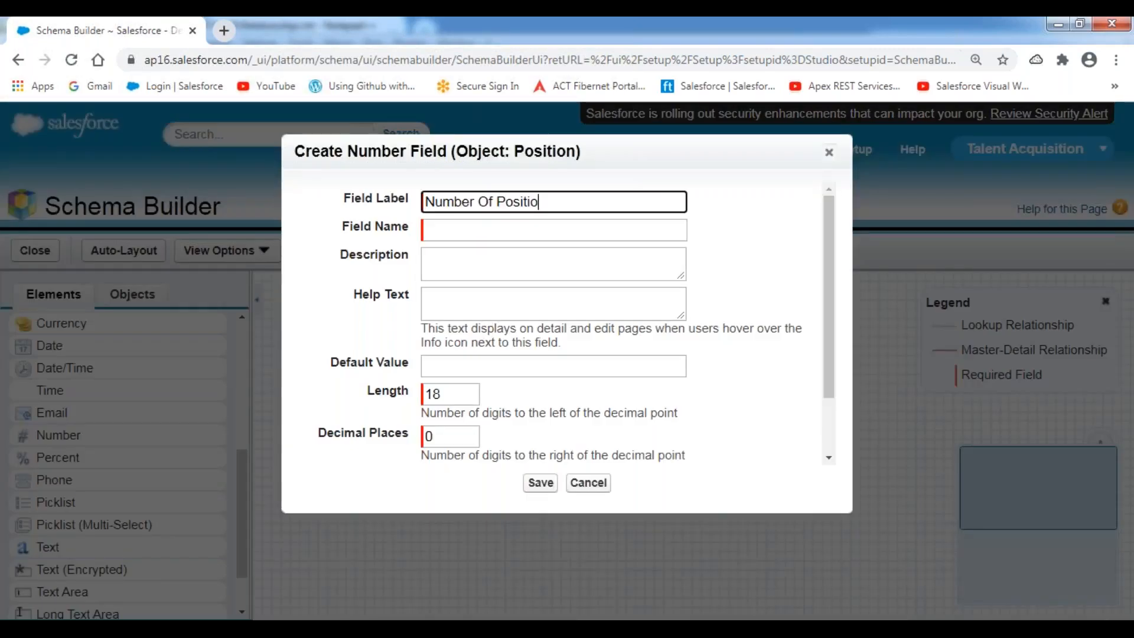
click(759, 269)
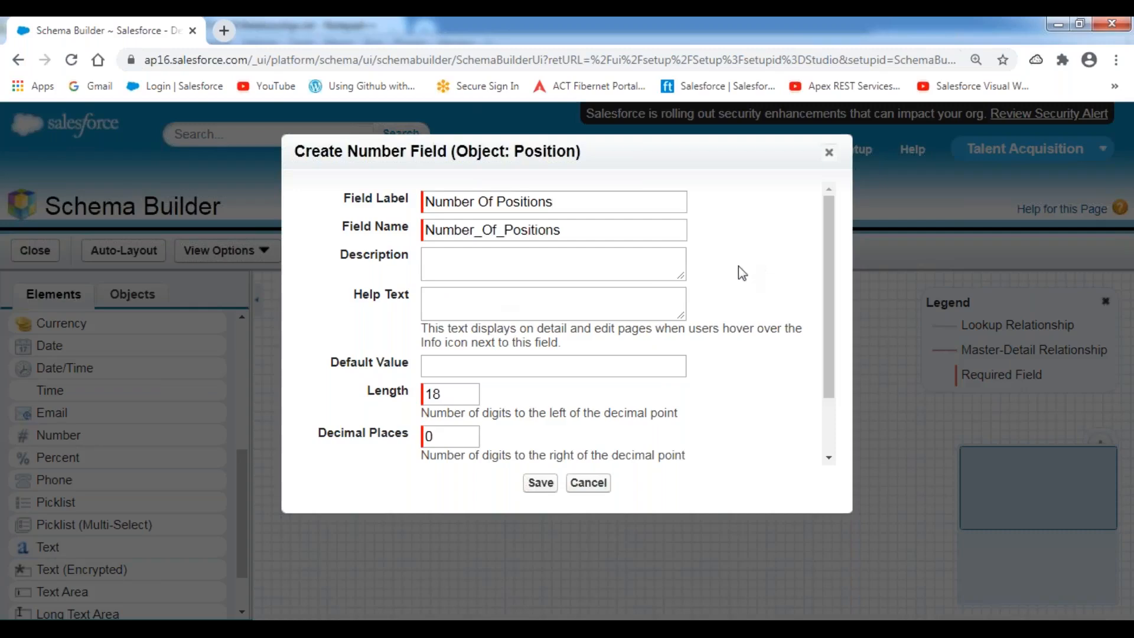
double_click(463, 396)
text(2)
click(657, 399)
scroll(720, 365, down, 2)
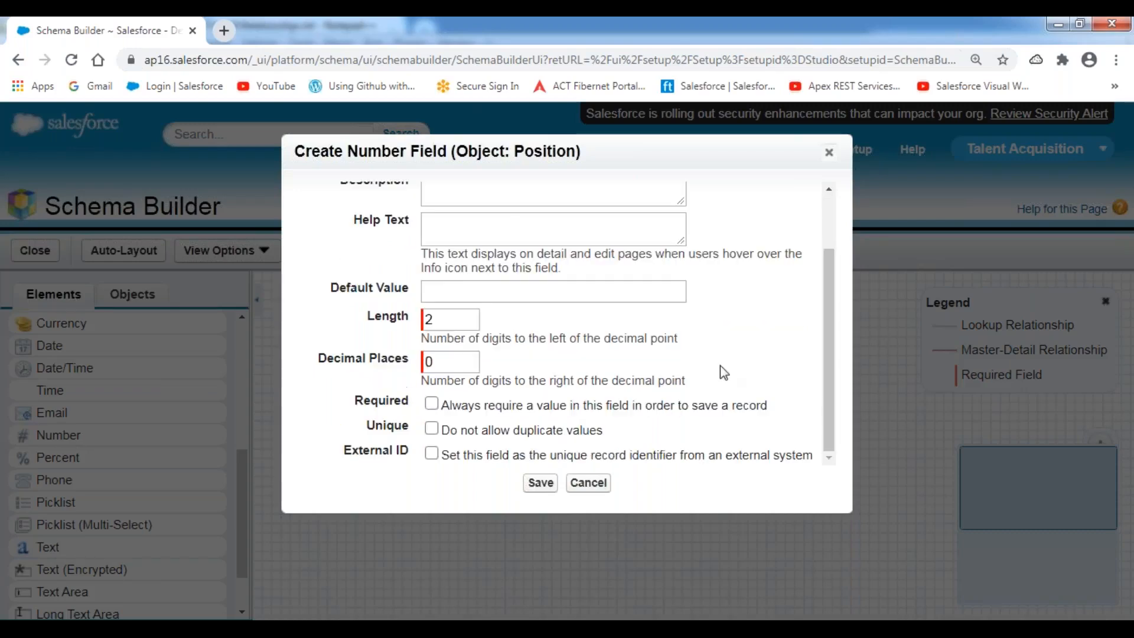
click(432, 404)
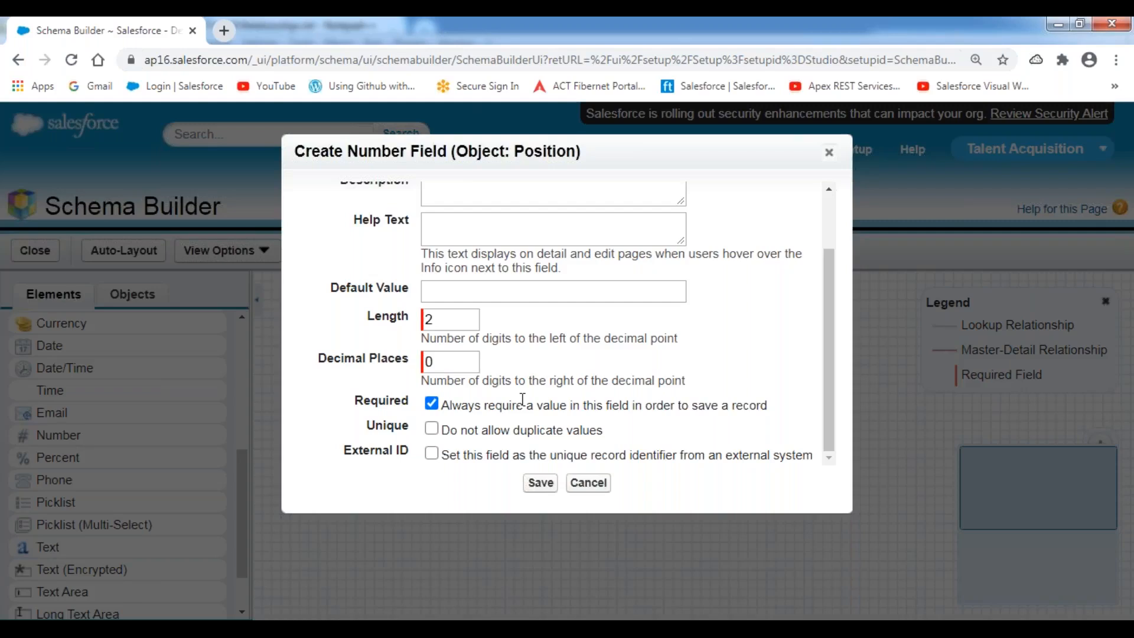
click(537, 488)
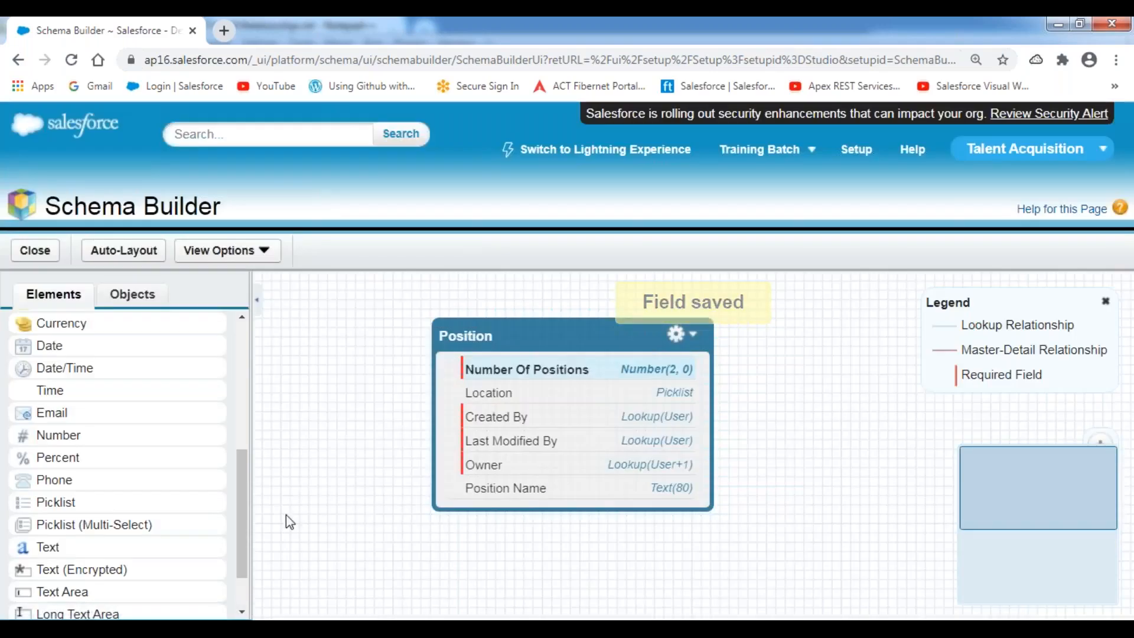
Check the Position Status line in the notes, then add a picklist labelled Position Status.
click(358, 629)
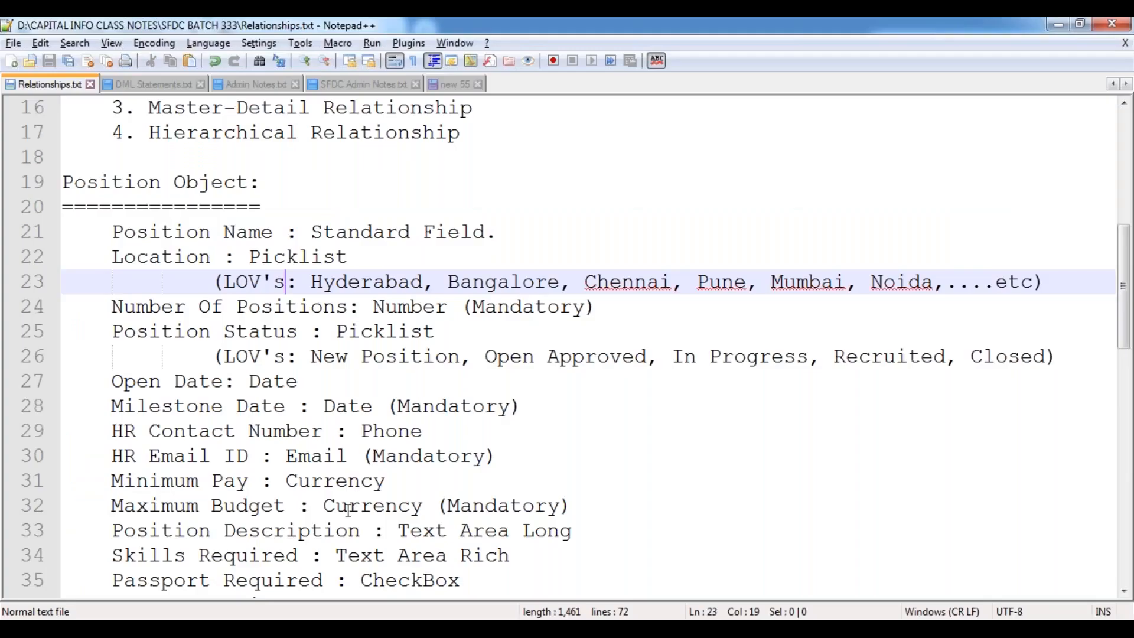
drag(102, 336, 337, 332)
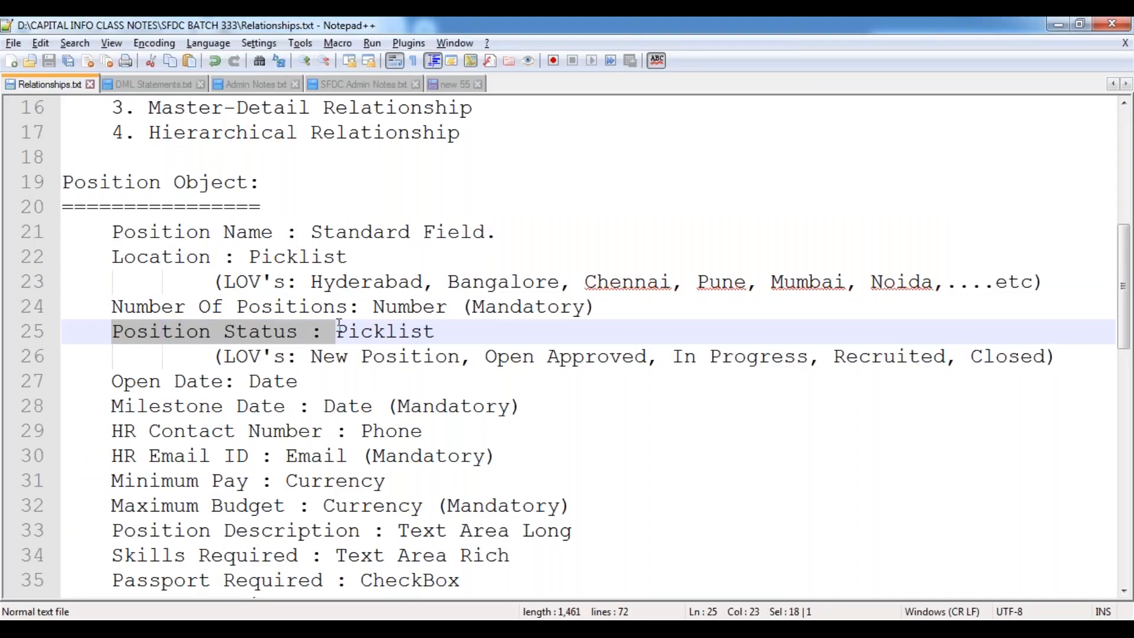
click(247, 407)
click(177, 629)
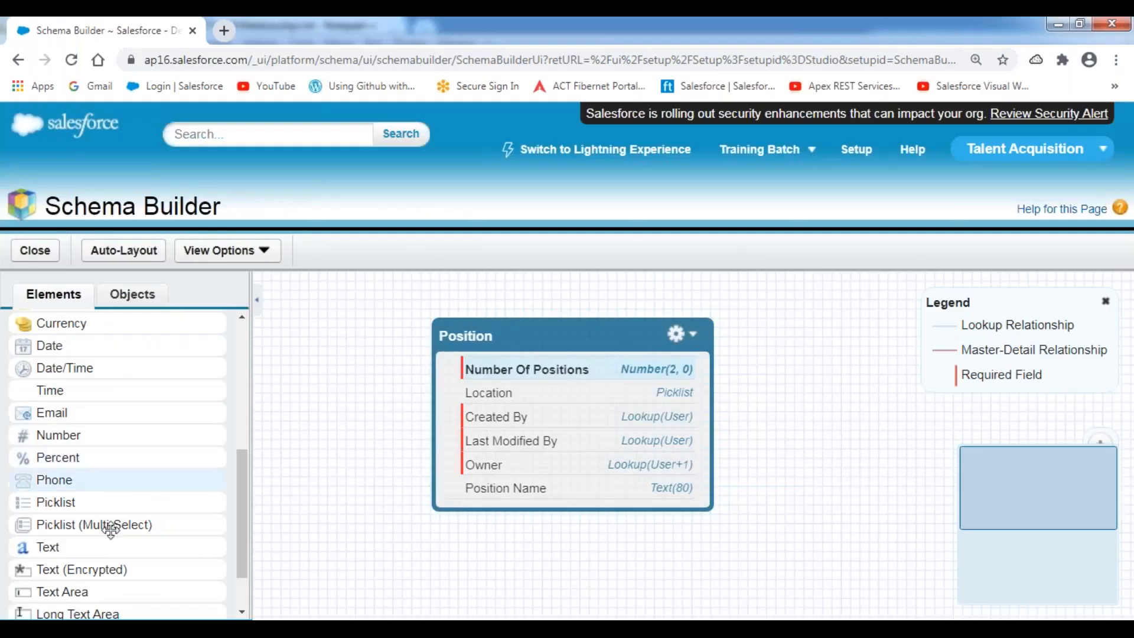
drag(56, 503, 535, 406)
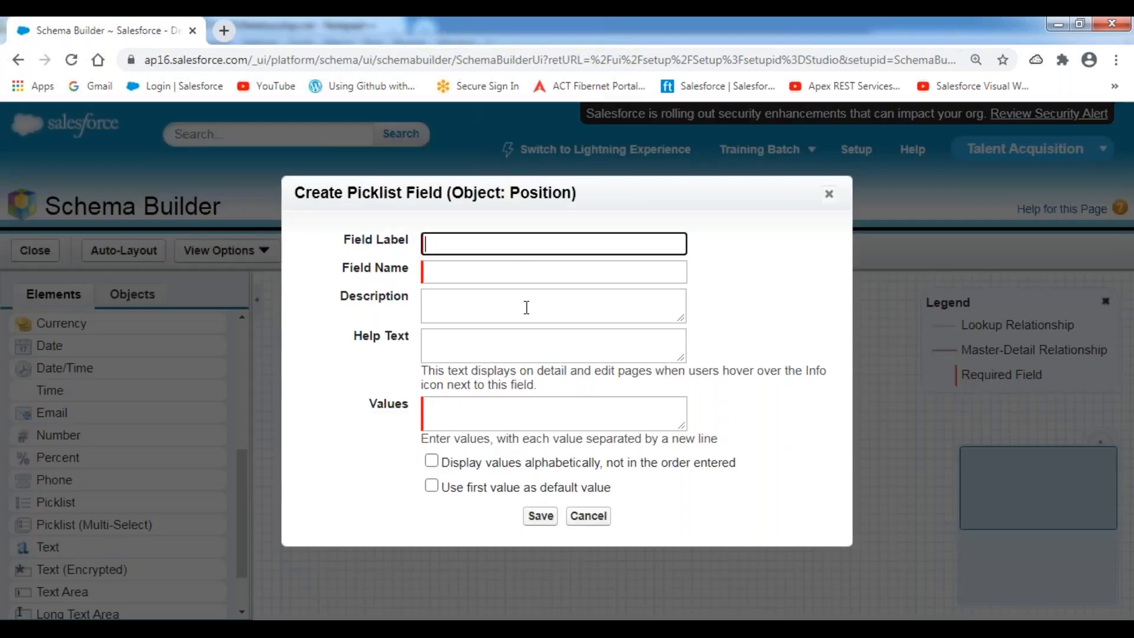
text(Position Status)
key(Tab)
key(Tab)
key(Tab)
Enter the values New Position, Open Approved, In Progress, Recruited and Closed.
click(489, 412)
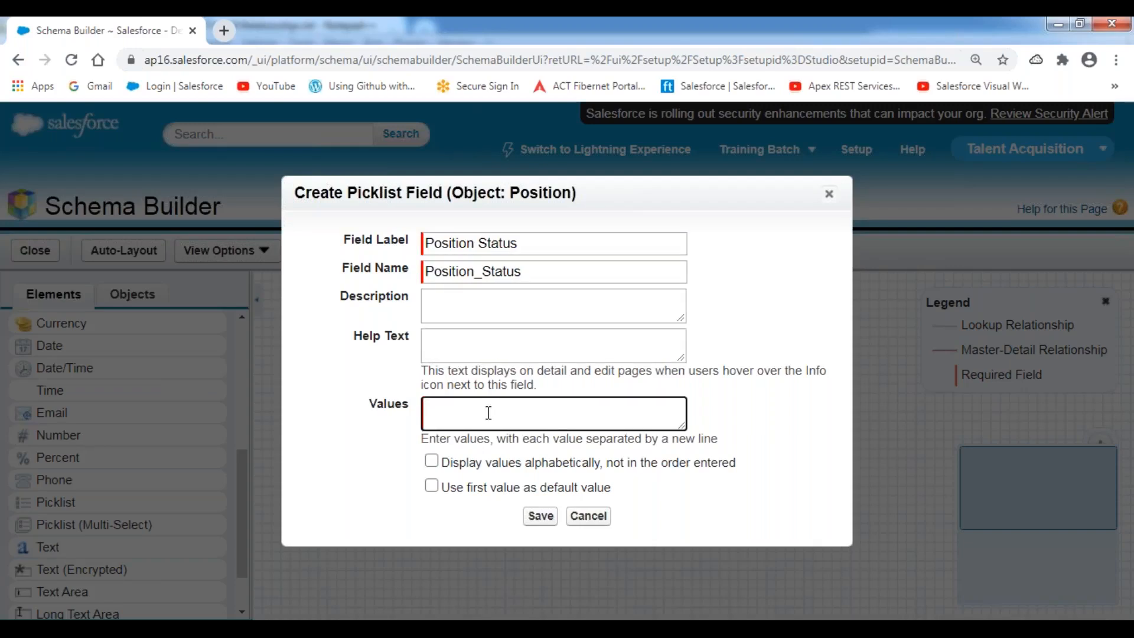
text(New )
text(Positio)
text(Apr)
text(Open Approve)
text(d)
key(Return)
text(In Progres)
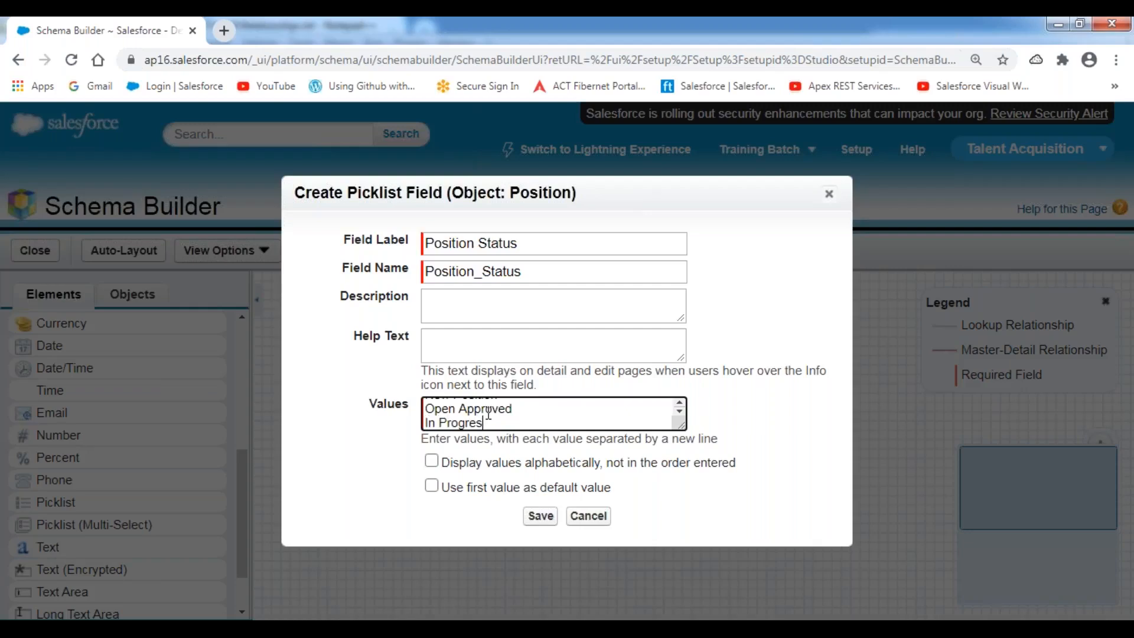
text(s)
key(Return)
text(Recruited)
key(Return)
text(Closed)
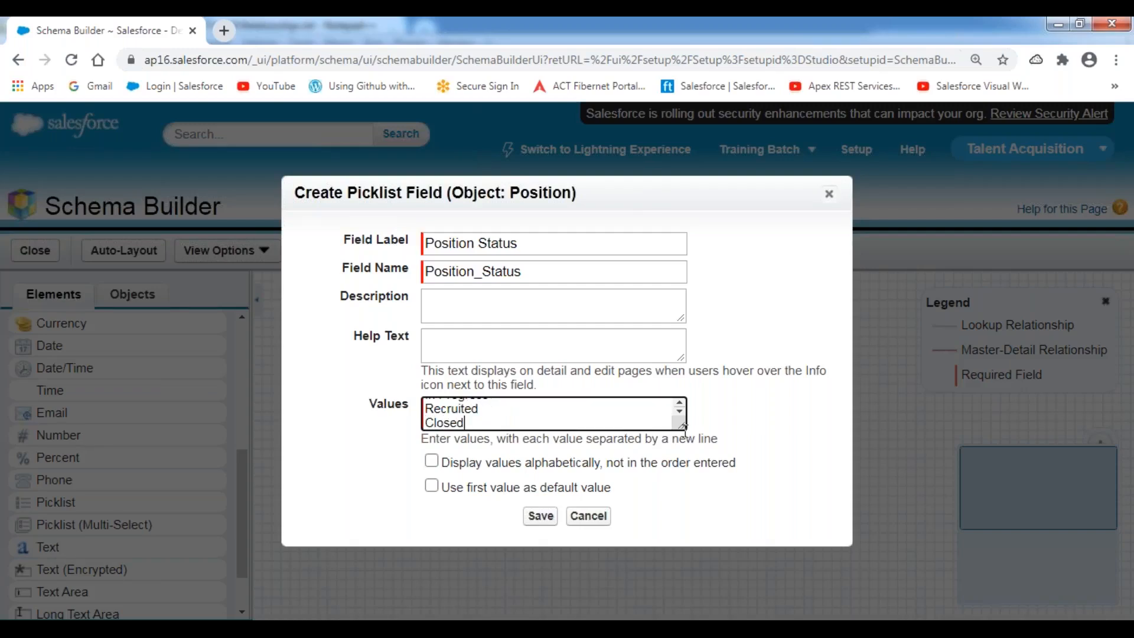
Use the first value as default and save the Position Status field.
drag(685, 426, 707, 467)
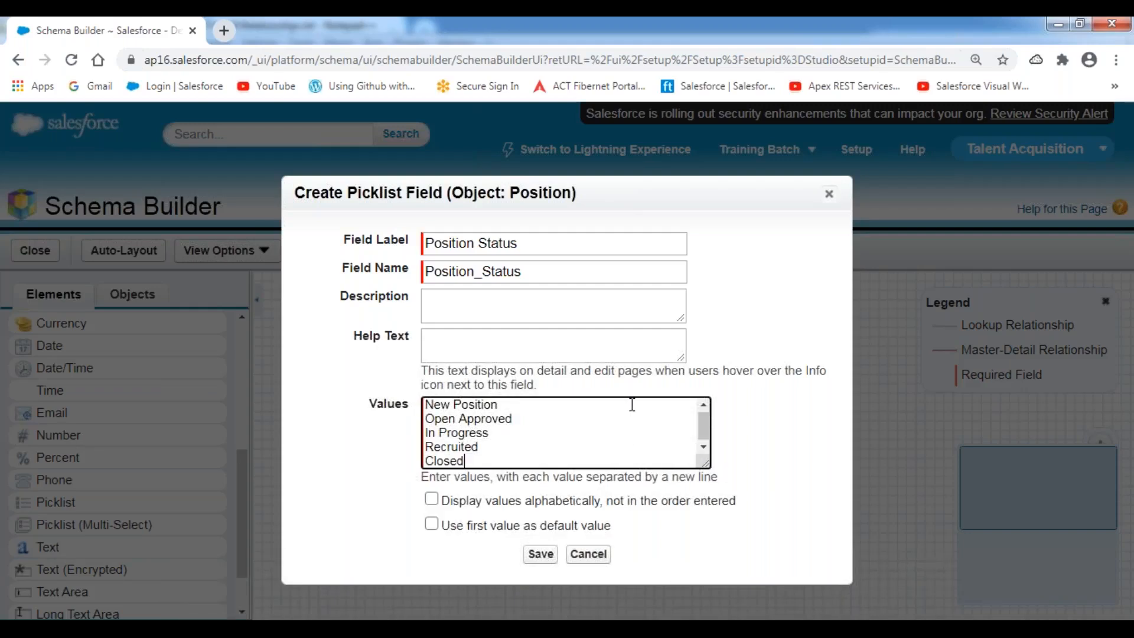
click(492, 27)
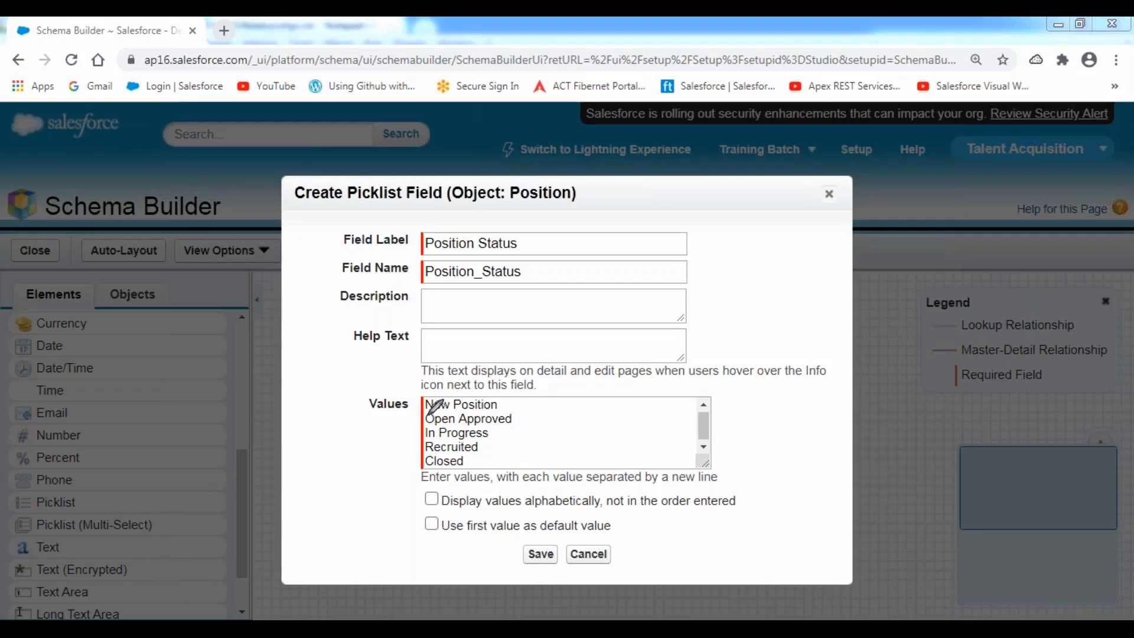
mouse_move(423, 415)
mouse_down()
mouse_move(502, 407)
mouse_move(495, 395)
mouse_move(429, 394)
mouse_move(420, 413)
mouse_move(513, 408)
mouse_move(541, 382)
mouse_up()
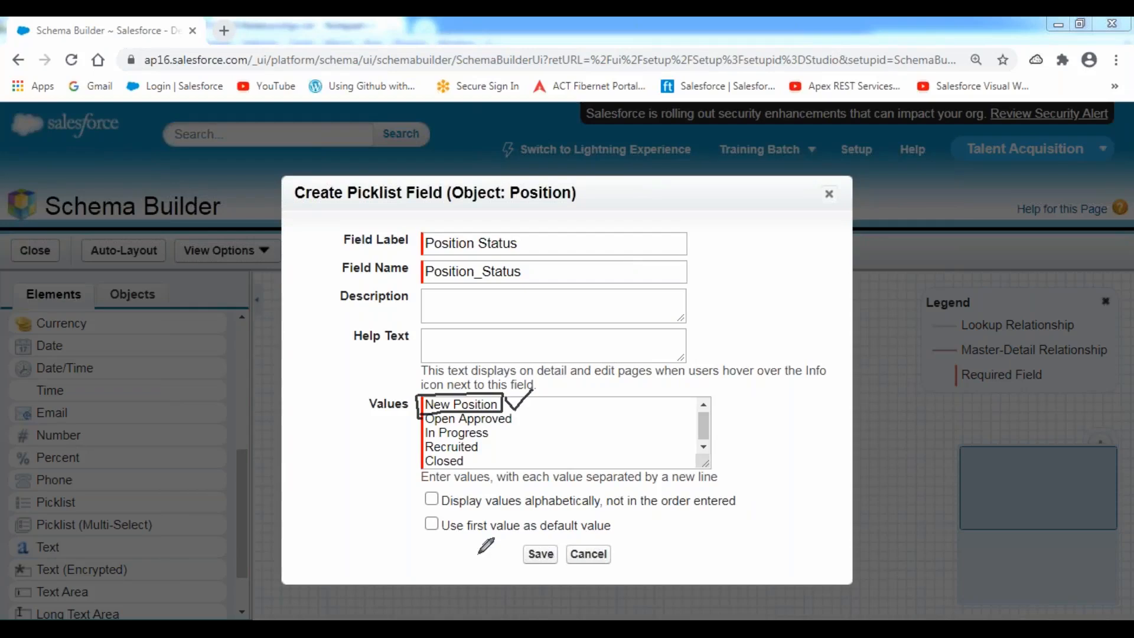
mouse_move(420, 540)
mouse_down()
mouse_move(608, 541)
mouse_move(616, 510)
mouse_move(414, 511)
mouse_move(415, 538)
mouse_move(454, 542)
mouse_up()
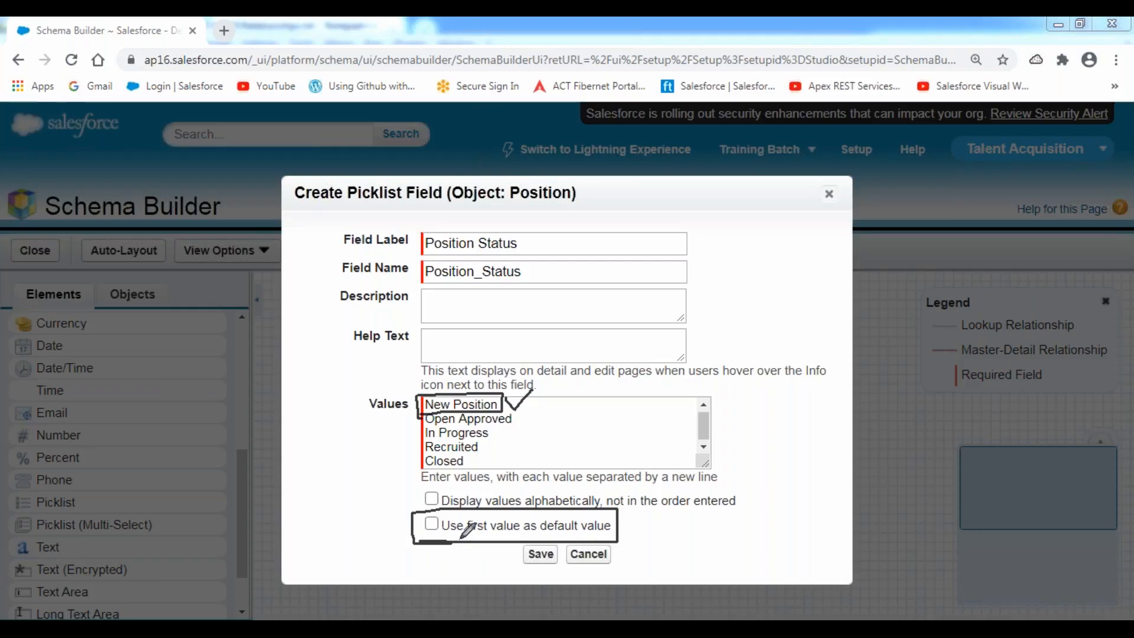
click(432, 524)
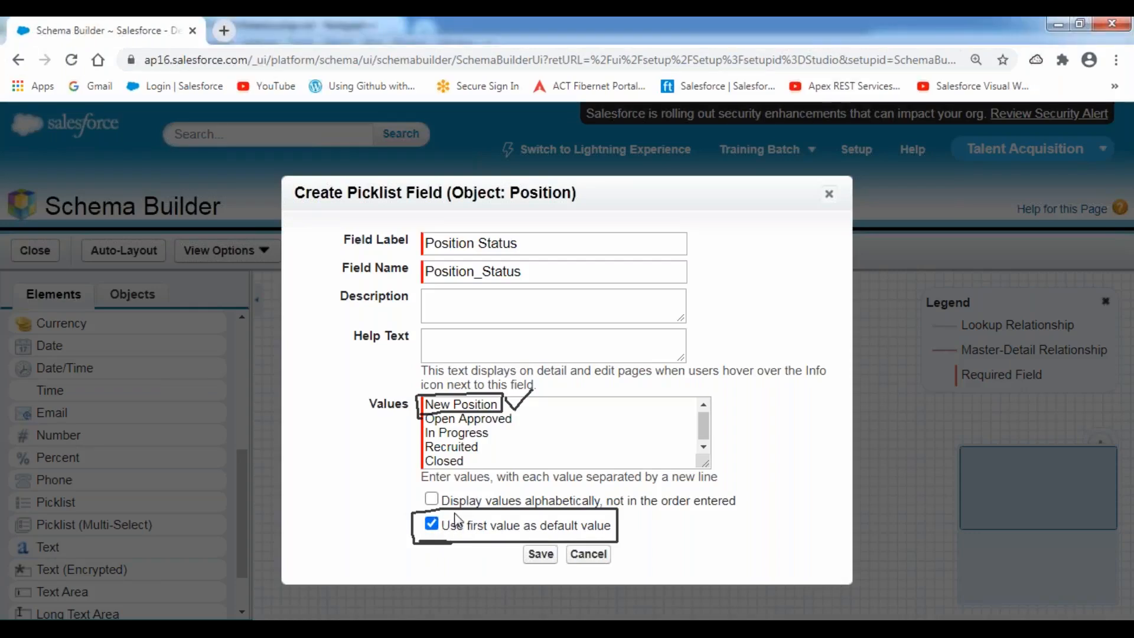
click(539, 553)
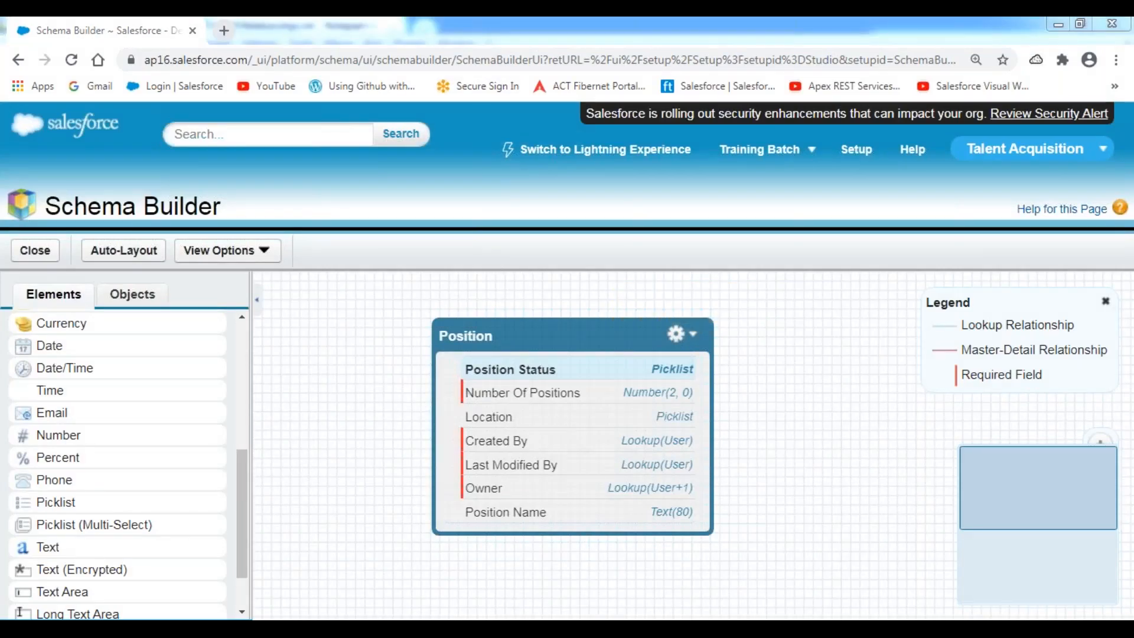
After checking the notes, add a Date field labelled Open Date to Position and save it.
key(alt+Tab)
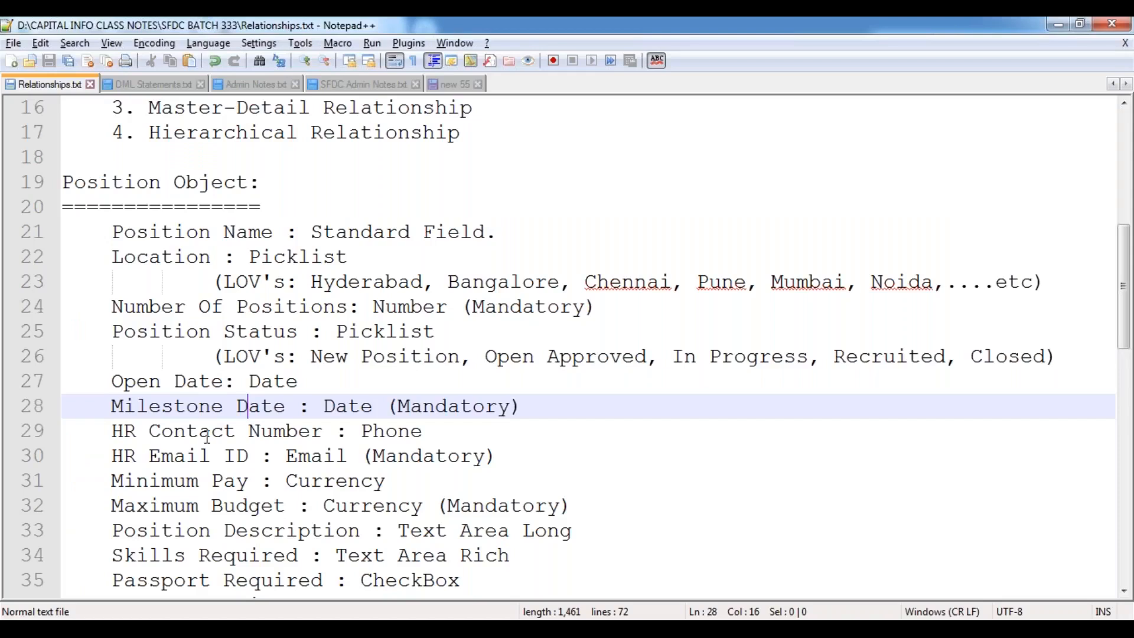
key(alt+Tab)
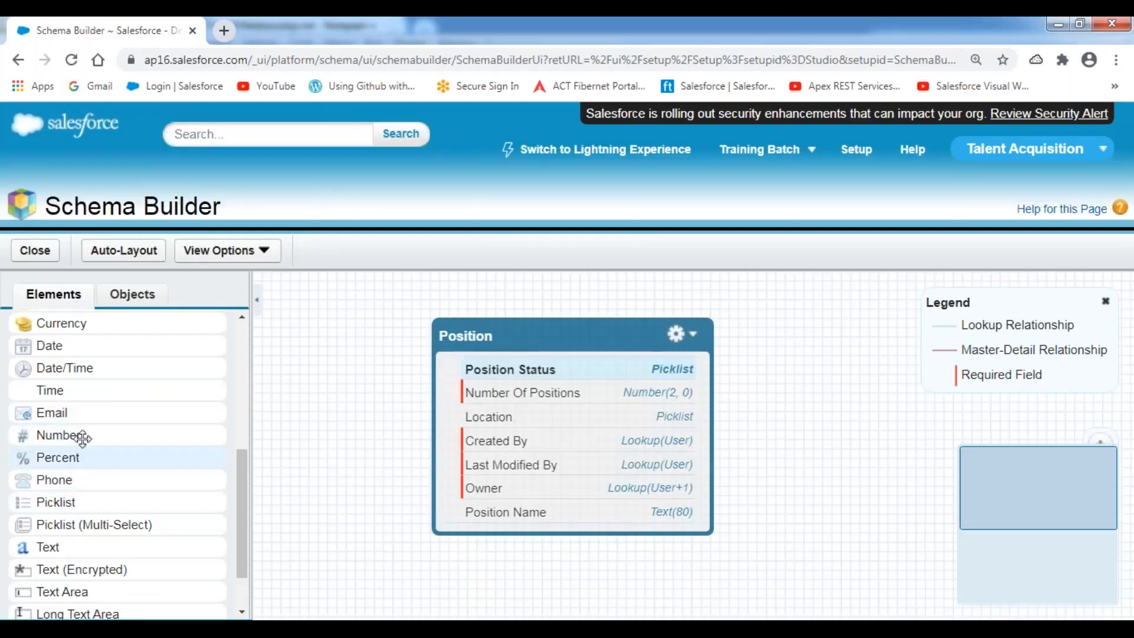
drag(56, 346, 500, 407)
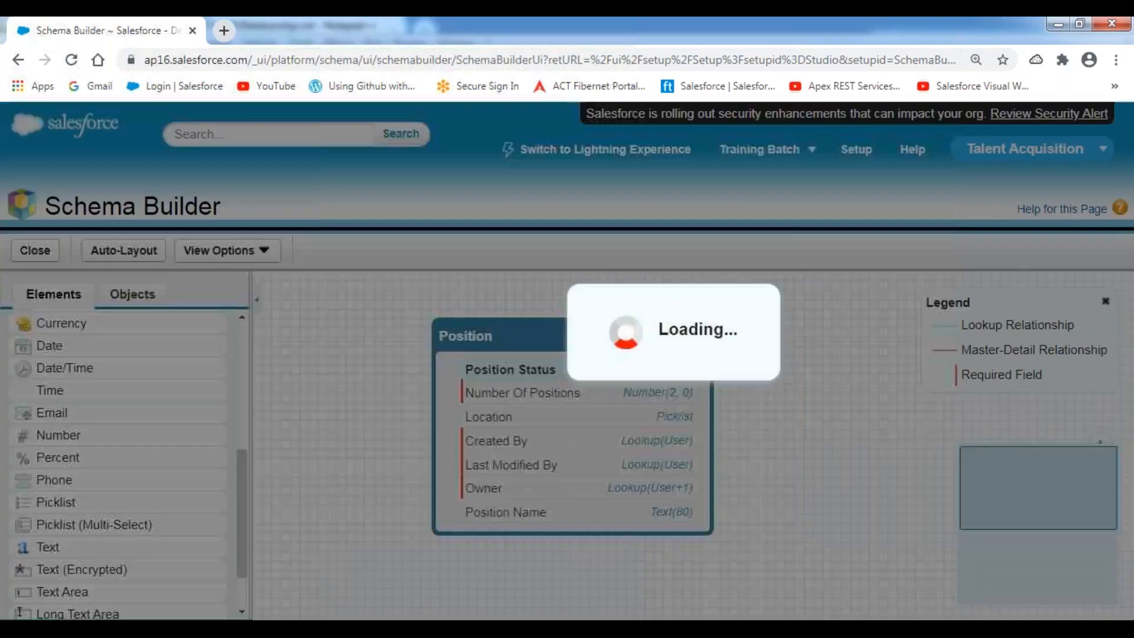
text(O)
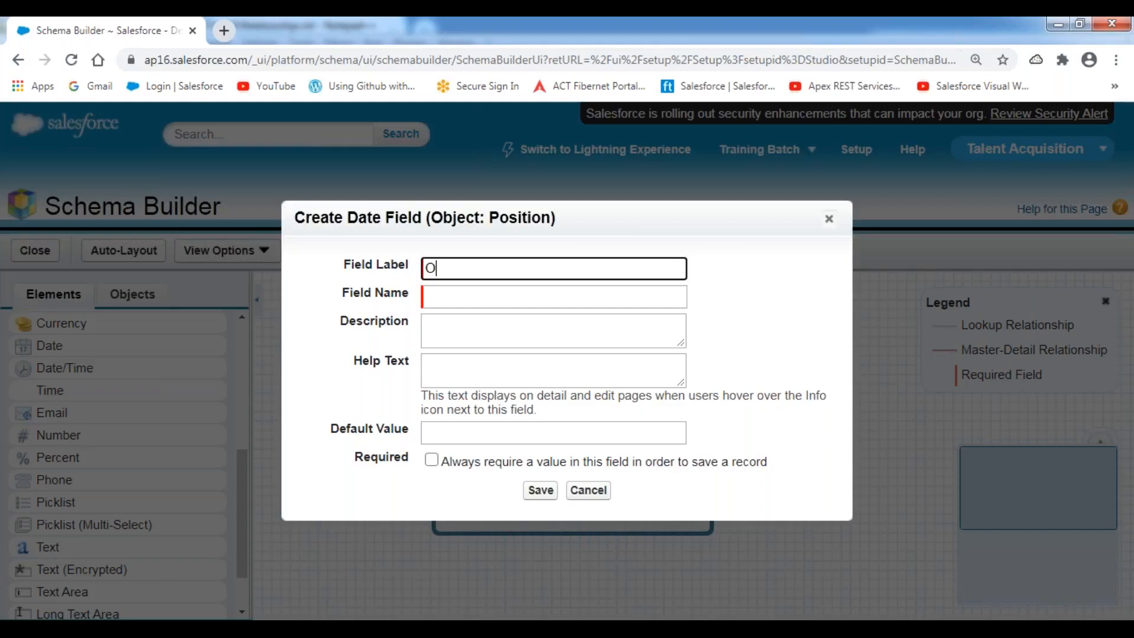
text(pen Date)
click(545, 489)
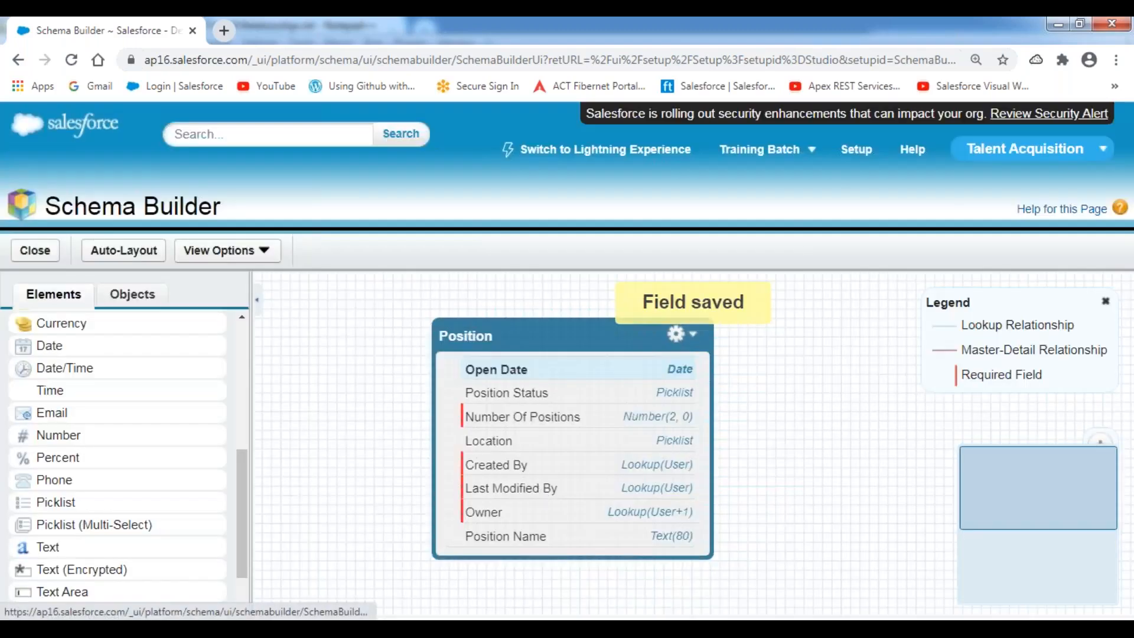
Add a Date field labelled Milestone Date to Position, mark it required, and save it.
drag(62, 347, 508, 426)
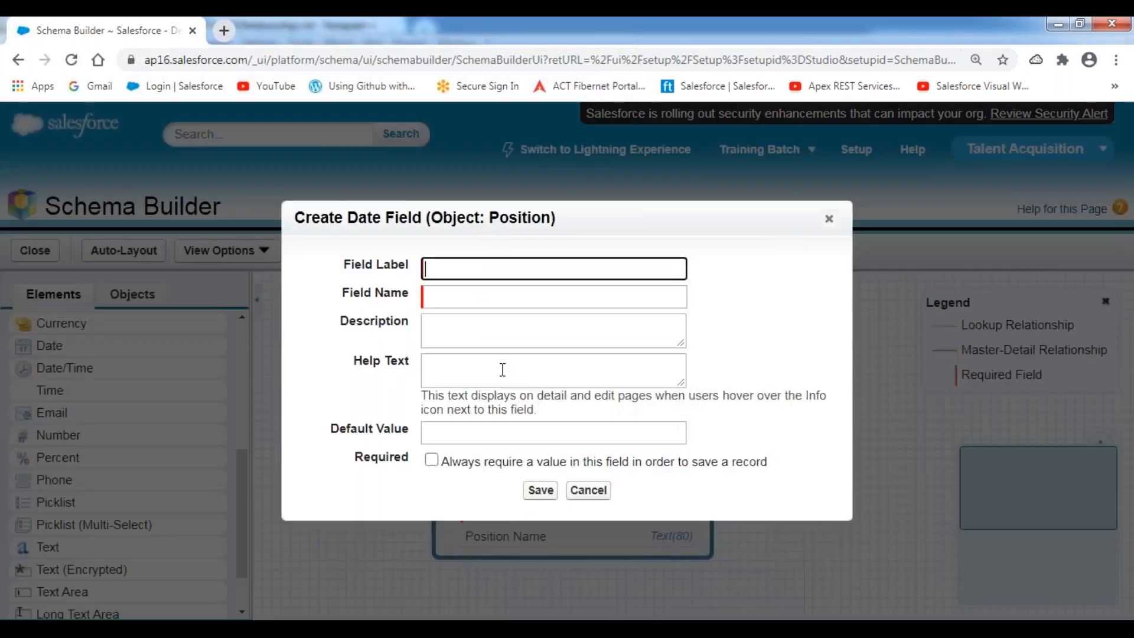
text(Milestone Date)
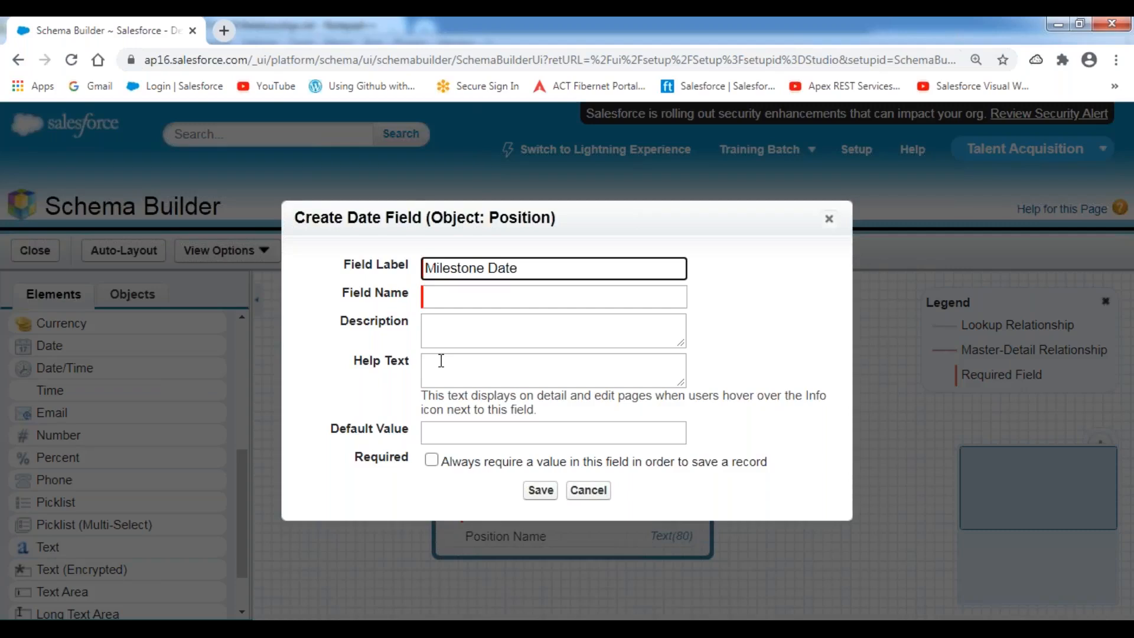
click(809, 360)
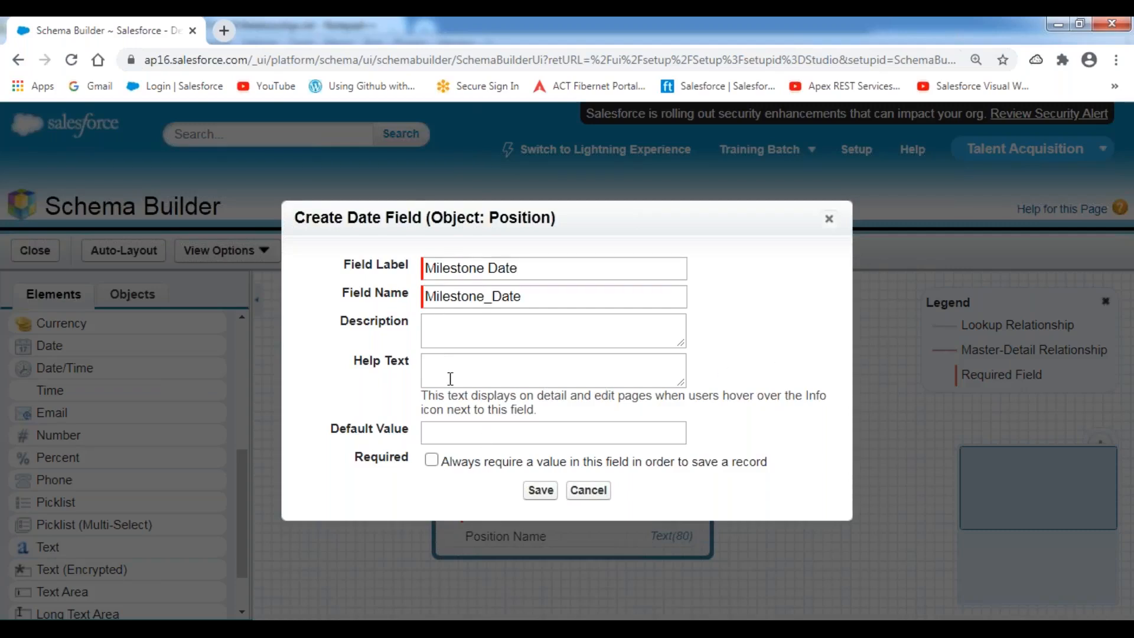
click(431, 461)
click(542, 491)
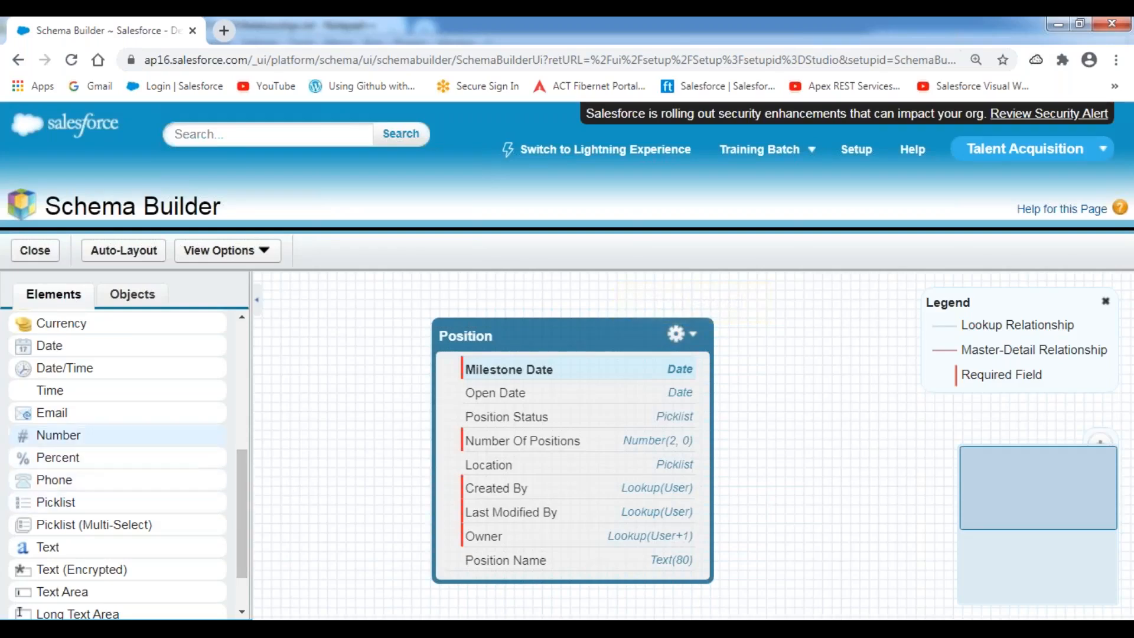
Add a currency field labelled Minimum Pay with length 10 to Position and save it.
drag(76, 323, 498, 437)
text(Mini)
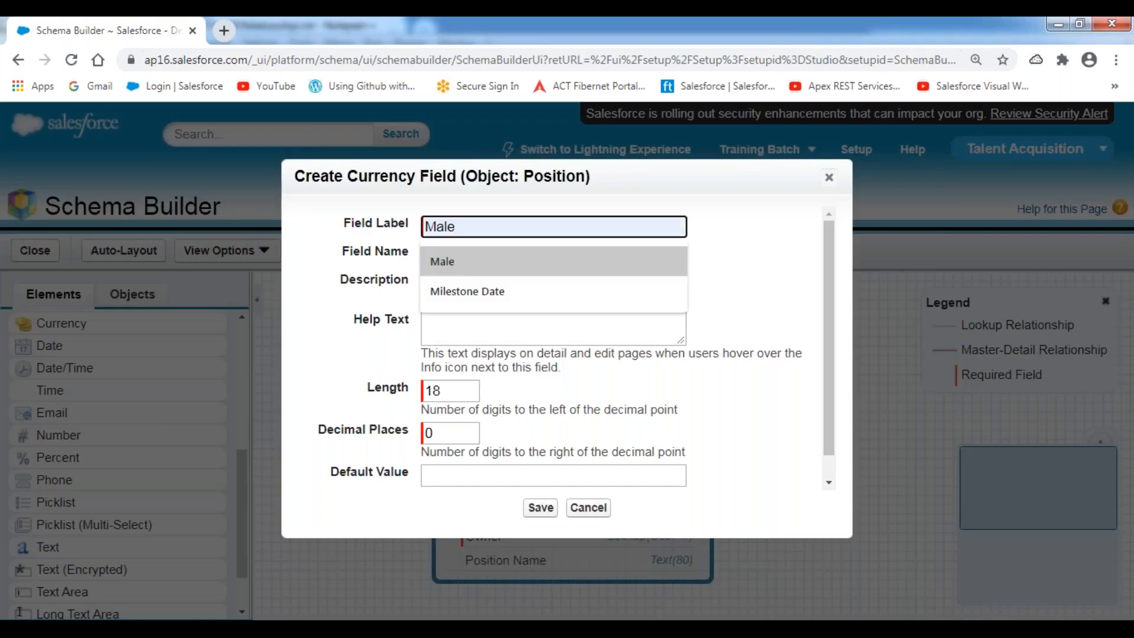
text(mum Pay)
key(Tab)
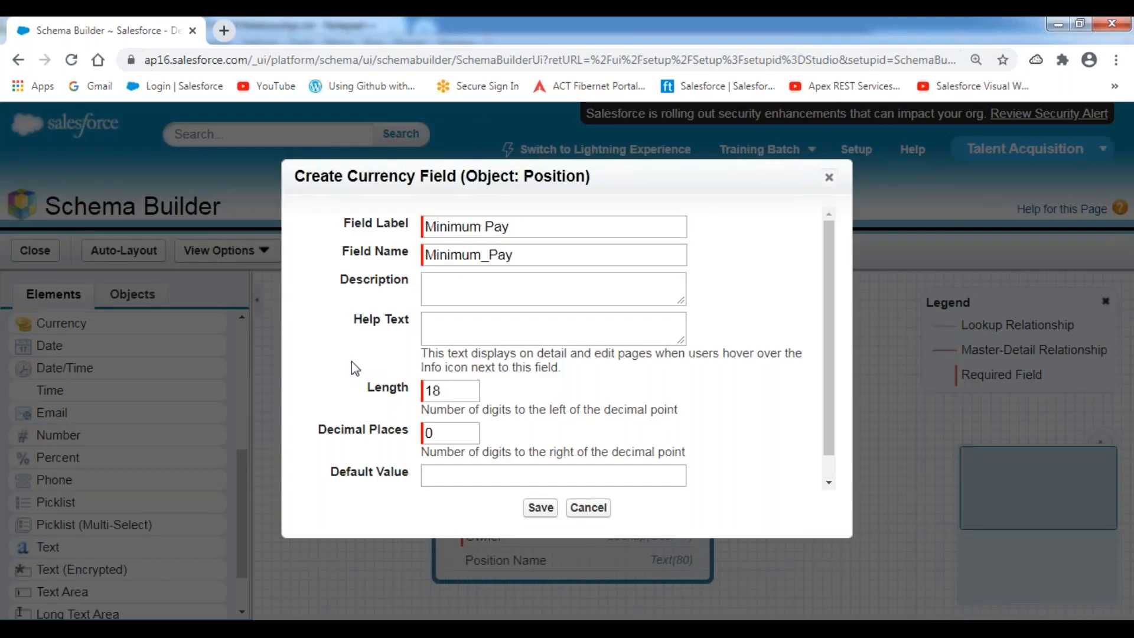
click(405, 391)
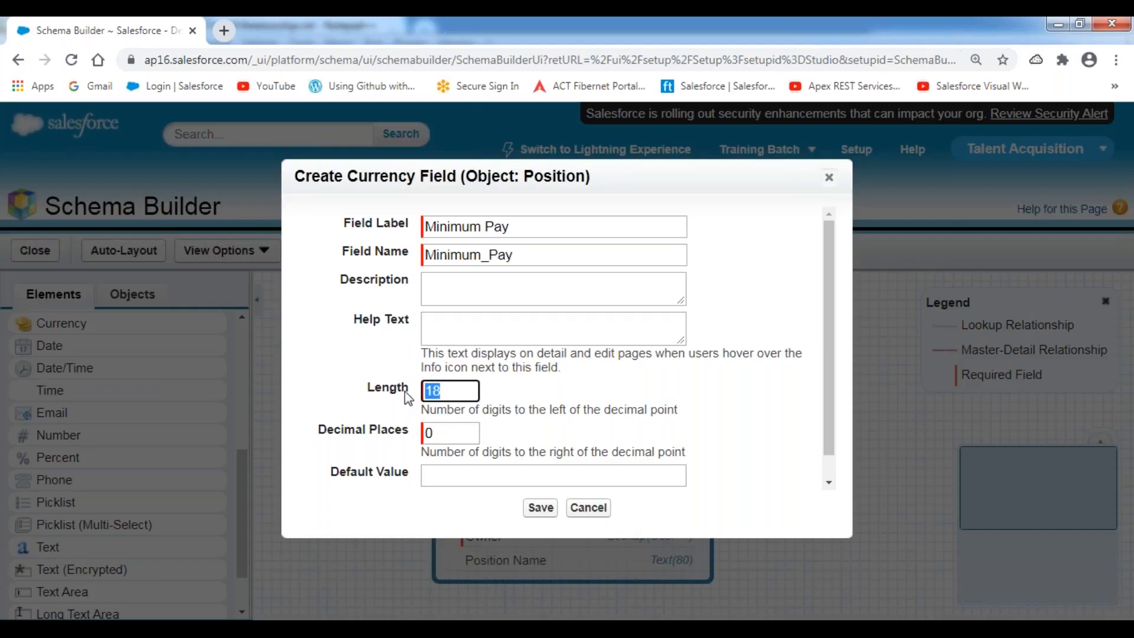
text(10)
click(361, 387)
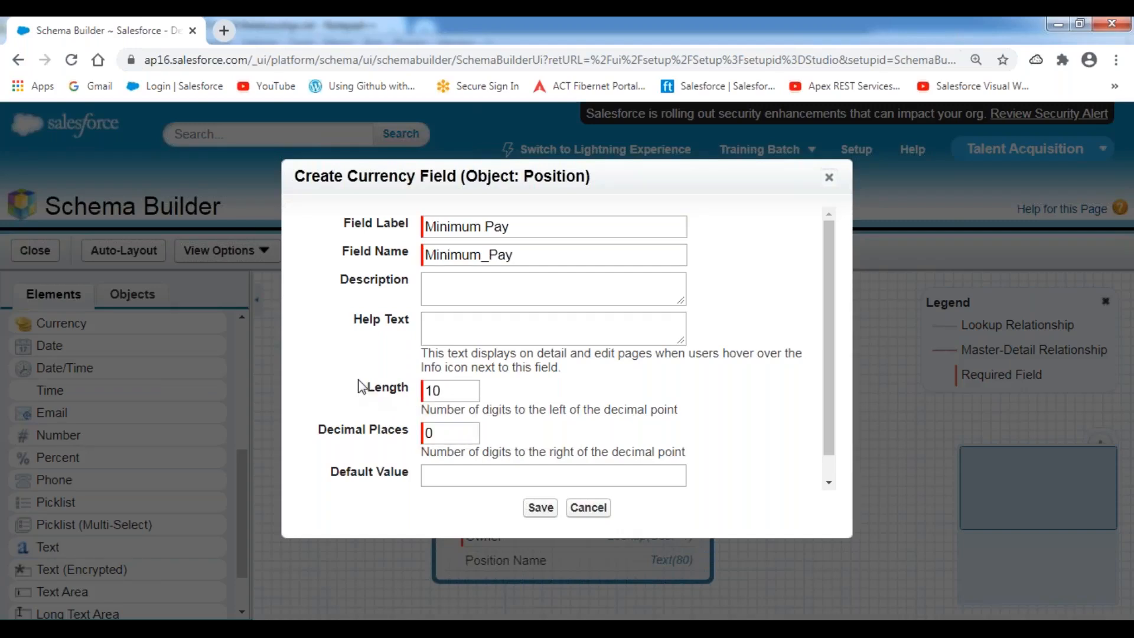
click(541, 509)
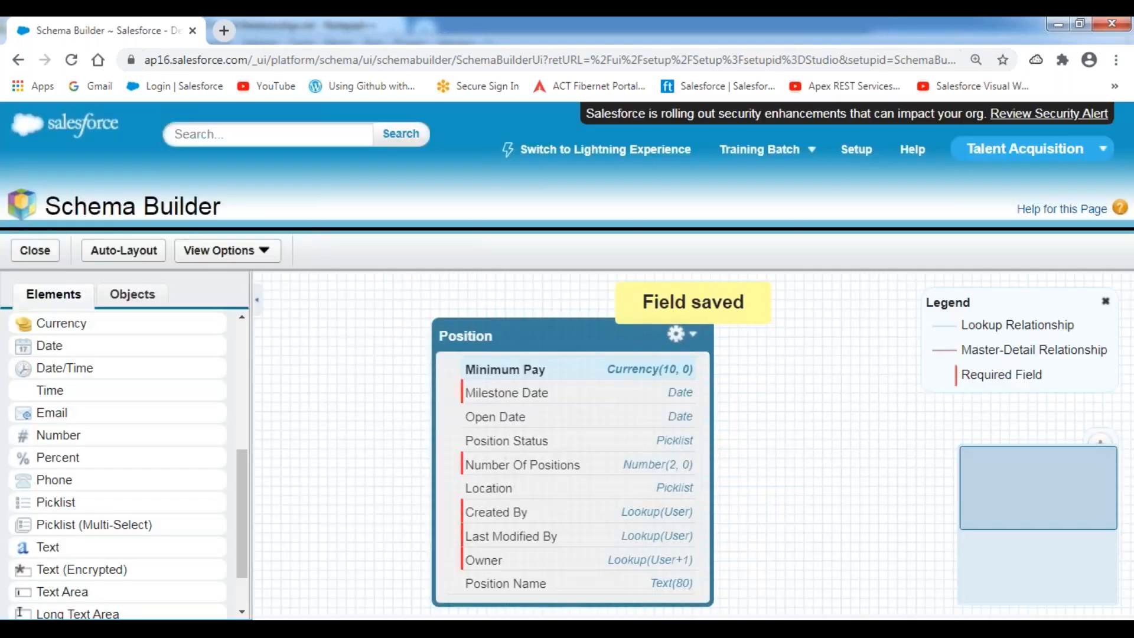
Add a new currency field labelled Maximum Budget to Position.
drag(38, 322, 499, 454)
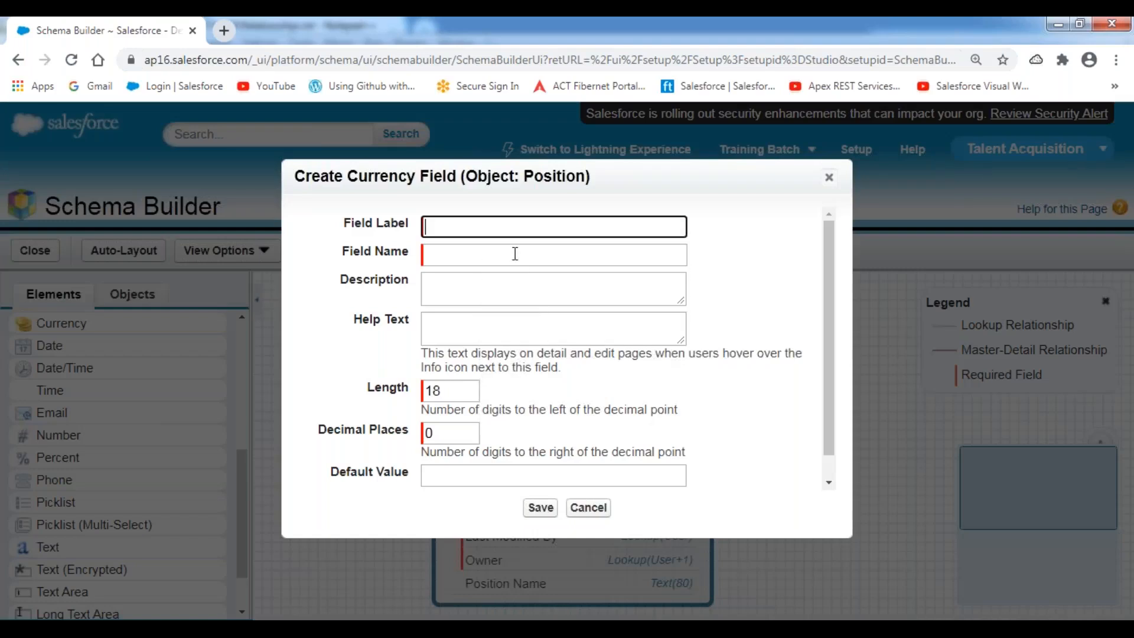
text(Maximum Budget)
click(789, 277)
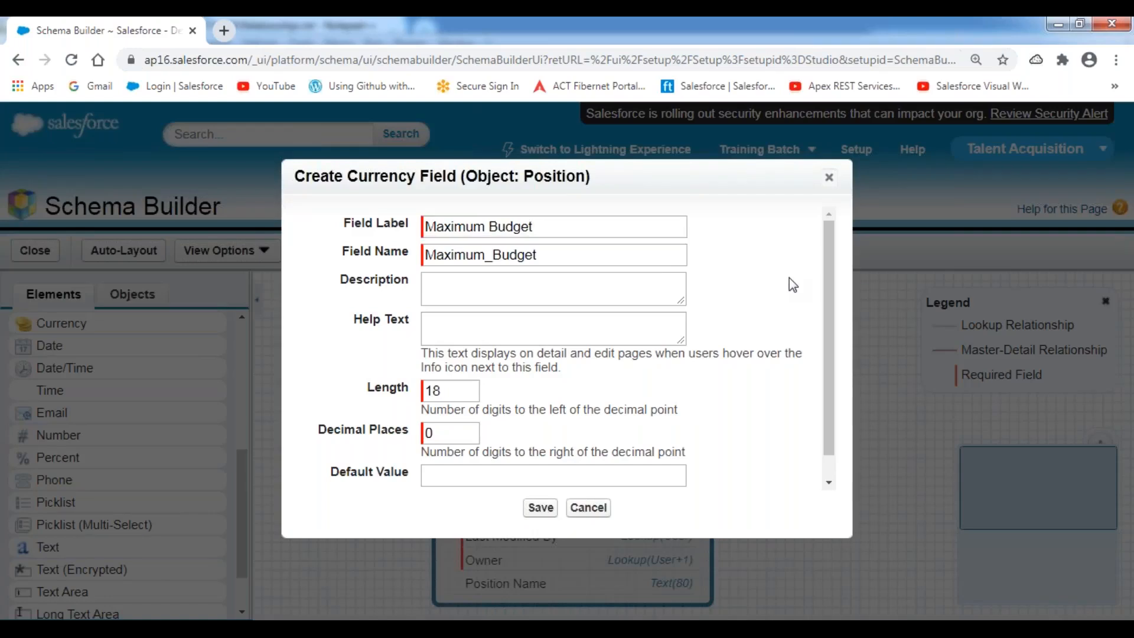
drag(480, 391, 393, 397)
text(0)
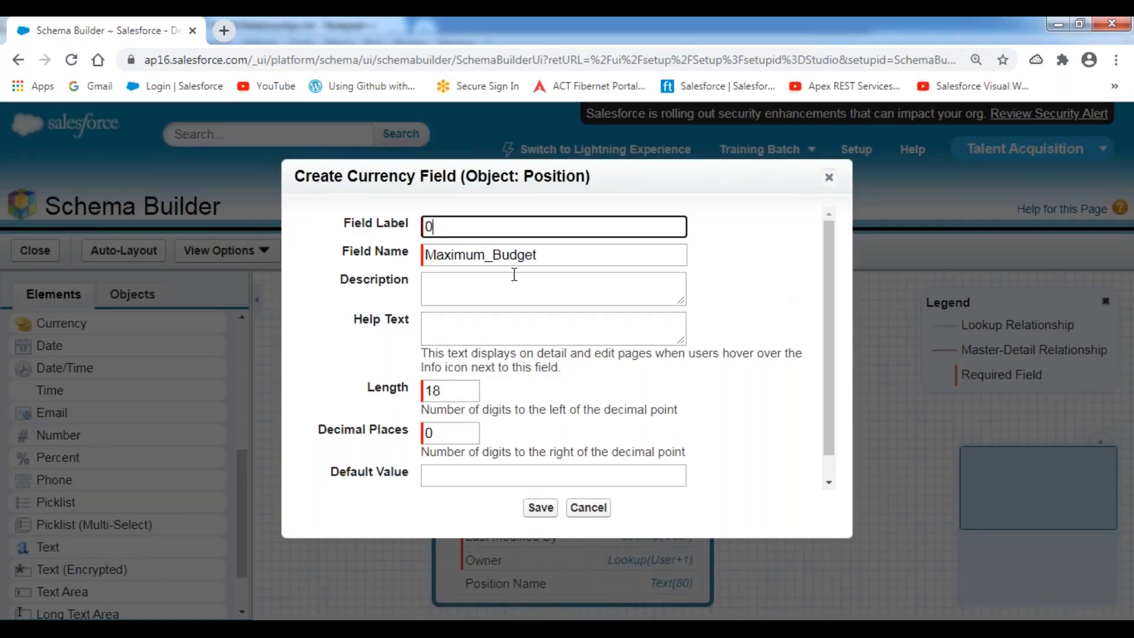
text(Ma)
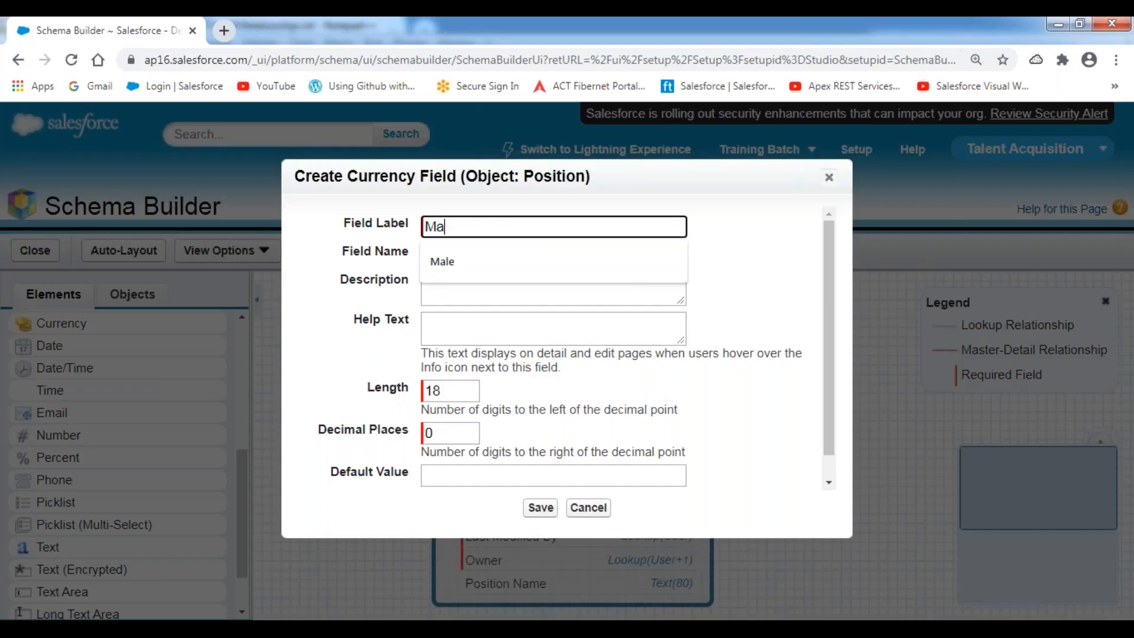
text(xim)
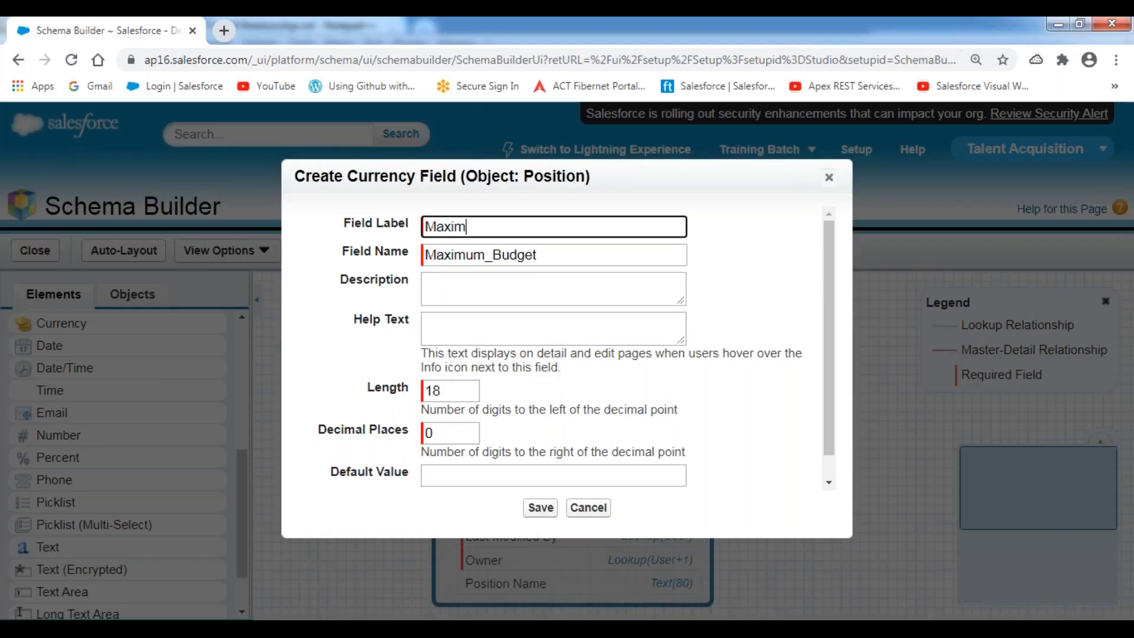
text(um Budget)
Set the Maximum Budget length to 10, make it required, and save it.
click(781, 348)
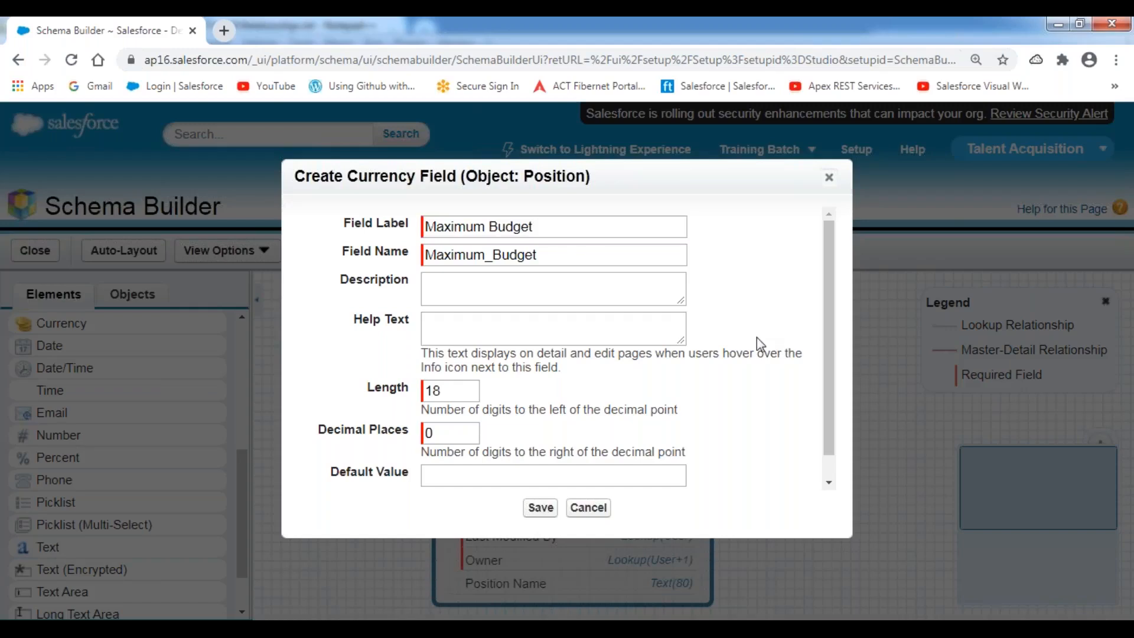
drag(461, 398, 423, 395)
text(10)
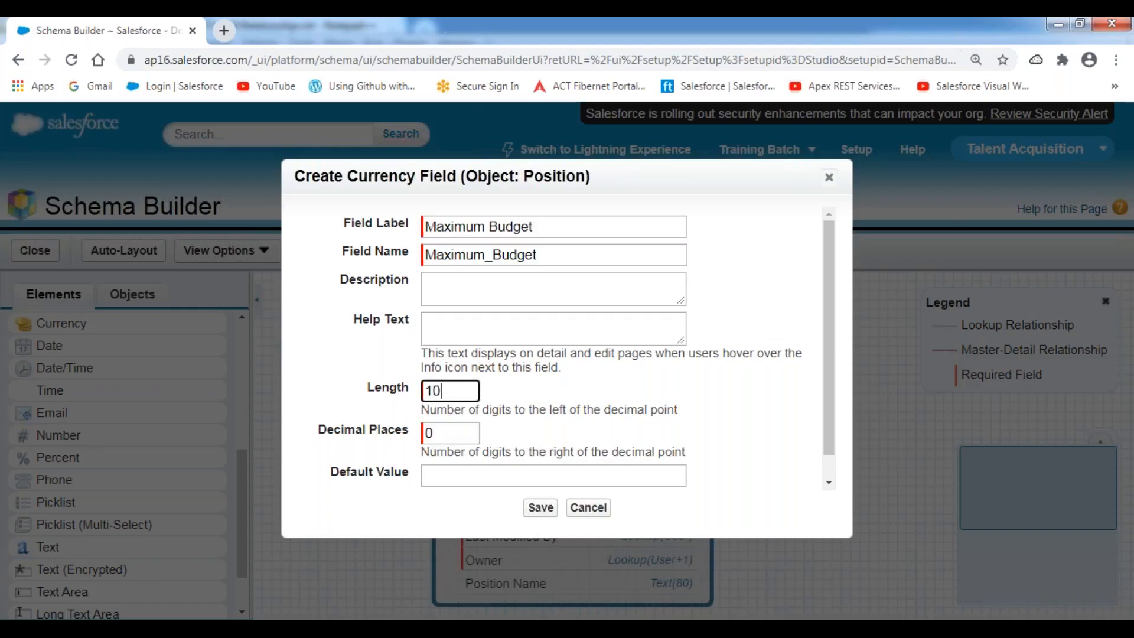
click(354, 397)
scroll(534, 401, down, 1)
click(432, 479)
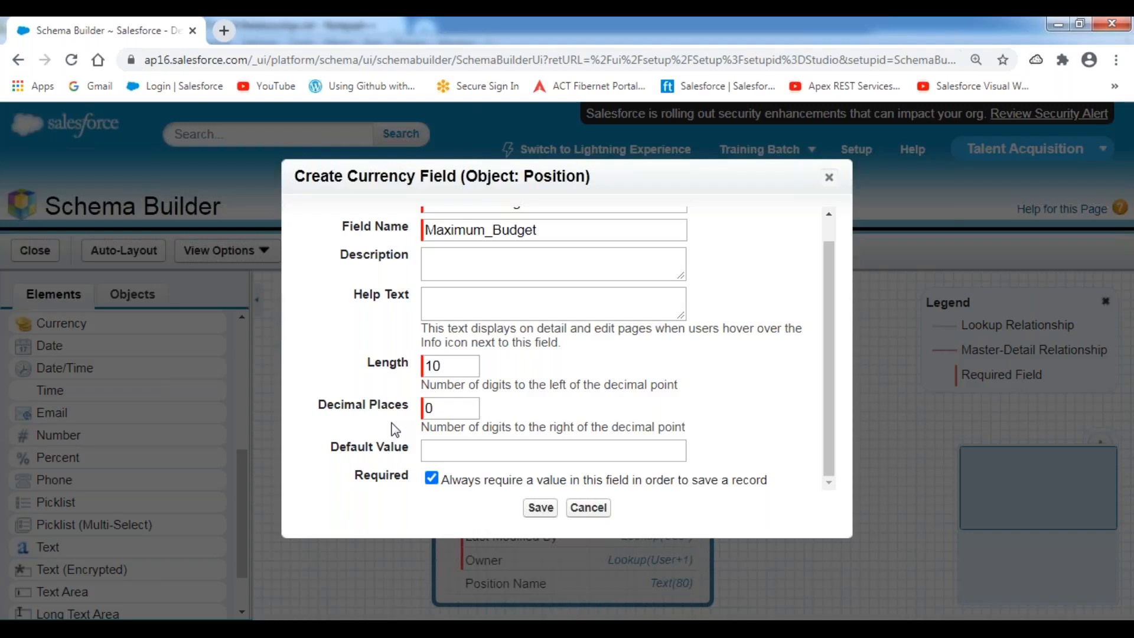
click(525, 507)
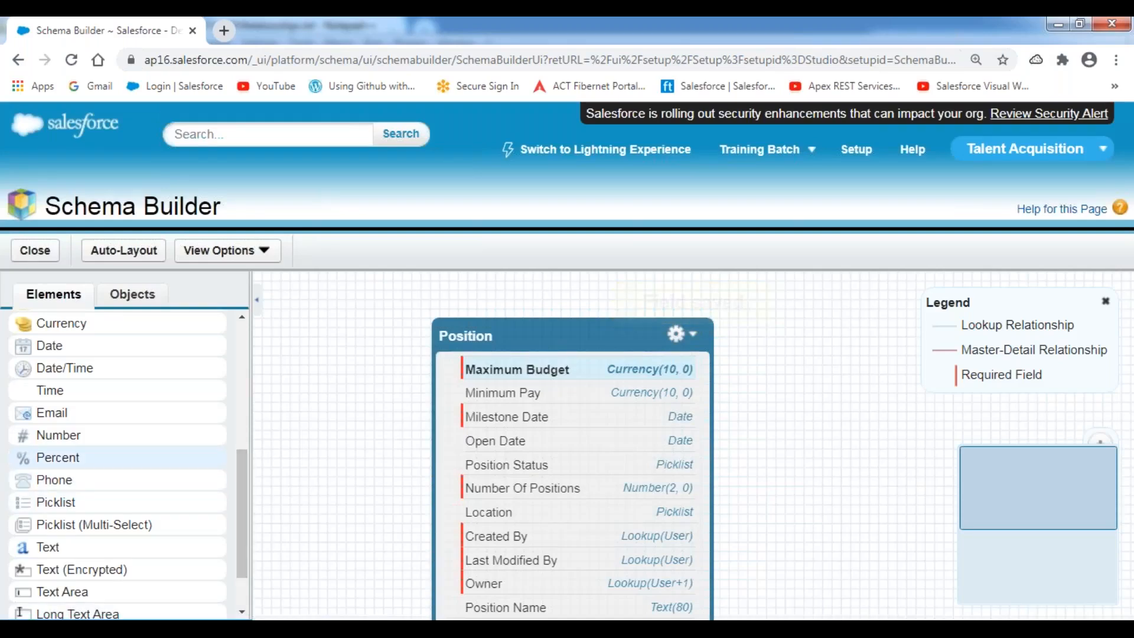
Add a required email field labelled HR Email ID to Position.
drag(59, 415, 500, 430)
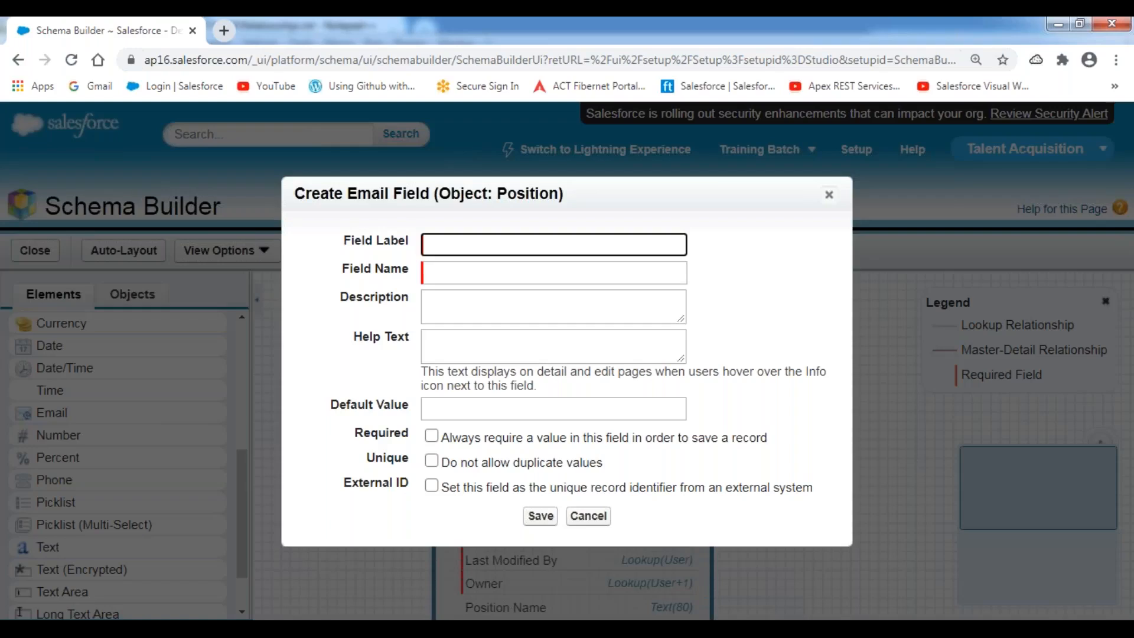
text(HR Email ID)
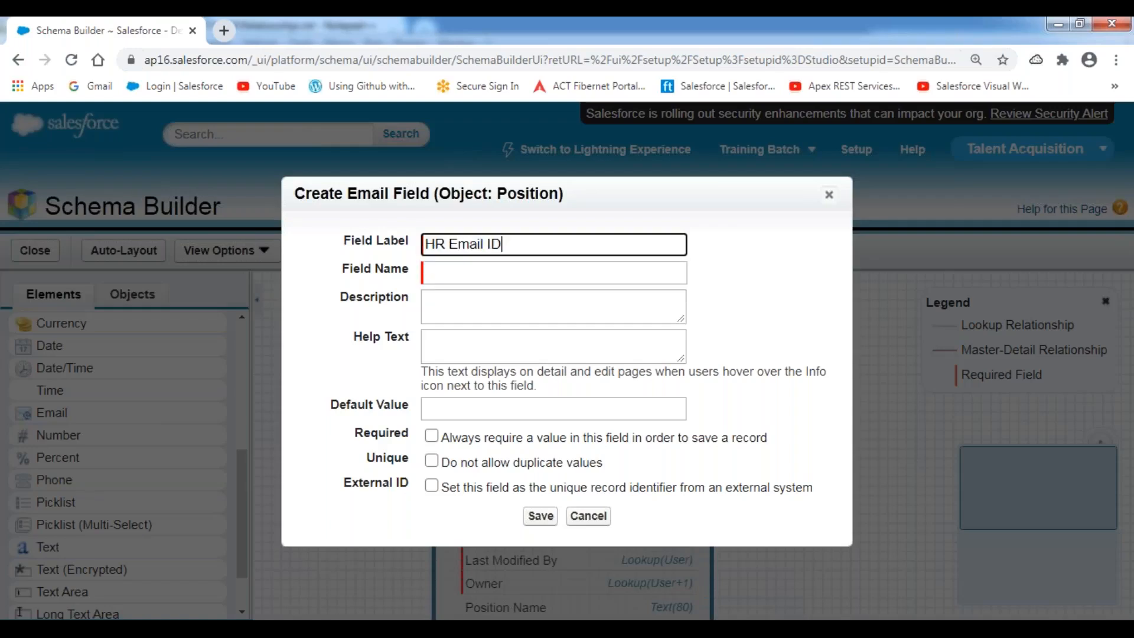
click(374, 384)
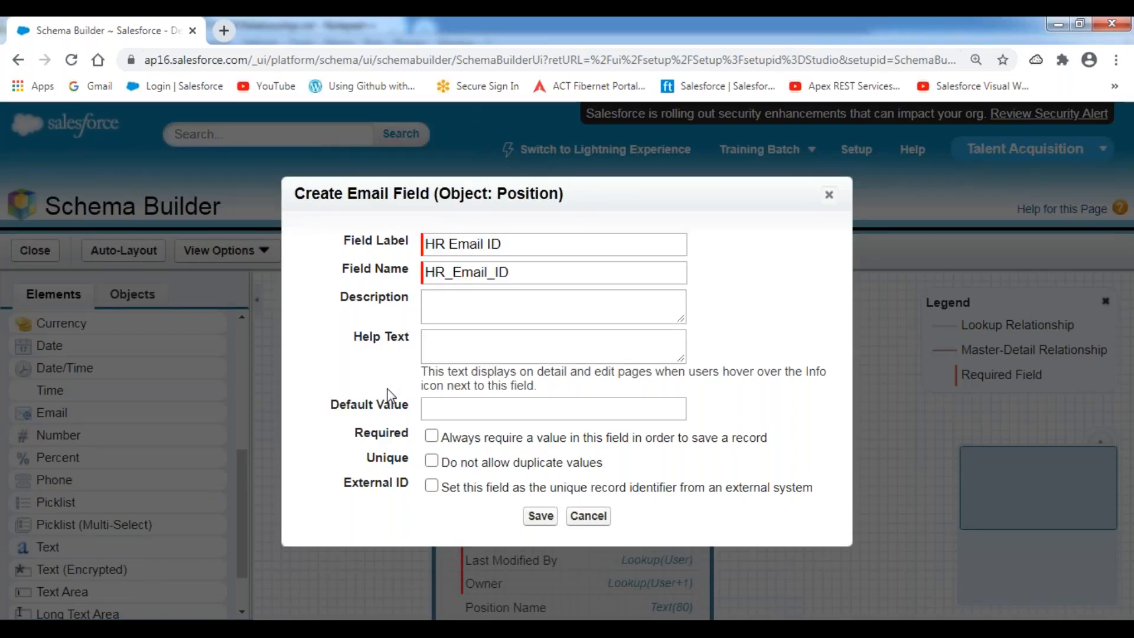
click(431, 437)
click(539, 519)
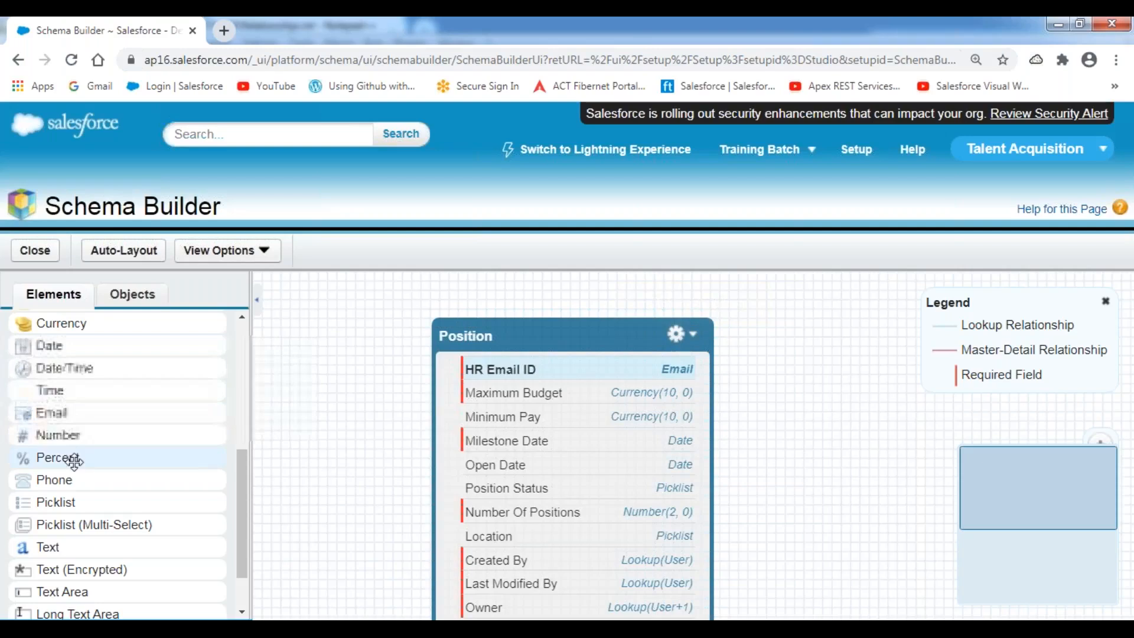
Add a phone field labelled HR Contact Number to Position.
drag(69, 479, 558, 450)
text(HR )
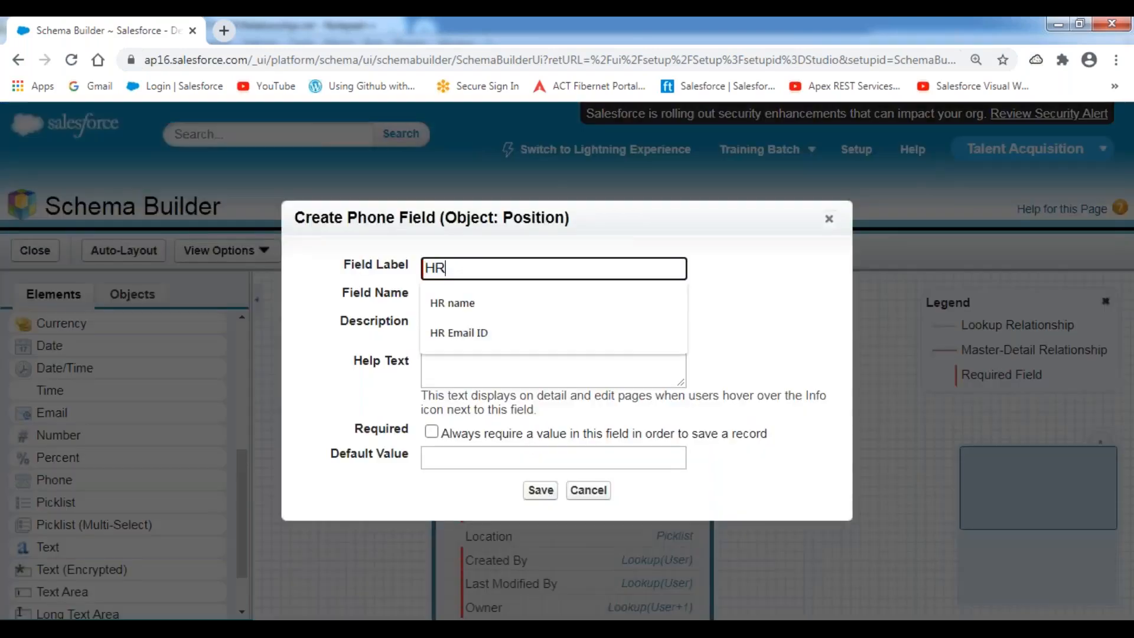
text(Contact N)
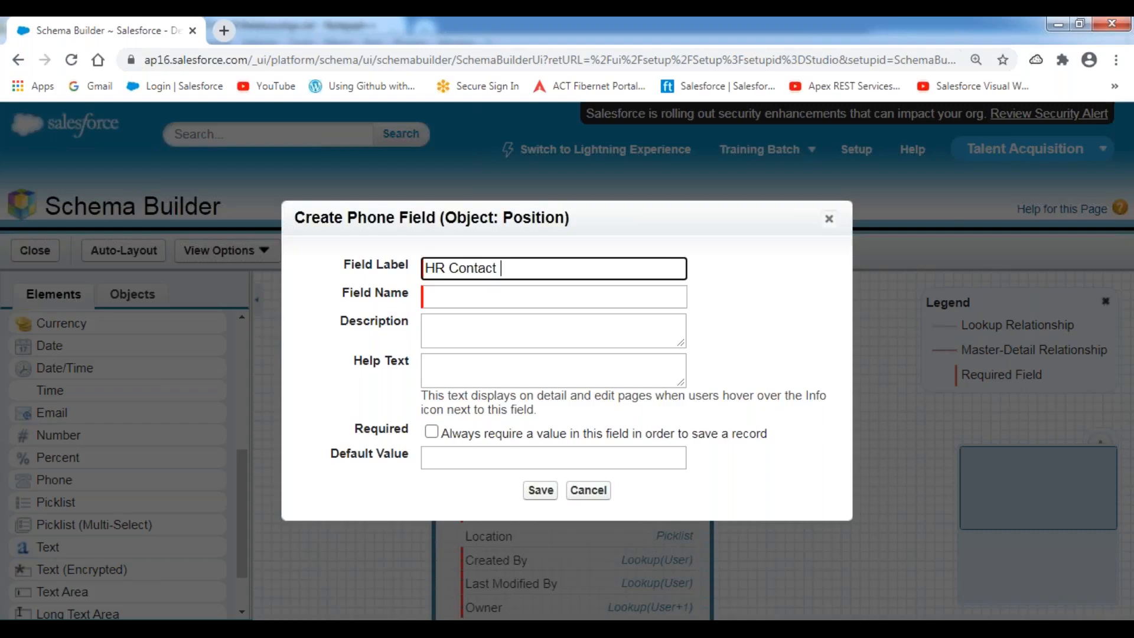
text(umber)
click(363, 362)
click(537, 491)
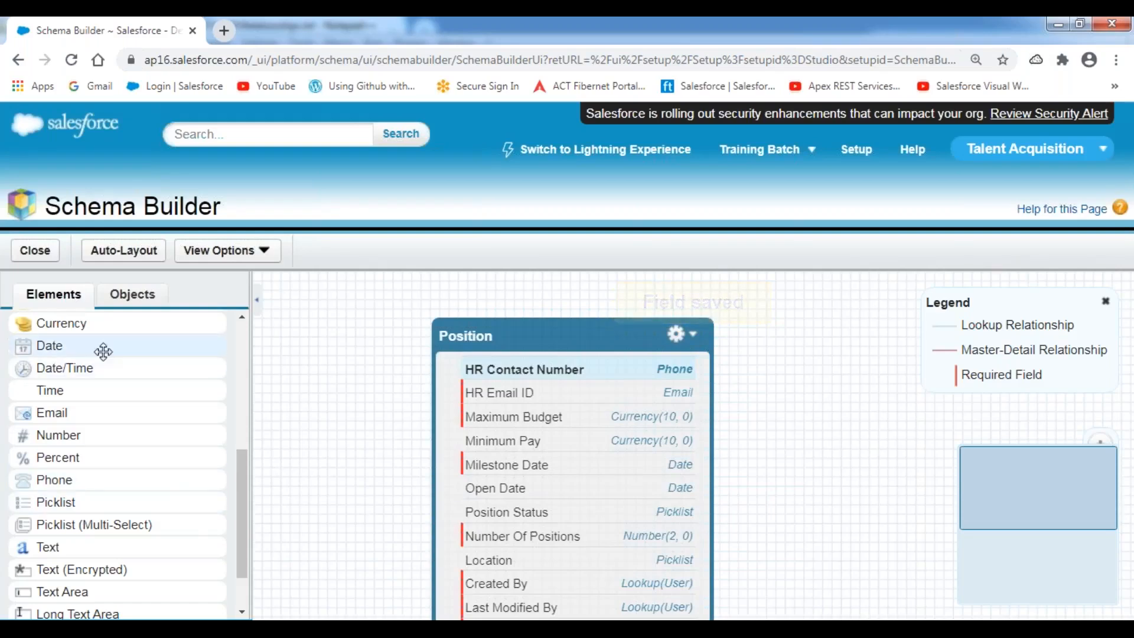
Add a Travel Required checkbox field to Position, defaulting to unchecked.
drag(242, 496, 244, 449)
drag(45, 407, 473, 462)
text(Travel Req)
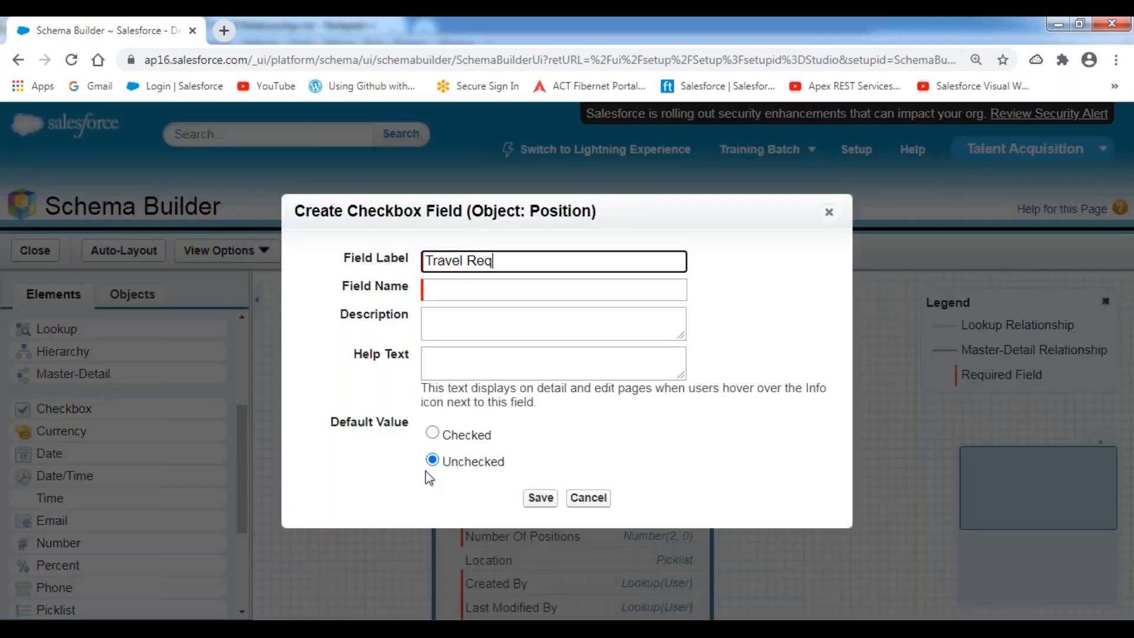
text(uired)
click(724, 333)
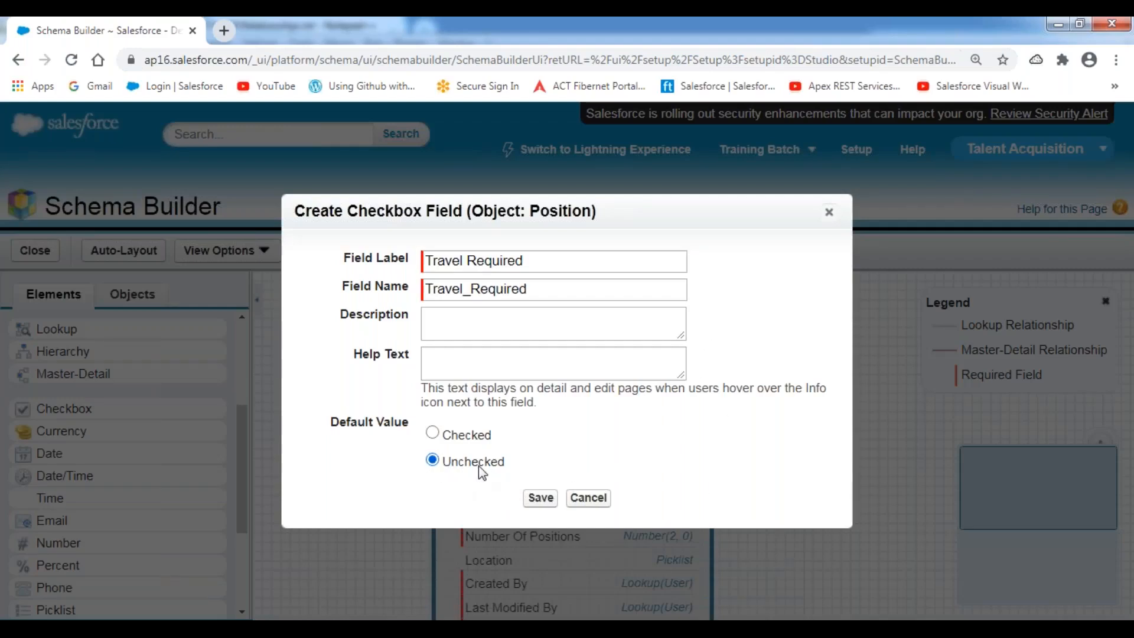
click(541, 496)
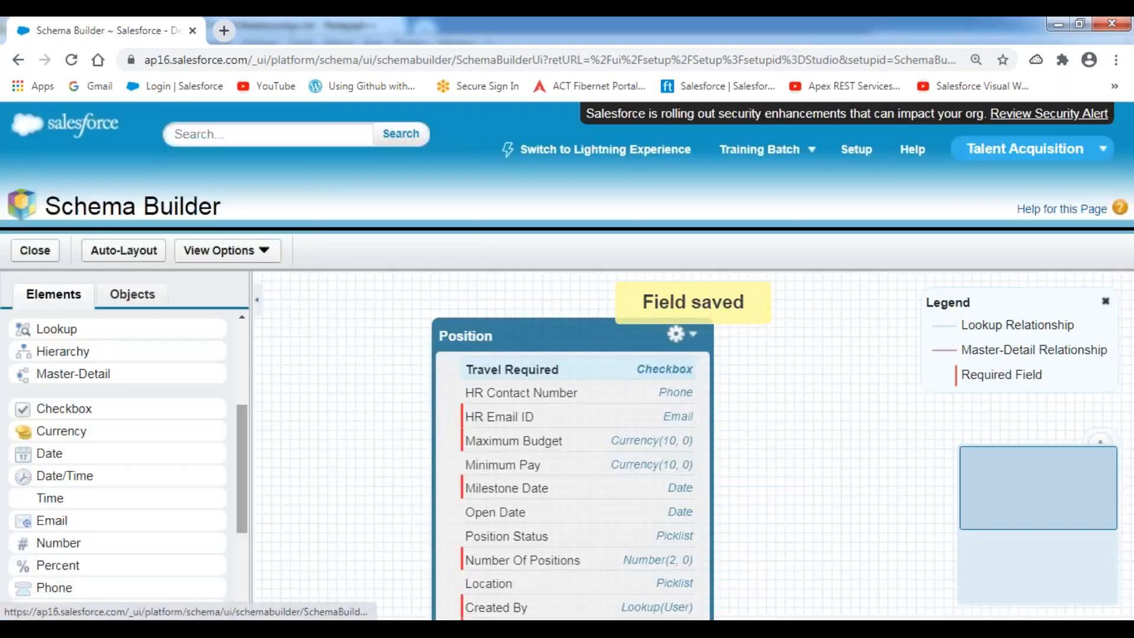
Add a Passport Required checkbox field to Position, defaulting to unchecked.
drag(76, 407, 514, 425)
text(Passport)
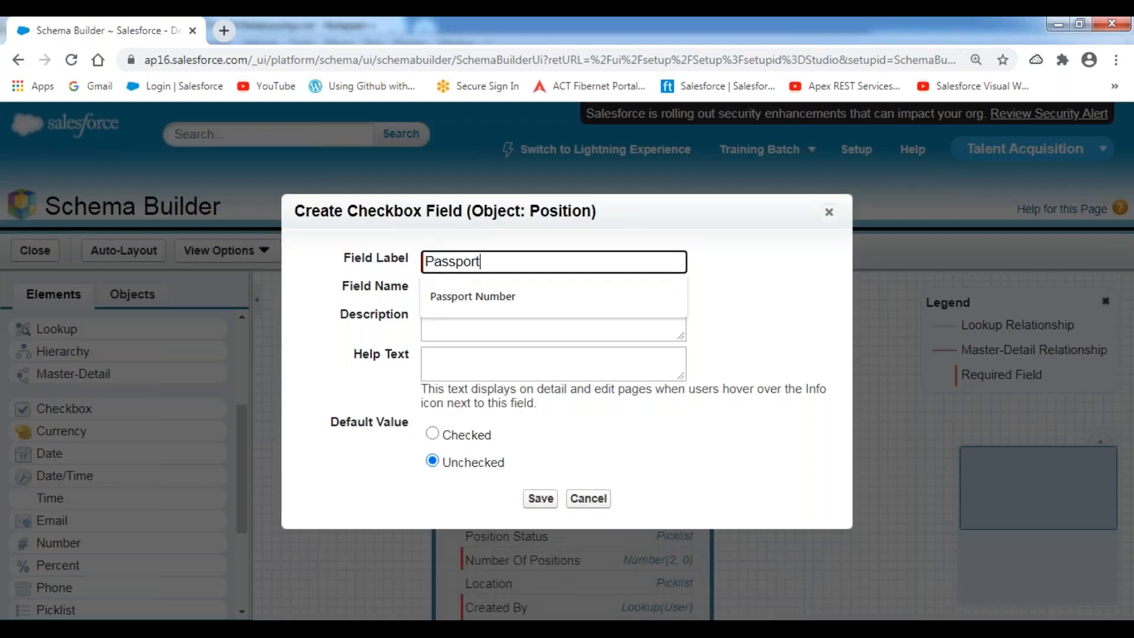
text( Required)
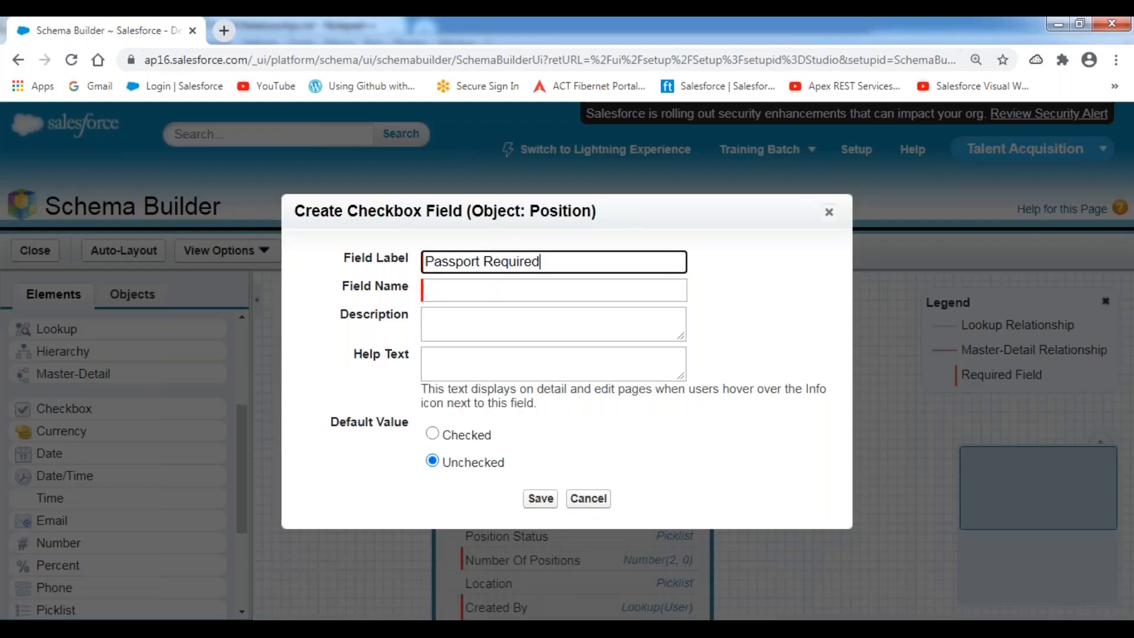
click(372, 354)
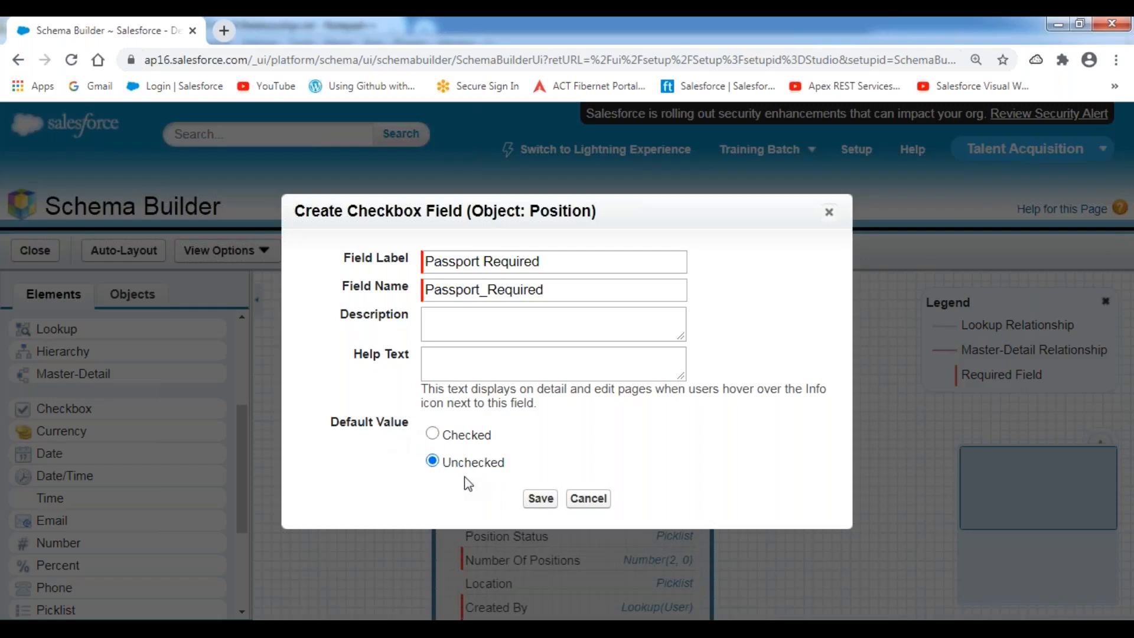
click(535, 499)
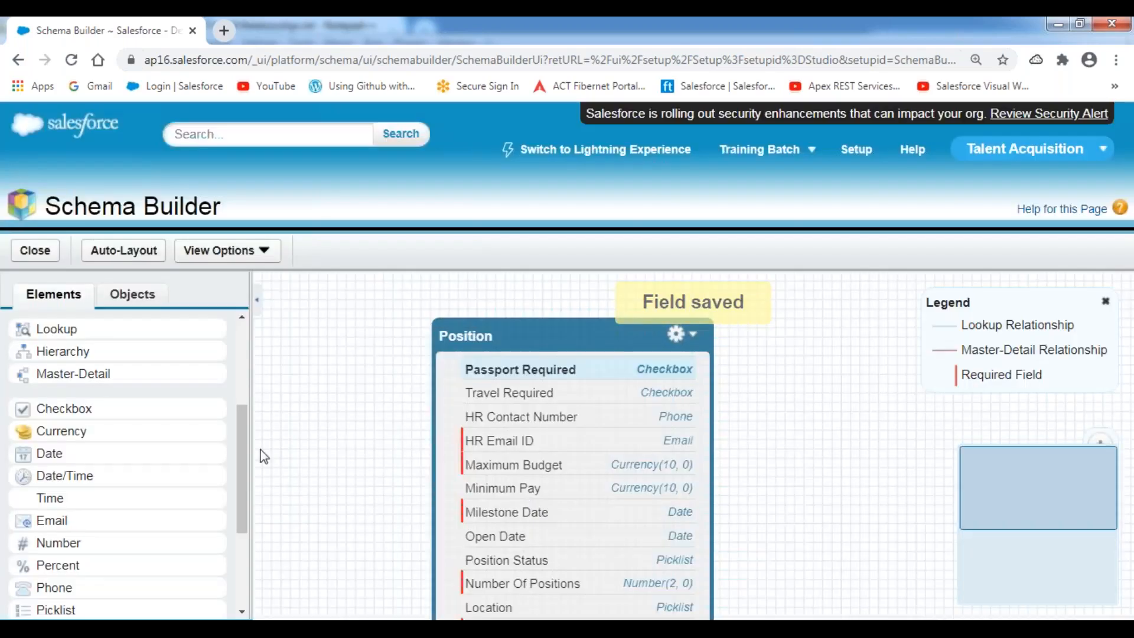
Add a Position Description long text area field with length 10000 and 5 visible lines.
drag(246, 433, 245, 513)
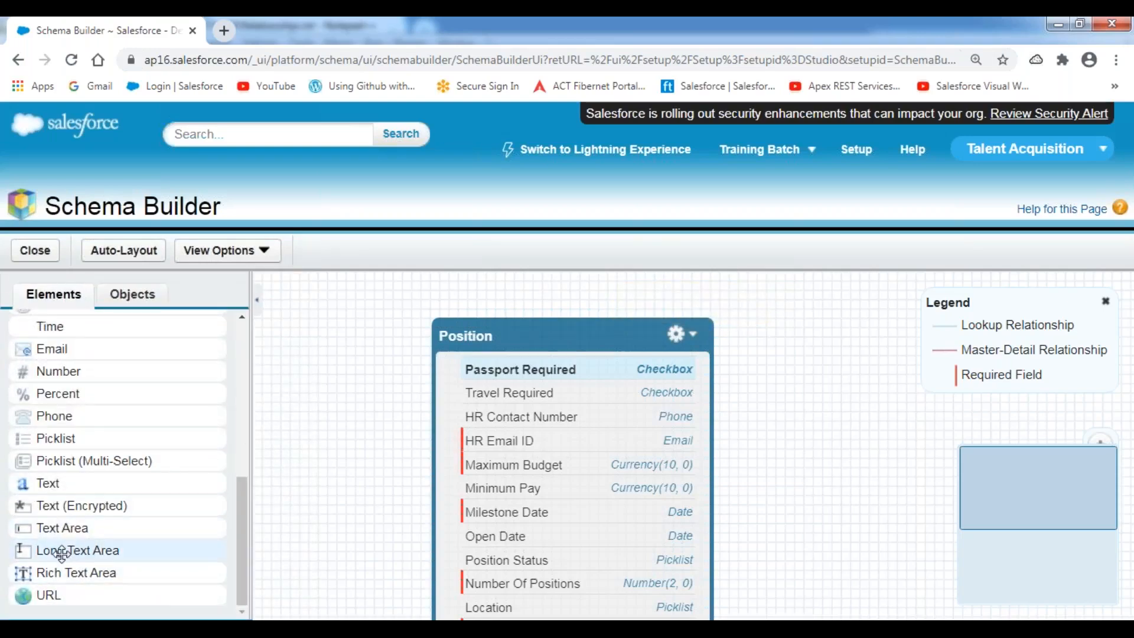
drag(86, 554, 482, 405)
text(Po)
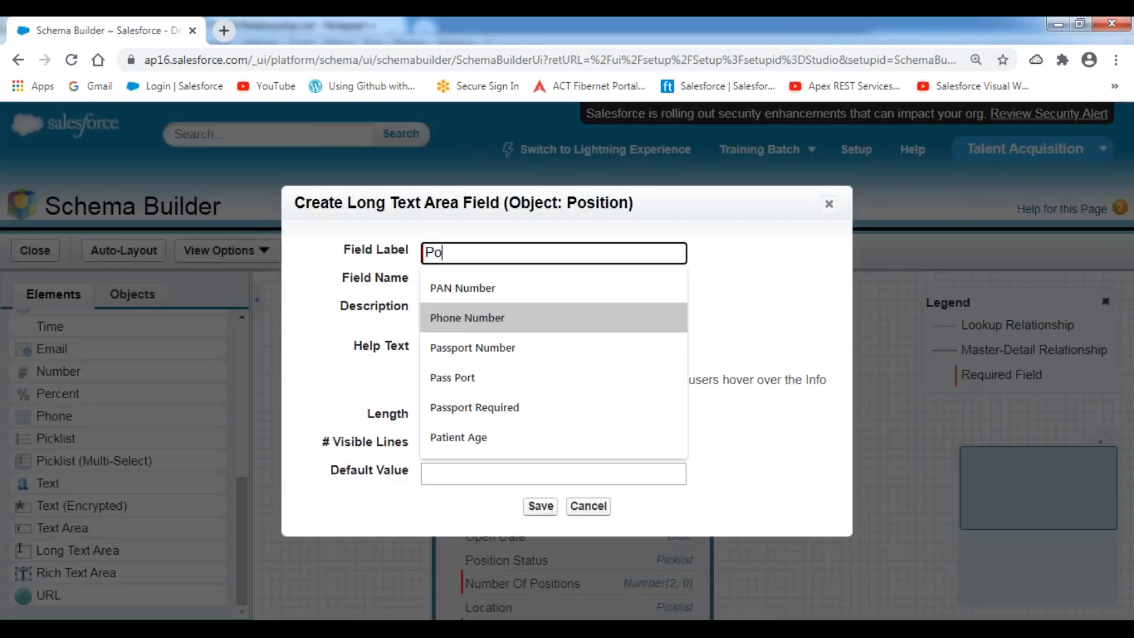
text(sition Descr)
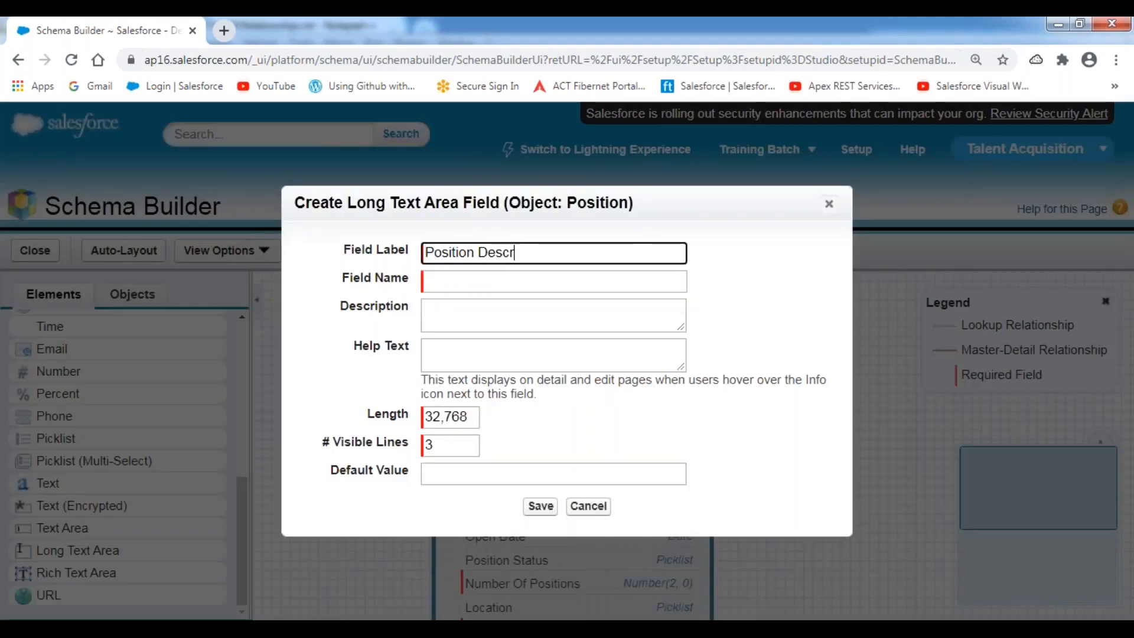
text(iption)
key(Tab)
key(Tab)
key(Tab)
key(Tab)
key(Tab)
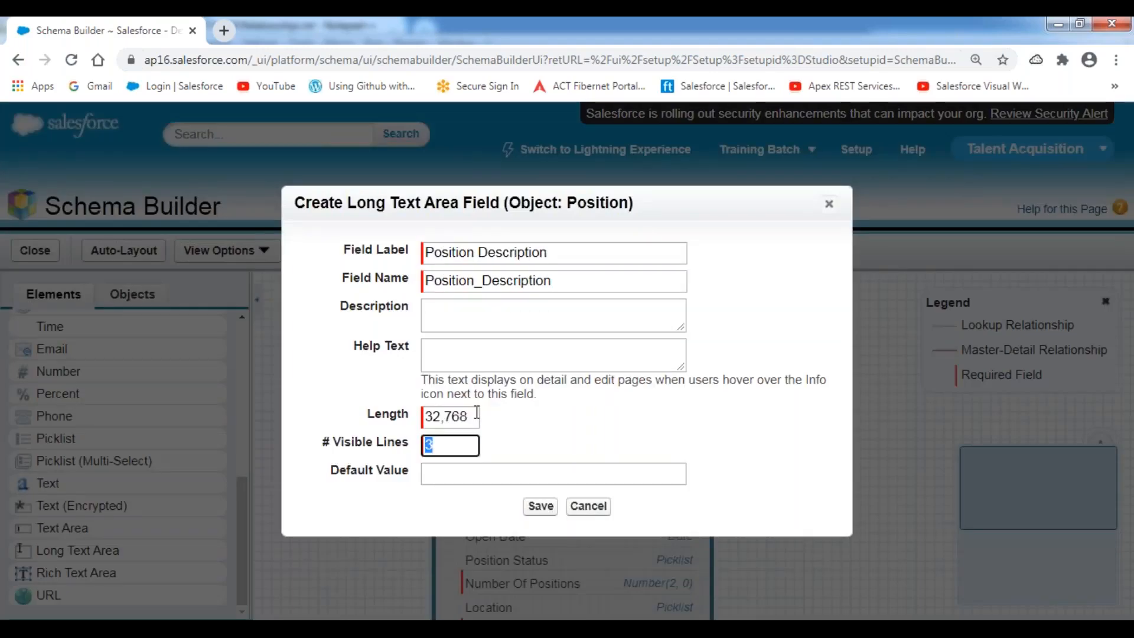
key(shift+Tab)
text(10000)
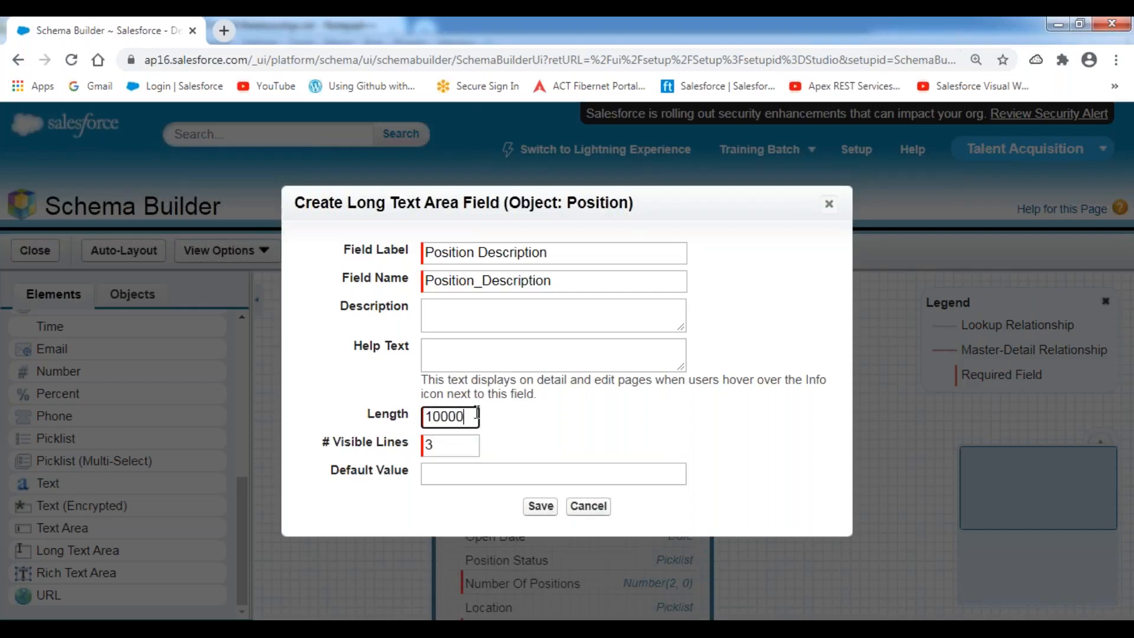
click(338, 408)
drag(446, 447, 392, 448)
text(5)
click(353, 378)
click(542, 507)
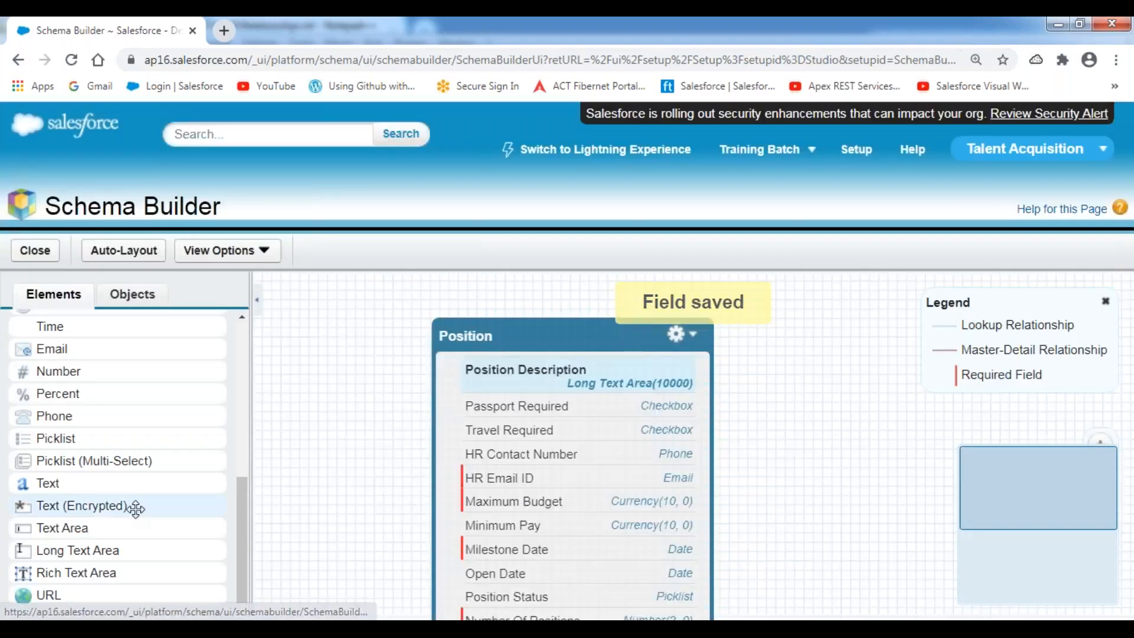
Add a Skills Required rich text area field (length 10000, 10 visible lines), then reposition Position.
drag(76, 572, 517, 448)
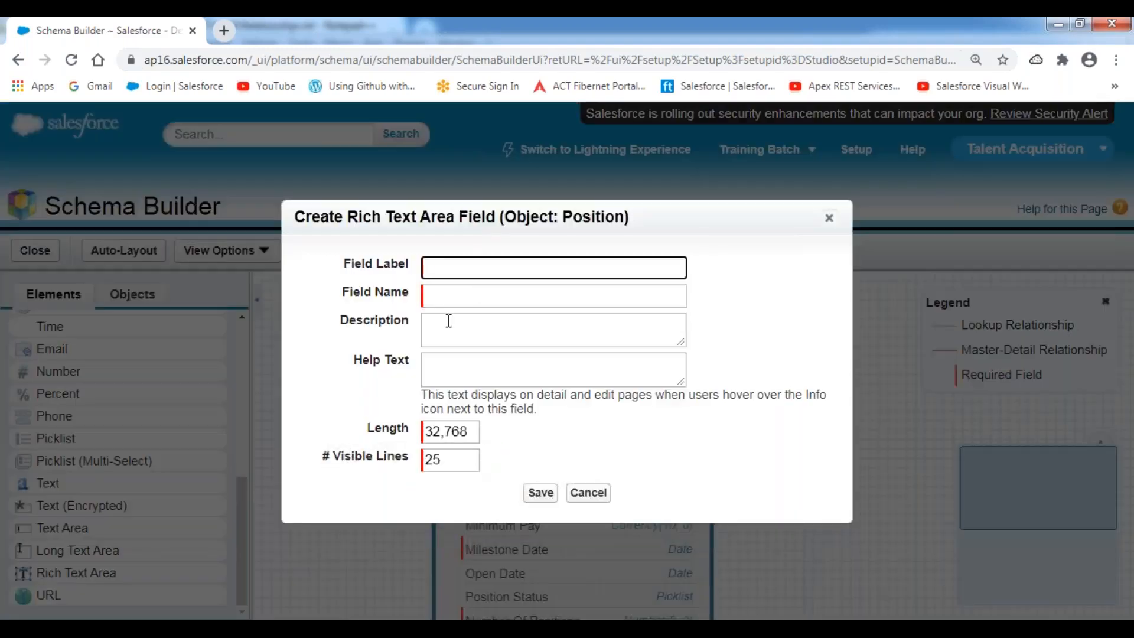
text(Skills Required)
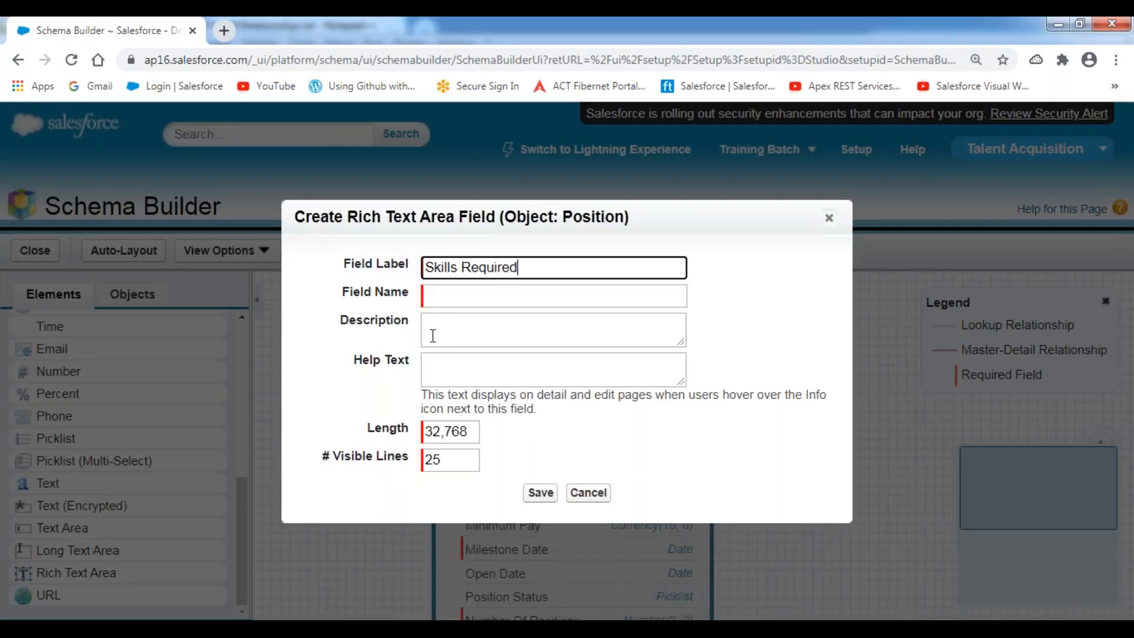
double_click(457, 435)
text(1)
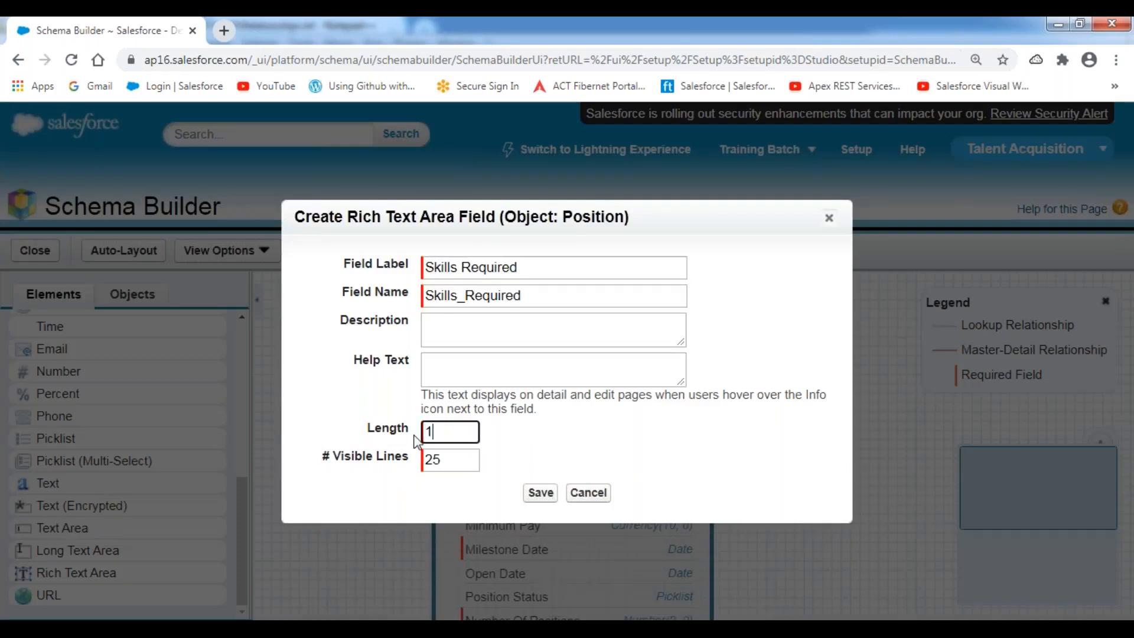
text(0000)
key(Tab)
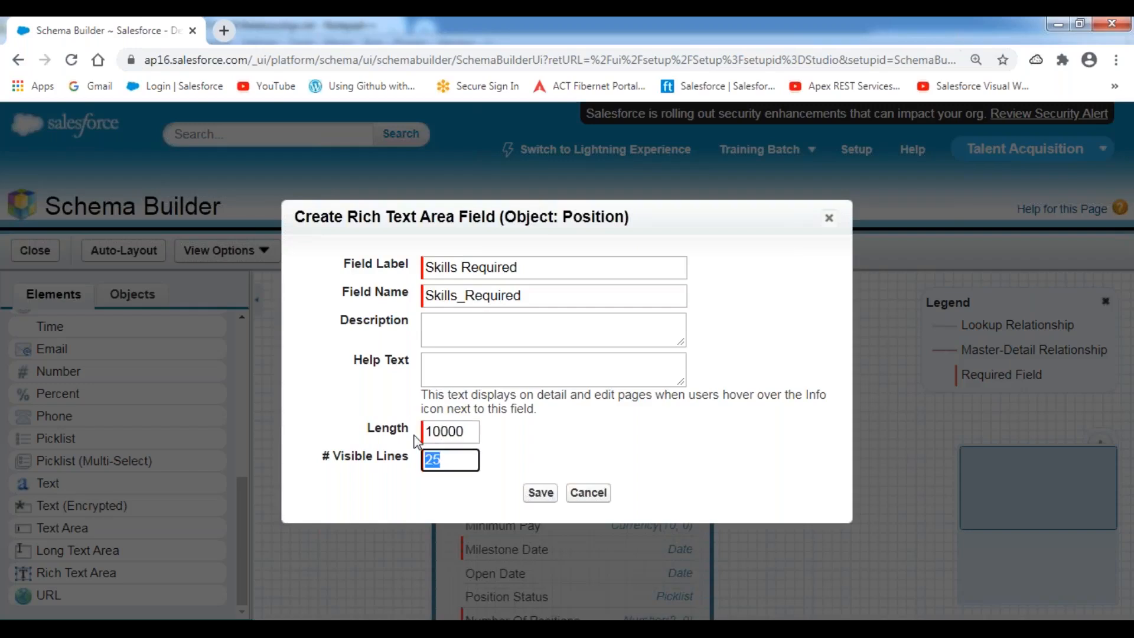
text(10)
click(529, 434)
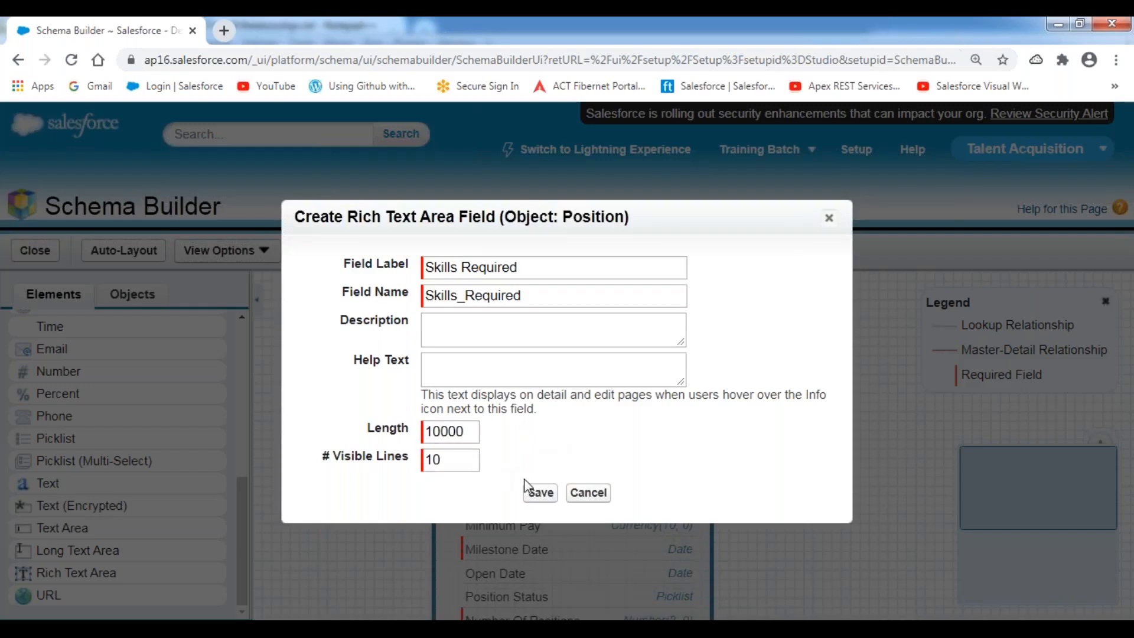
click(538, 493)
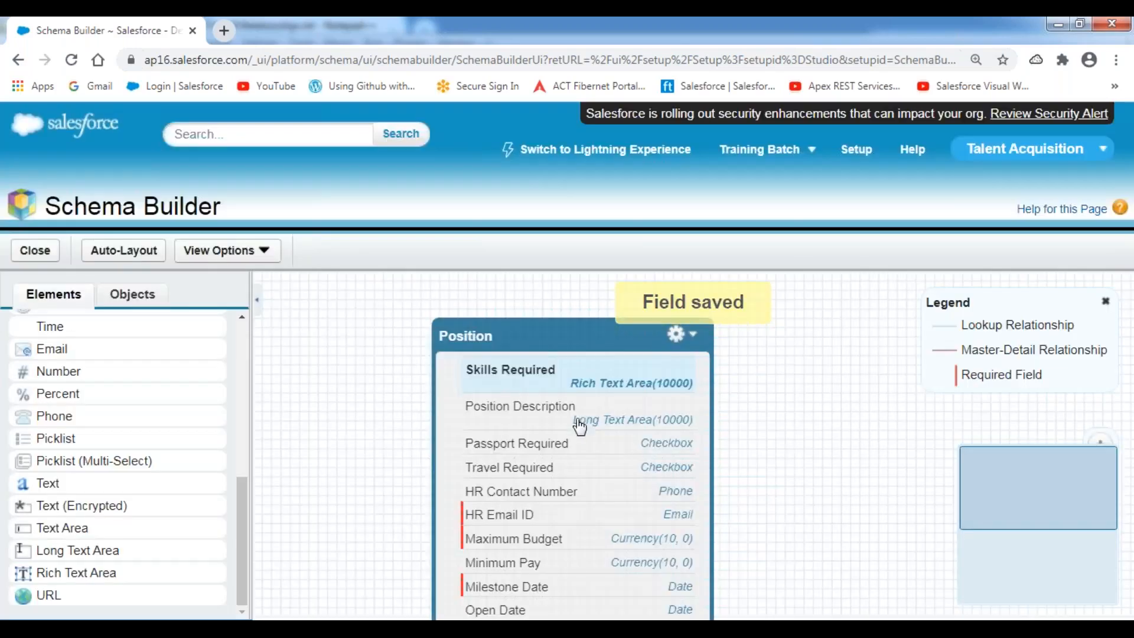
drag(587, 333, 583, 308)
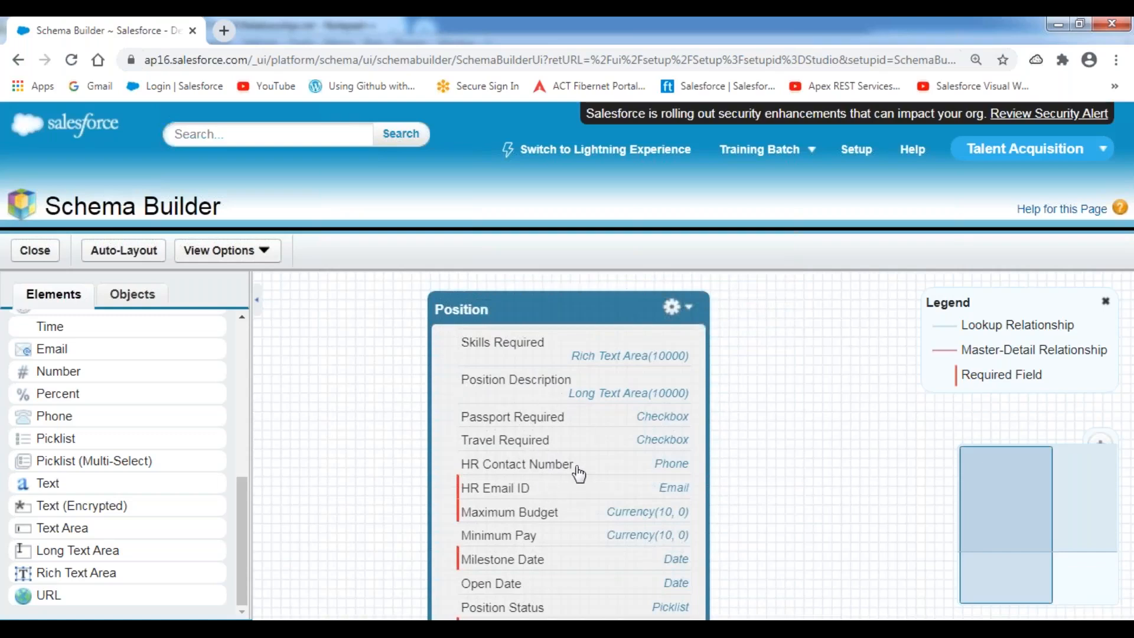
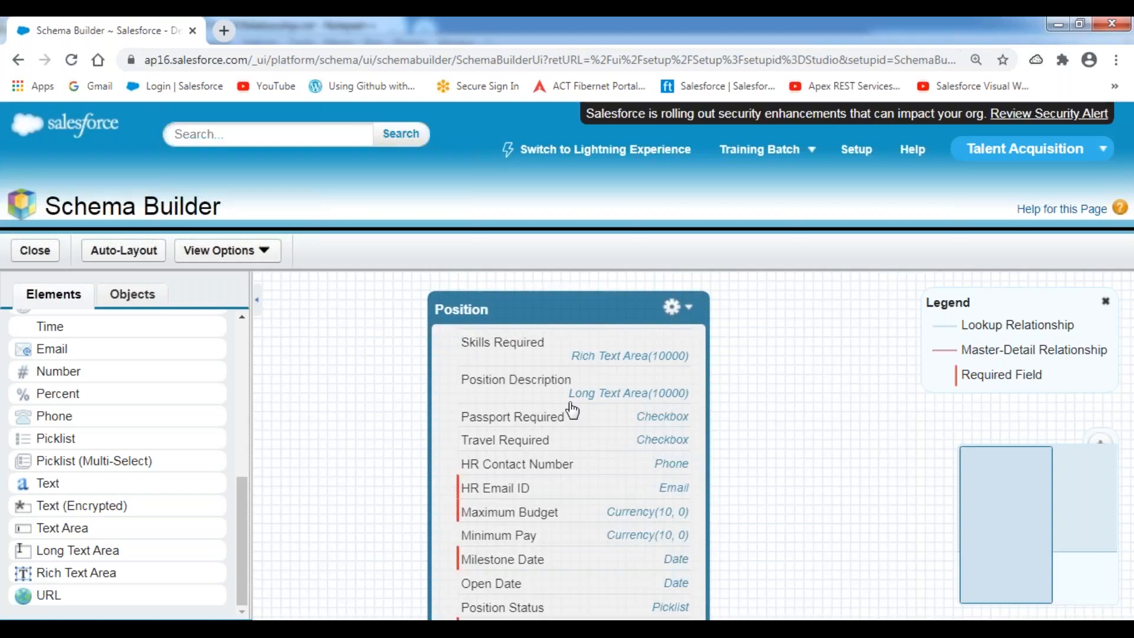
Close Schema Builder and go to the Custom Tabs setup page under Build > Create.
click(39, 257)
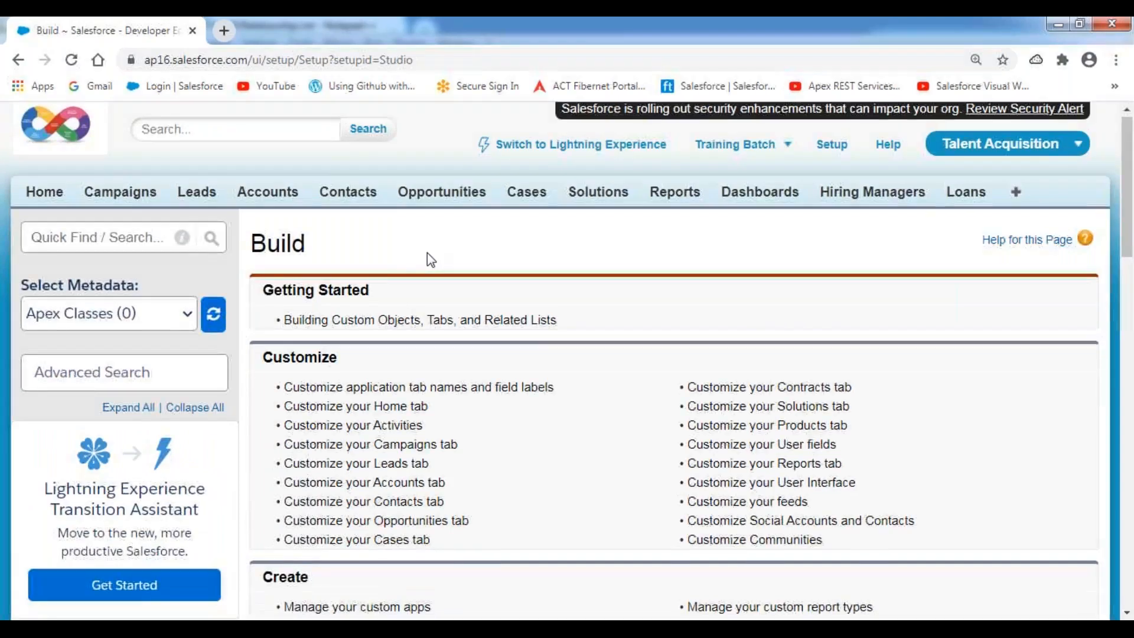
scroll(271, 387, down, 15)
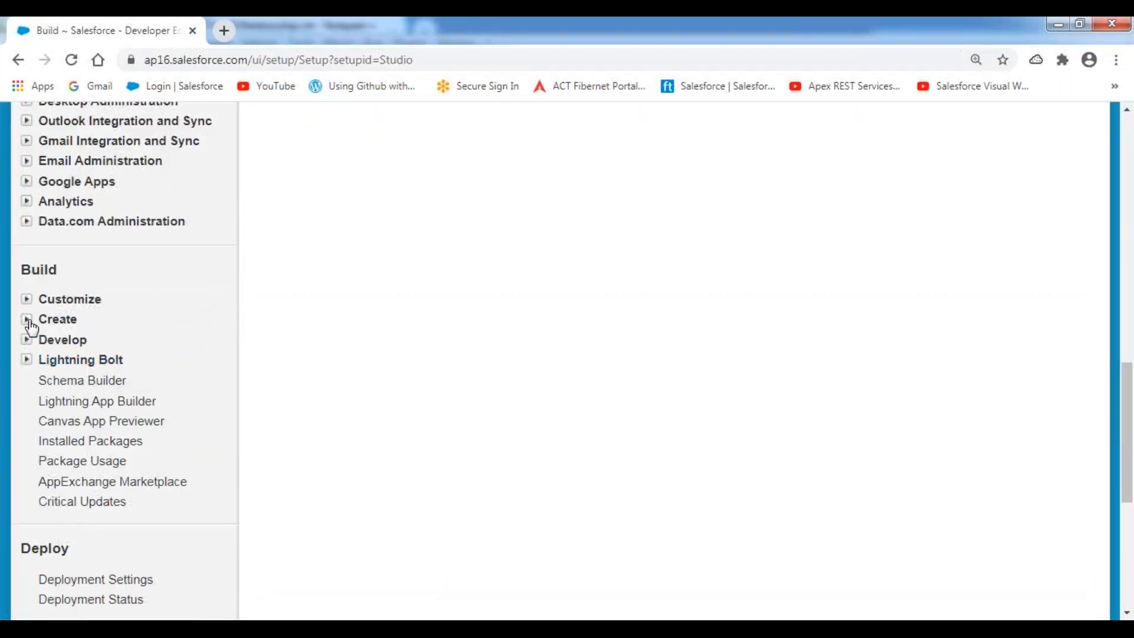
click(29, 321)
click(70, 501)
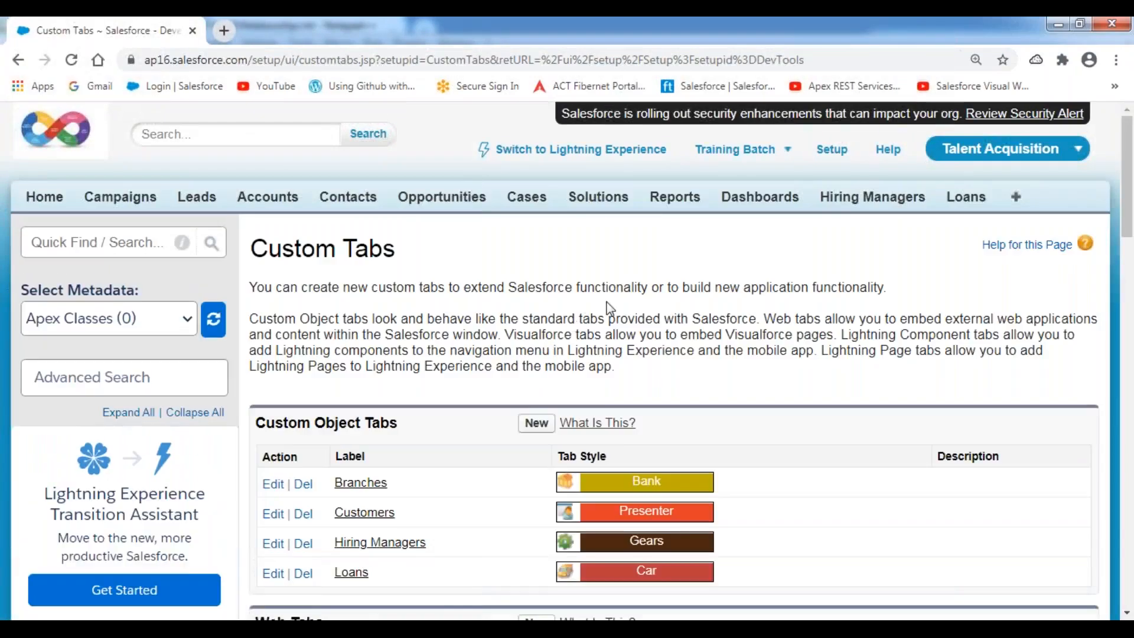
scroll(608, 314, down, 2)
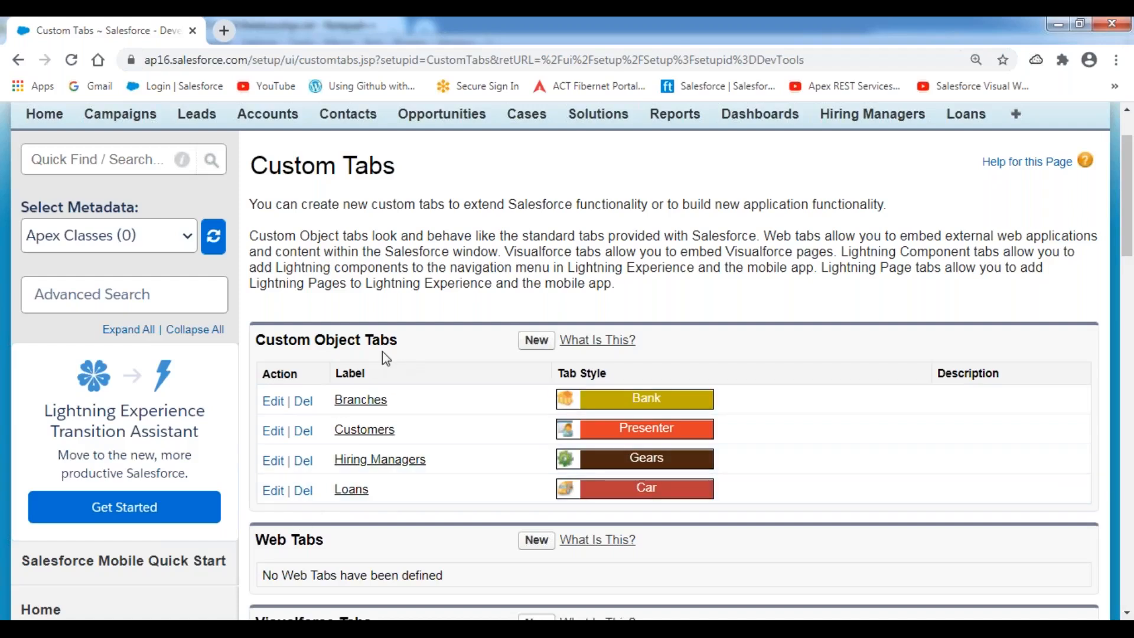
drag(401, 341, 258, 340)
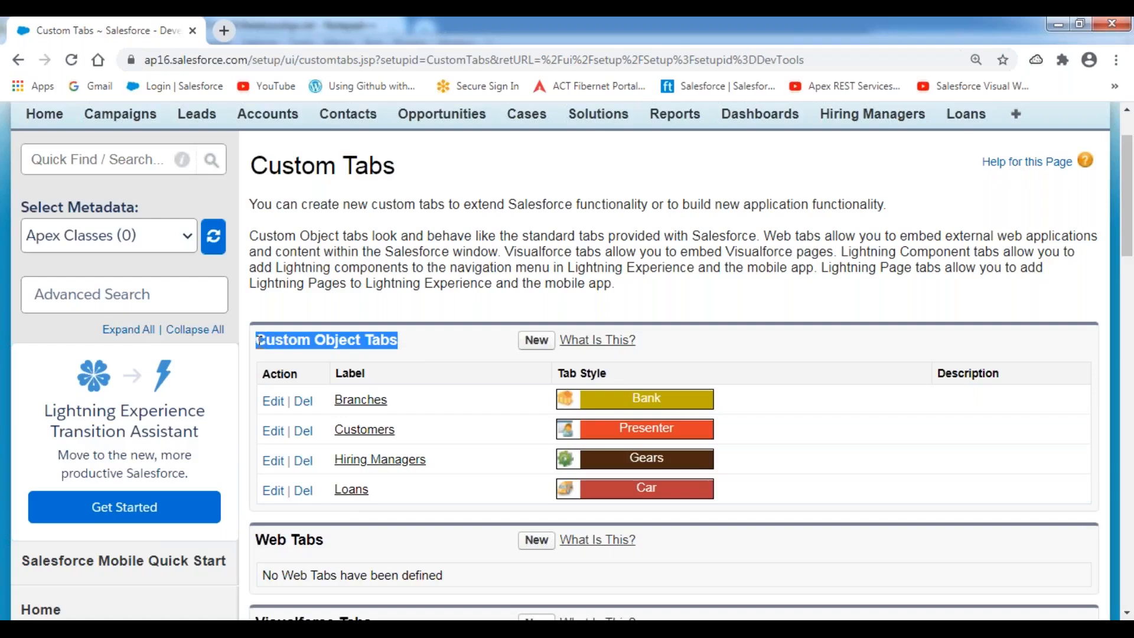
click(399, 347)
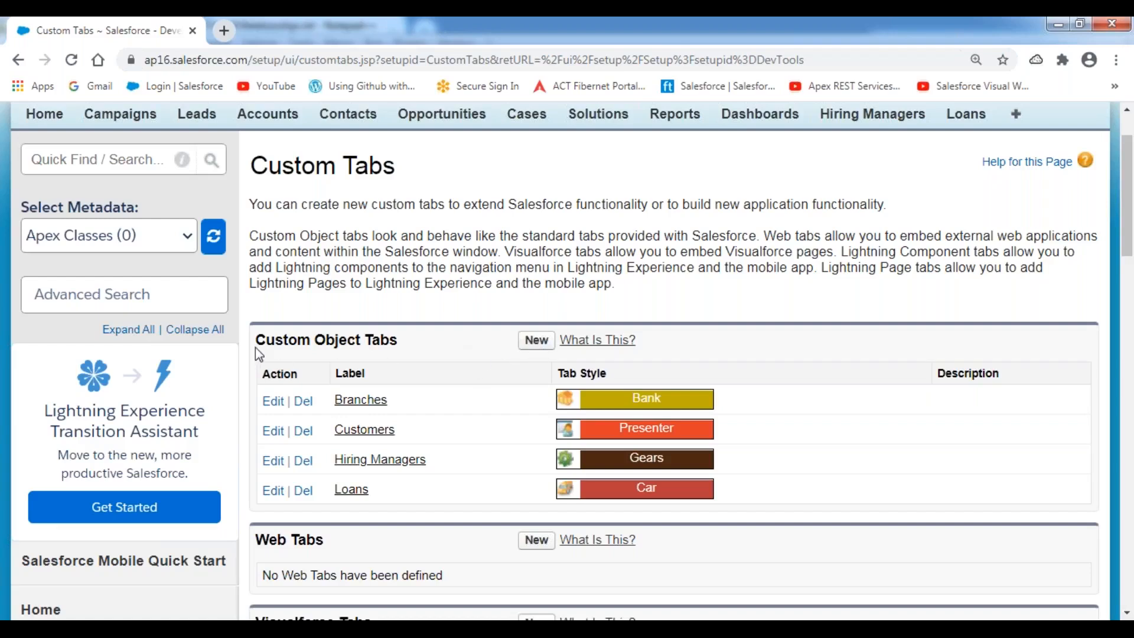
drag(257, 343, 400, 345)
click(449, 342)
Start a new custom object tab for the Position object with the Shopping Cart tab style.
click(535, 343)
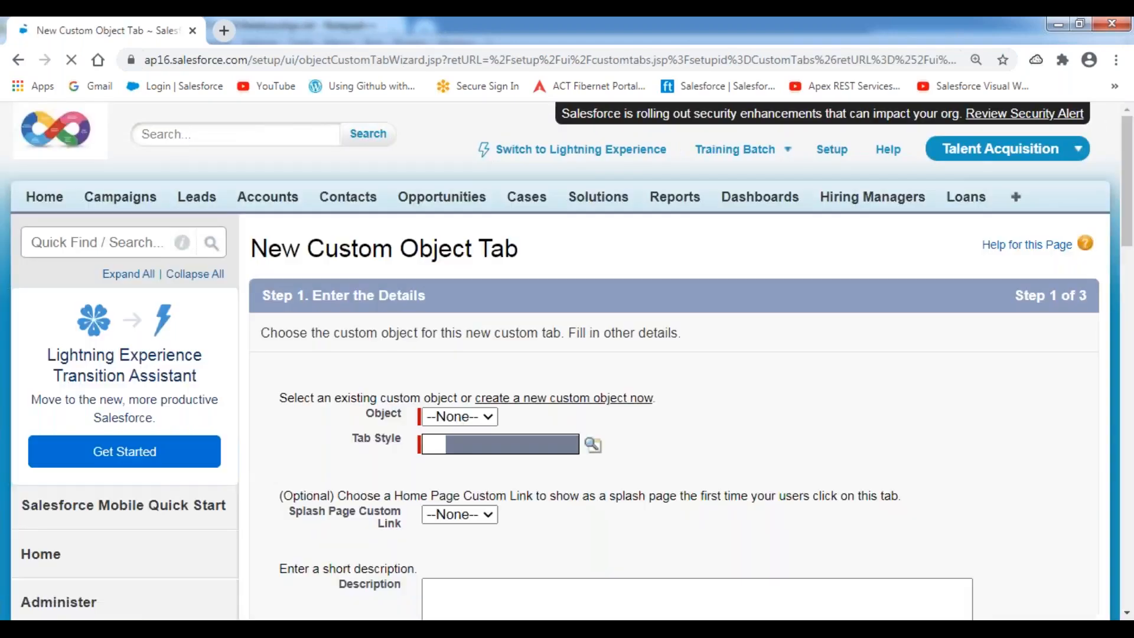
scroll(602, 280, down, 4)
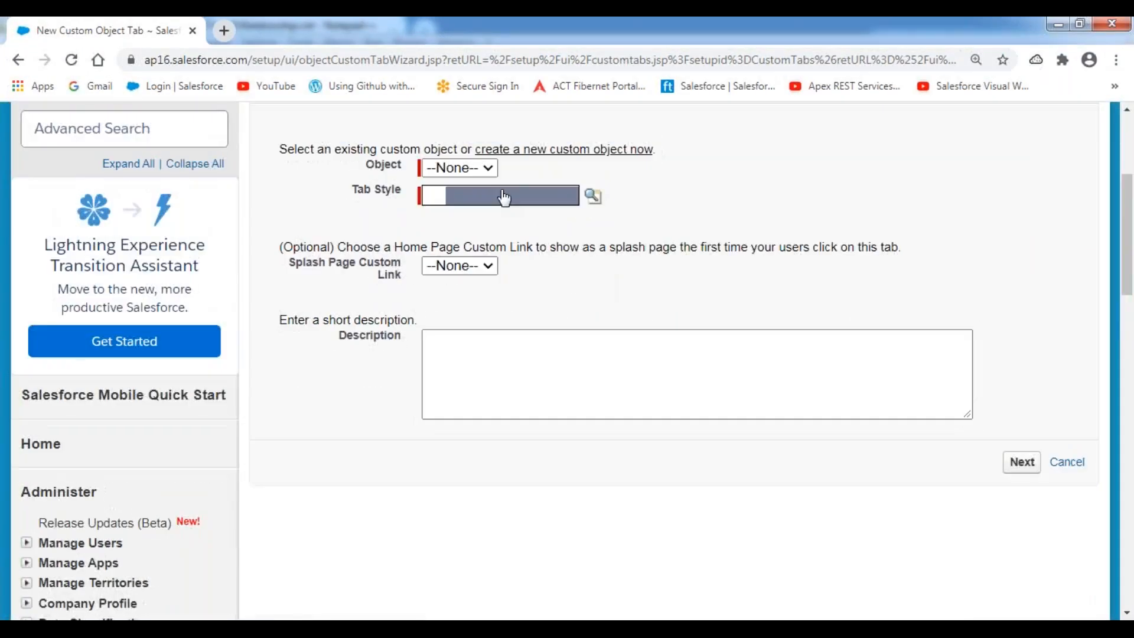
click(492, 169)
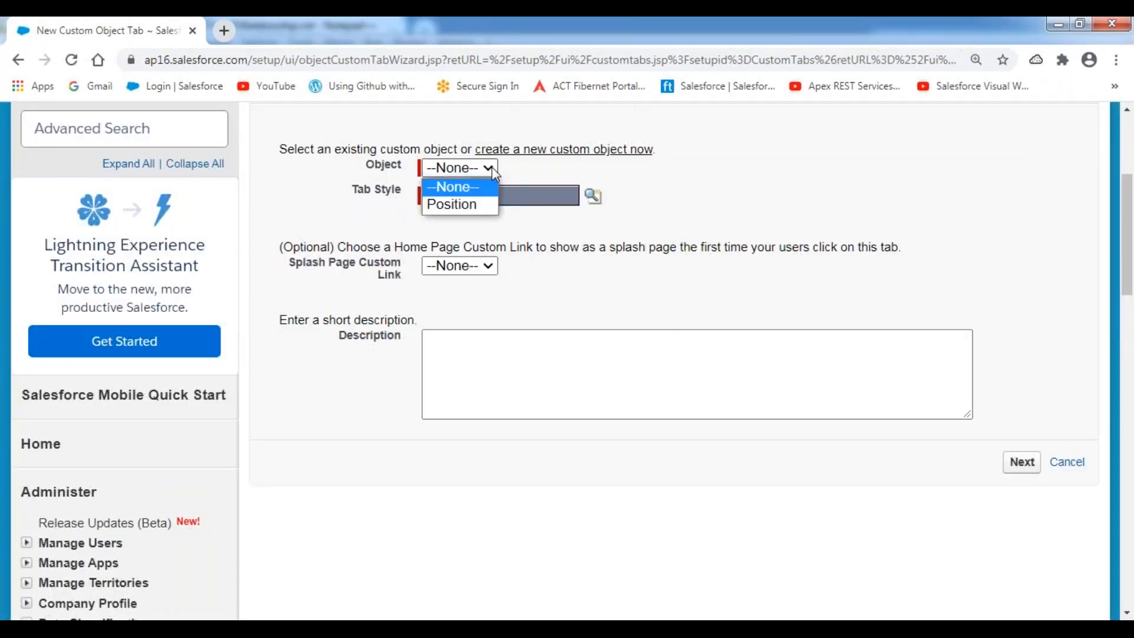
click(472, 206)
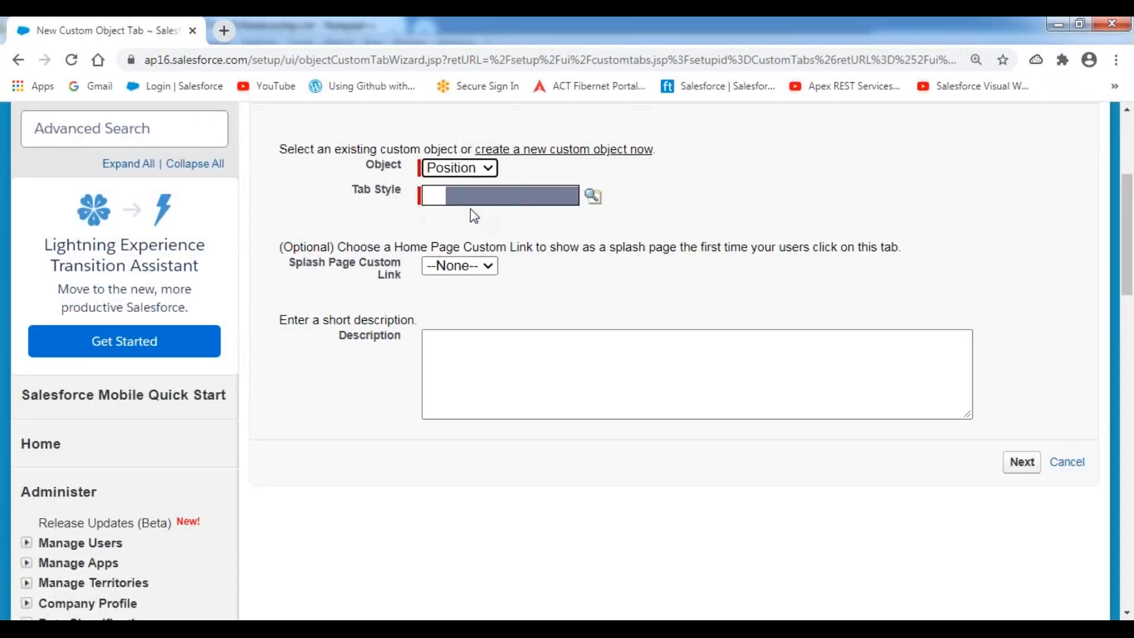
click(594, 199)
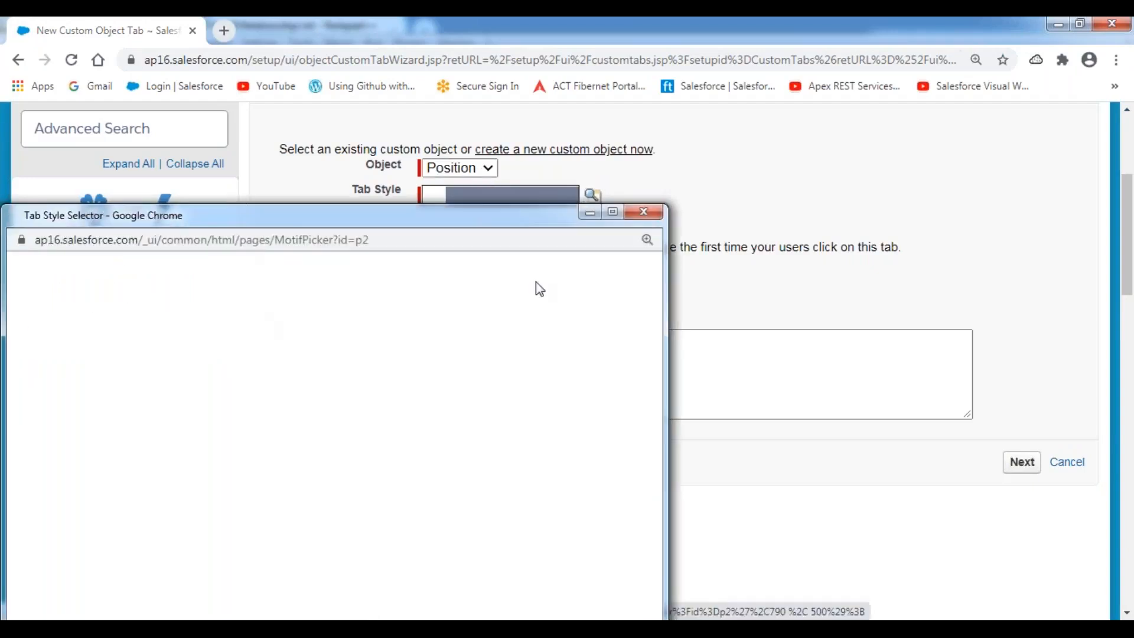
click(612, 212)
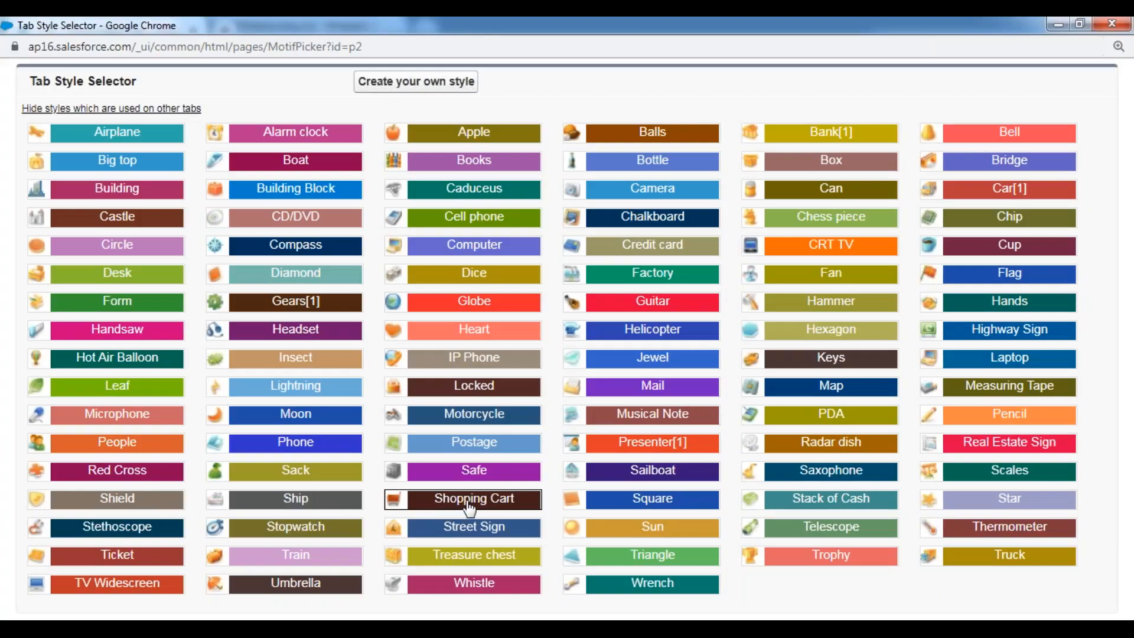
click(470, 507)
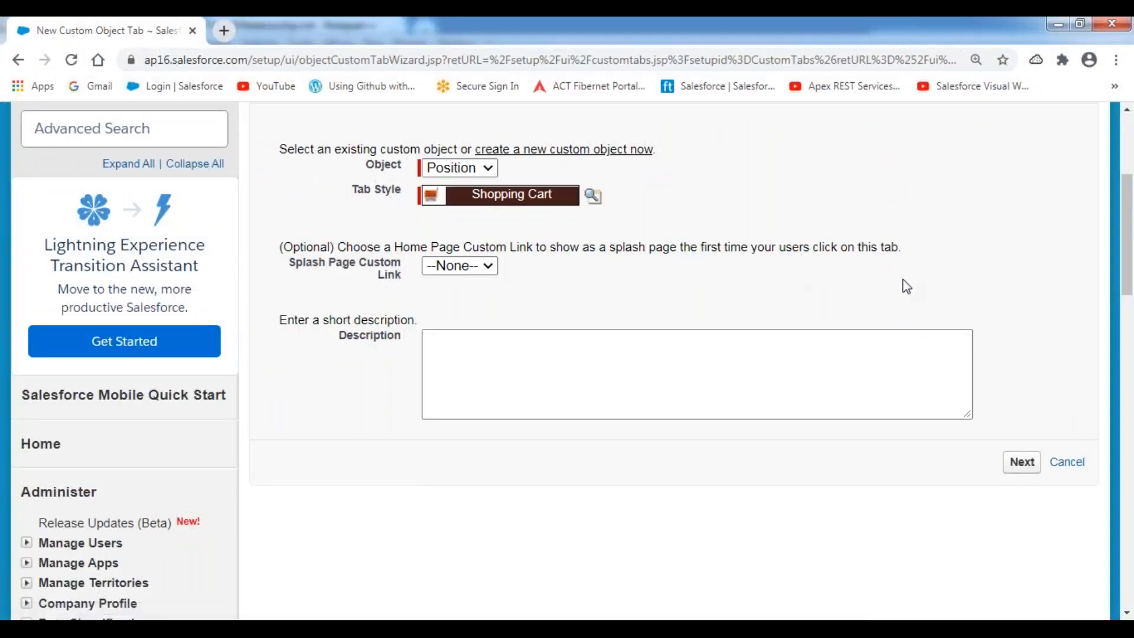
scroll(962, 302, down, 2)
scroll(995, 324, down, 3)
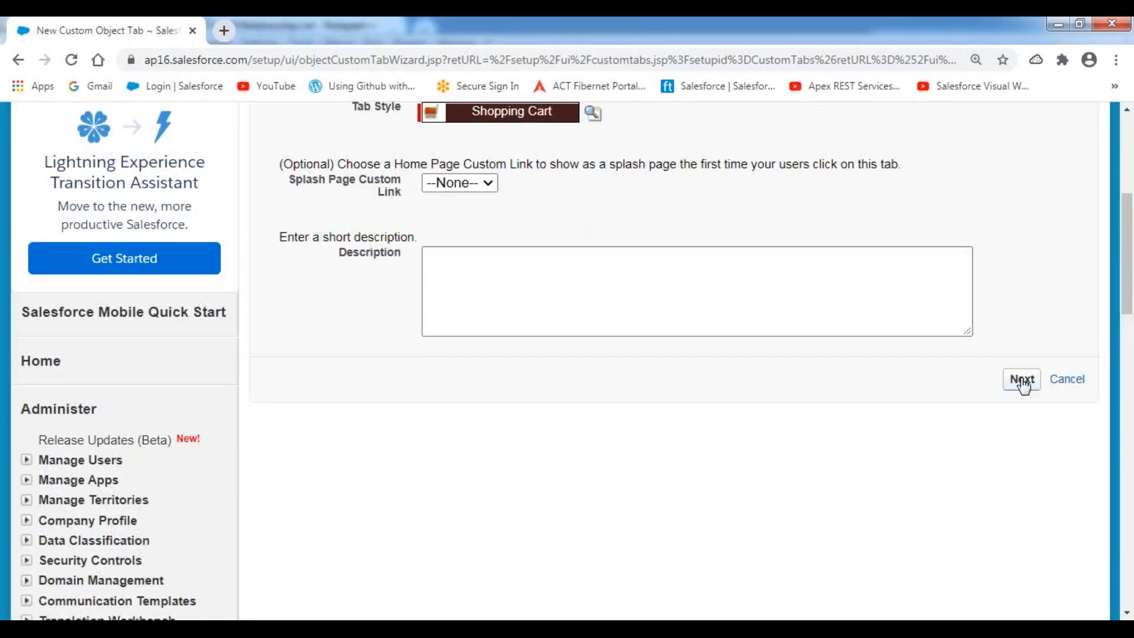
Keep the default profile visibility and custom app settings and save the Positions tab.
click(1021, 380)
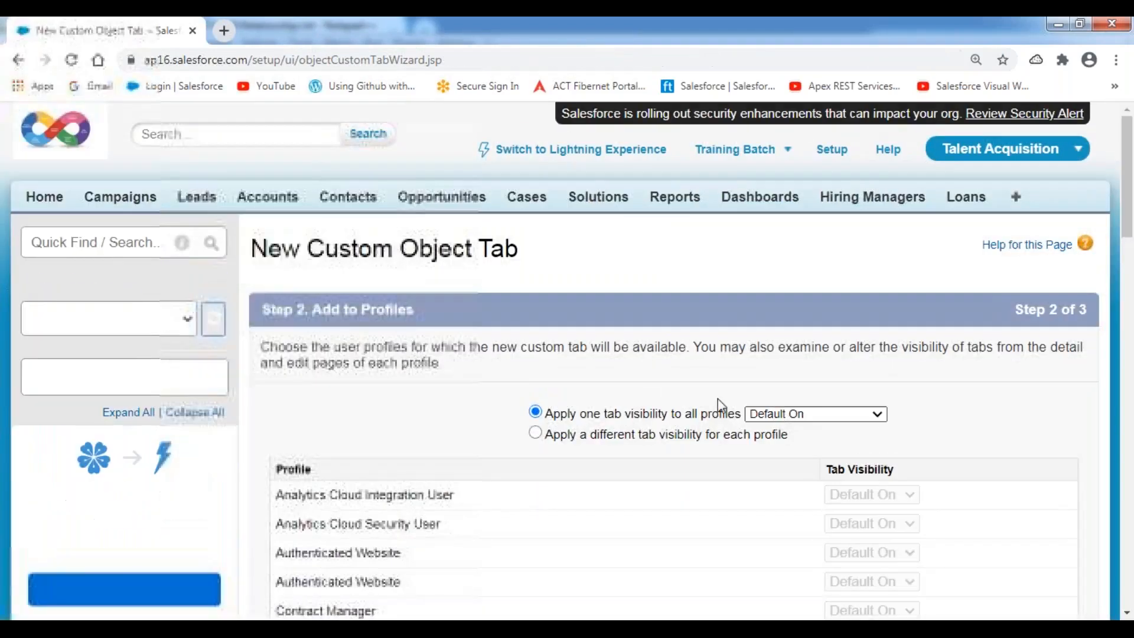
scroll(669, 384, down, 4)
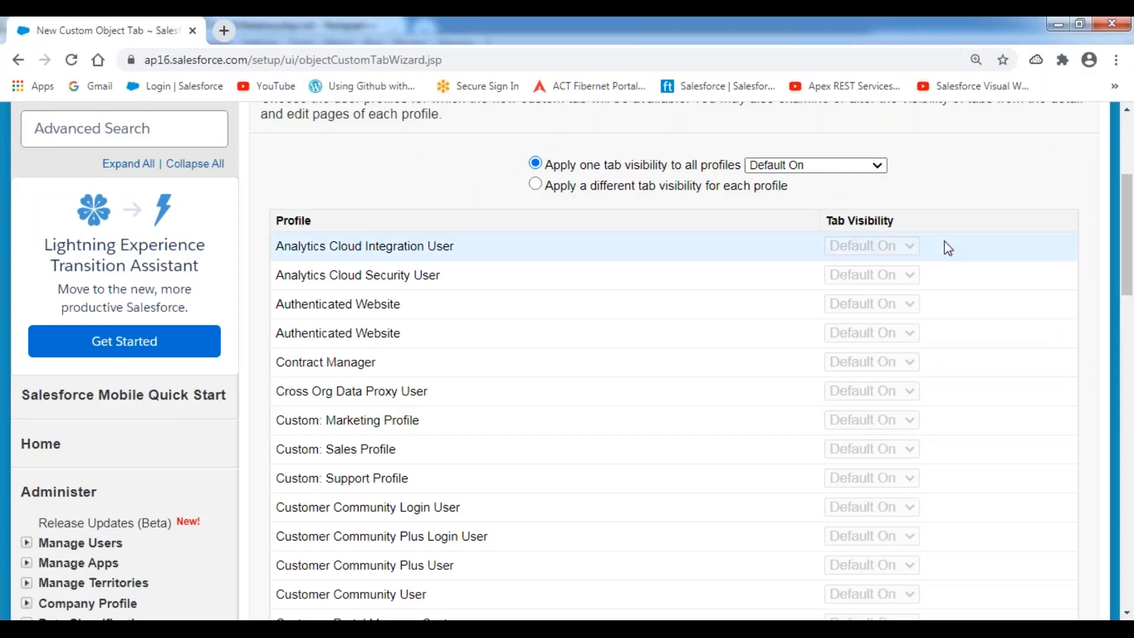
scroll(947, 247, down, 2)
scroll(946, 247, down, 14)
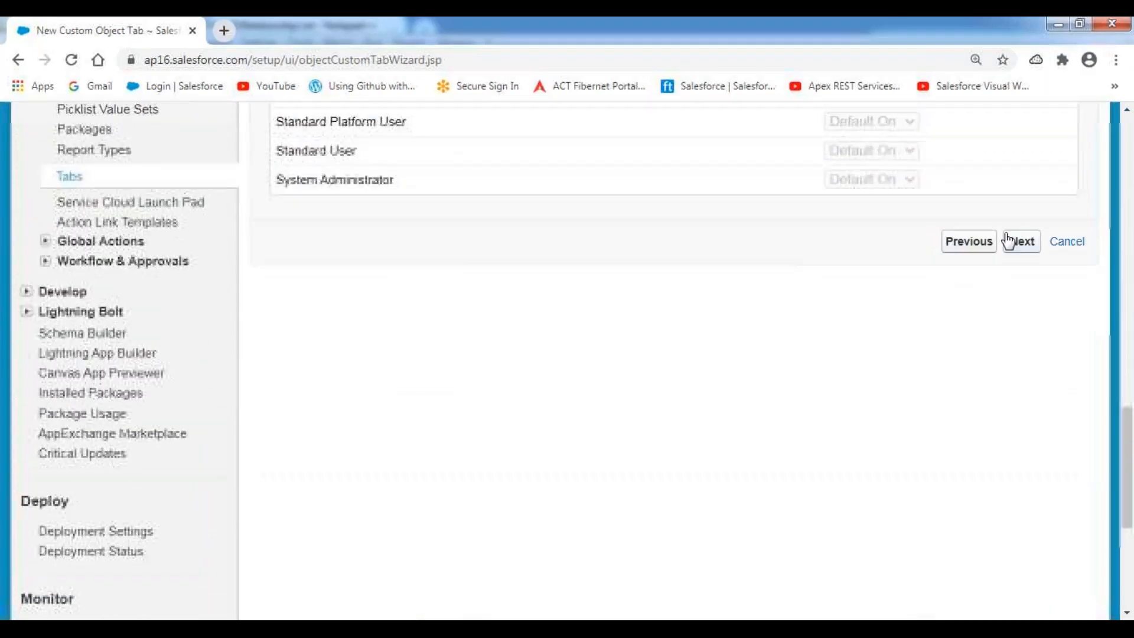
click(1023, 244)
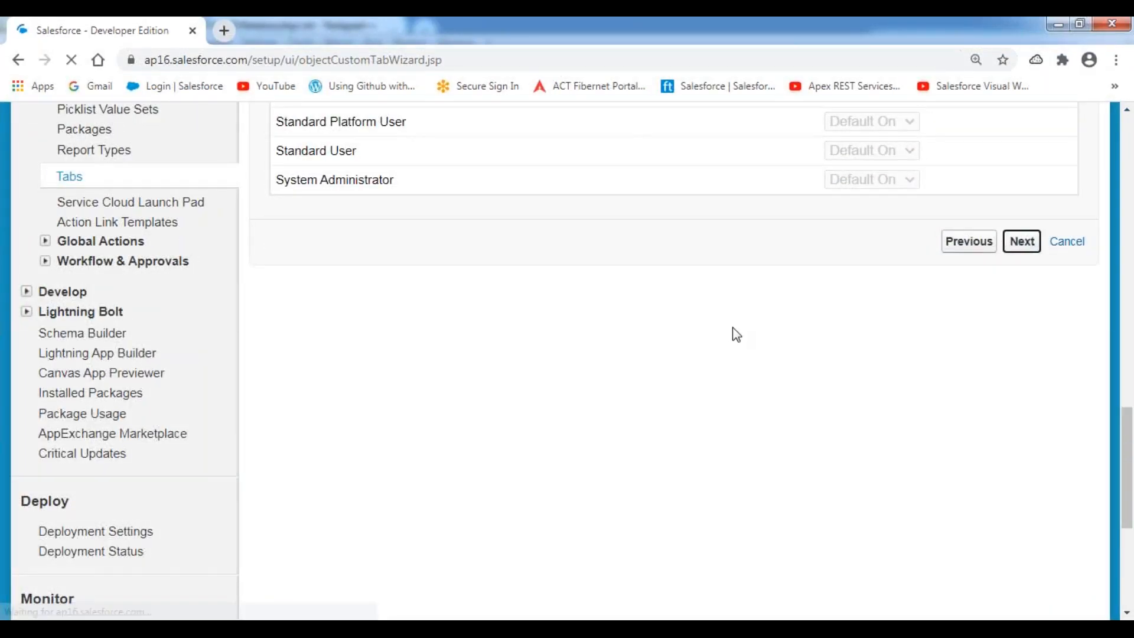
scroll(779, 327, down, 3)
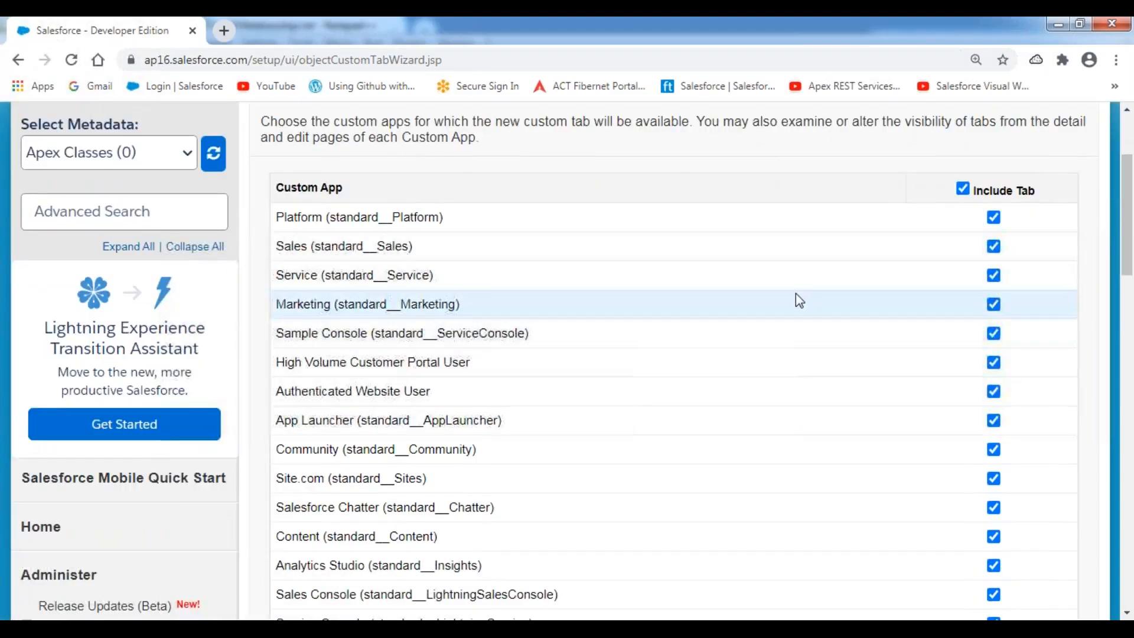
scroll(929, 362, down, 9)
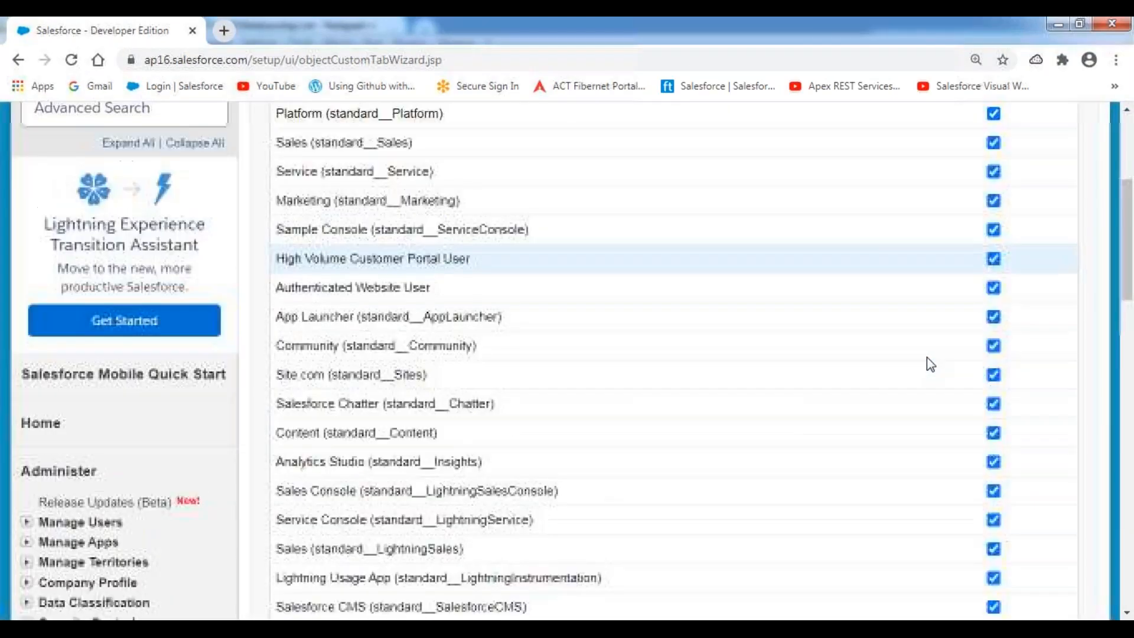
click(1018, 327)
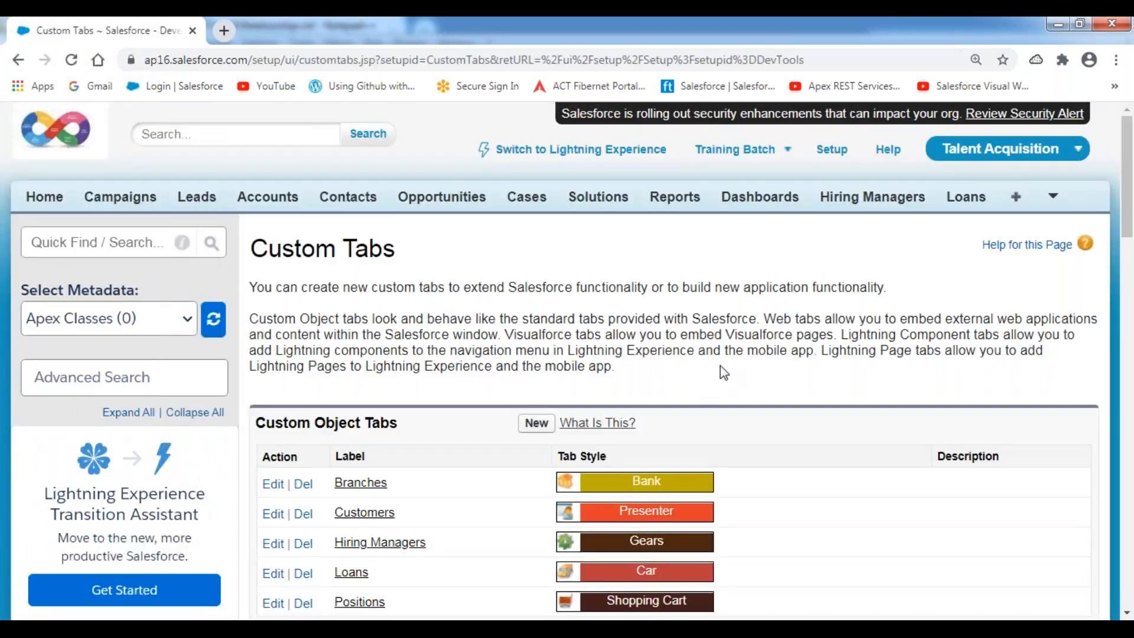
Remove Reports, Dashboards and Loans from the Talent Acquisition tabs via Customize My Tabs.
scroll(721, 370, down, 2)
scroll(721, 370, up, 2)
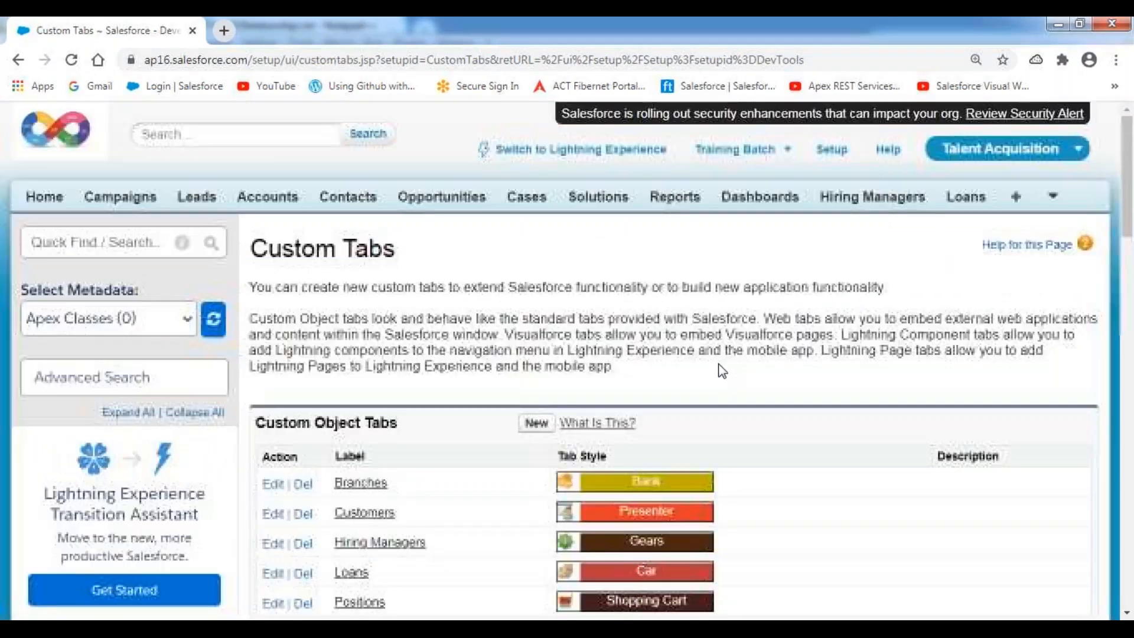
click(1054, 201)
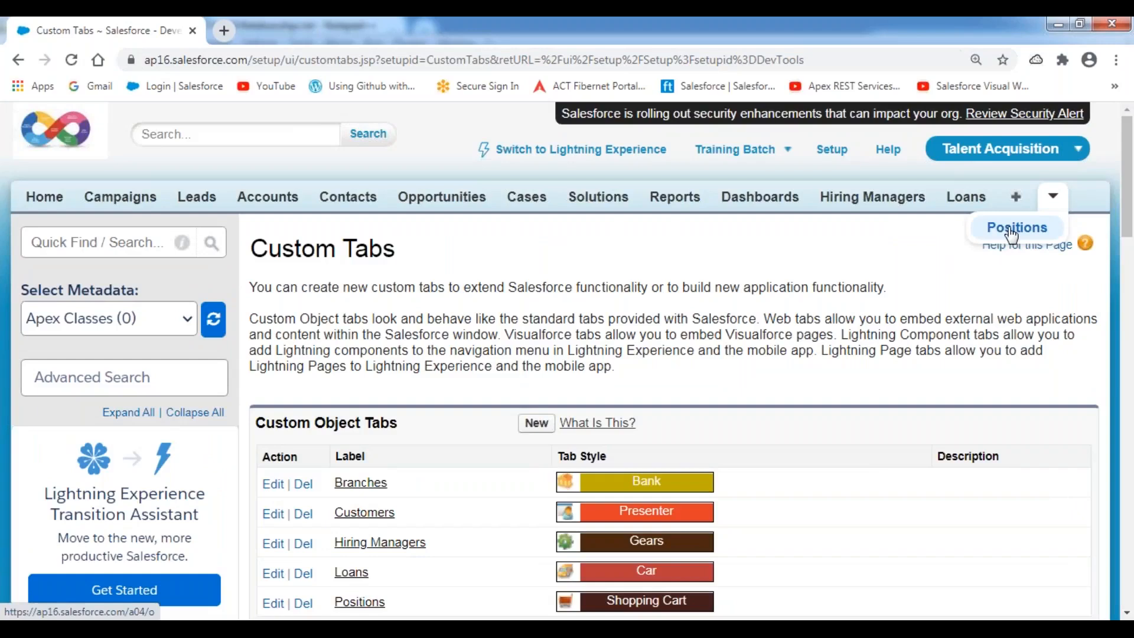
click(1016, 199)
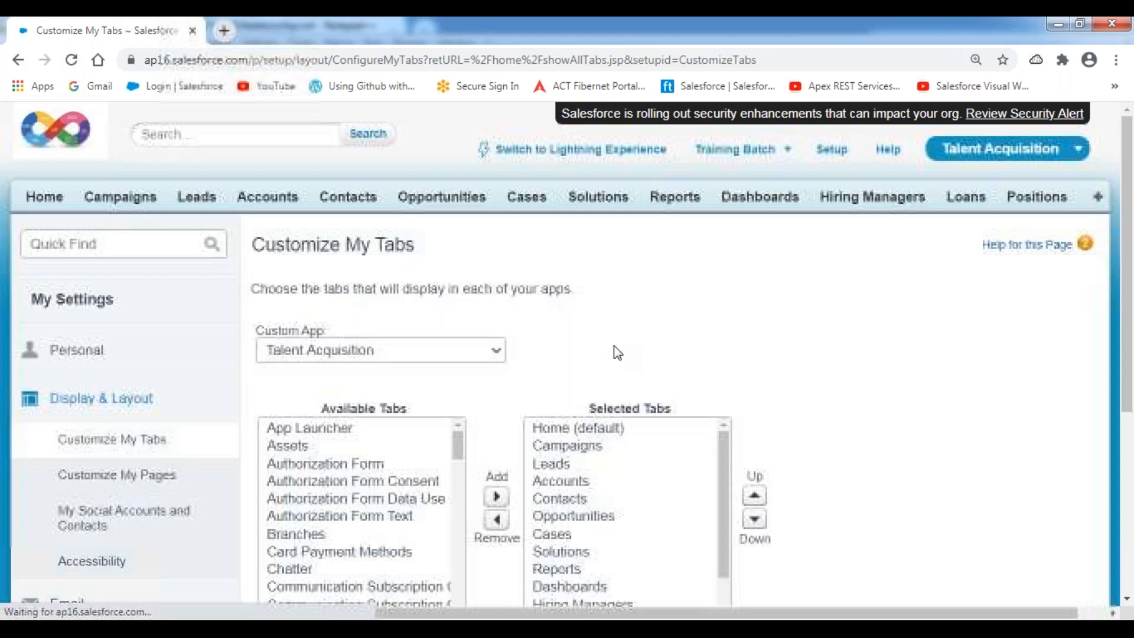
scroll(615, 348, down, 4)
click(570, 344)
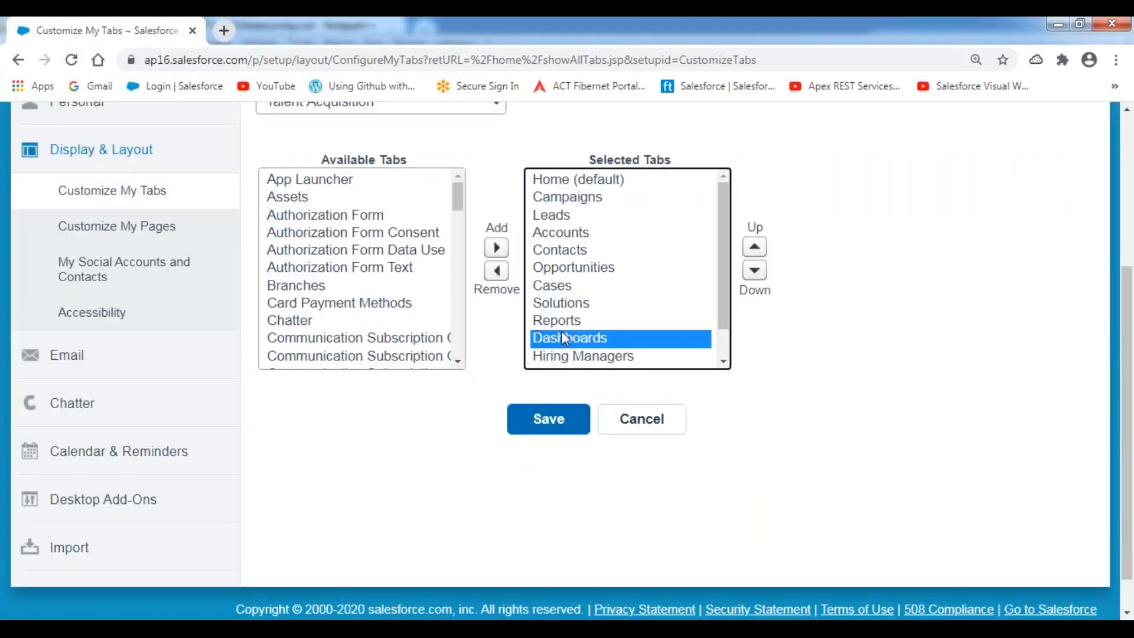
shift+click(559, 326)
scroll(611, 346, down, 1)
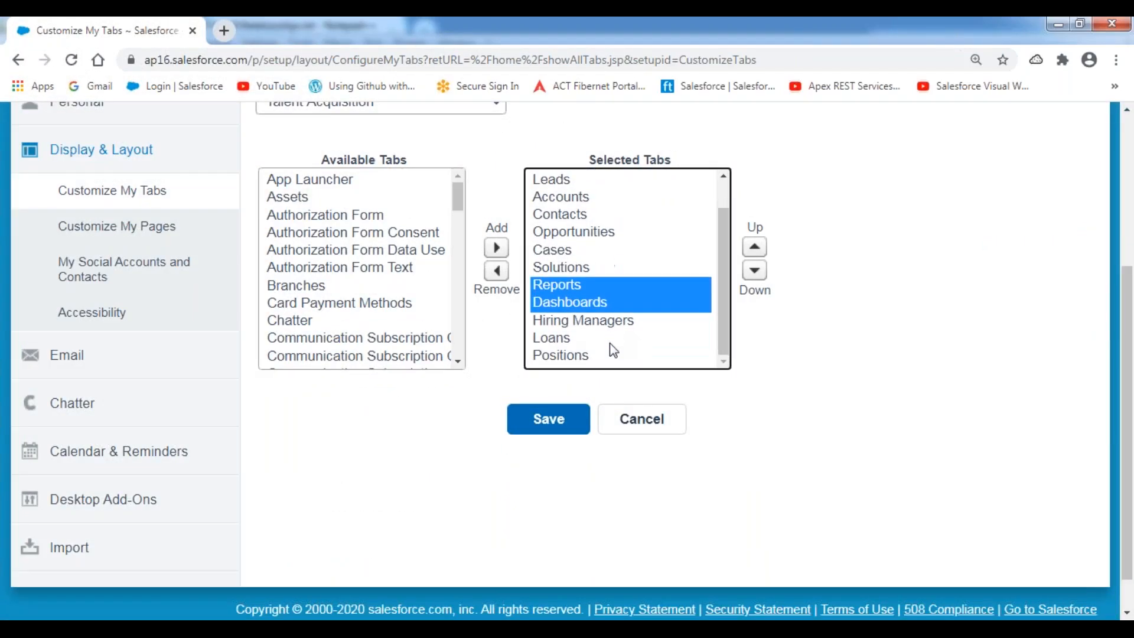
ctrl+click(568, 341)
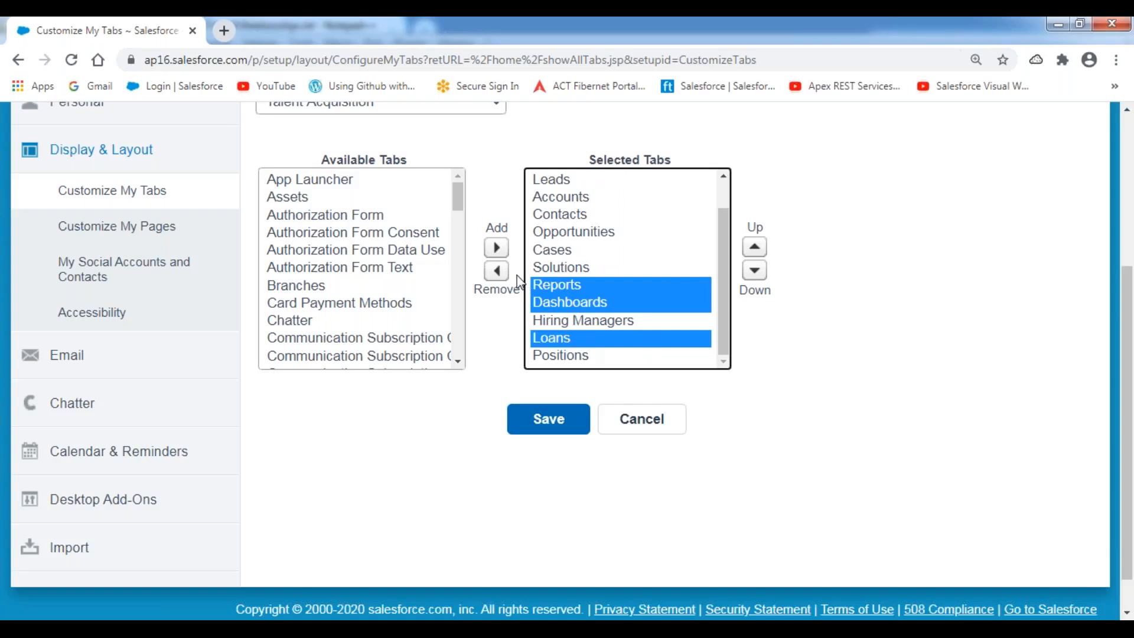
click(497, 271)
click(547, 426)
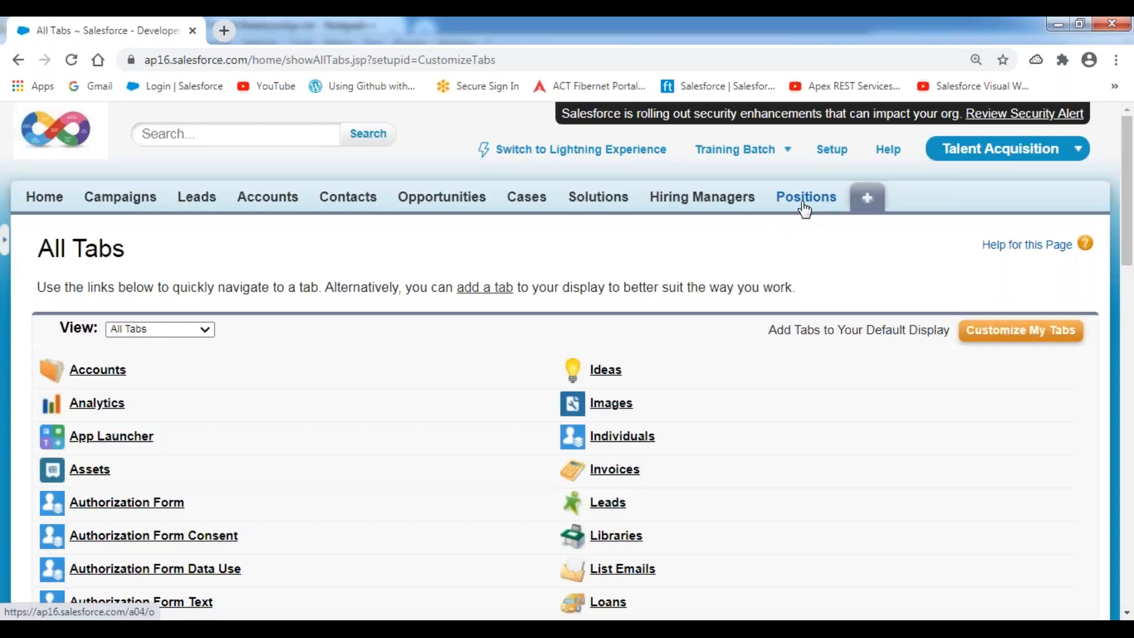
Open the Positions tab and start a new, blank Position record.
click(804, 204)
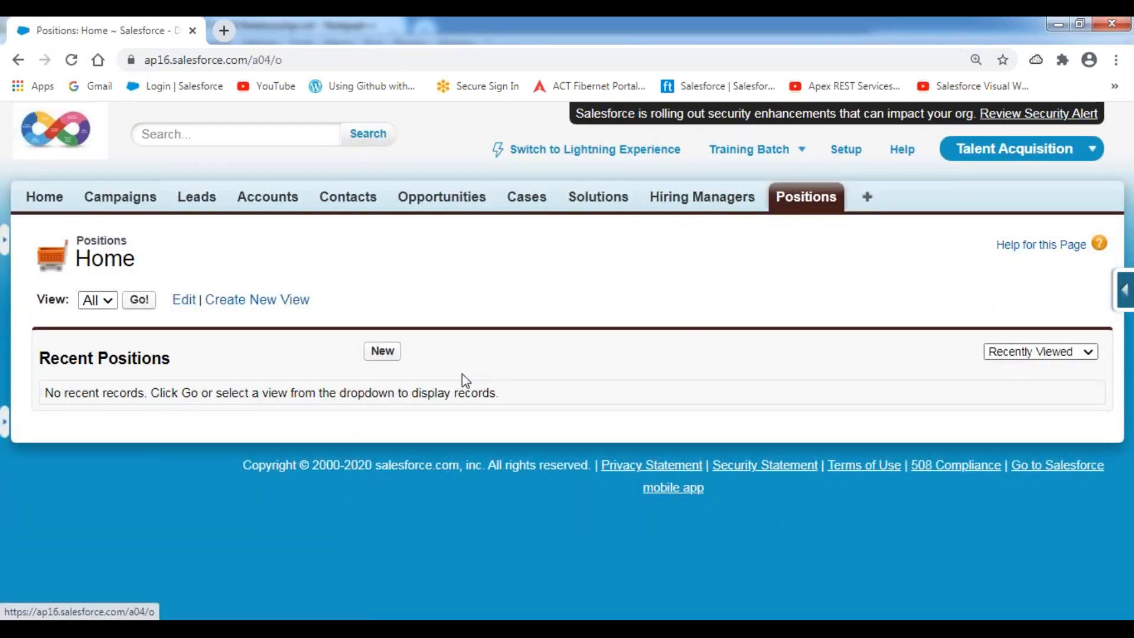
click(382, 352)
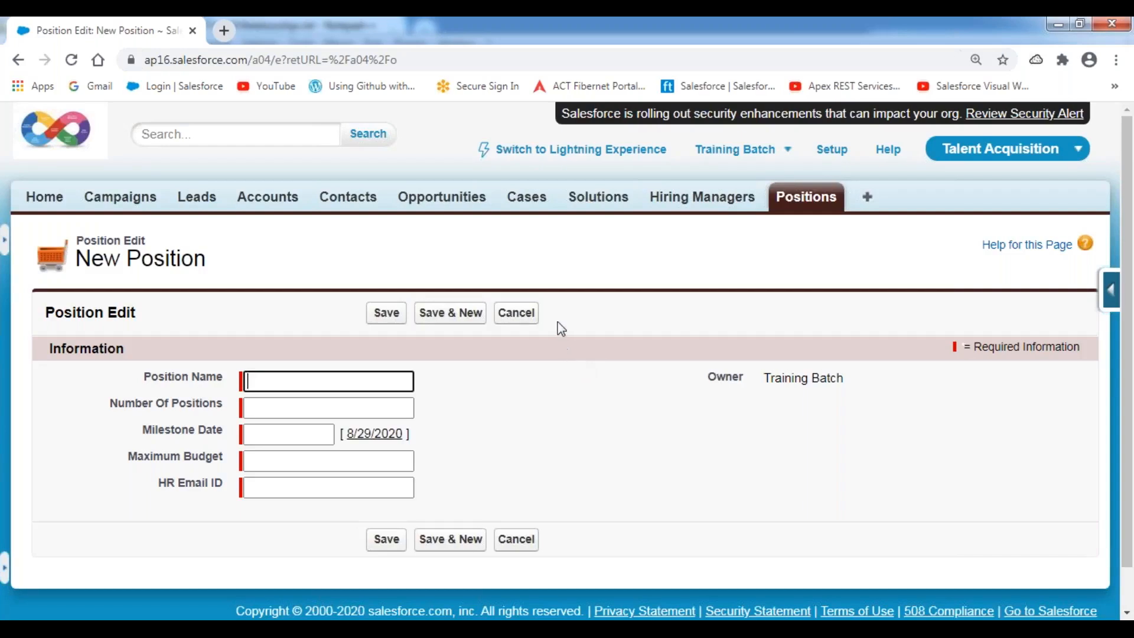
scroll(517, 273, down, 1)
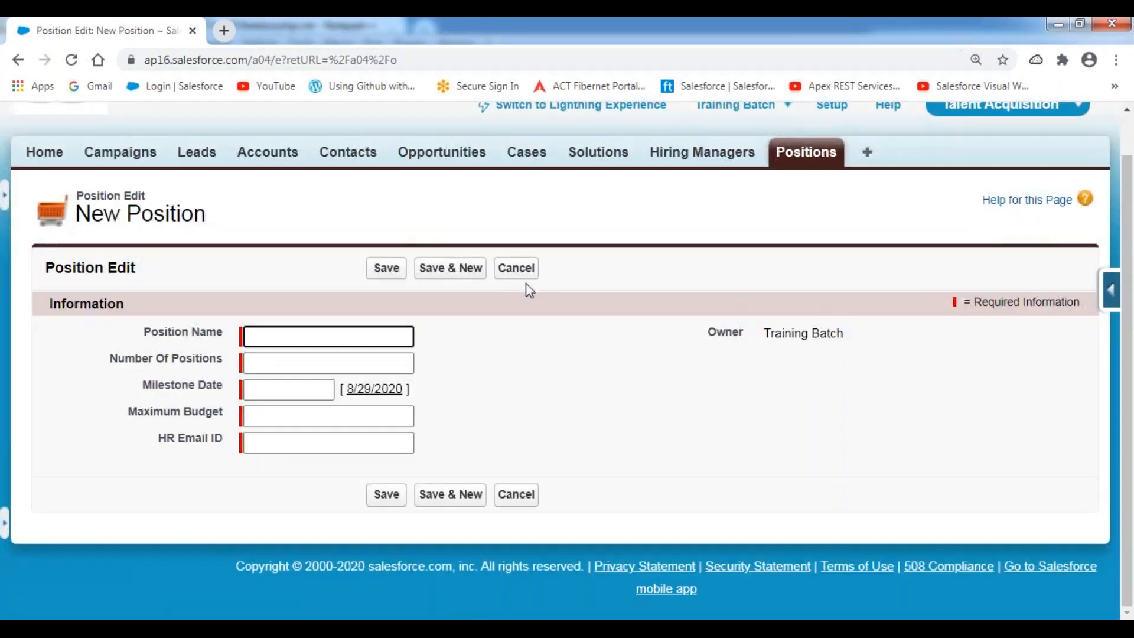
Open the Position page layout editor through the quick access menu's Edit Layout.
click(1113, 296)
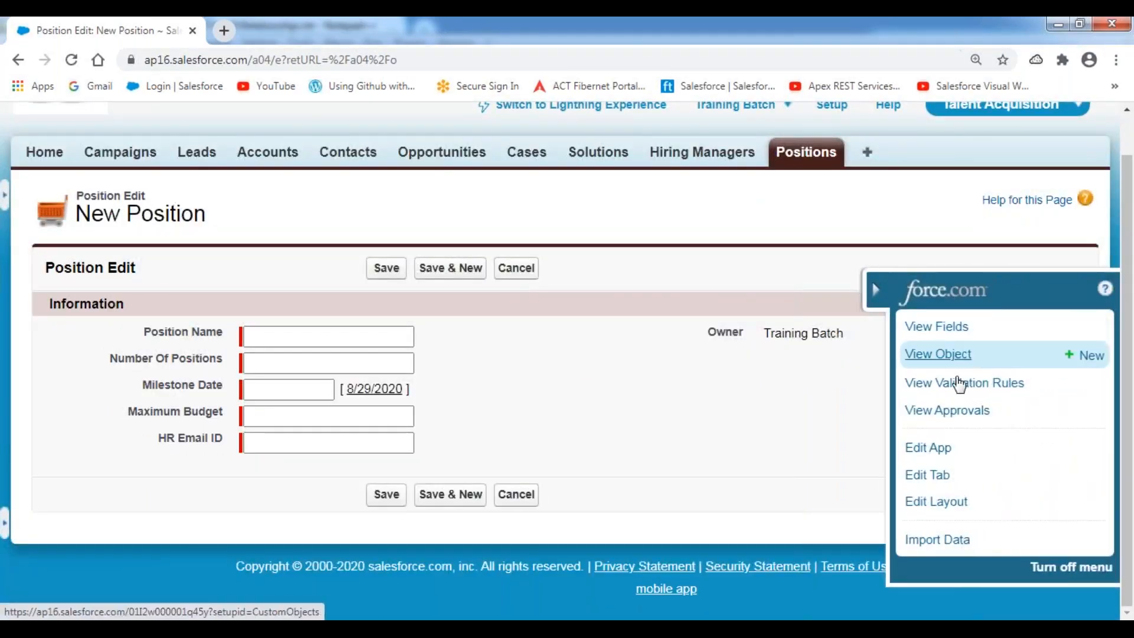
click(938, 503)
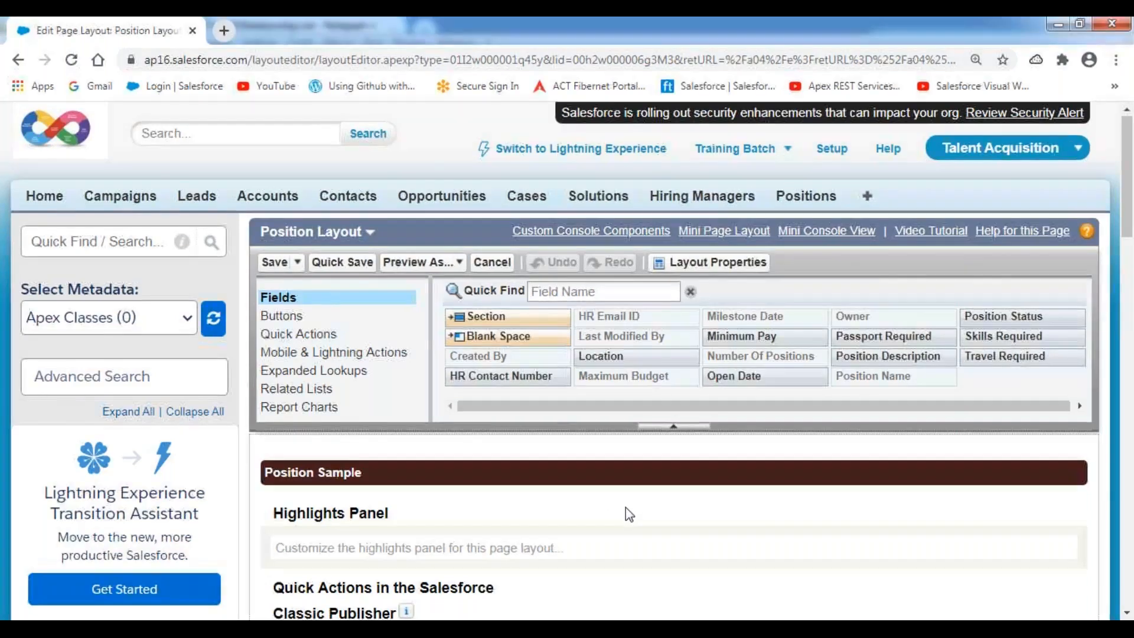
scroll(626, 508, down, 10)
scroll(635, 506, down, 3)
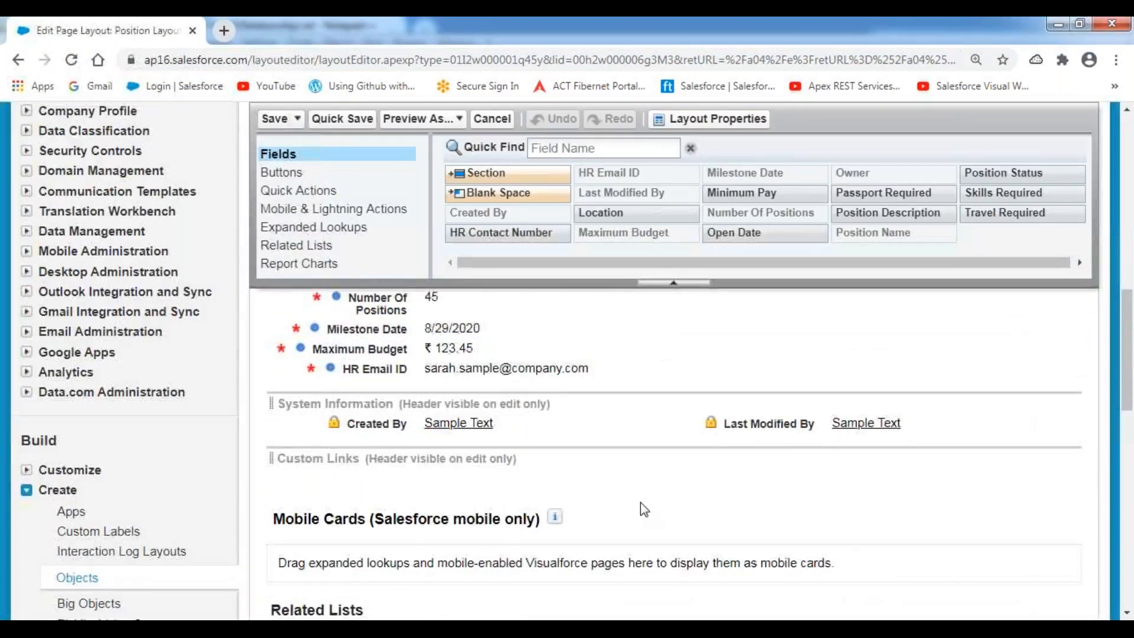
scroll(641, 506, up, 1)
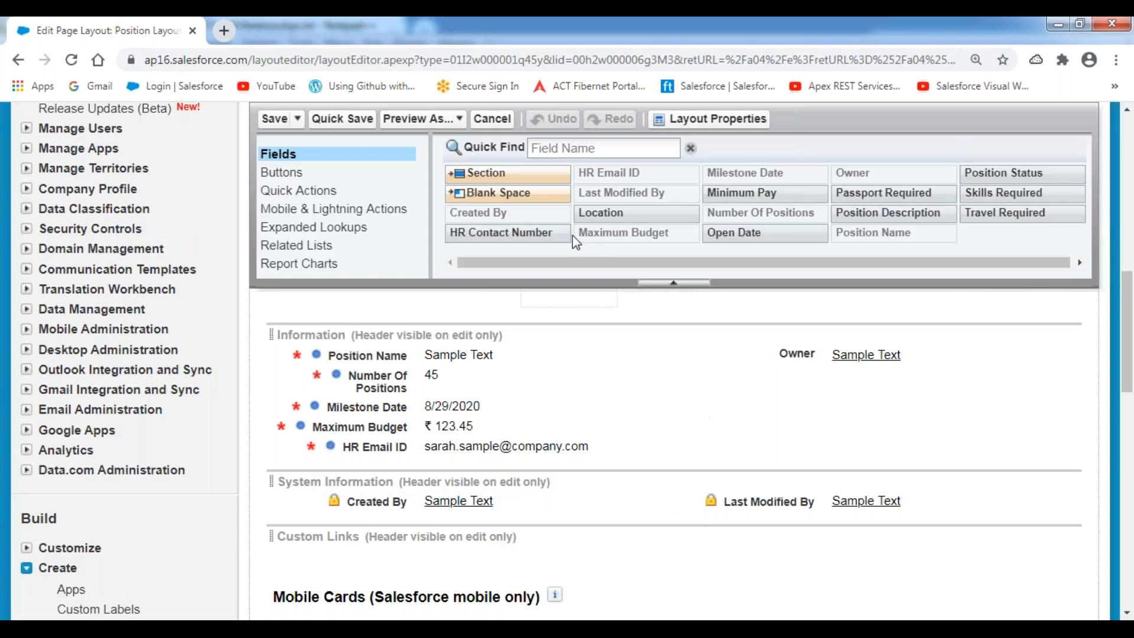
Add a Milestone Details section below Information holding Open Date and Milestone Date.
drag(520, 172, 391, 456)
drag(600, 274, 500, 278)
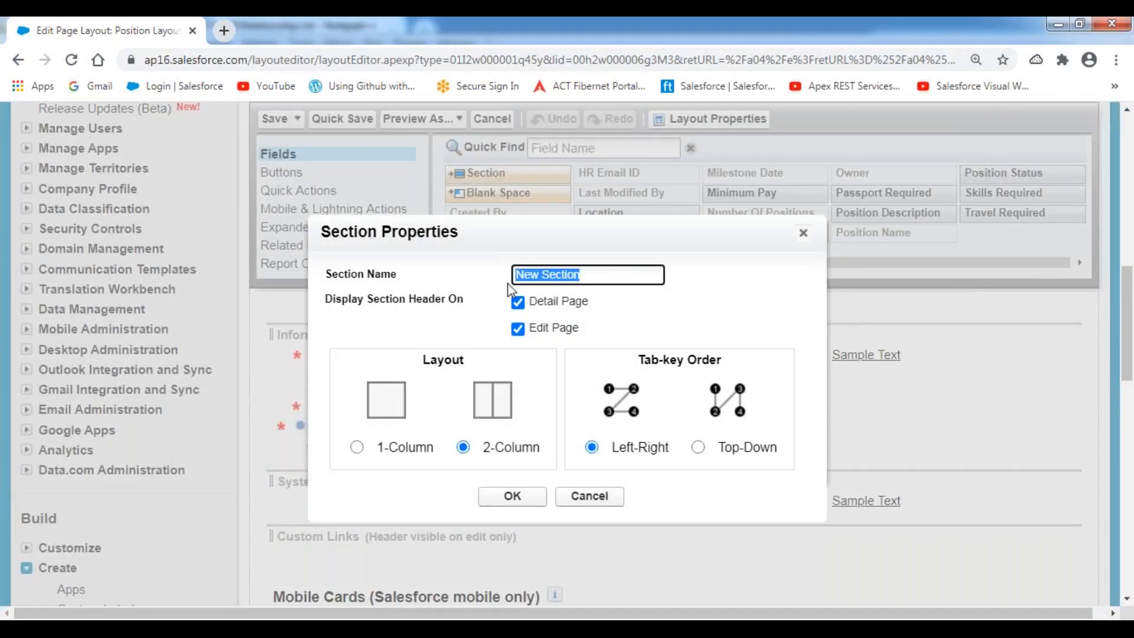
text(Mi)
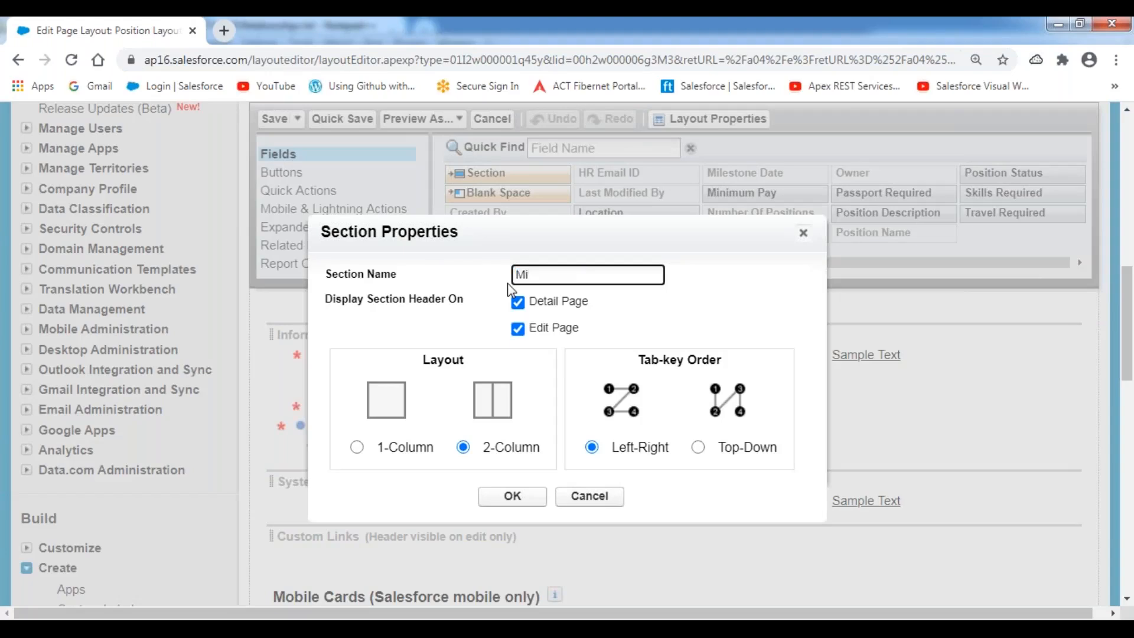
text(lestone Details)
click(506, 503)
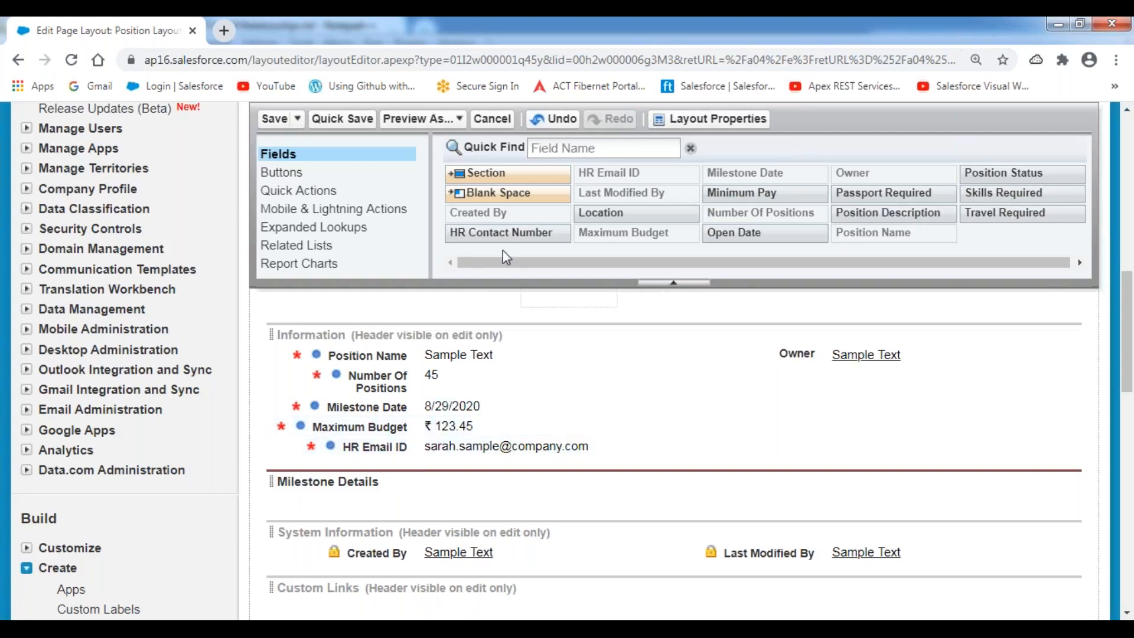
mouse_move(734, 232)
mouse_down()
mouse_move(778, 234)
mouse_move(600, 353)
mouse_move(484, 471)
mouse_move(484, 507)
mouse_up()
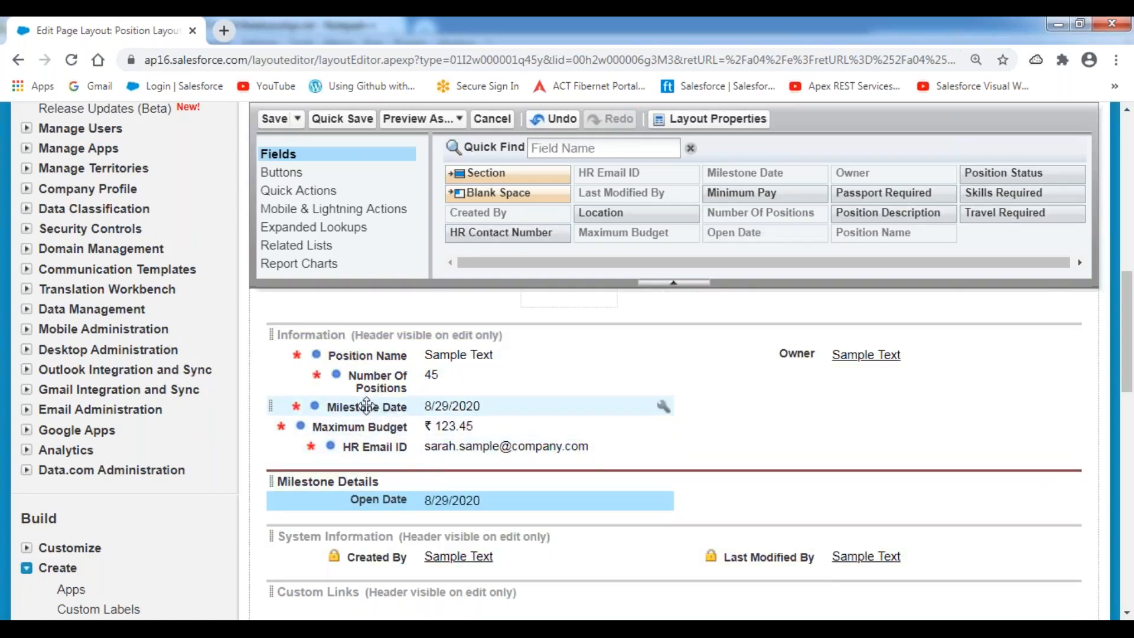
drag(366, 407, 838, 481)
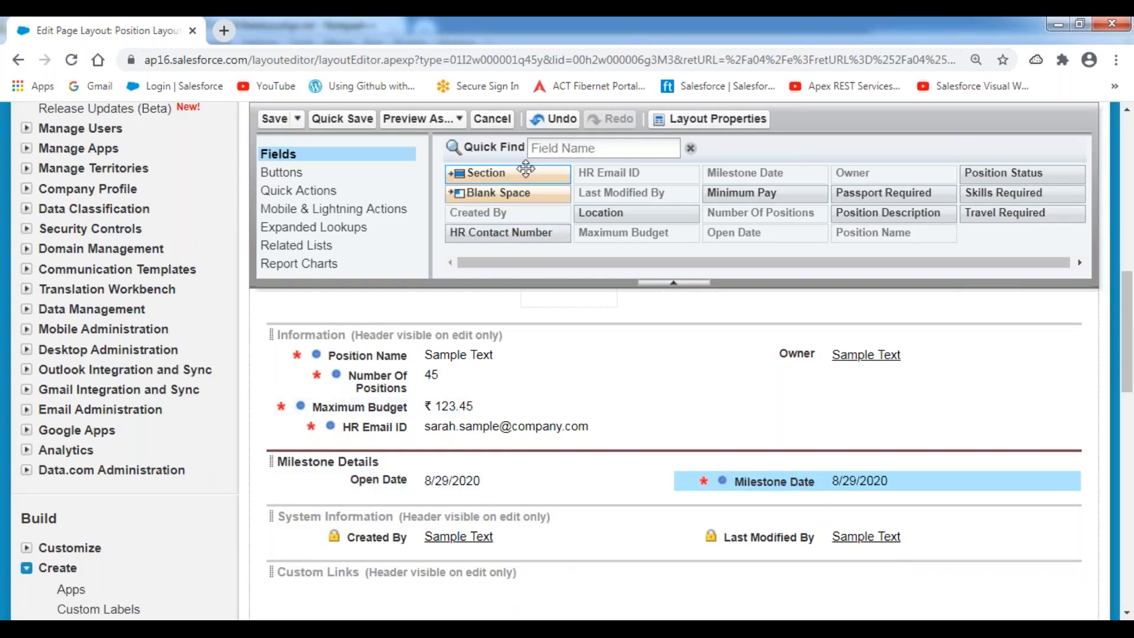
drag(526, 174, 366, 492)
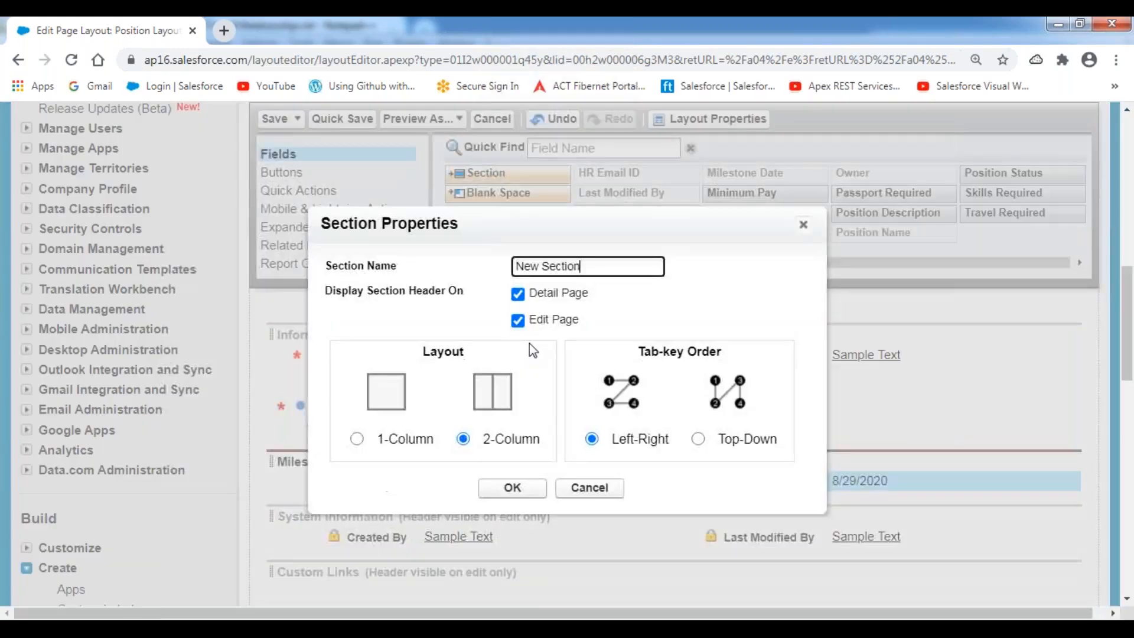
Name the new section Compensation Details and place Minimum Pay and Maximum Budget side by side.
triple_click(589, 267)
text(Compensation Details)
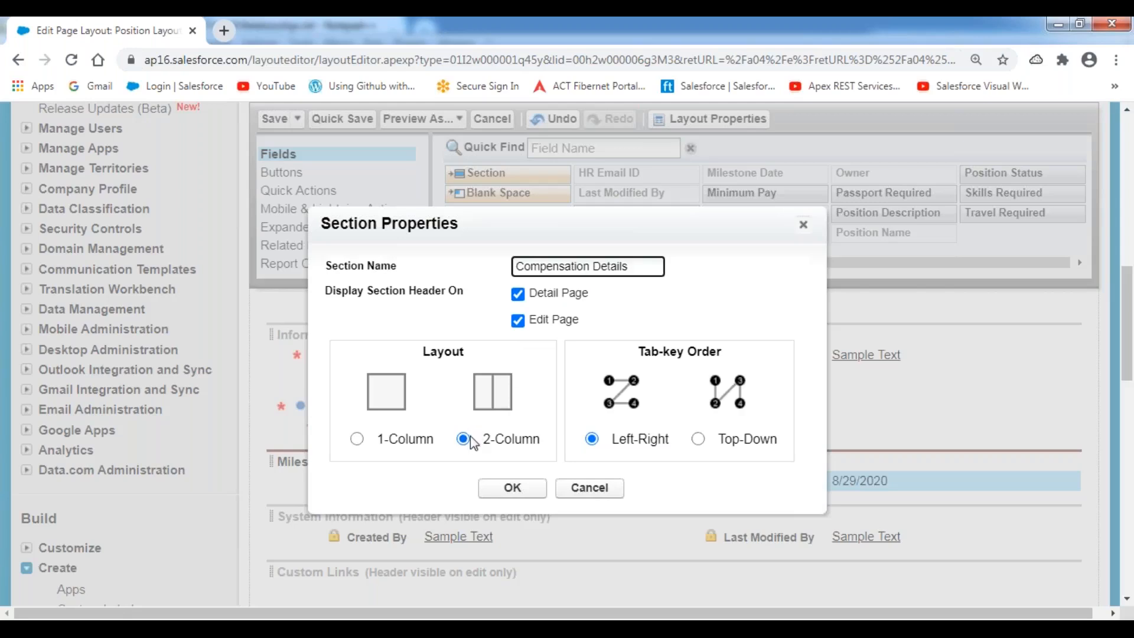
click(512, 487)
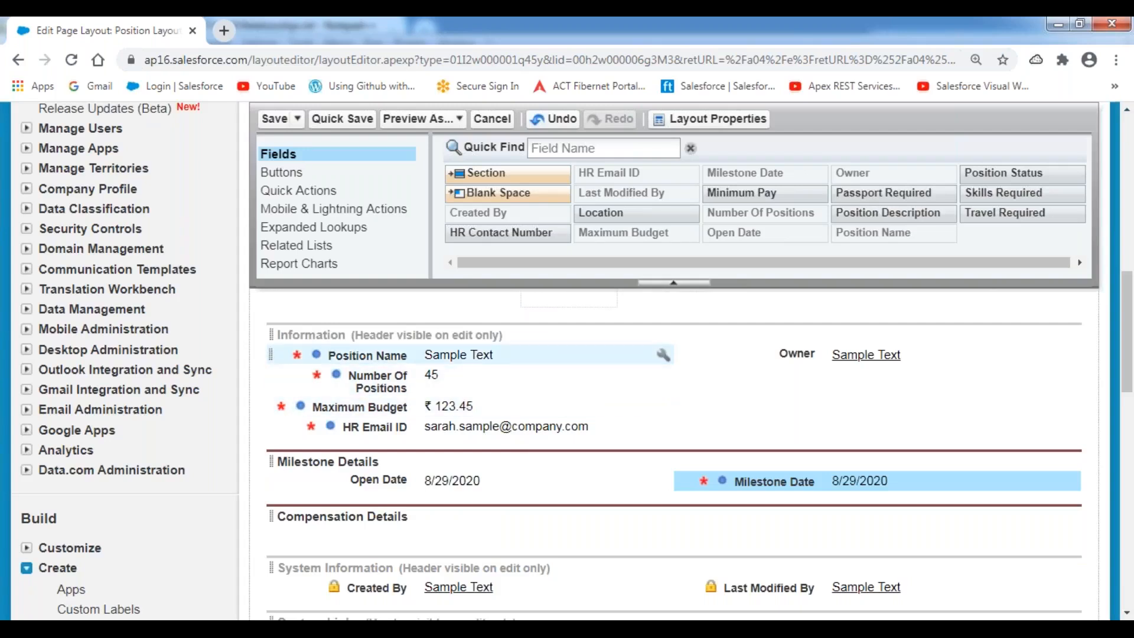
mouse_move(769, 192)
mouse_down()
mouse_move(418, 480)
mouse_move(408, 542)
mouse_move(391, 535)
mouse_up()
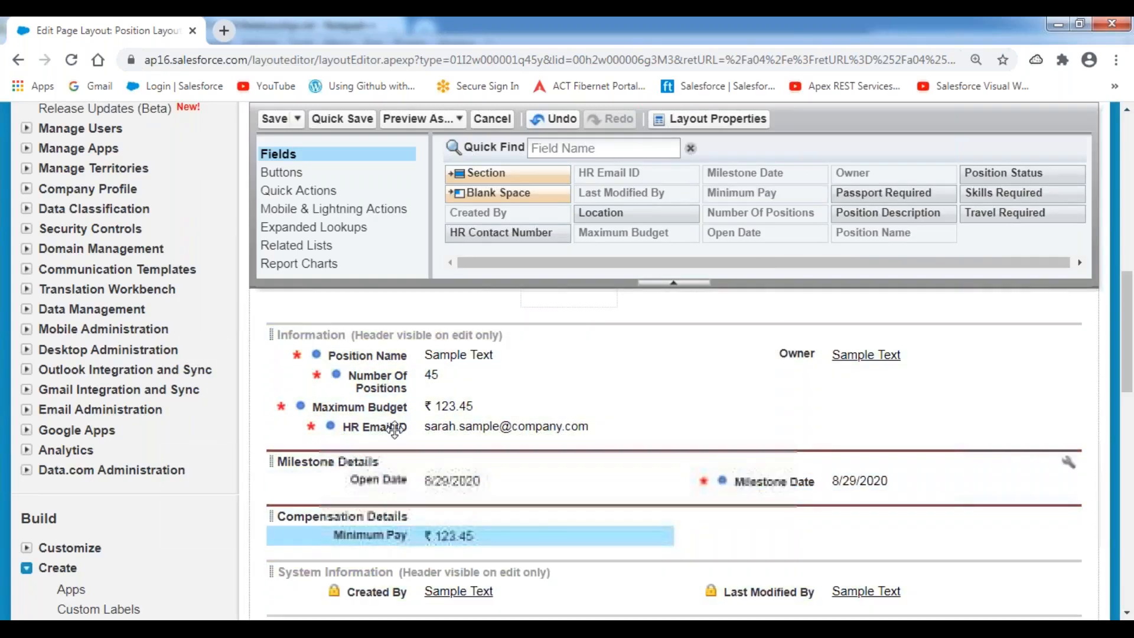
drag(384, 407, 799, 520)
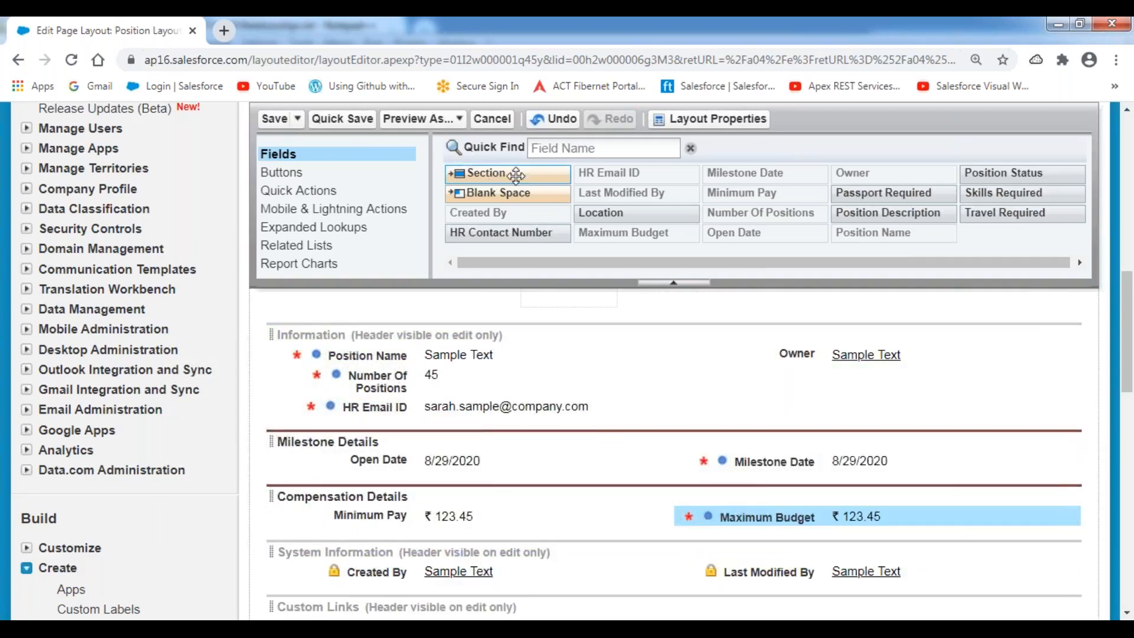
drag(518, 175, 402, 539)
Create a new layout section named Additional Information.
drag(592, 266, 502, 278)
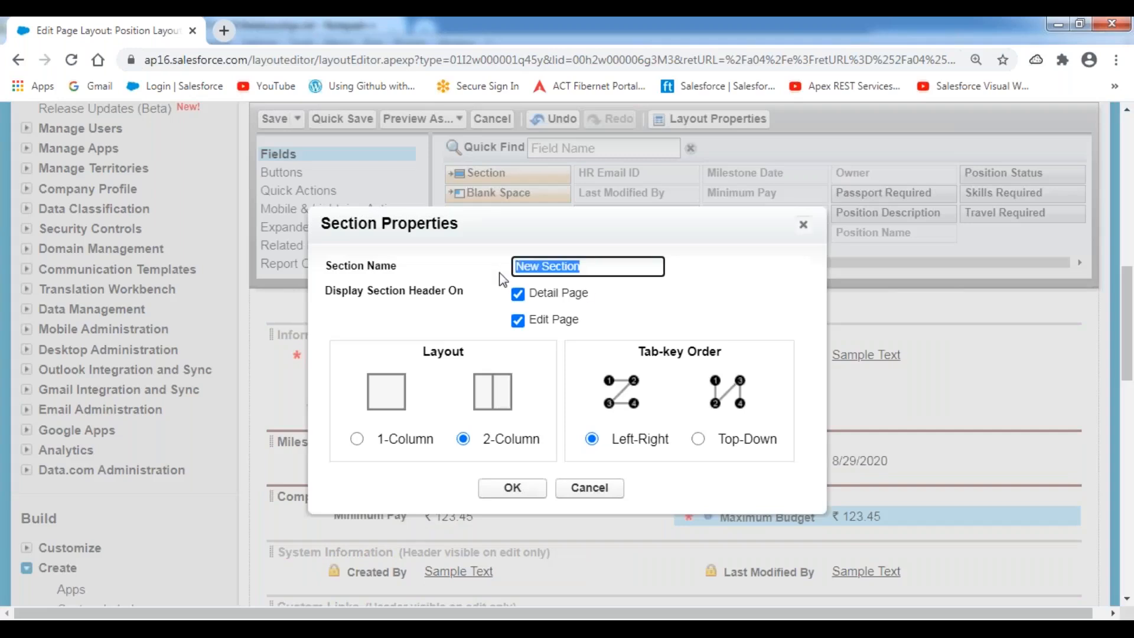
text(Addition)
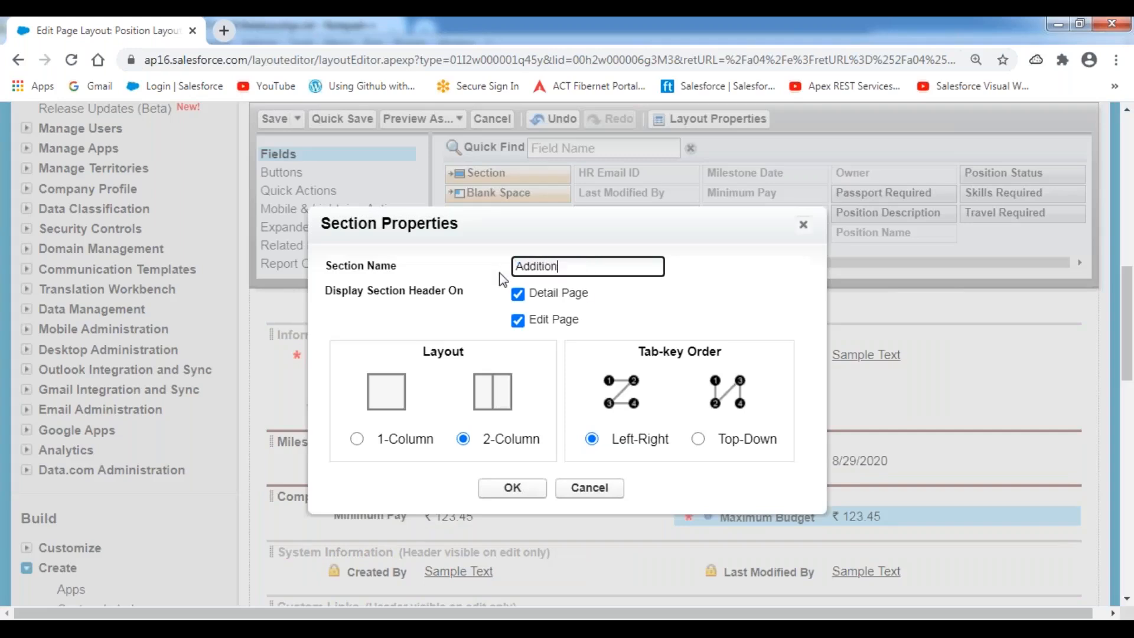
text(al Information)
click(512, 489)
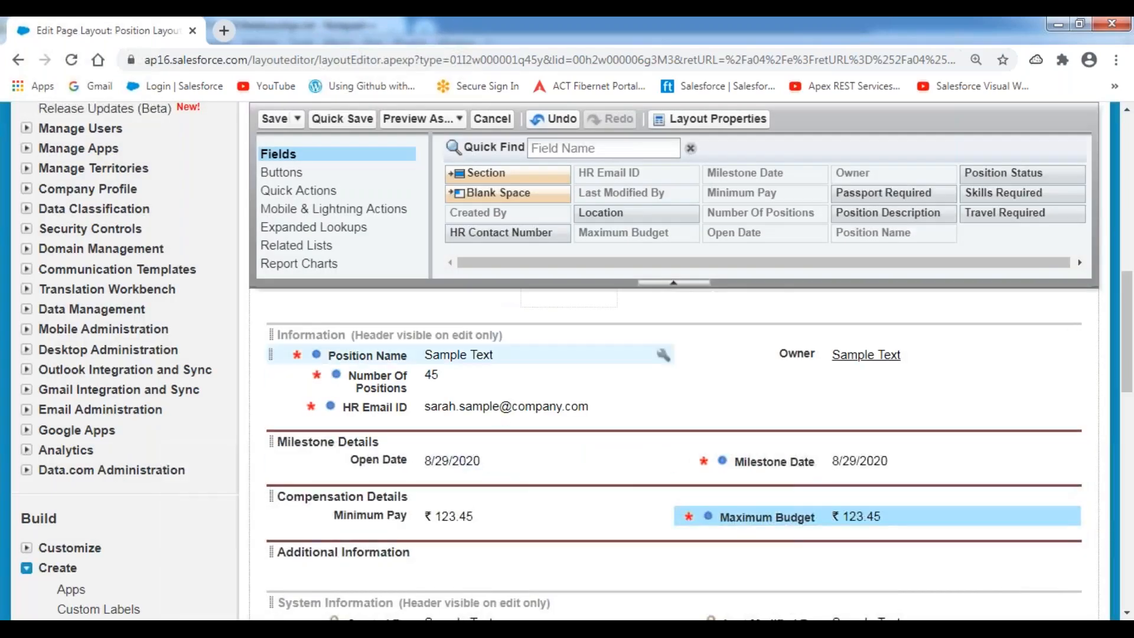
scroll(578, 396, down, 2)
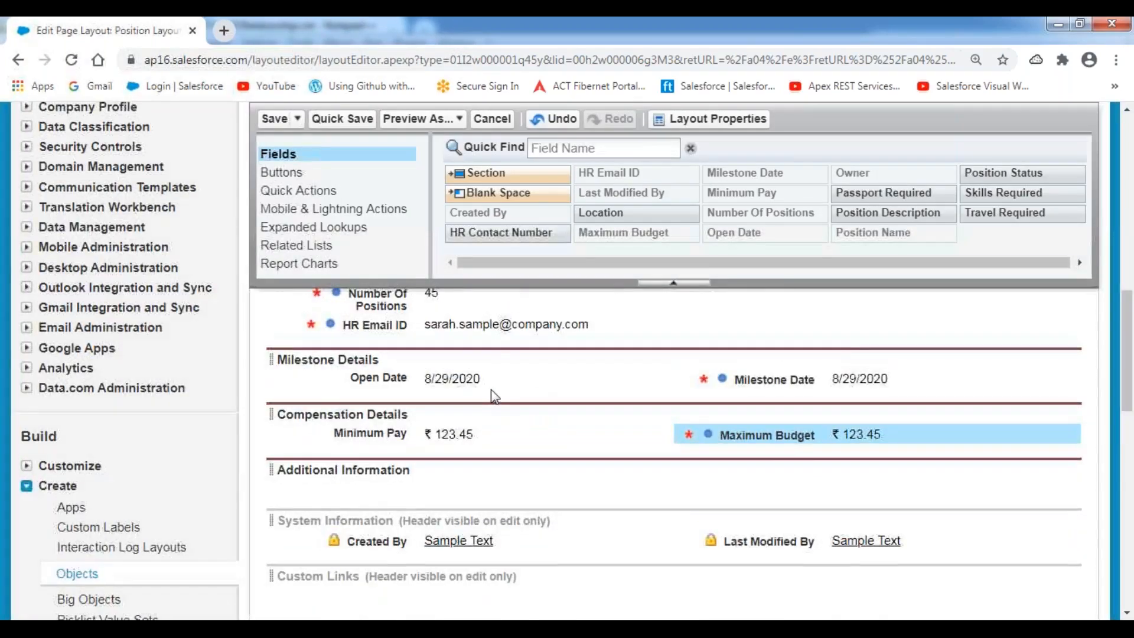
scroll(494, 393, up, 2)
Place HR Email ID, HR Contact Number, Travel Required and Passport Required in Additional Information.
drag(429, 409, 389, 574)
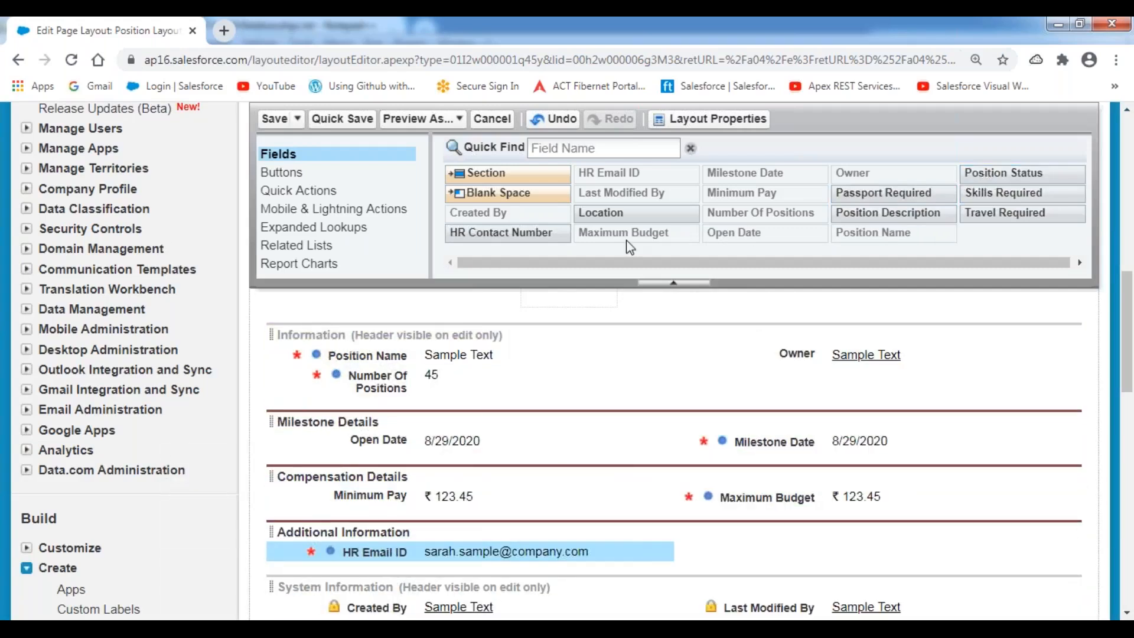
mouse_move(507, 233)
drag(507, 232, 762, 549)
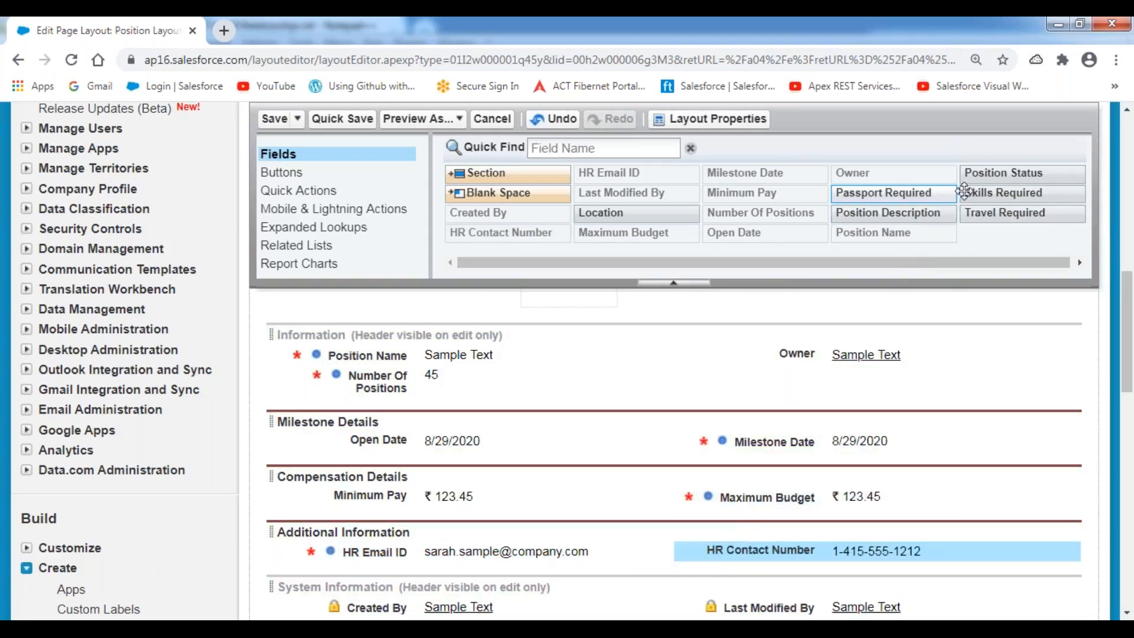
drag(997, 212, 443, 572)
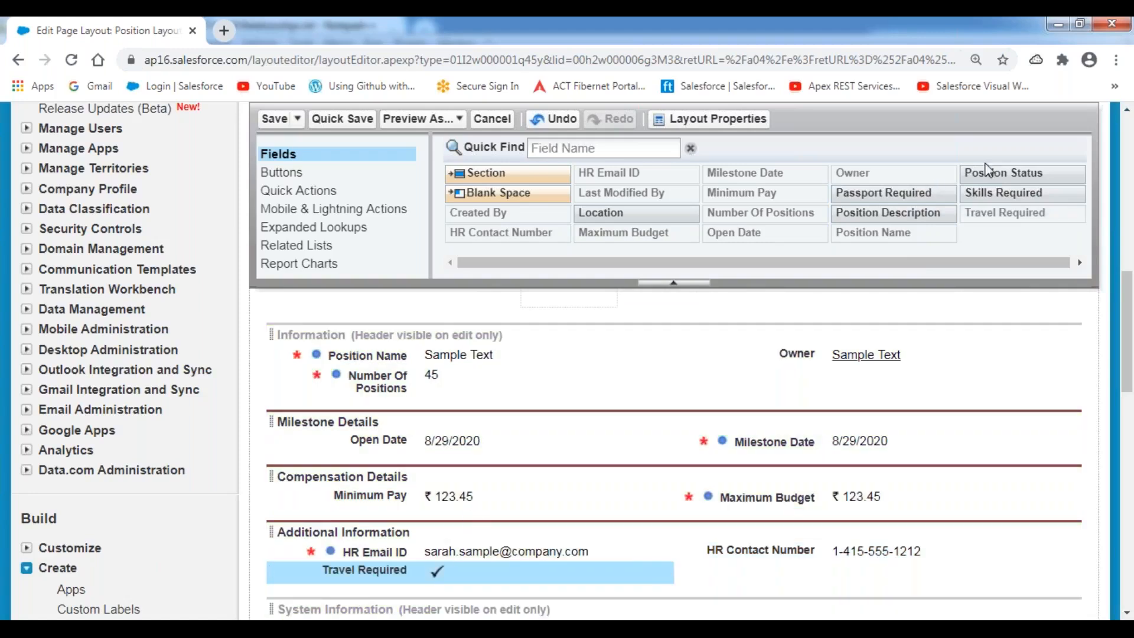
drag(889, 195, 778, 584)
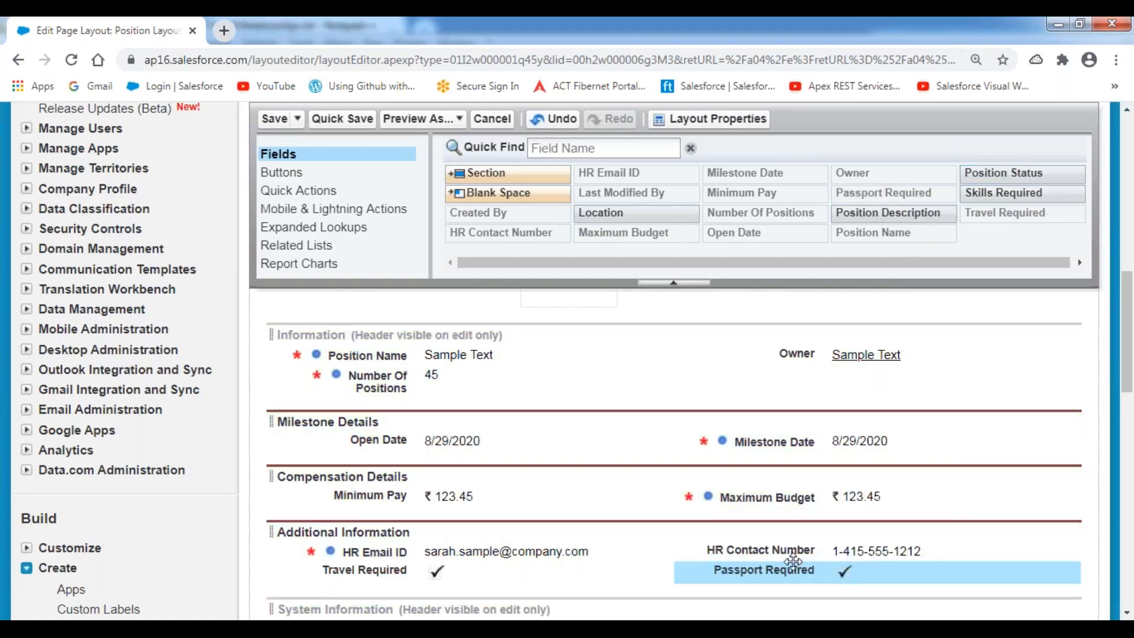
scroll(539, 430, down, 3)
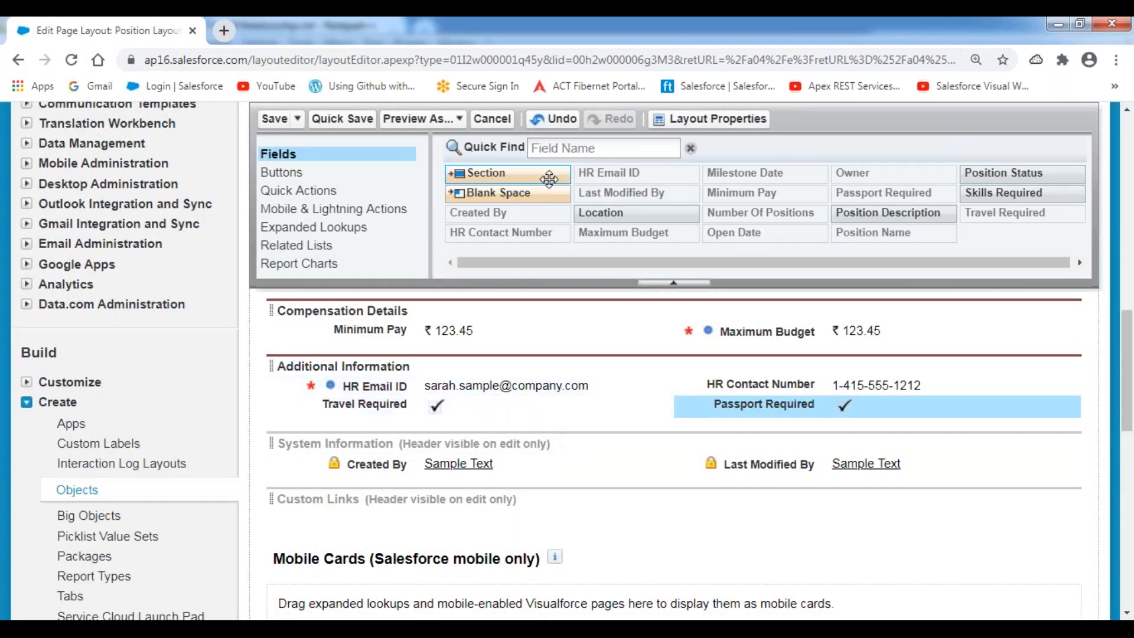
drag(490, 173, 431, 423)
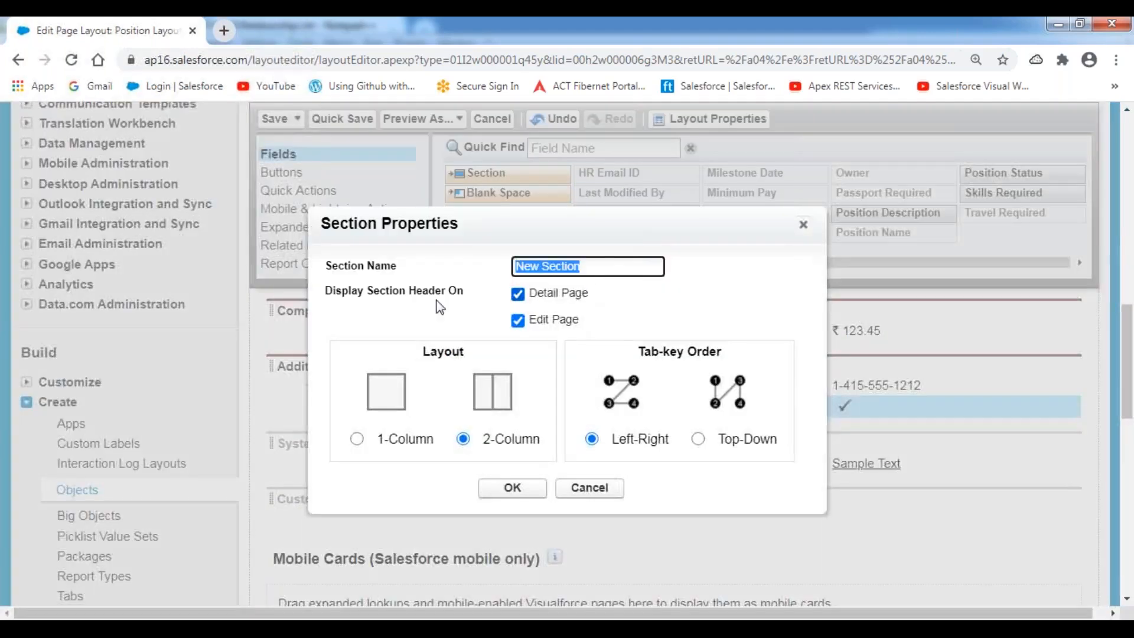
Name the section Position Description, make it 1-Column, and add Position Description and Skills Required.
text(Posoitio)
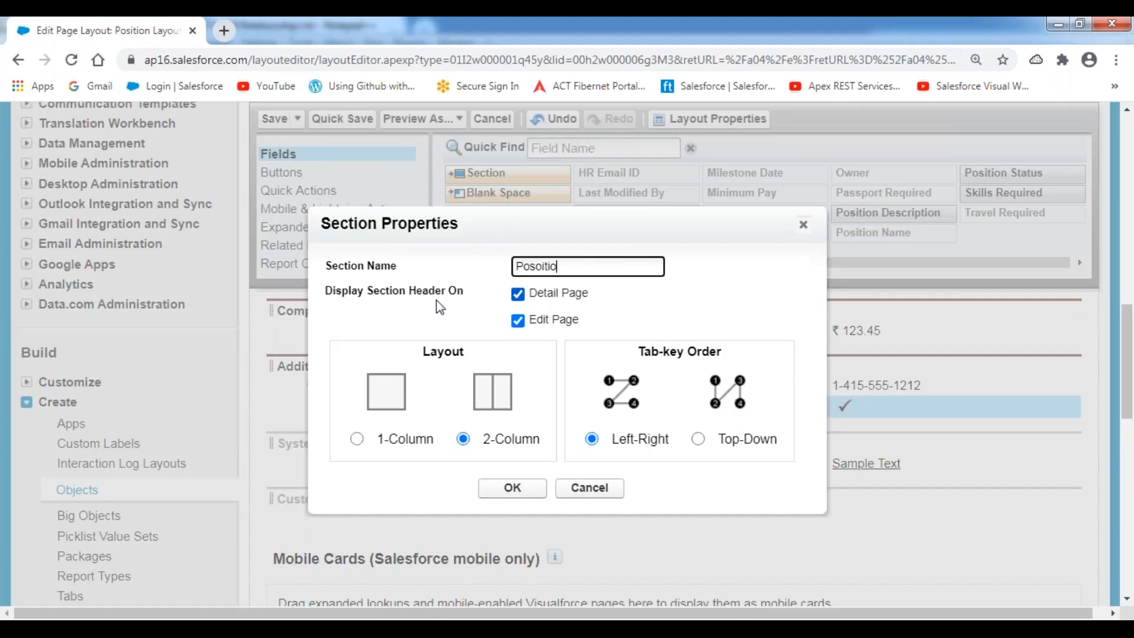
text(tion Description)
click(356, 439)
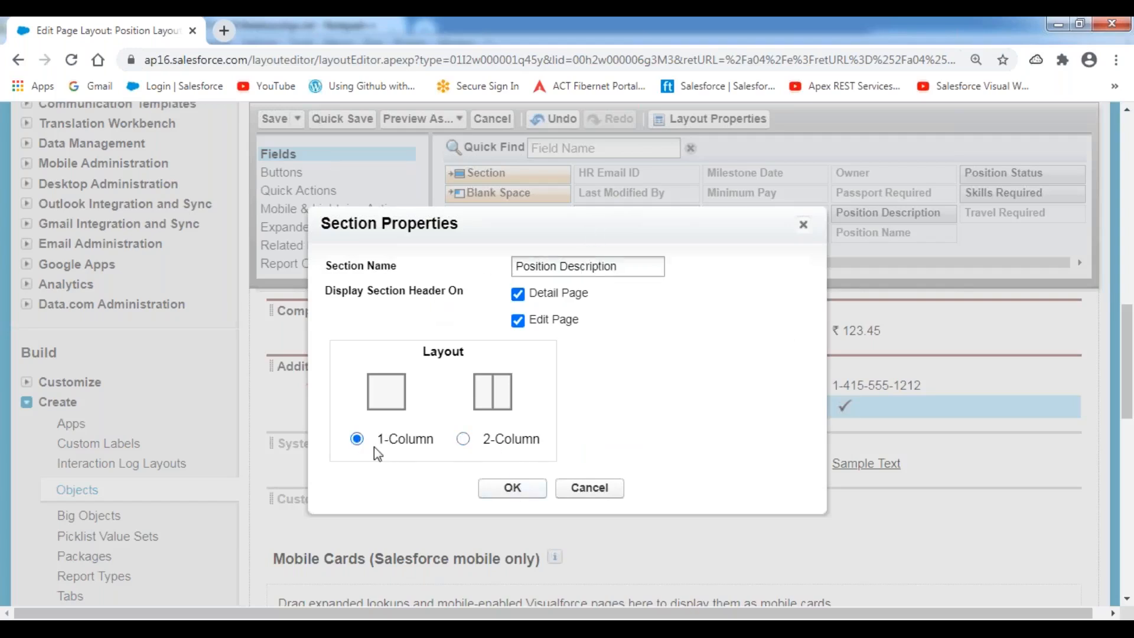
click(511, 488)
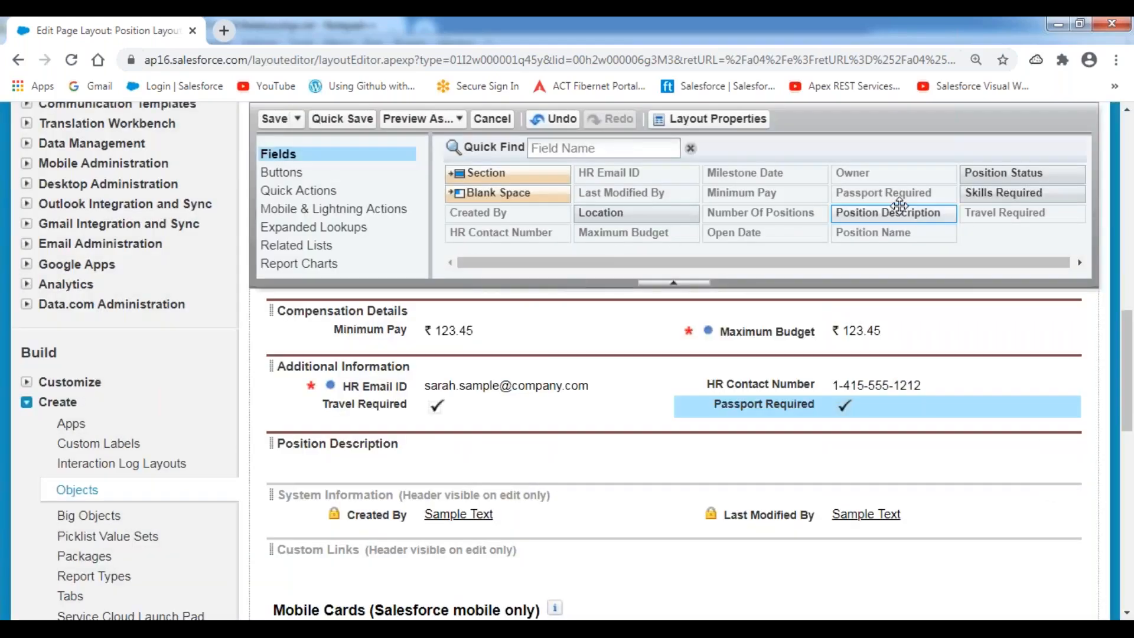
drag(920, 219, 481, 445)
drag(1004, 194, 475, 483)
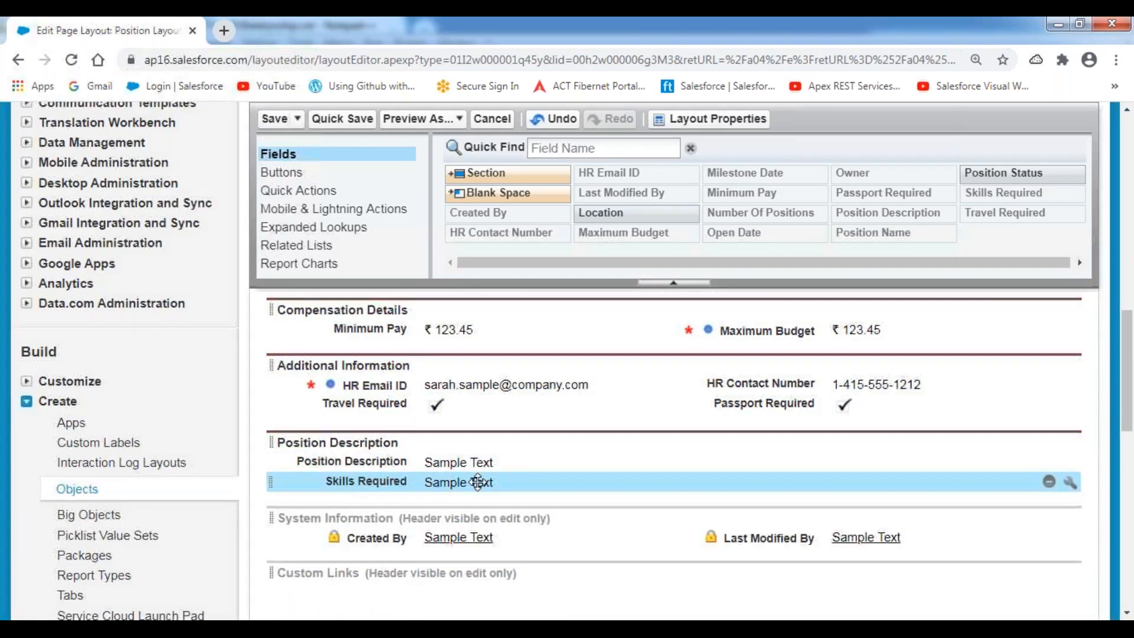
scroll(424, 435, down, 2)
Show System Information and Information headers on detail pages; add Location and Position Status to Information.
double_click(424, 435)
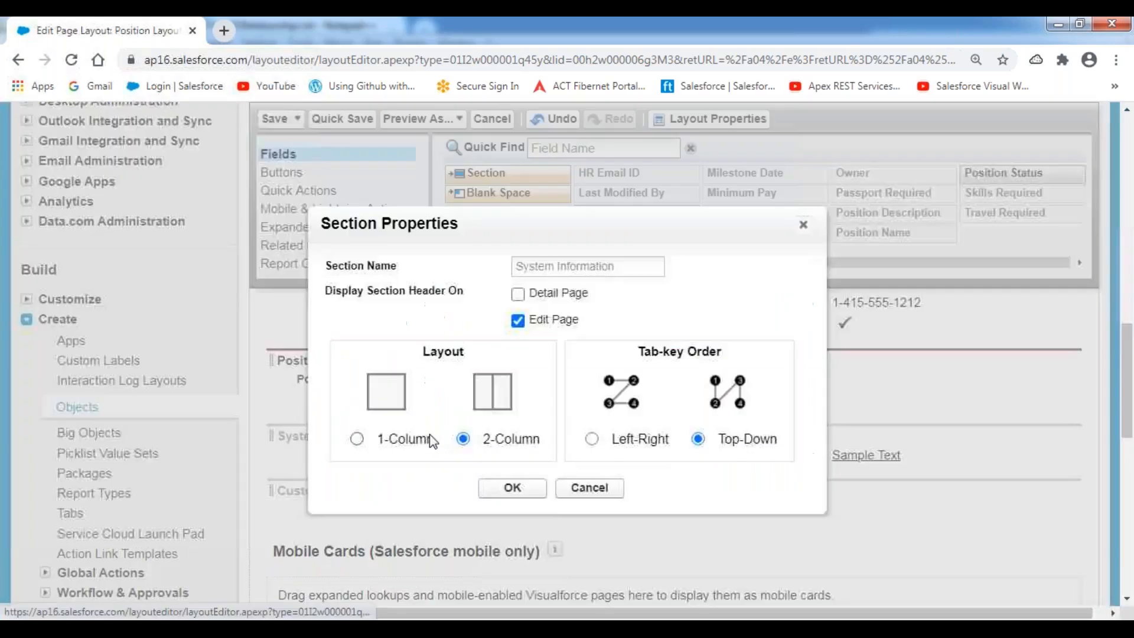
click(517, 293)
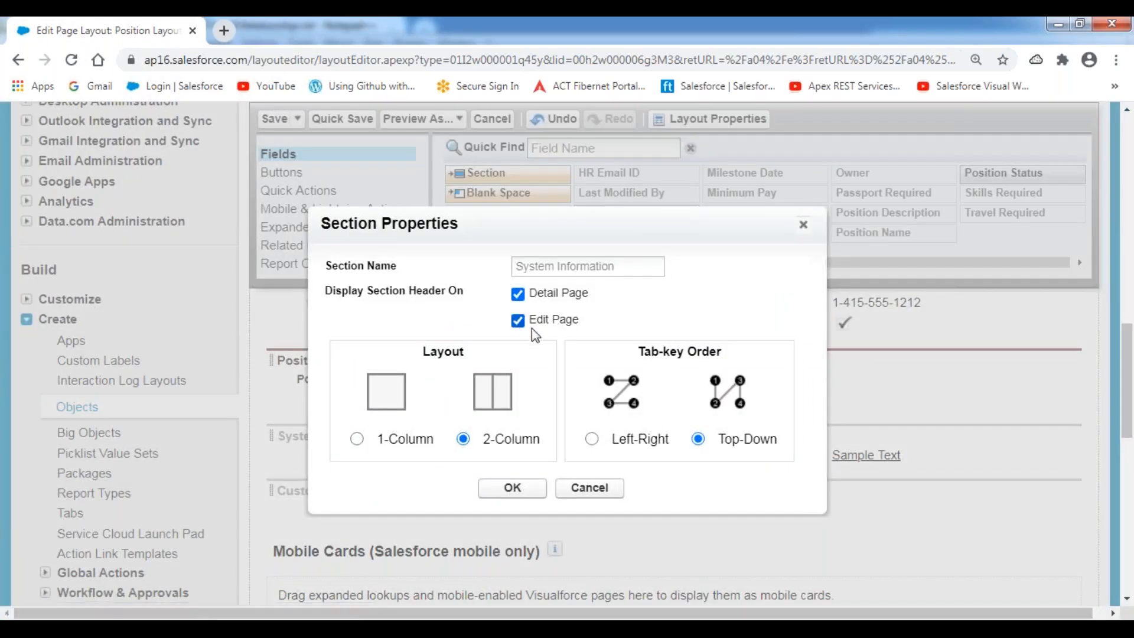
click(513, 490)
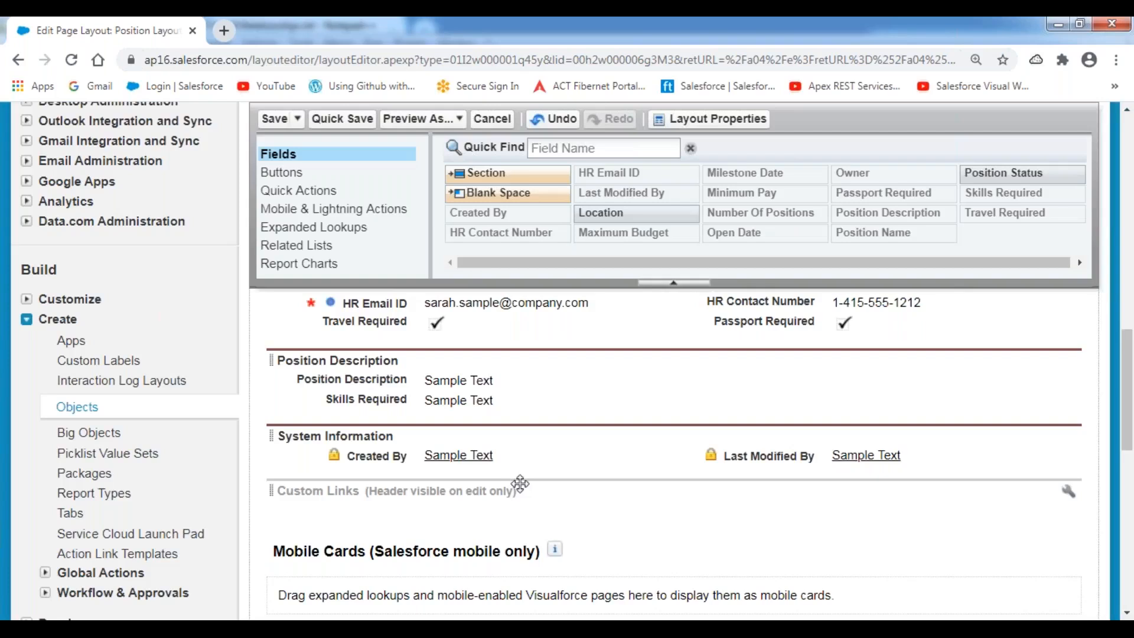
scroll(519, 482, up, 5)
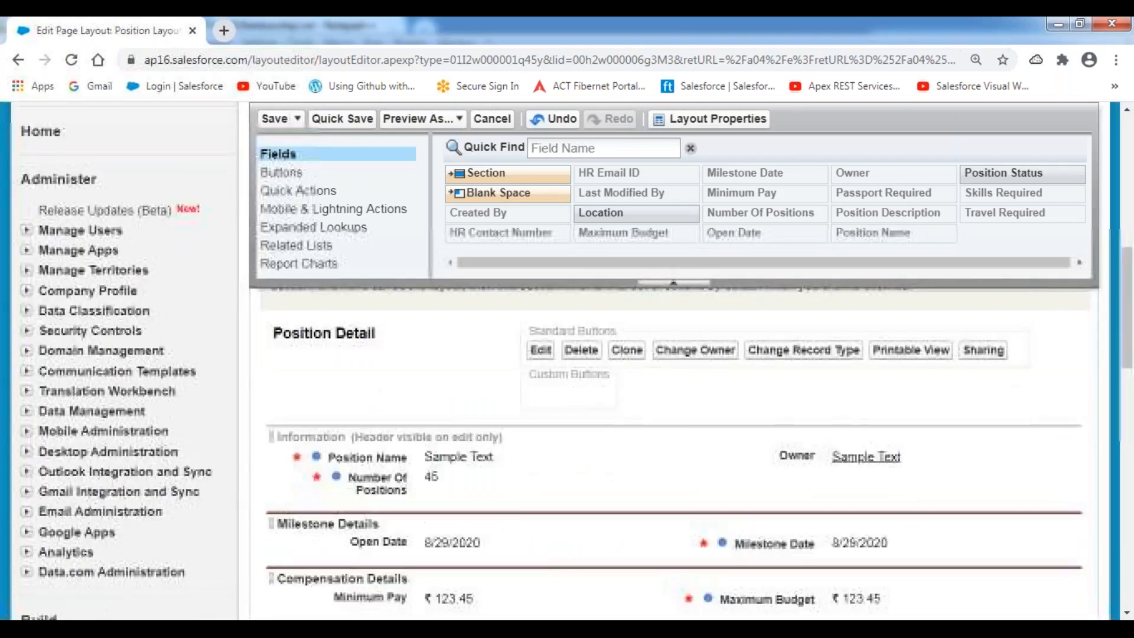
double_click(396, 416)
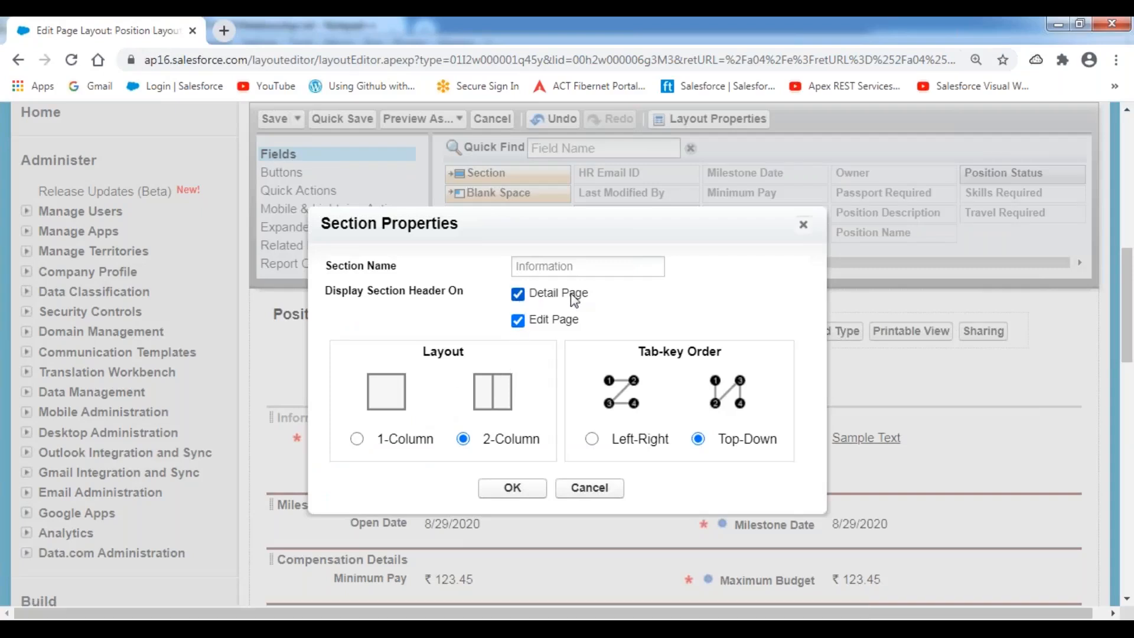
click(513, 488)
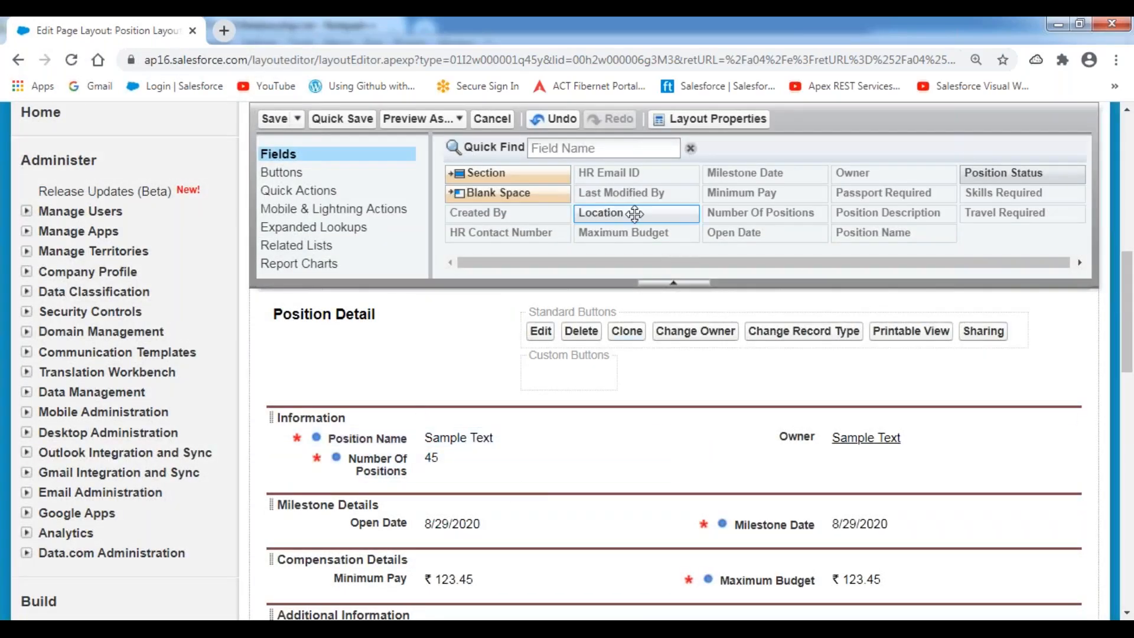
drag(640, 220, 803, 446)
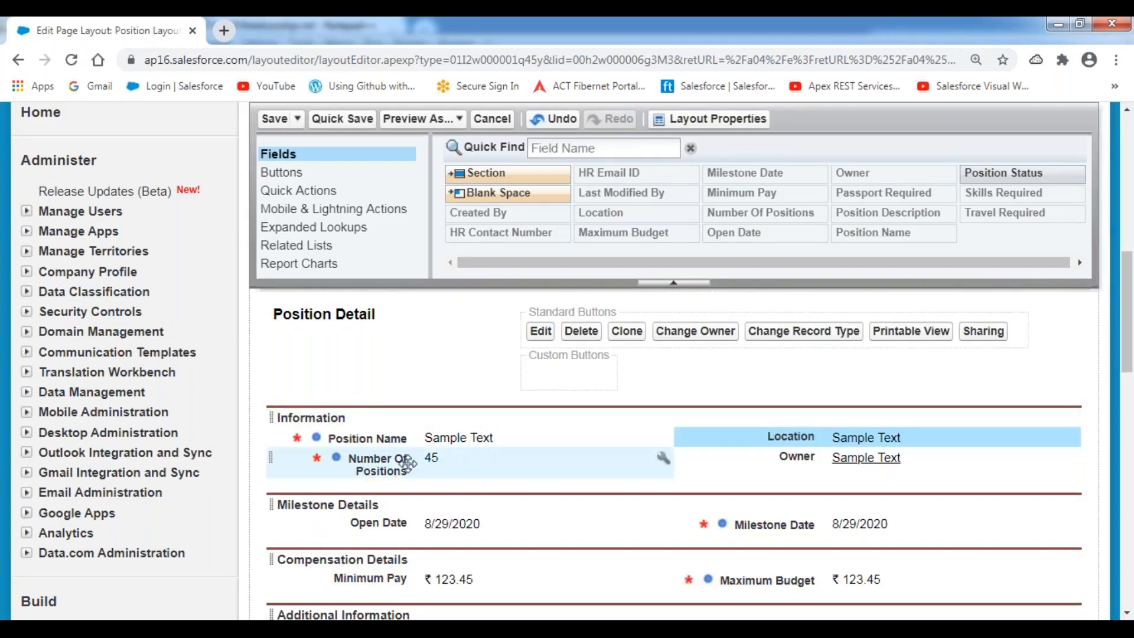
drag(1004, 172, 390, 493)
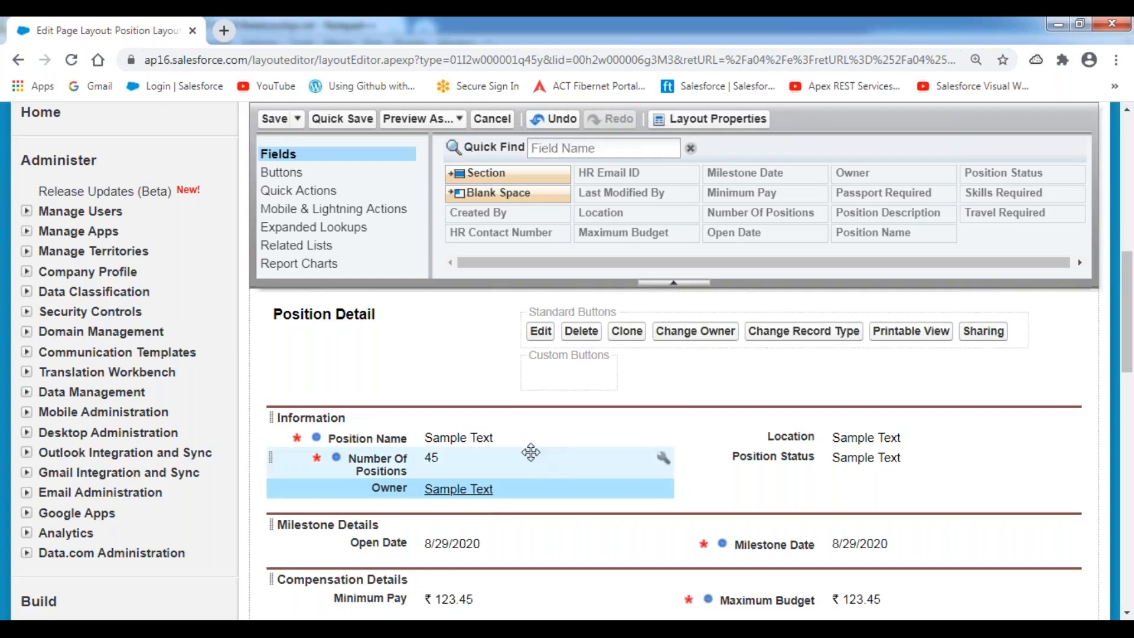
Remove the Open Activities and Activity History related lists from the Position page layout.
scroll(411, 449, down, 10)
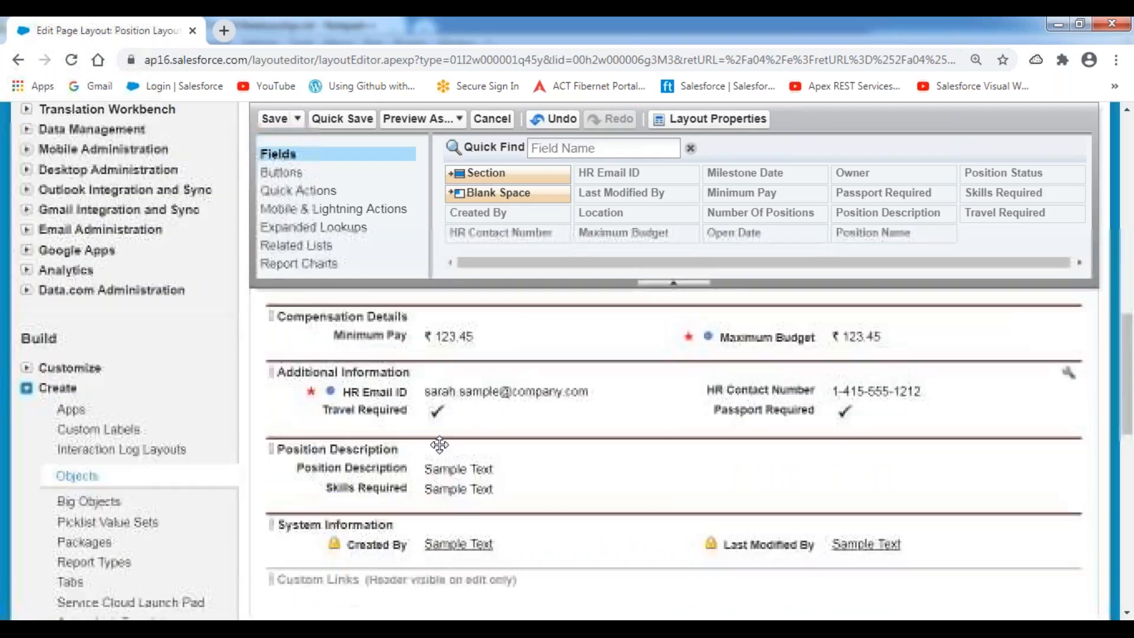
scroll(384, 378, down, 2)
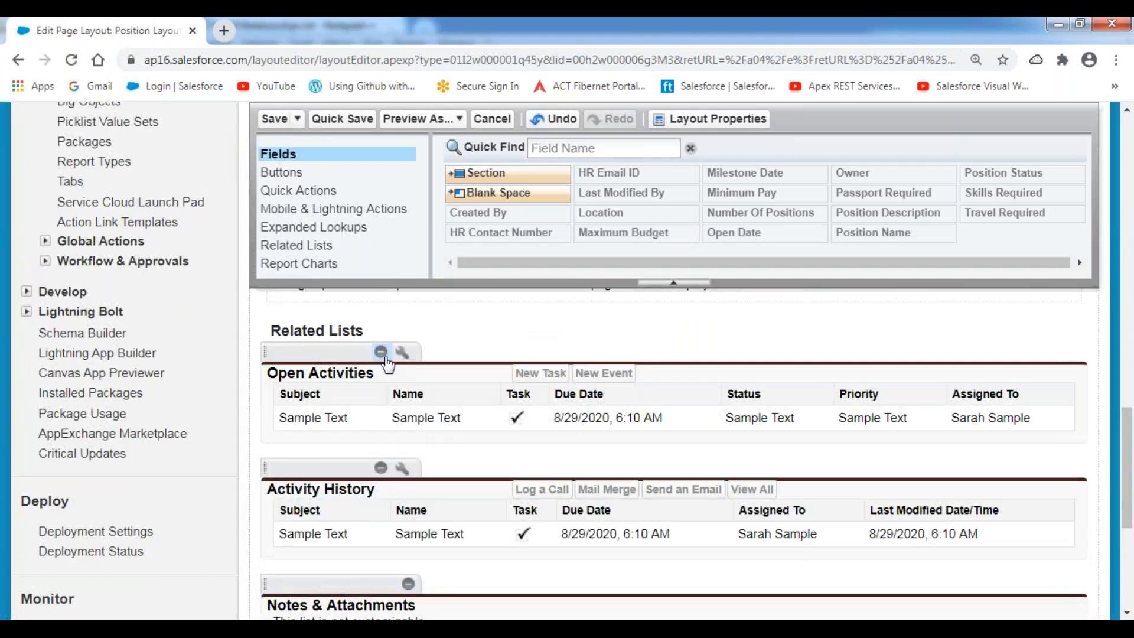
click(382, 352)
click(381, 352)
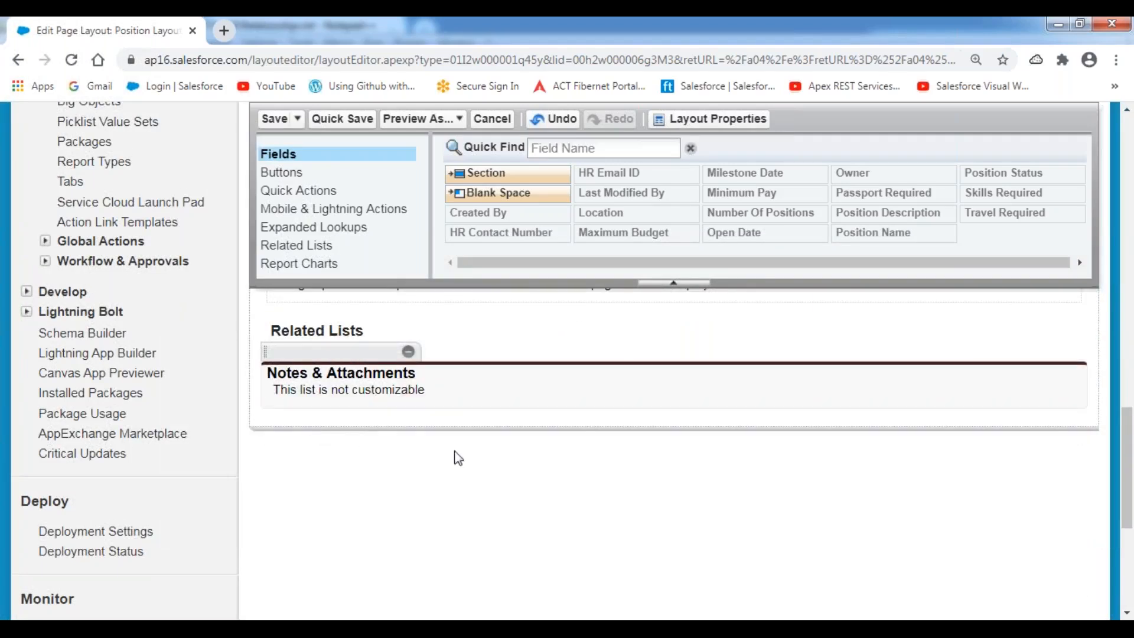
scroll(605, 524, up, 10)
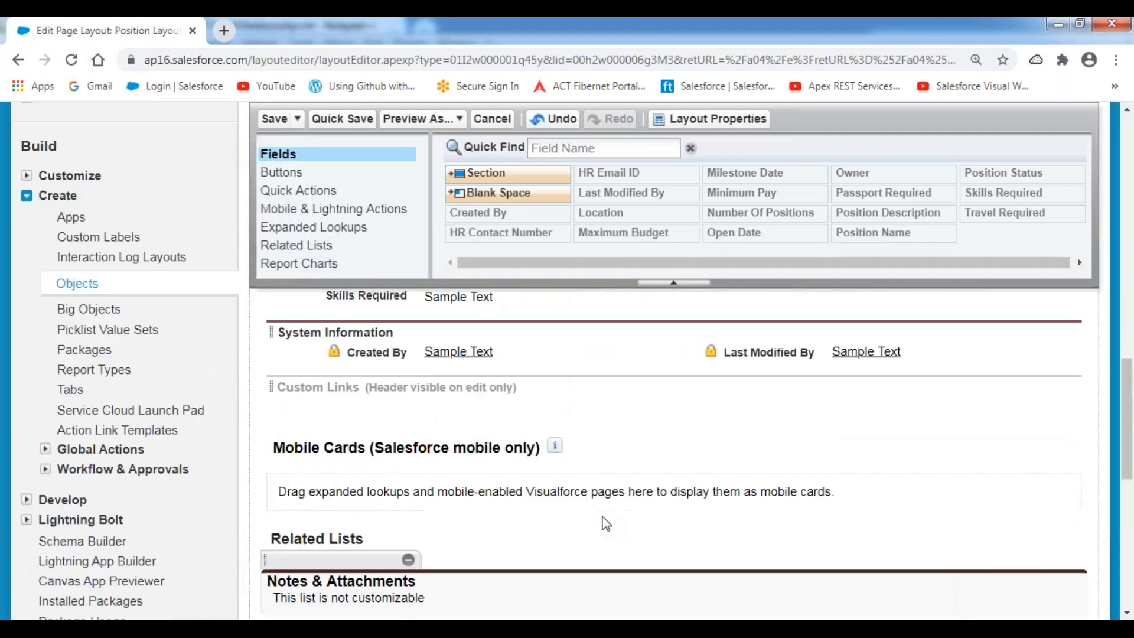
scroll(605, 519, up, 8)
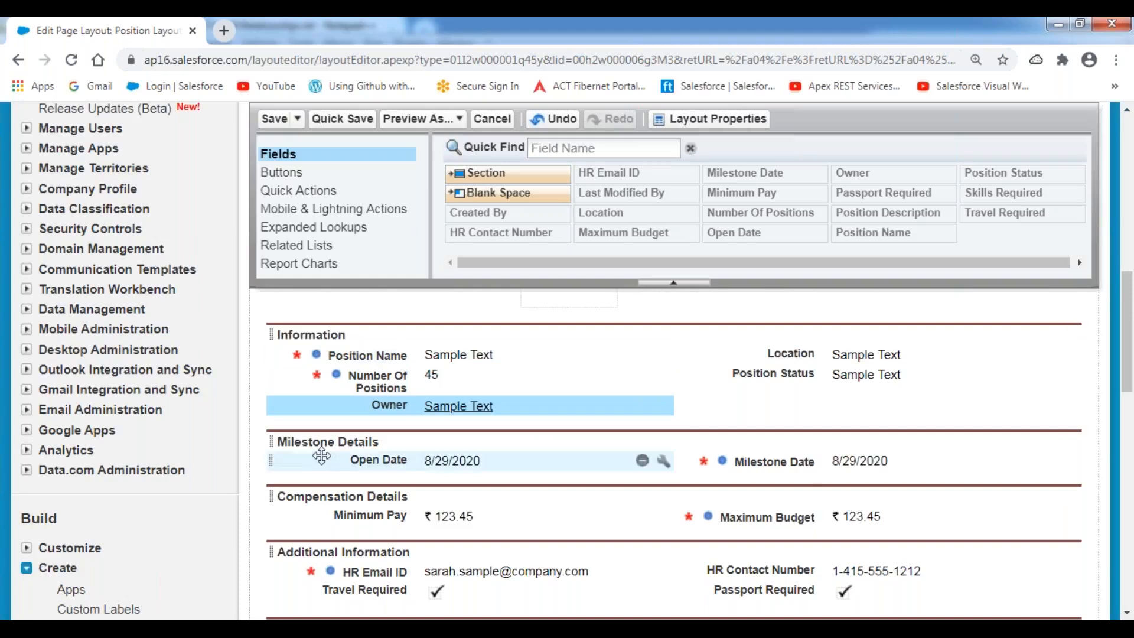
scroll(405, 450, down, 2)
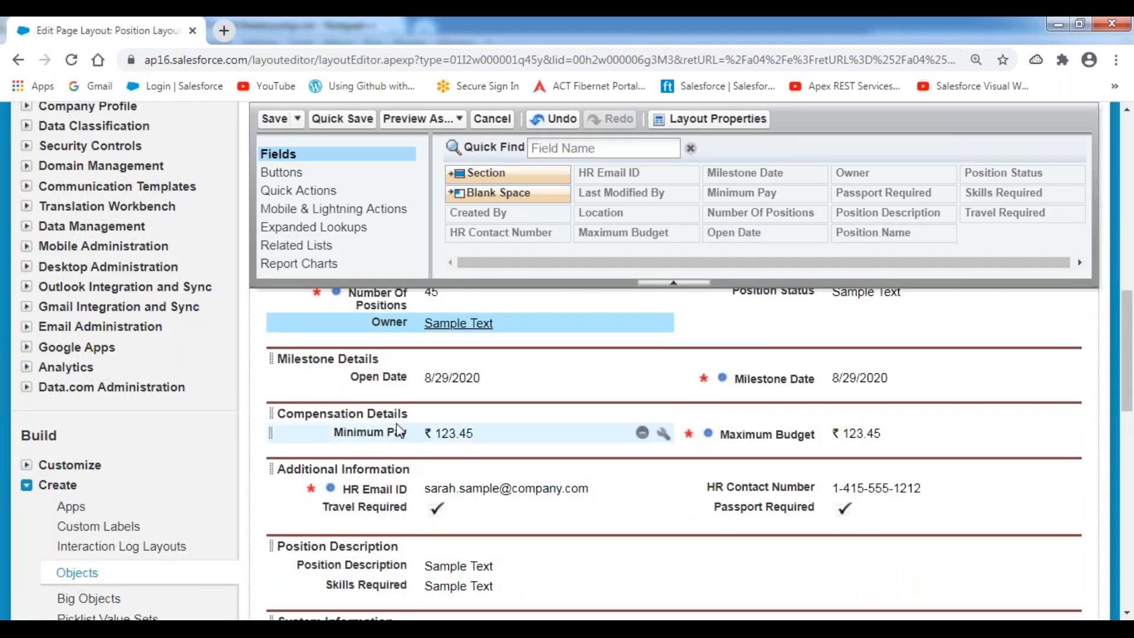
scroll(405, 431, down, 4)
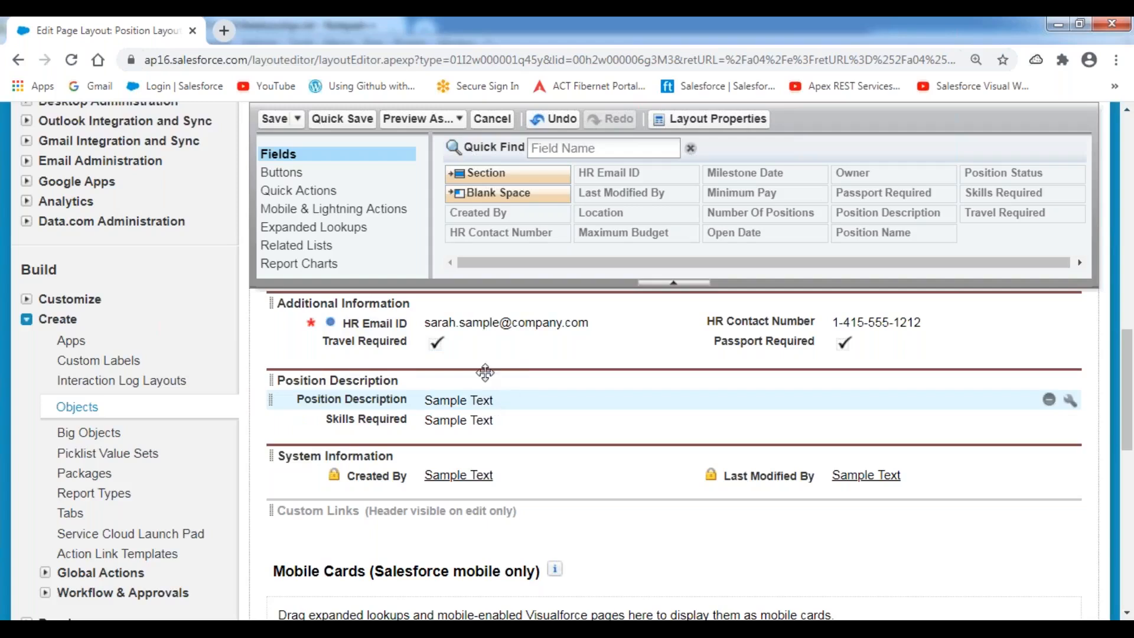
Save the Position page layout and review the new New Position form.
click(273, 122)
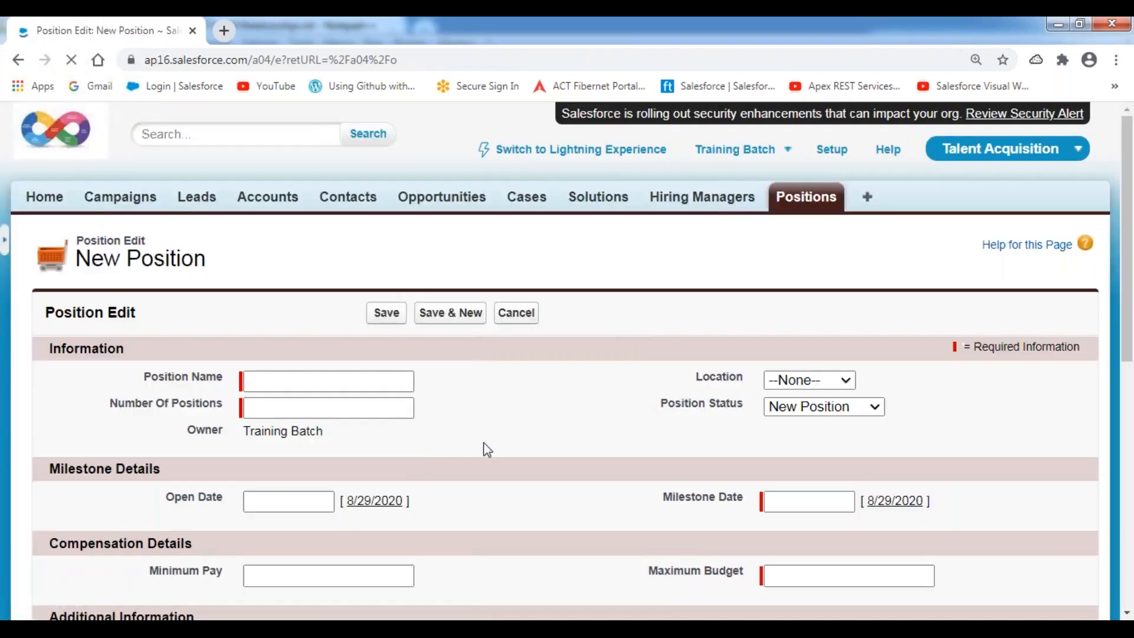
scroll(607, 426, down, 1)
scroll(612, 429, down, 5)
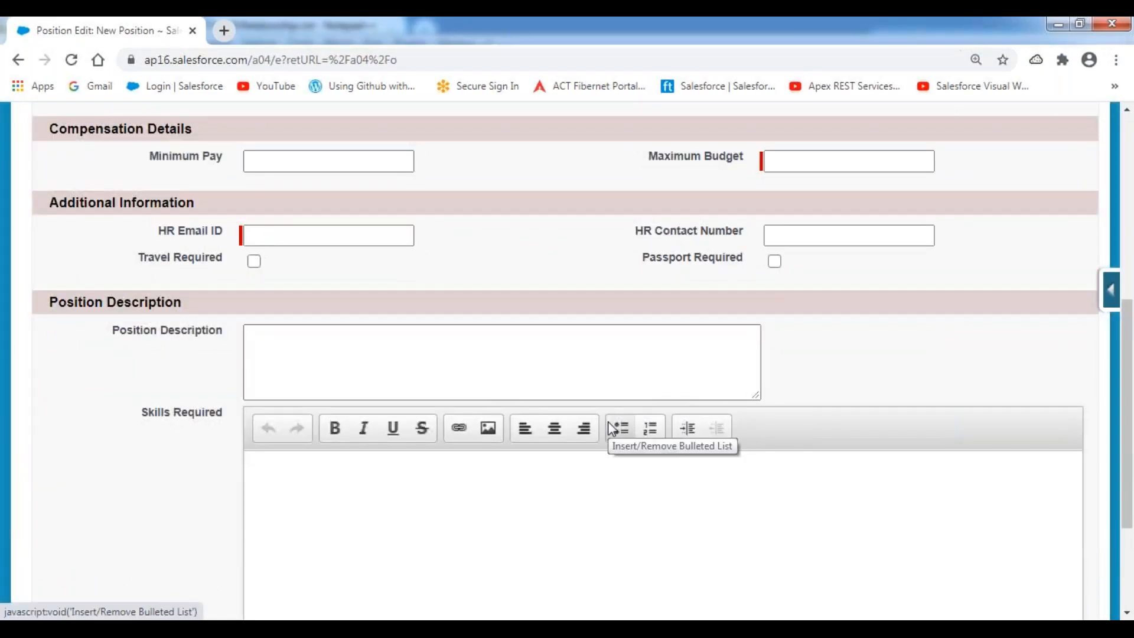
scroll(610, 428, down, 3)
scroll(567, 358, up, 10)
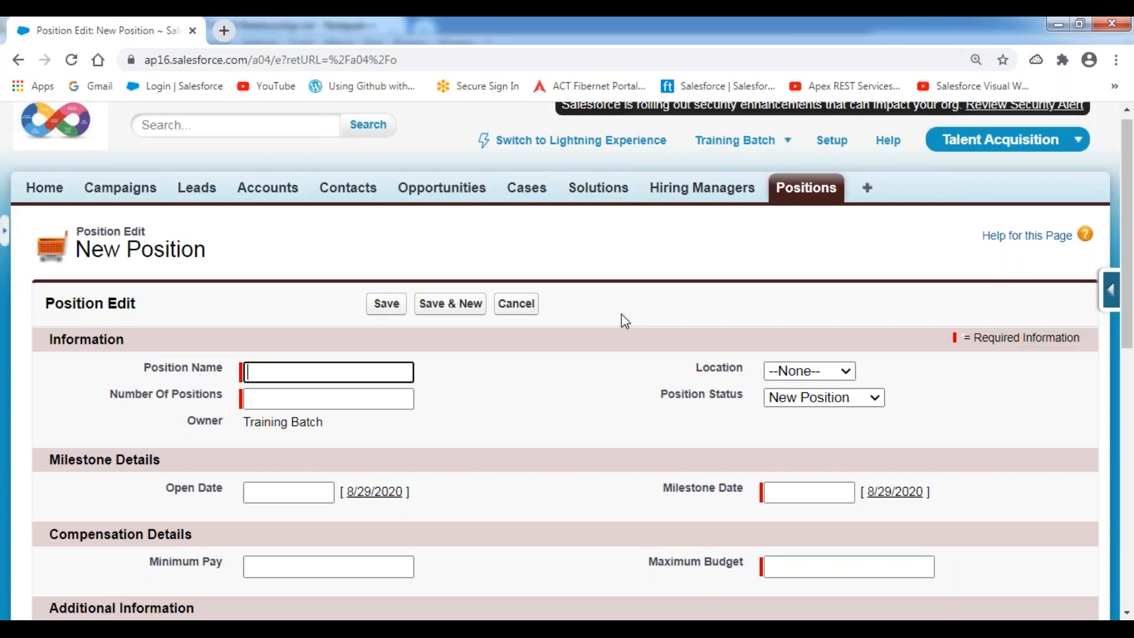
scroll(622, 314, down, 3)
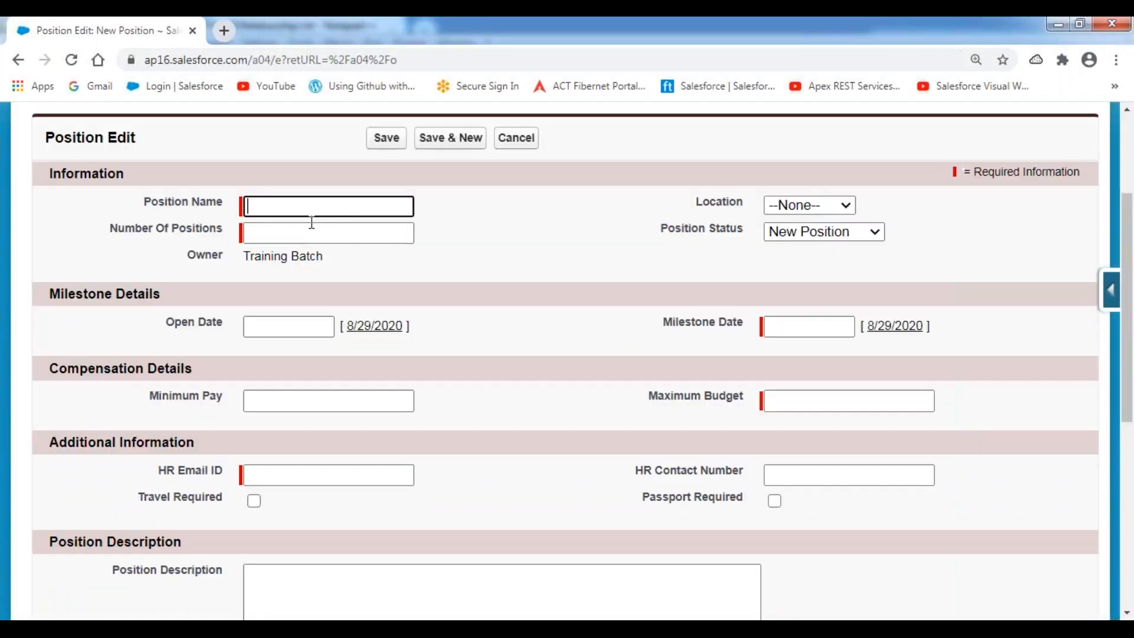
Enter position name 'Java Developer', 2 positions, and location Hyderabad.
text(Java)
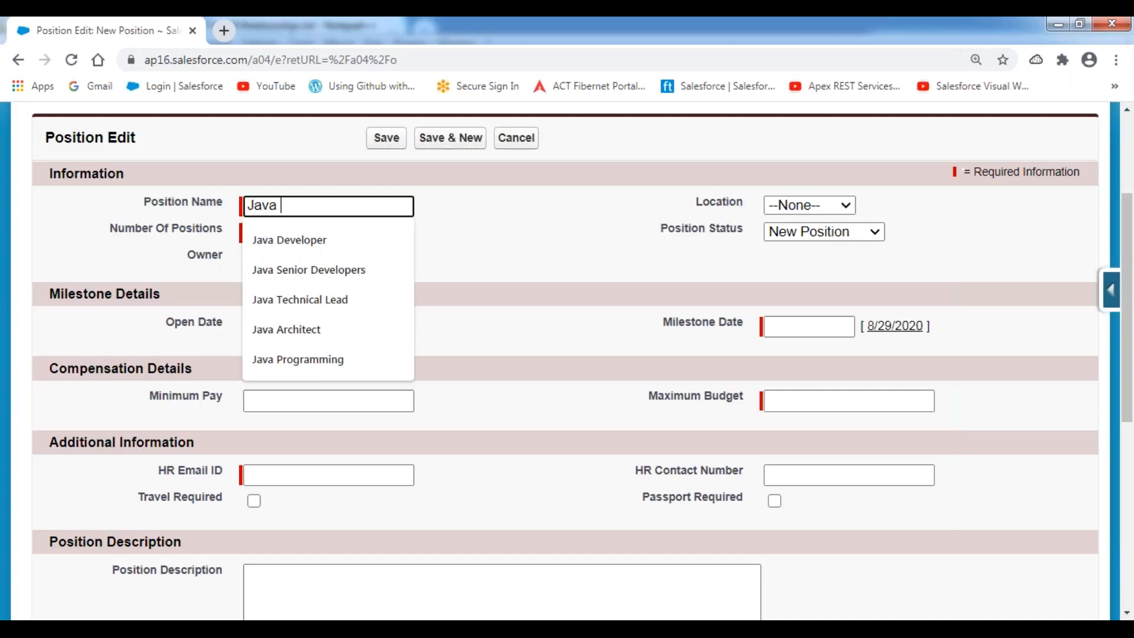
text( Developer)
key(Tab)
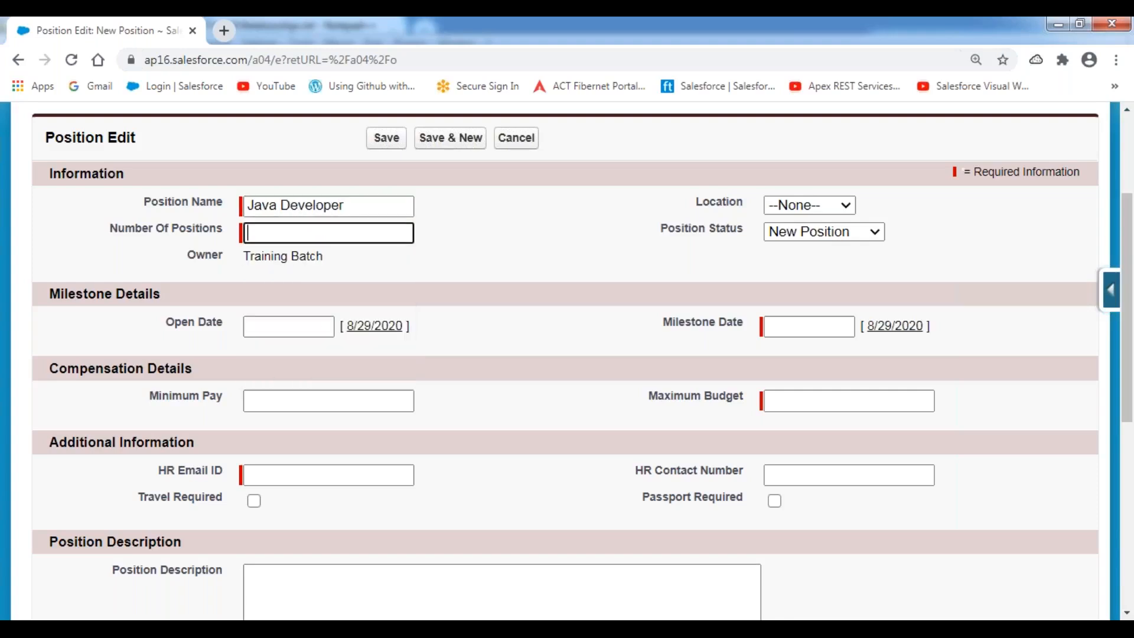
text(2)
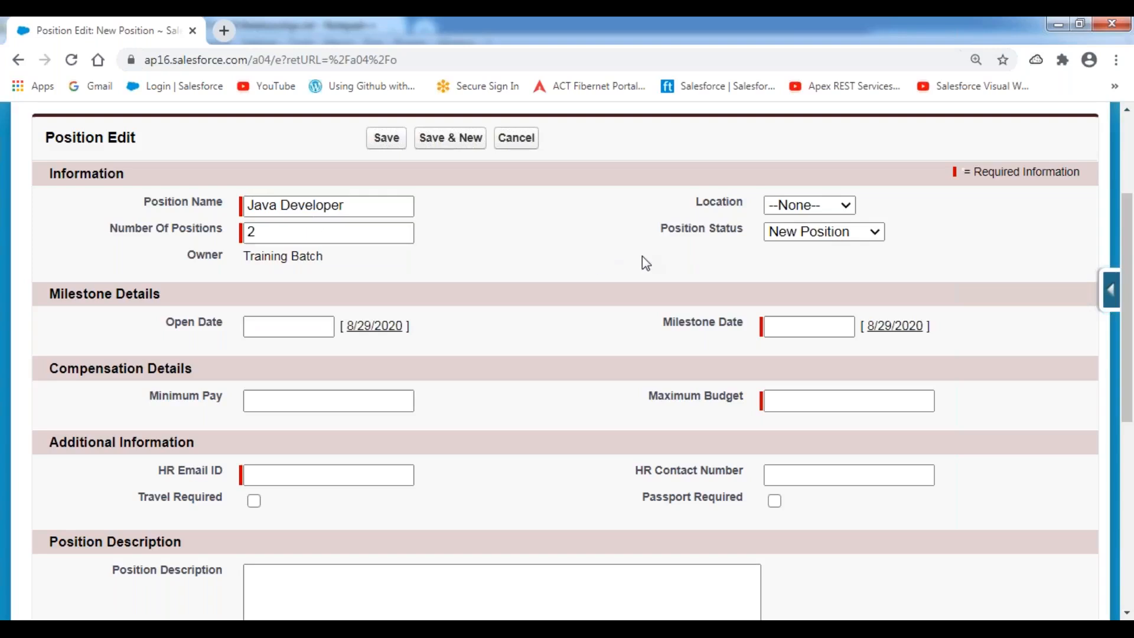
click(834, 208)
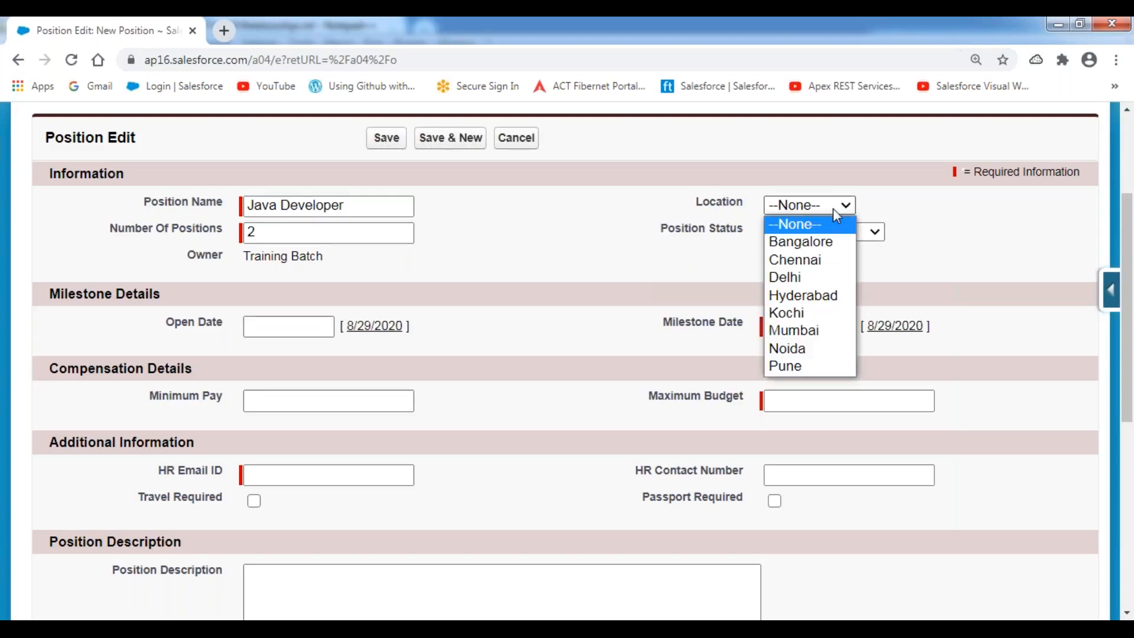
click(814, 296)
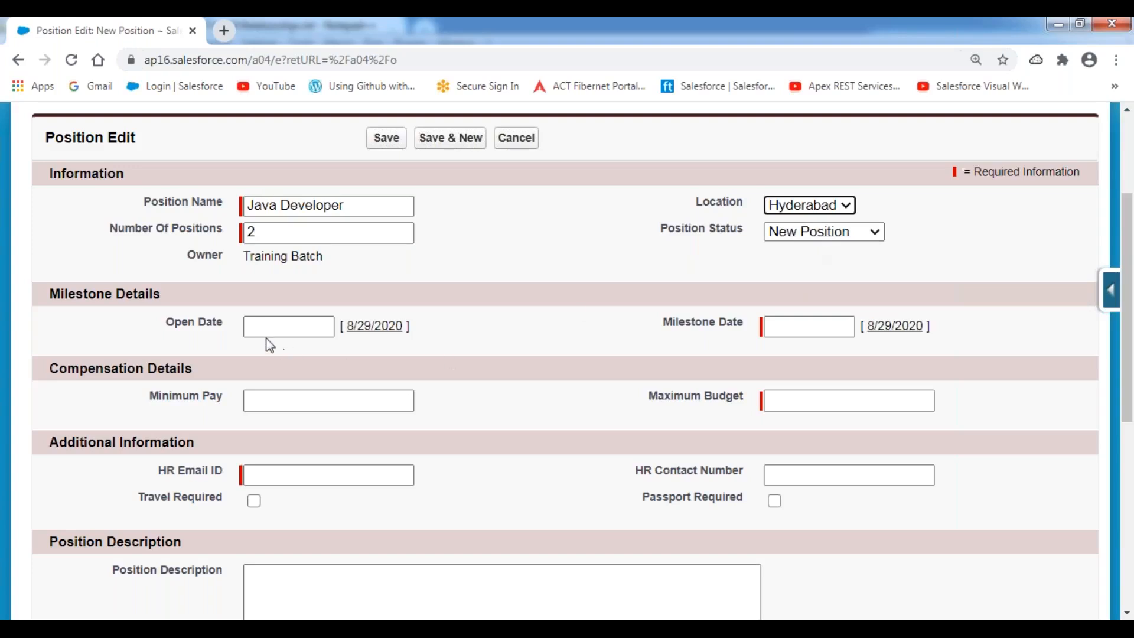
Set Open Date to 8/29/2020 and Milestone Date to 9/15/2020.
click(372, 334)
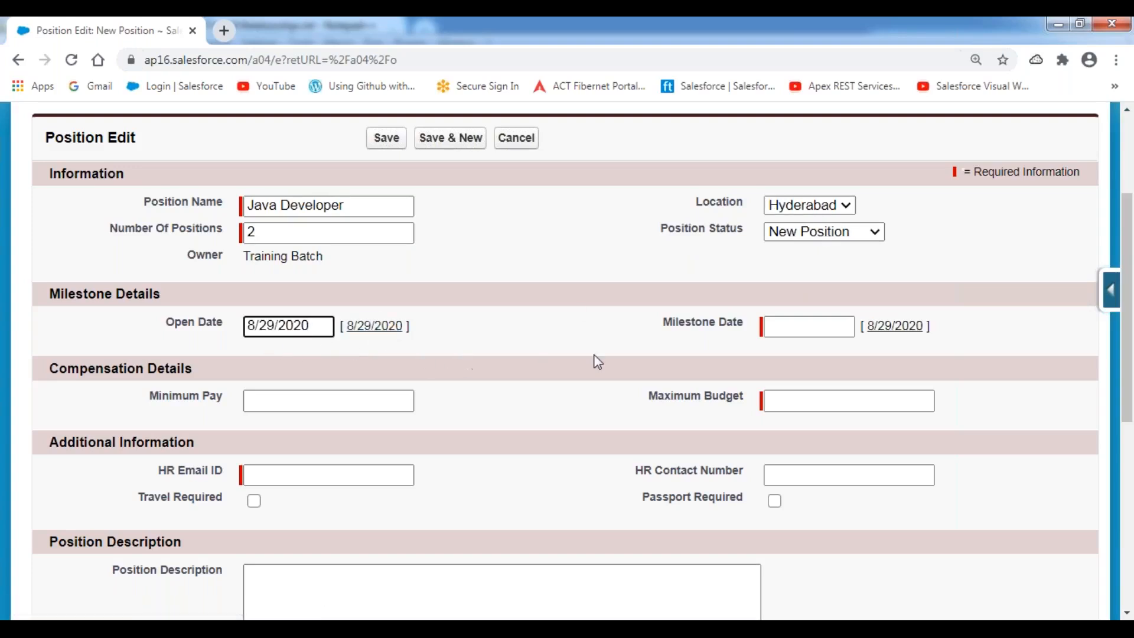
click(807, 325)
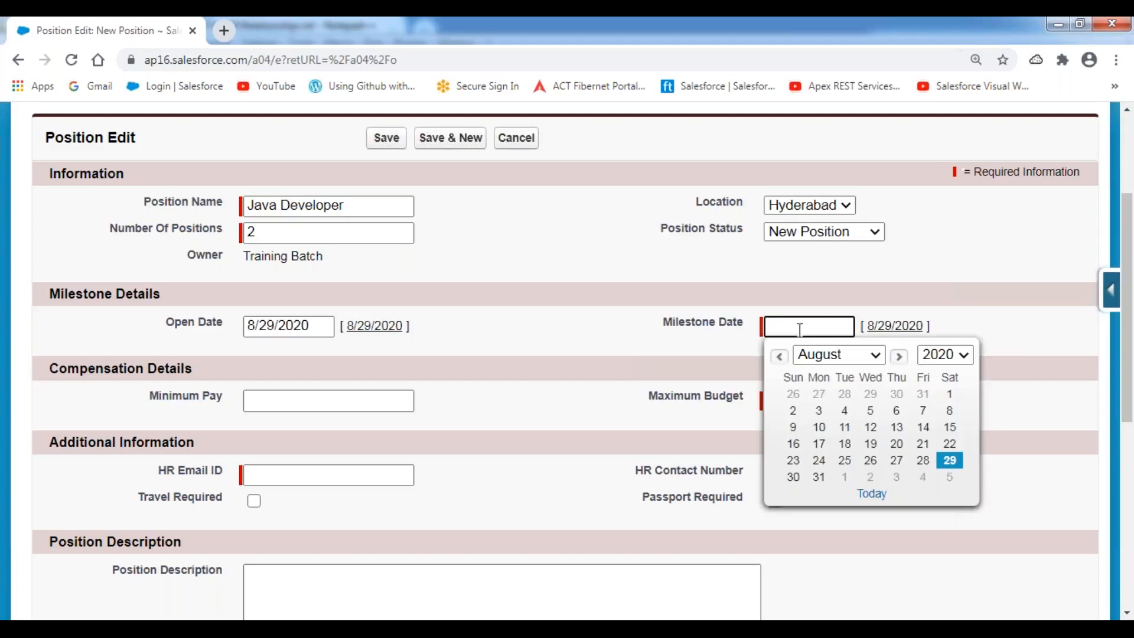
click(899, 357)
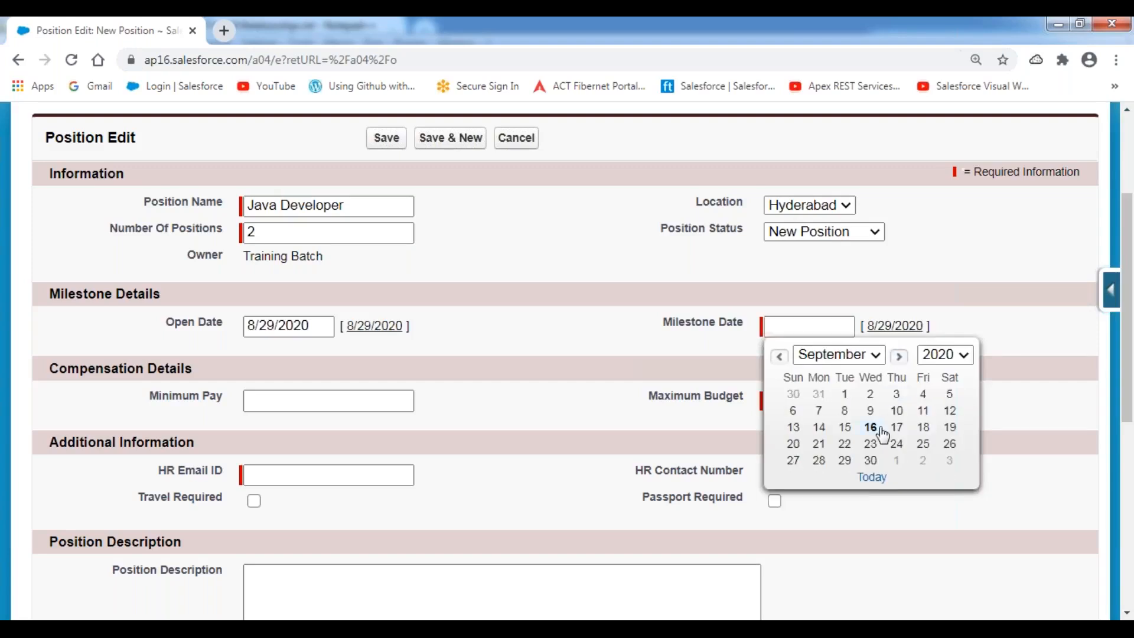
click(844, 427)
click(543, 338)
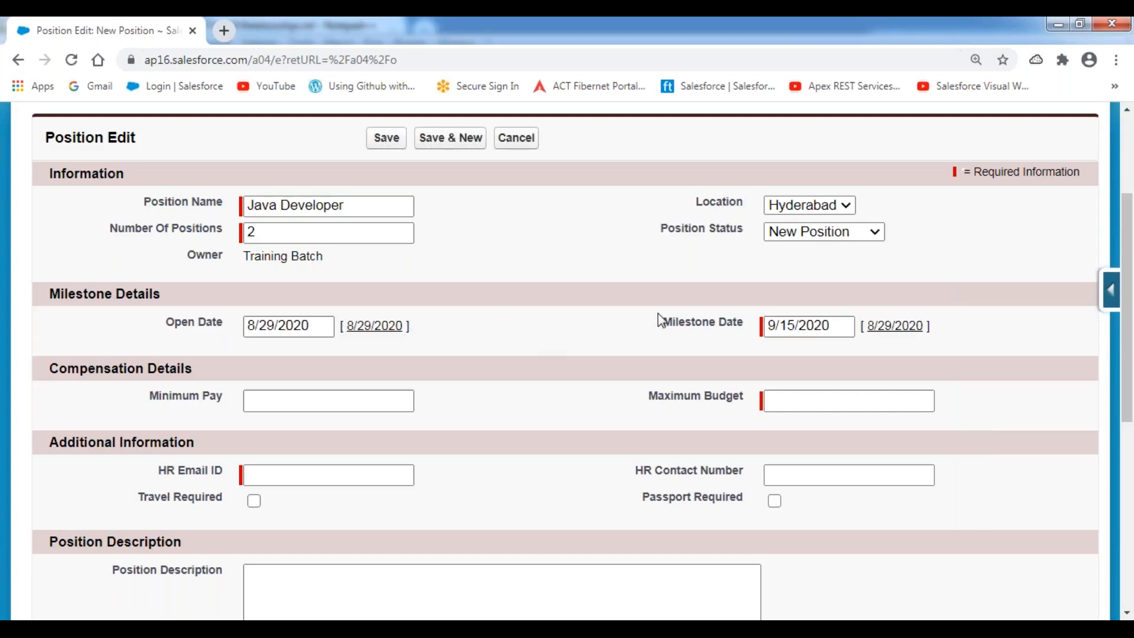
Enter Minimum Pay 900000 and Maximum Budget 1300000.
click(346, 399)
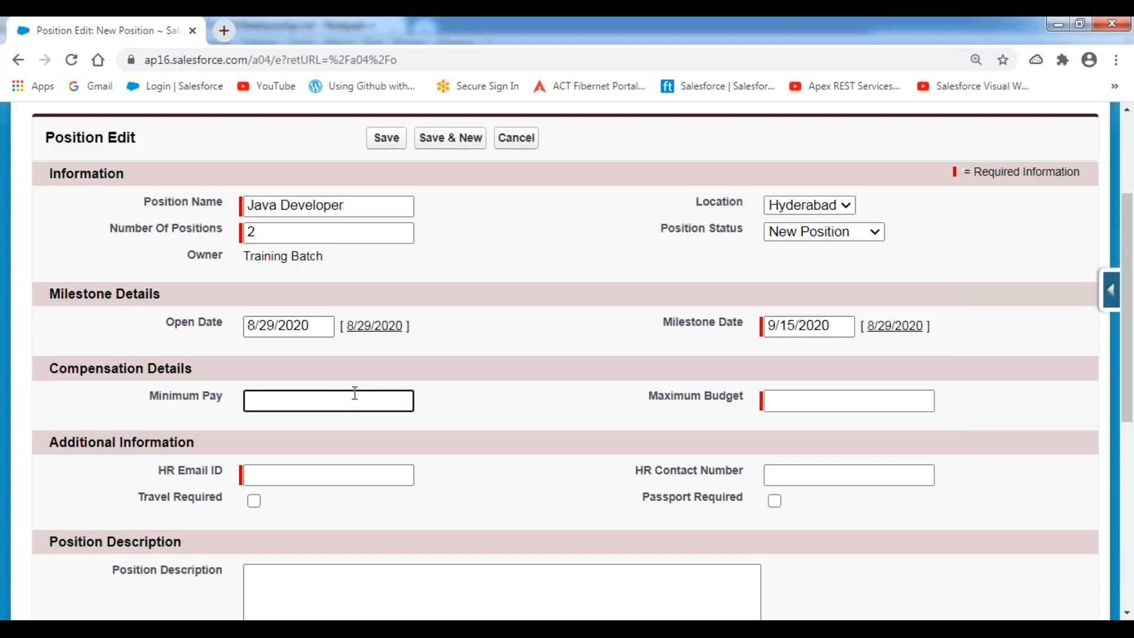
text(900000)
key(Tab)
text(1300000)
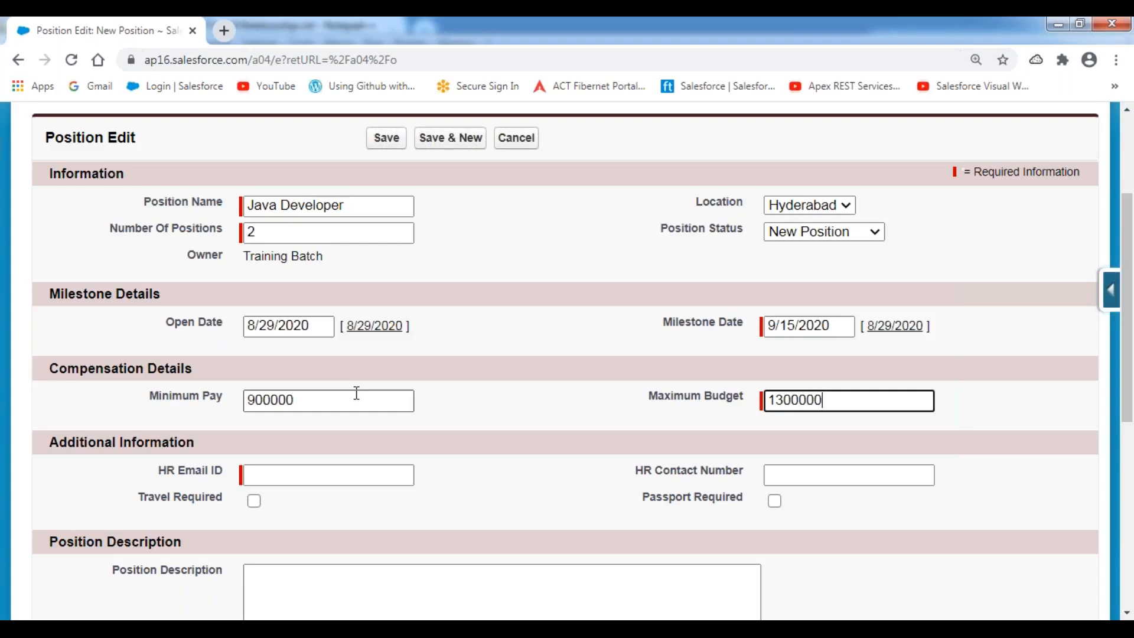
Fill in the HR email address and HR contact number, and tick Passport Required.
scroll(415, 419, down, 2)
click(373, 310)
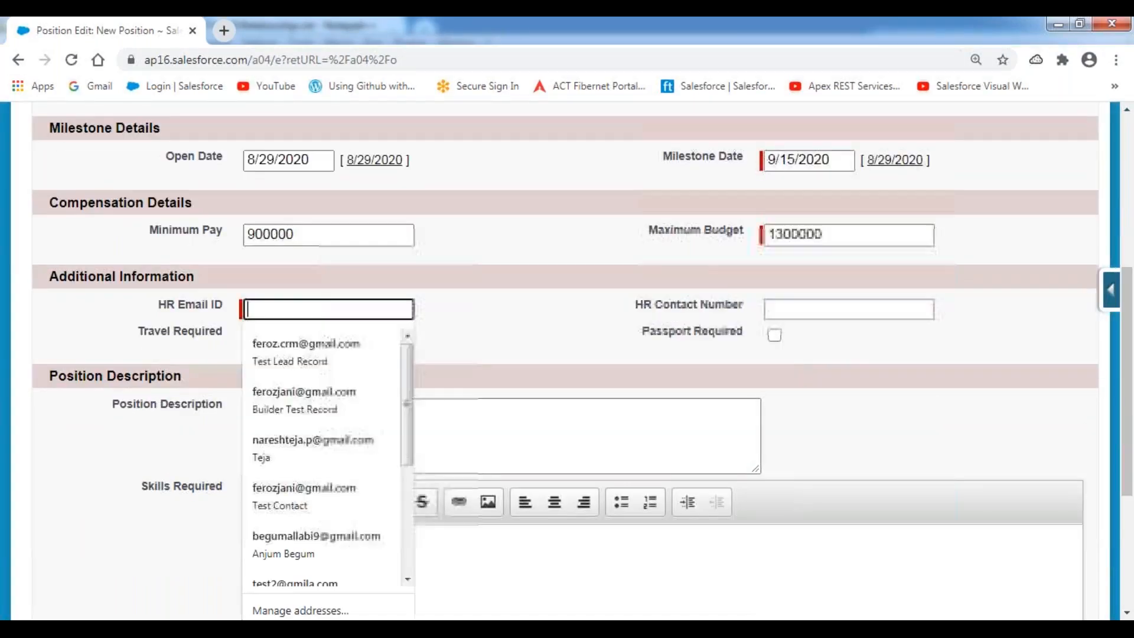
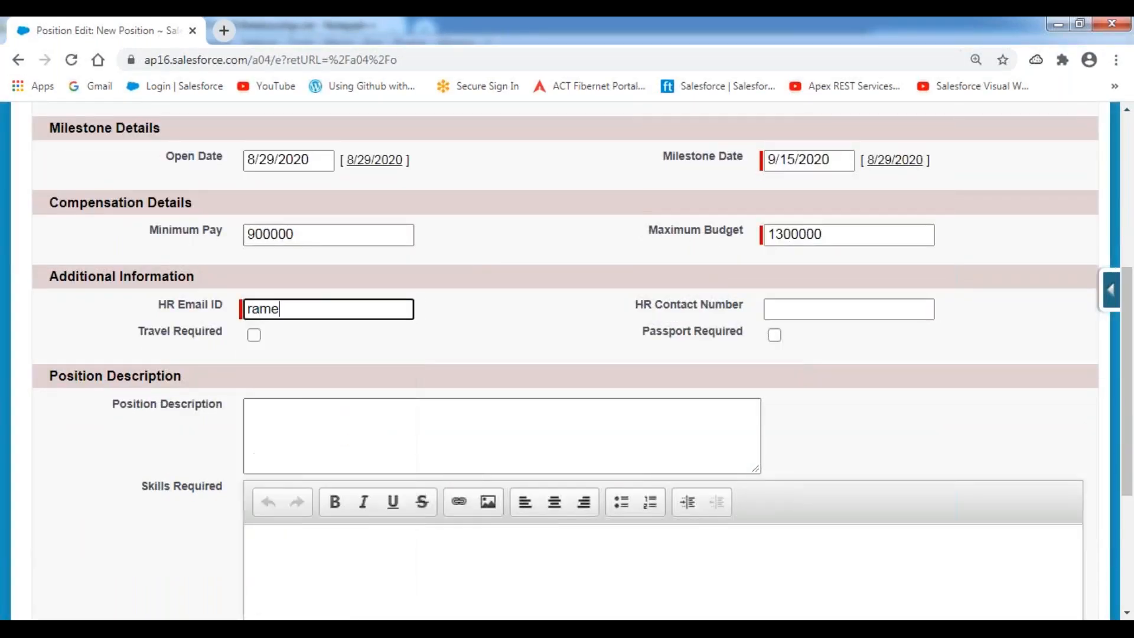
key(Tab)
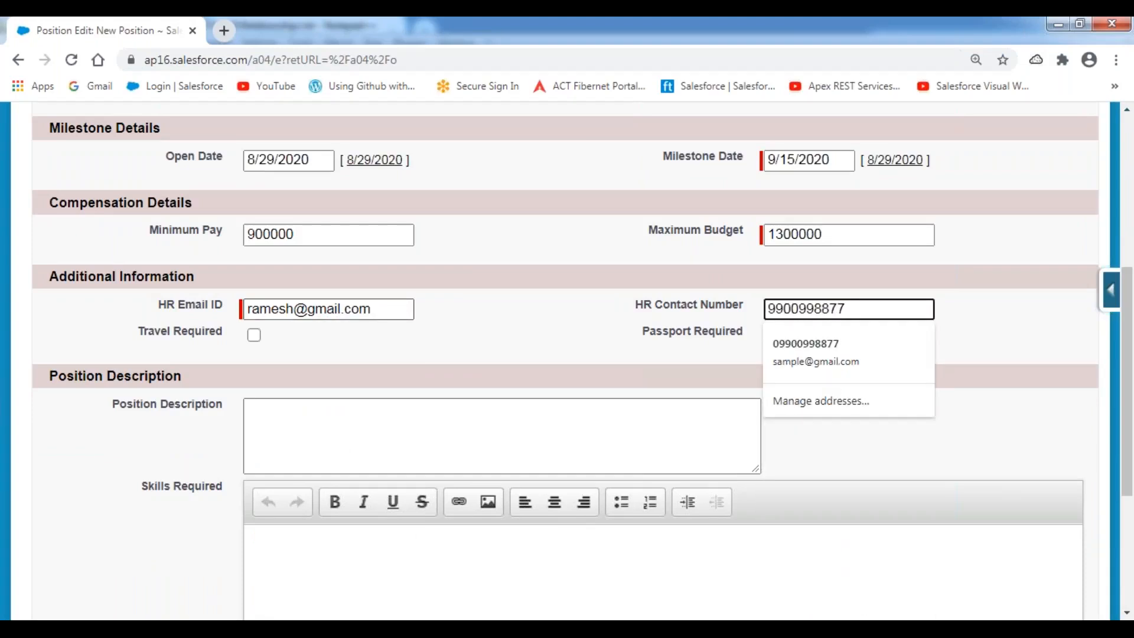
click(539, 336)
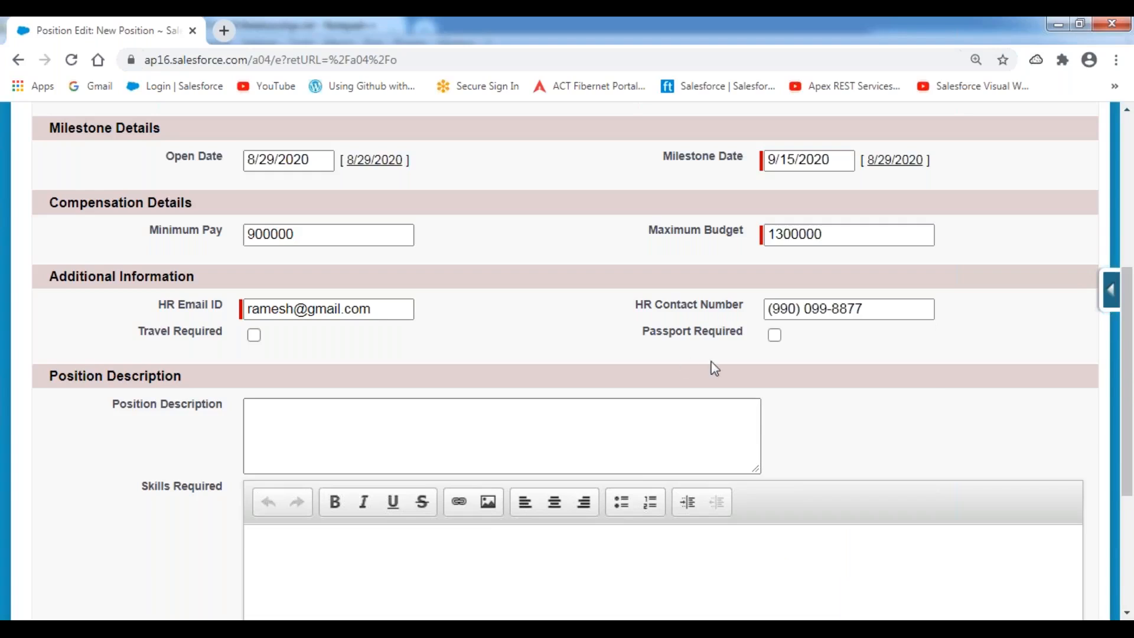
click(775, 336)
Enter 'Required 4+ years of Experience in Java Development.' as Position Description and paste it into Skills Required.
scroll(588, 345, down, 3)
click(362, 259)
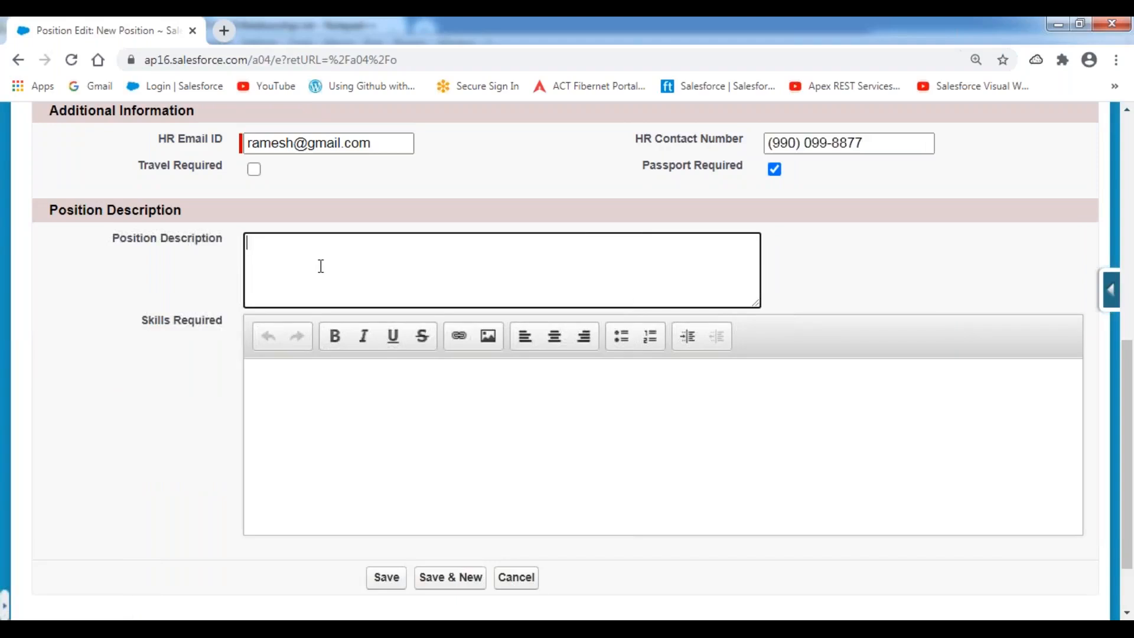
text(Required 4+ years of Experience in Java Developmen)
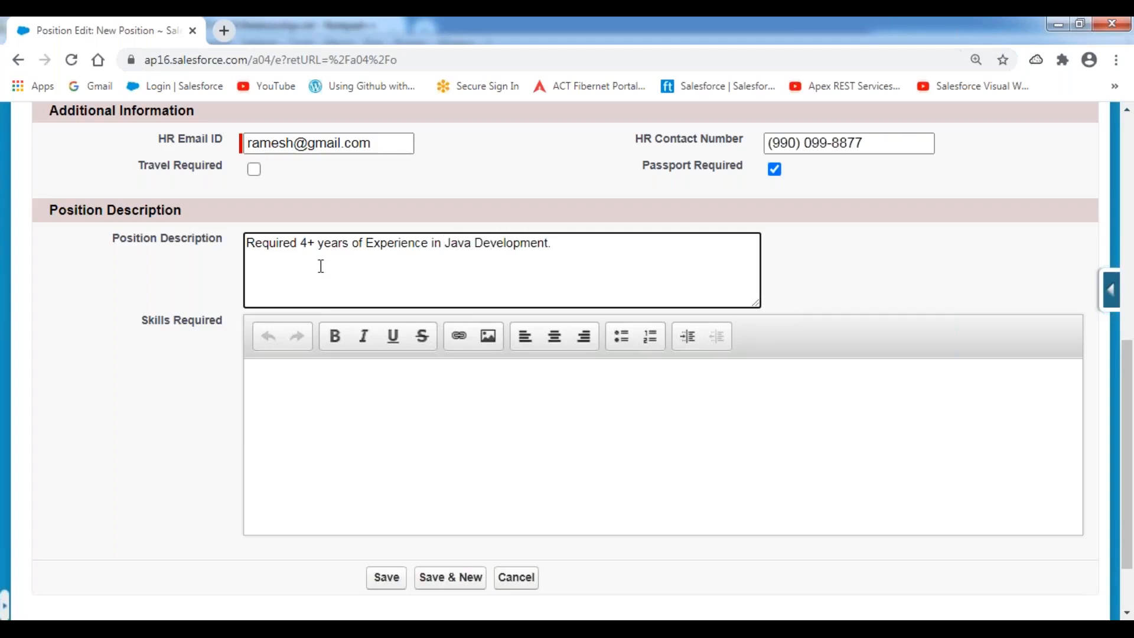
text(t.)
drag(555, 245, 221, 247)
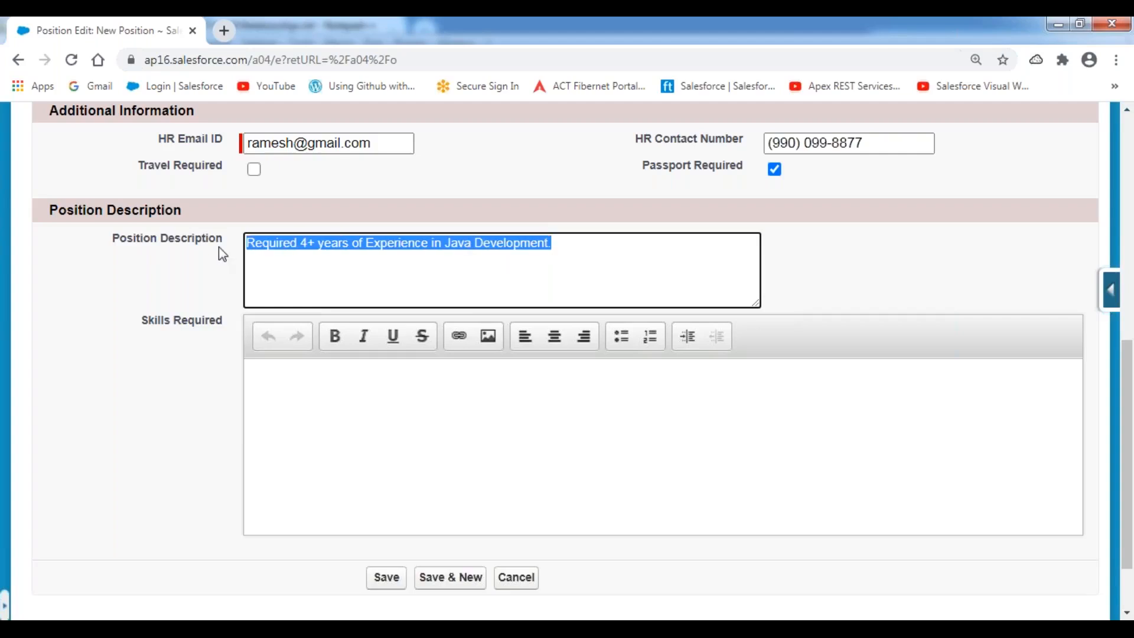
text(Required 4+ years of Experience in Java Development.)
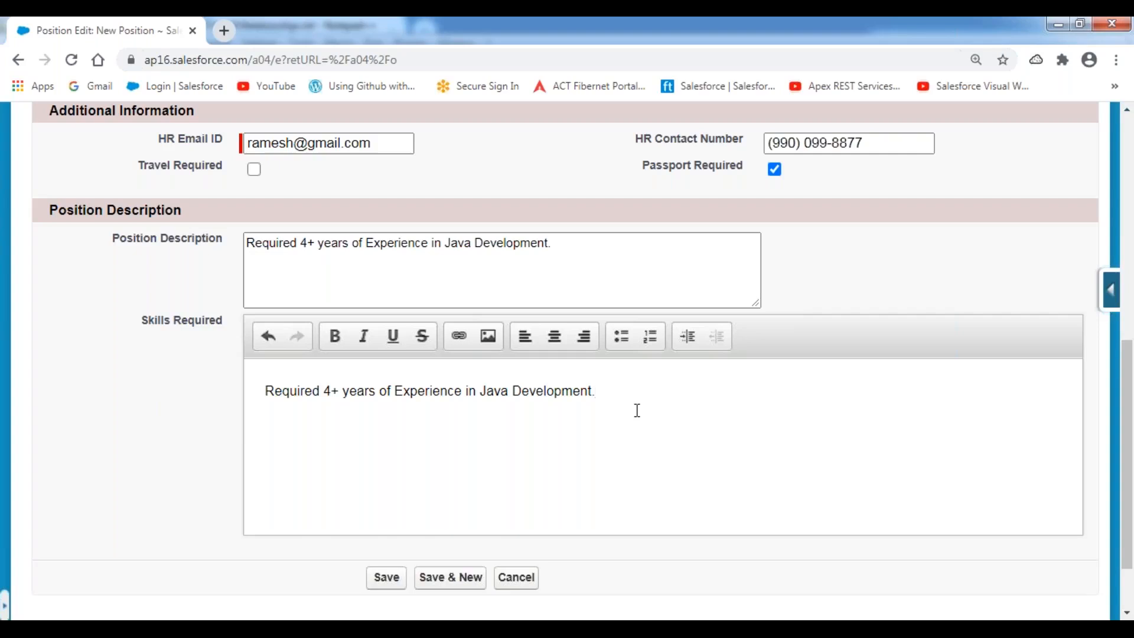
Add the line 'Should have Hands-On Experience in Core Java, Adv. Java, J2EE, Oracle and SQL Server.'.
key(Return)
text(Should have Hand)
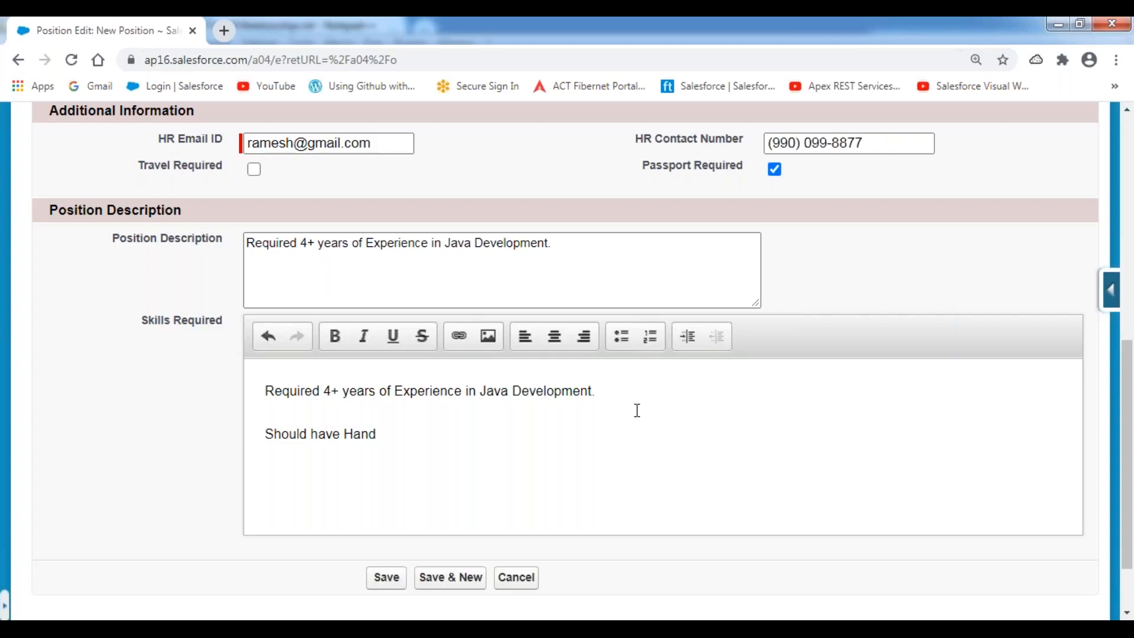
text(s-On Exxperience in C)
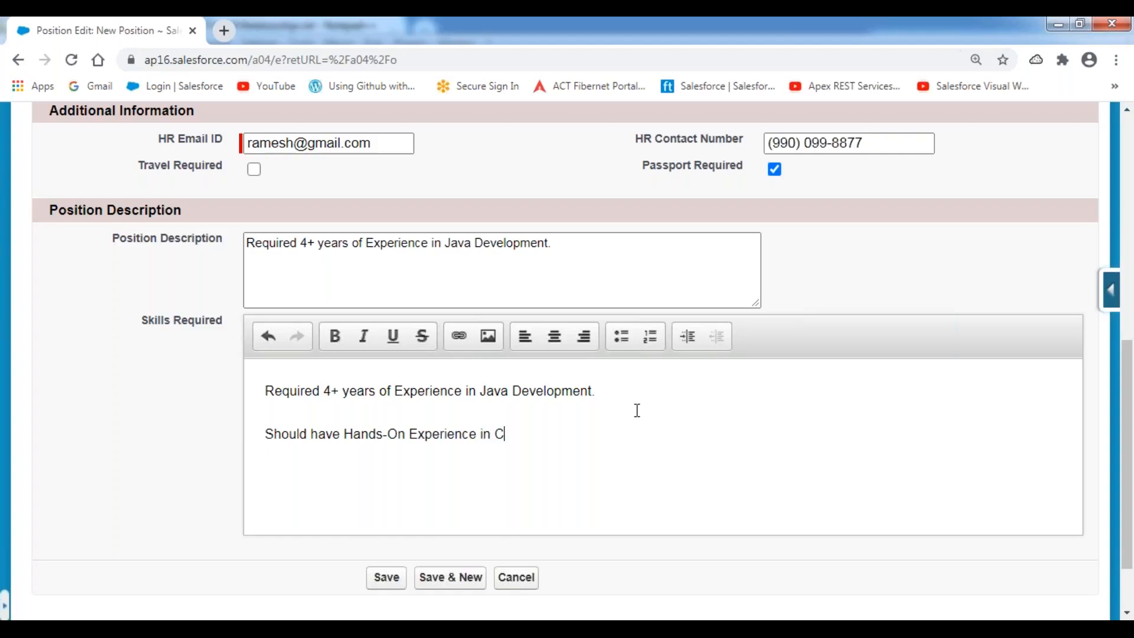
text(ore Java, Adv. Java, )
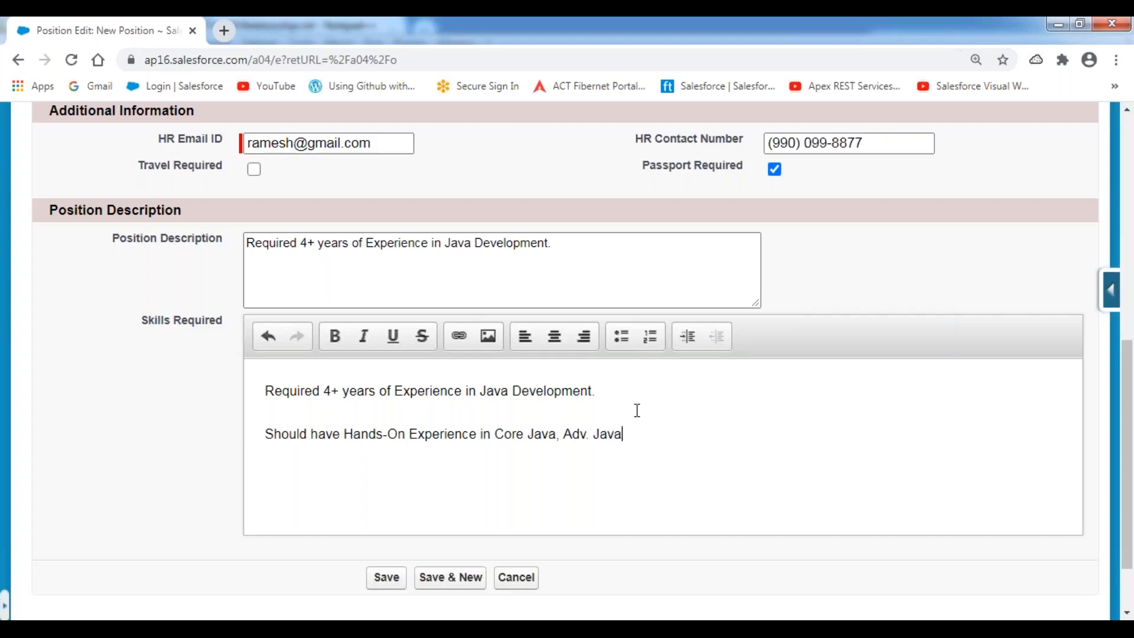
text(J2EE, Oracle and )
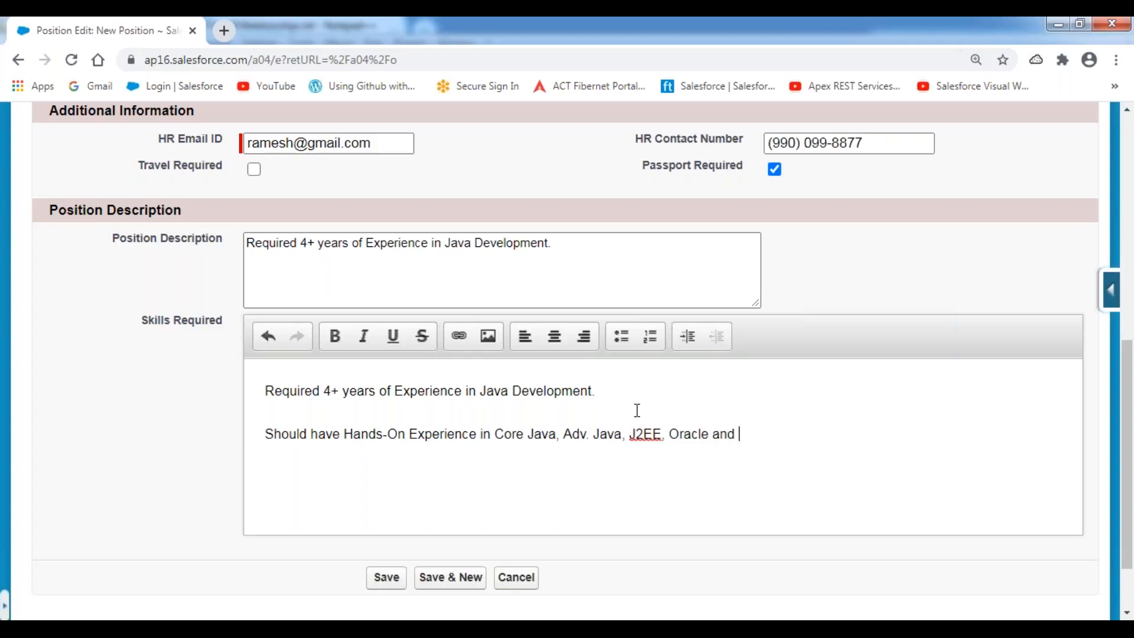
text(SQL Server.)
Add 'Should be a Certified Java Developer.' and the US Clients / Team of 4 Members line.
key(Return)
text(Should be a Certified )
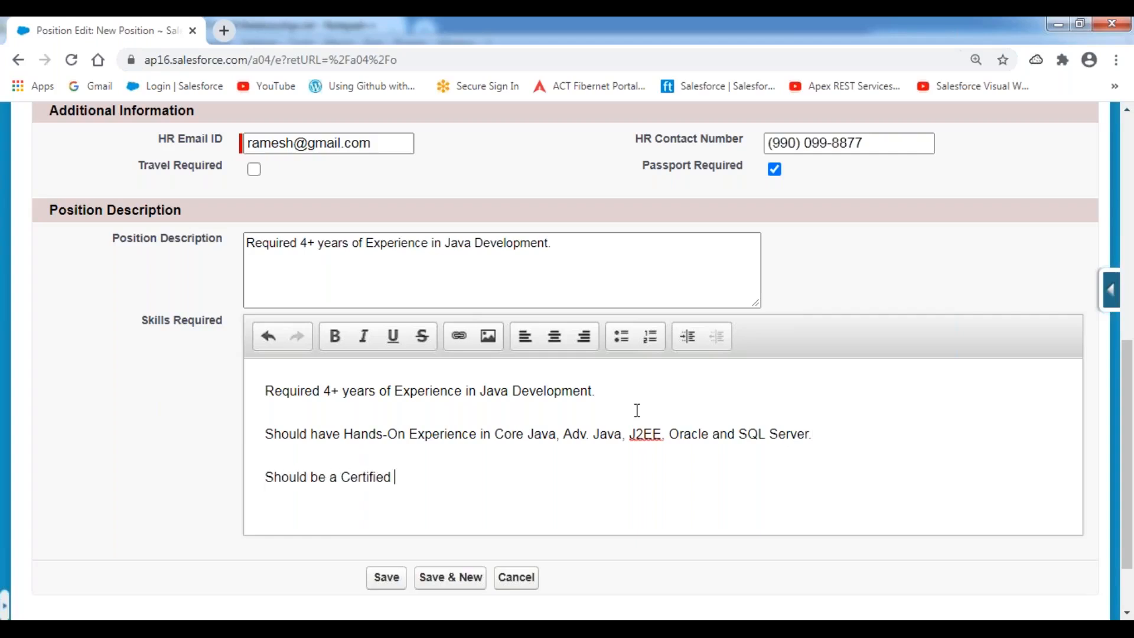
text(Java Developer.)
key(Return)
text(S)
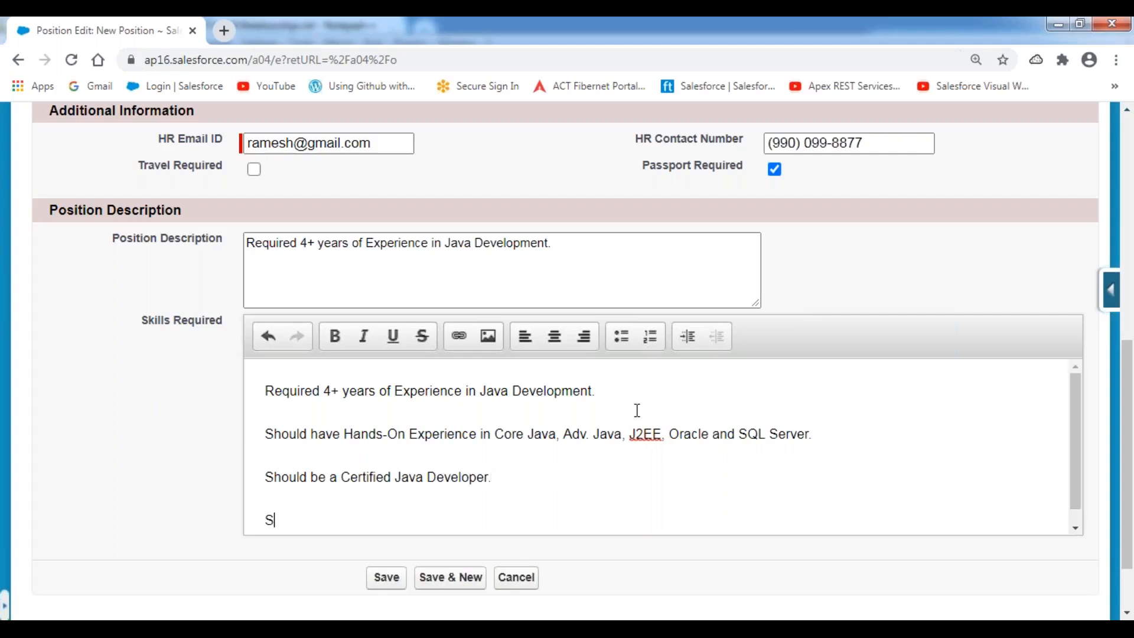
text(hould be able to inter)
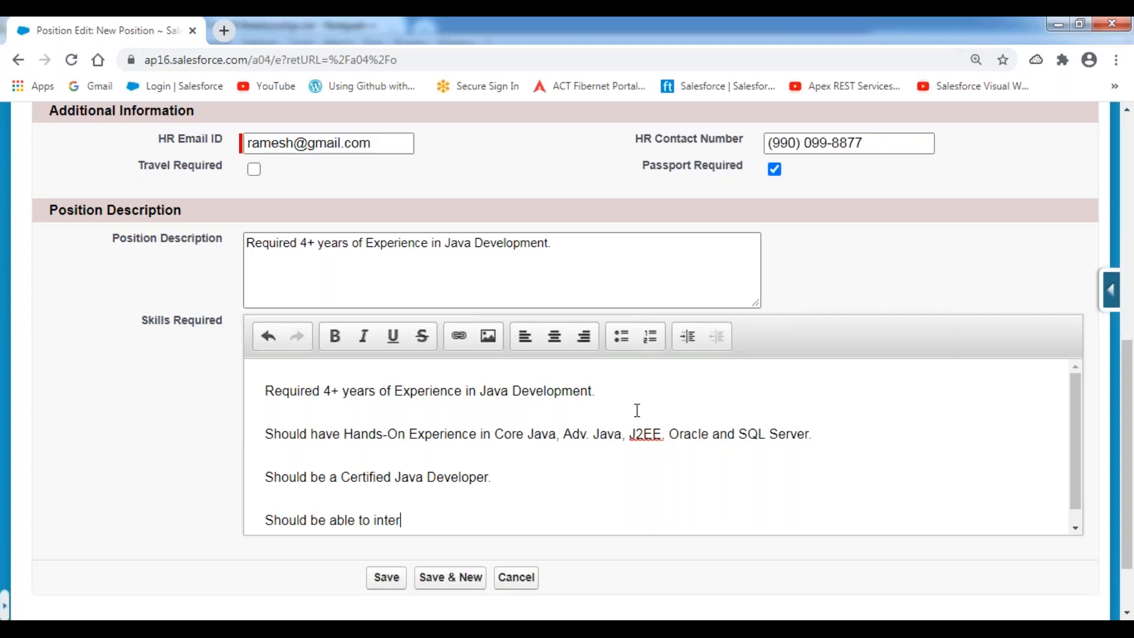
text(act with the US Clie)
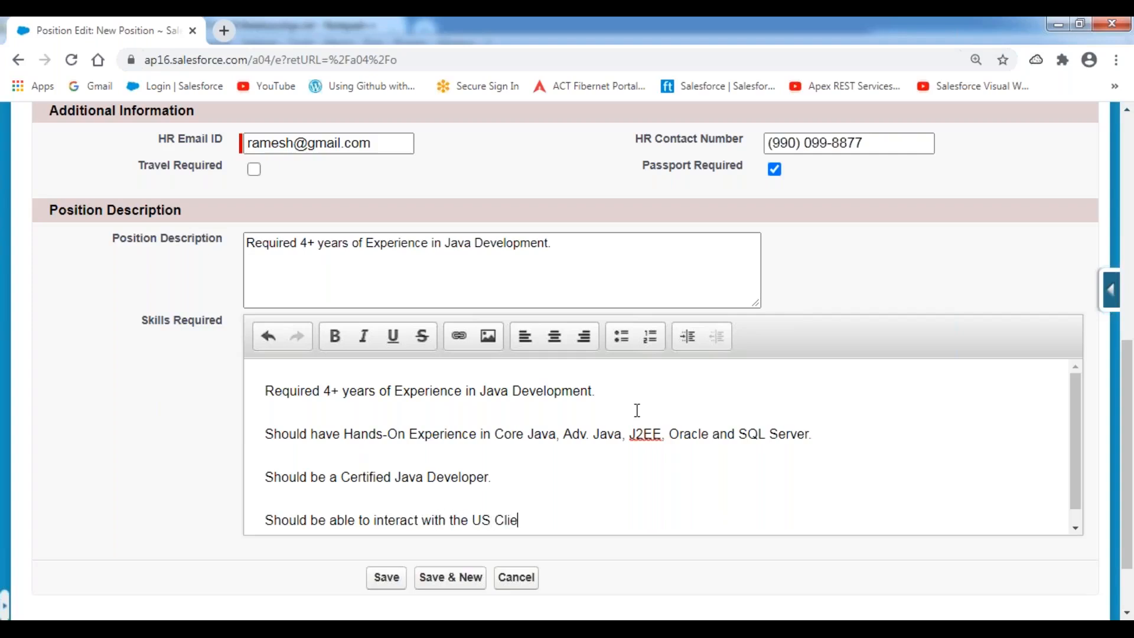
text(nts and should be able to manage a Team of 4 Members.)
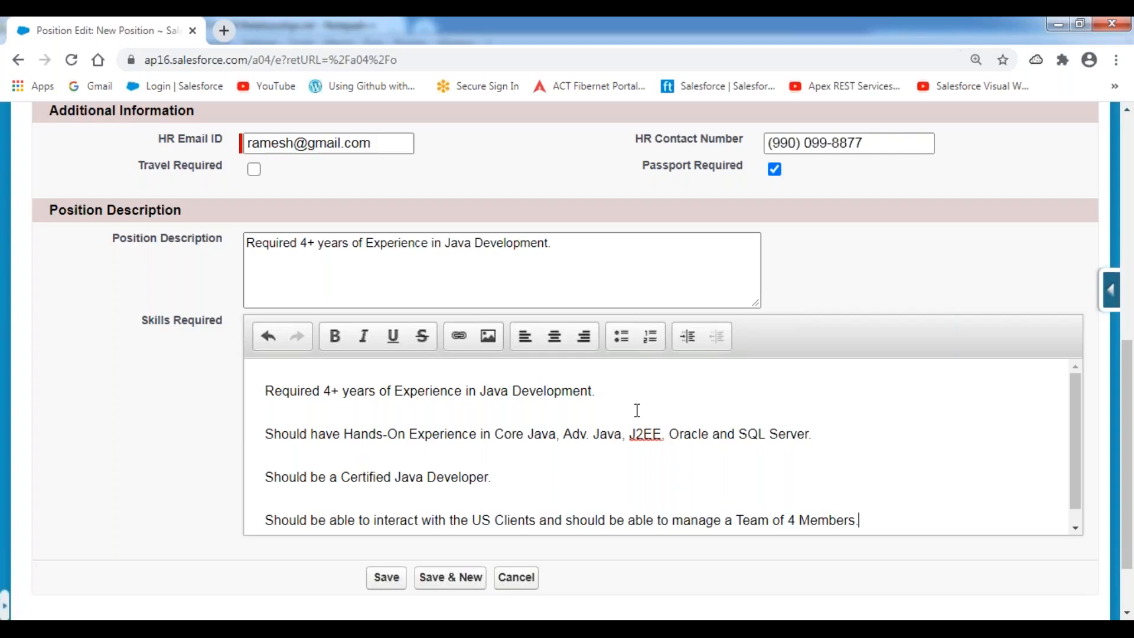
key(shift+Home)
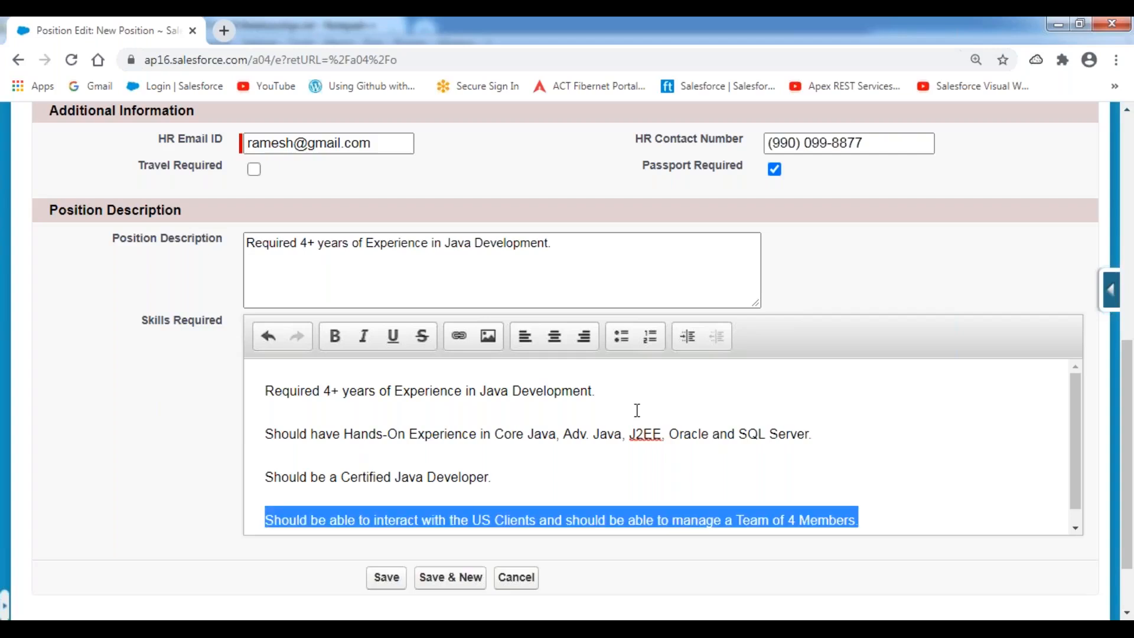
Bold the US Clients/Team of 4 Members line and the Certified Java Developer line.
key(ctrl+b)
drag(534, 470, 269, 480)
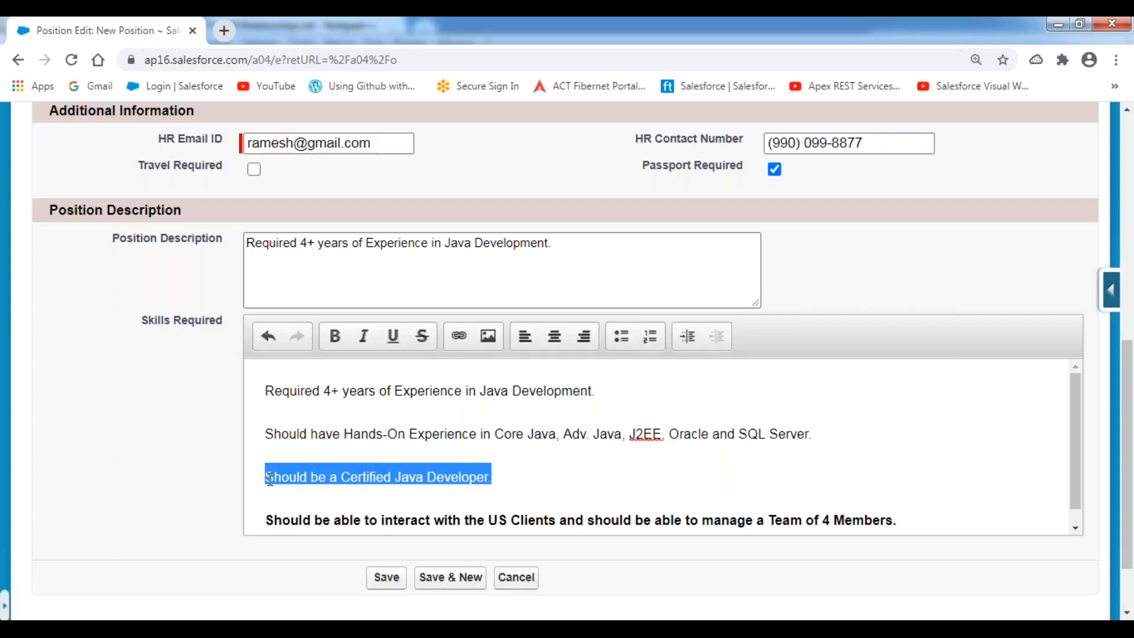
key(ctrl+b)
click(431, 498)
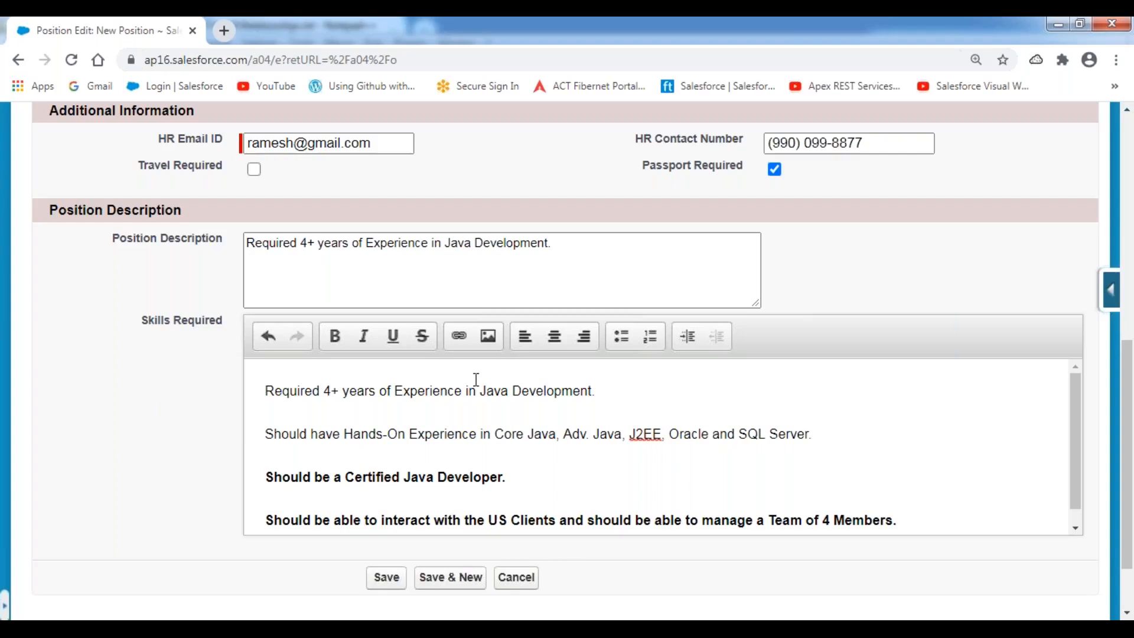
scroll(476, 379, up, 5)
scroll(476, 380, up, 1)
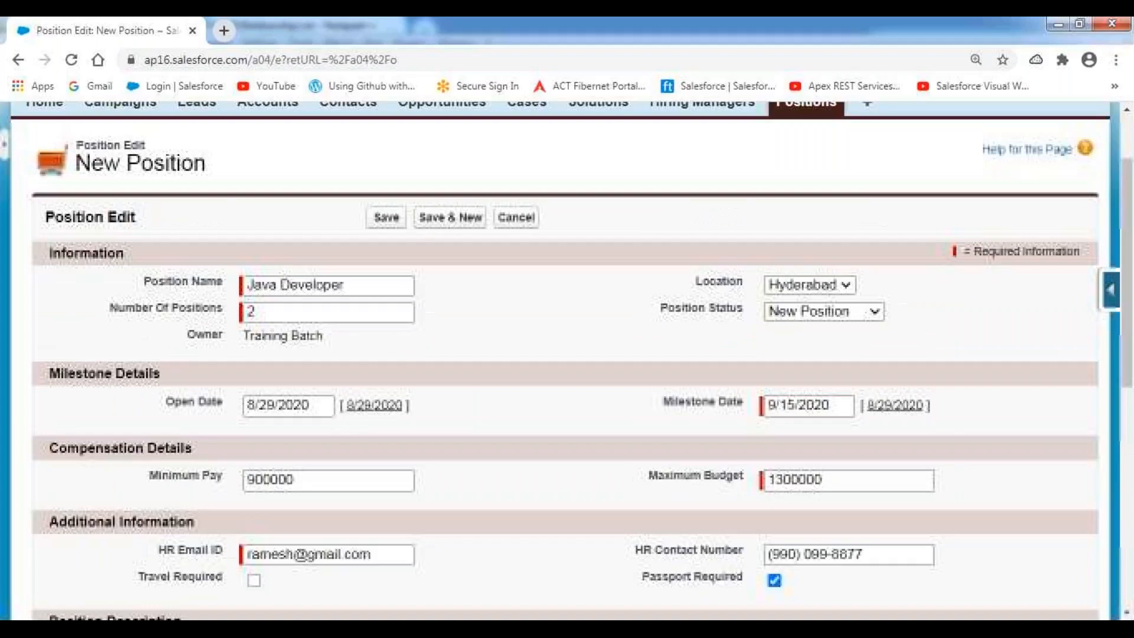
scroll(440, 353, up, 1)
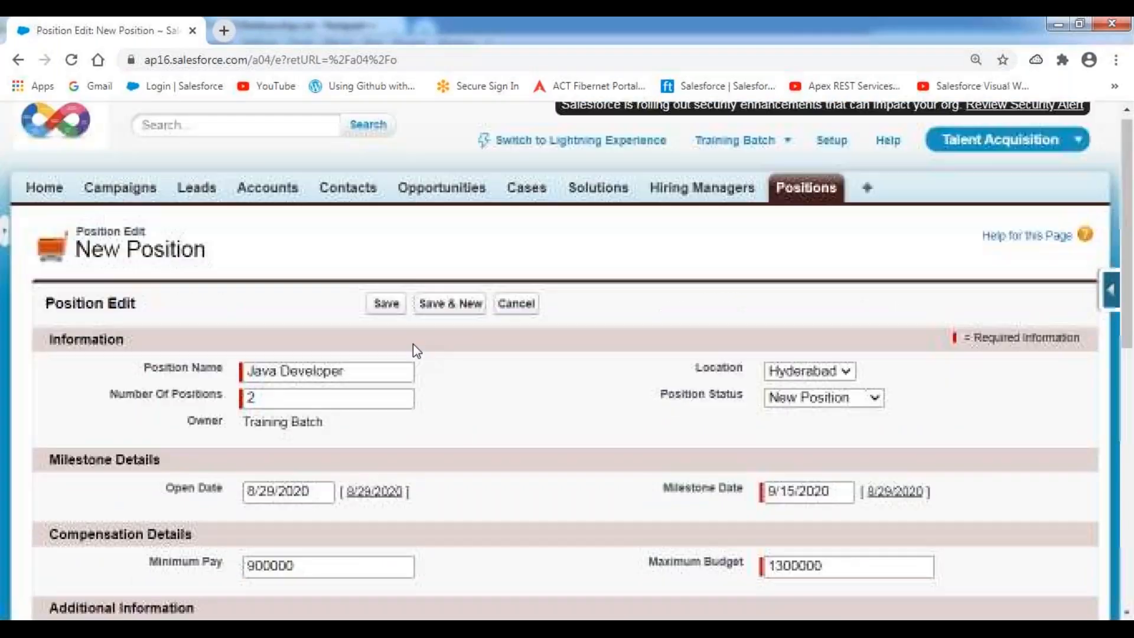
Save the new Java Developer position record.
click(387, 304)
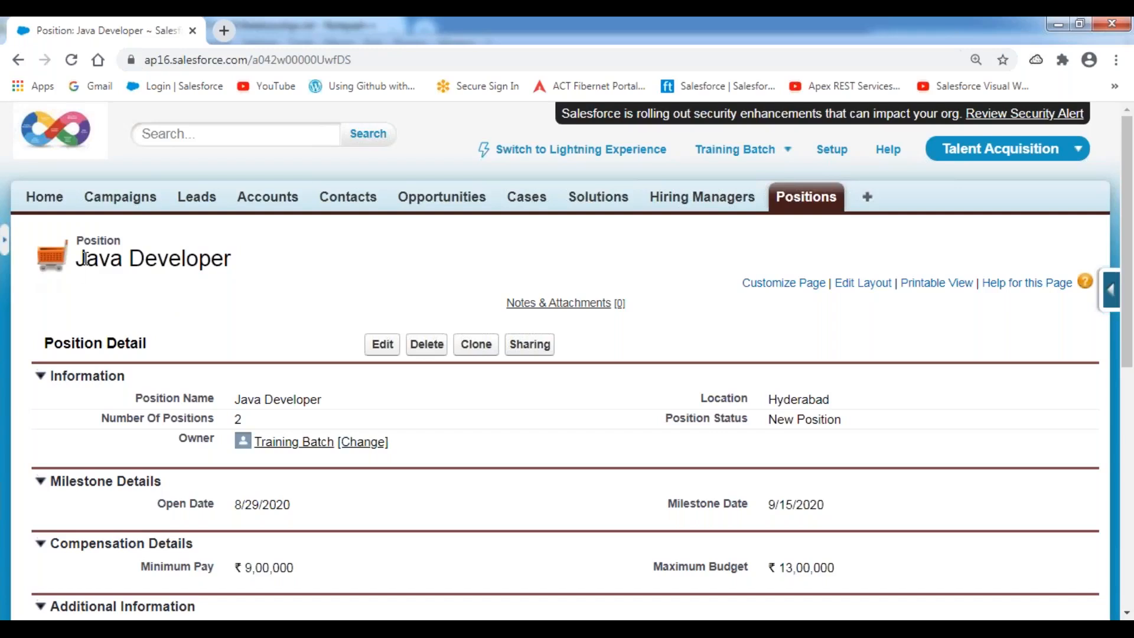
drag(81, 258, 250, 271)
click(316, 255)
Switch between the Positions and Hiring Managers tabs, ending on the Hiring Managers home page.
click(700, 199)
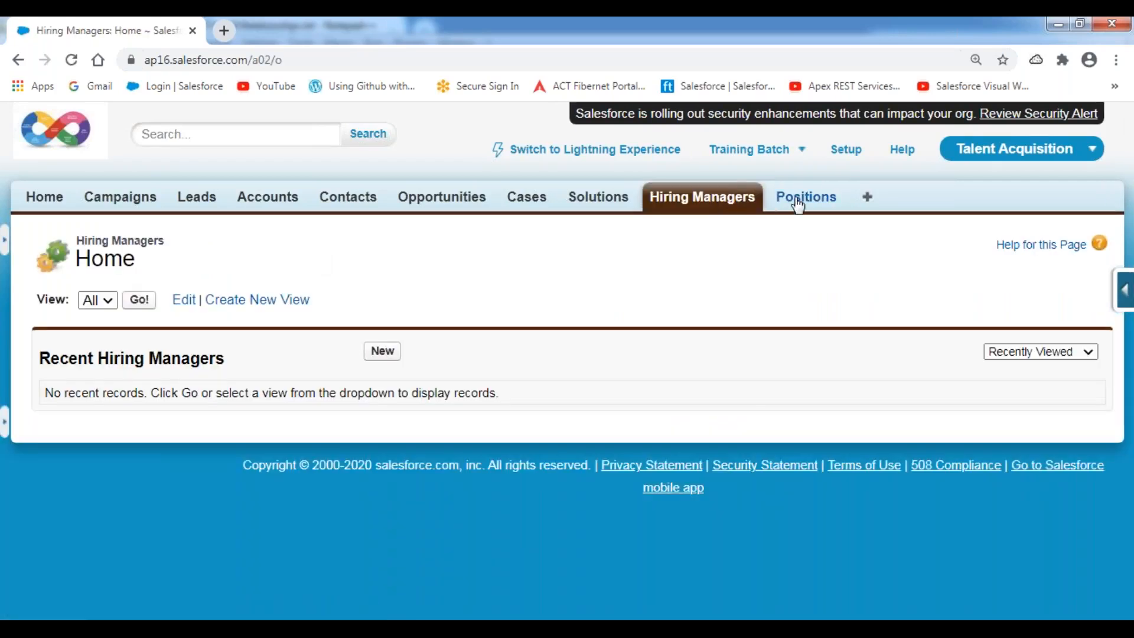
click(805, 199)
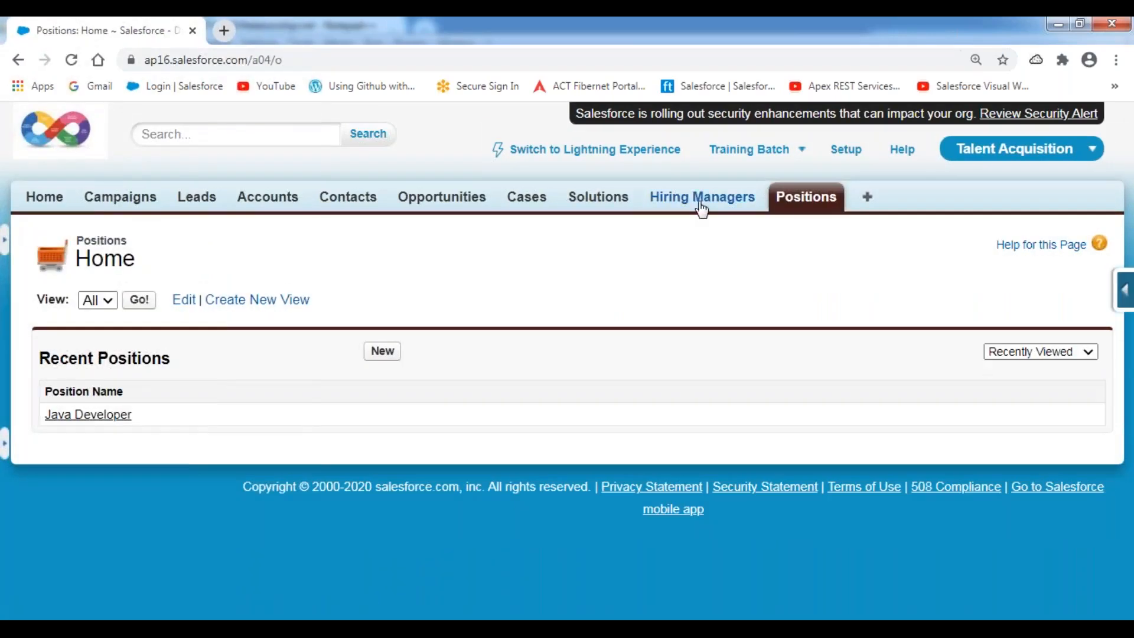
click(697, 208)
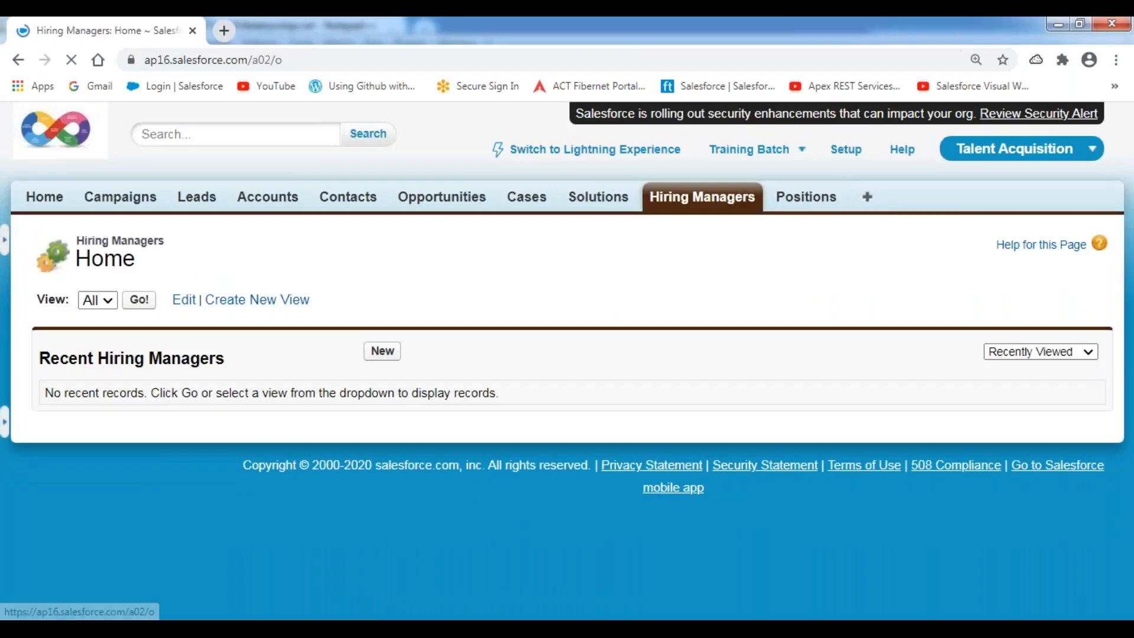
click(792, 203)
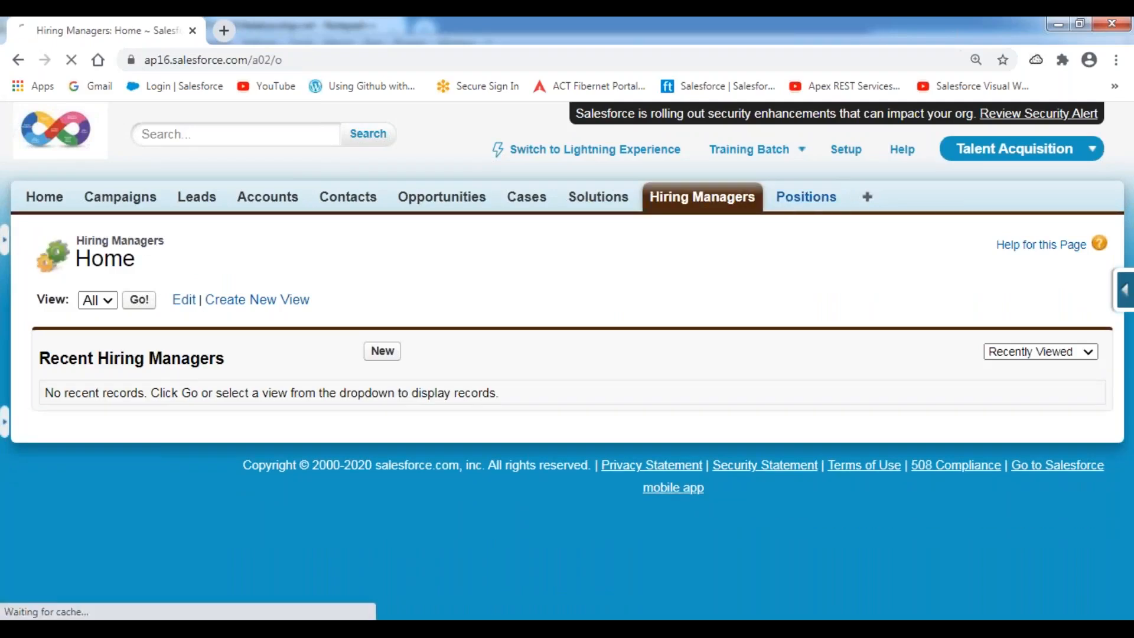
click(691, 207)
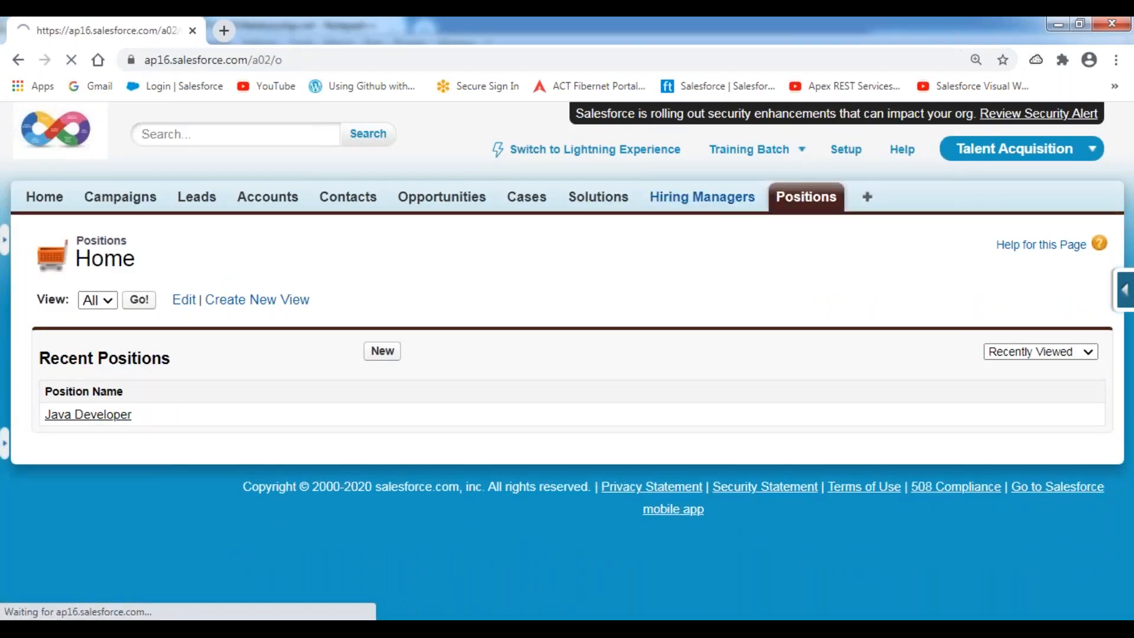
click(790, 201)
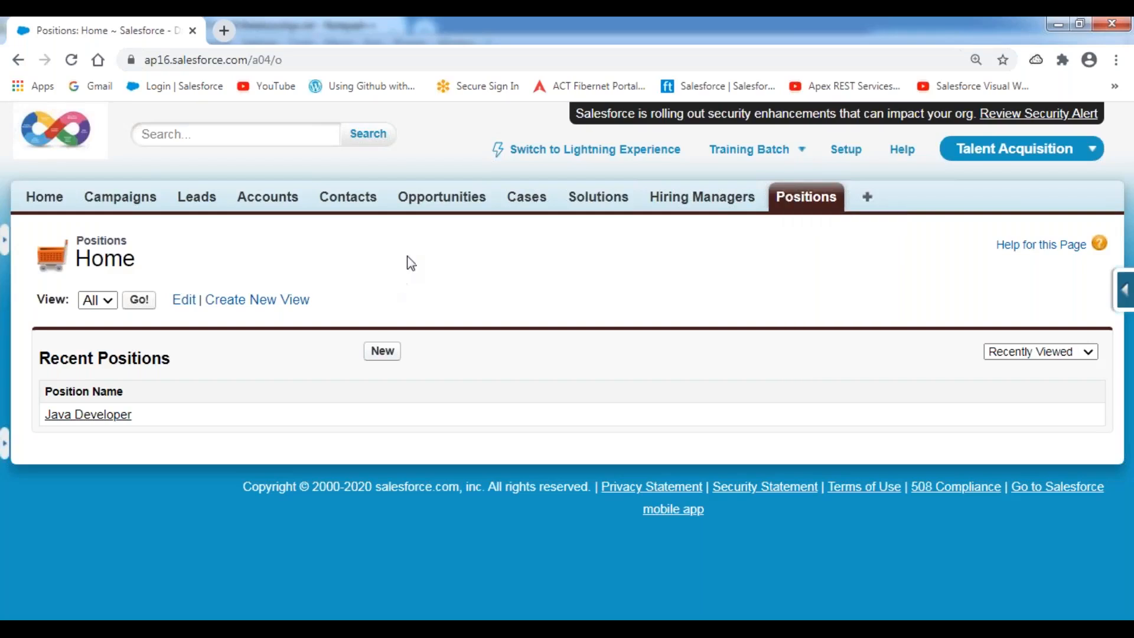
click(700, 200)
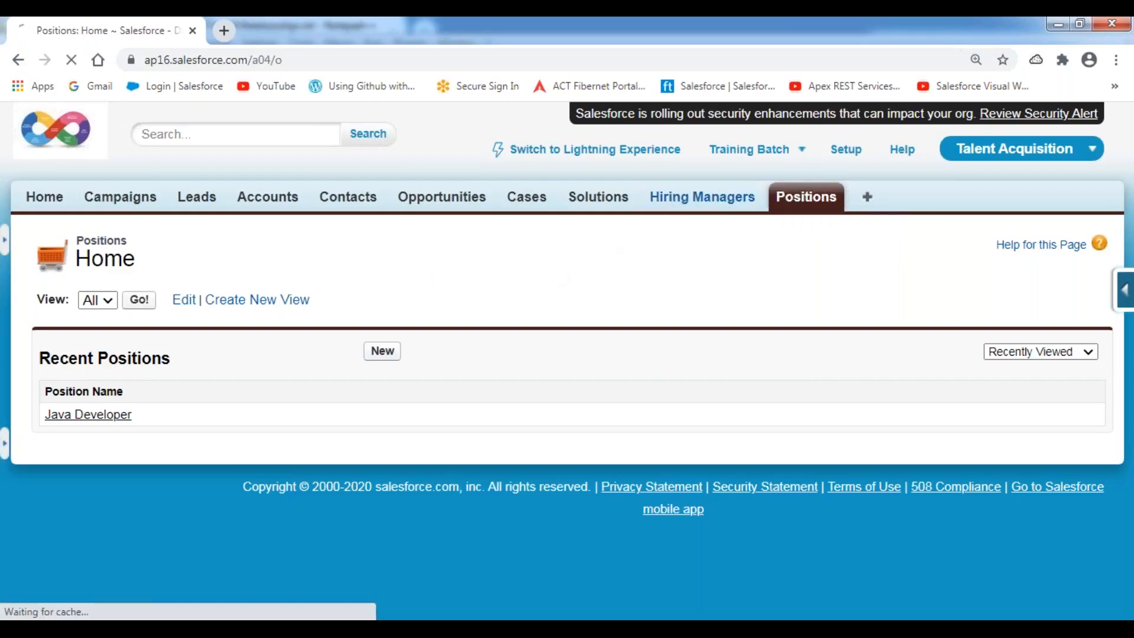
click(139, 300)
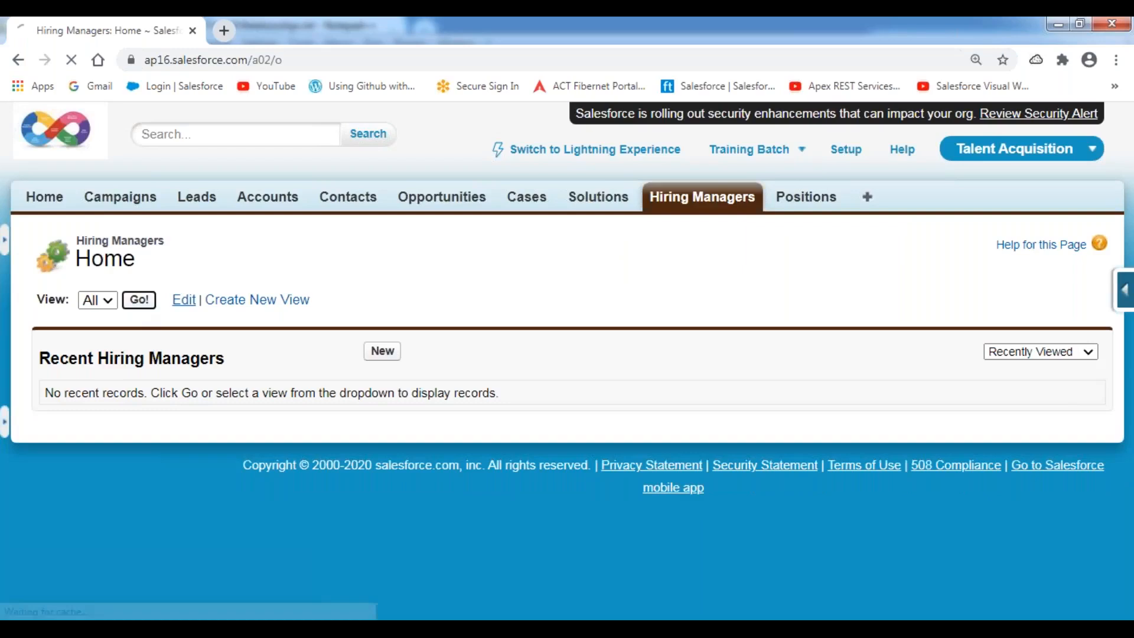
Create a Hyderabad hiring manager with name, contact number and email, using Save & New.
click(100, 288)
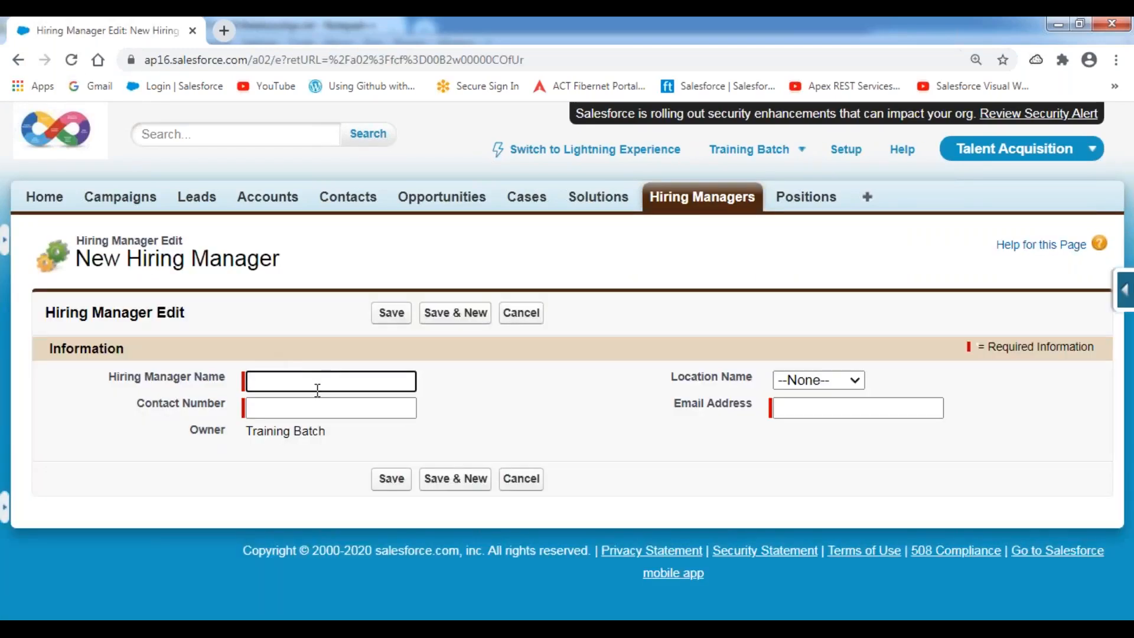
text(Praveen)
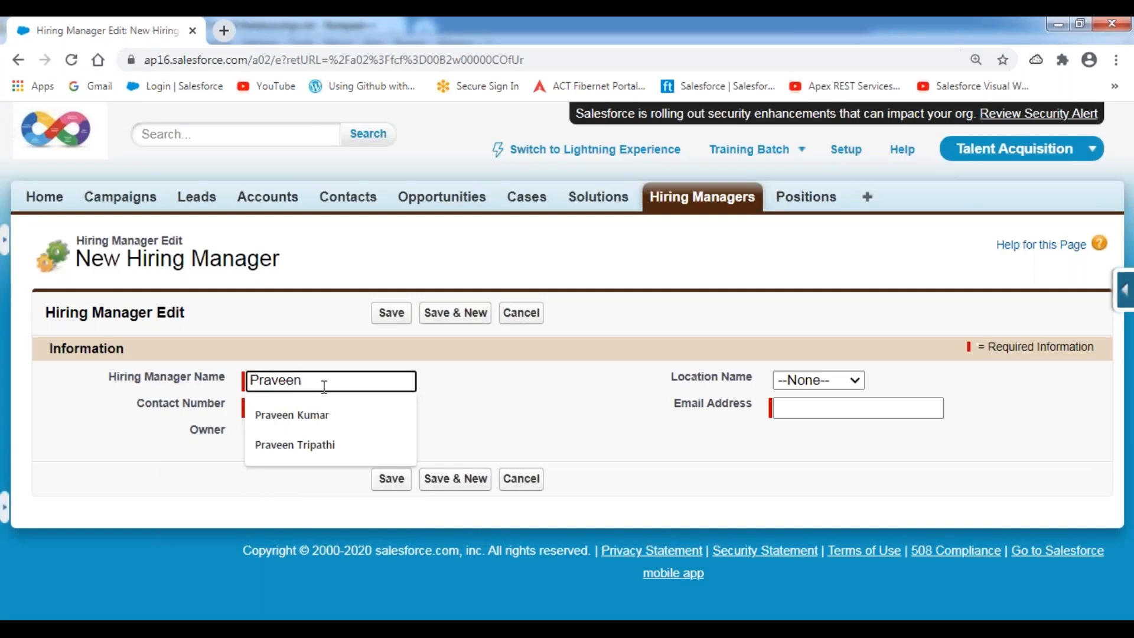
key(Down)
key(Tab)
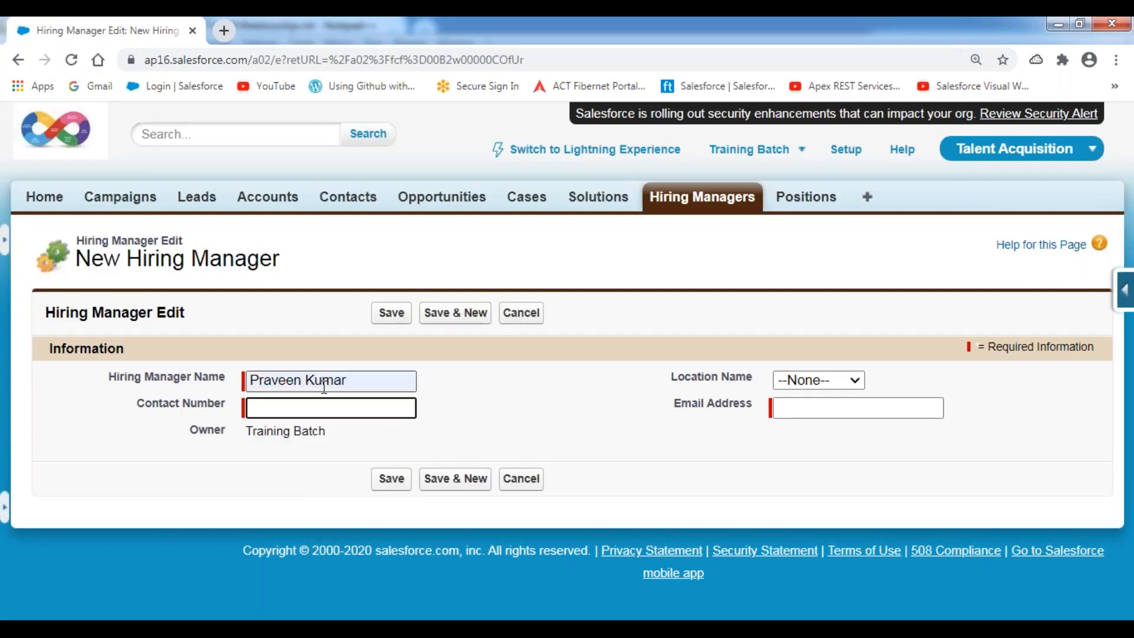
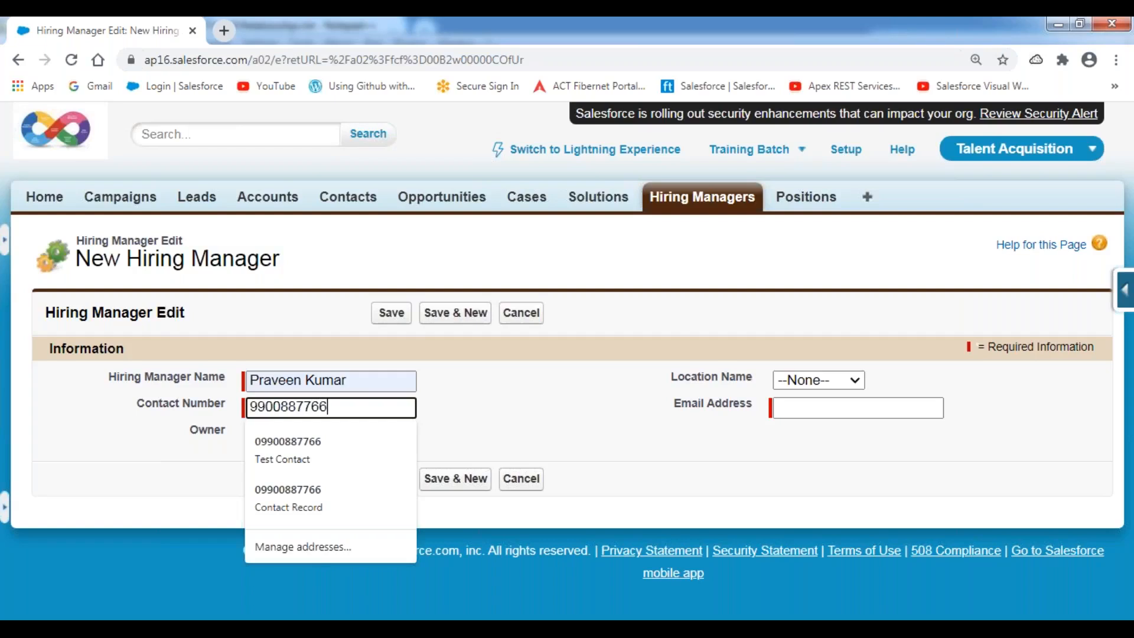
key(Tab)
key(Down)
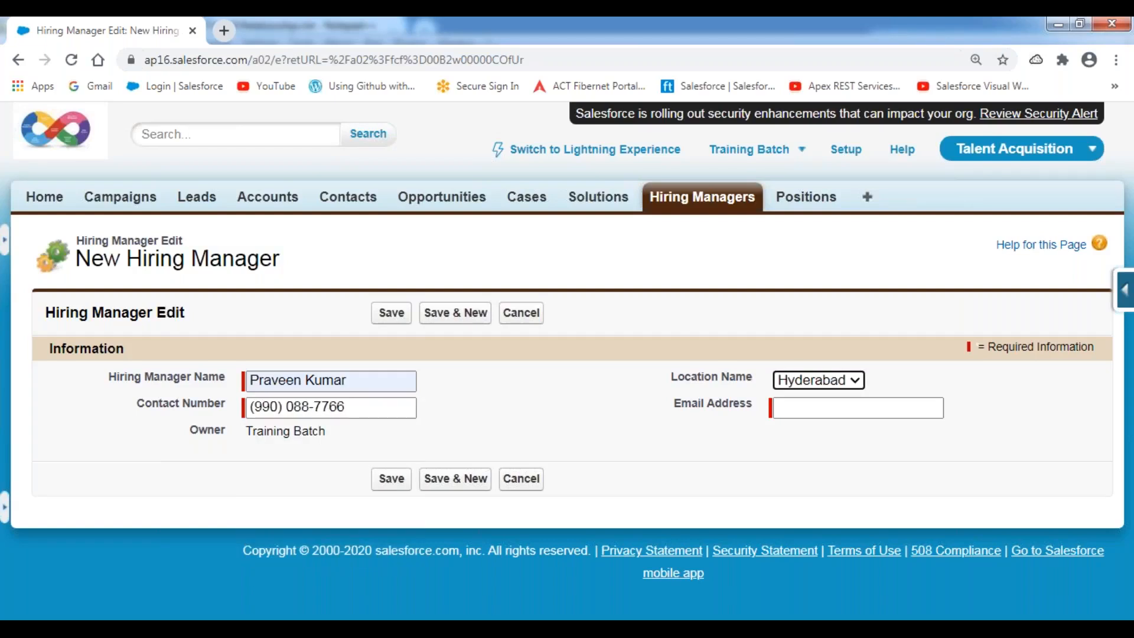
key(Tab)
text(pr)
key(BackSpace)
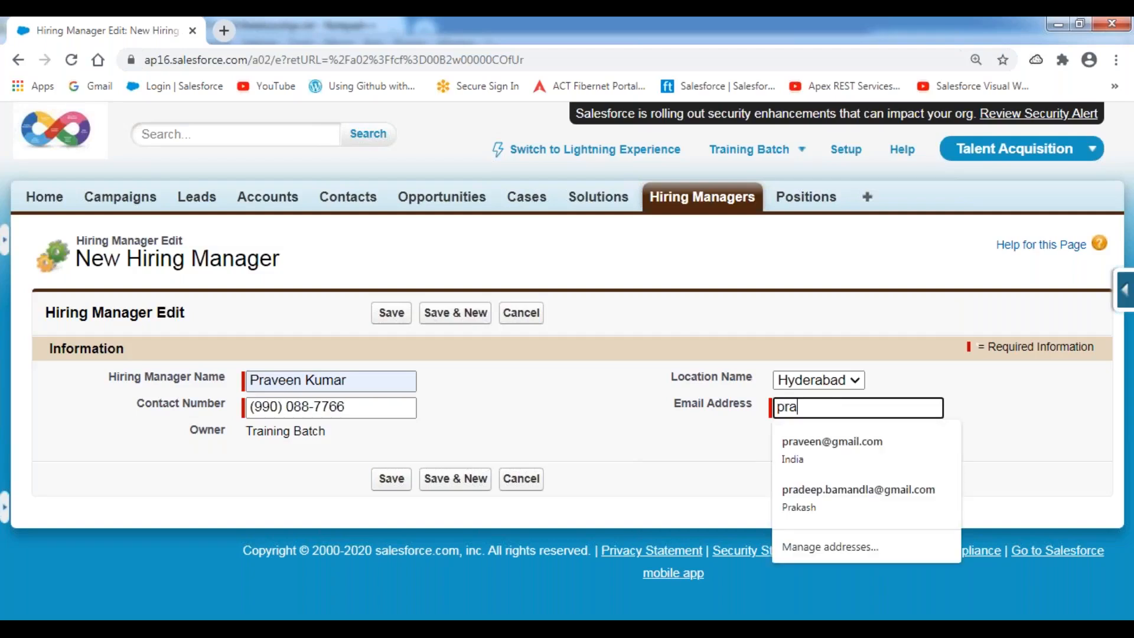
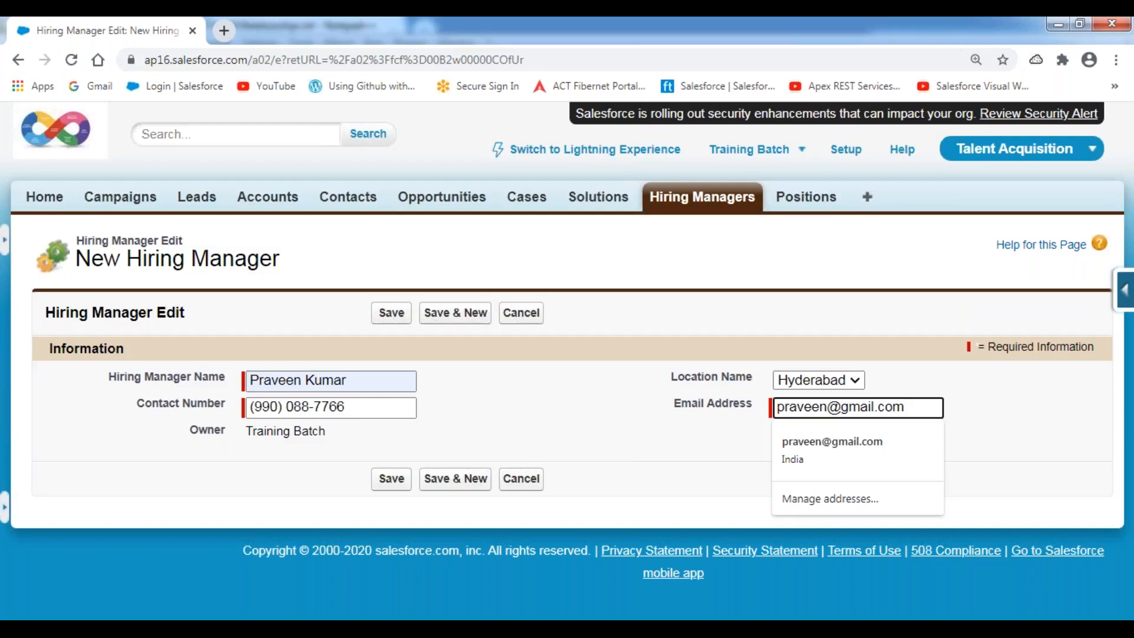
click(456, 313)
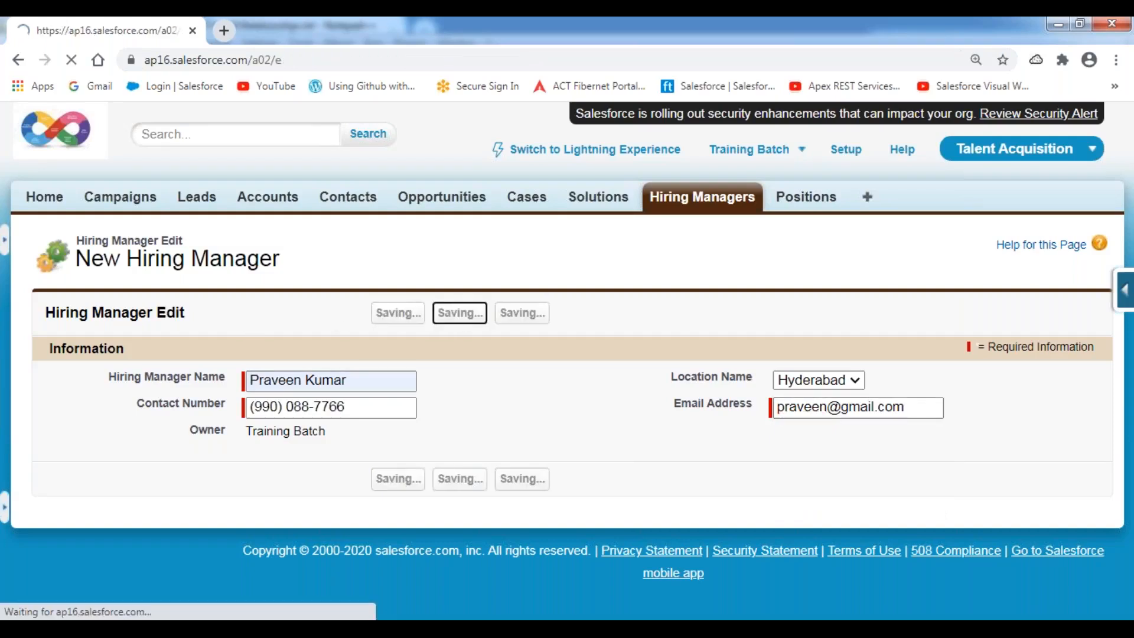
Create a second Hyderabad hiring manager with name, contact number and email, using Save & New.
text(Sreedhar)
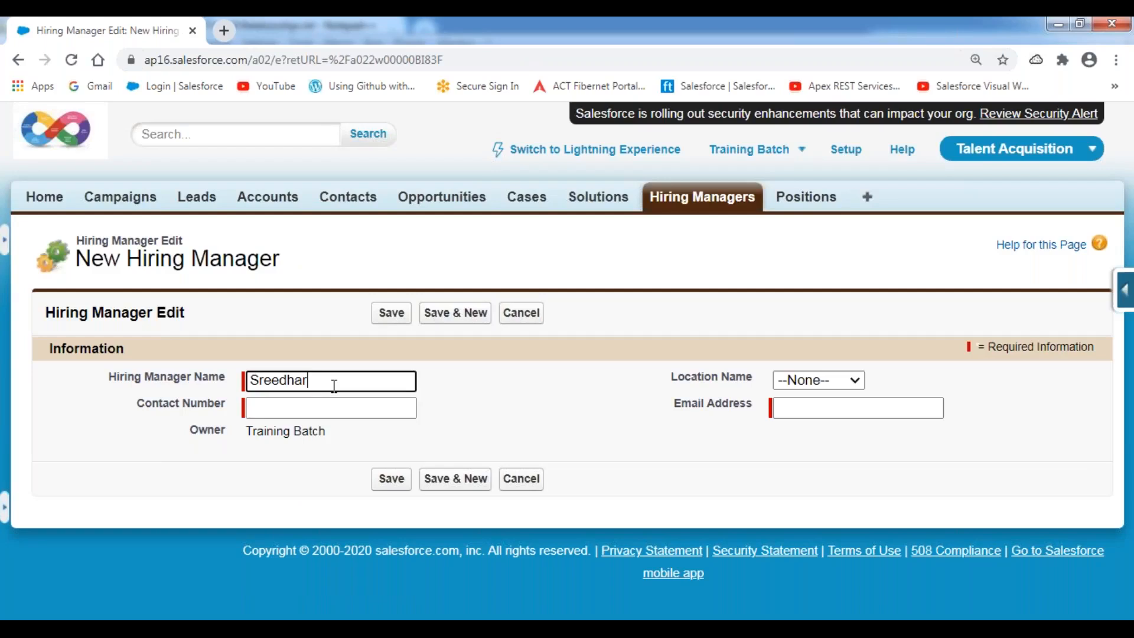
text( P)
key(Tab)
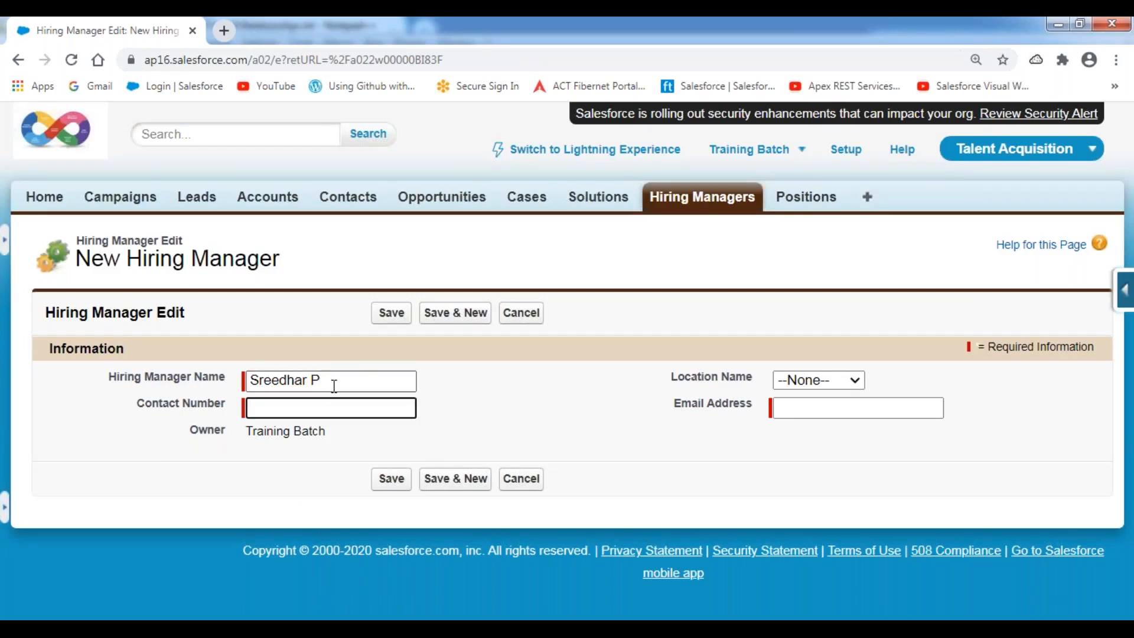
key(Tab)
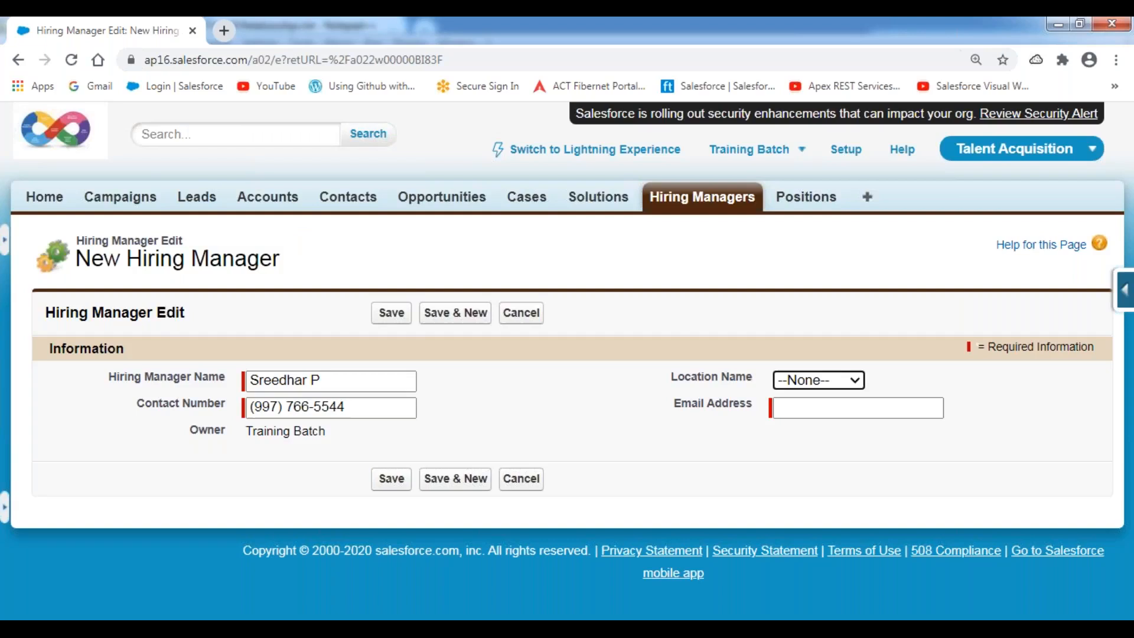
key(Down)
key(Tab)
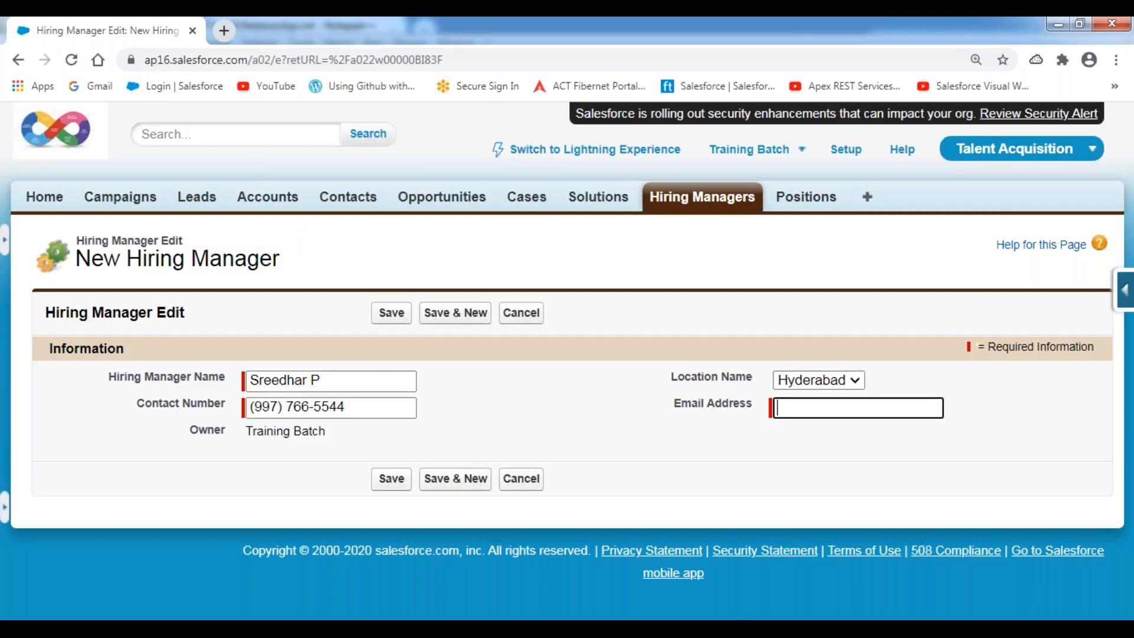
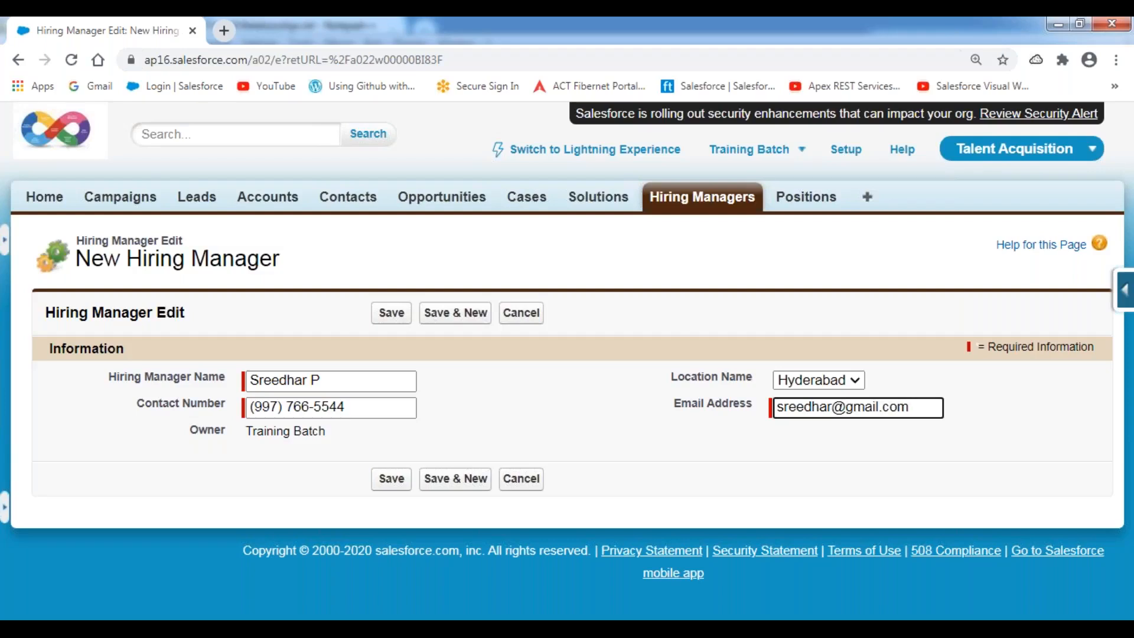
click(449, 315)
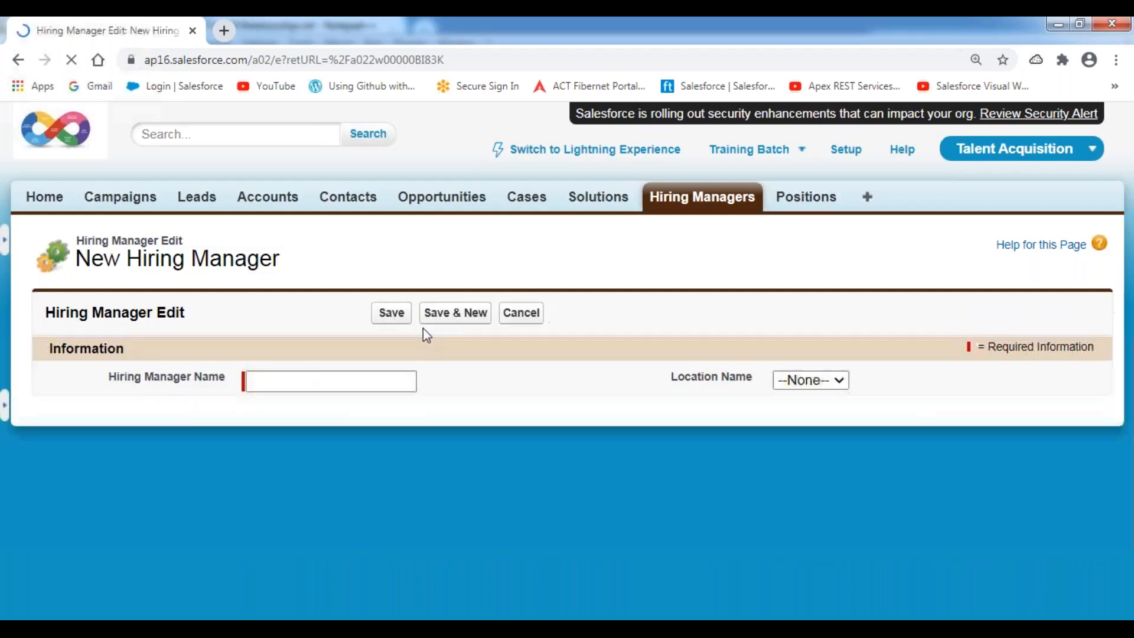
Create a Hyderabad hiring manager with name, contact number and email, using Save & New.
click(309, 384)
text(S)
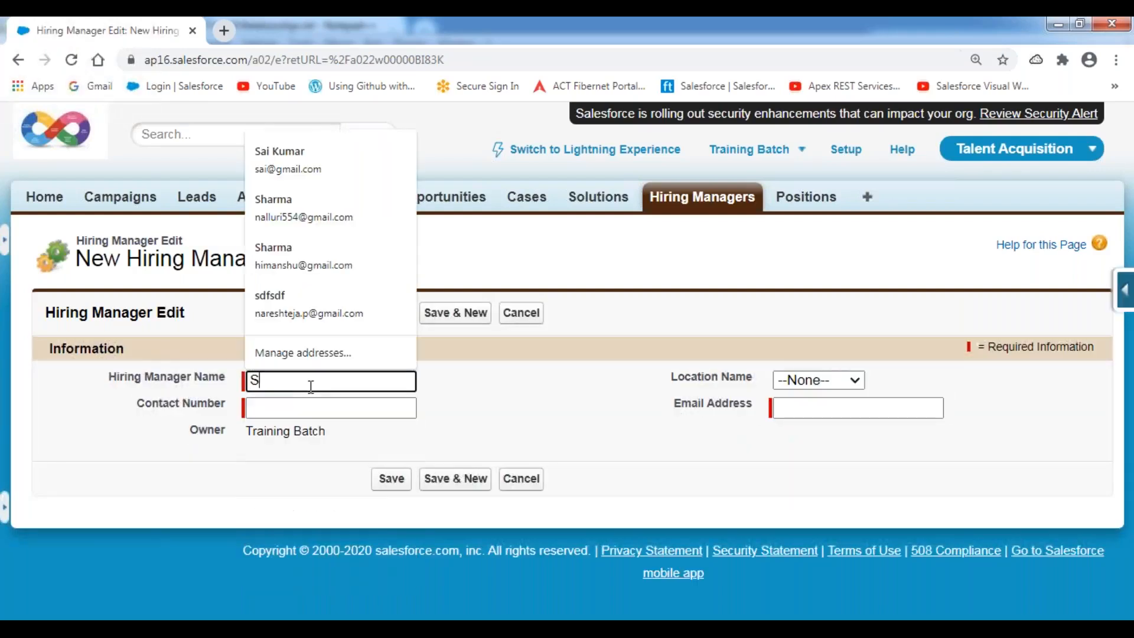
text(wathi)
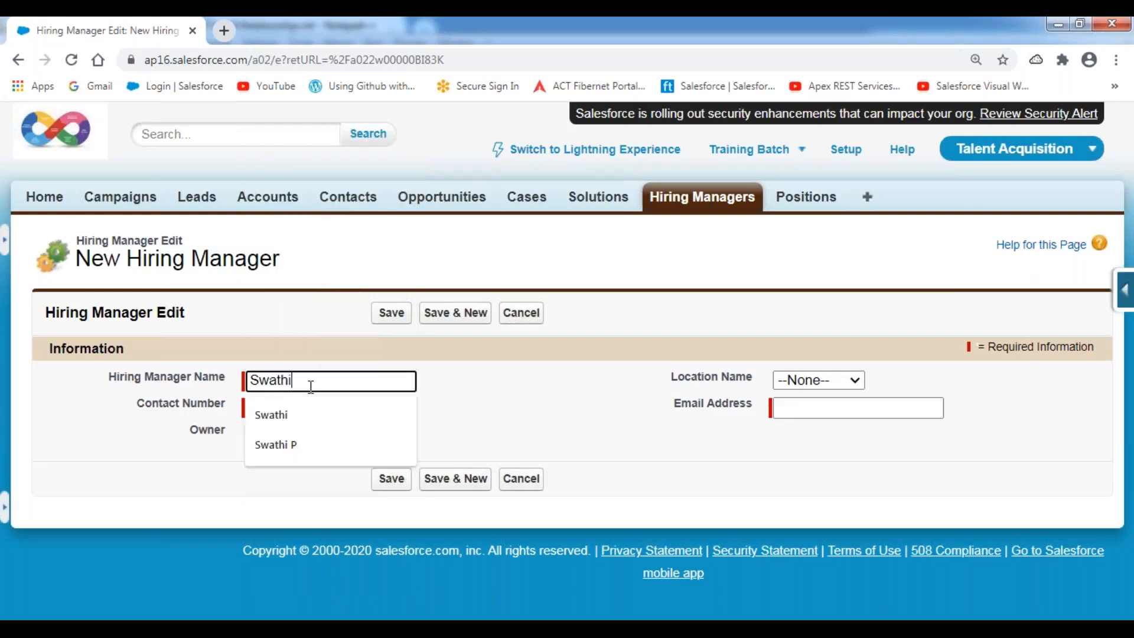
key(Tab)
key(Tab)
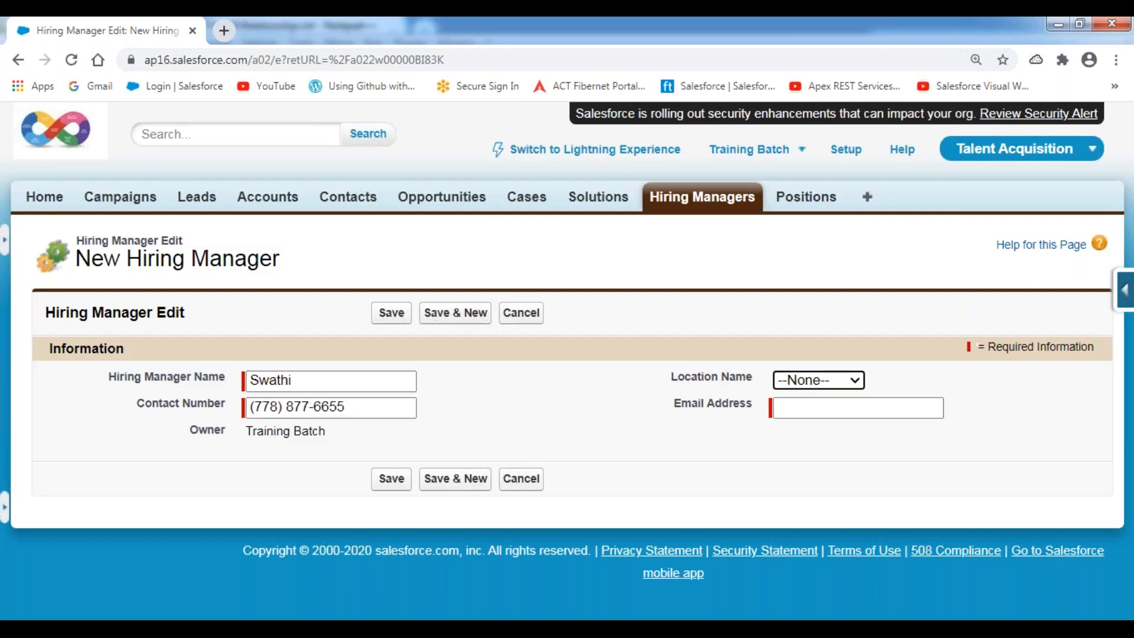
key(Down)
key(Tab)
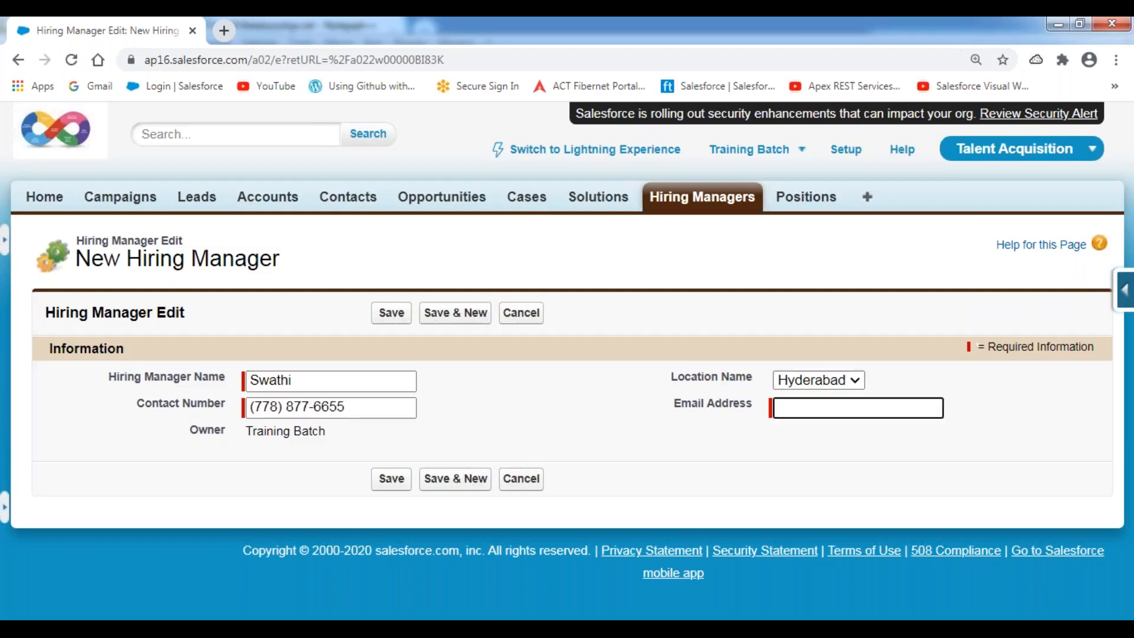
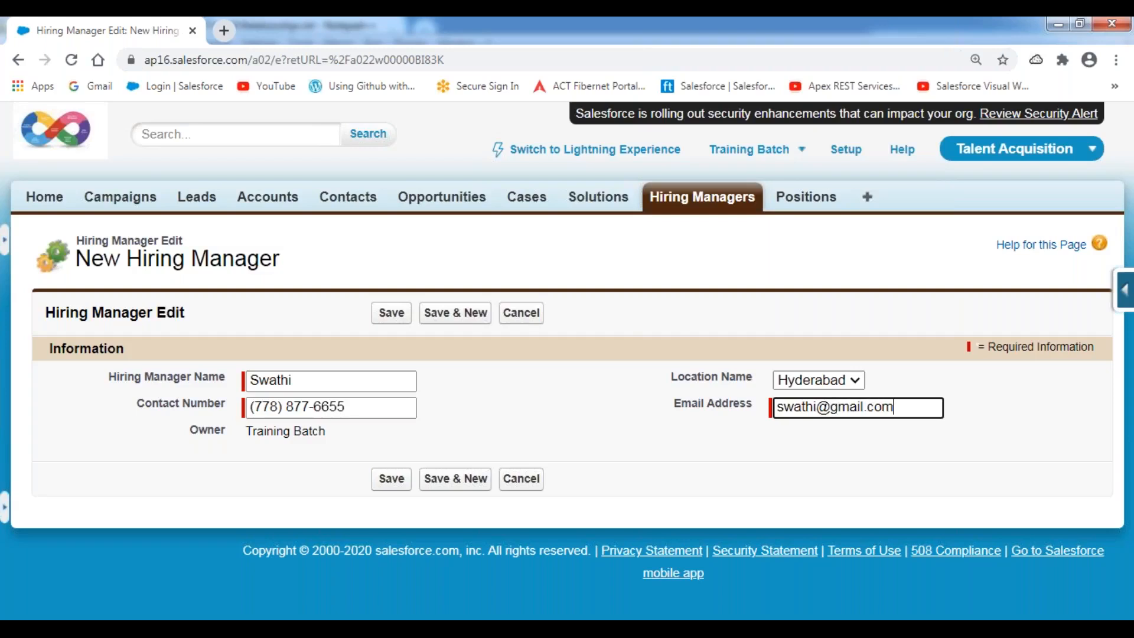
click(456, 317)
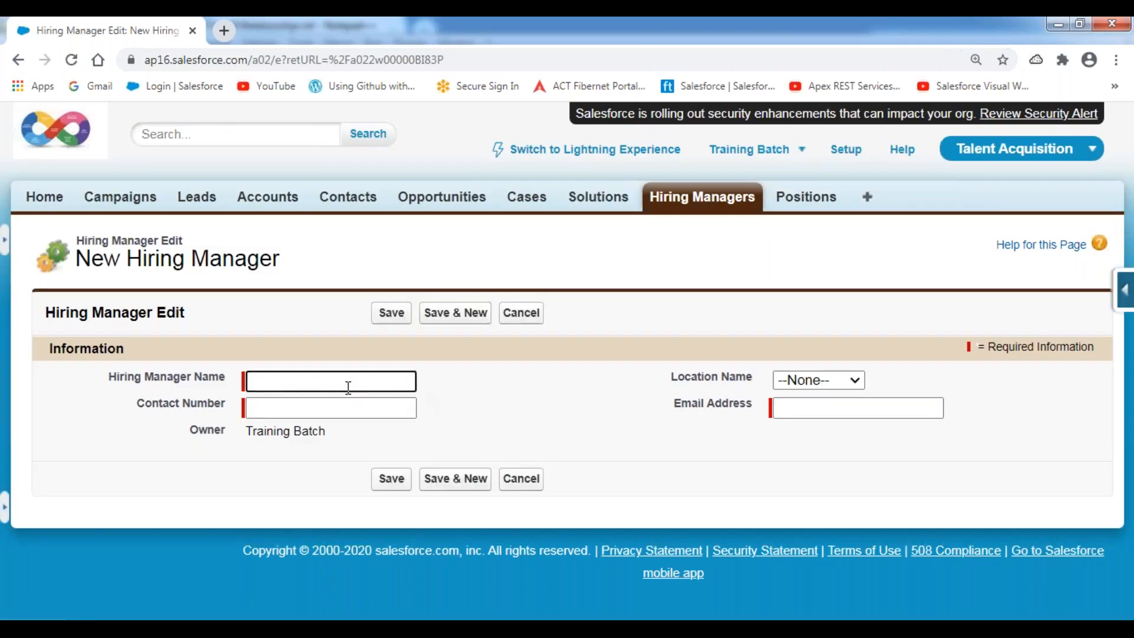
Create a Mumbai hiring manager with name, contact number and email, using Save & New.
text(Ashi)
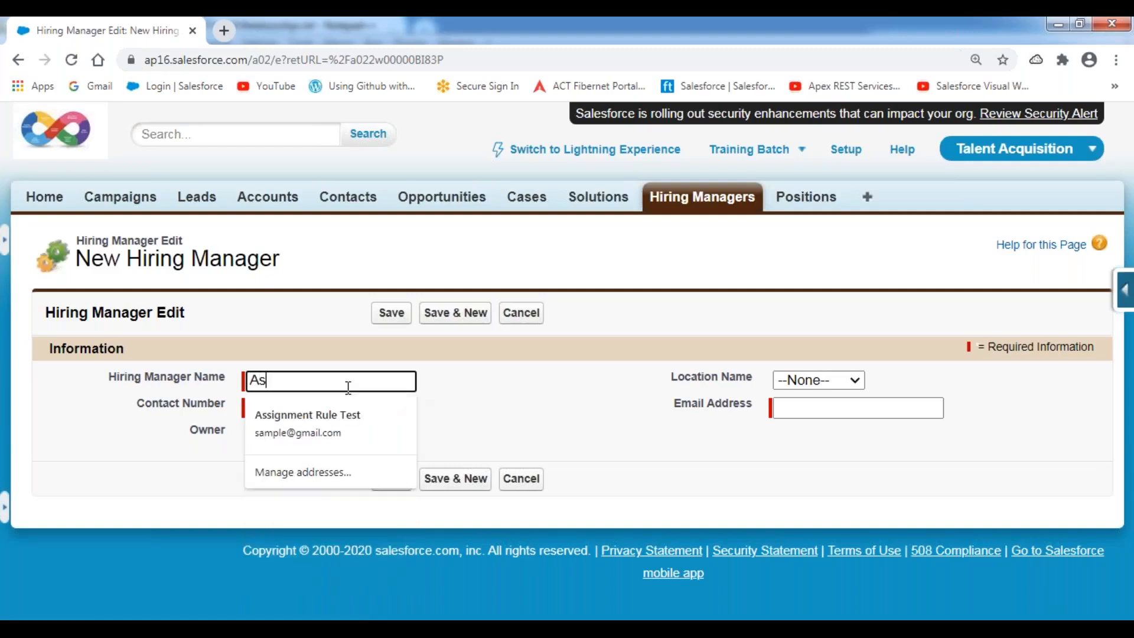
key(BackSpace)
key(BackSpace)
key(BackSpace)
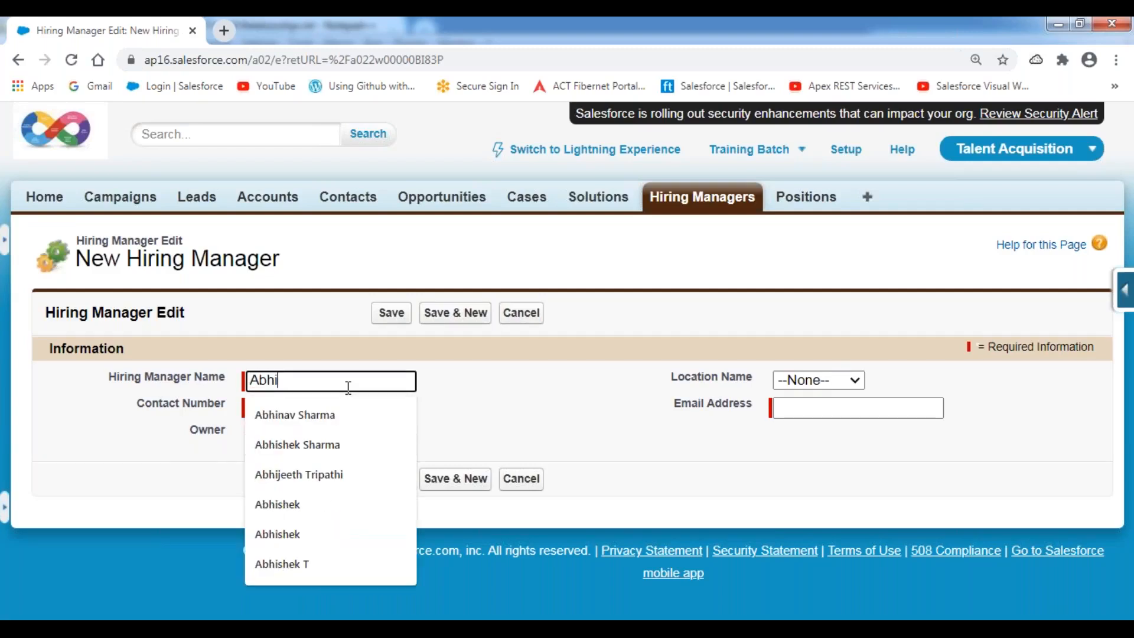
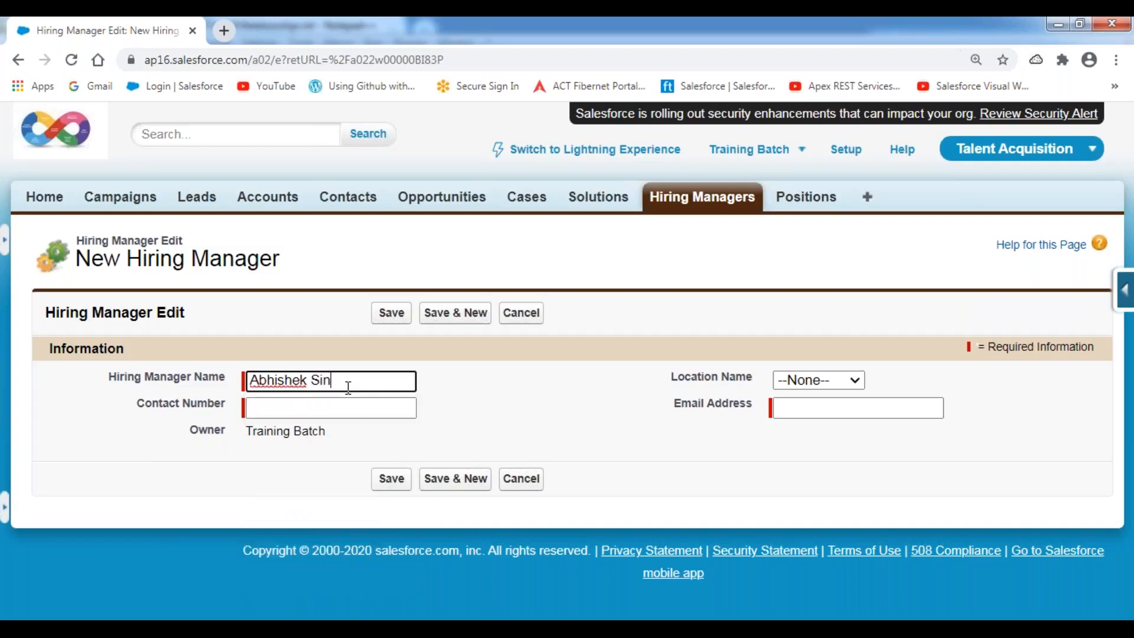
click(350, 412)
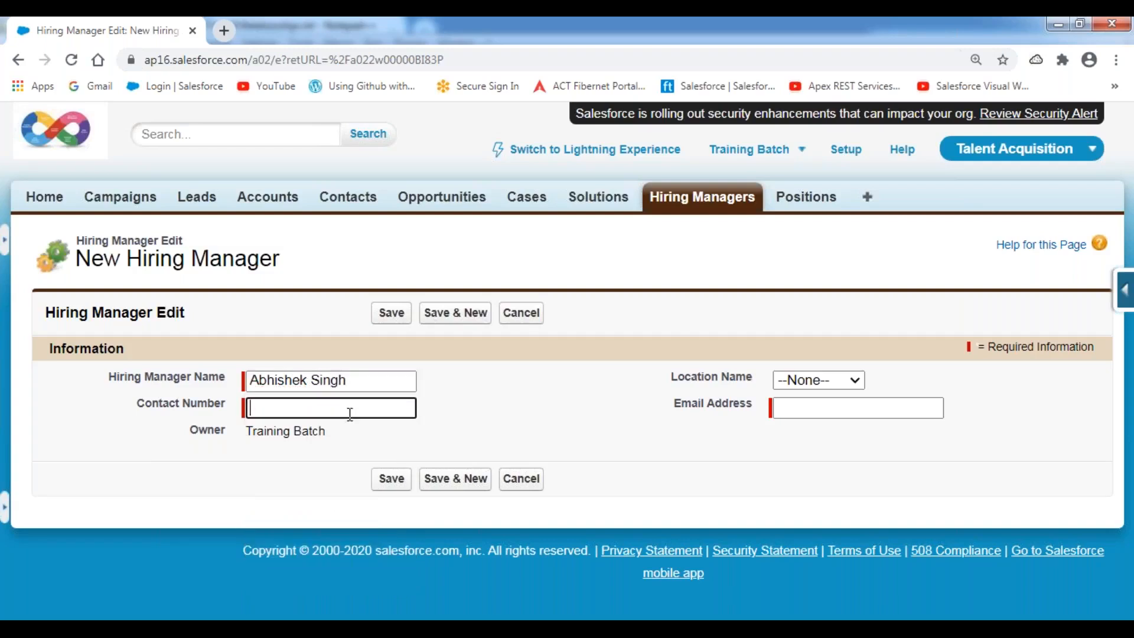
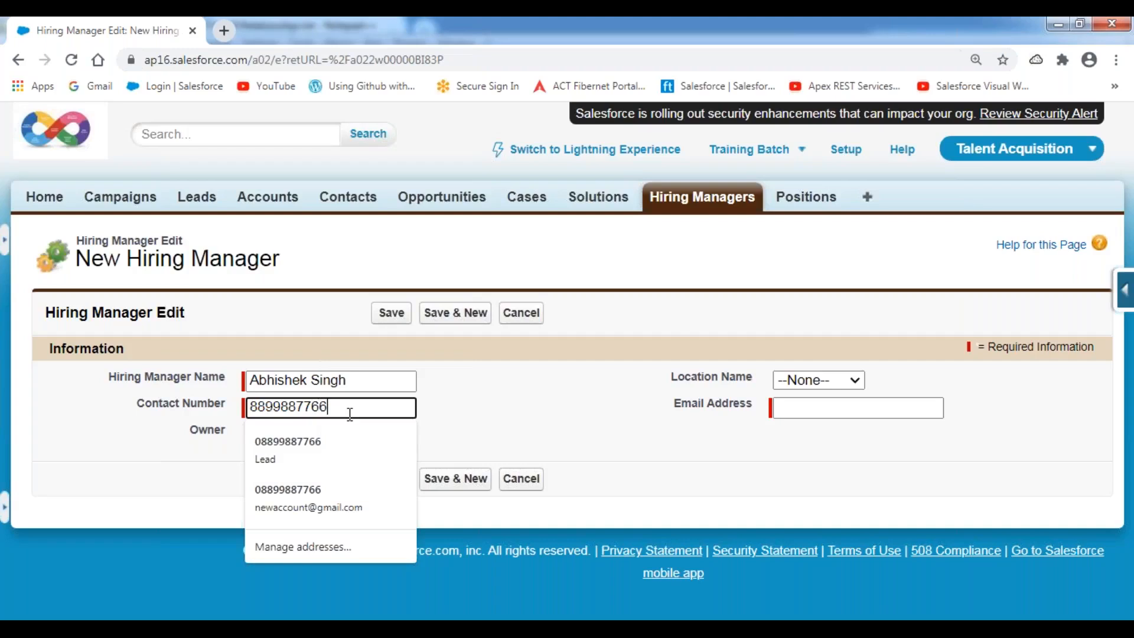
key(Tab)
click(852, 383)
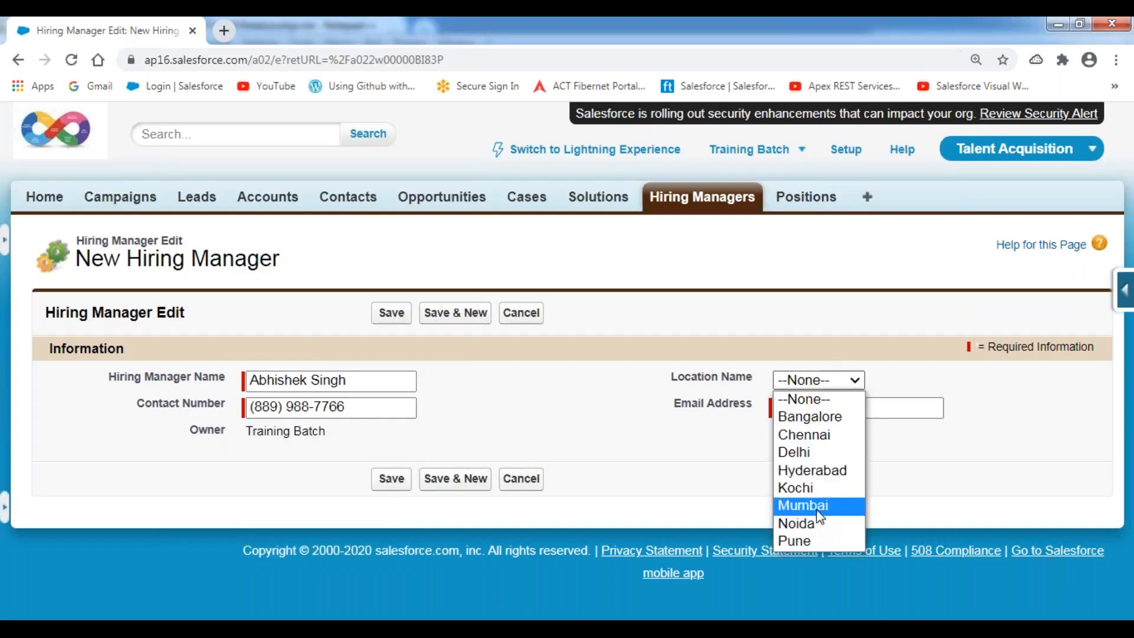
click(803, 505)
click(798, 406)
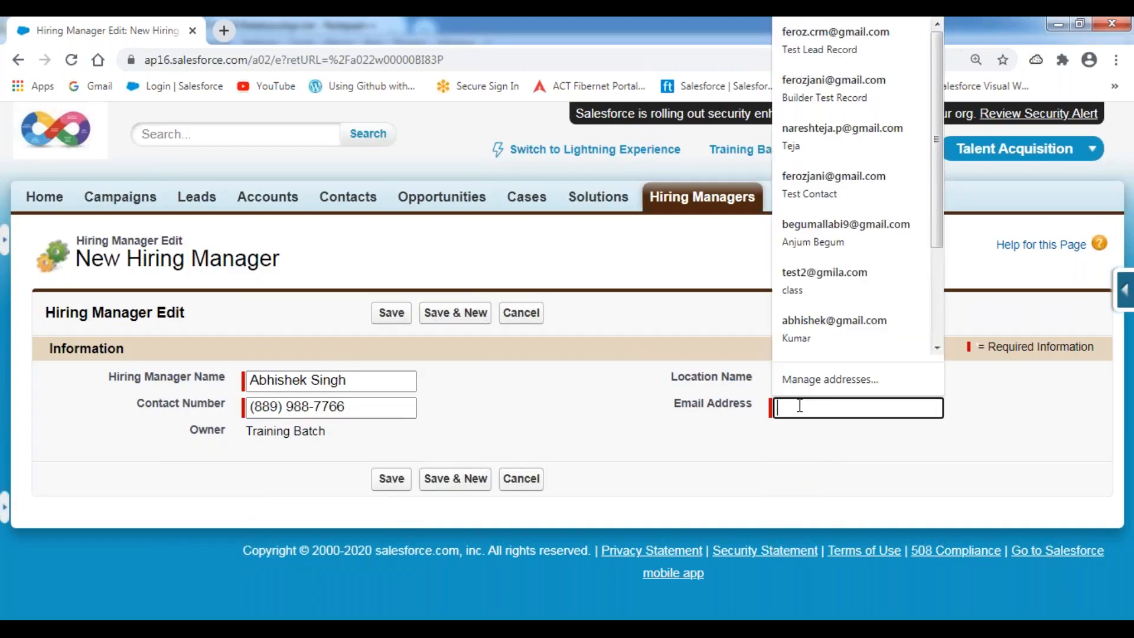
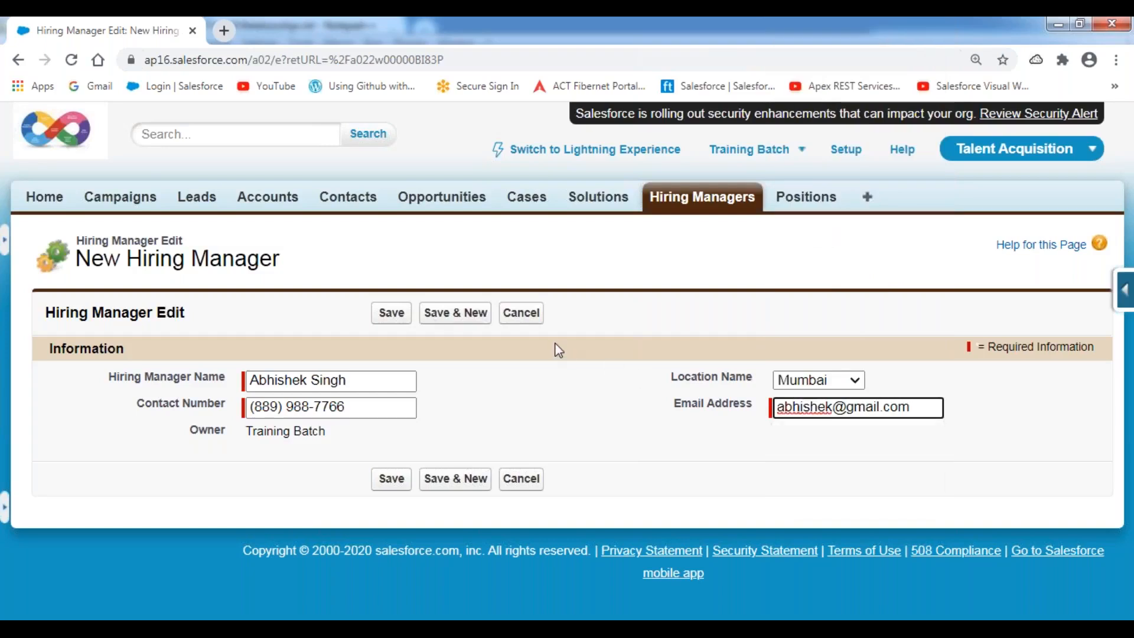
click(557, 345)
click(458, 319)
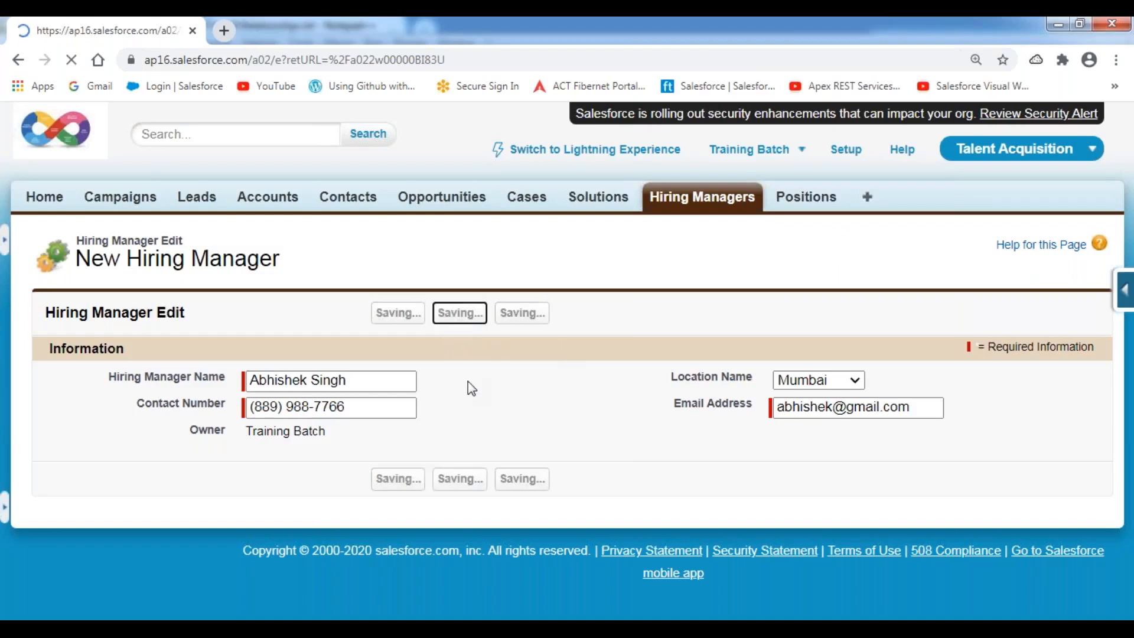
Create a Chennai hiring manager with name, contact number and email, using Save & New.
text(Ranjith)
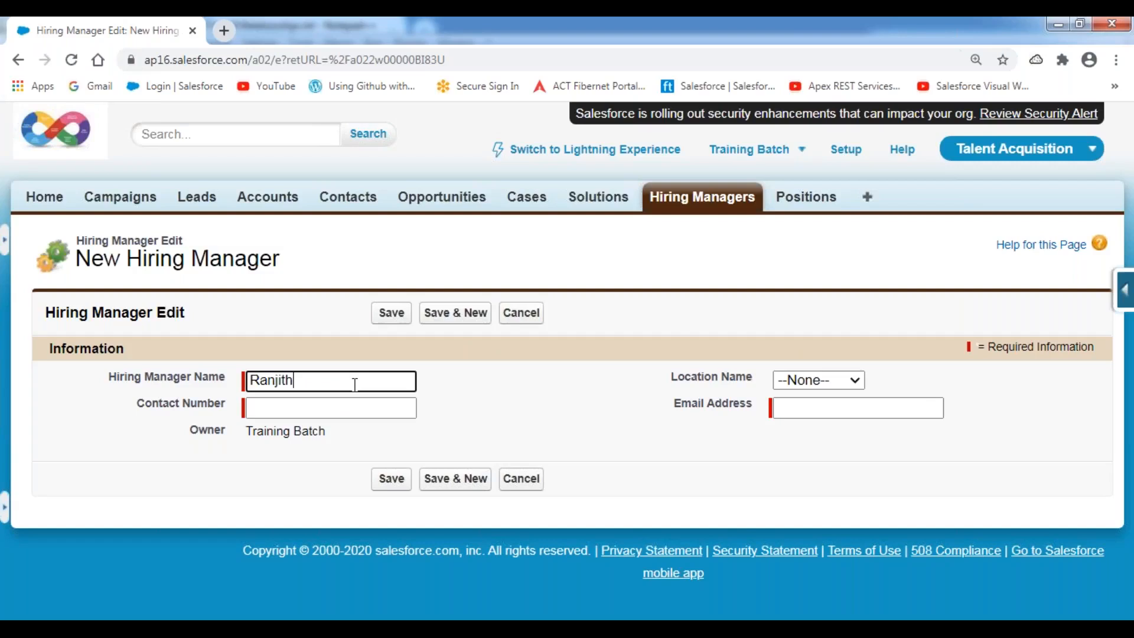
key(Tab)
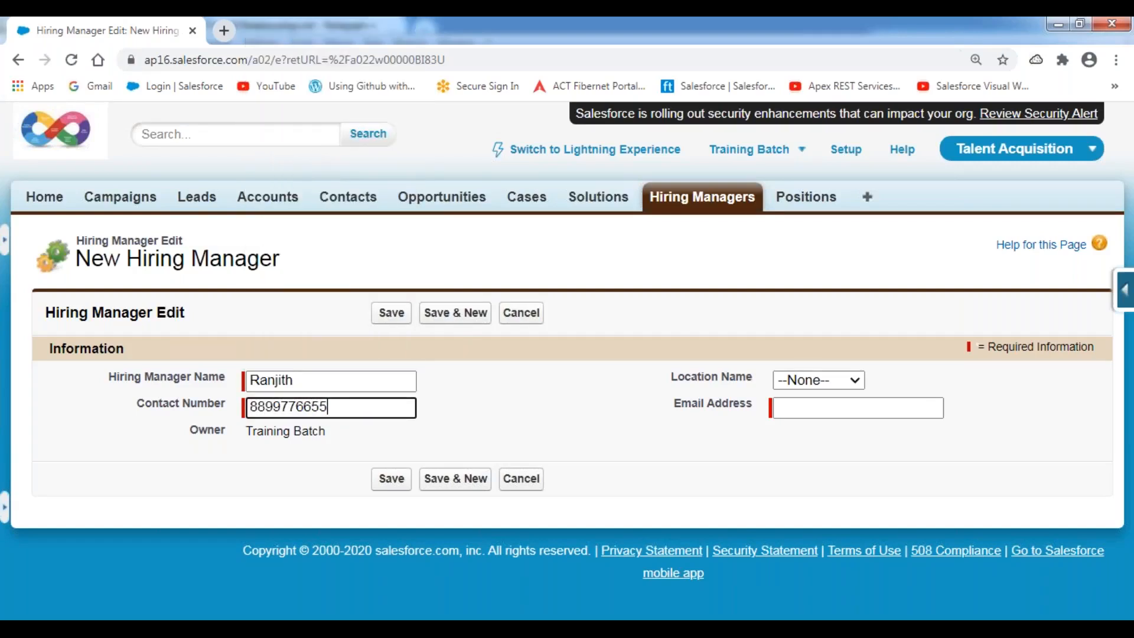
key(Tab)
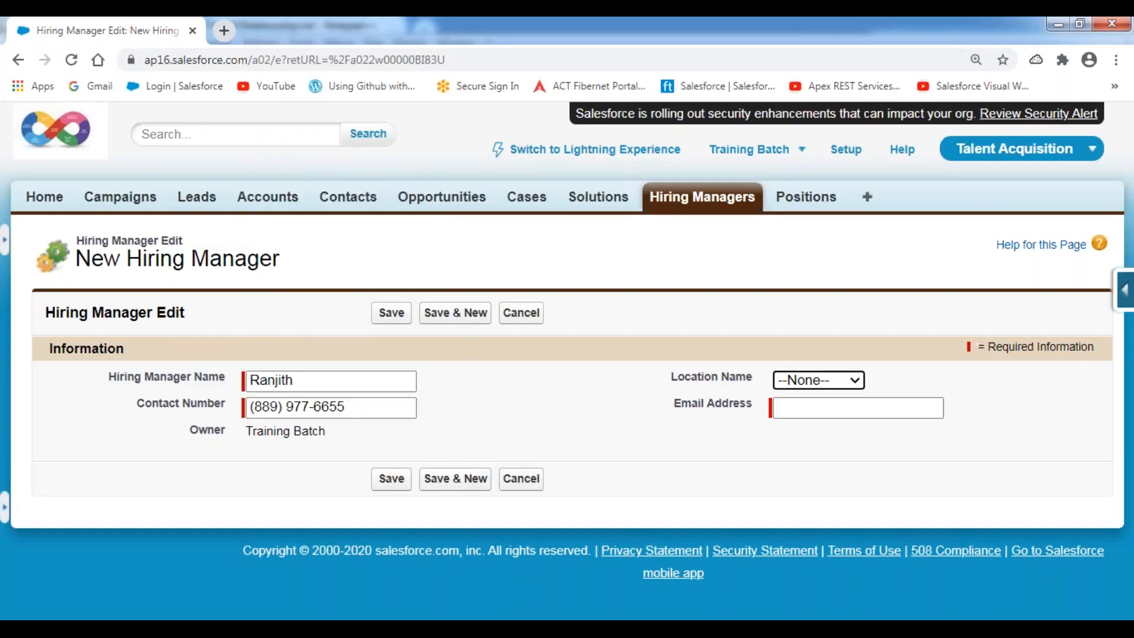
key(c)
key(Tab)
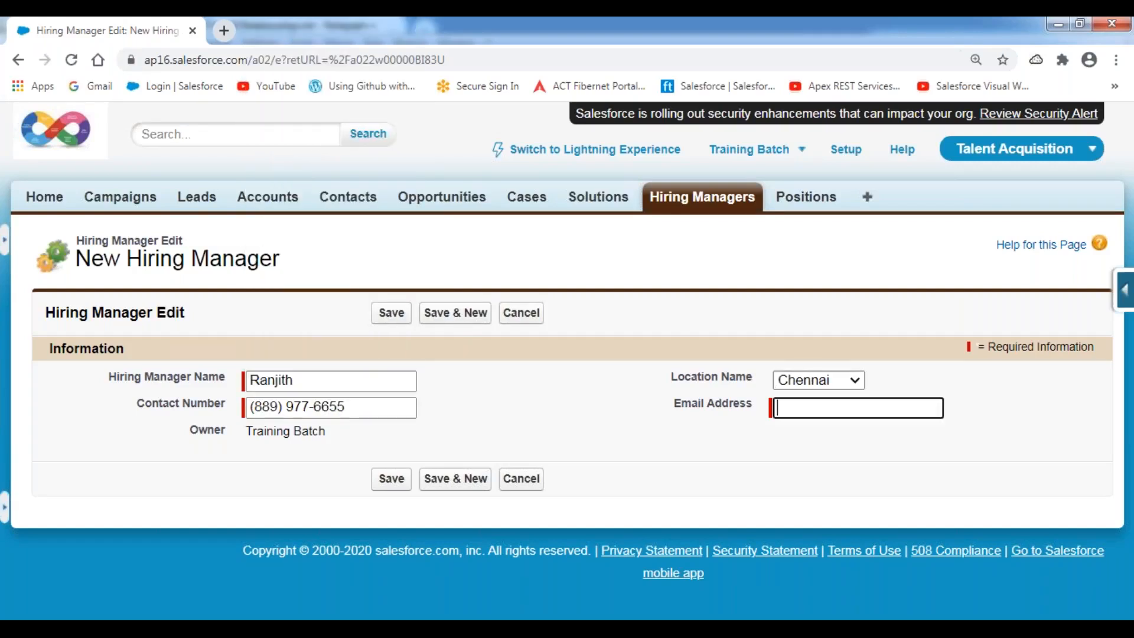
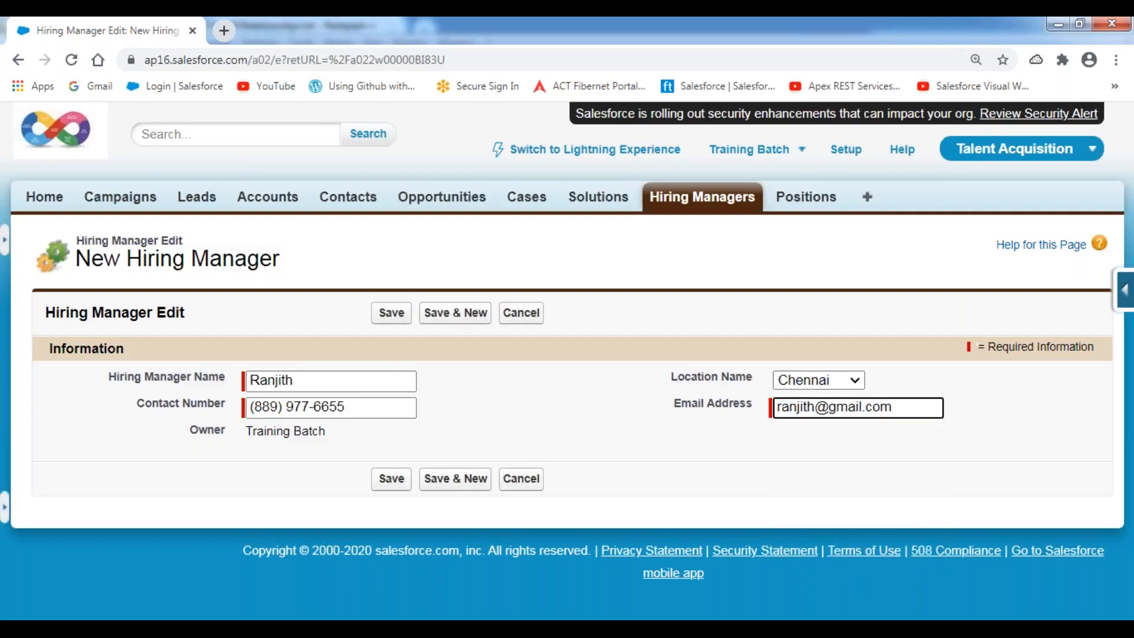
click(460, 317)
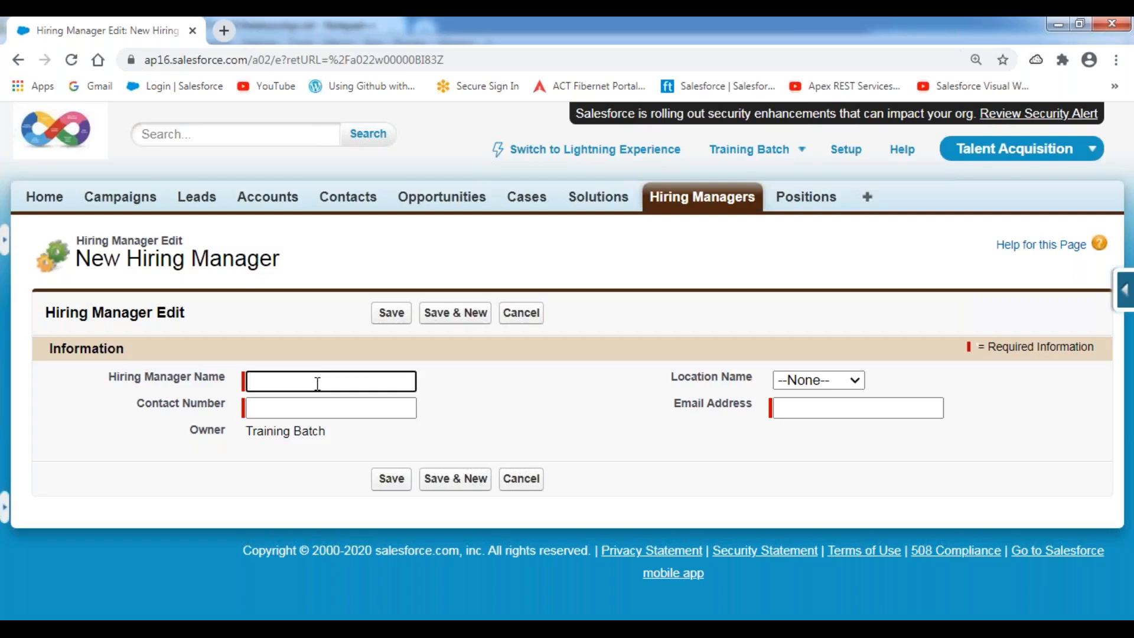
Fill the next hiring manager's name, contact number, Bangalore location and email.
text(Chellappan)
key(Tab)
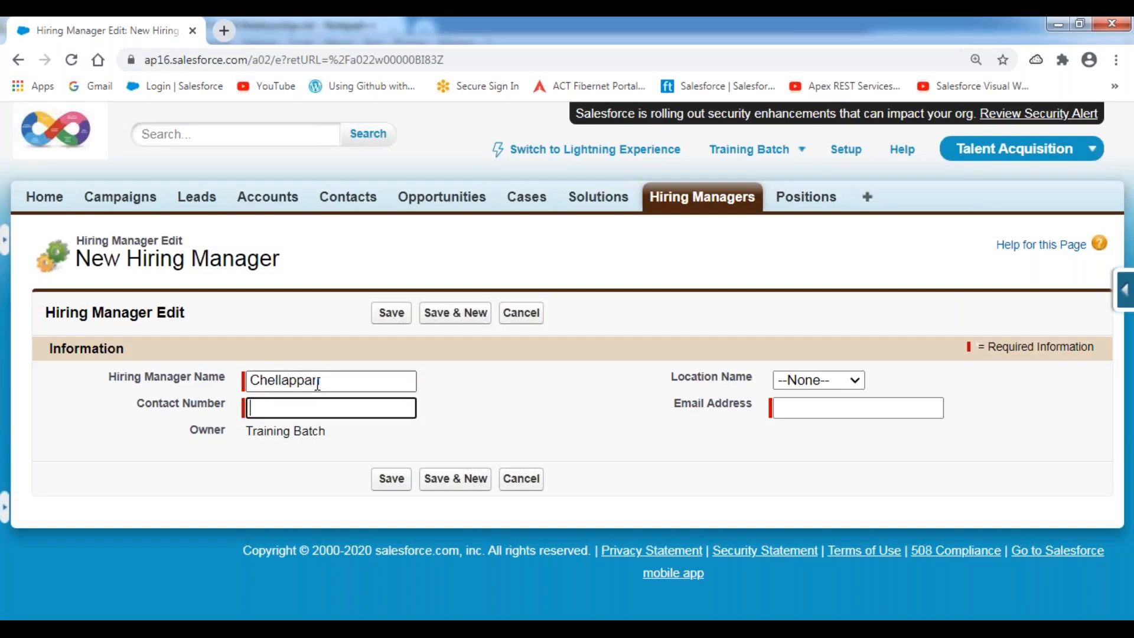
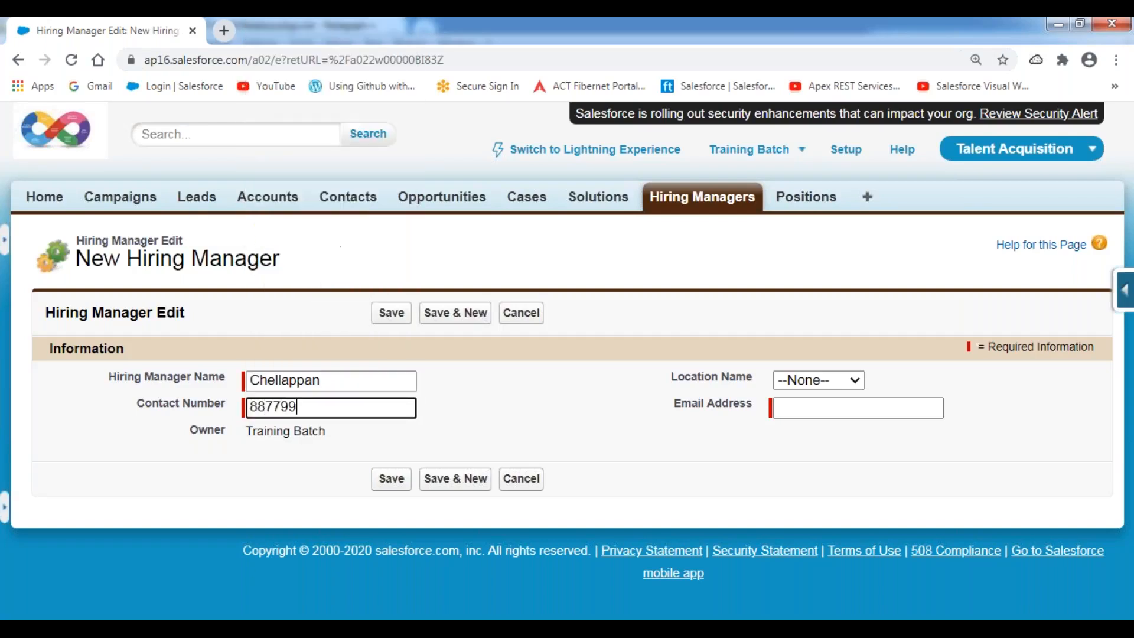
key(Tab)
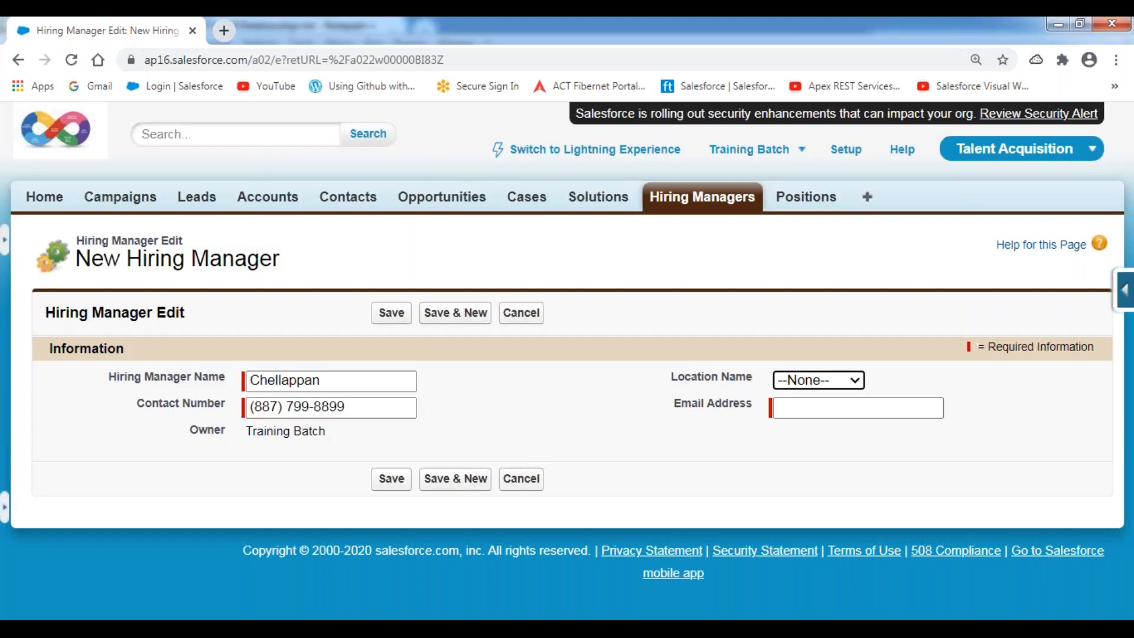
key(Down)
key(Tab)
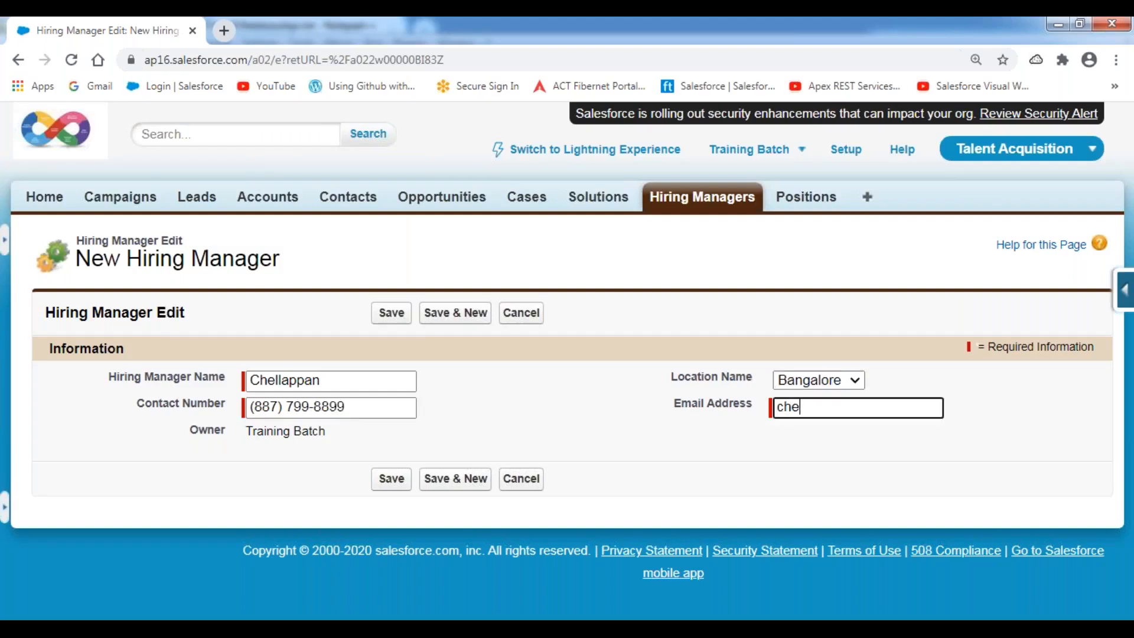
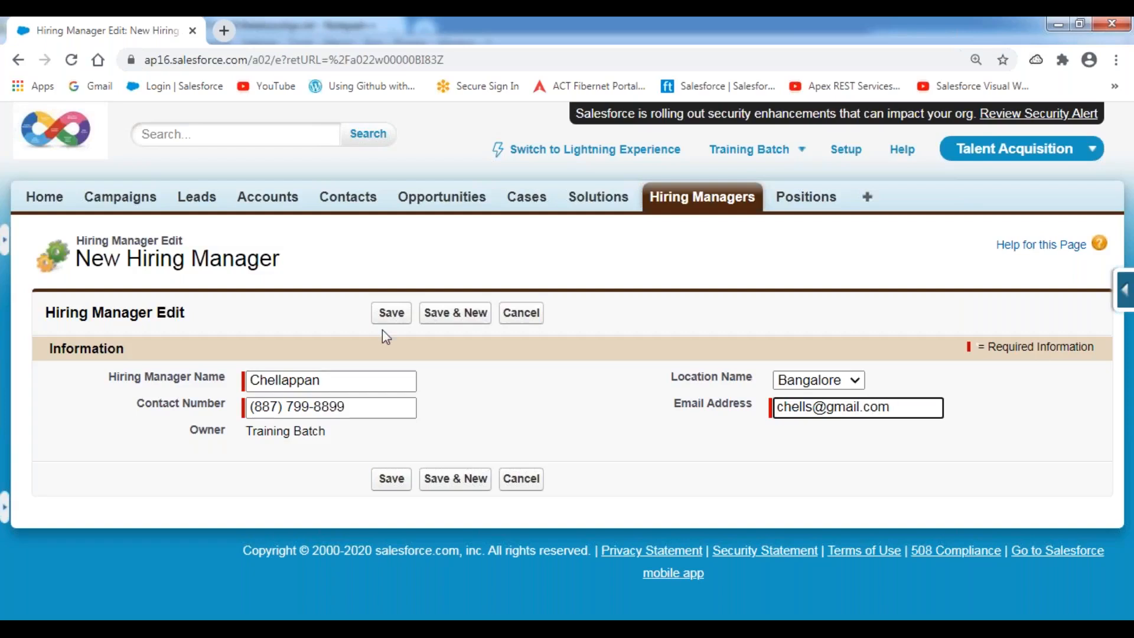
Save the Bangalore hiring manager record and view the Hiring Managers recent list.
click(390, 313)
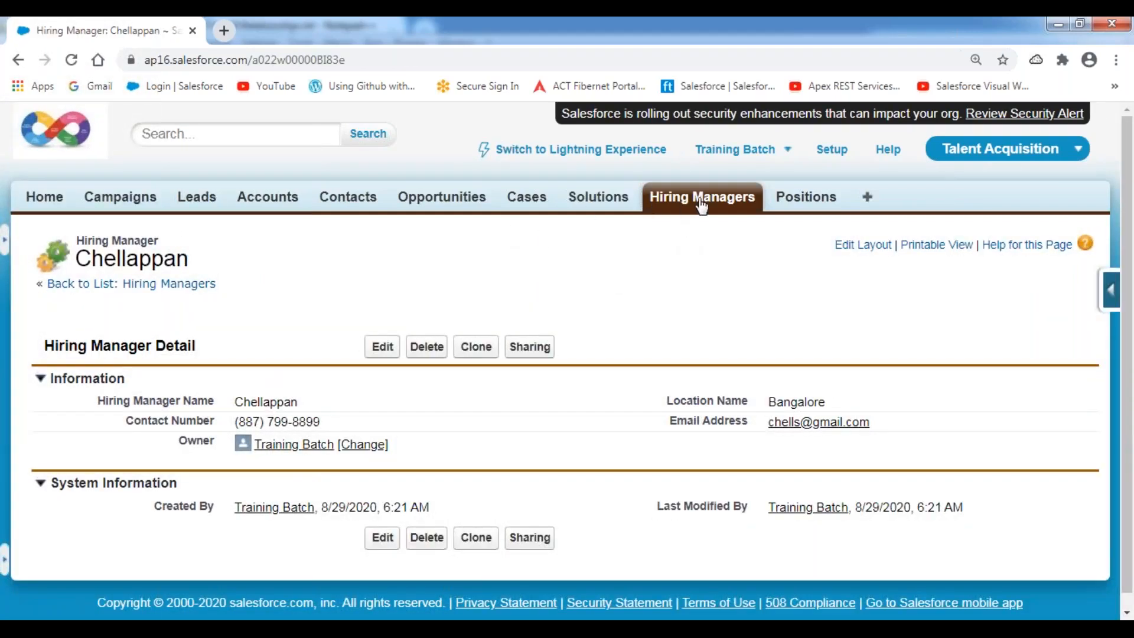
click(700, 198)
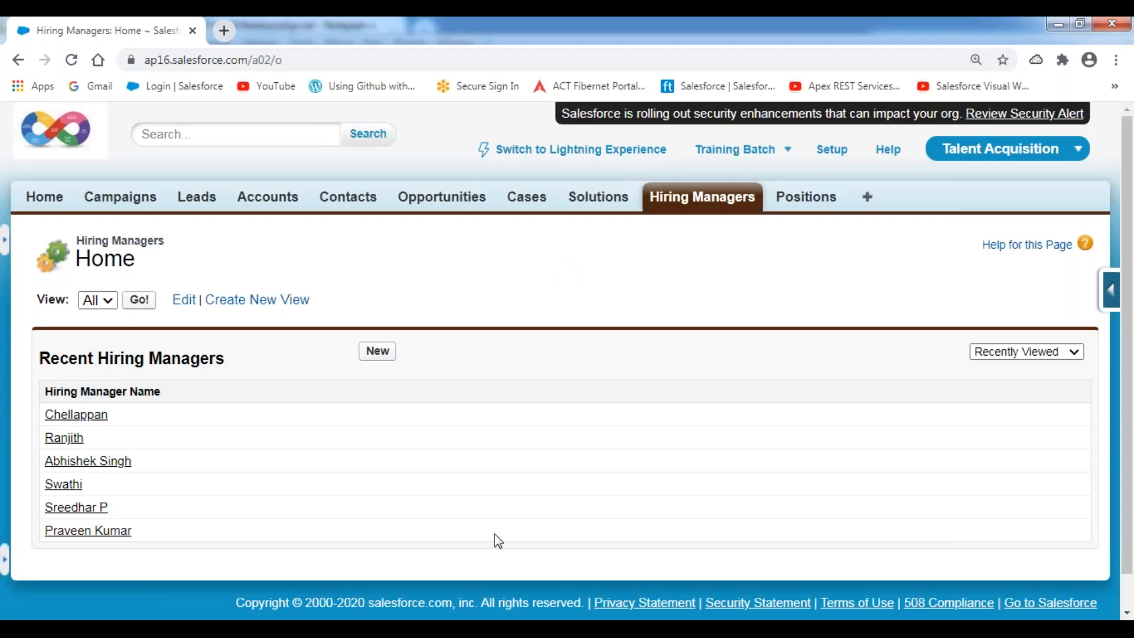
Remove the extra blank lines and add an underlined 'UseCase:' heading under Lookup Relationship.
key(alt+Tab)
scroll(173, 303, down, 5)
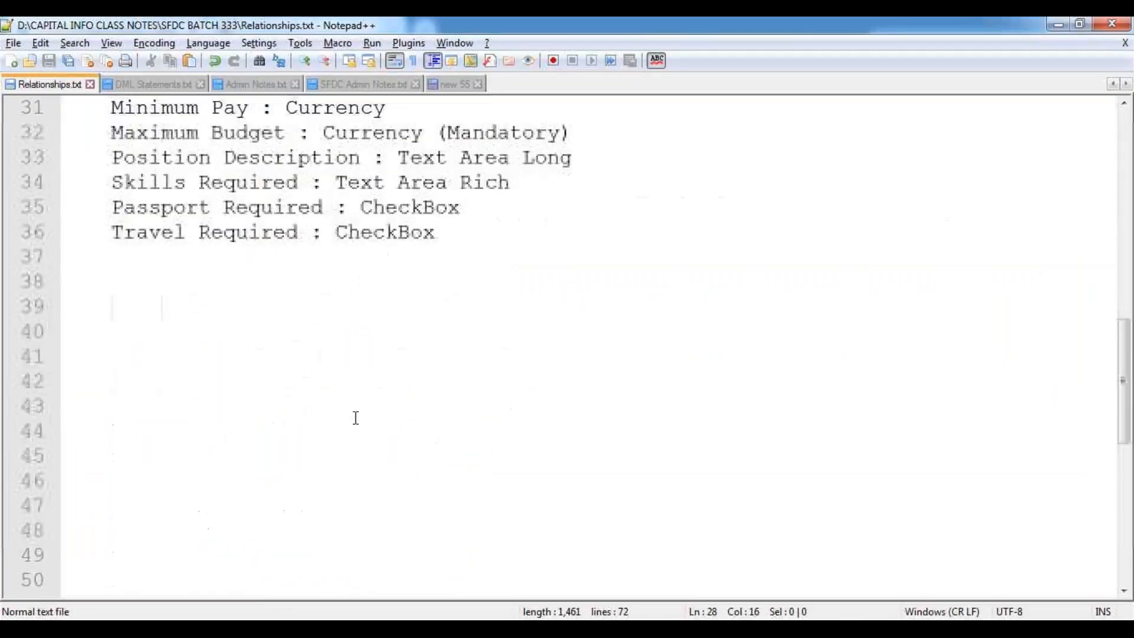
click(85, 286)
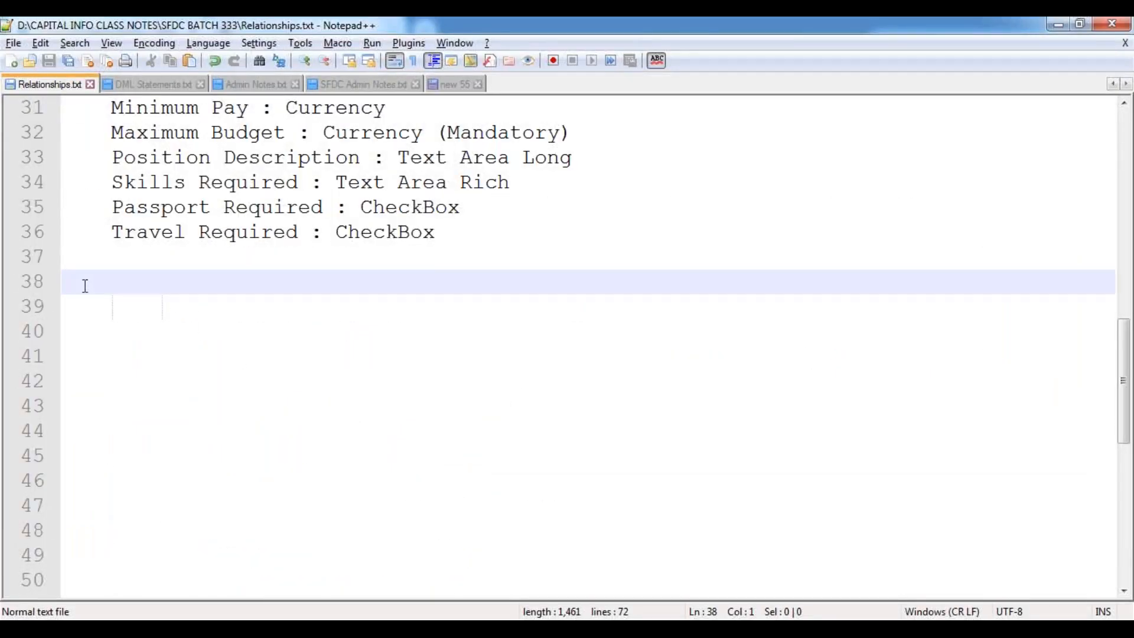
key(Delete)
key(Delete)
key(Delete)
key(Delete)
key(Delete)
key(Delete)
key(Delete)
key(Delete)
key(Delete)
key(Delete)
key(Delete)
key(Delete)
key(Delete)
key(Delete)
key(Delete)
key(Delete)
key(Delete)
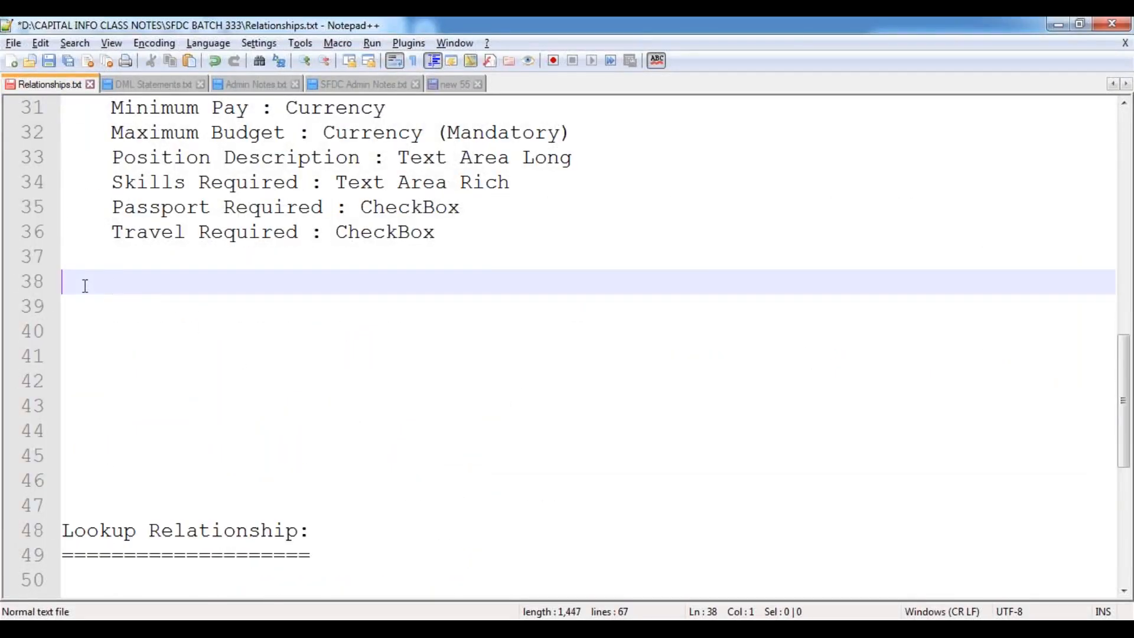
key(Delete)
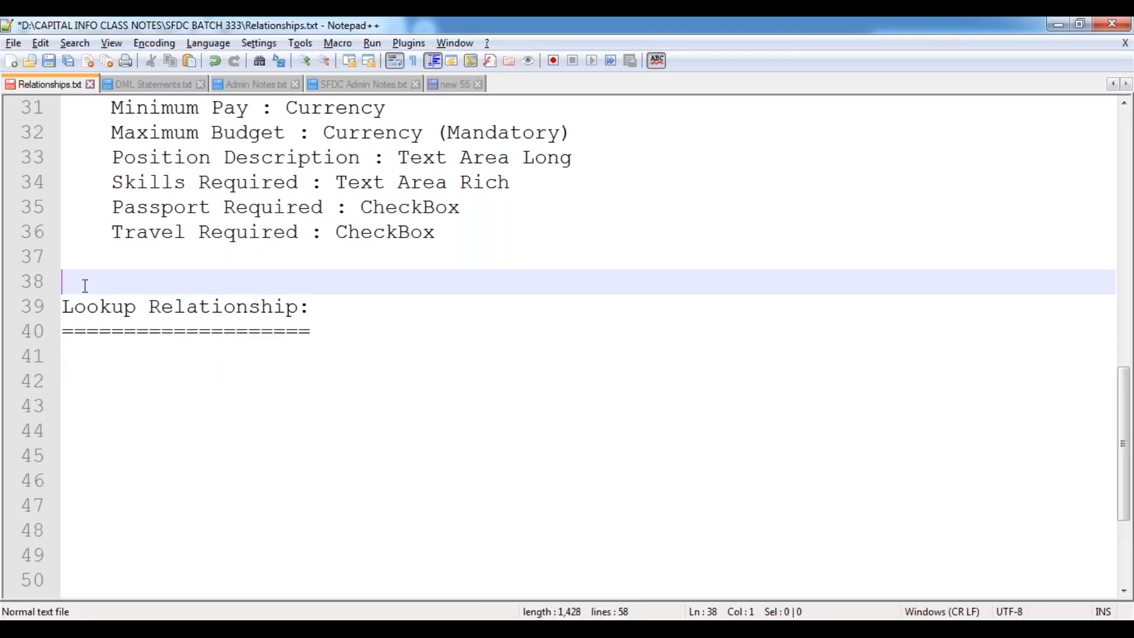
key(Down)
key(Down)
key(Down)
text(UseCase:)
key(Return)
text(========)
key(Return)
Write the use case about the Hiring Manager–Position lookup and its observations, then save Relationships.txt.
key(Tab)
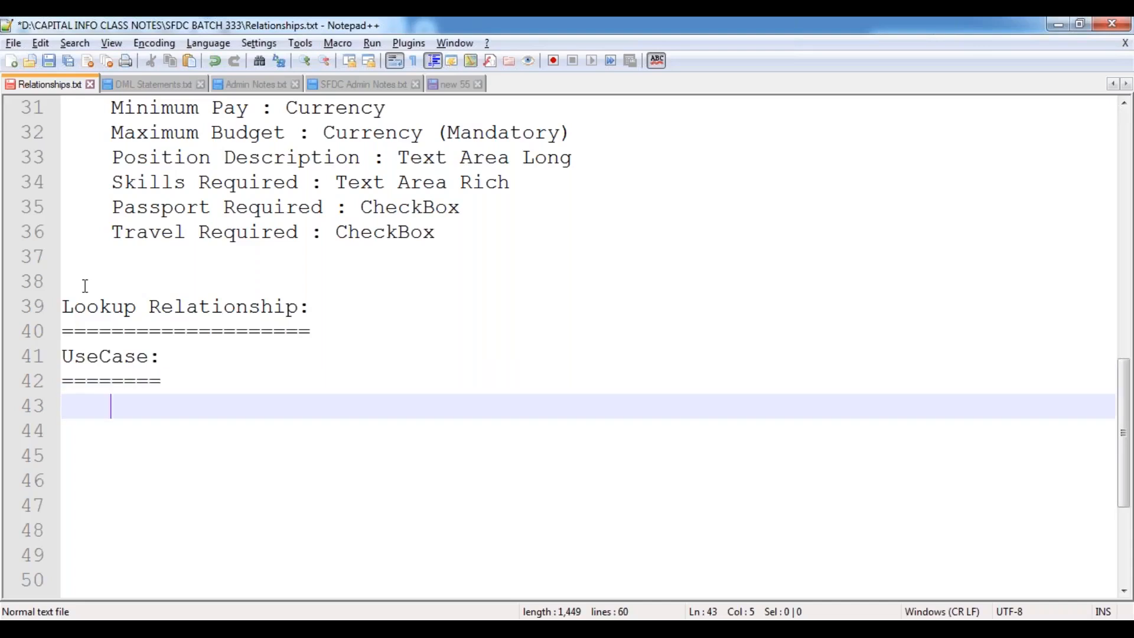
text(Configure the )
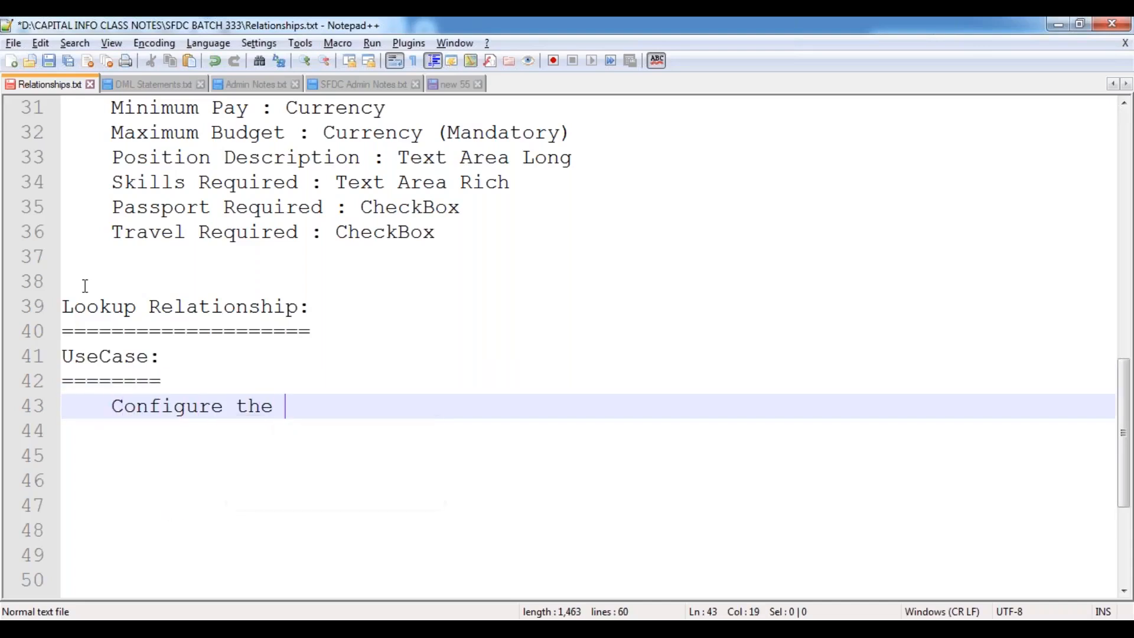
text(Lookup)
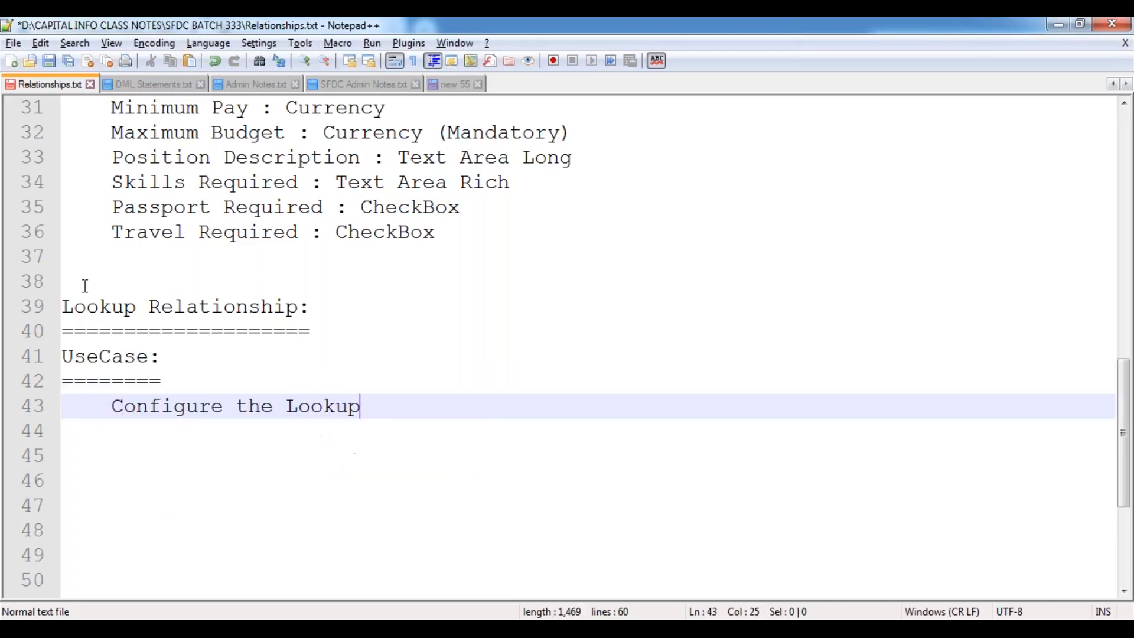
text( Relation)
key(Return)
text(be)
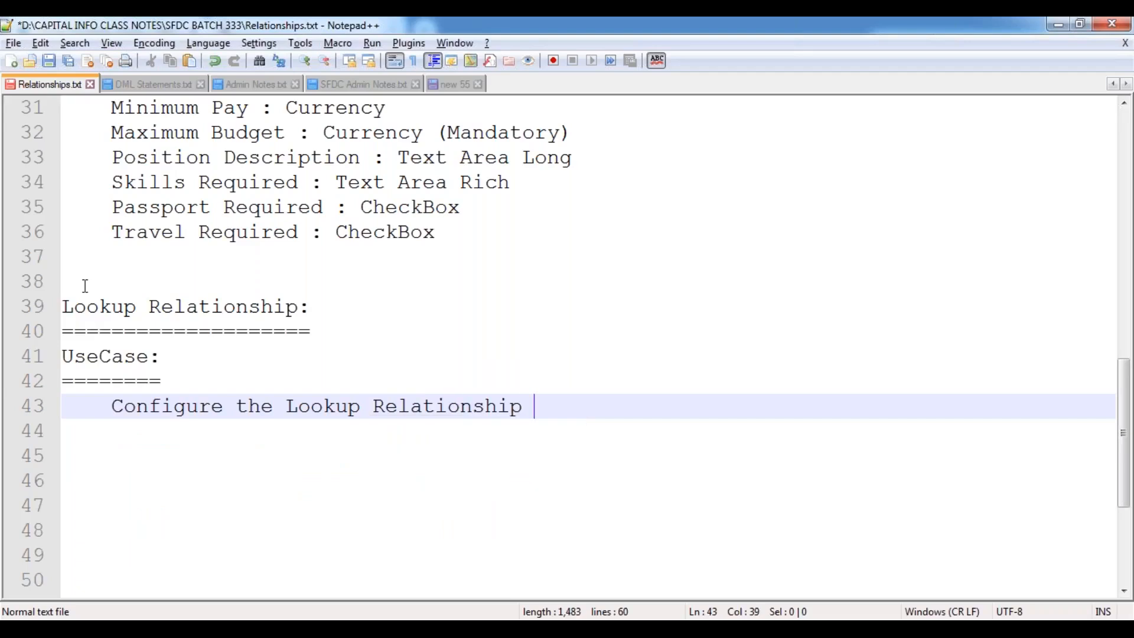
text(twee)
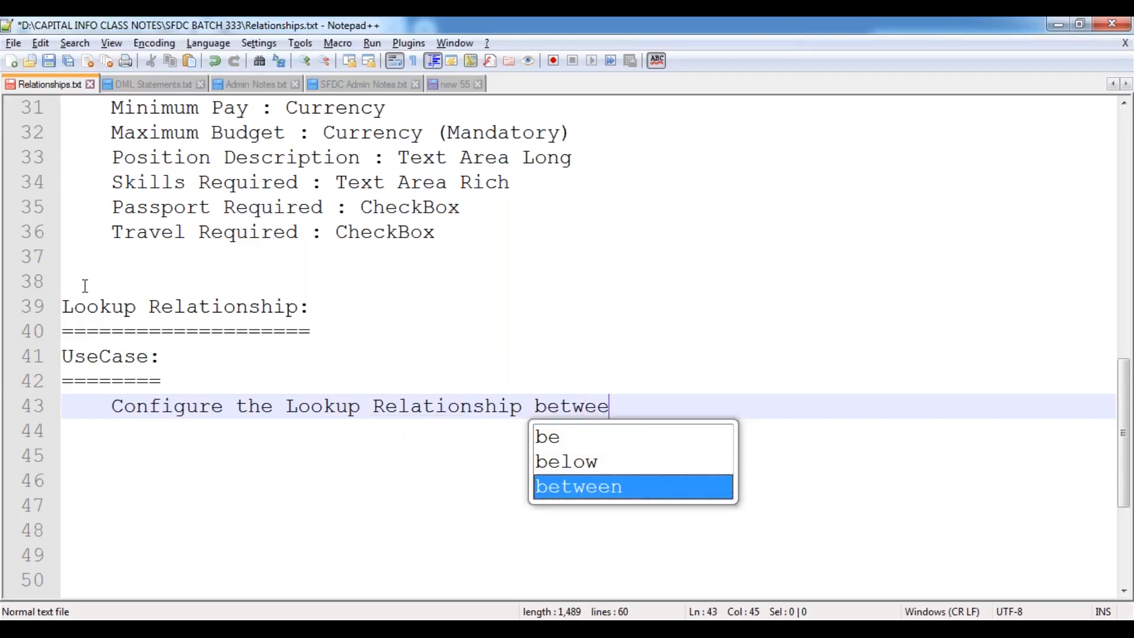
text(n "Hiring )
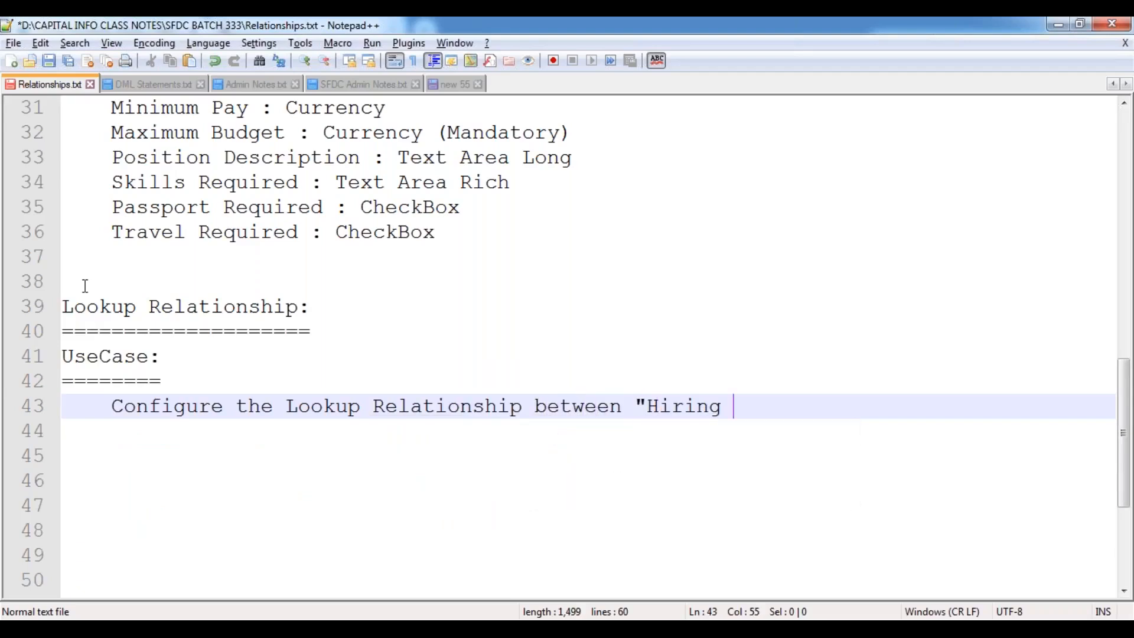
text(Manager" an)
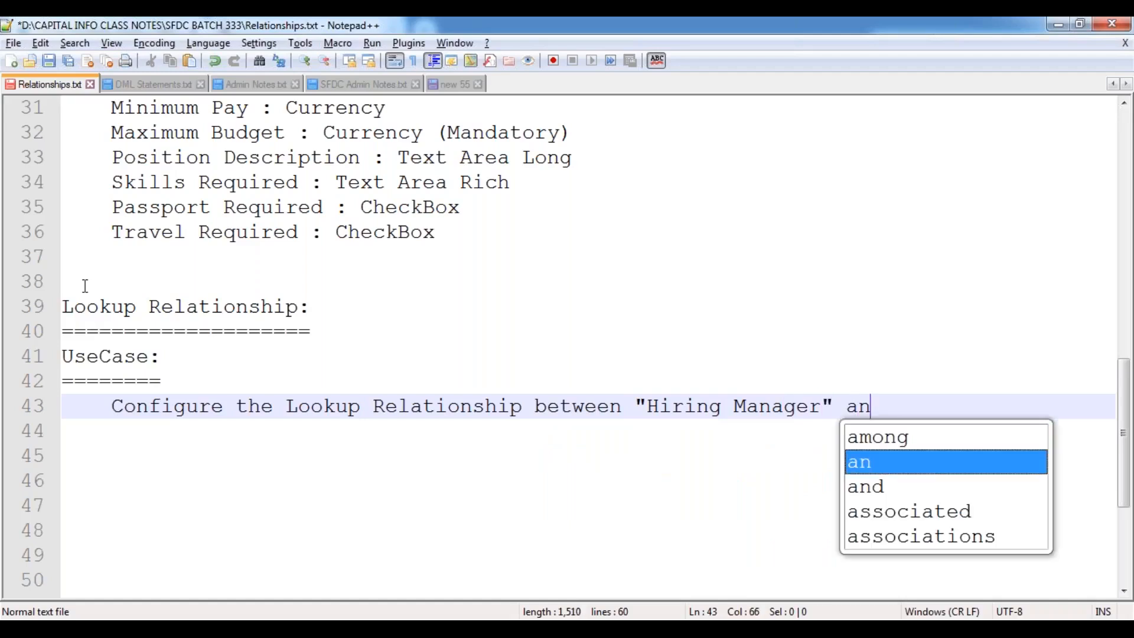
text(d "Positi)
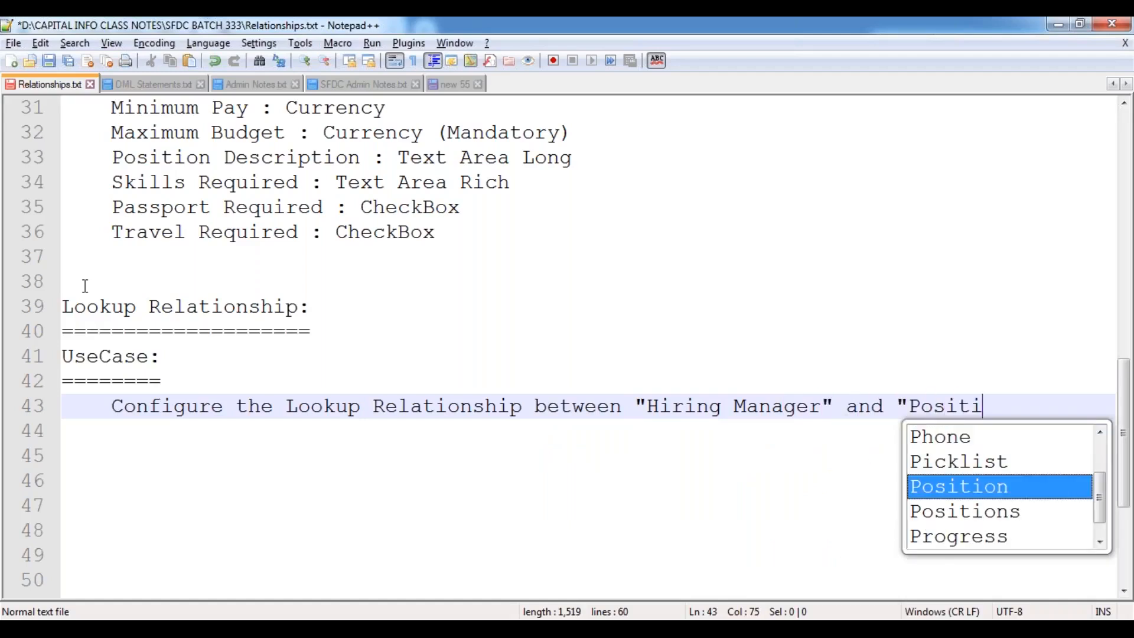
text(on" object)
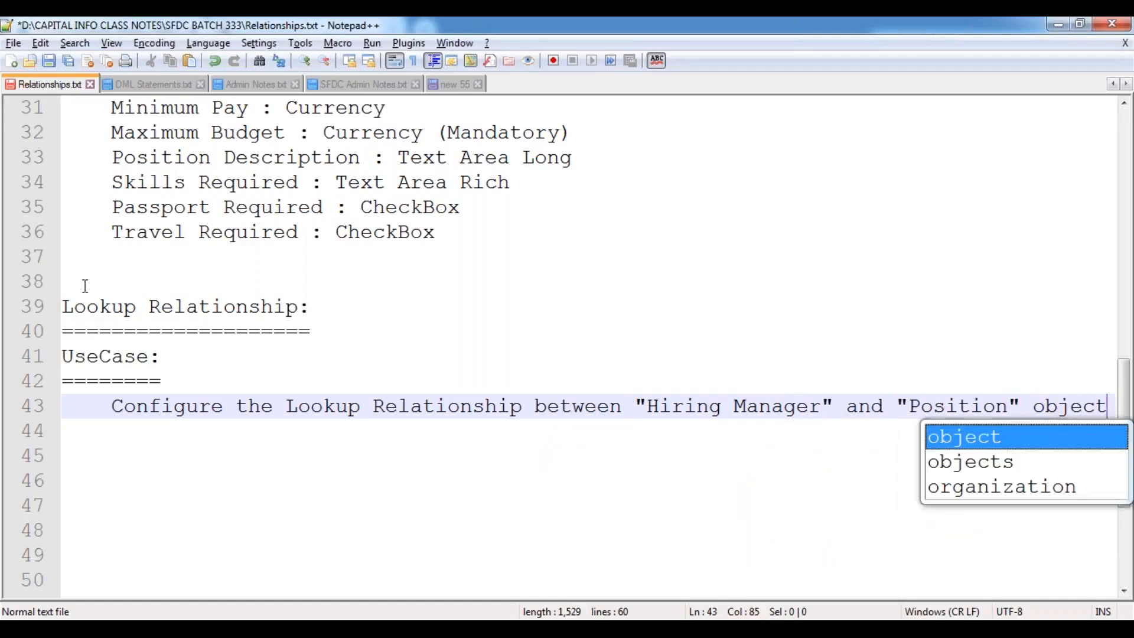
text(s and list )
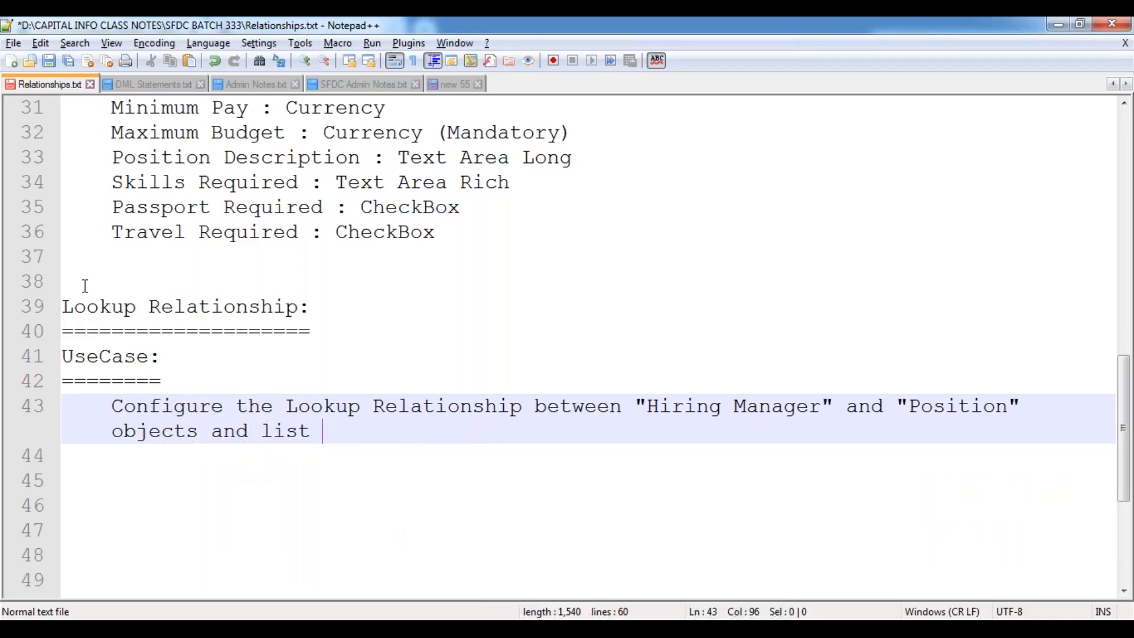
text(out all the )
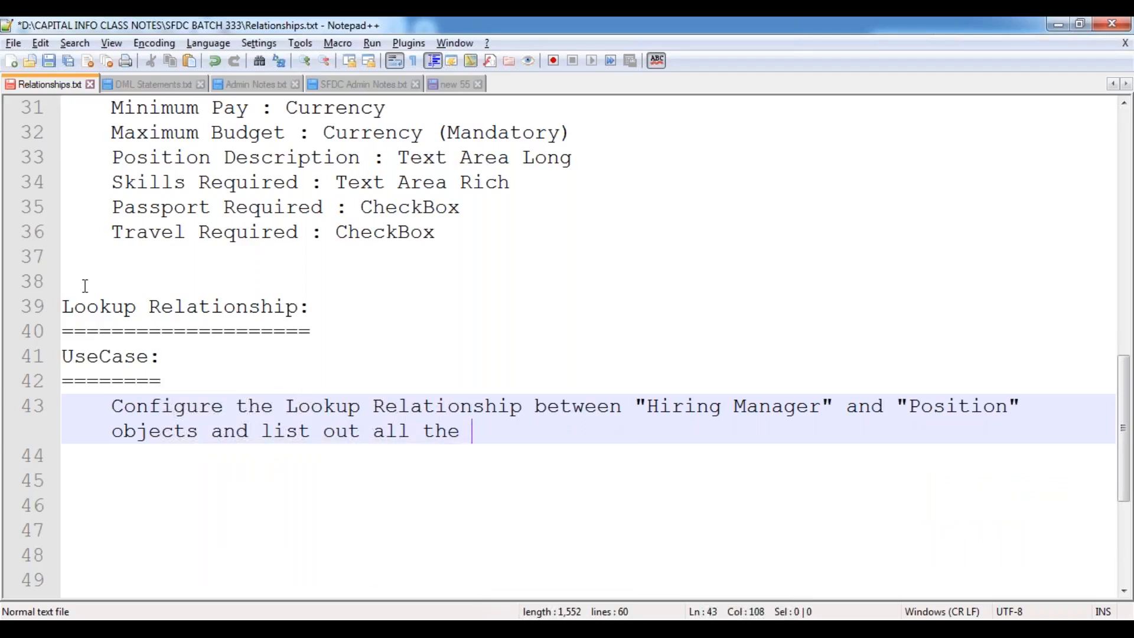
text(po)
key(BackSpace)
key(BackSpace)
text(observations )
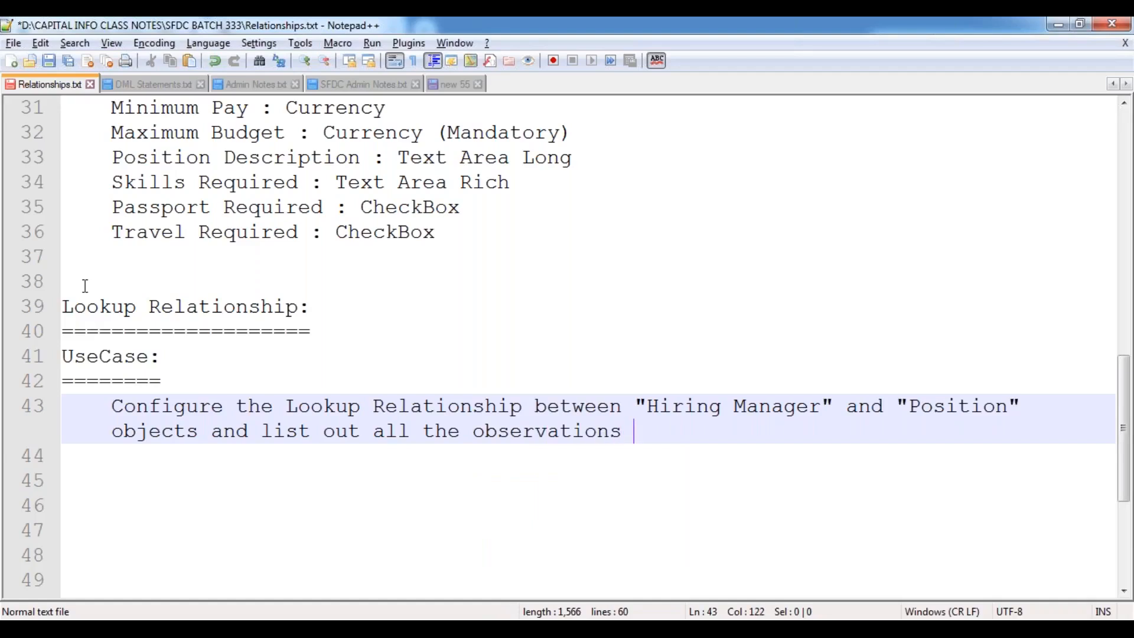
text(/ features.)
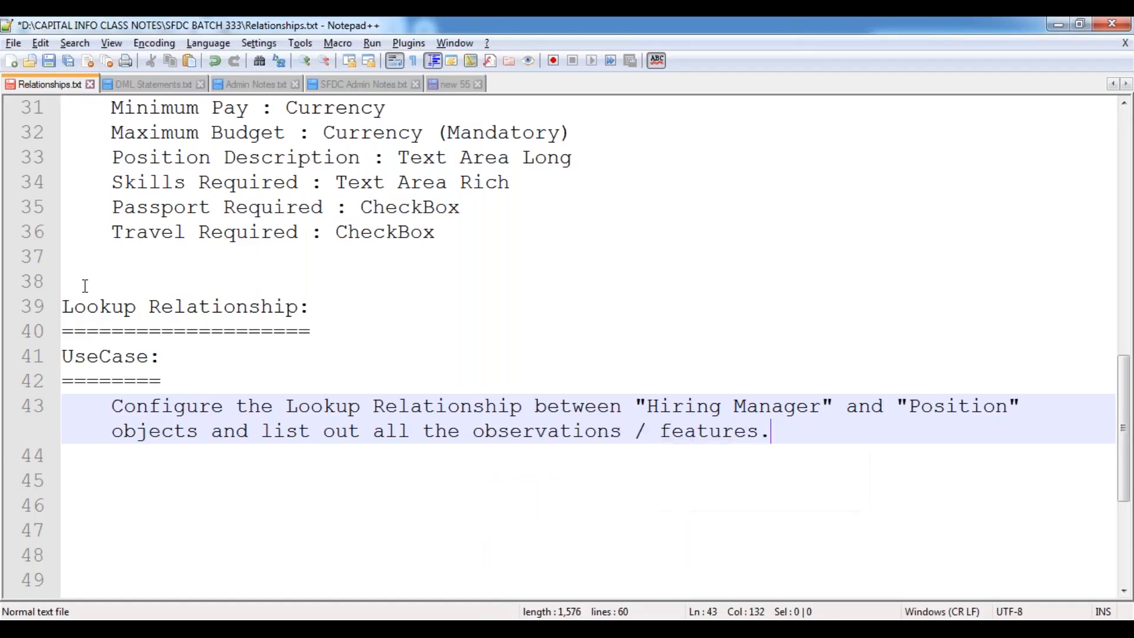
key(Return)
key(Return)
key(BackSpace)
key(ctrl+s)
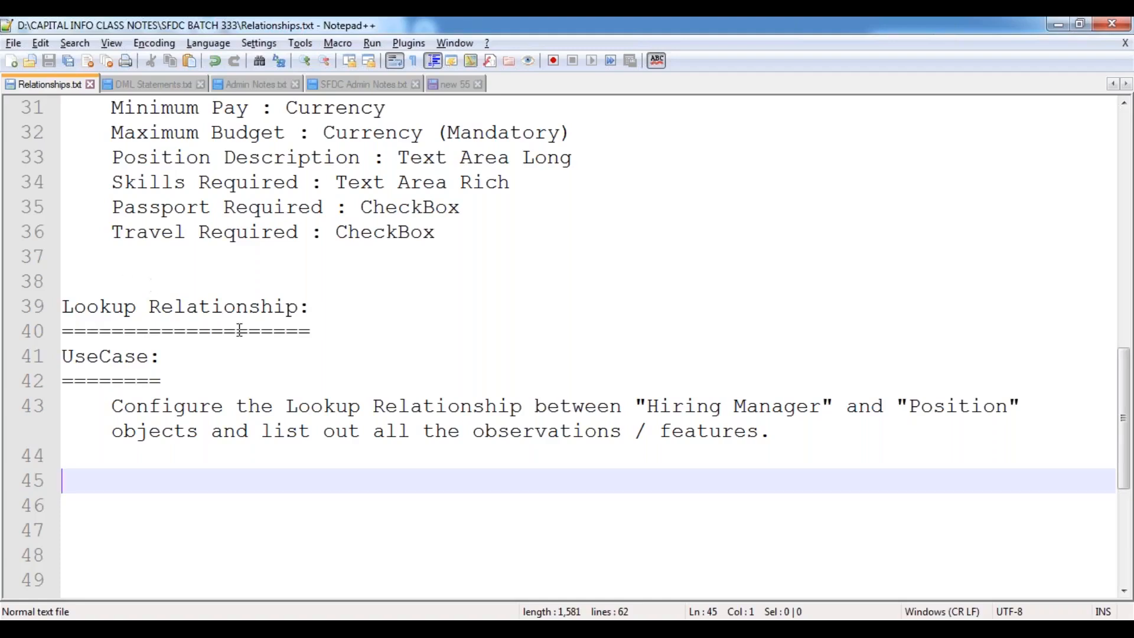
Open Schema Builder from the Build section of Salesforce Setup.
mouse_move(239, 627)
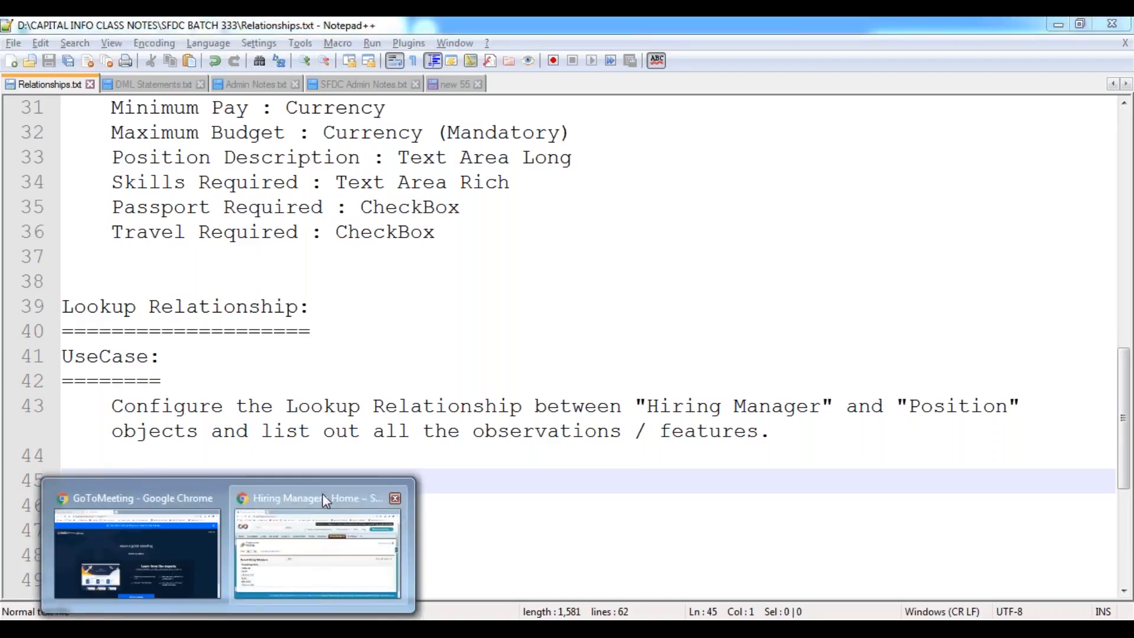
click(322, 494)
click(834, 152)
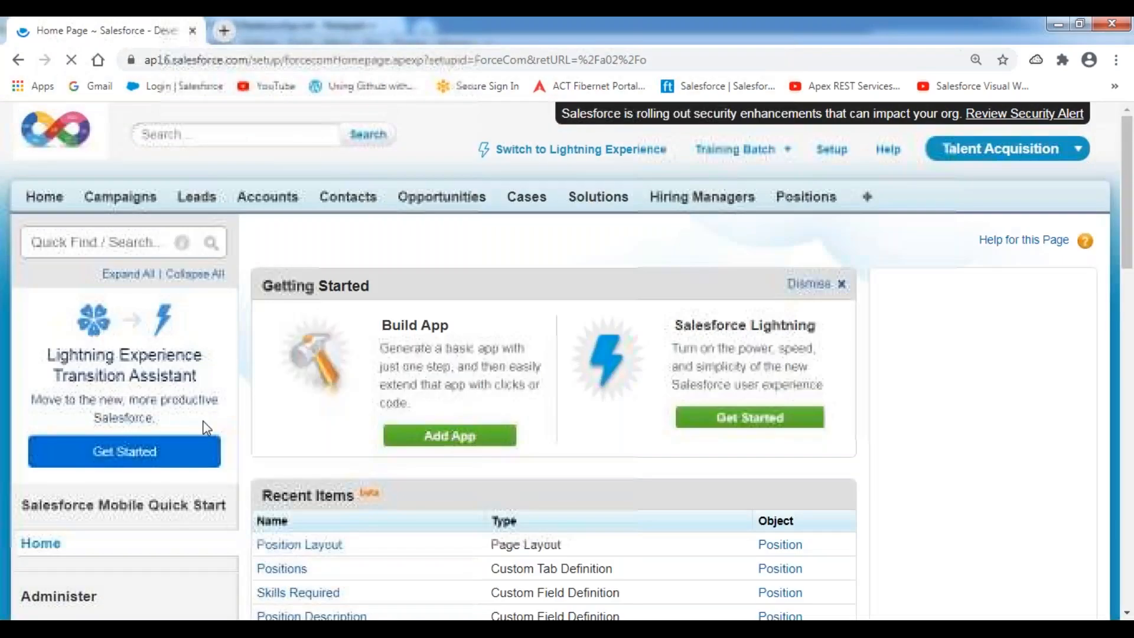
scroll(206, 427, down, 1)
scroll(203, 426, down, 10)
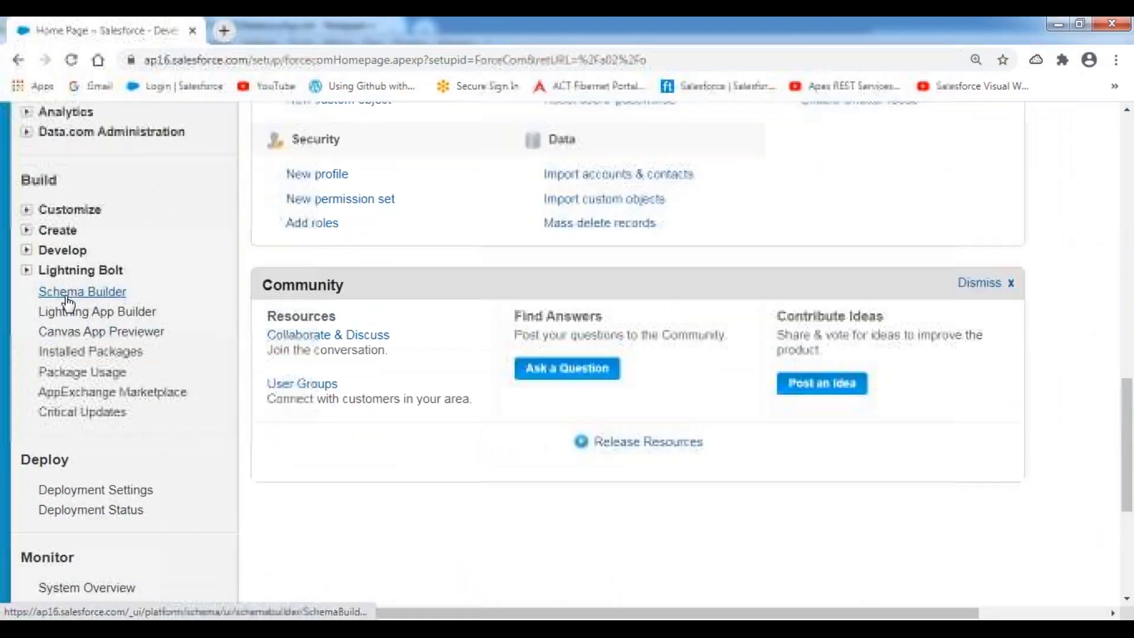
click(68, 296)
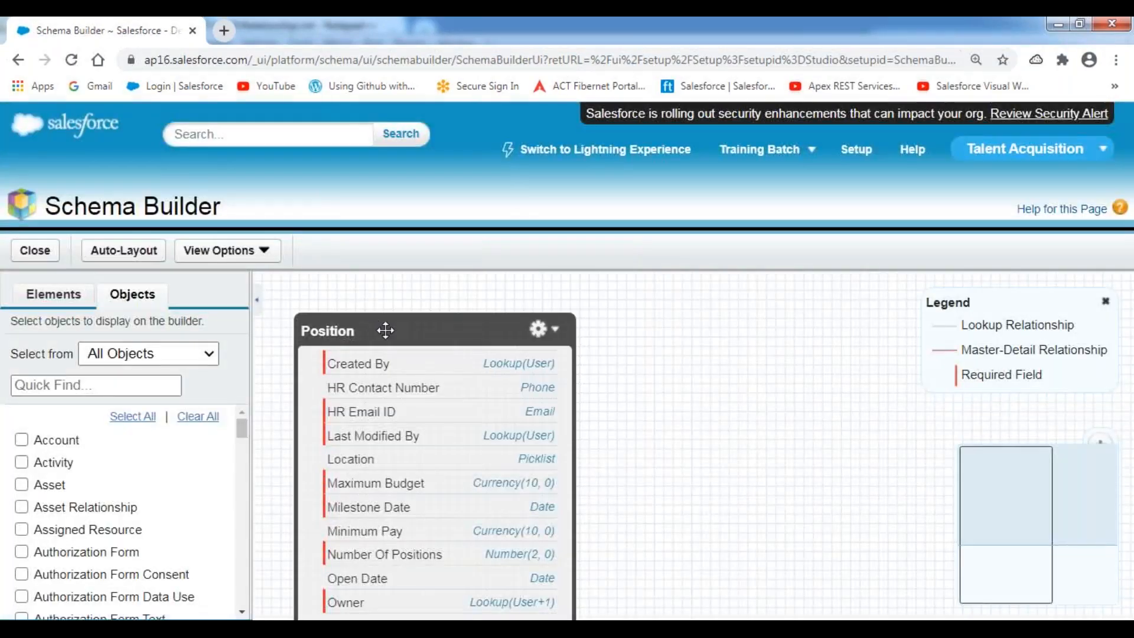
Add Hiring Manager to the canvas and place it beside the Position object.
drag(385, 329, 806, 314)
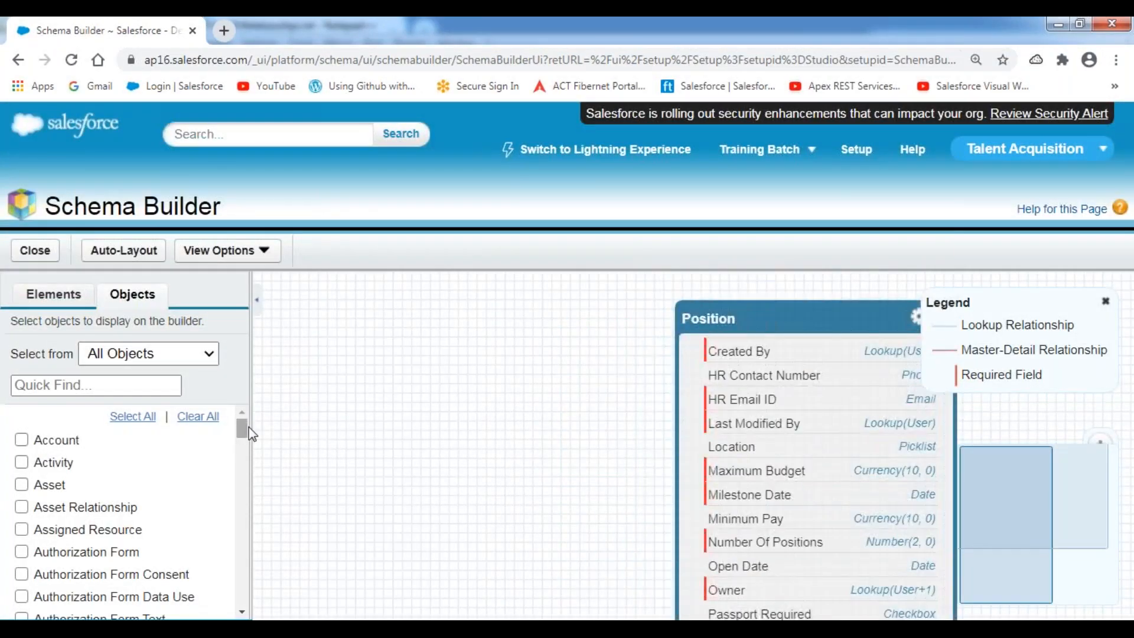
drag(243, 430, 241, 509)
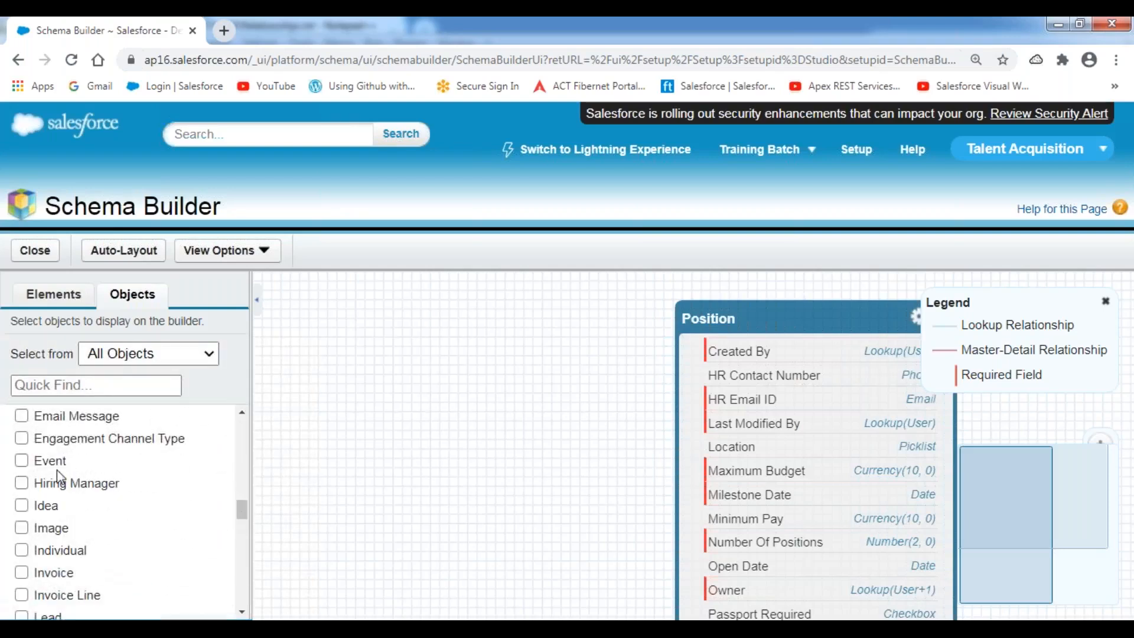
click(21, 484)
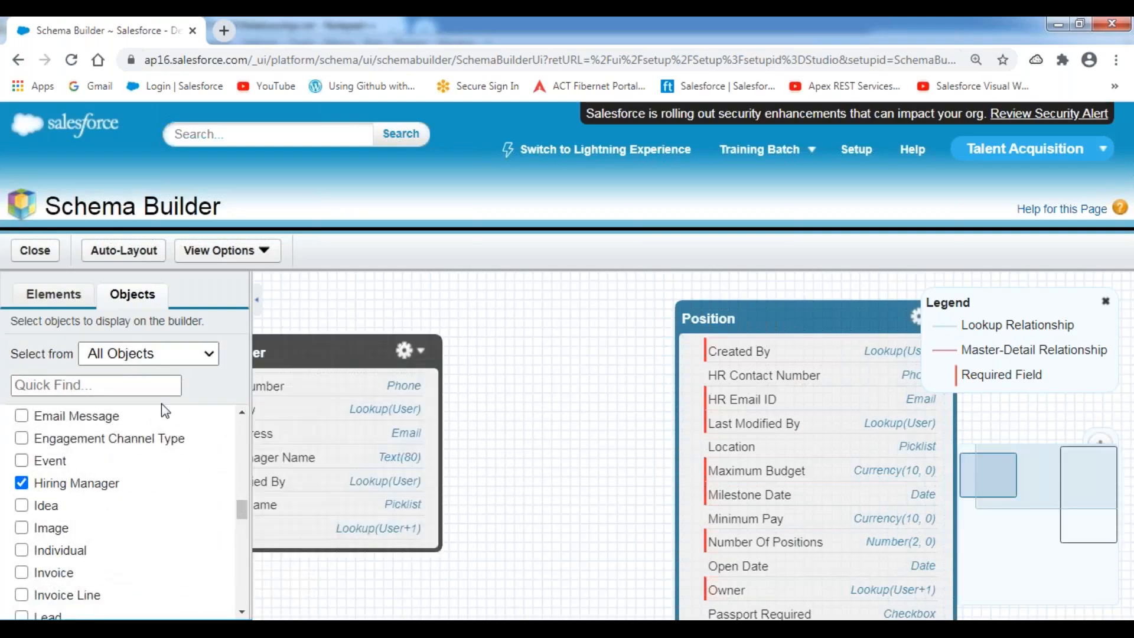
click(257, 307)
drag(83, 361, 273, 329)
drag(575, 324, 706, 312)
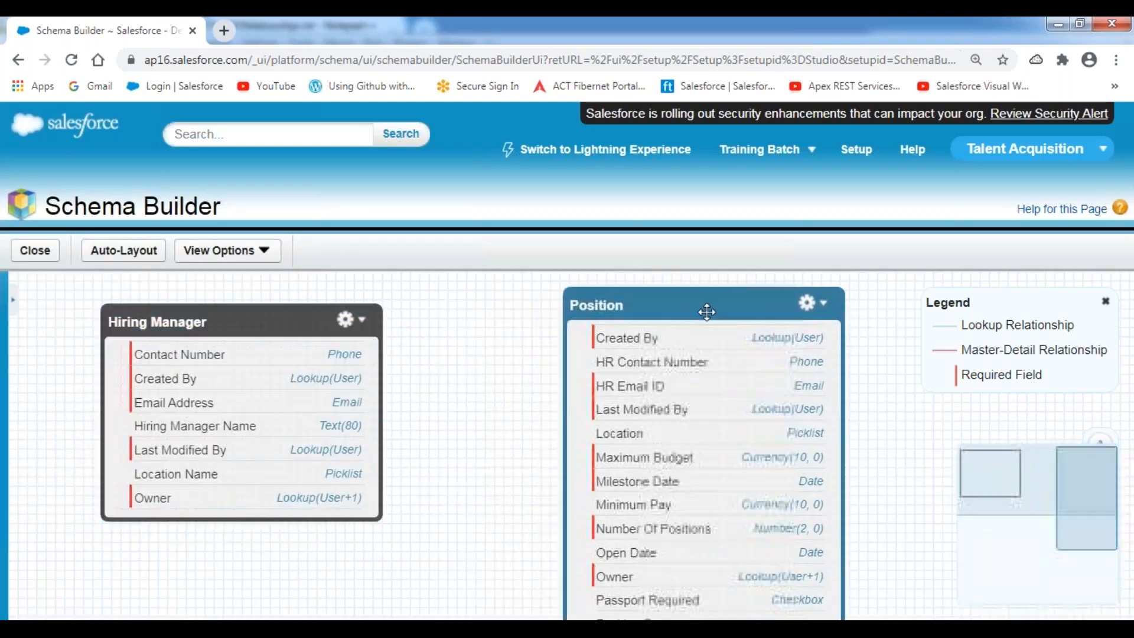
drag(289, 319, 288, 308)
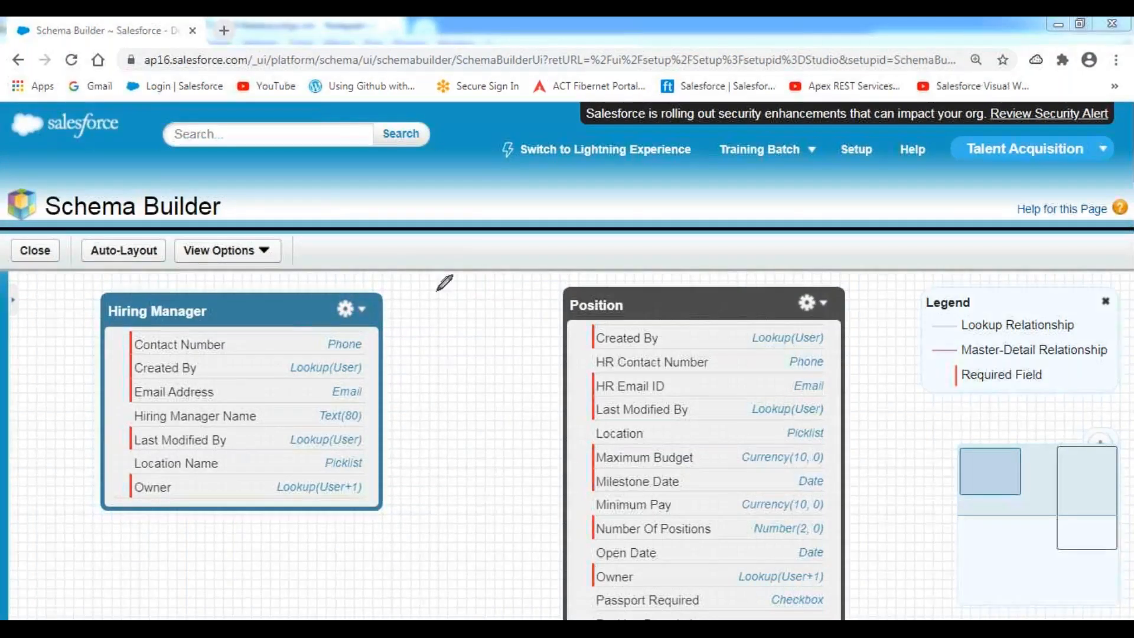
Sketch an arrow and a cross between Hiring Manager and Position, then clear the sketch.
mouse_move(381, 327)
mouse_down()
mouse_move(567, 378)
mouse_move(535, 407)
mouse_up()
drag(440, 310, 495, 402)
drag(499, 312, 394, 402)
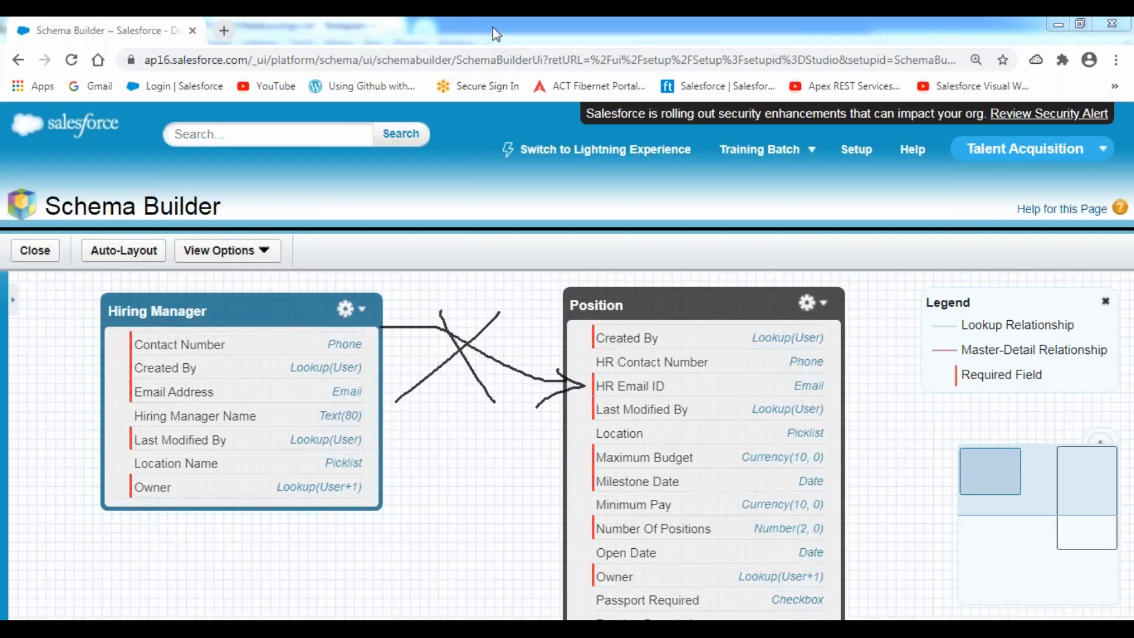
click(481, 140)
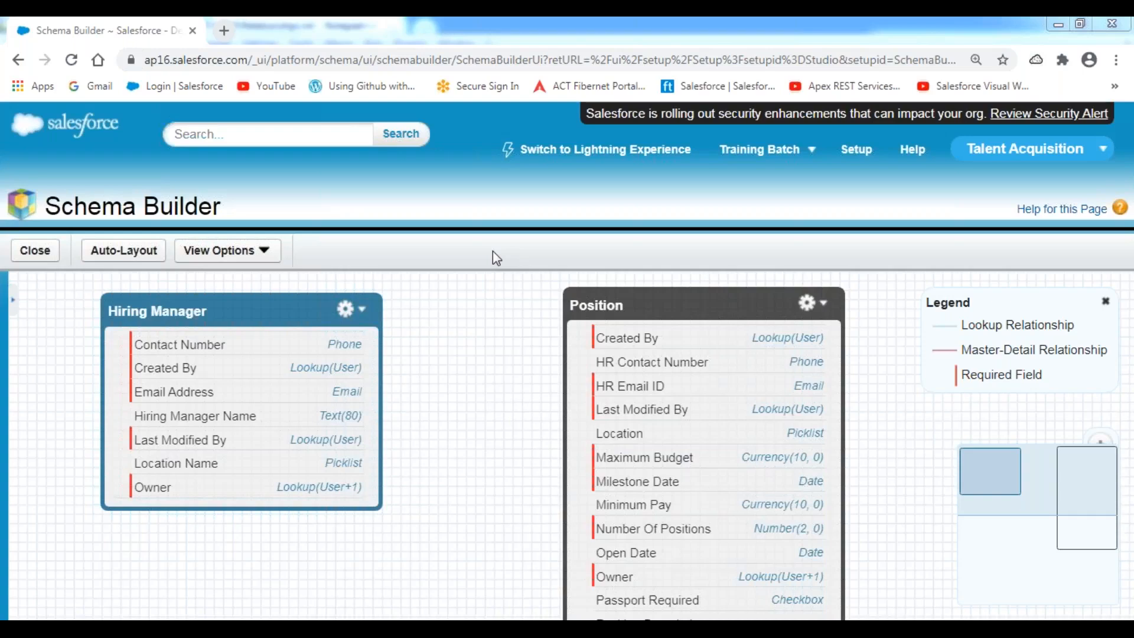
Add indented 'Step 1:' and 'Step 2:' lines below the use case.
click(474, 618)
scroll(297, 479, down, 4)
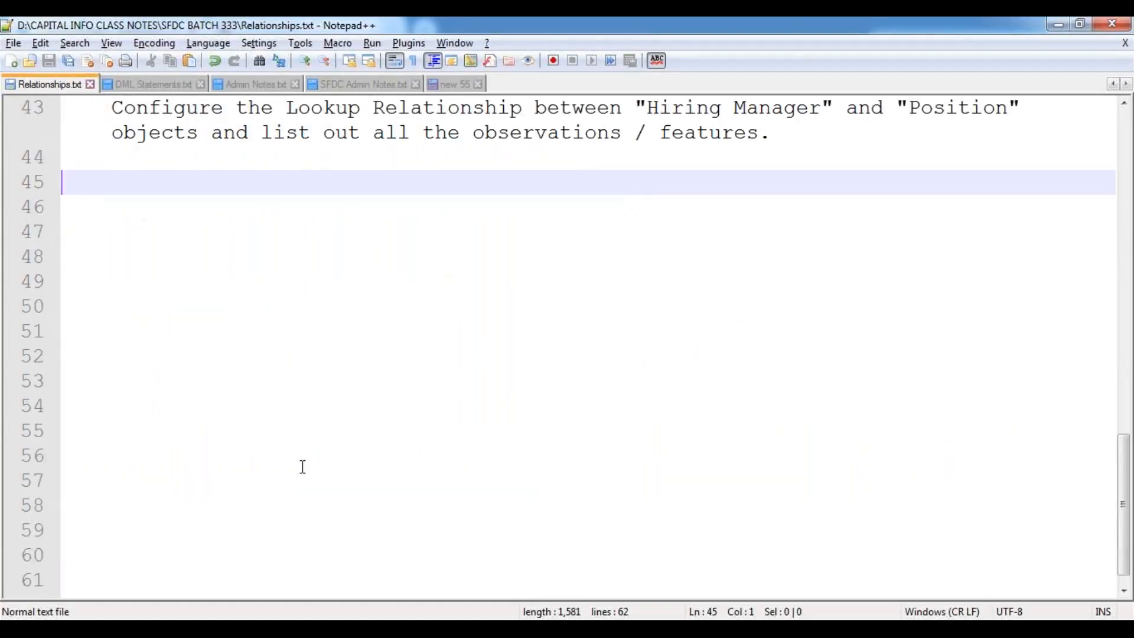
key(Tab)
text(S)
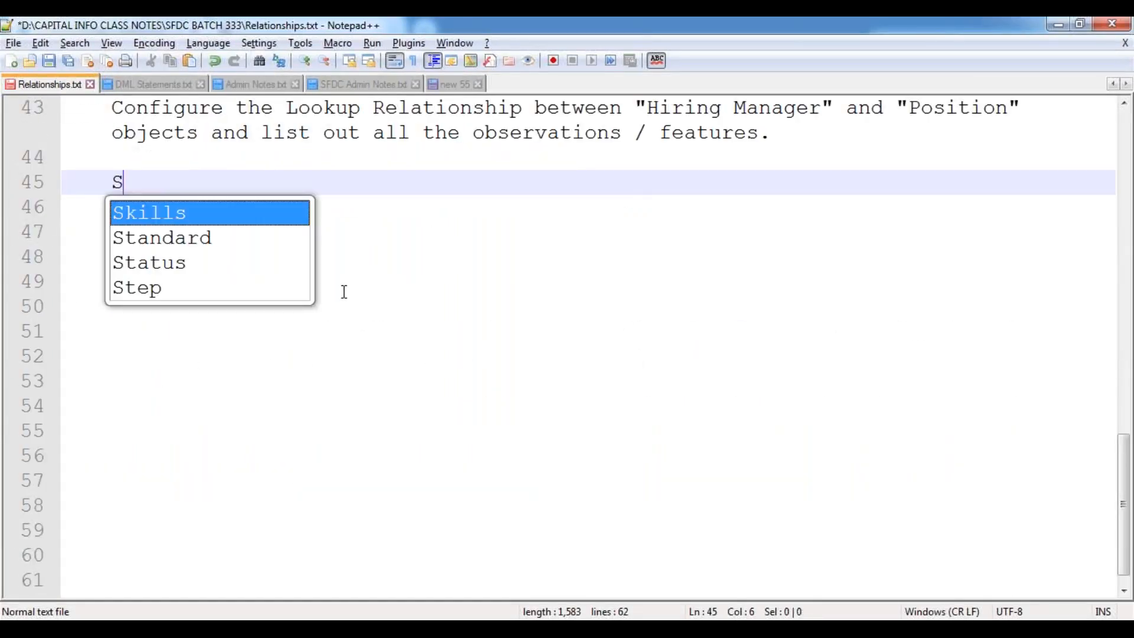
text(tep 1:)
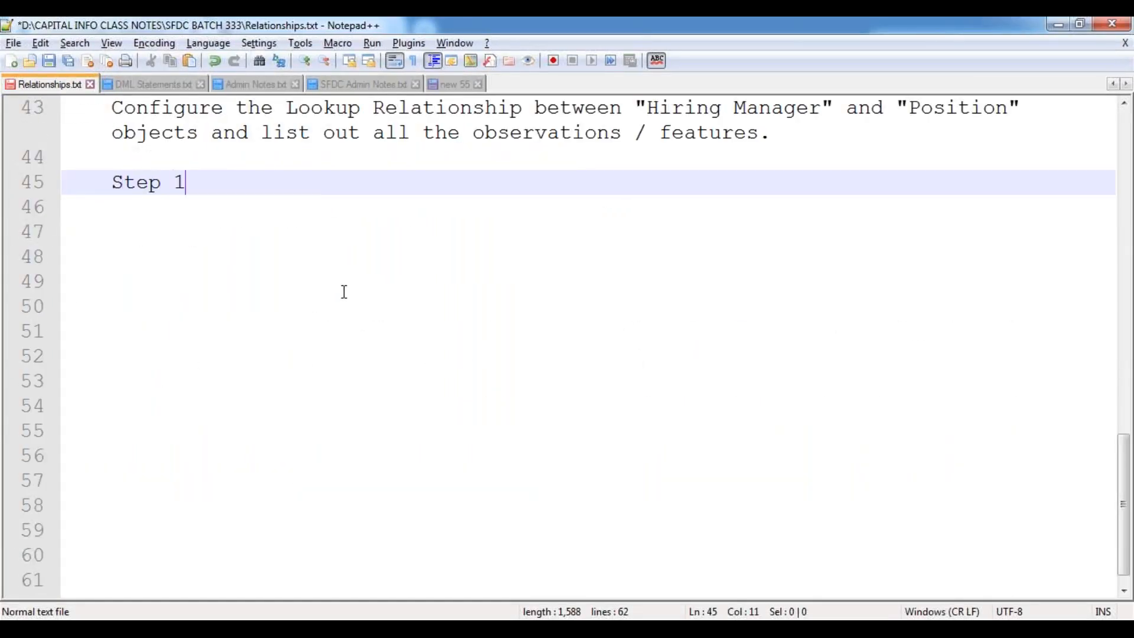
key(Return)
key(Return)
text(Step 2:)
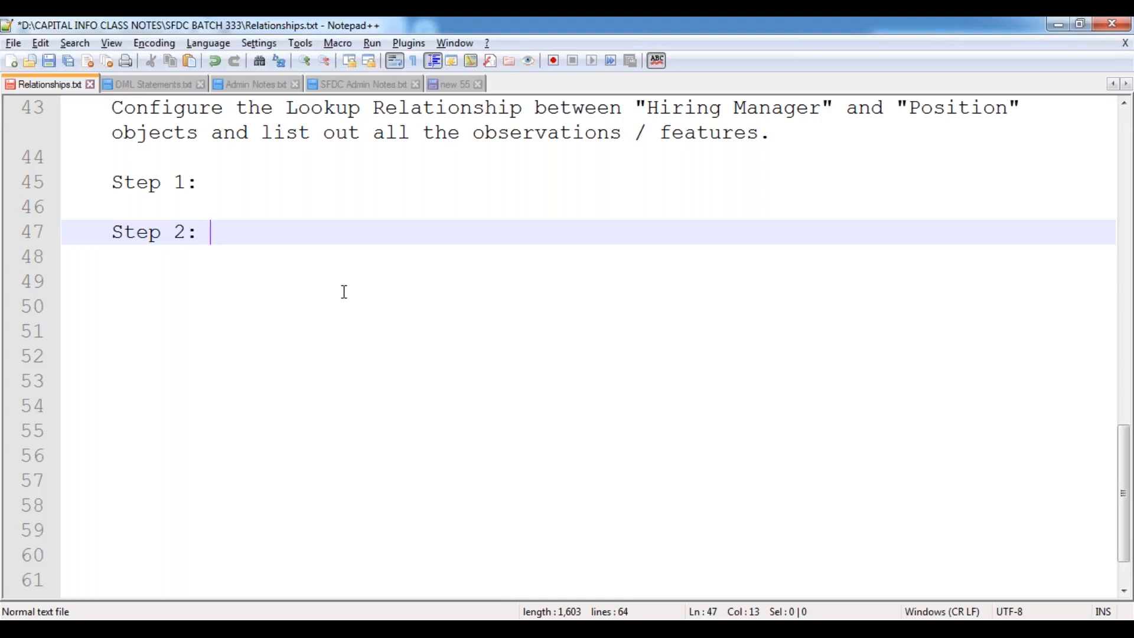
Complete Step 1 as 'Identify the Parent Object and the Child Object.' and add an indented blank line.
key(Up)
key(Up)
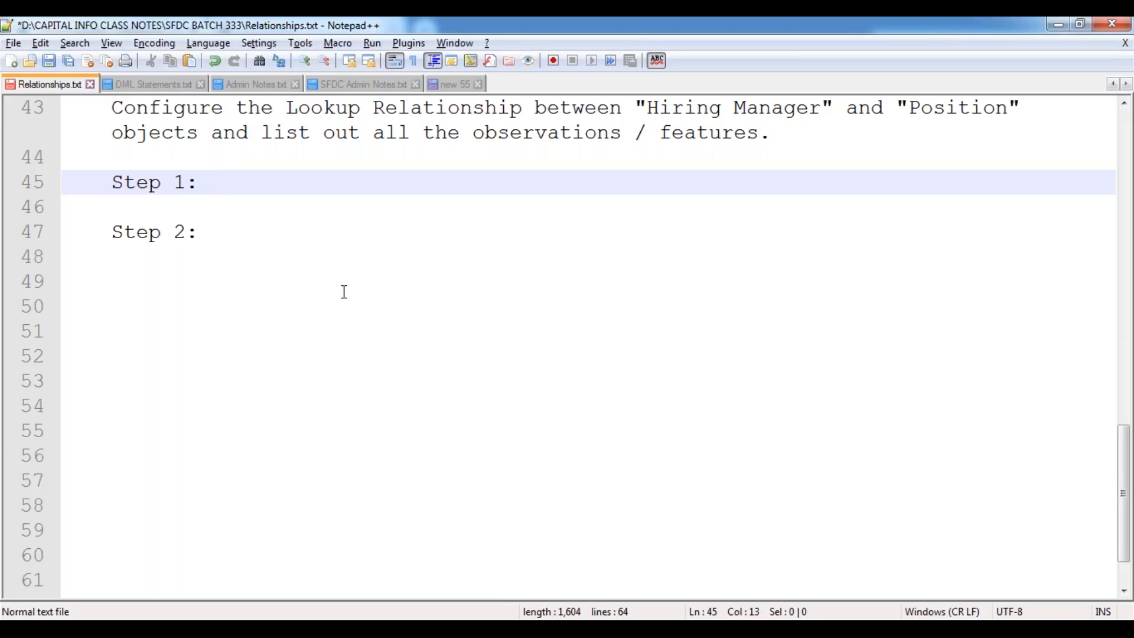
text(Identify)
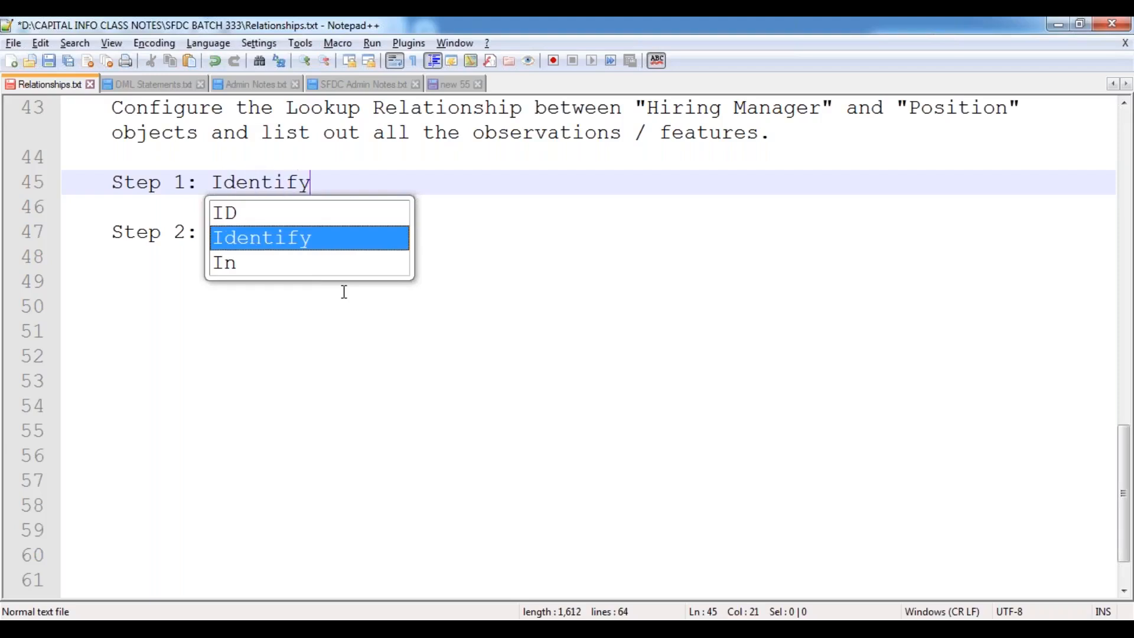
text( the Parent )
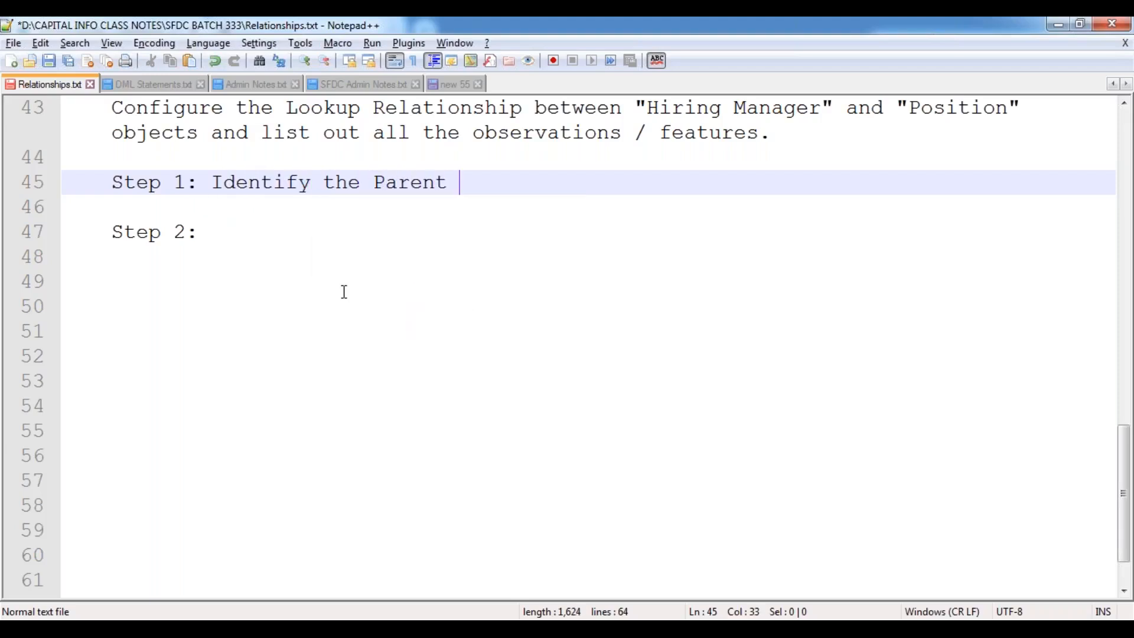
text(Object and )
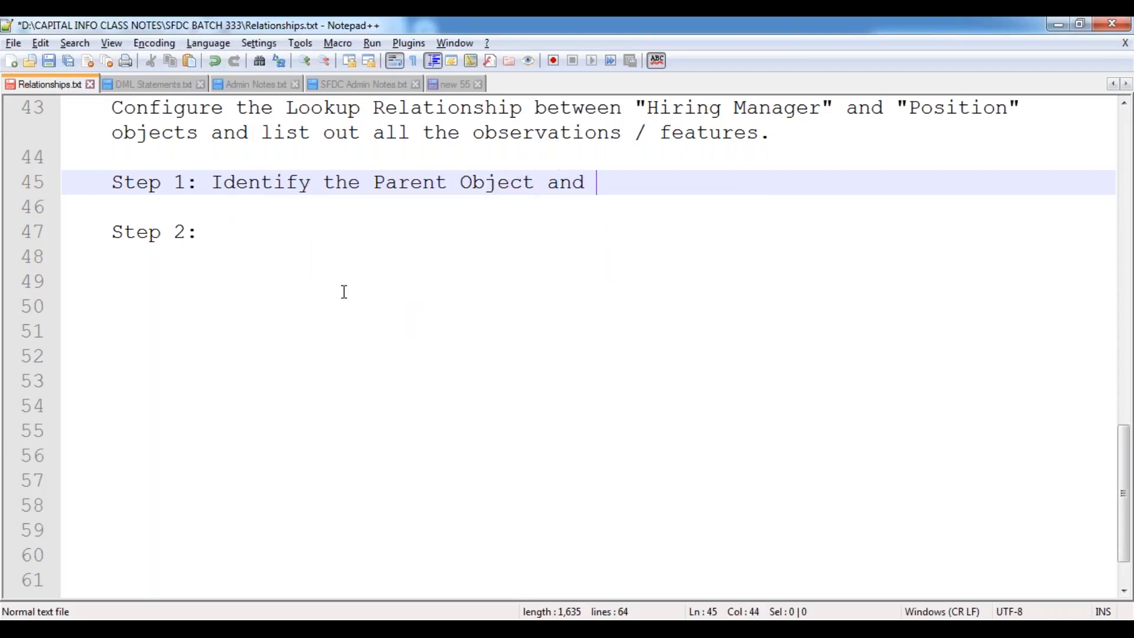
text(the Child )
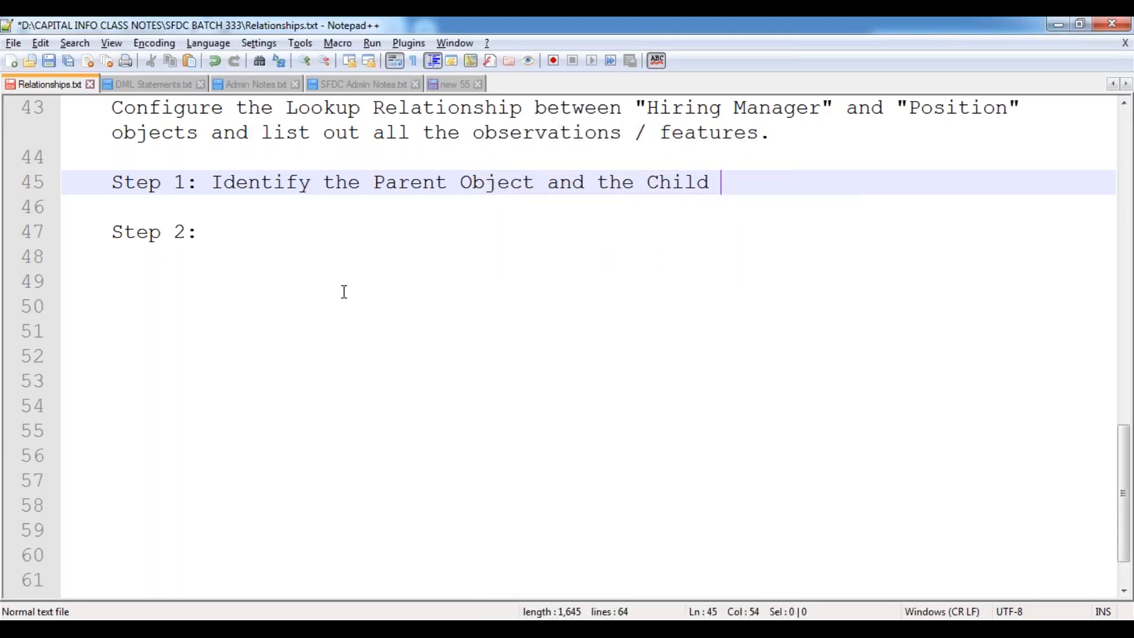
text(Oject.)
key(Left)
key(Left)
key(Left)
key(Left)
key(Left)
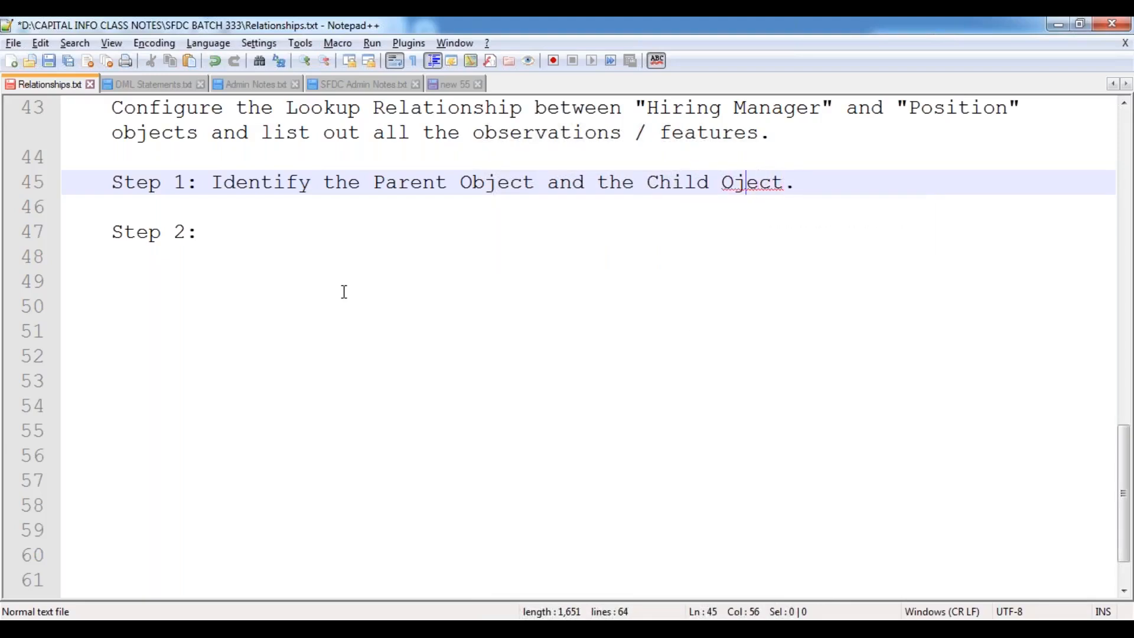
text(b)
key(Escape)
key(End)
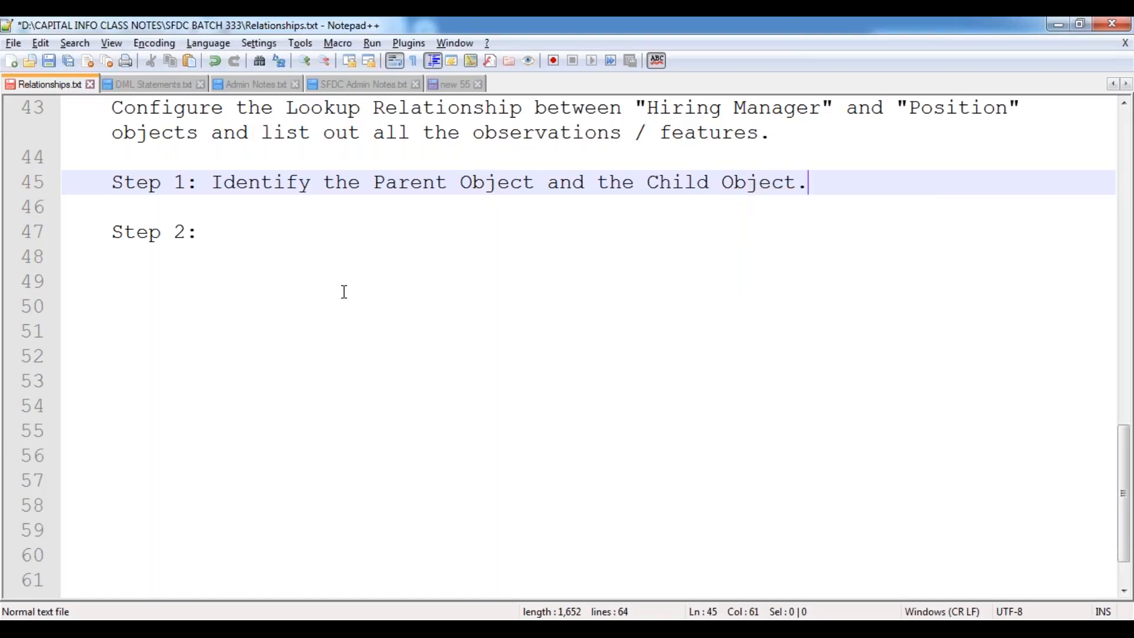
key(Return)
key(Return)
key(Tab)
key(Tab)
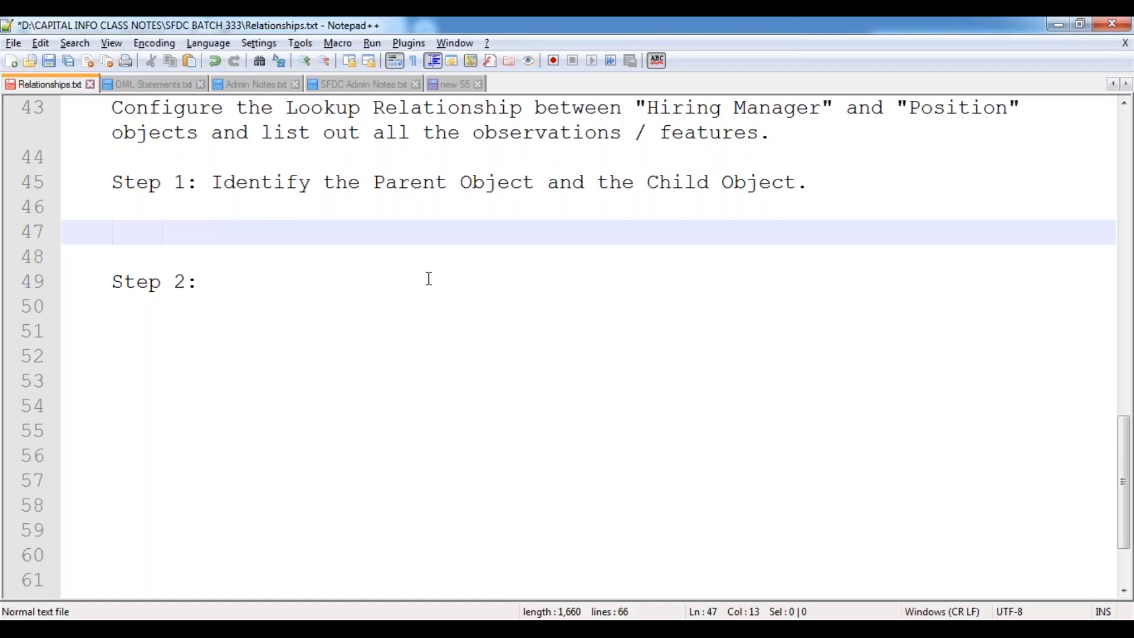
Under Step 1, list indented lines 'Hiring Manager --> Parent Object' and 'Position --> Child Object'.
key(Tab)
text(Hiring )
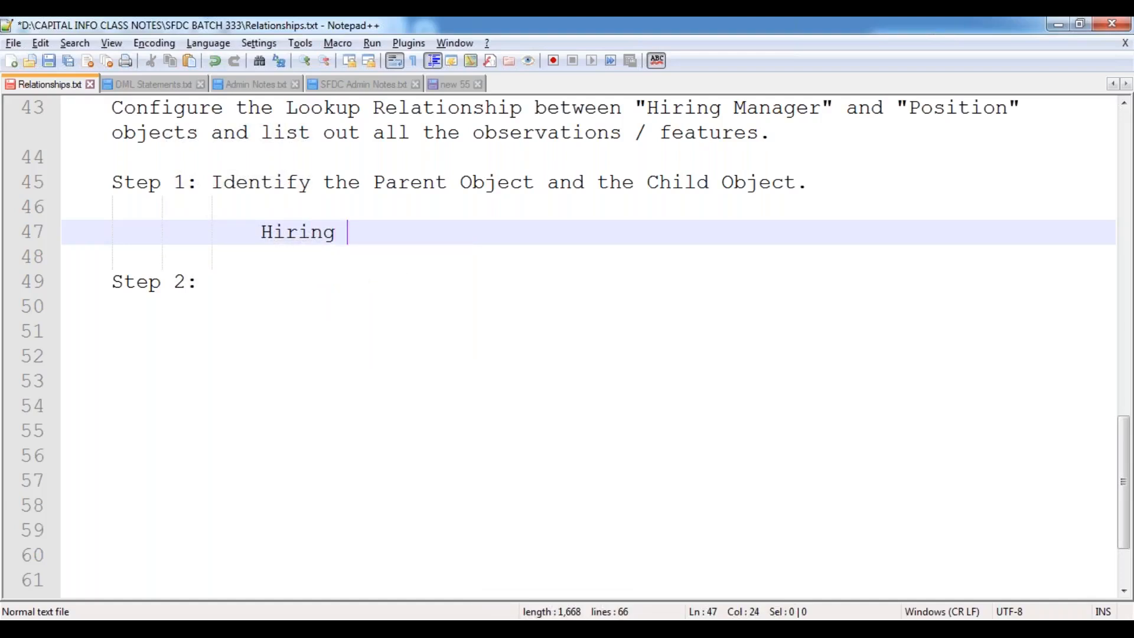
text(Manager -->)
text( are)
key(BackSpace)
key(BackSpace)
key(BackSpace)
text(Parent Object)
key(Return)
text(Posi)
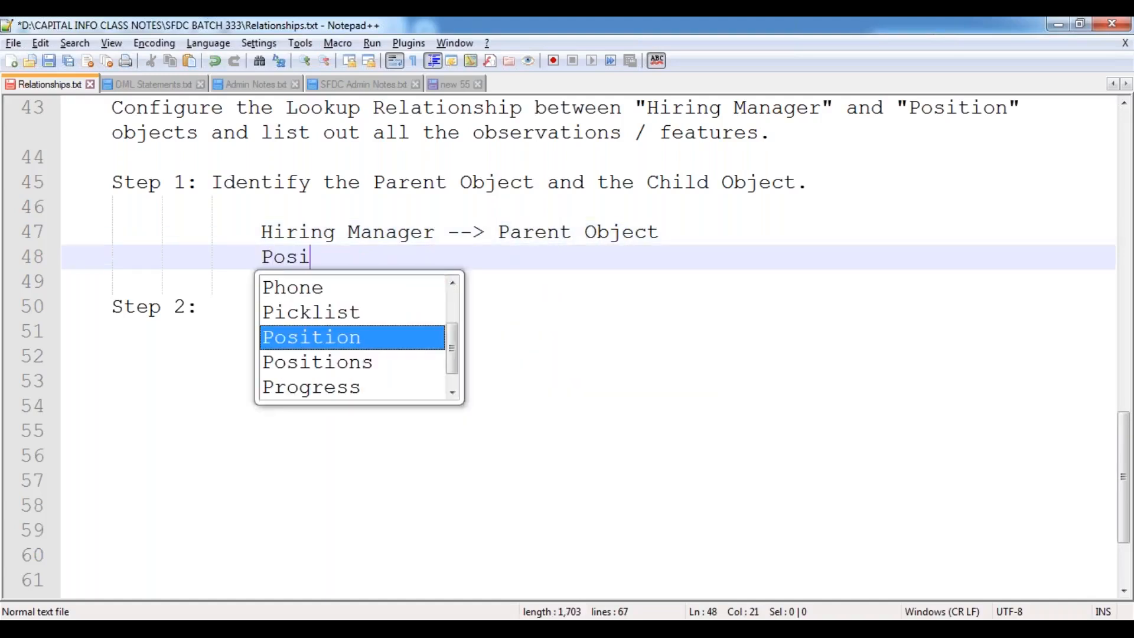
key(Return)
text(--)
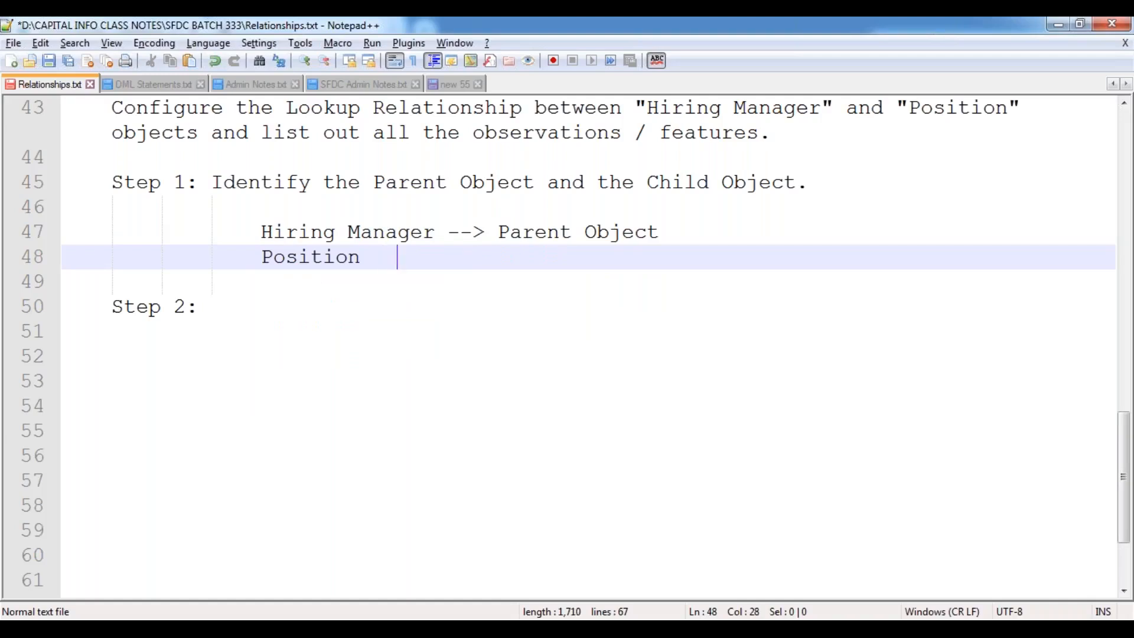
text(> Child Object)
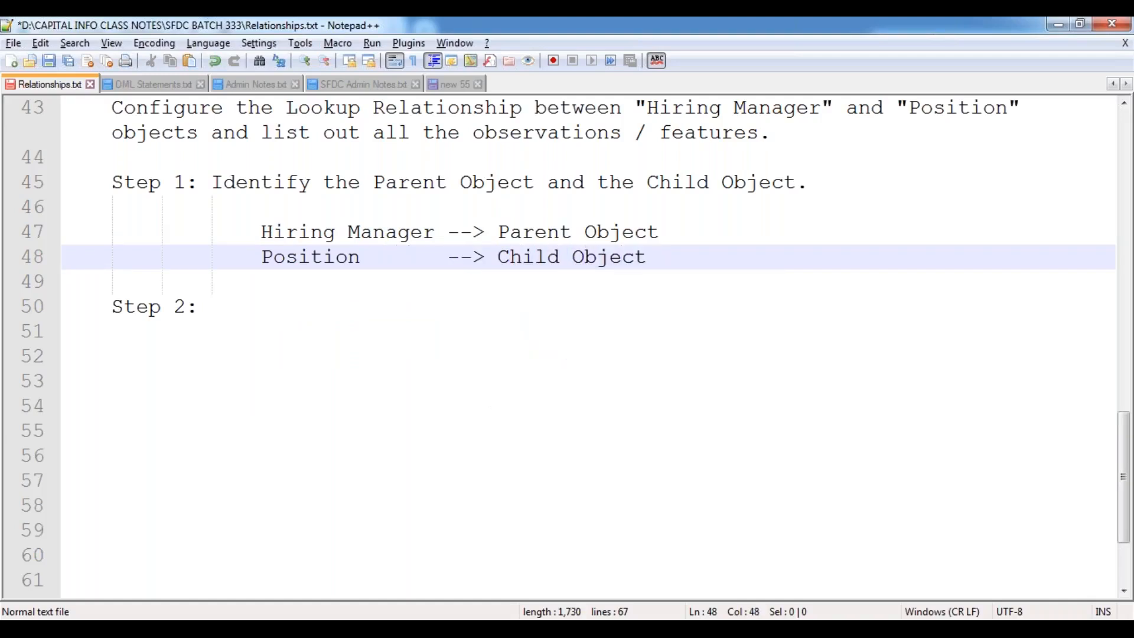
key(Down)
key(Down)
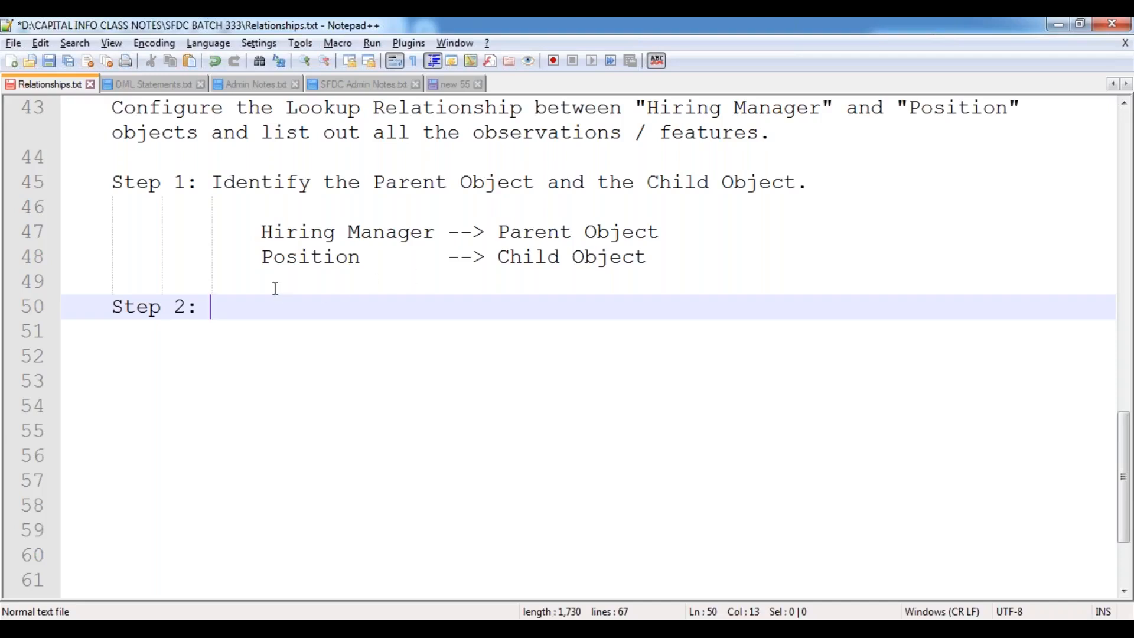
drag(262, 257, 362, 256)
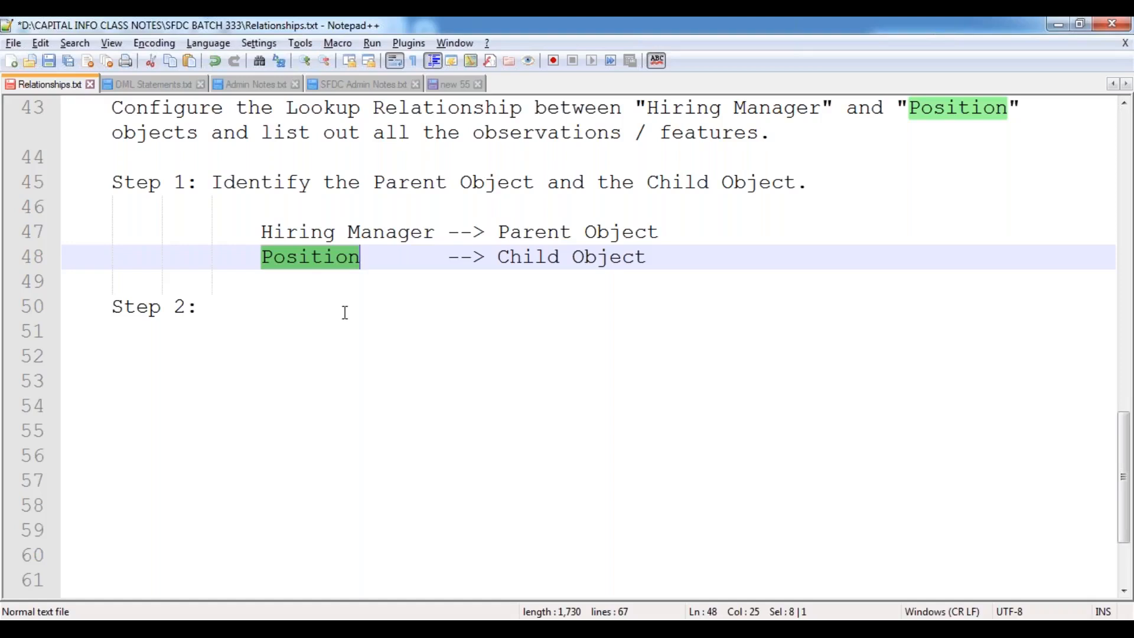
scroll(345, 311, up, 1)
scroll(346, 311, up, 1)
drag(286, 258, 522, 257)
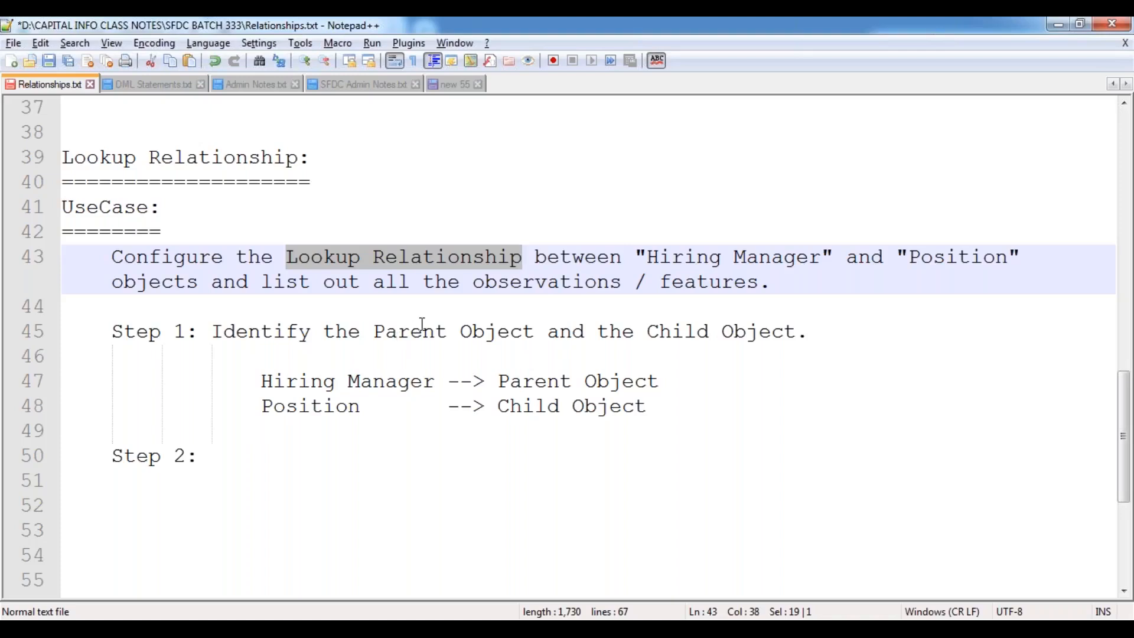
scroll(423, 324, up, 10)
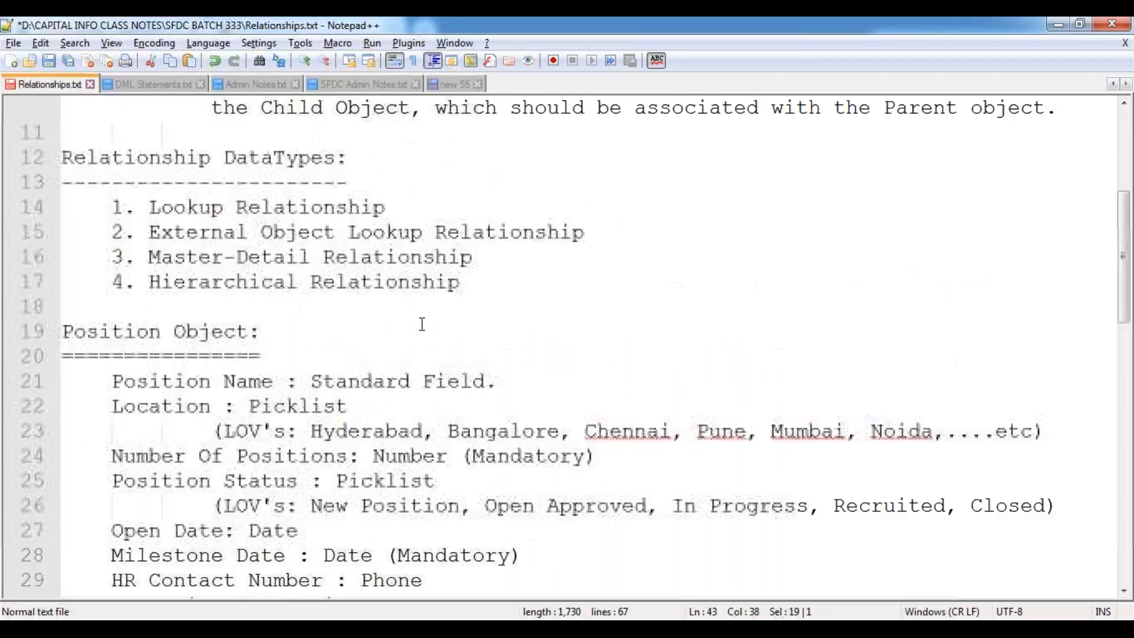
drag(149, 283, 391, 283)
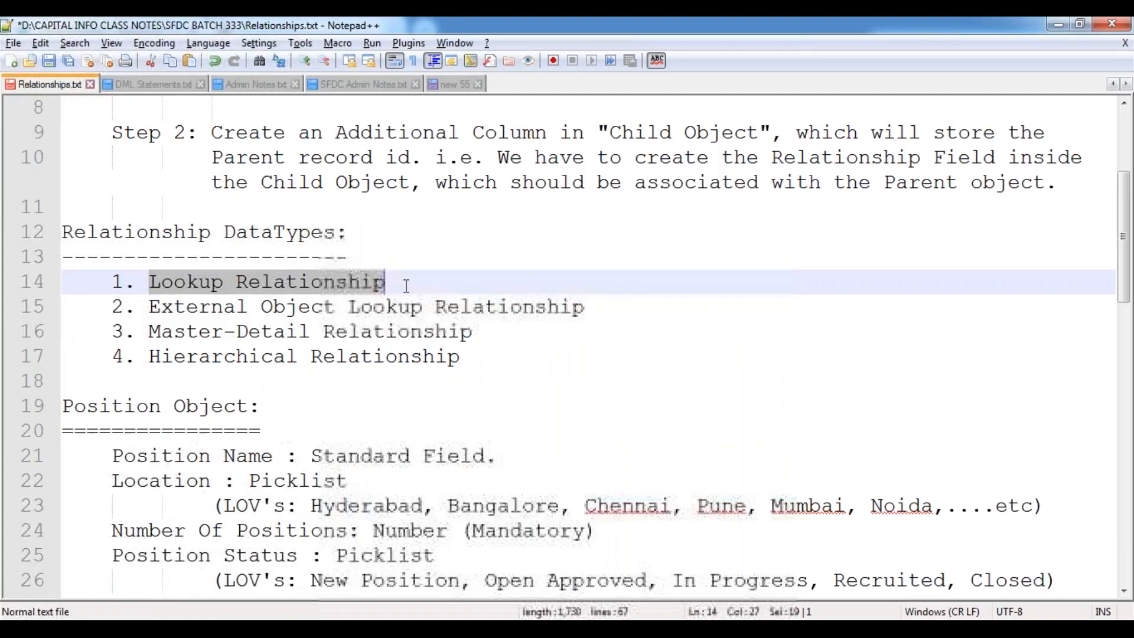
drag(149, 307, 485, 308)
drag(153, 331, 398, 331)
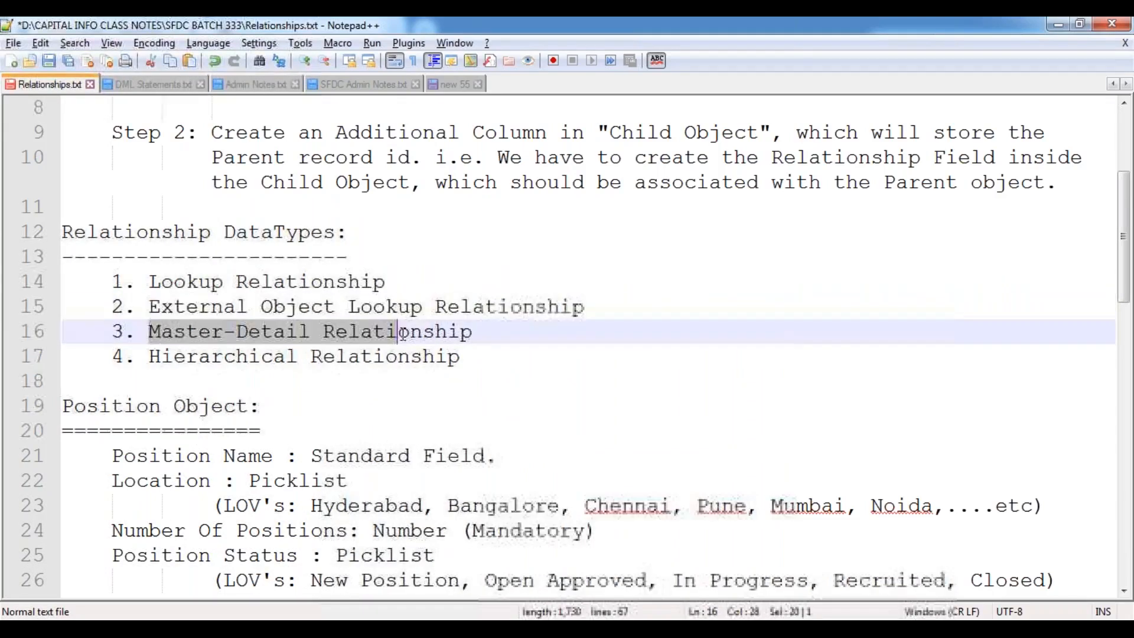
click(158, 359)
shift+click(385, 357)
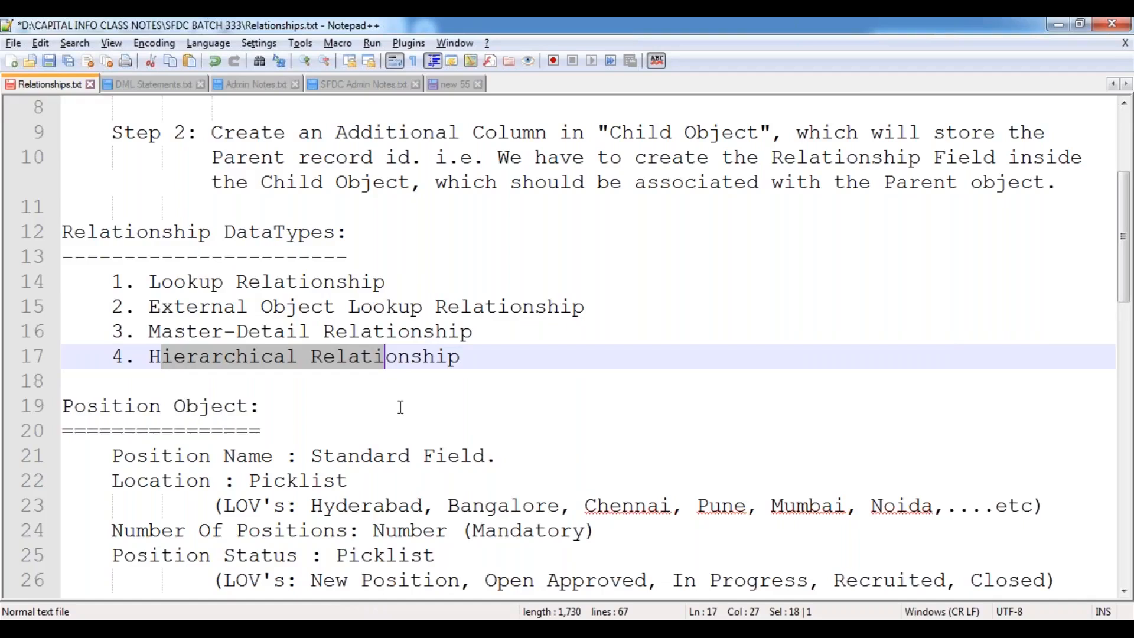
scroll(402, 406, down, 5)
scroll(401, 407, down, 4)
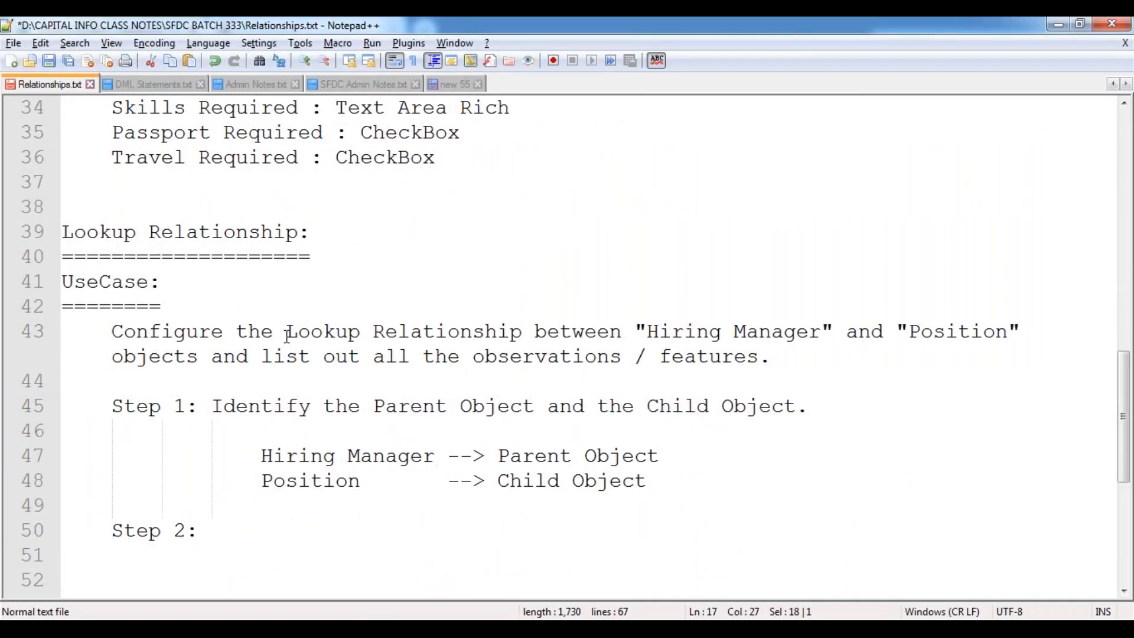
click(287, 334)
drag(328, 336, 522, 336)
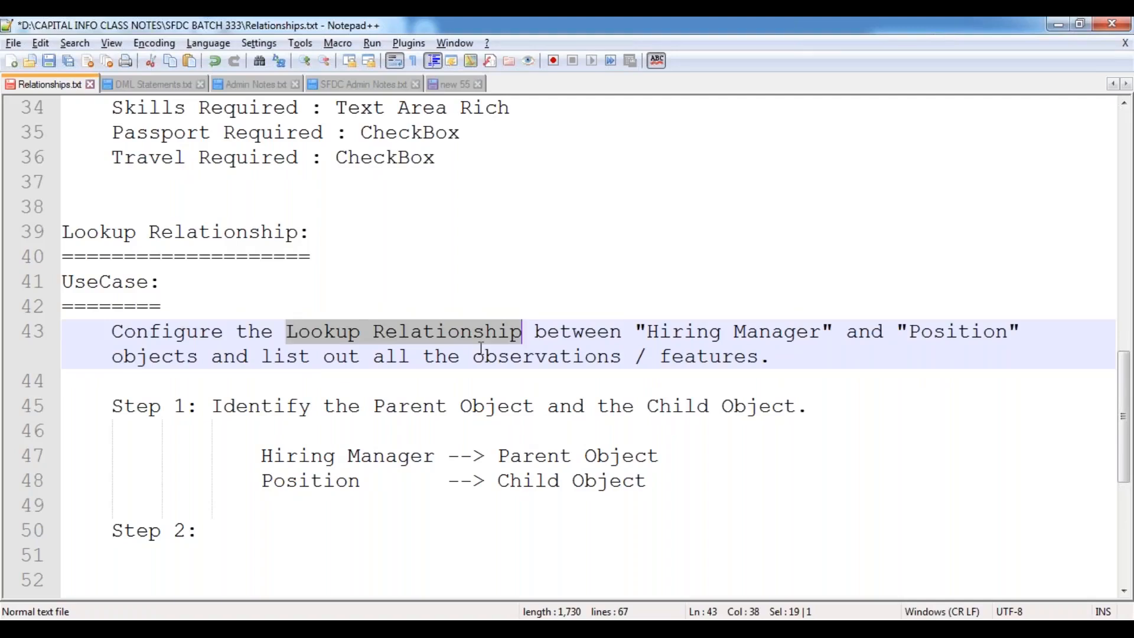
scroll(402, 432, down, 3)
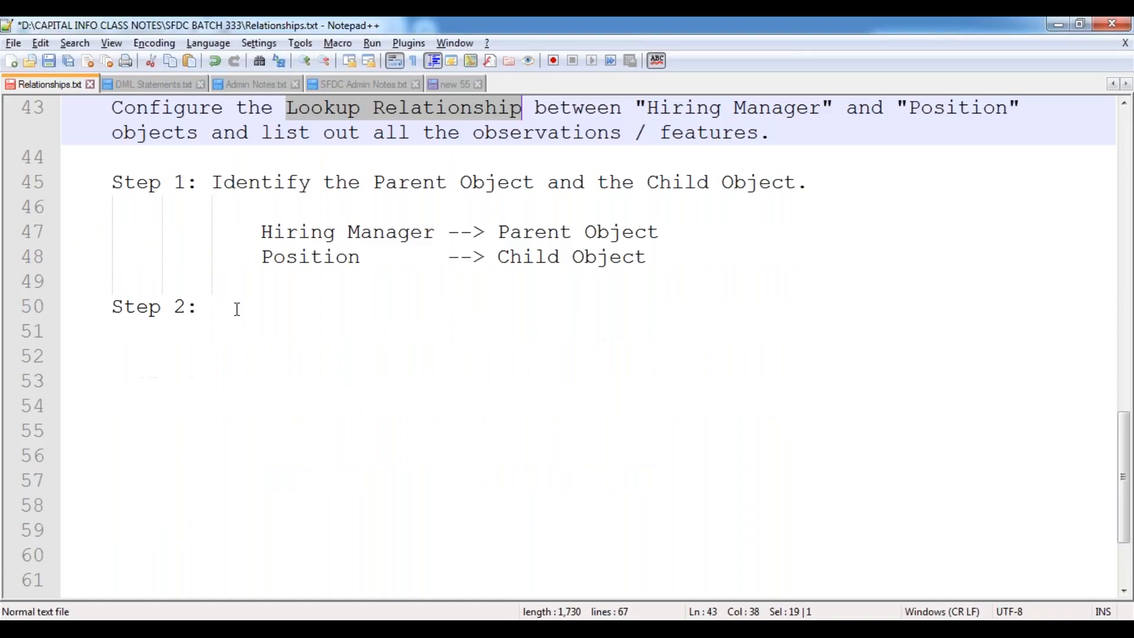
click(237, 309)
Write Step 2 as 'Map the Relationship between the objects.'.
text(Map the A)
key(BackSpace)
key(BackSpace)
text(Real)
key(BackSpace)
key(BackSpace)
text(lati)
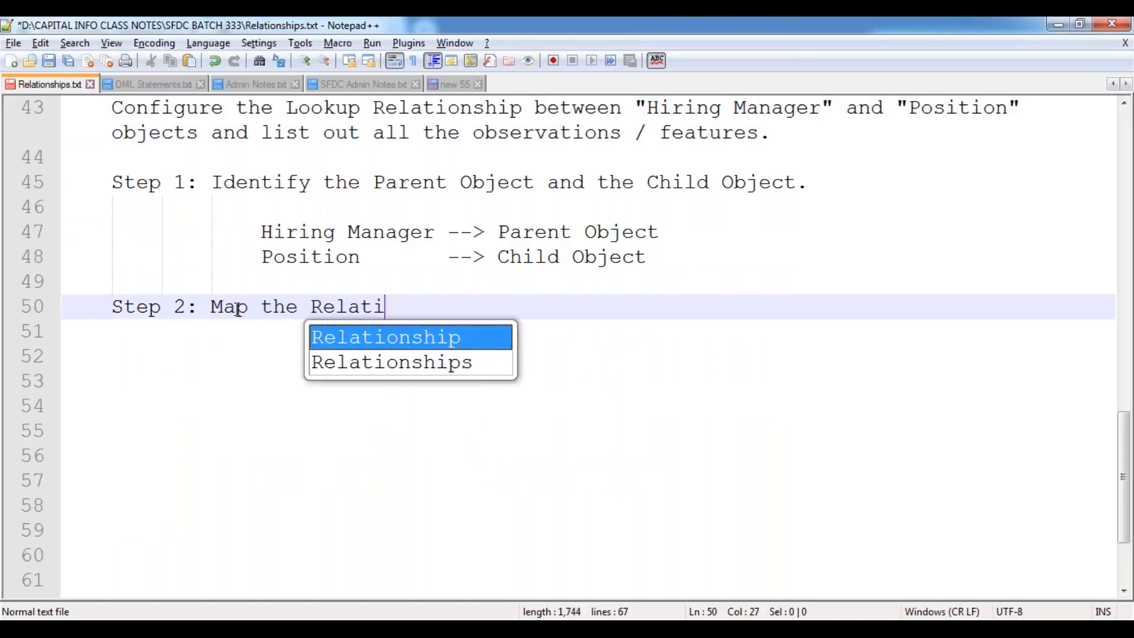
text(onship betwee)
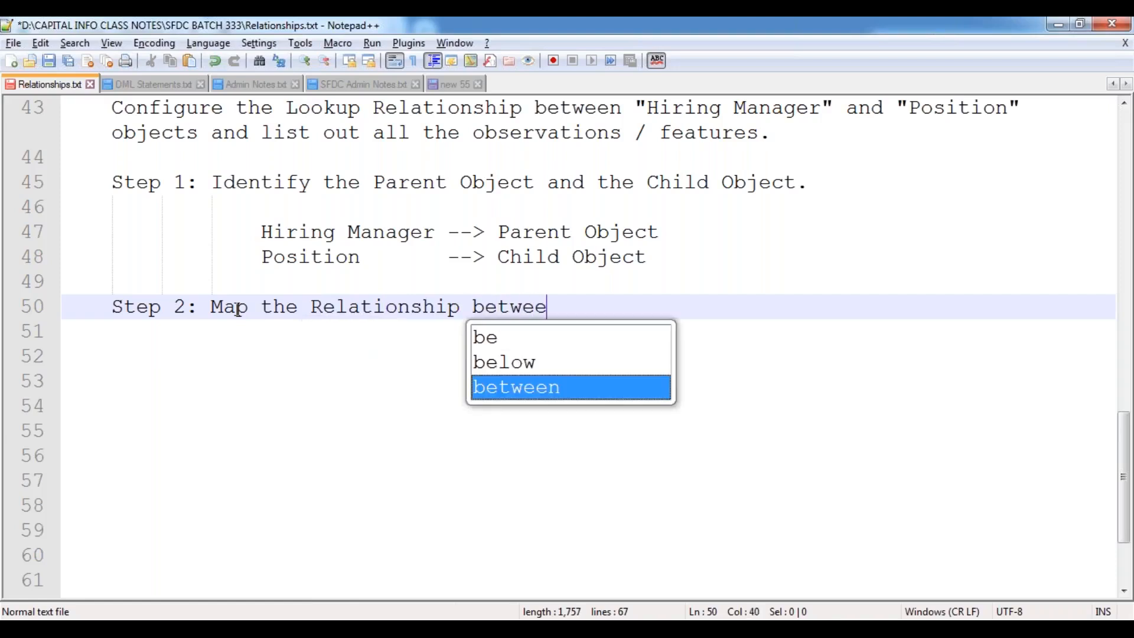
text(n the obje)
key(Return)
text(s.)
Explain Step 2: create a Lookup Relationship field in Position linked to Hiring Manager, and save.
key(Return)
key(Tab)
key(Tab)
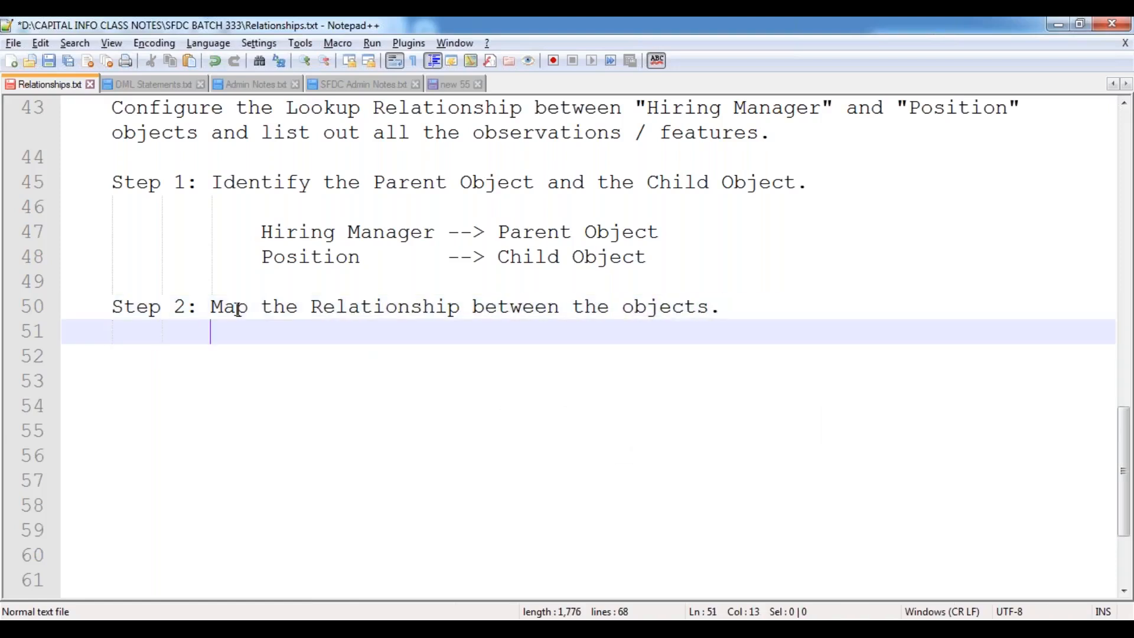
text(i.e. Cre)
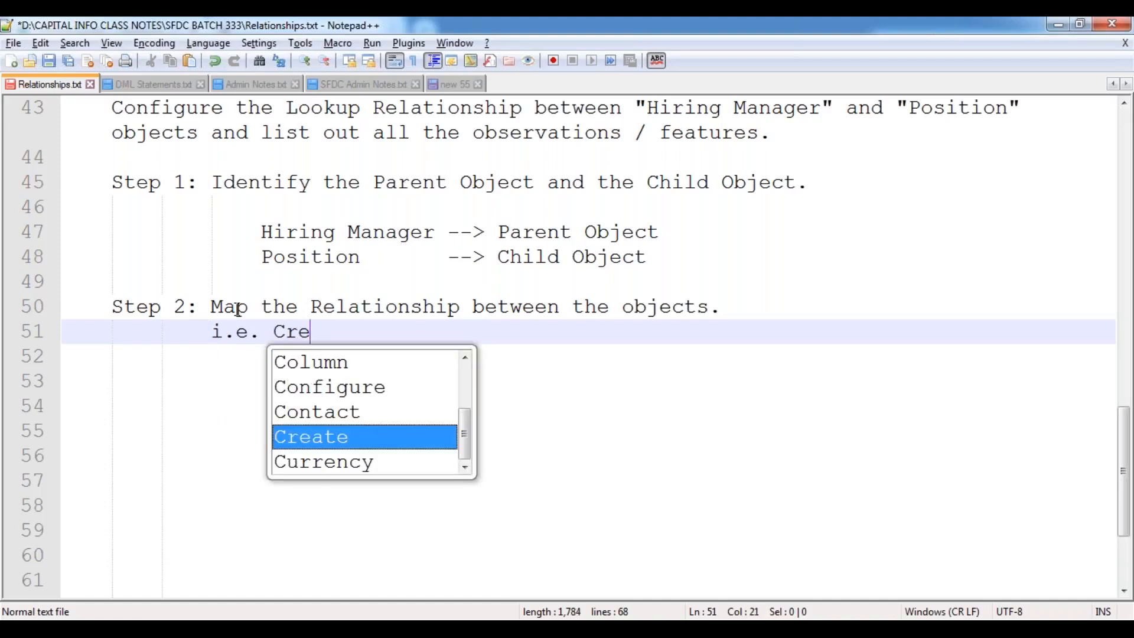
text(ate a "Lookup )
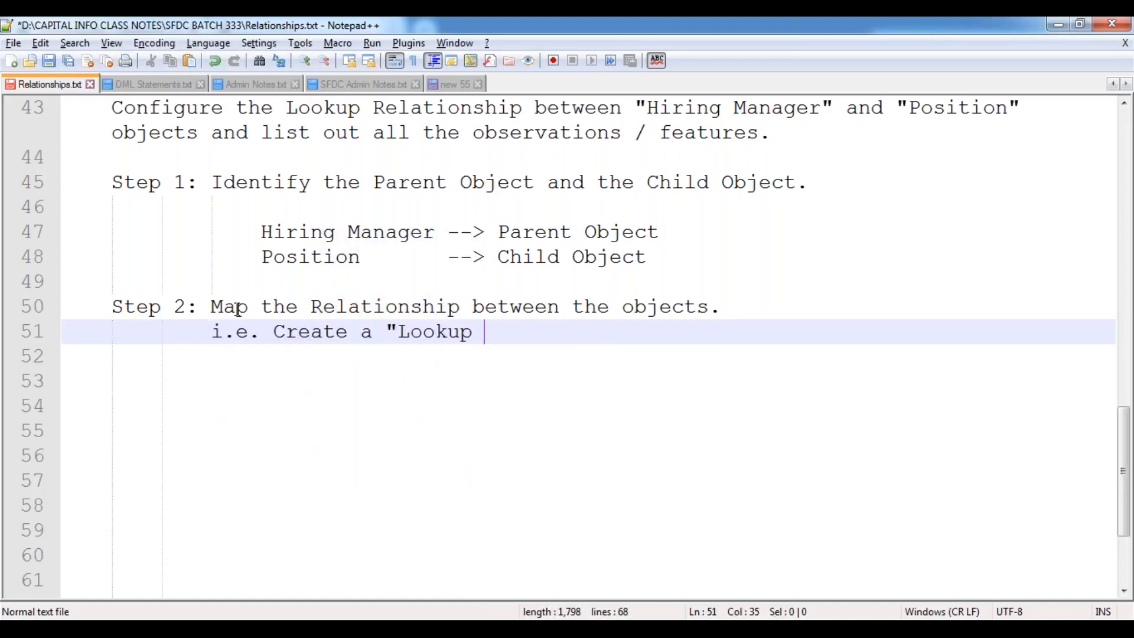
text(Relationship")
text(Dat)
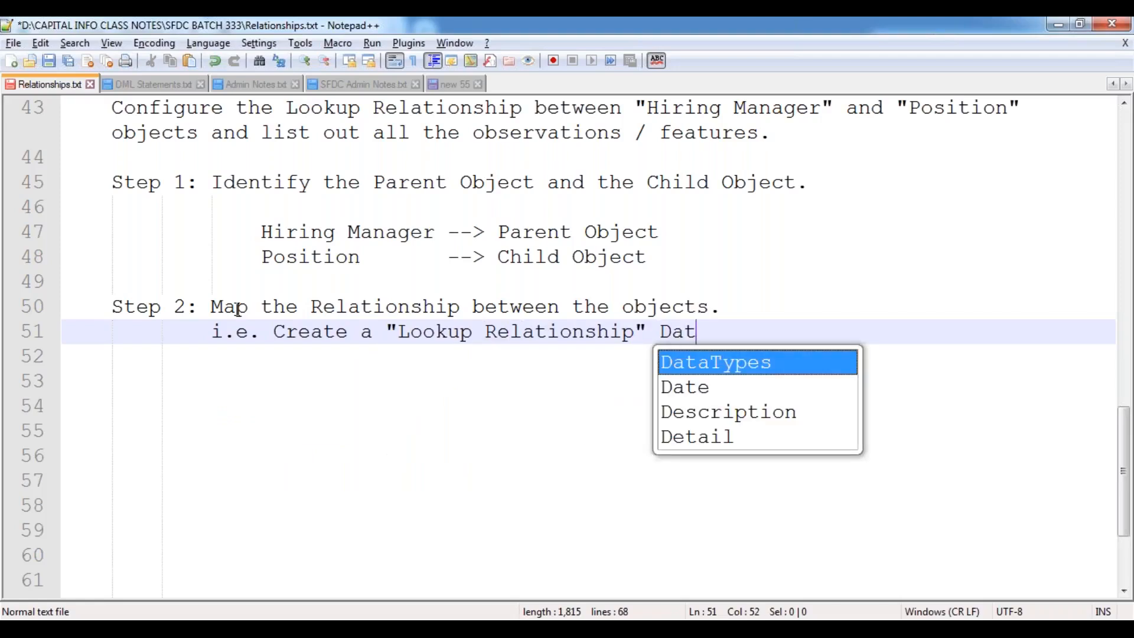
key(Return)
key(BackSpace)
text(field)
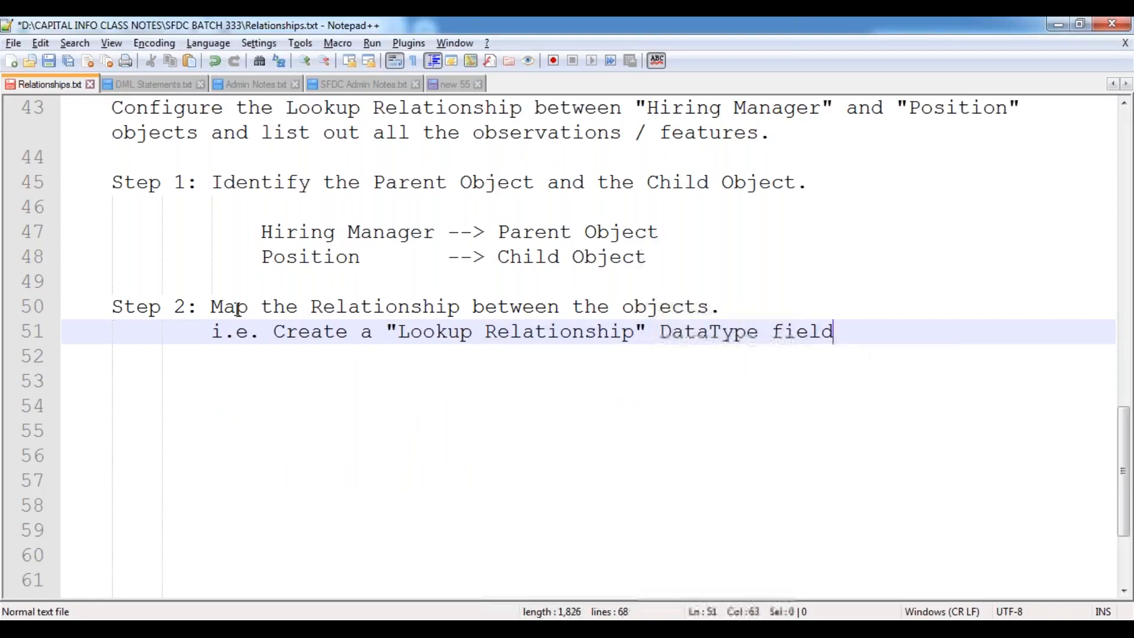
text( inside the Position P)
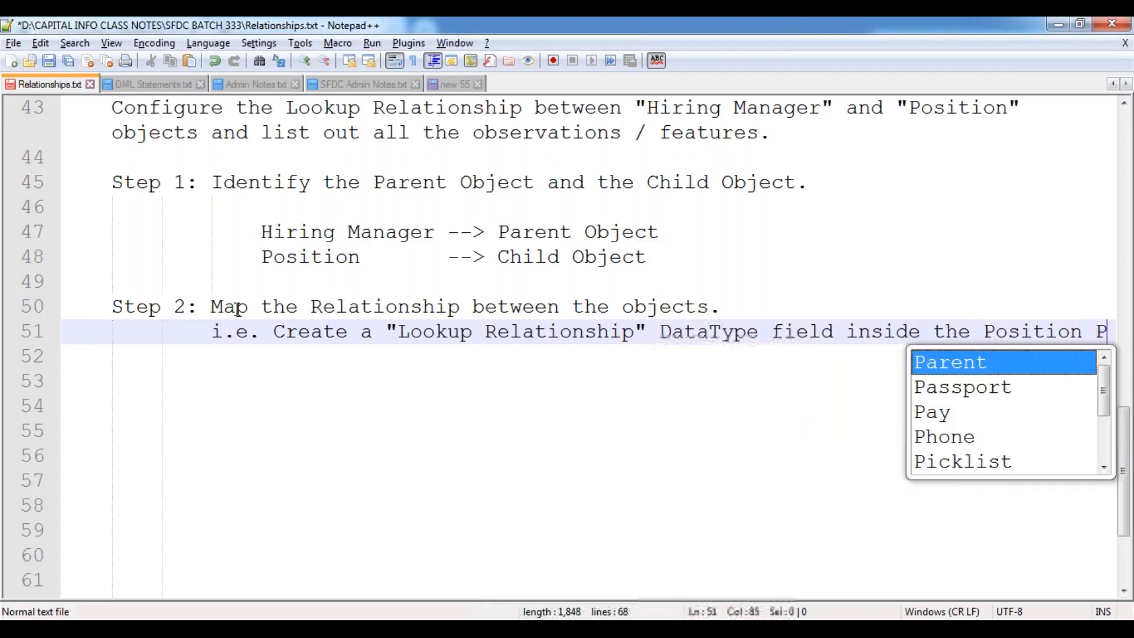
key(BackSpace)
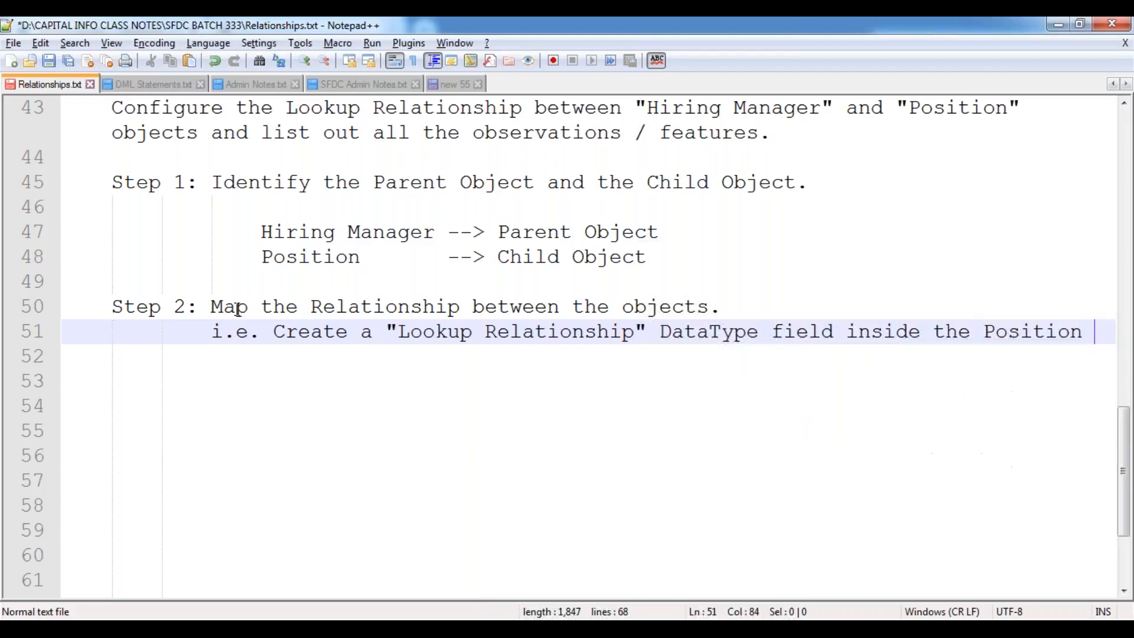
text(Object, )
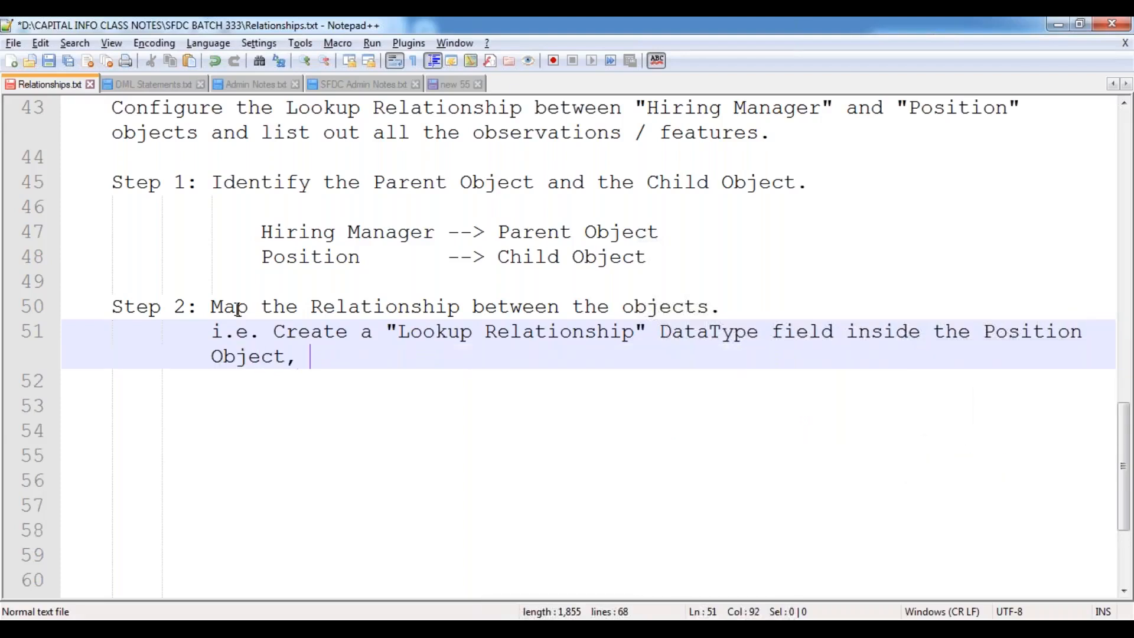
text(which should b)
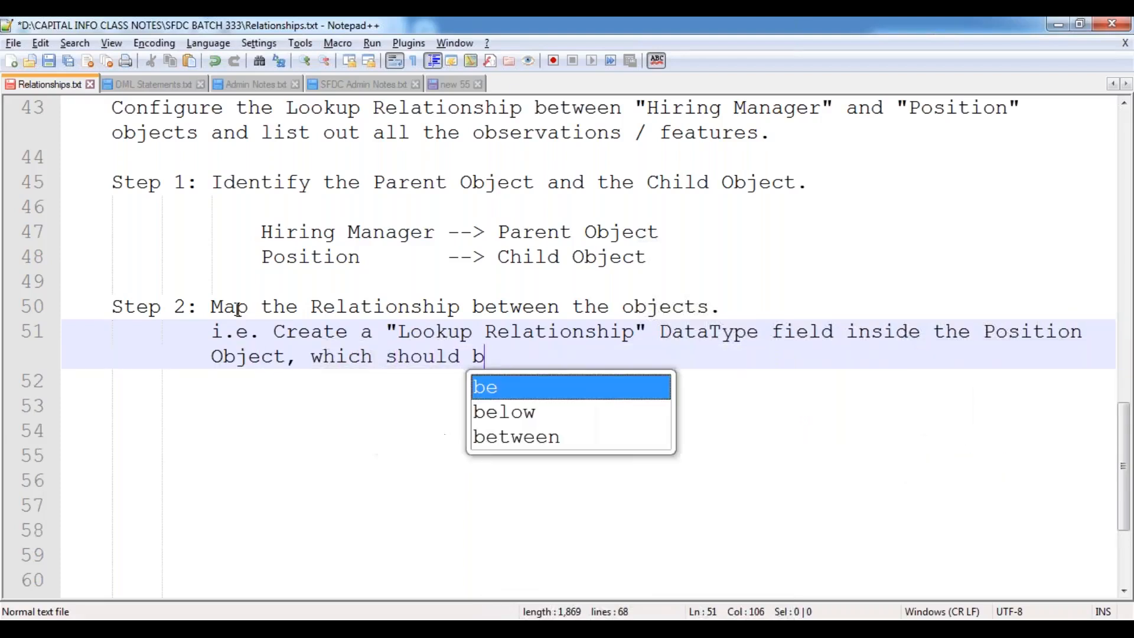
text(e associated wi)
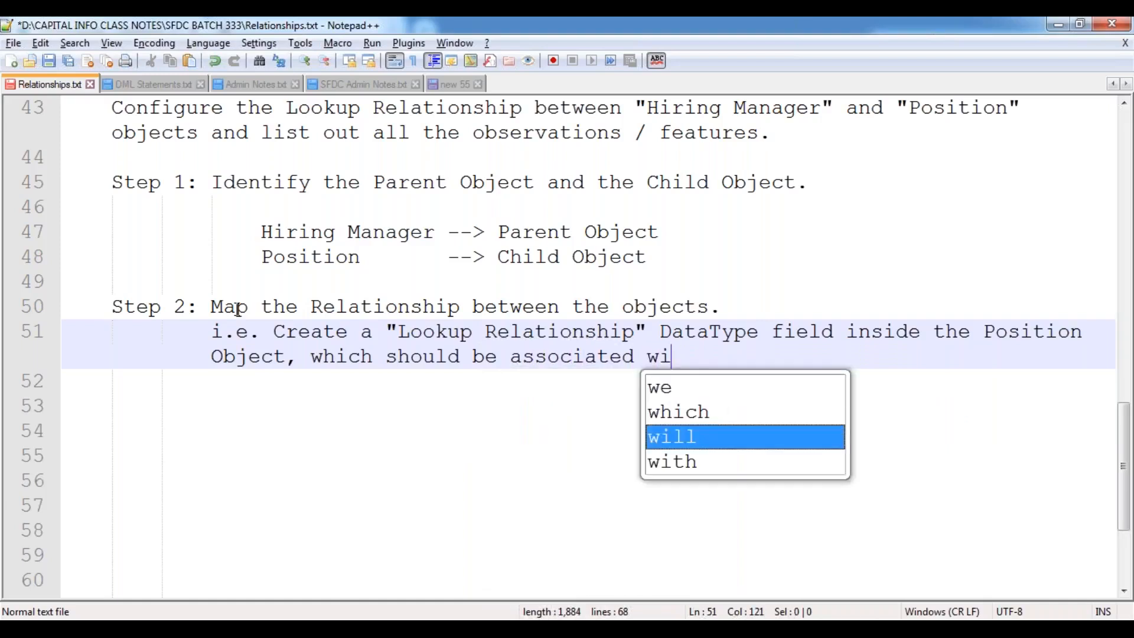
text(th "Hiring )
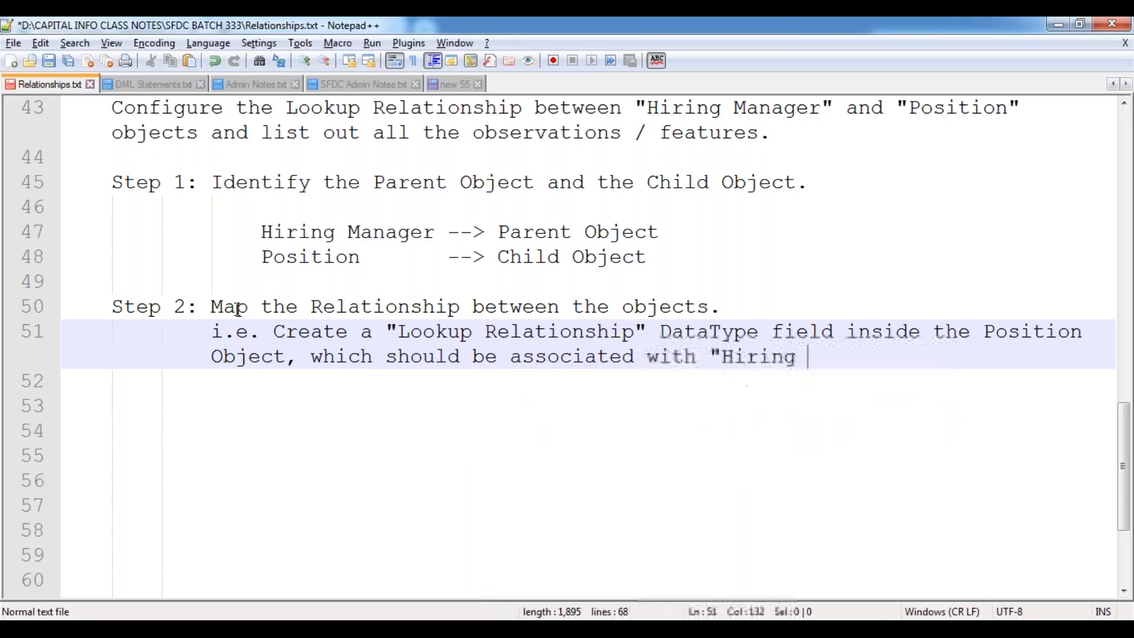
text(Manager O)
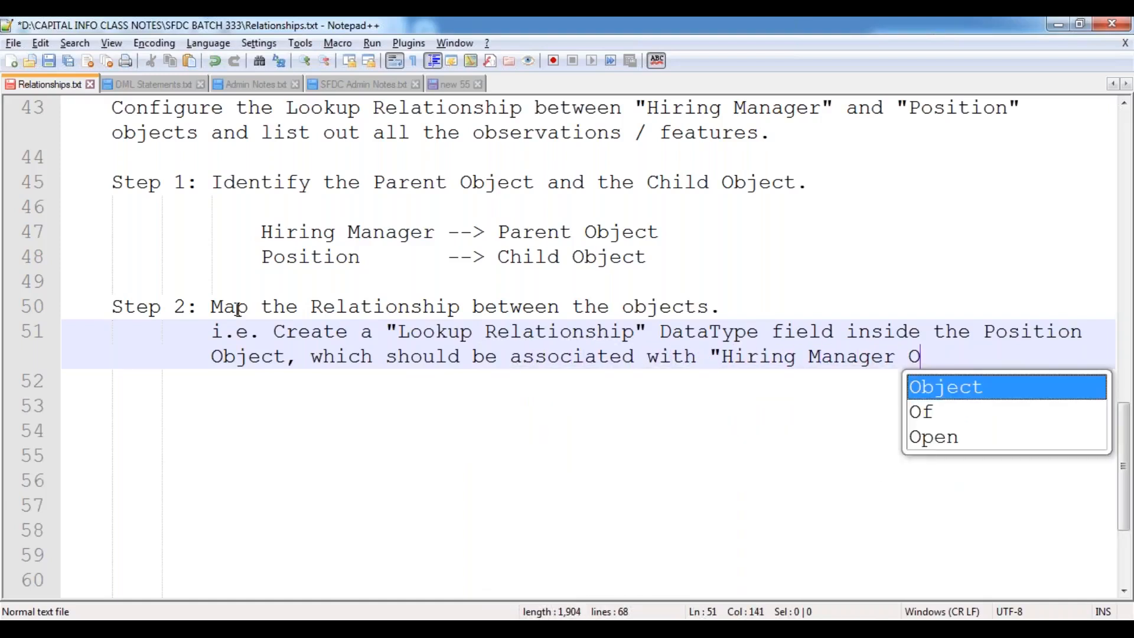
text(bject".)
key(Return)
key(Return)
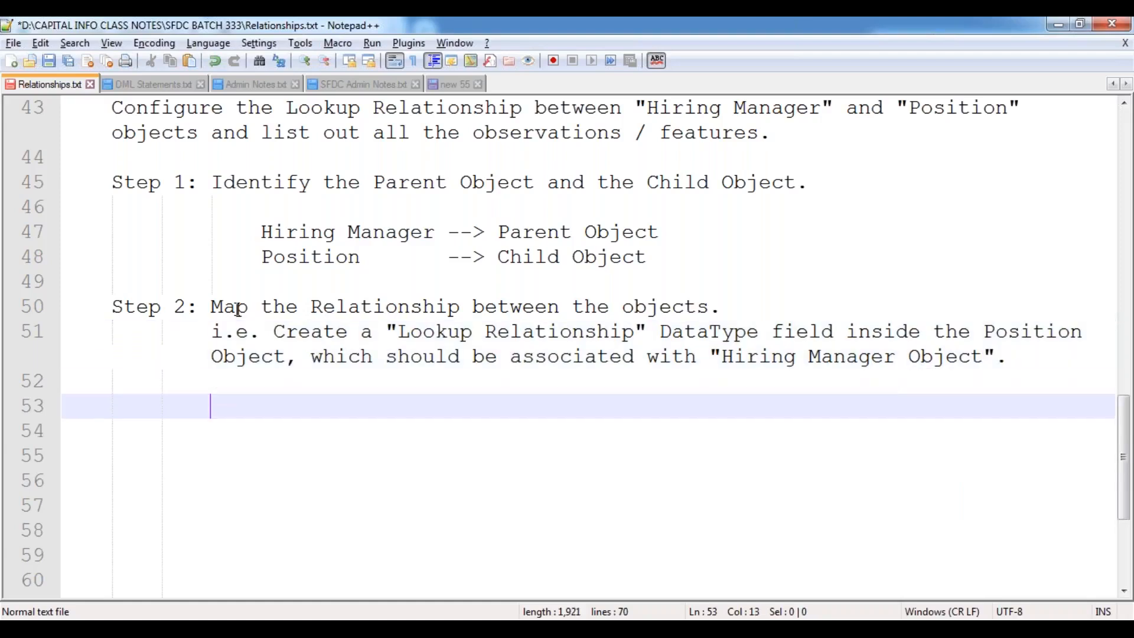
key(ctrl+s)
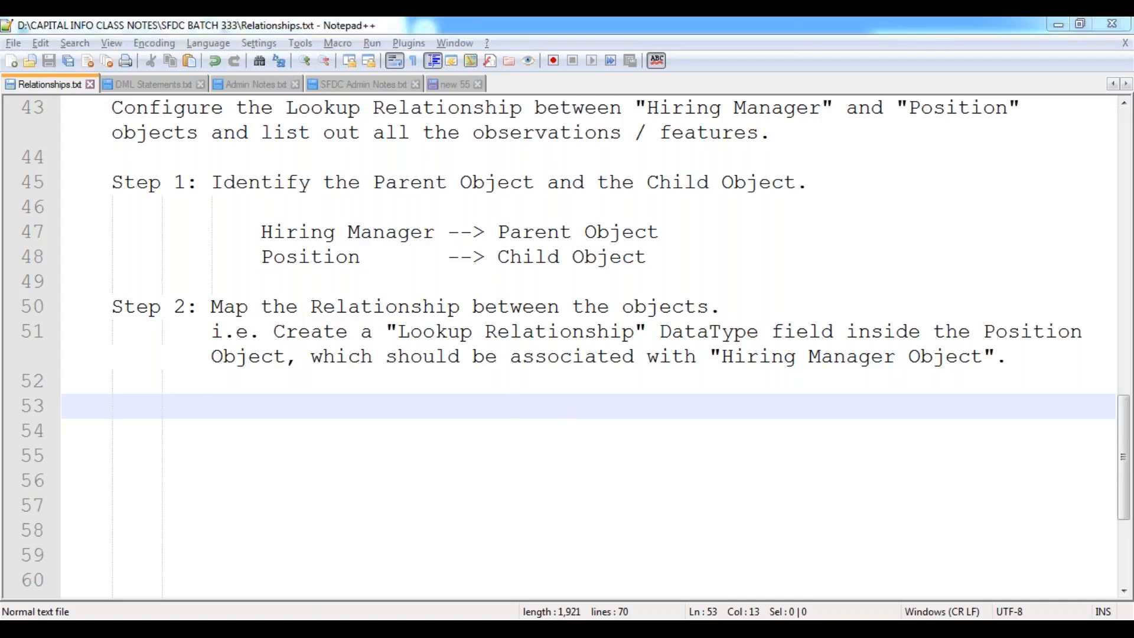
Open Salesforce Setup in a new browser tab.
click(352, 499)
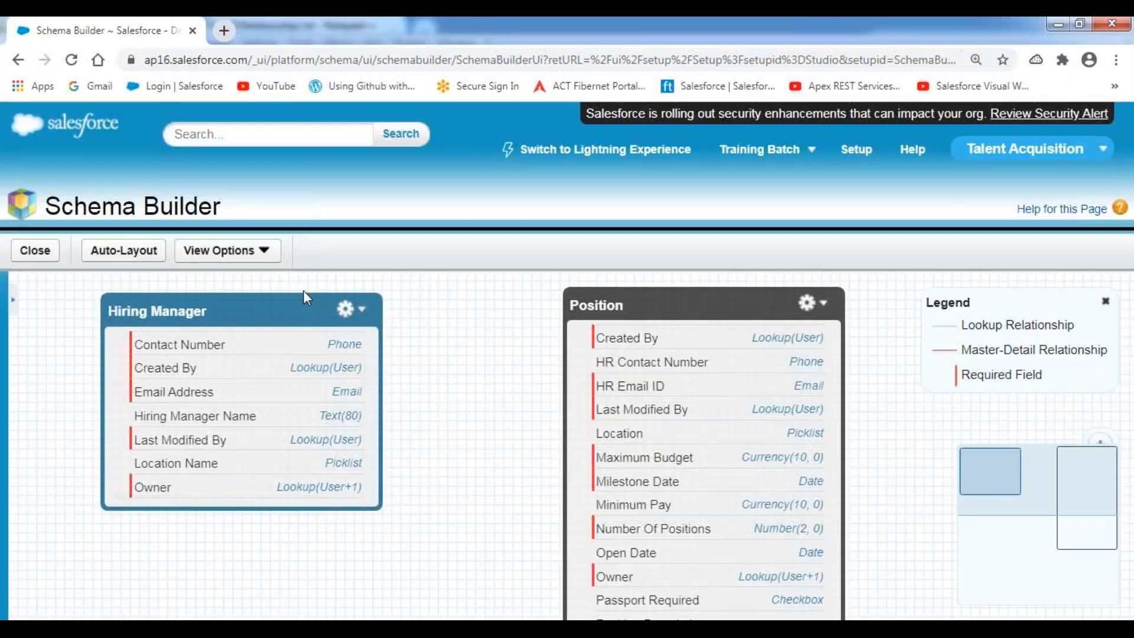
right_click(856, 154)
click(900, 167)
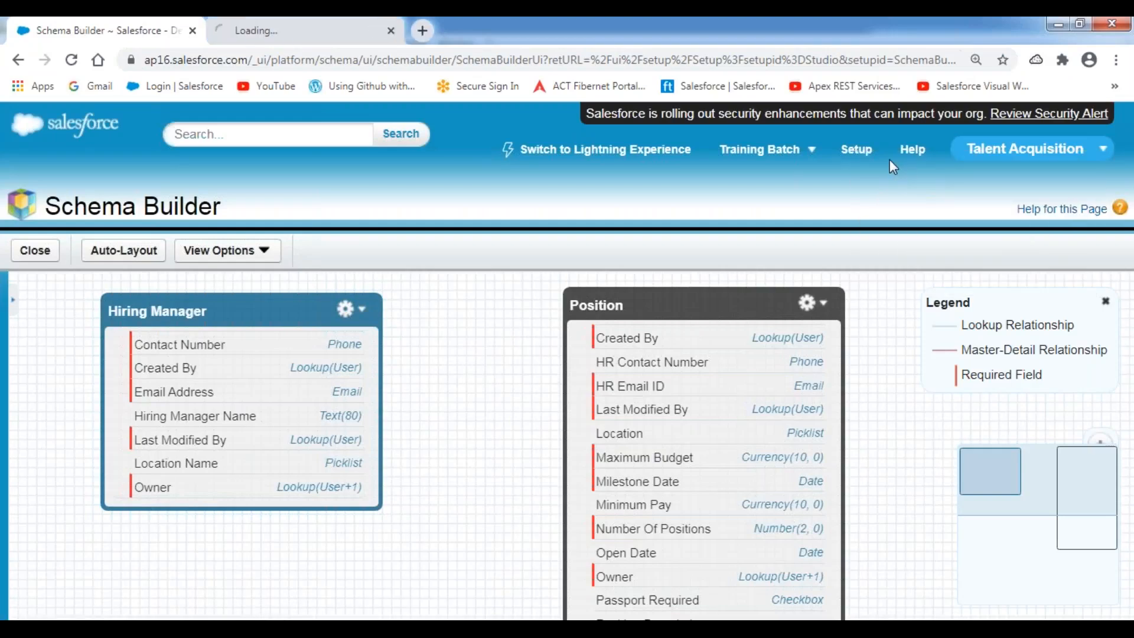
click(322, 35)
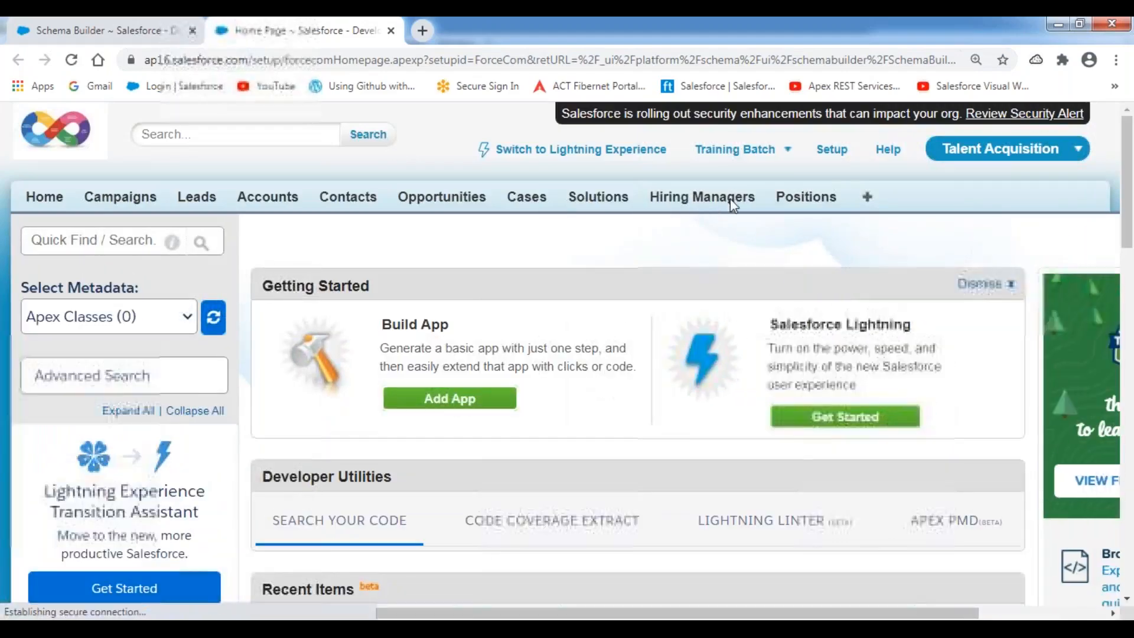
From the Position object's quick setup menu, start a new custom field.
click(706, 208)
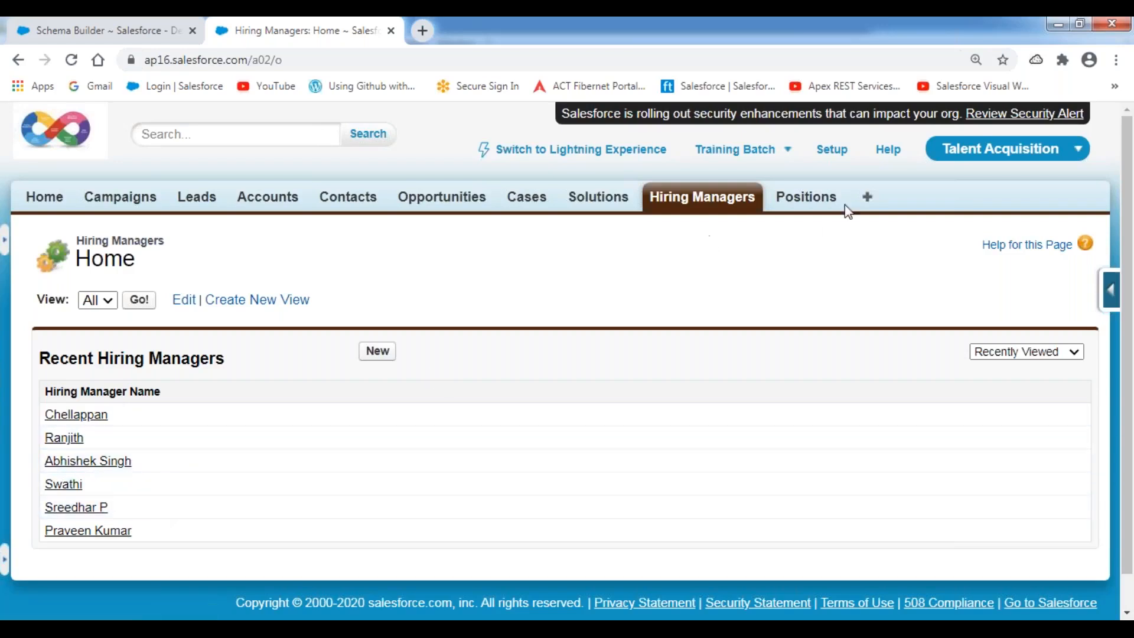
click(821, 200)
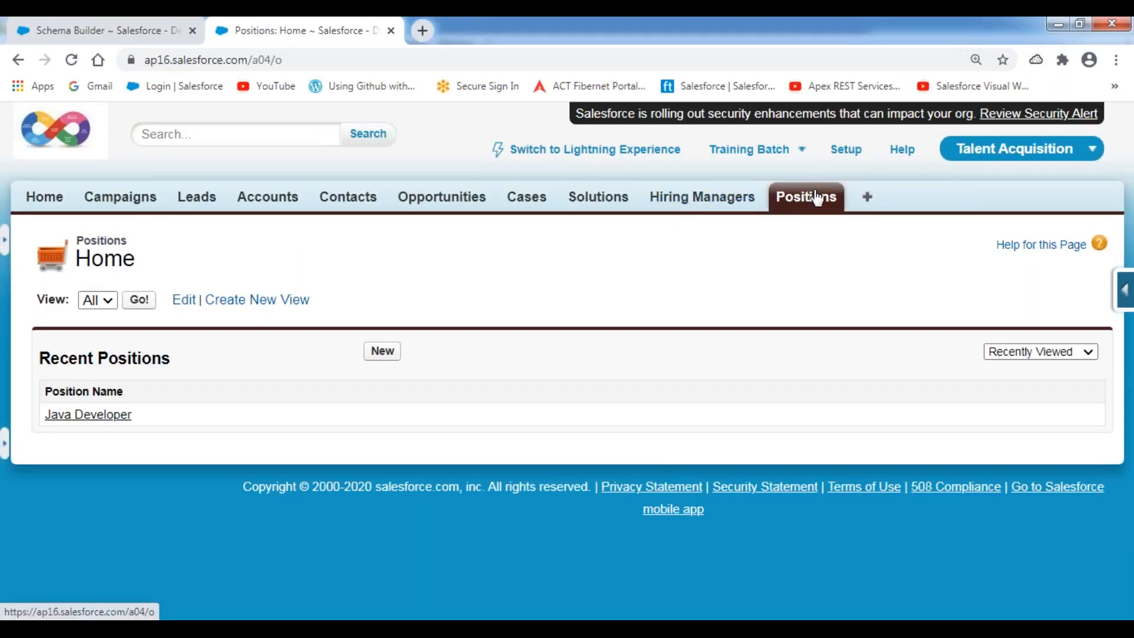
click(1124, 291)
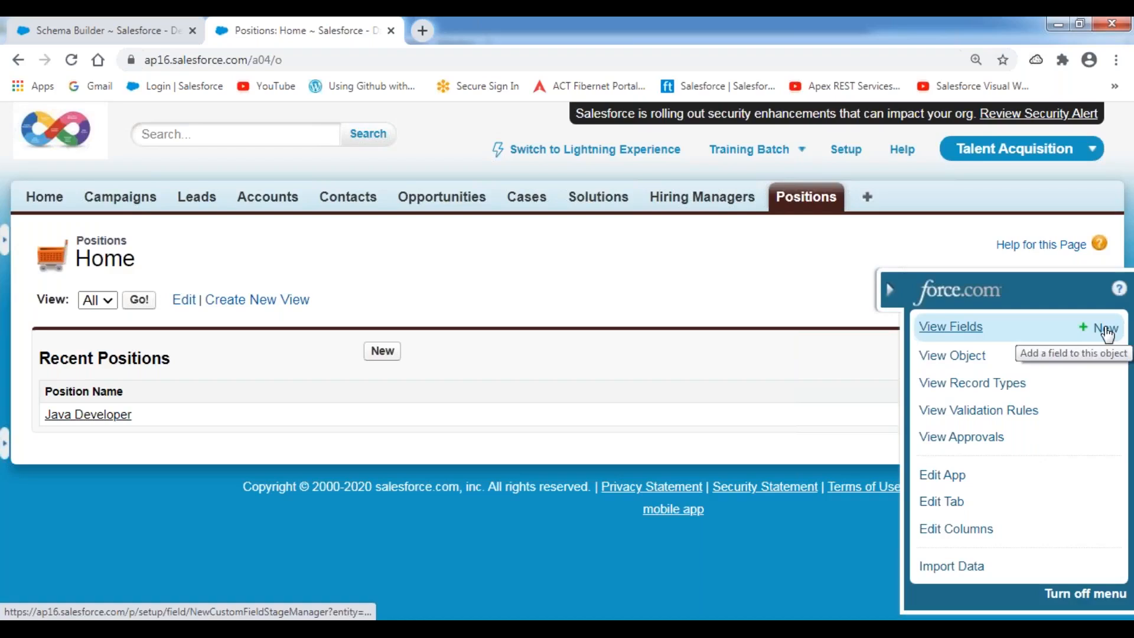
click(1106, 331)
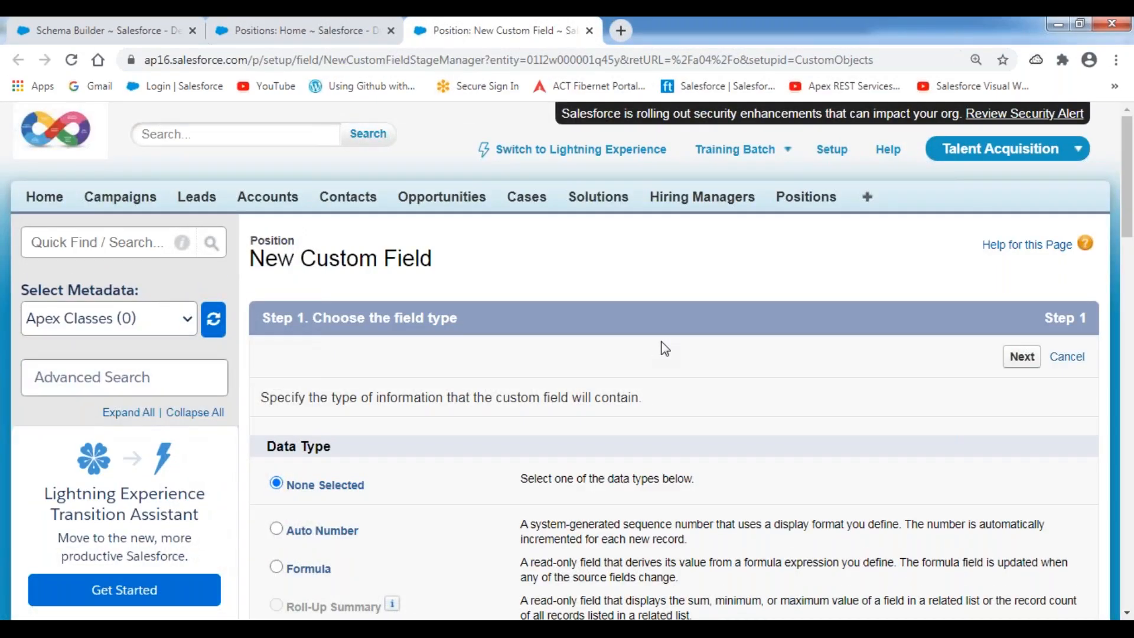
Review the Data Type list, highlighting the Master-Detail and External Lookup Relationship options.
scroll(663, 348, down, 4)
scroll(663, 348, down, 3)
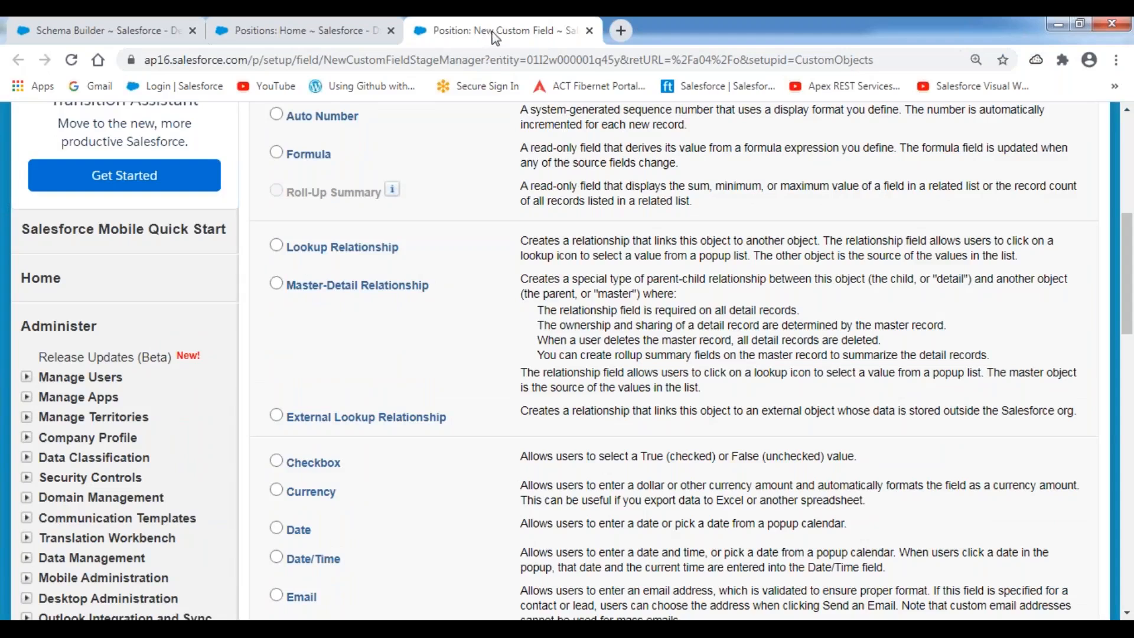
scroll(449, 292, down, 6)
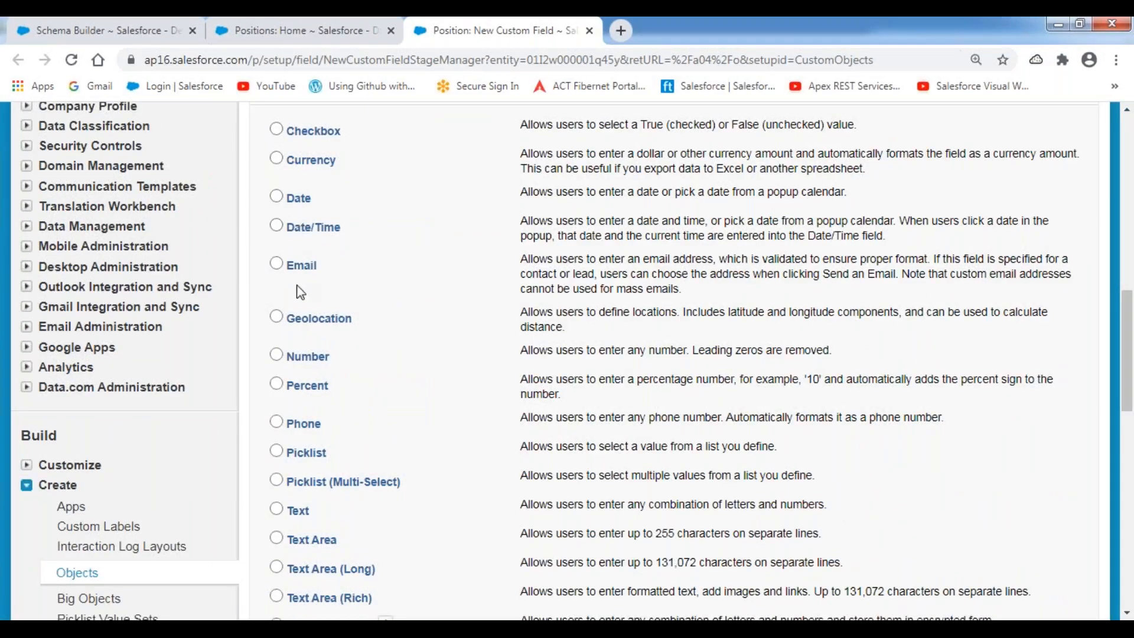
scroll(320, 430, down, 6)
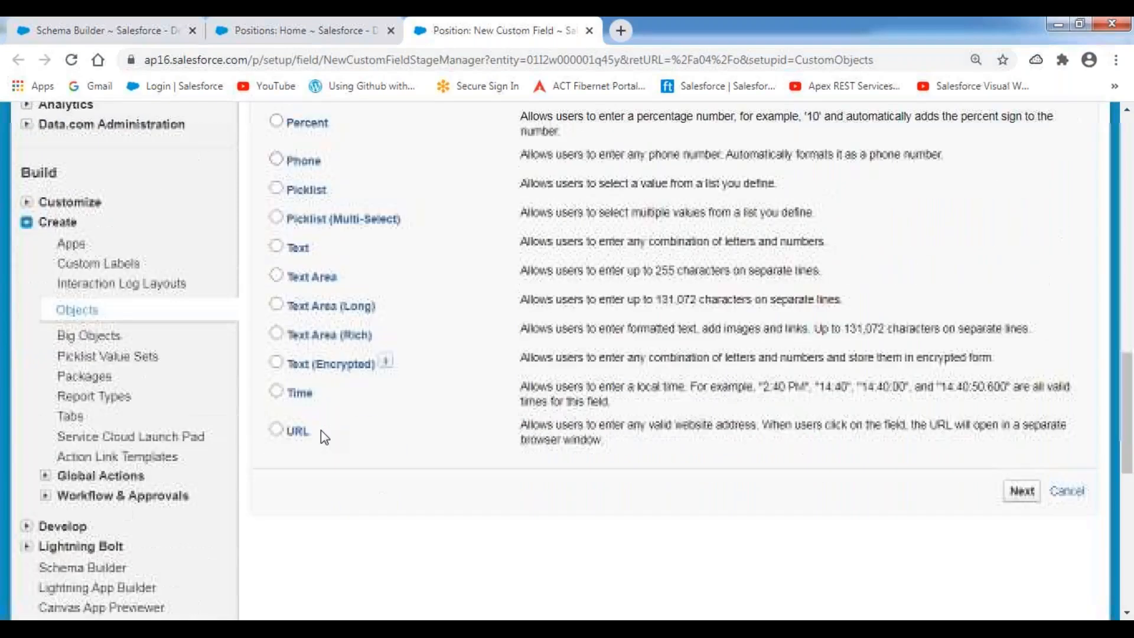
scroll(324, 434, up, 2)
scroll(323, 436, up, 12)
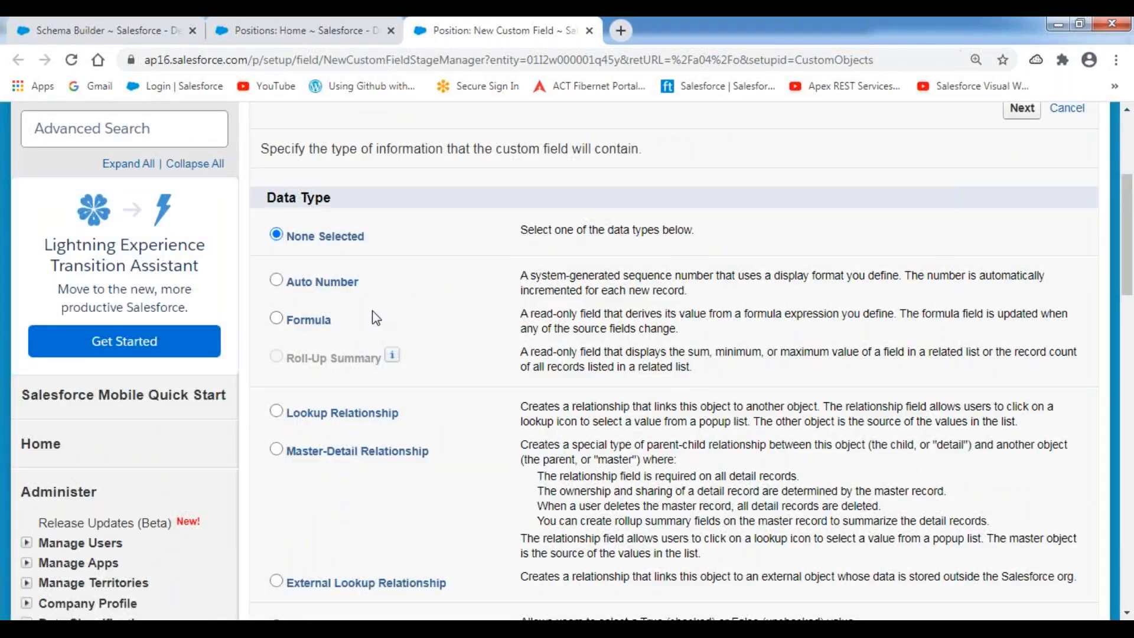
scroll(433, 324, down, 2)
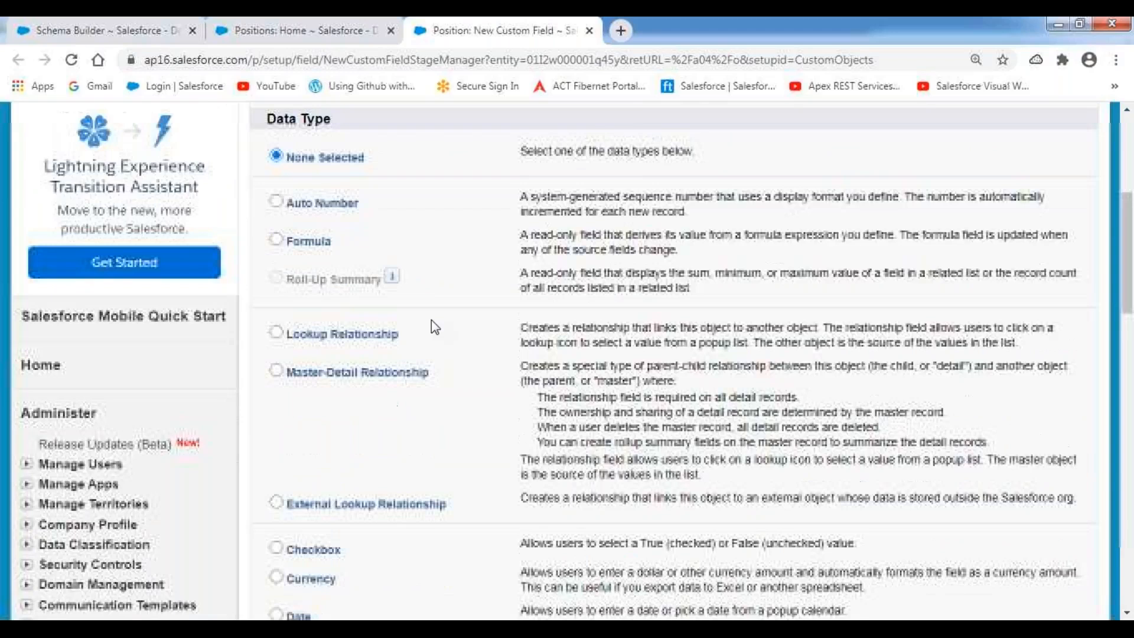
scroll(432, 320, down, 2)
drag(408, 248, 285, 250)
drag(427, 287, 280, 300)
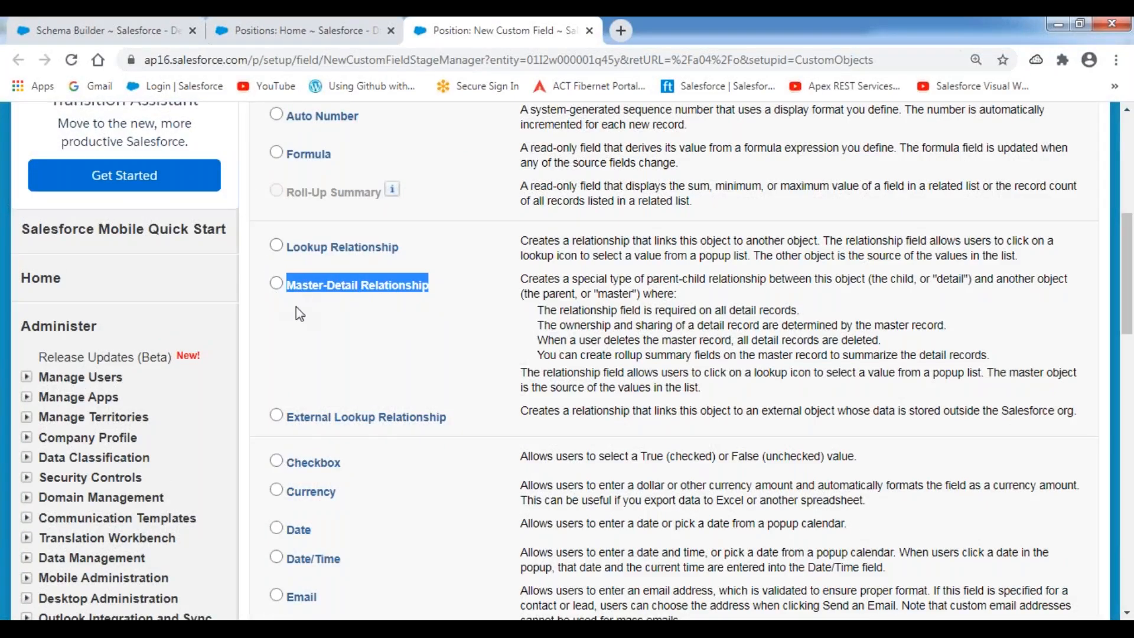
drag(455, 425, 285, 423)
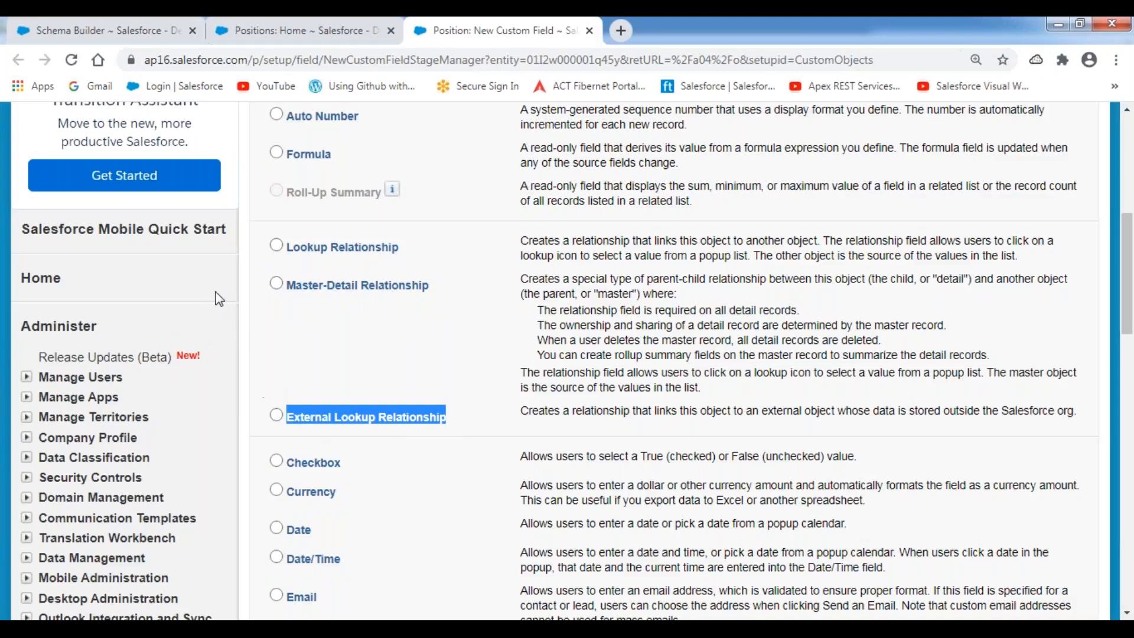
click(248, 288)
Select Lookup Relationship as the new Position field's data type.
click(275, 246)
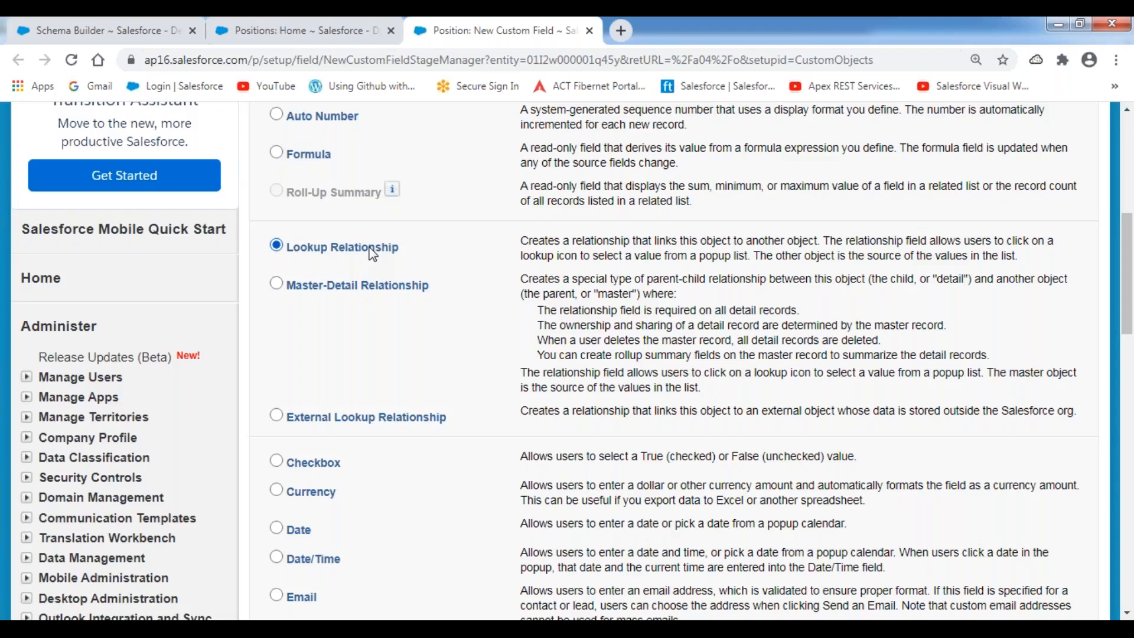
drag(458, 297, 284, 284)
click(278, 248)
scroll(743, 245, up, 5)
Relate the new Position lookup field to the Hiring Manager object.
click(1021, 190)
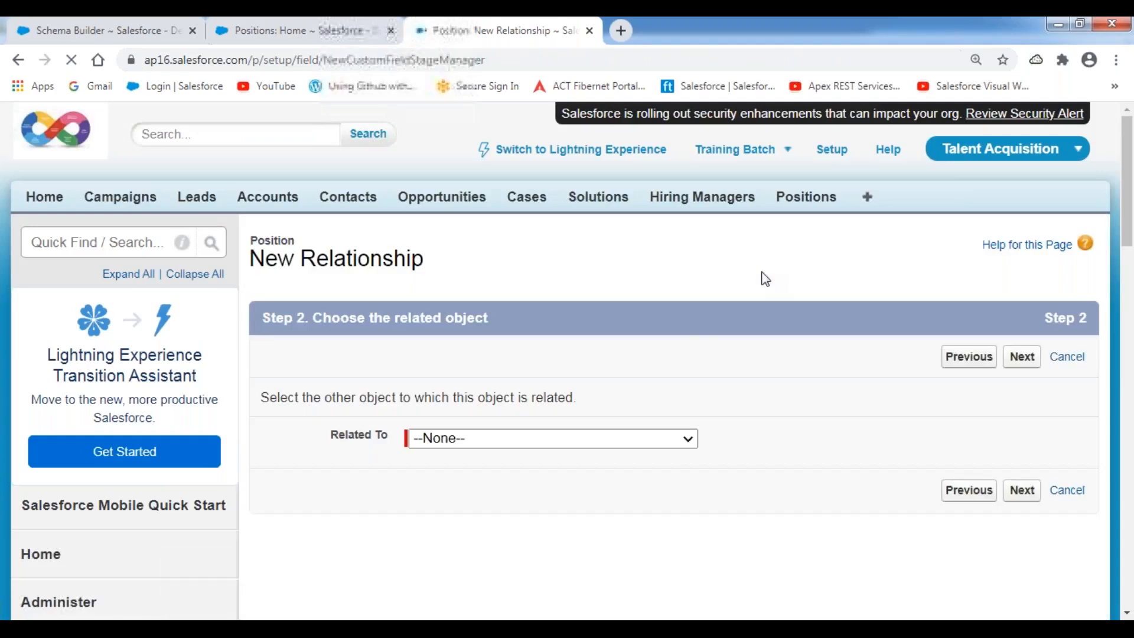
scroll(686, 332, down, 4)
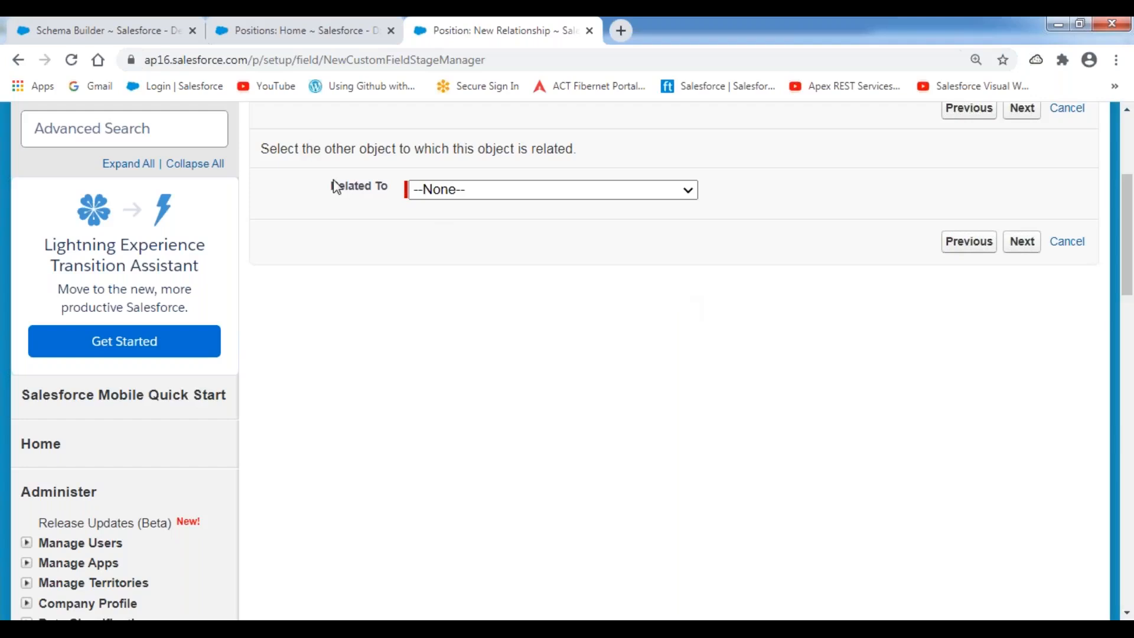
drag(325, 185, 394, 185)
click(689, 190)
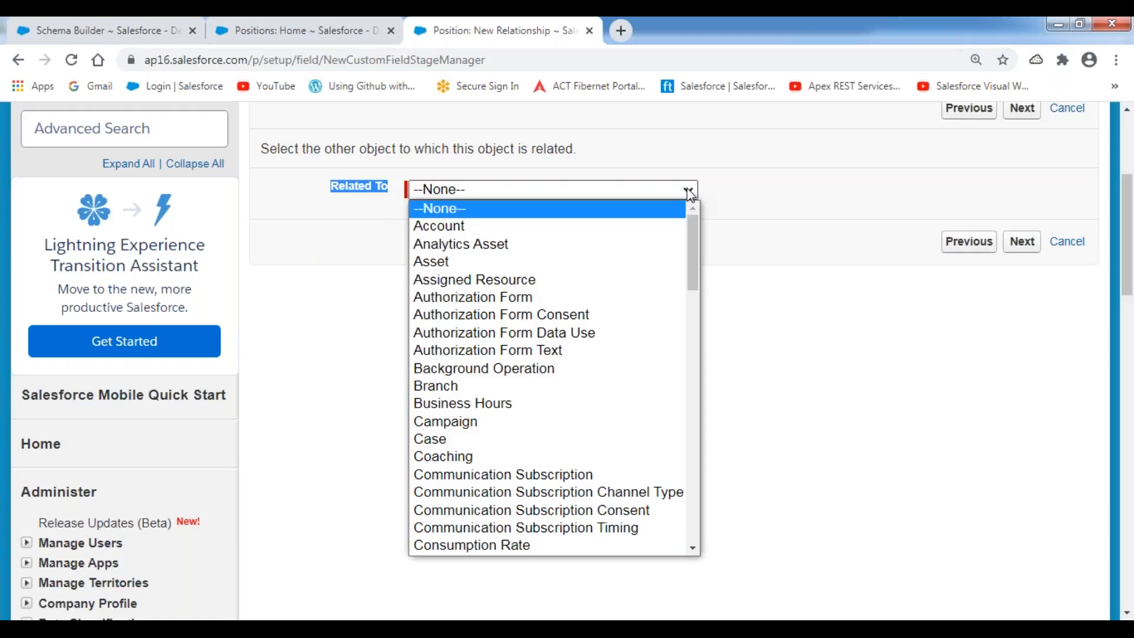
drag(689, 227, 696, 324)
click(497, 462)
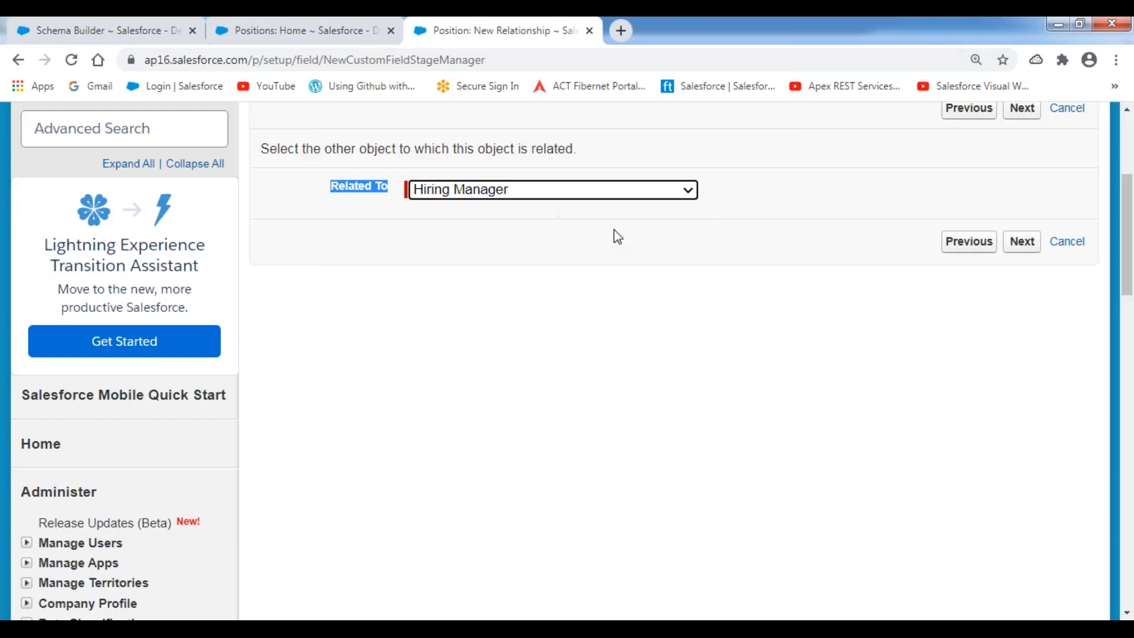
click(649, 233)
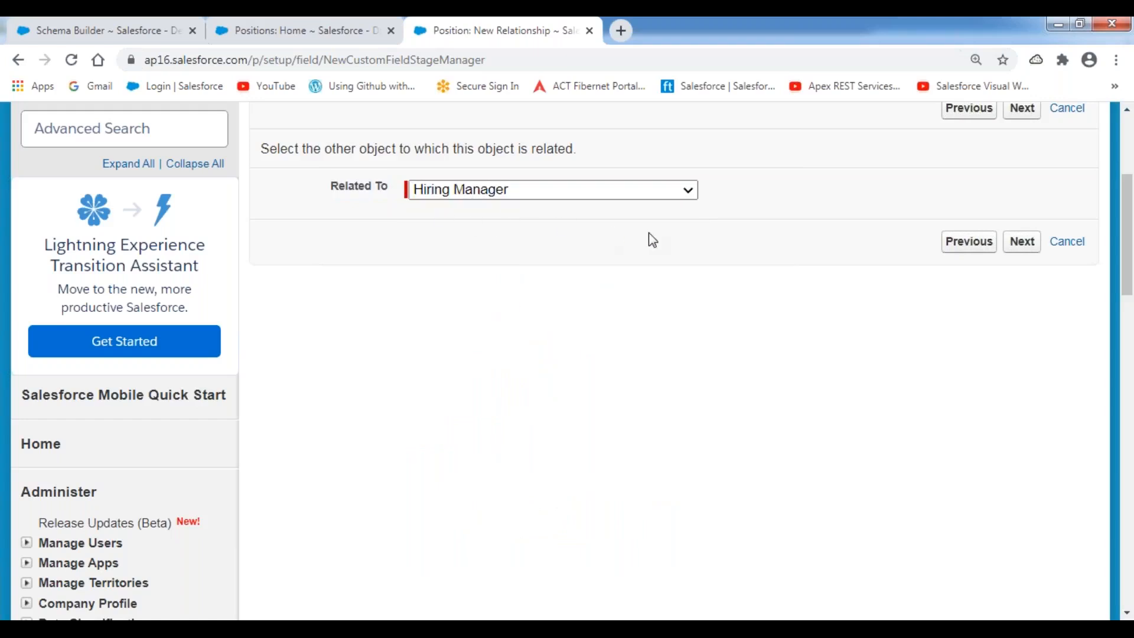
Set Field Name HiringManager, with label Hiring Manager and child relationship name Positions.
click(1026, 112)
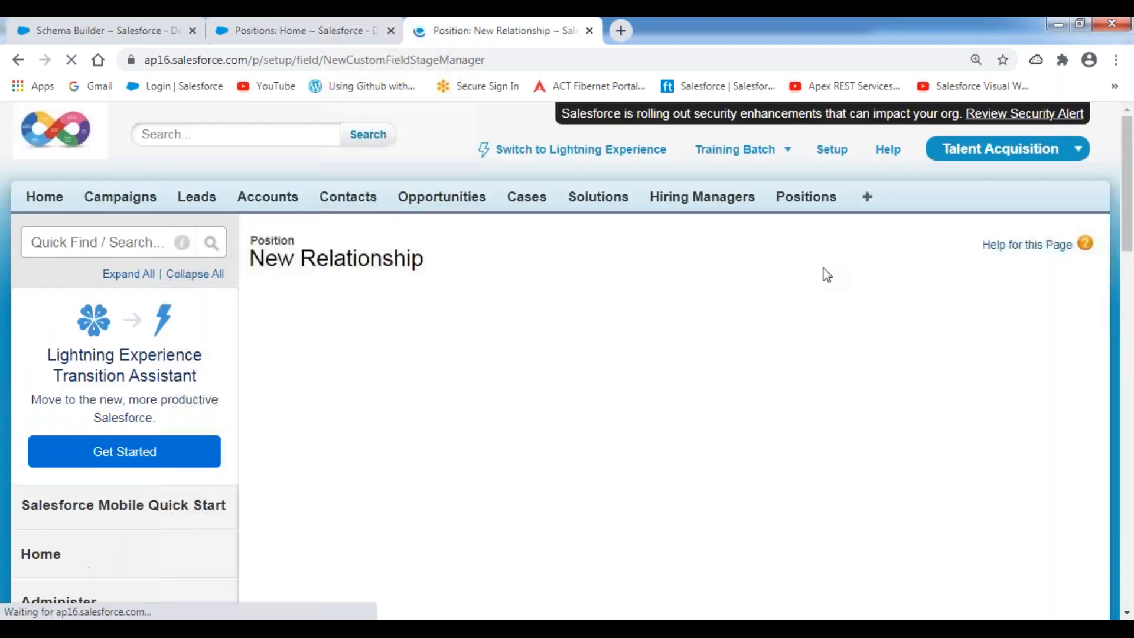
scroll(735, 329, down, 4)
click(452, 204)
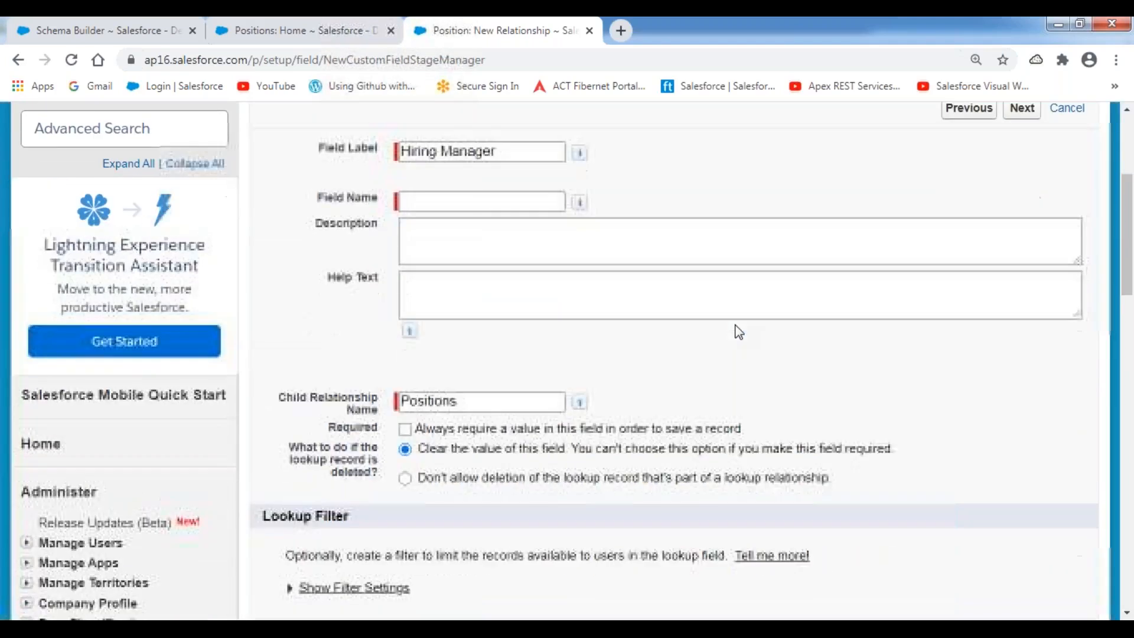
text(Hiring)
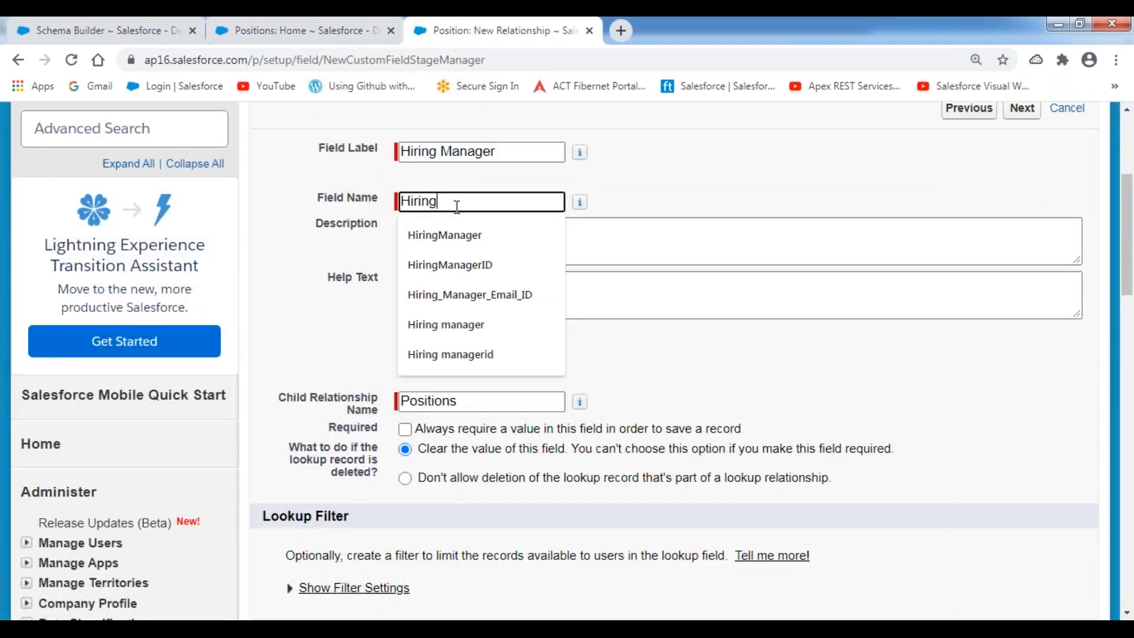
key(Down)
key(Return)
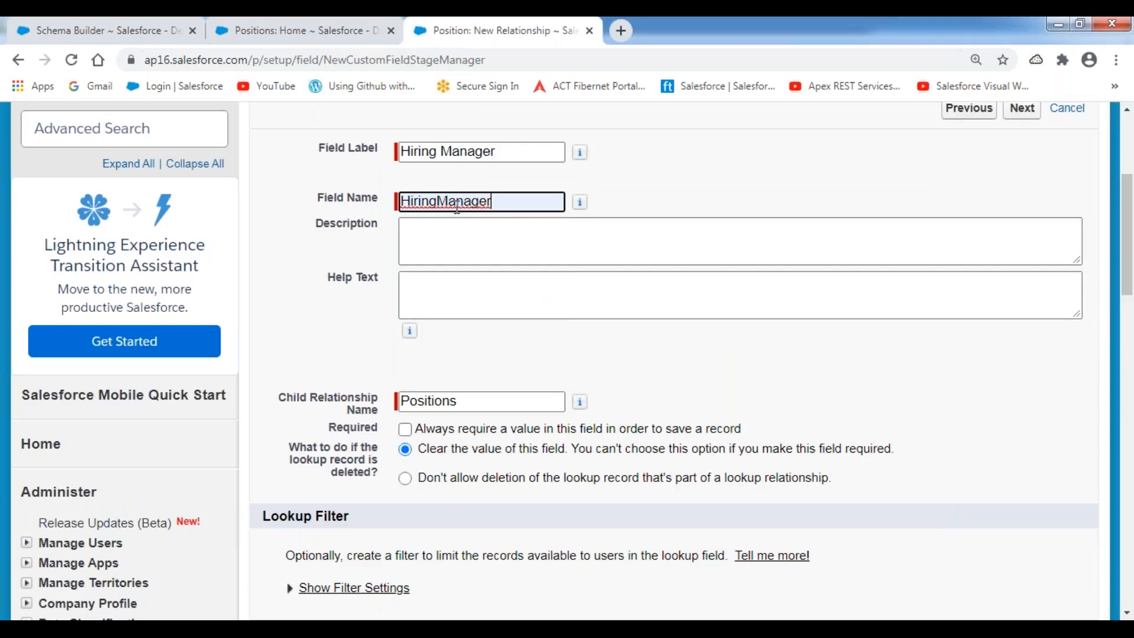
click(712, 175)
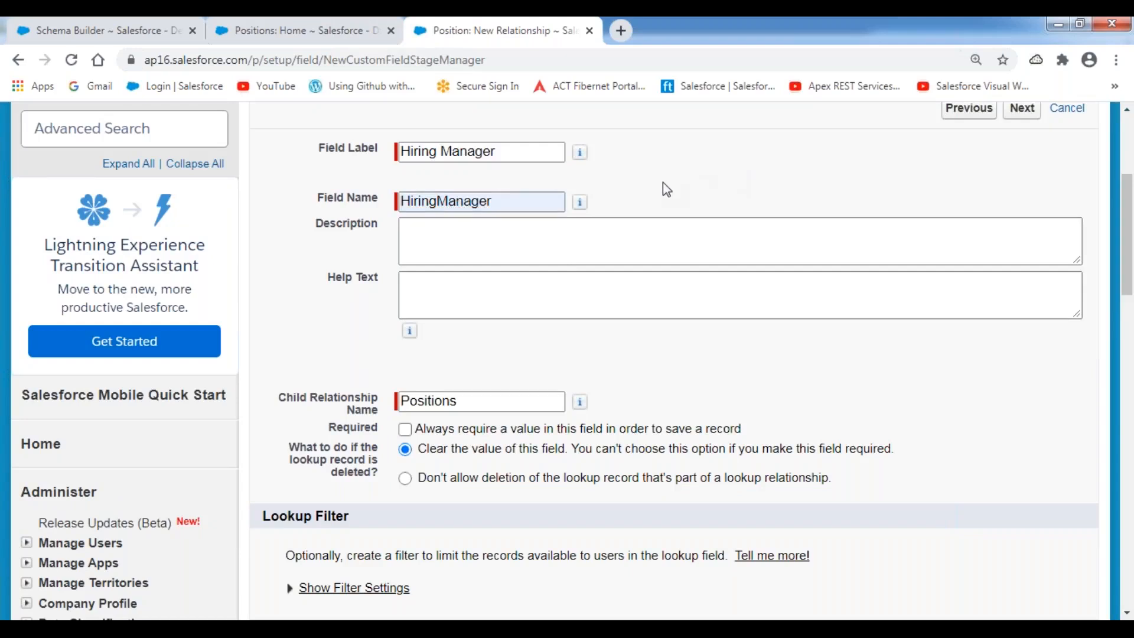
scroll(664, 182, down, 5)
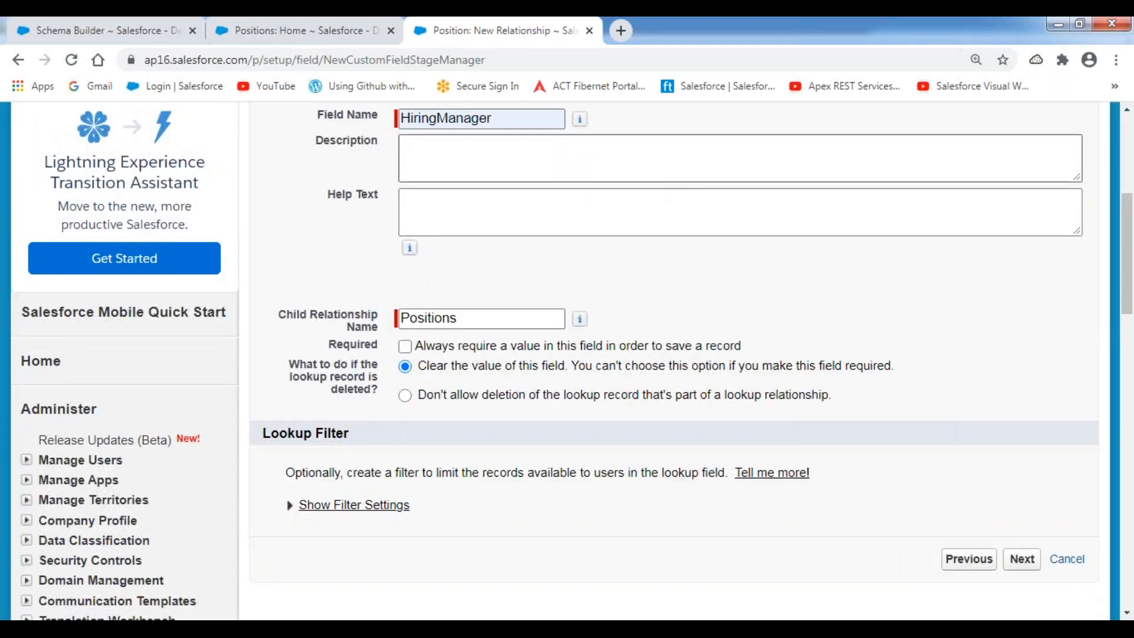
click(492, 27)
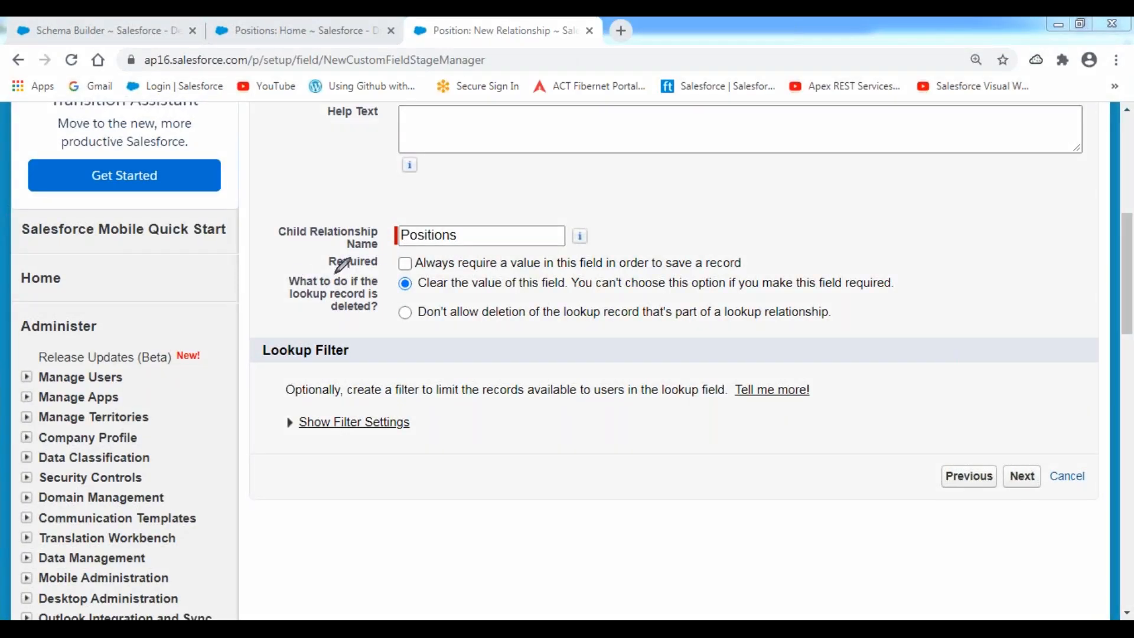
drag(324, 275, 424, 270)
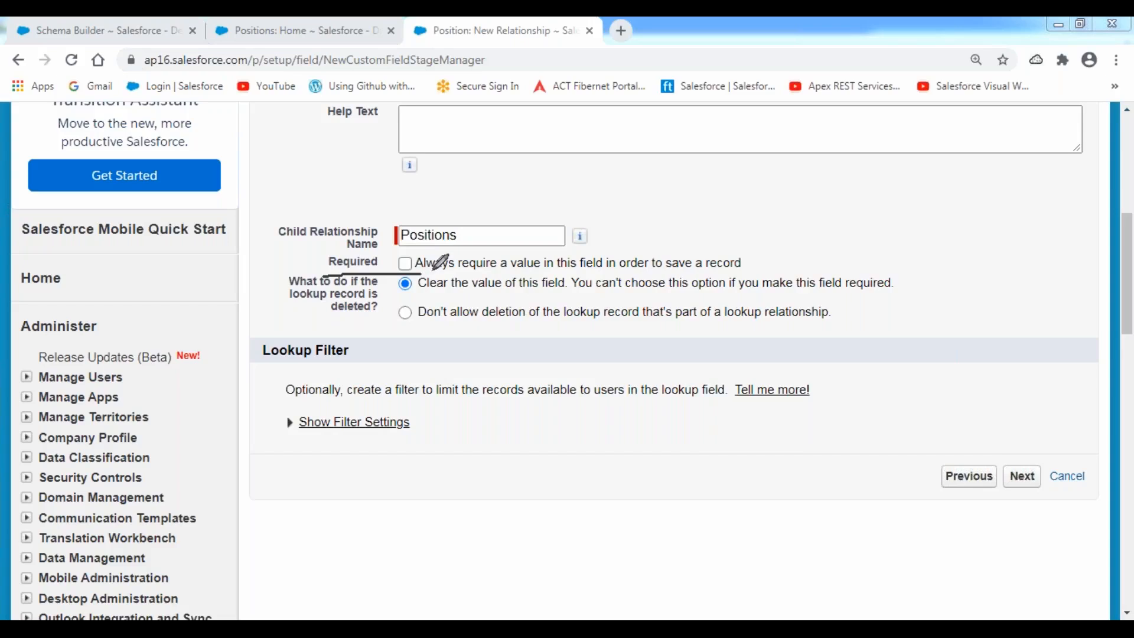
mouse_move(752, 255)
mouse_down()
mouse_move(765, 271)
mouse_move(744, 273)
mouse_up()
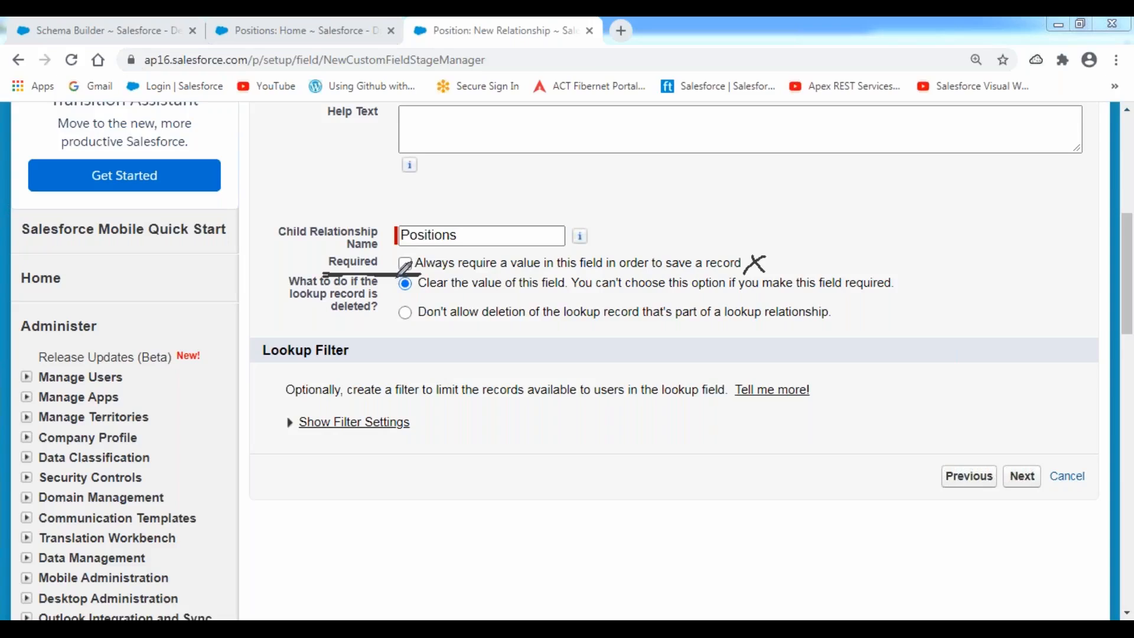
mouse_move(393, 272)
mouse_down()
mouse_move(378, 334)
mouse_move(431, 322)
mouse_move(393, 273)
mouse_move(427, 293)
mouse_move(417, 325)
mouse_up()
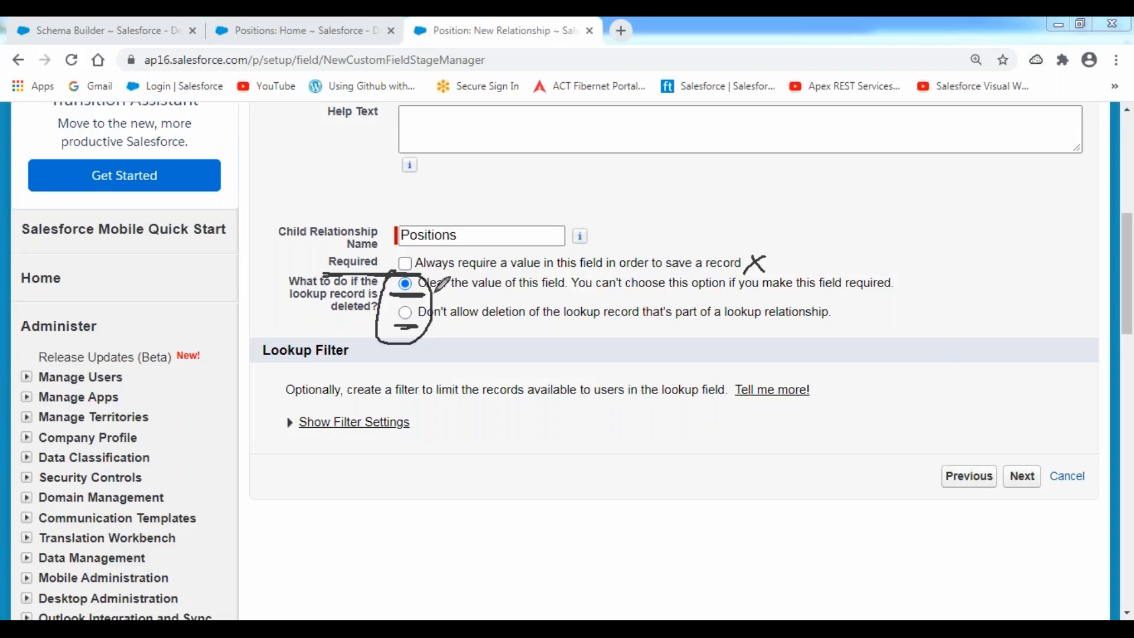
drag(424, 294, 568, 295)
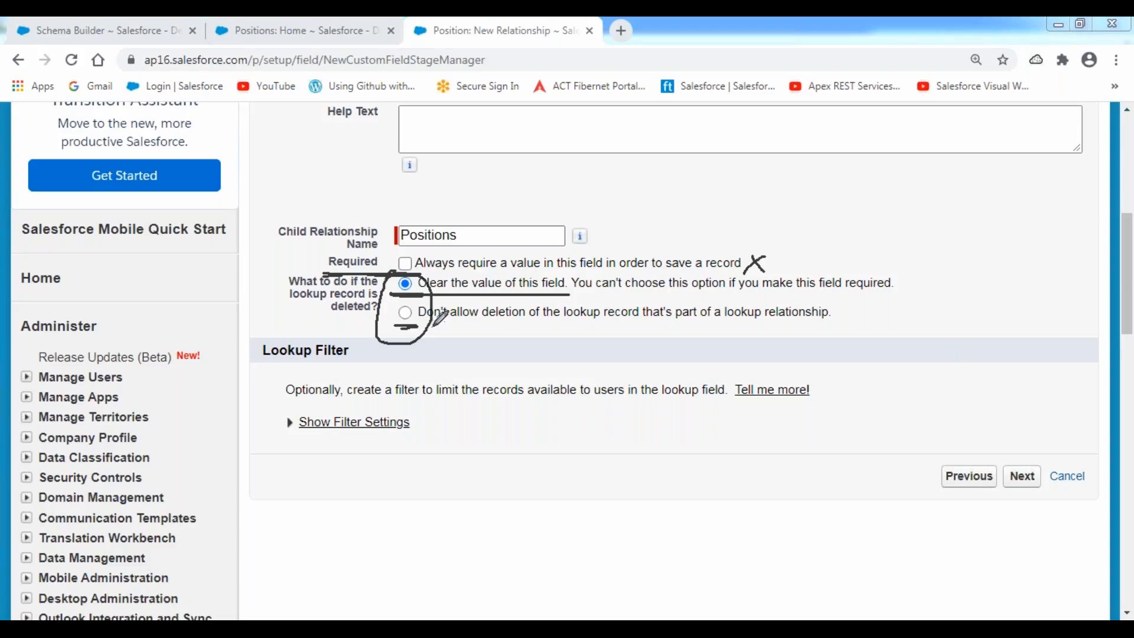
drag(423, 326, 644, 323)
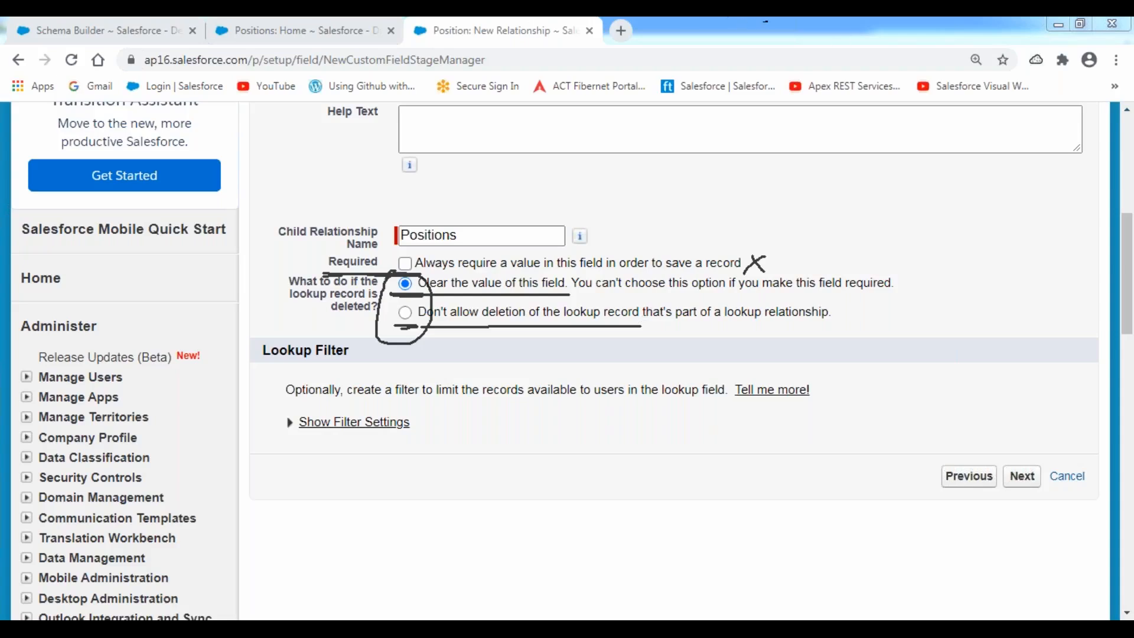
drag(390, 296, 535, 296)
drag(393, 329, 597, 326)
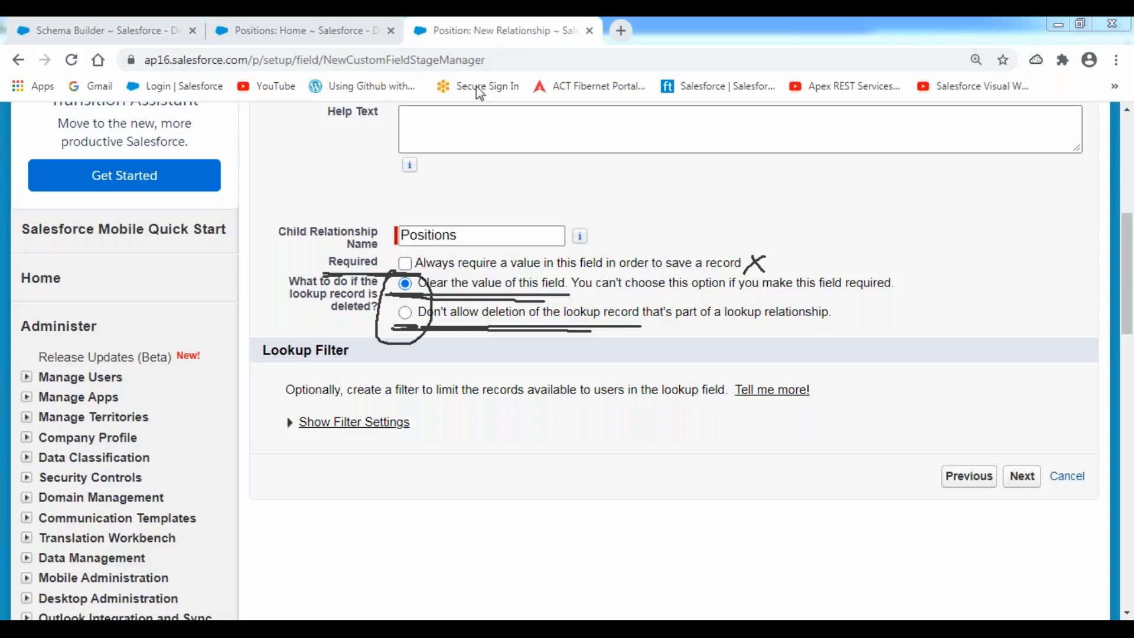
key(Escape)
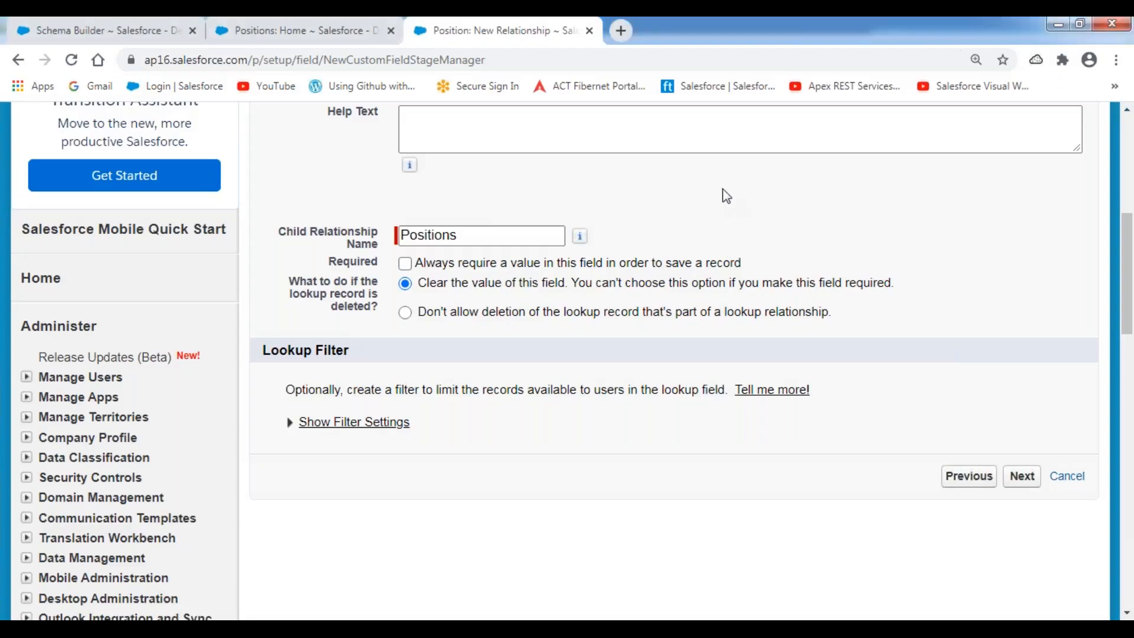
Make the Hiring Manager field visible to all profiles, keep layout defaults, and save it.
click(1023, 478)
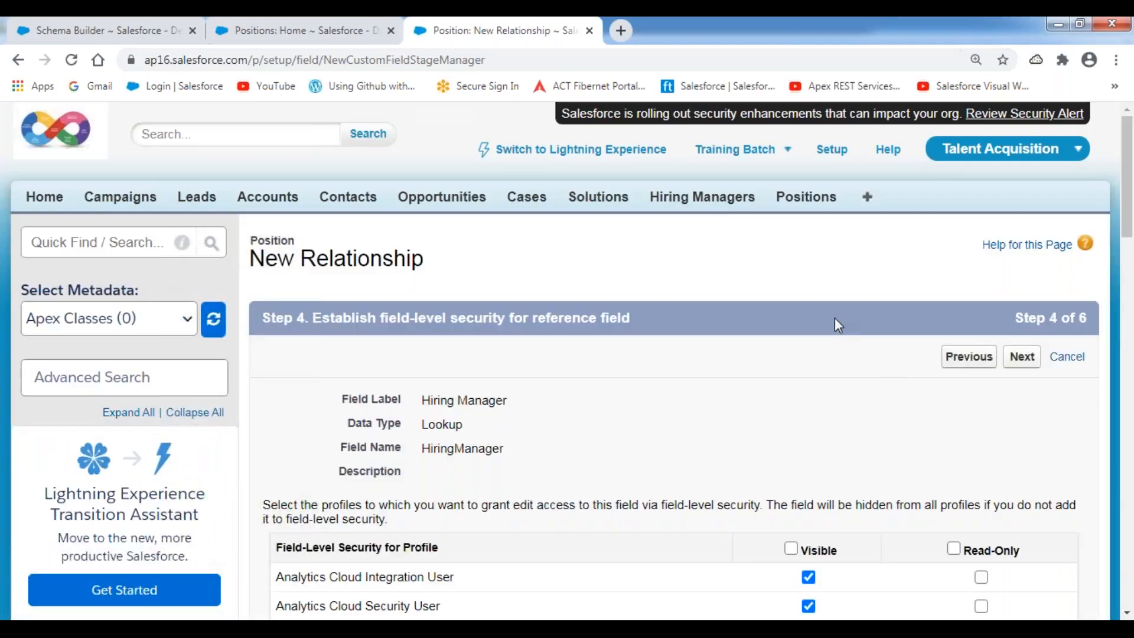
scroll(835, 322, down, 4)
click(792, 300)
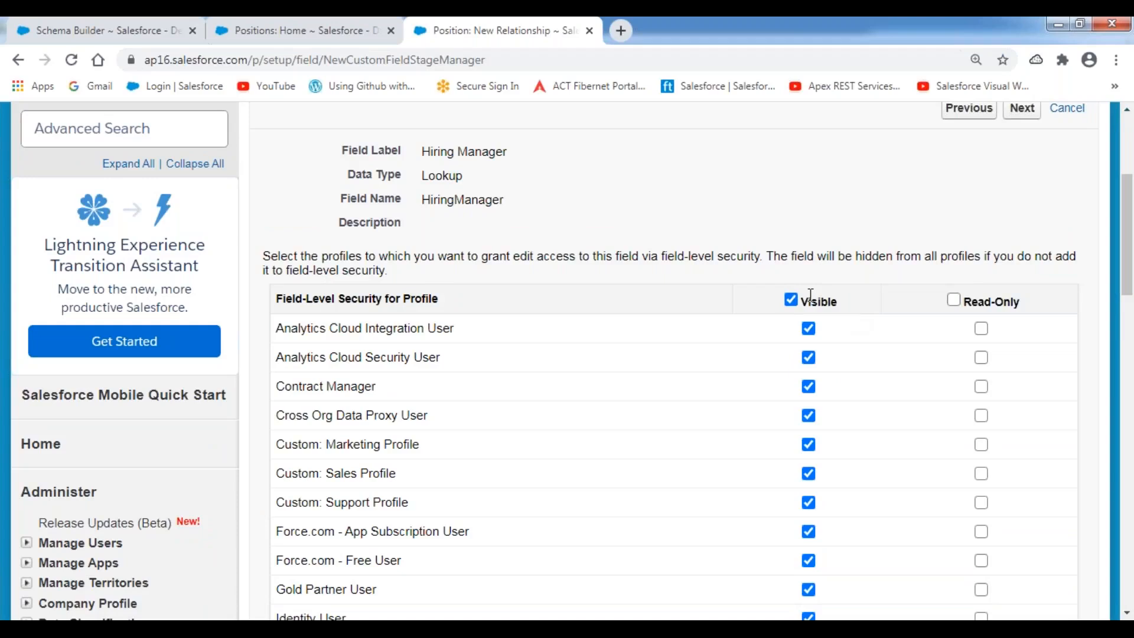
scroll(844, 233, up, 1)
click(1023, 191)
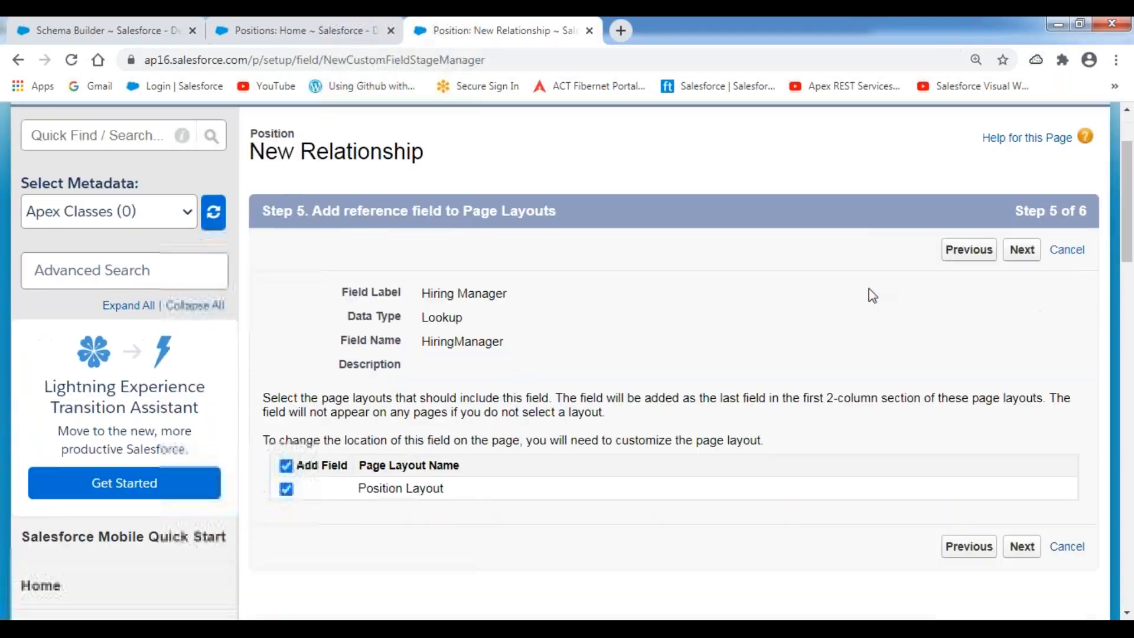
scroll(873, 296, down, 1)
click(1022, 190)
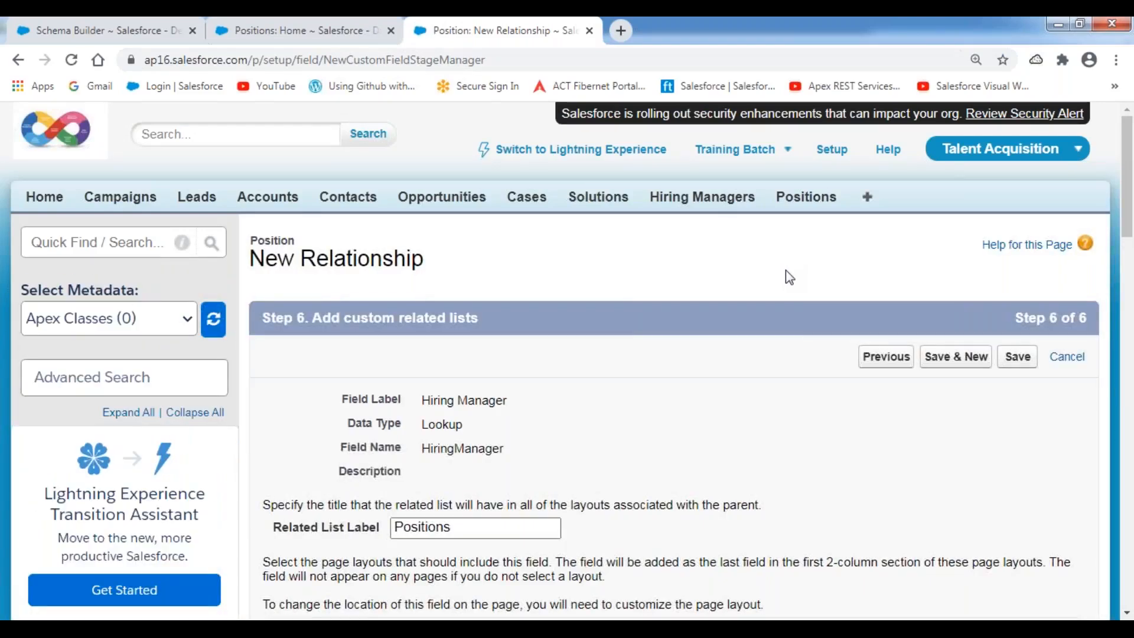
click(1018, 358)
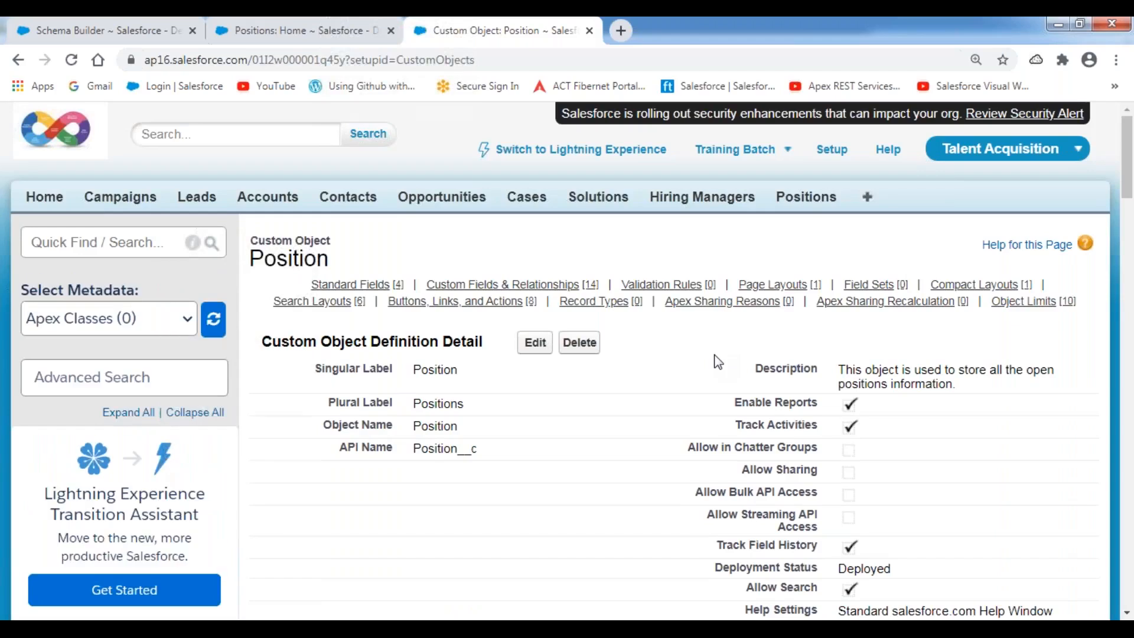
Mark the HiringManager__c API name and Lookup(Hiring Manager) data type in Custom Fields.
scroll(542, 438, down, 10)
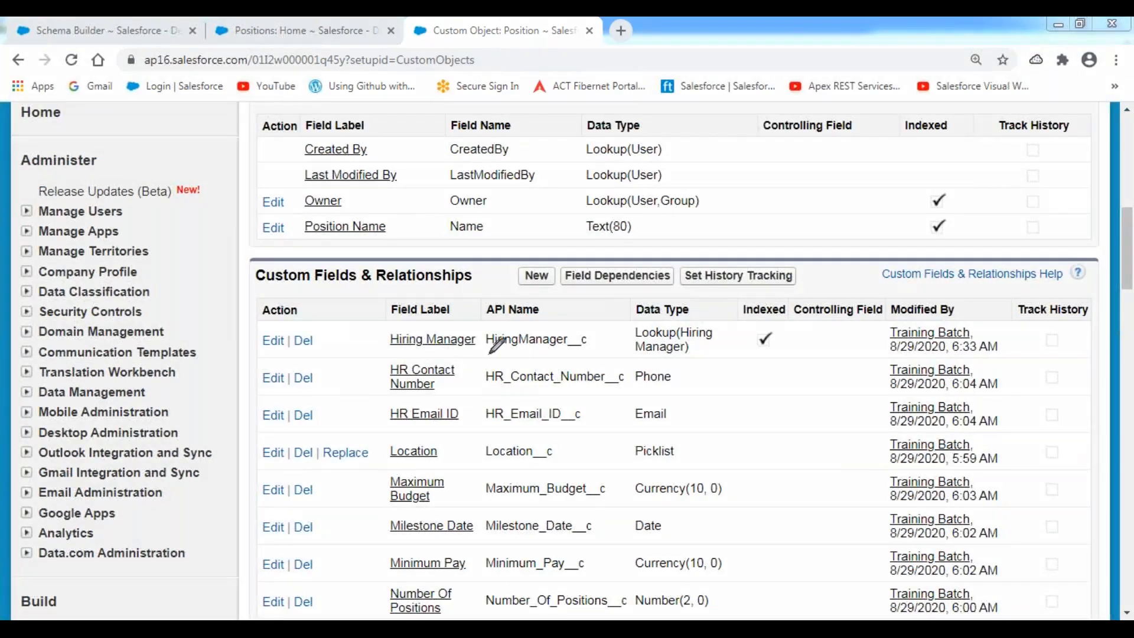
mouse_move(484, 353)
mouse_down()
mouse_move(558, 352)
mouse_move(596, 343)
mouse_move(596, 328)
mouse_move(477, 325)
mouse_move(494, 357)
mouse_move(520, 356)
mouse_up()
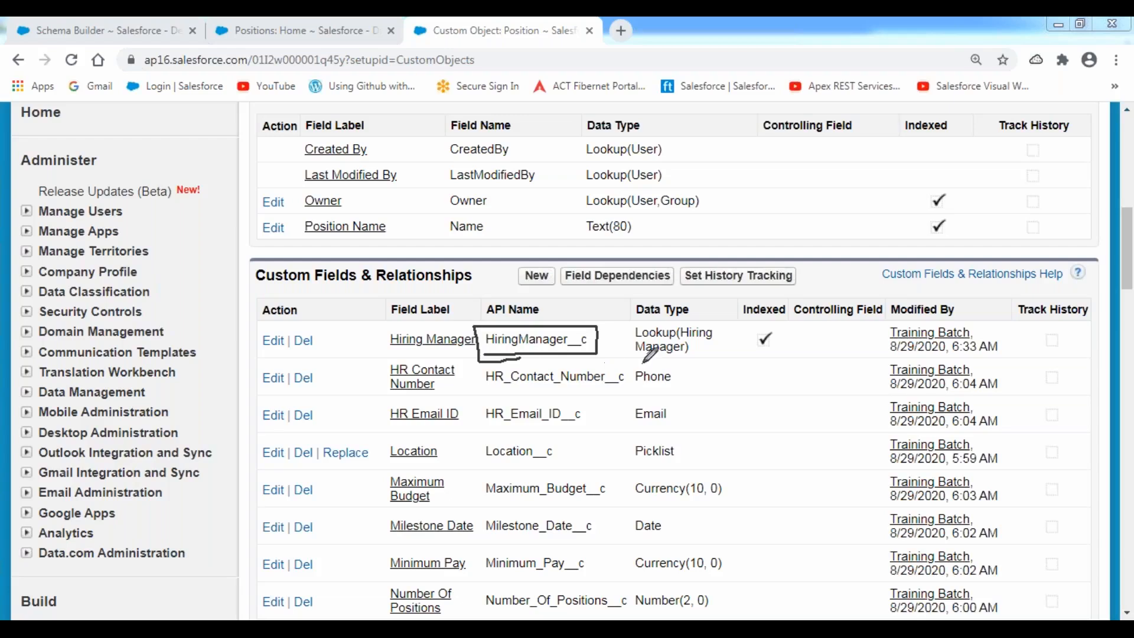
mouse_move(641, 309)
mouse_down()
mouse_move(625, 362)
mouse_move(715, 355)
mouse_move(679, 311)
mouse_move(655, 313)
mouse_move(707, 341)
mouse_up()
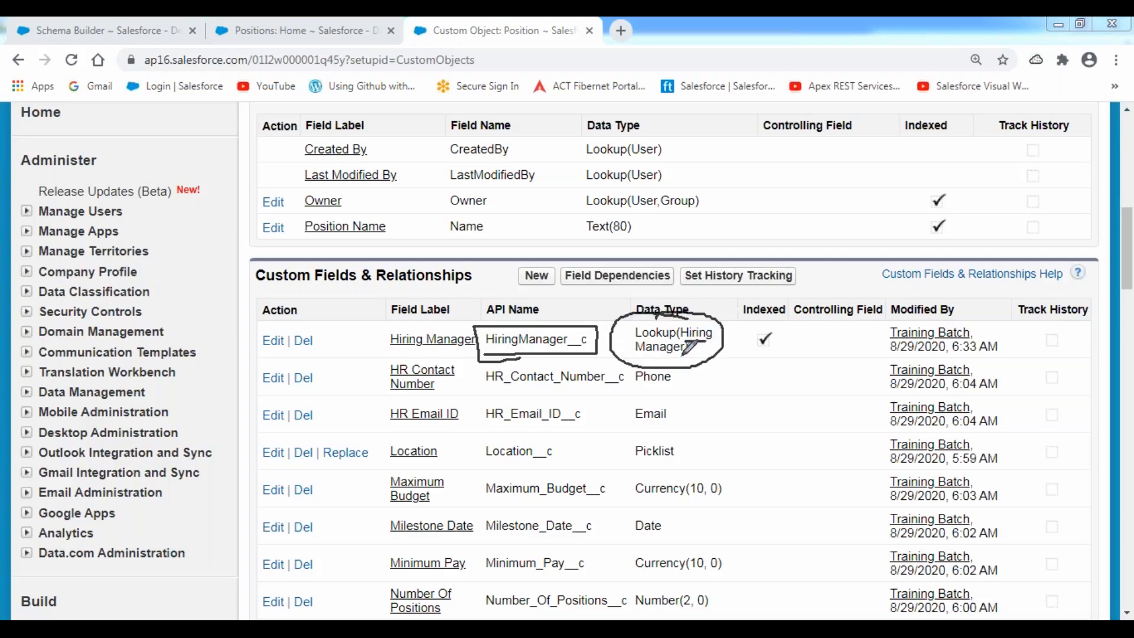
drag(640, 356, 678, 355)
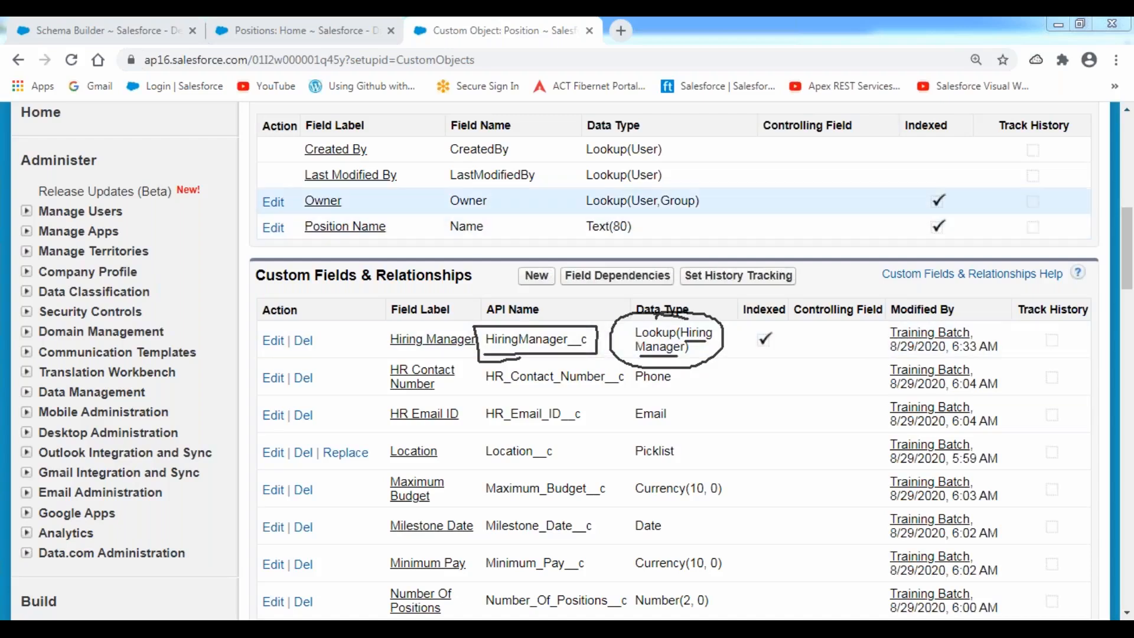
Reload Schema Builder, show Hiring Manager, and place it beside Position on the canvas.
click(40, 30)
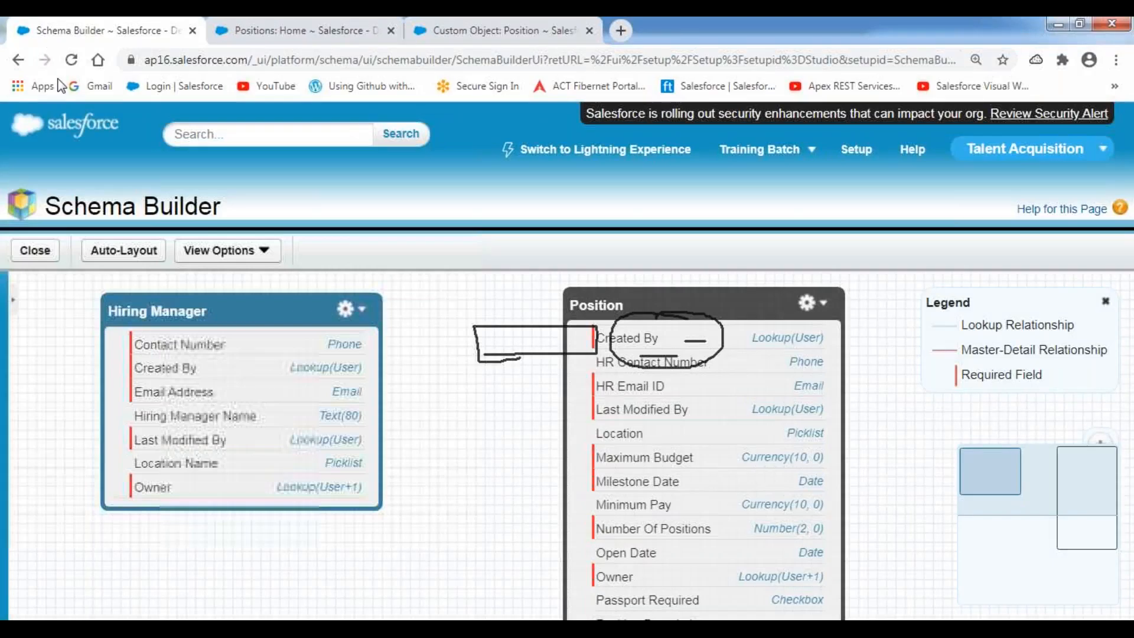
click(71, 60)
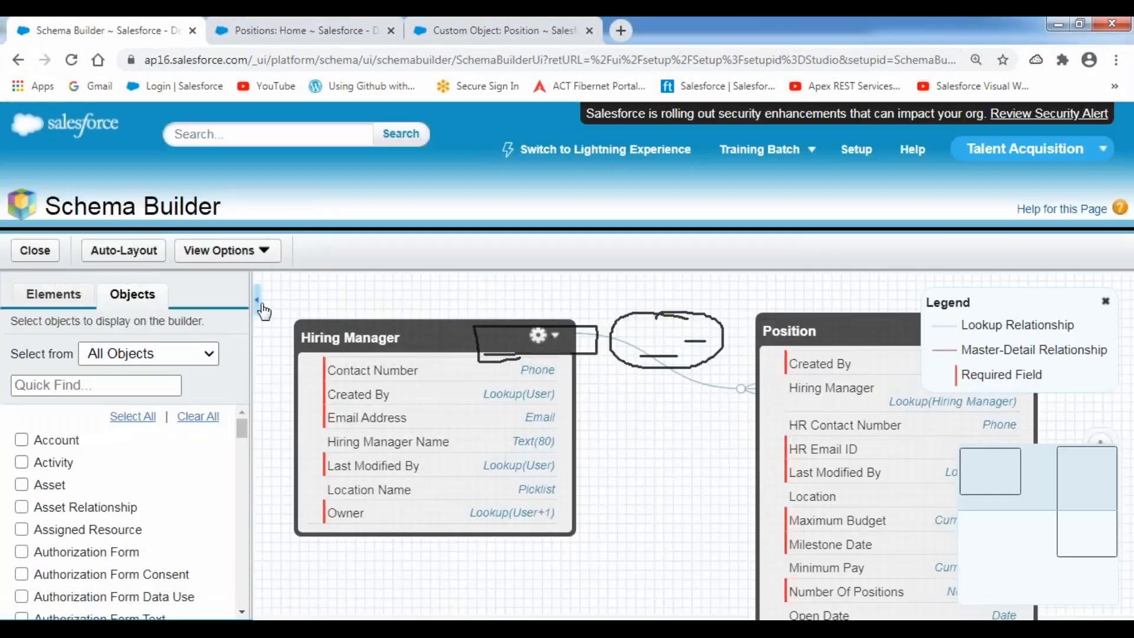
click(256, 300)
click(231, 336)
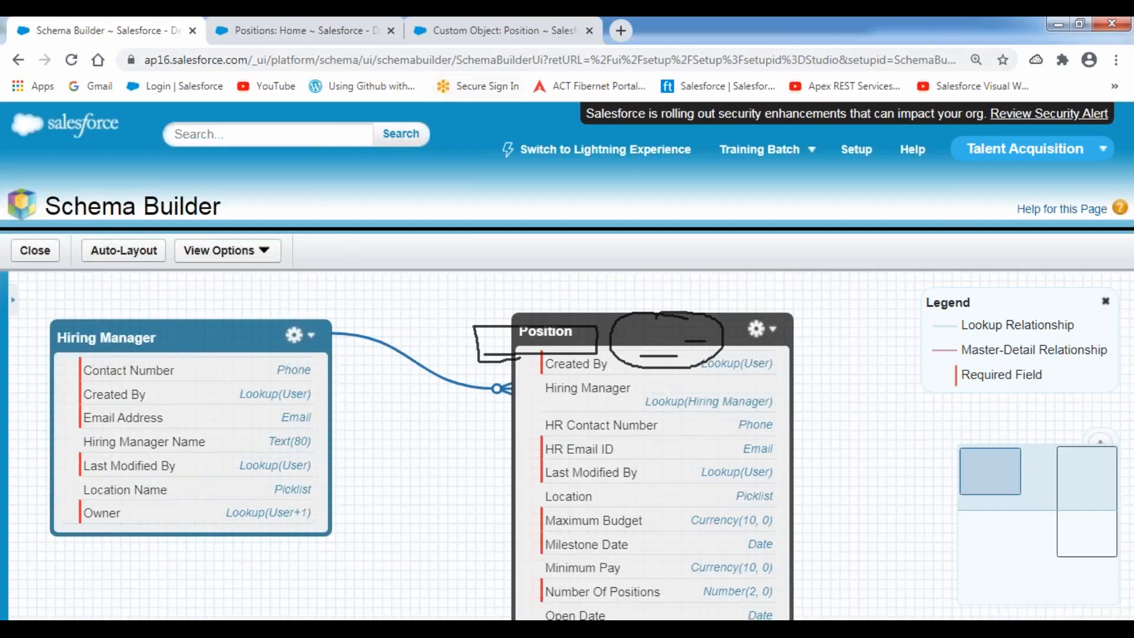
click(458, 143)
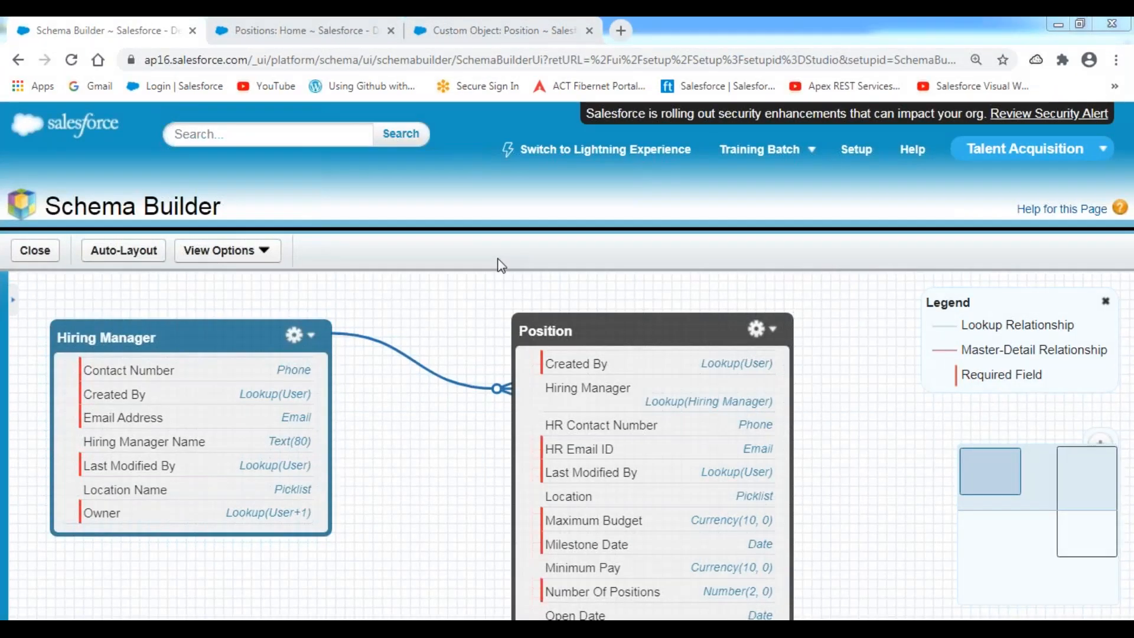
mouse_move(533, 382)
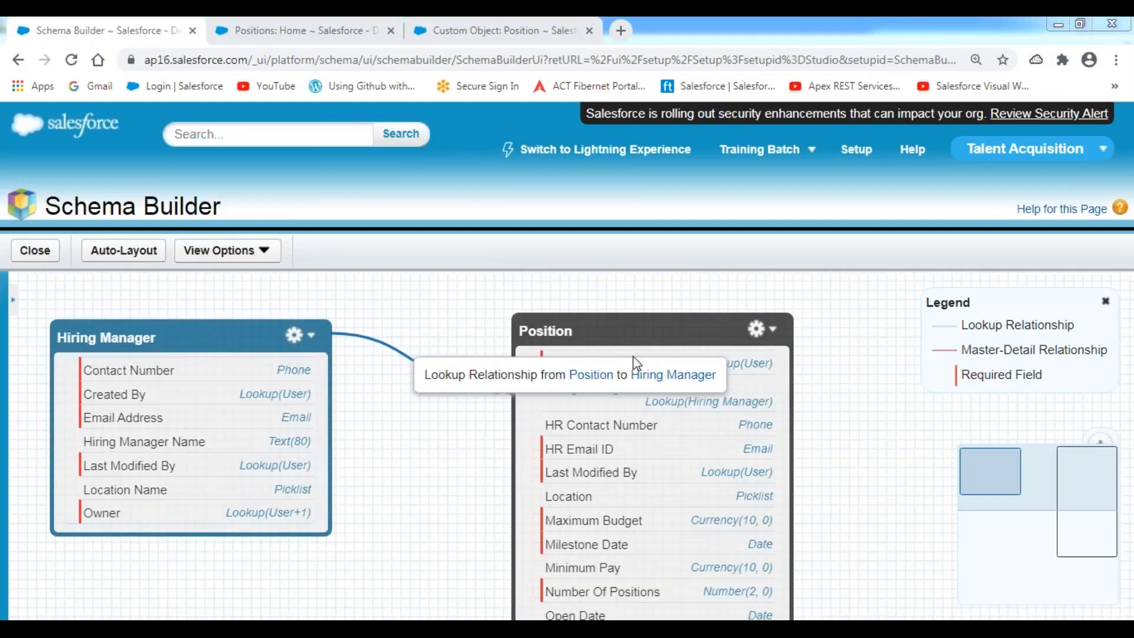
drag(640, 331, 789, 327)
drag(210, 339, 430, 297)
drag(774, 329, 682, 401)
drag(395, 306, 191, 329)
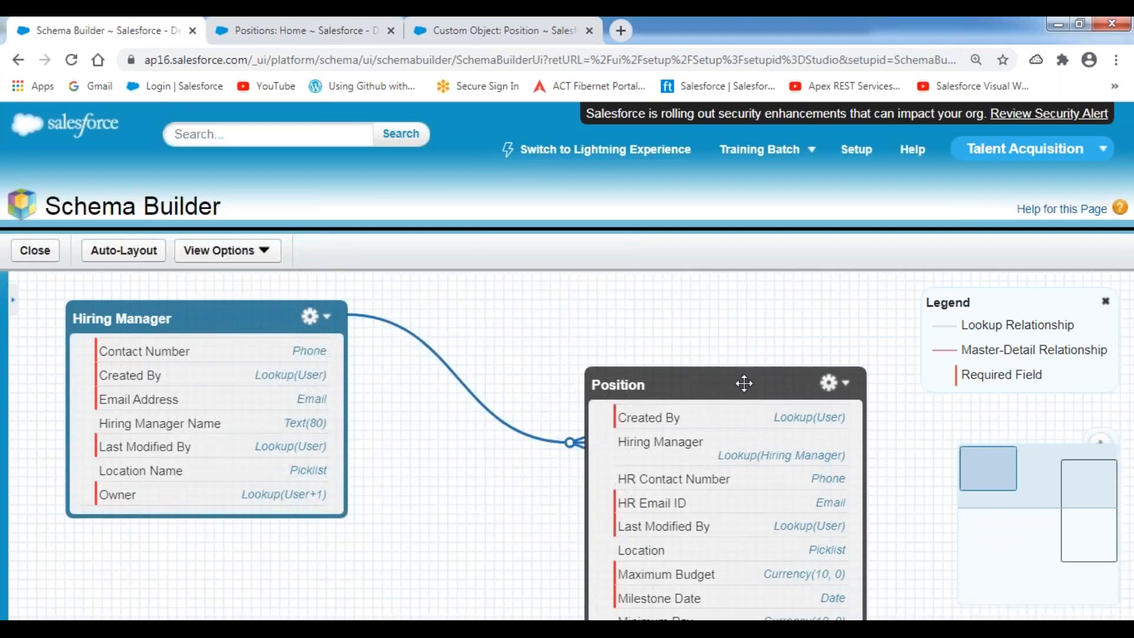
drag(744, 383, 627, 318)
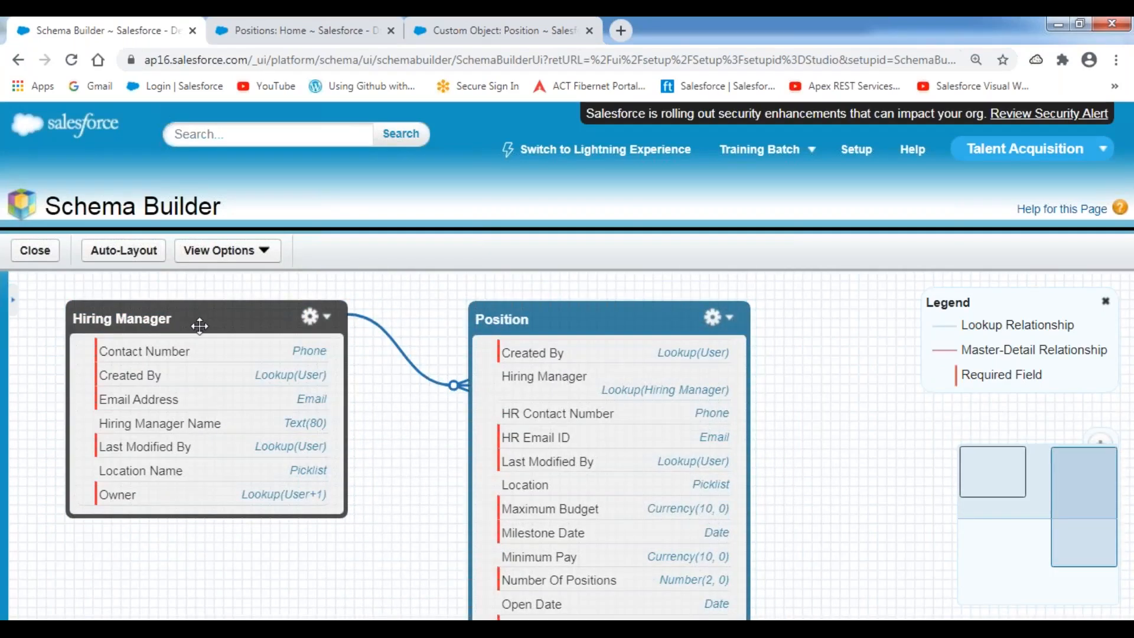
drag(199, 326, 236, 317)
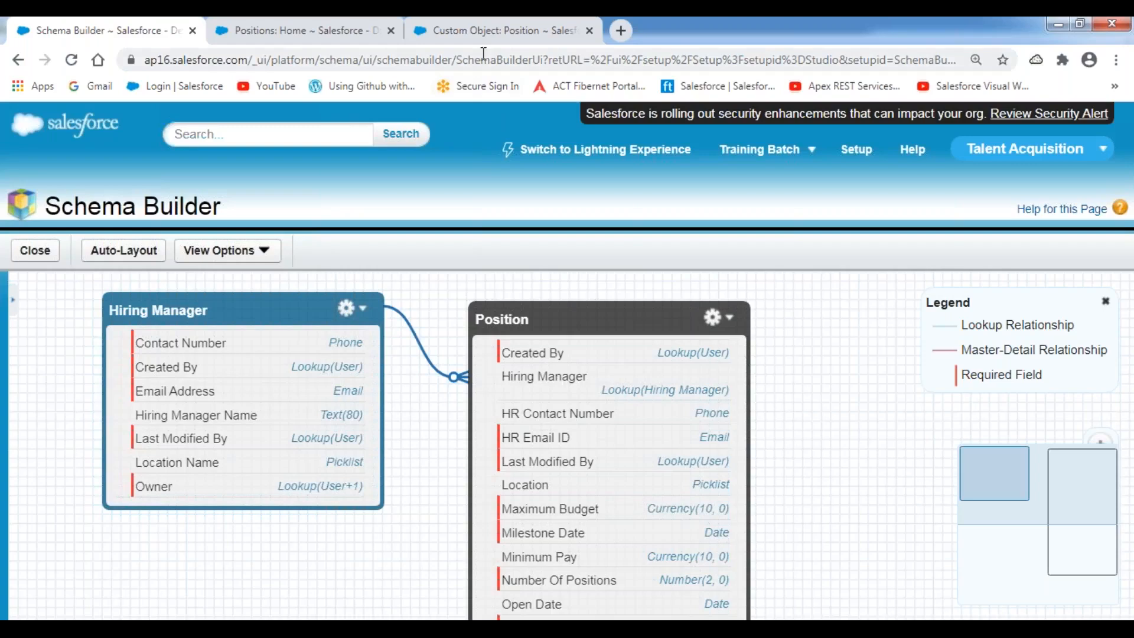
Annotate the connector and legend entries Lookup, Master-Detail and Required Field, then erase.
click(496, 30)
click(467, 66)
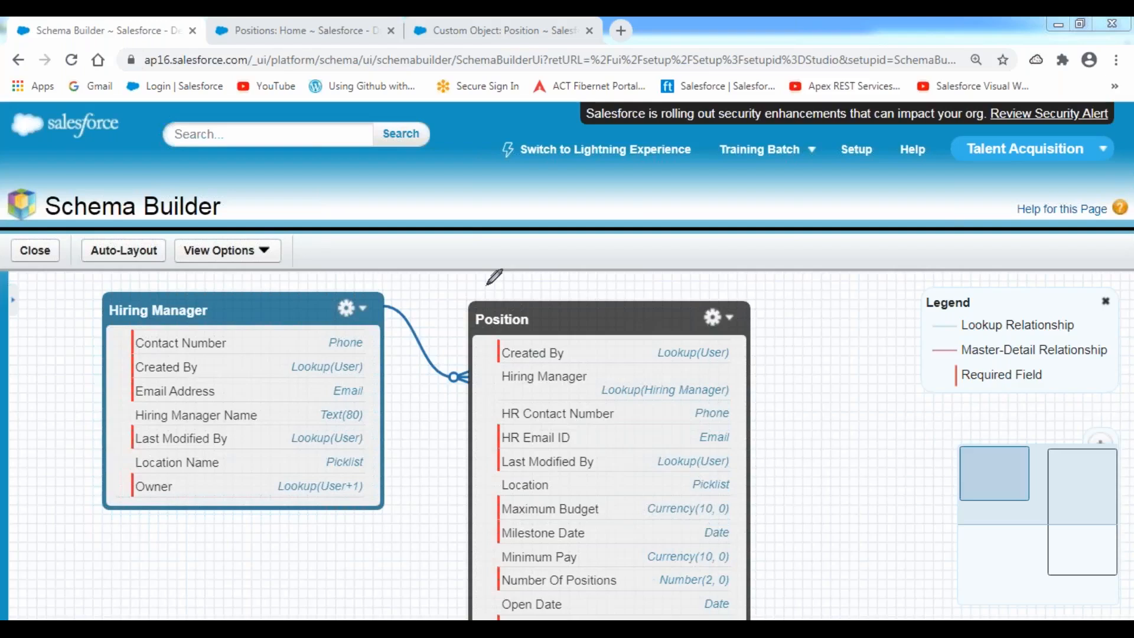
mouse_move(380, 281)
mouse_down()
mouse_move(382, 385)
mouse_move(466, 406)
mouse_move(465, 298)
mouse_move(381, 283)
mouse_up()
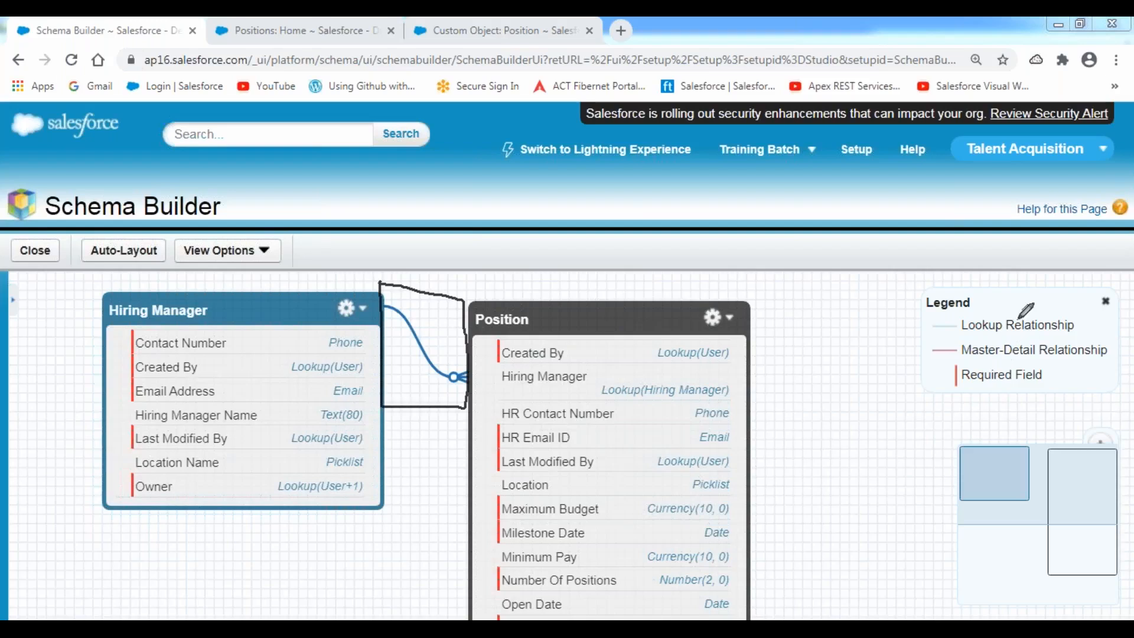
mouse_move(921, 285)
mouse_down()
mouse_move(1099, 286)
mouse_move(1116, 402)
mouse_move(913, 407)
mouse_move(913, 275)
mouse_move(954, 283)
mouse_up()
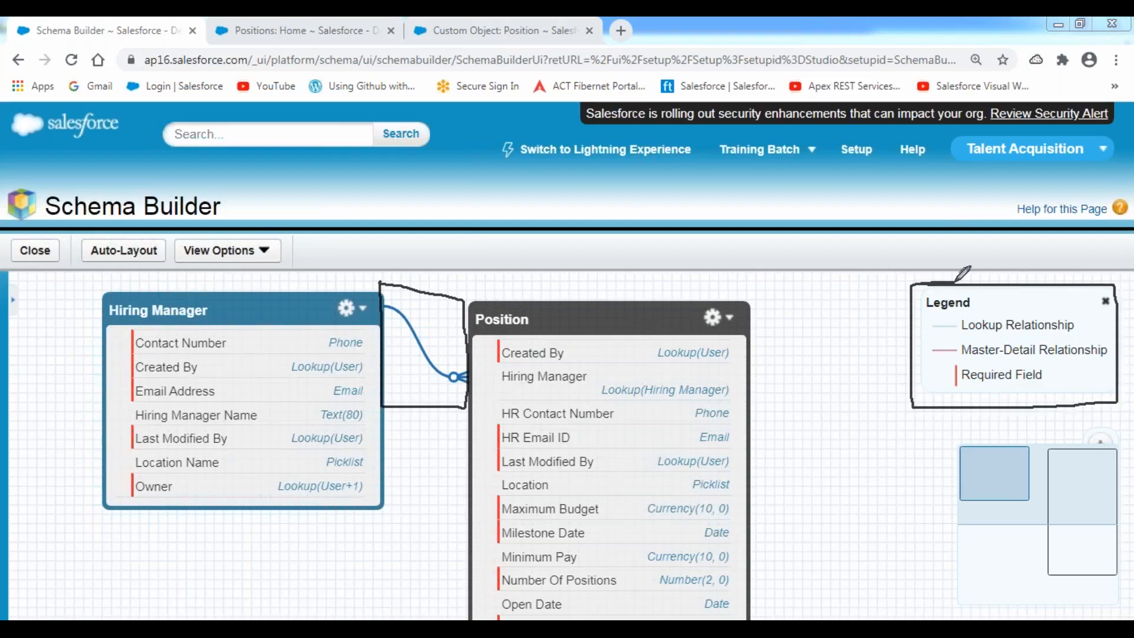
drag(924, 338, 1076, 330)
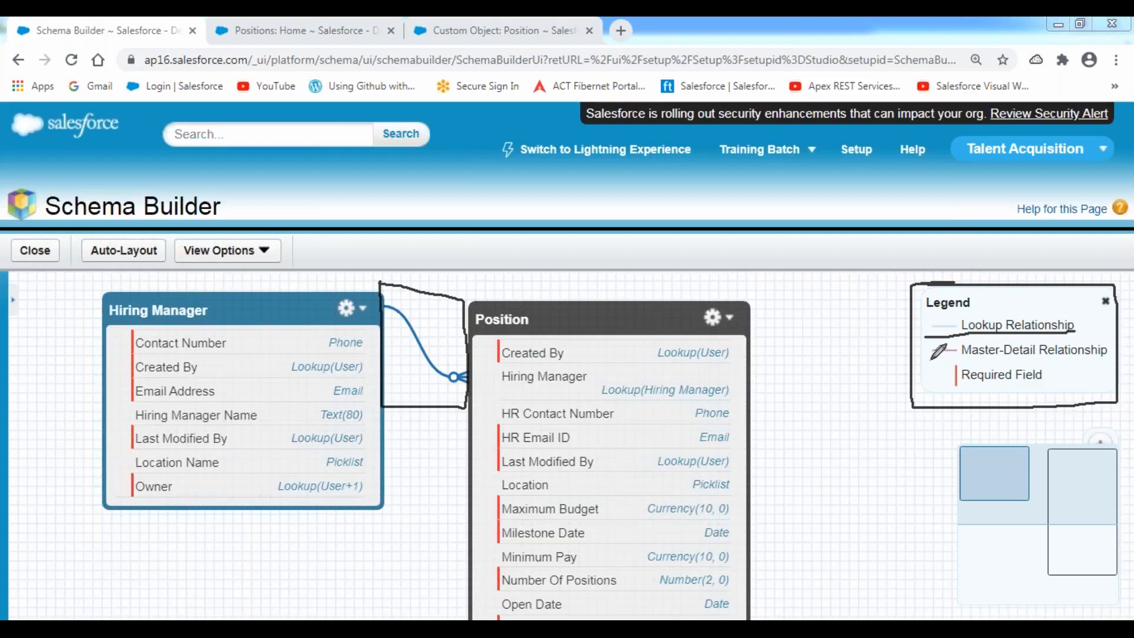
drag(932, 359, 1110, 356)
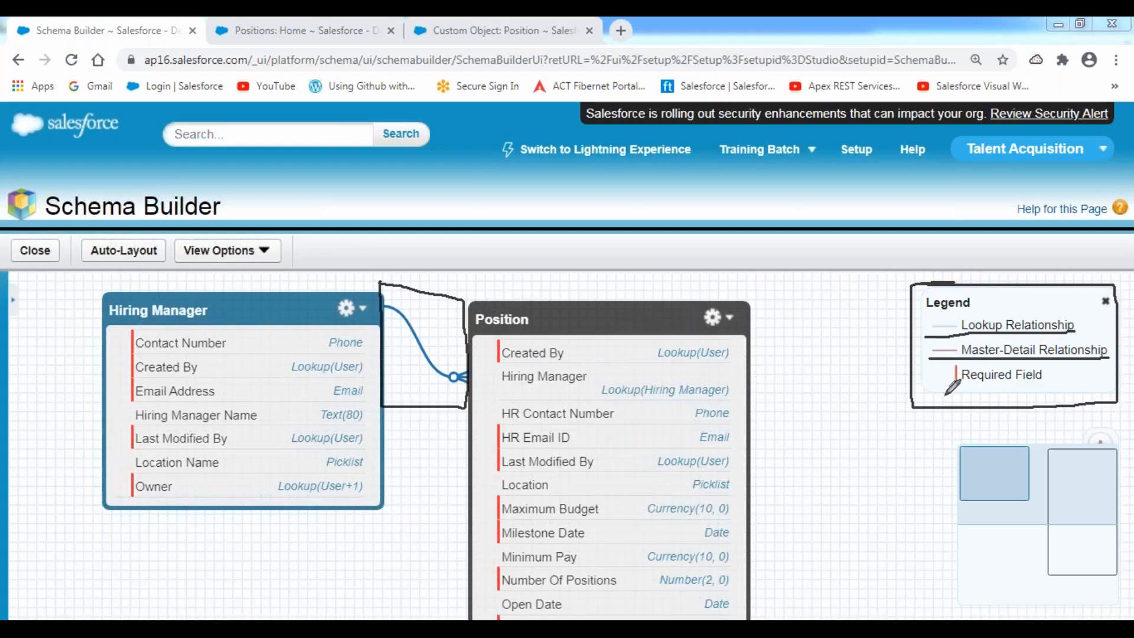
drag(944, 394, 1052, 392)
mouse_move(417, 297)
mouse_down()
mouse_move(394, 298)
mouse_move(413, 385)
mouse_move(476, 358)
mouse_move(405, 288)
mouse_move(394, 293)
mouse_up()
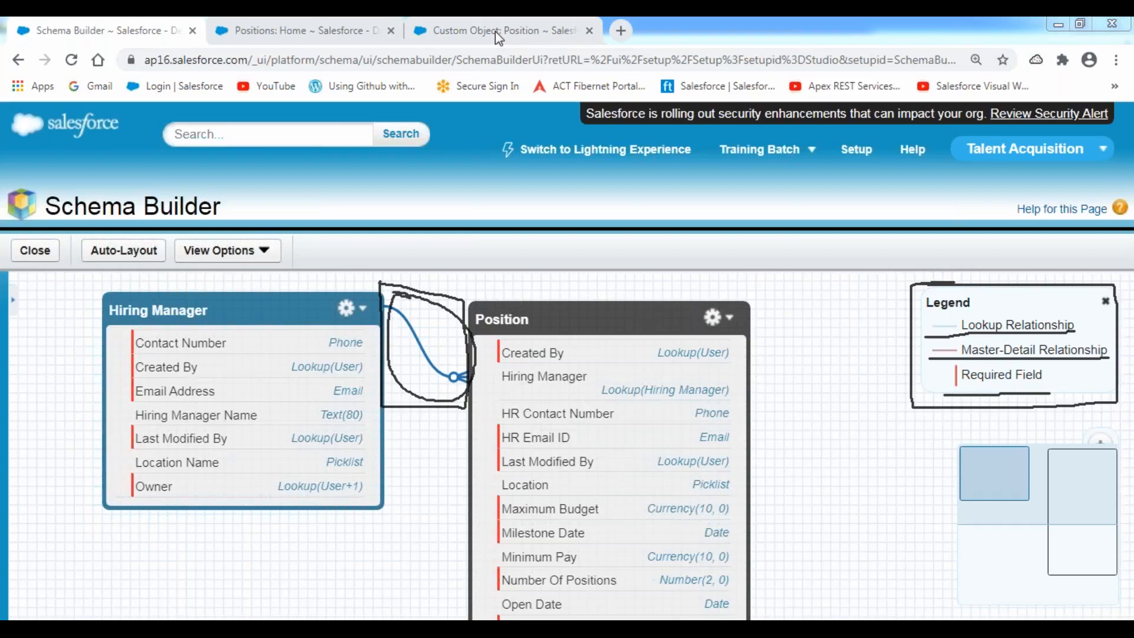
click(473, 136)
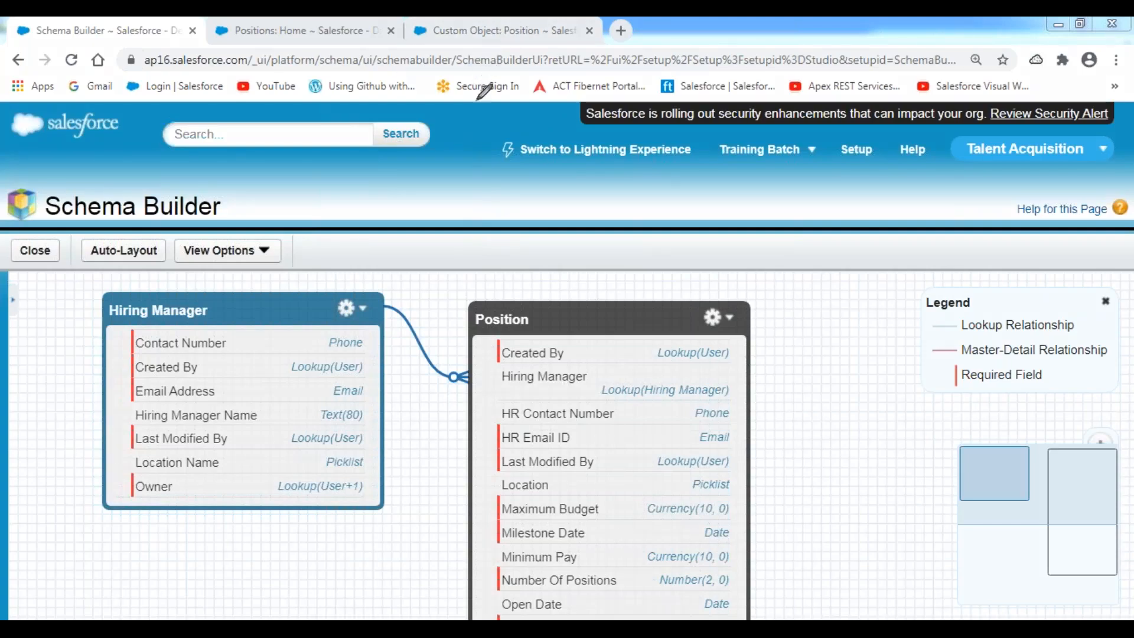
Trace the lookup connector from Hiring Manager to Position and tick both objects.
mouse_move(371, 306)
mouse_down()
mouse_move(391, 306)
mouse_move(416, 343)
mouse_up()
drag(398, 283, 396, 295)
mouse_move(460, 371)
mouse_down()
mouse_move(456, 384)
mouse_move(469, 369)
mouse_move(481, 383)
mouse_move(473, 405)
mouse_up()
mouse_move(454, 365)
mouse_down()
mouse_move(464, 333)
mouse_move(481, 359)
mouse_up()
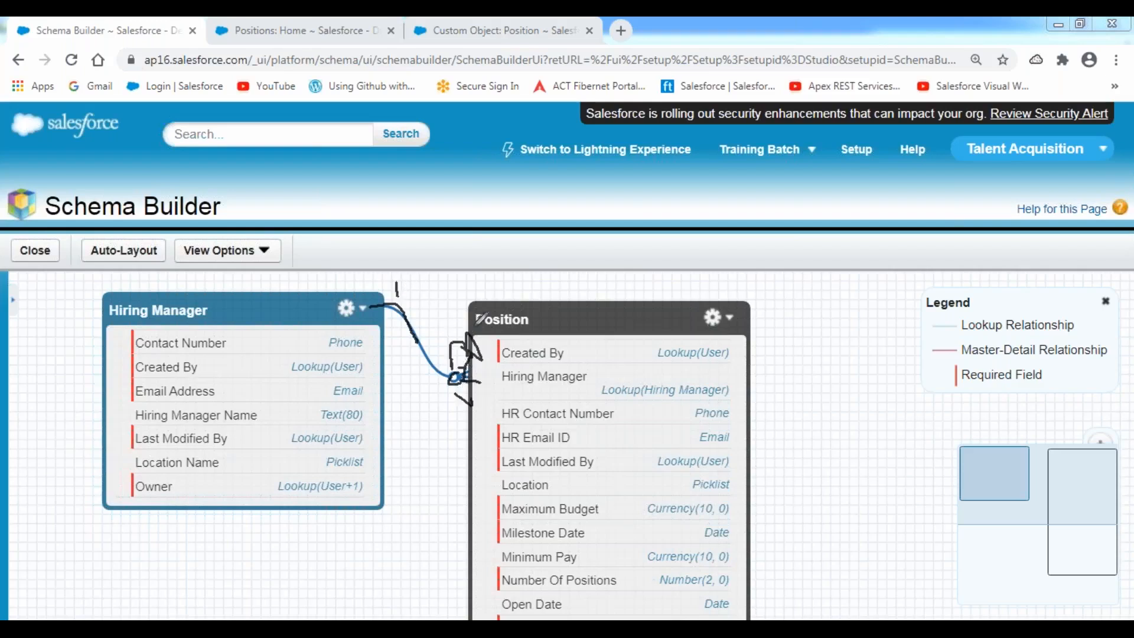
drag(299, 291, 337, 261)
drag(542, 311, 598, 267)
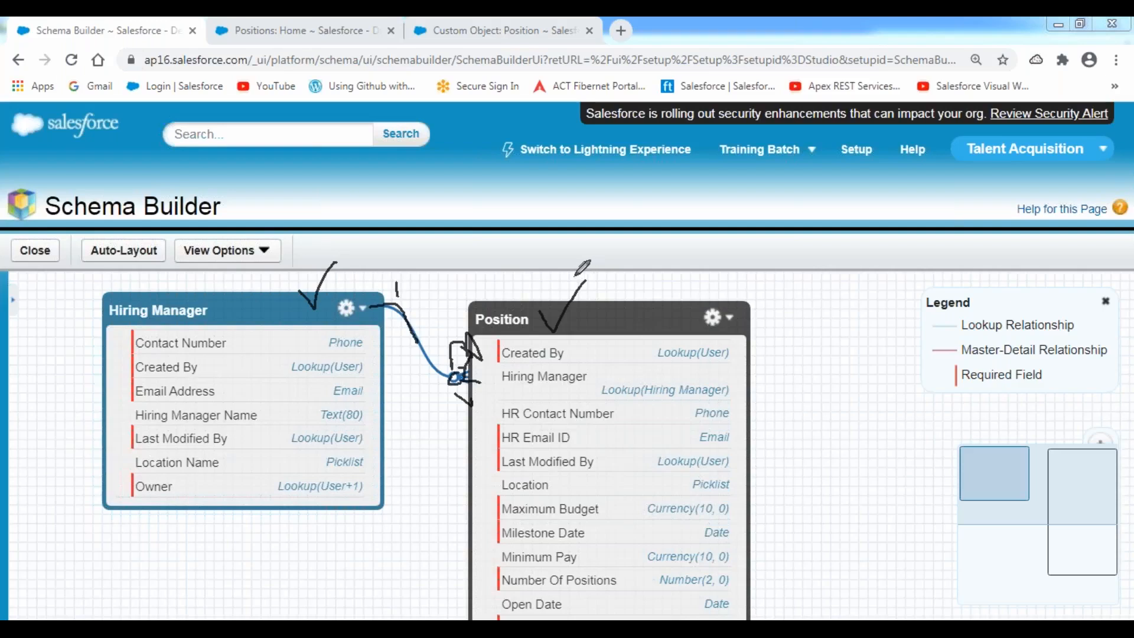
drag(110, 321, 213, 323)
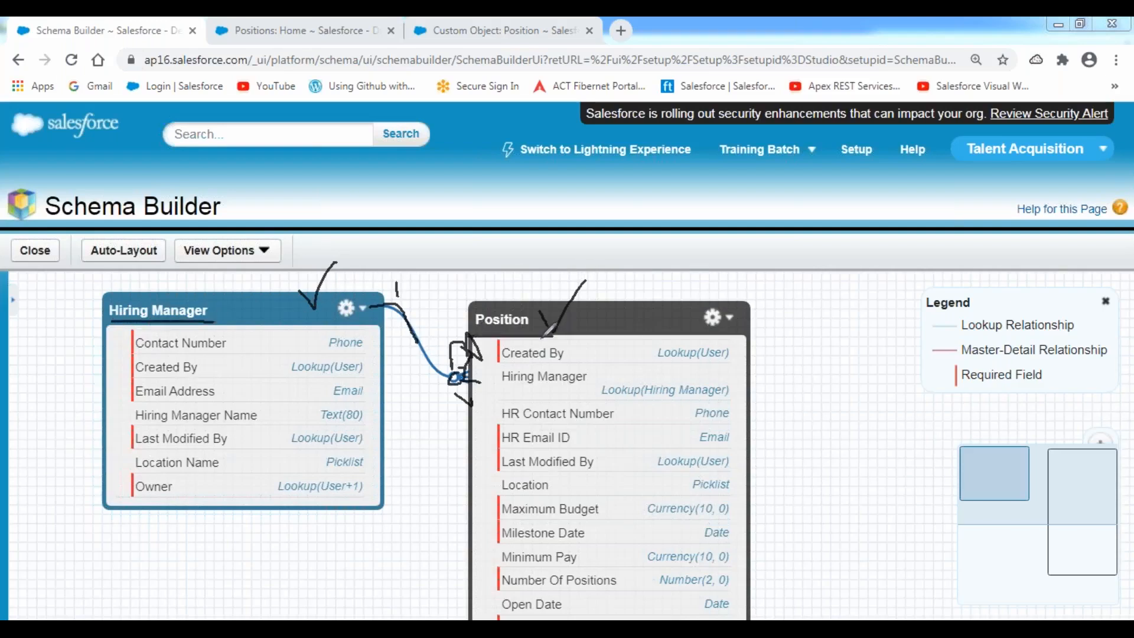
click(461, 137)
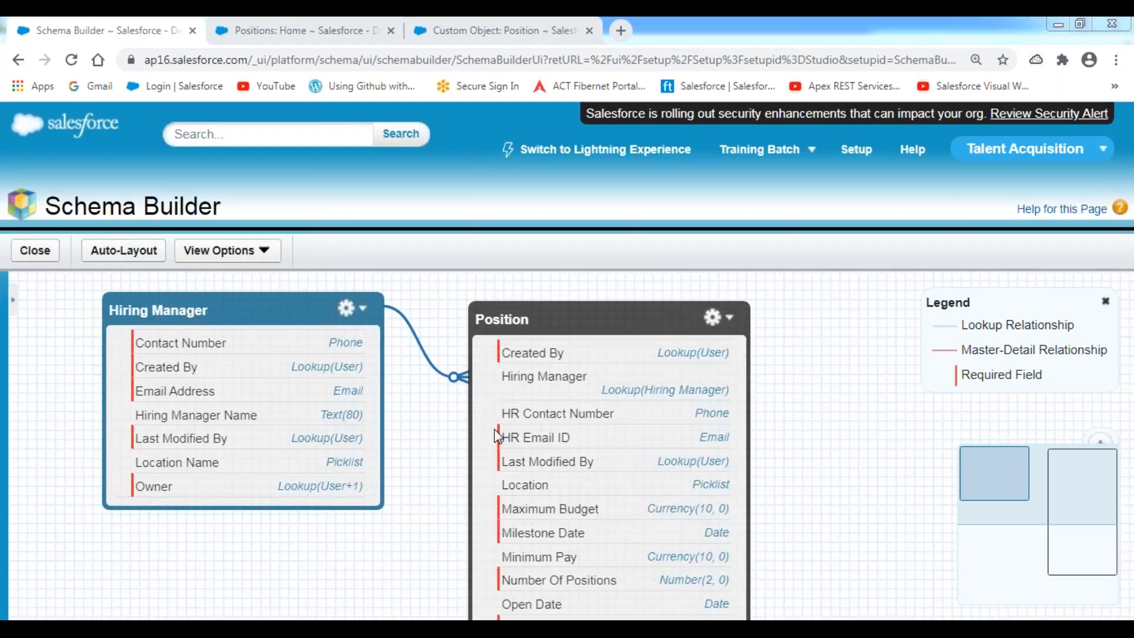
Add an 'Observations:' heading underlined with dashes in the Relationships notes.
click(446, 627)
key(BackSpace)
key(BackSpace)
key(BackSpace)
text(Obsera)
key(BackSpace)
text(vations:)
key(Return)
text(========)
key(BackSpace)
key(BackSpace)
key(BackSpace)
key(BackSpace)
key(BackSpace)
key(BackSpace)
key(BackSpace)
key(BackSpace)
text(-------------)
Write '1. Lookup Relationship provides One-Many Relationship between the objects.'.
key(Return)
key(Tab)
text(1. )
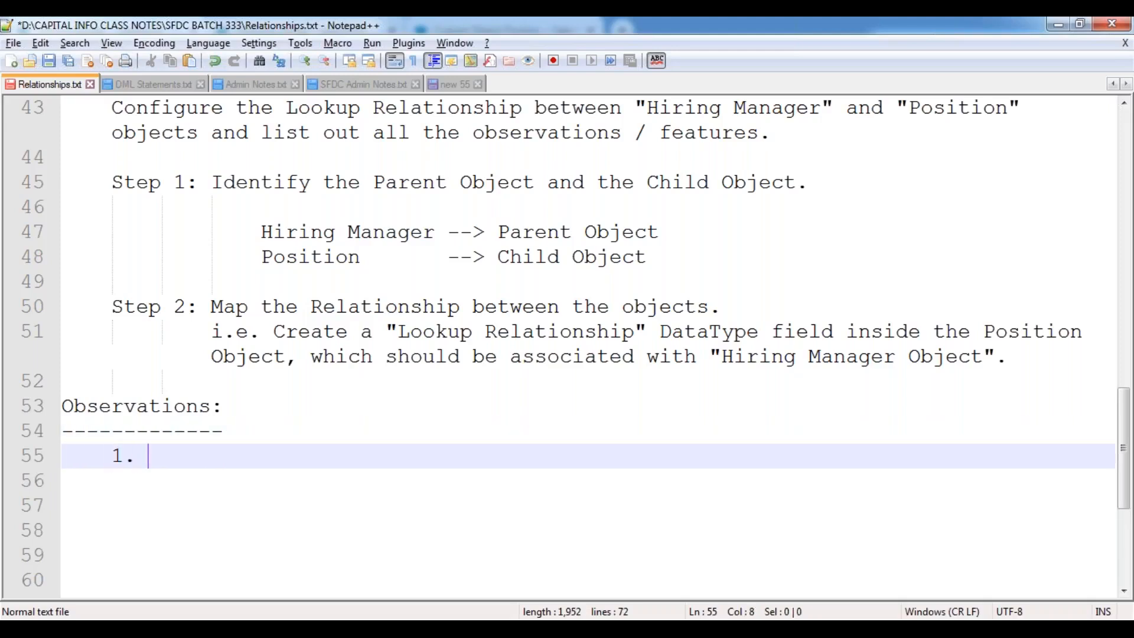
text(Lookup Relationship )
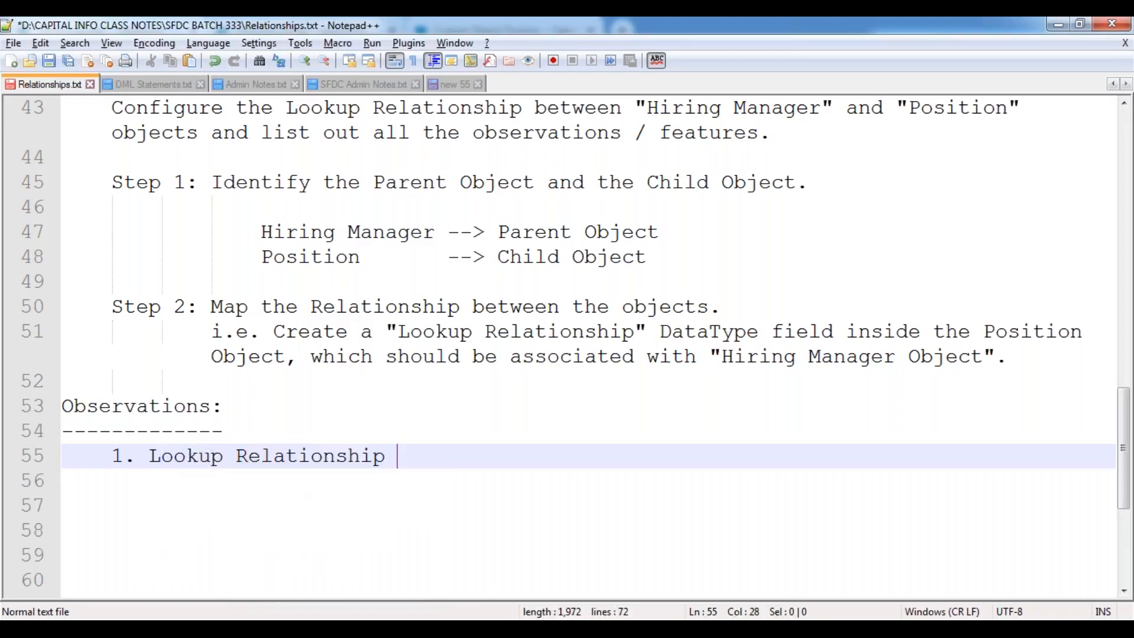
text(provide)
key(BackSpace)
text(des One-Many Relationship)
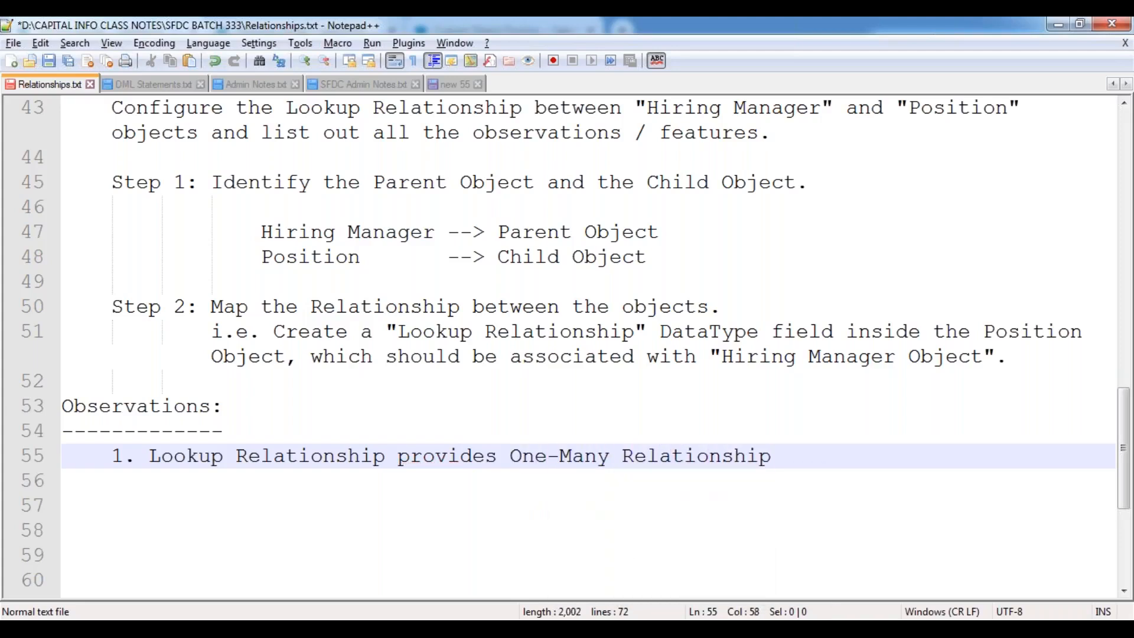
text( between)
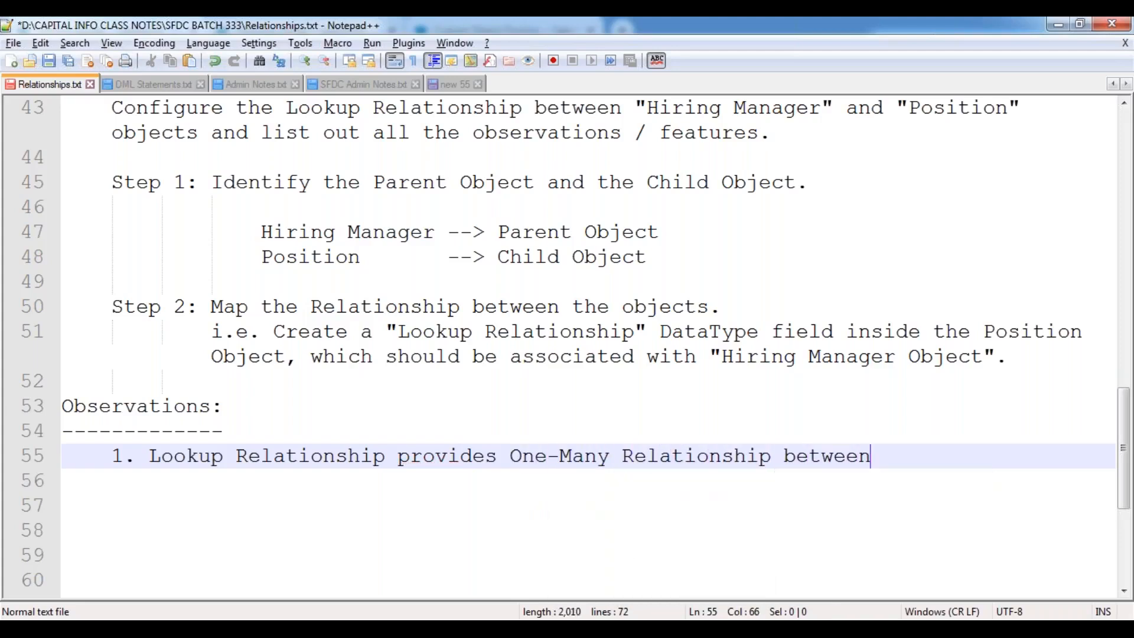
text( the re)
key(BackSpace)
key(BackSpace)
text(objects.)
Explain a Parent Record can be associated with one or more Child records, then start '2.'.
key(Return)
key(Tab)
text((i.e. )
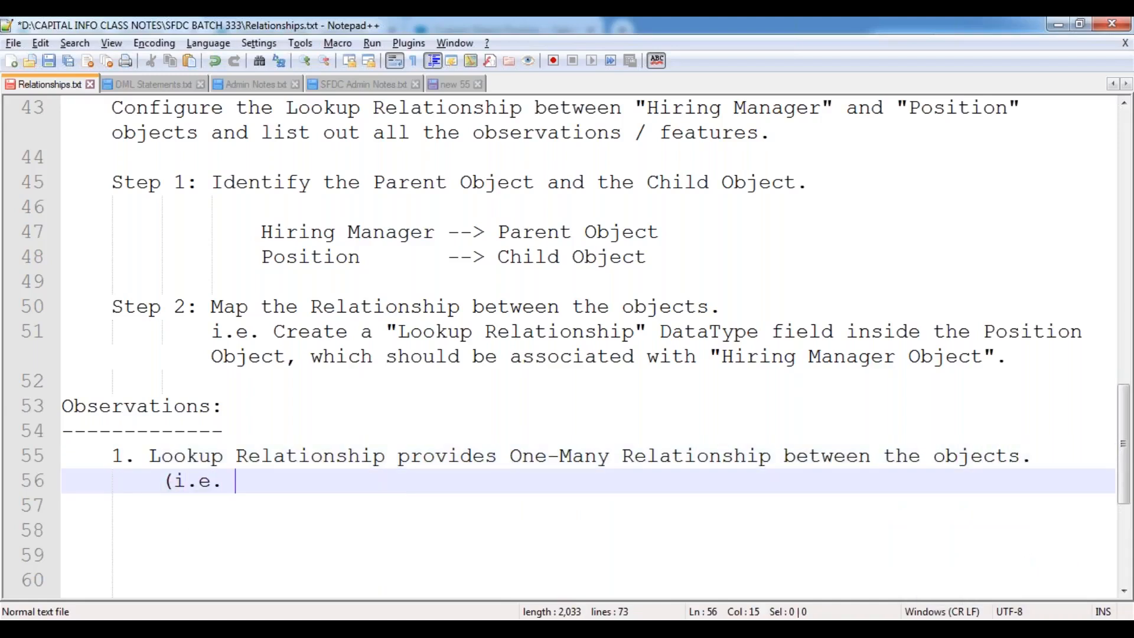
text(A Parent Re)
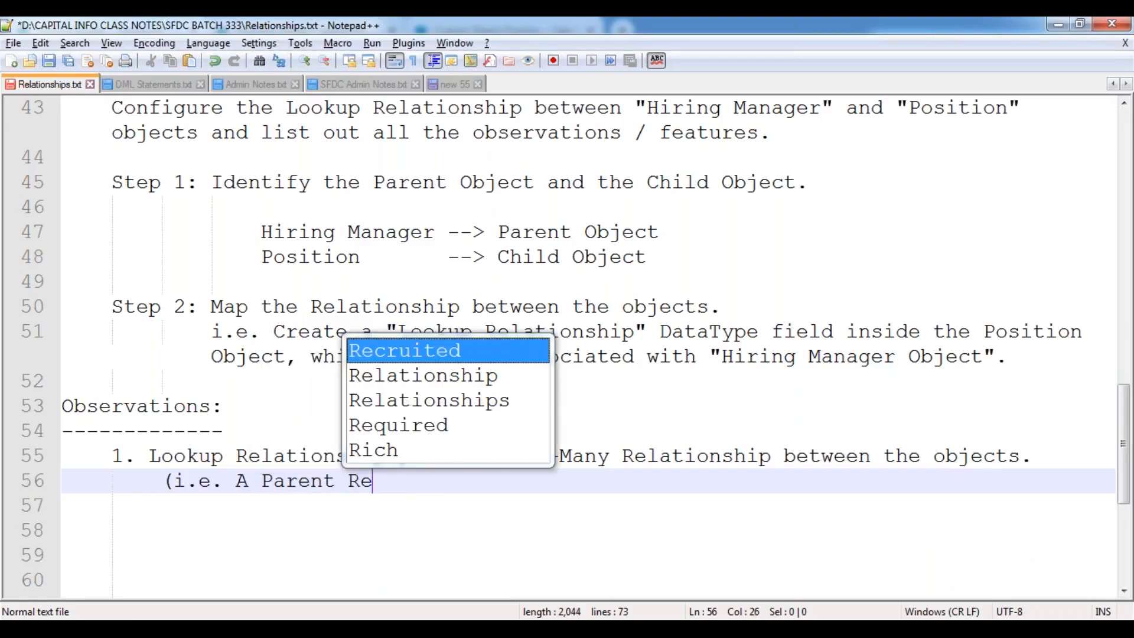
text(cord ha)
key(BackSpace)
key(BackSpace)
text(can )
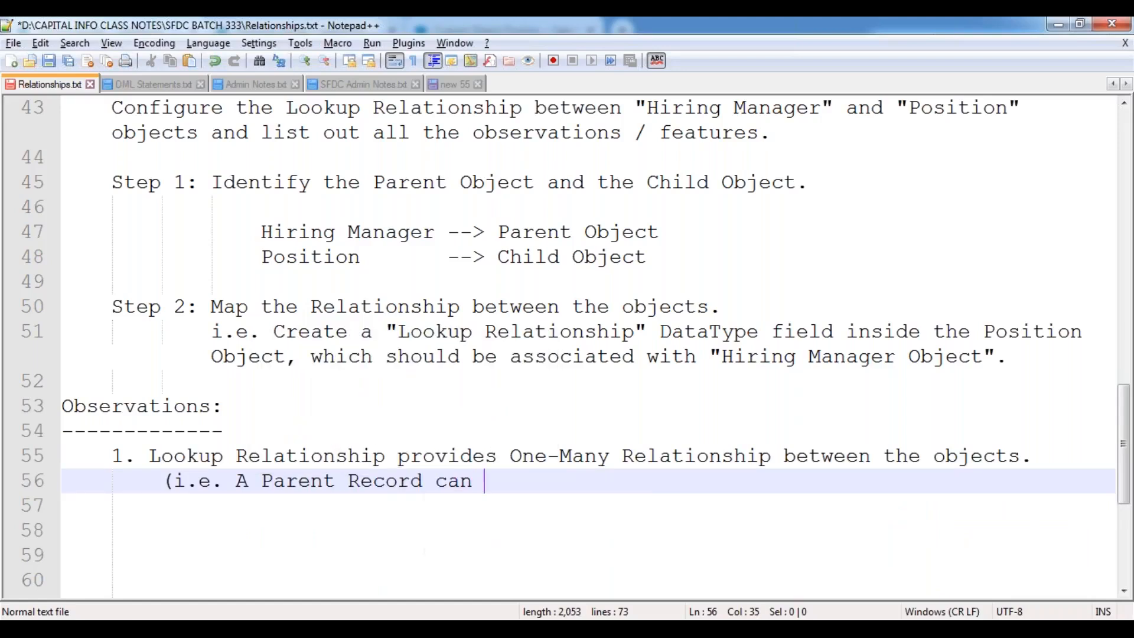
text(be associated wi)
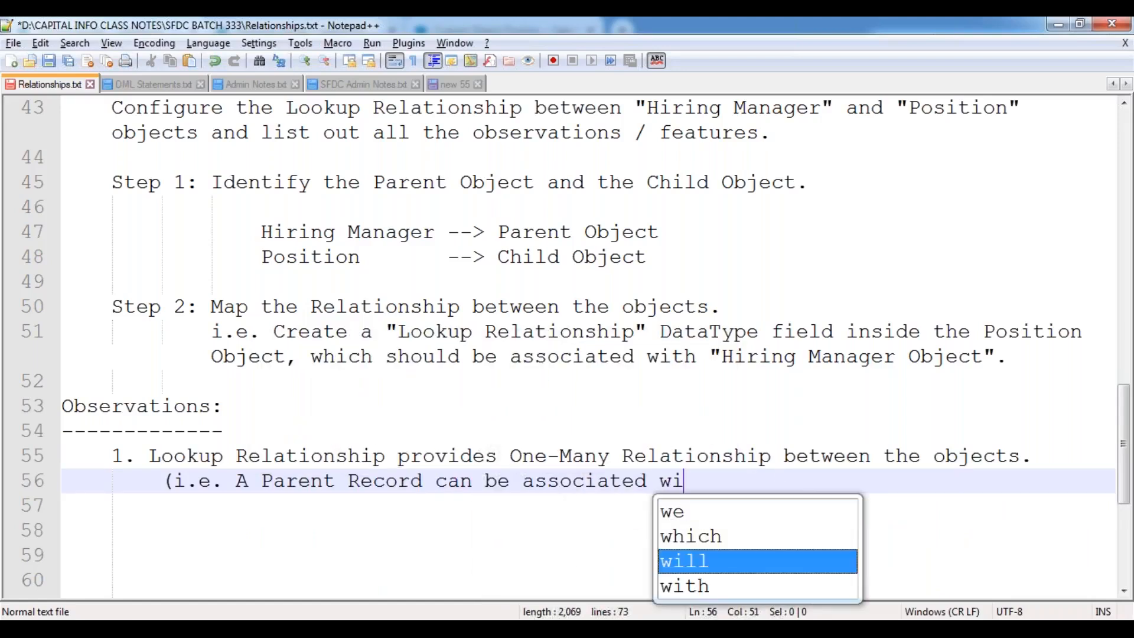
text(th one or)
key(BackSpace)
text(e o)
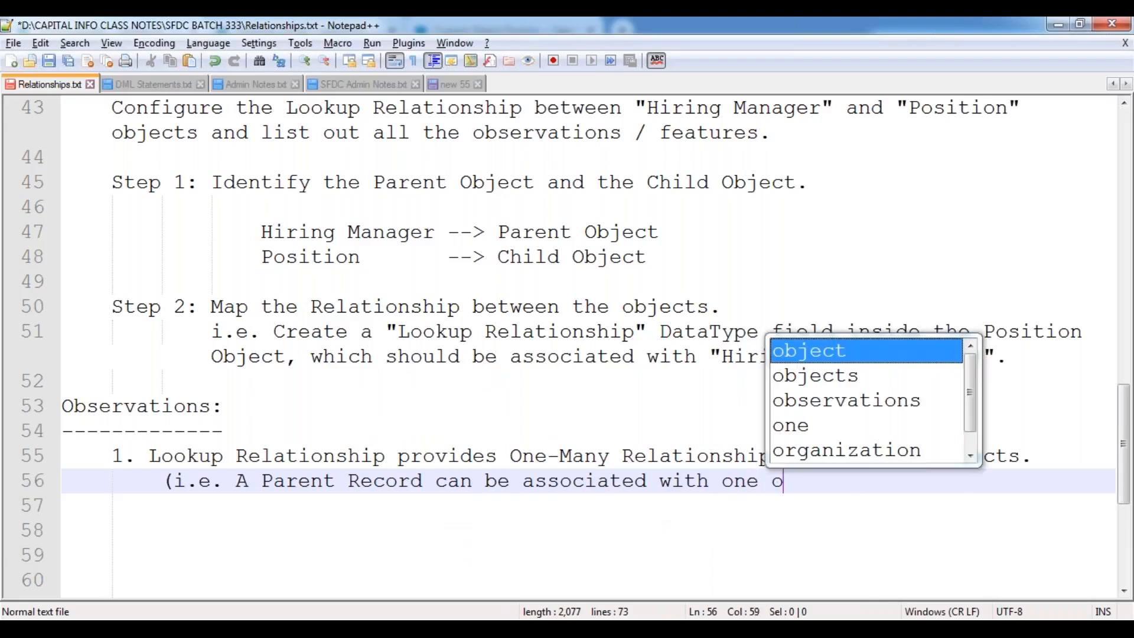
text(r more Child)
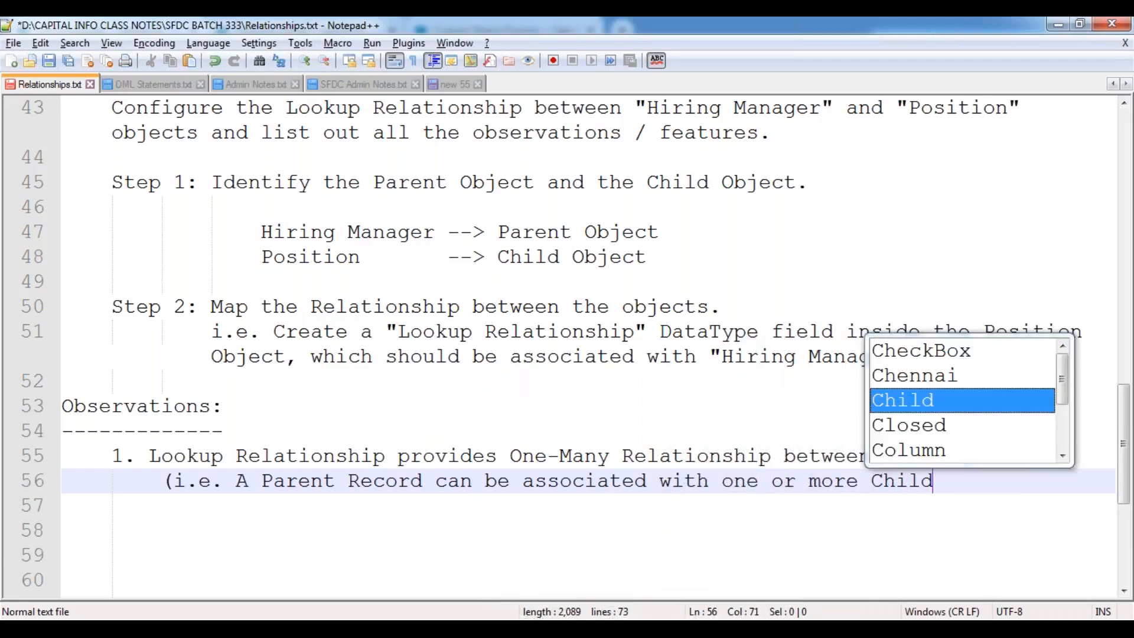
text( records))
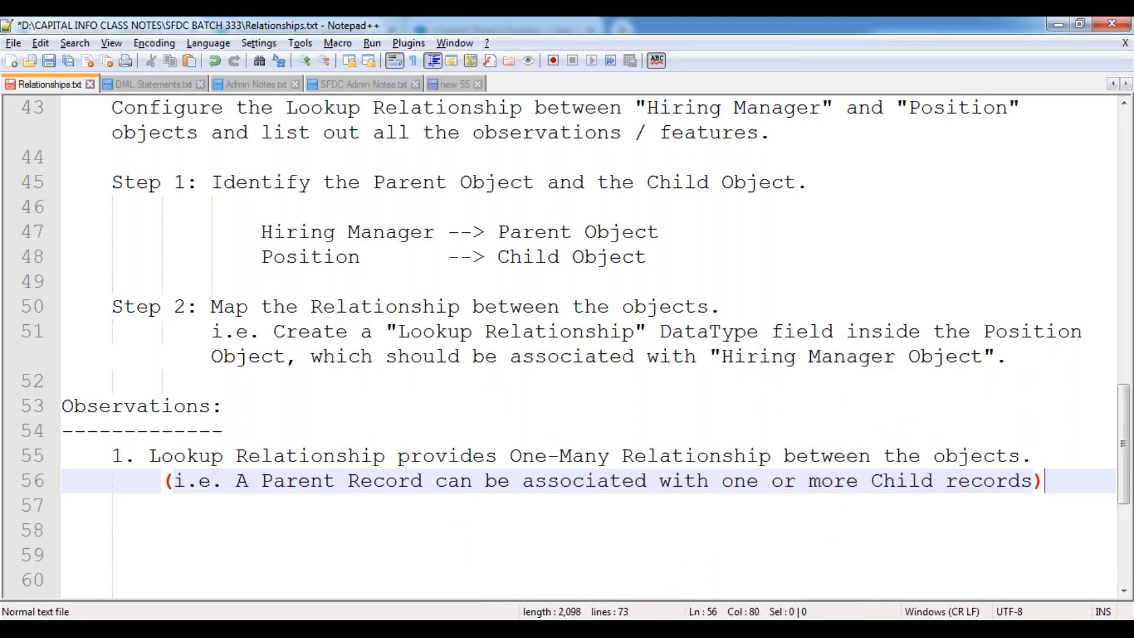
key(Return)
key(Return)
key(BackSpace)
text(2.)
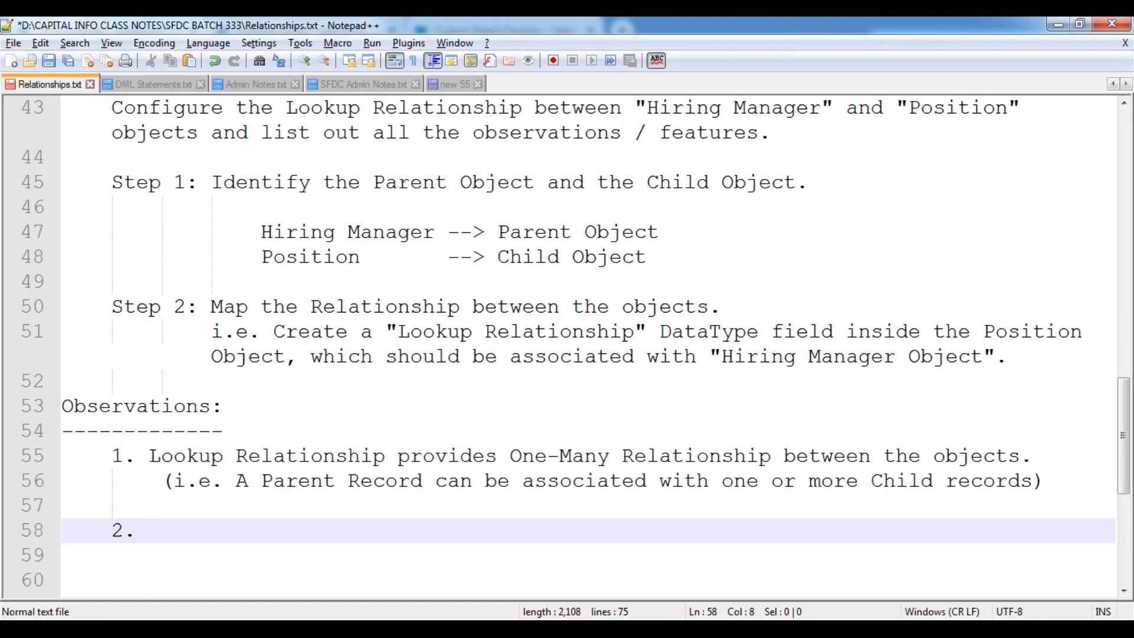
Extend observation 2: Lookup Relationship applies even when Parent and Child Objects hold pre-existing records.
scroll(246, 403, down, 4)
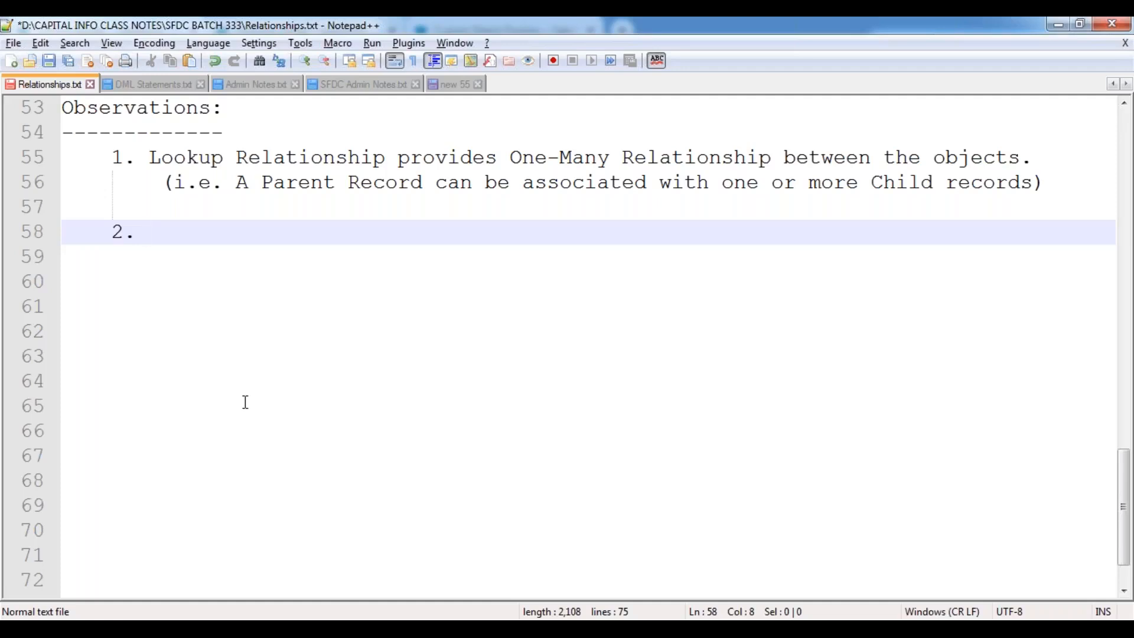
text(Even)
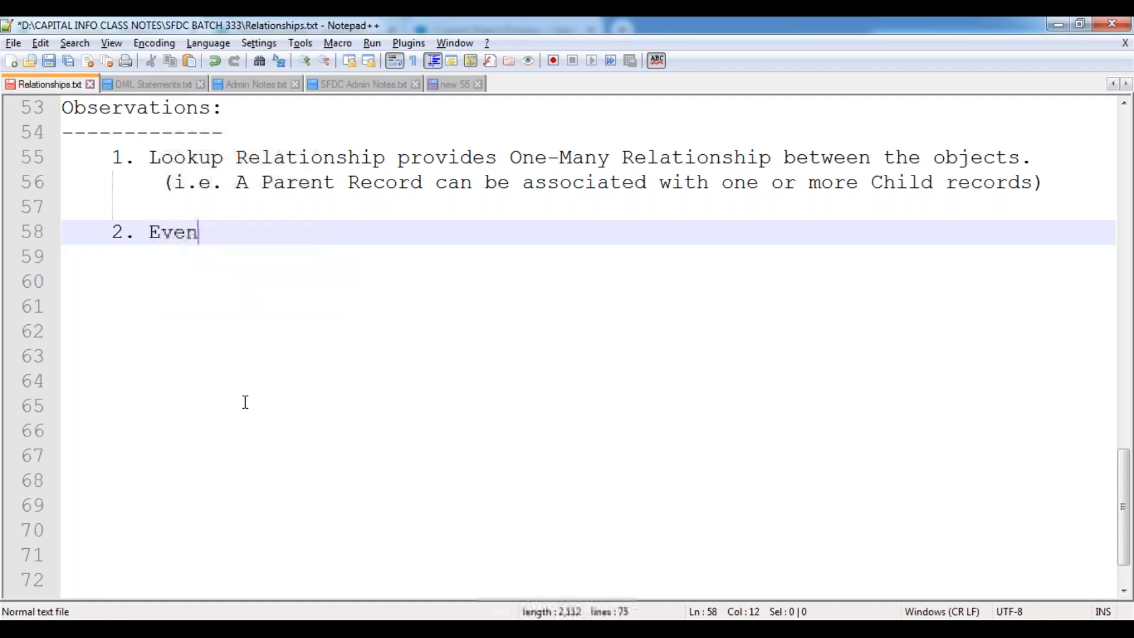
text(though)
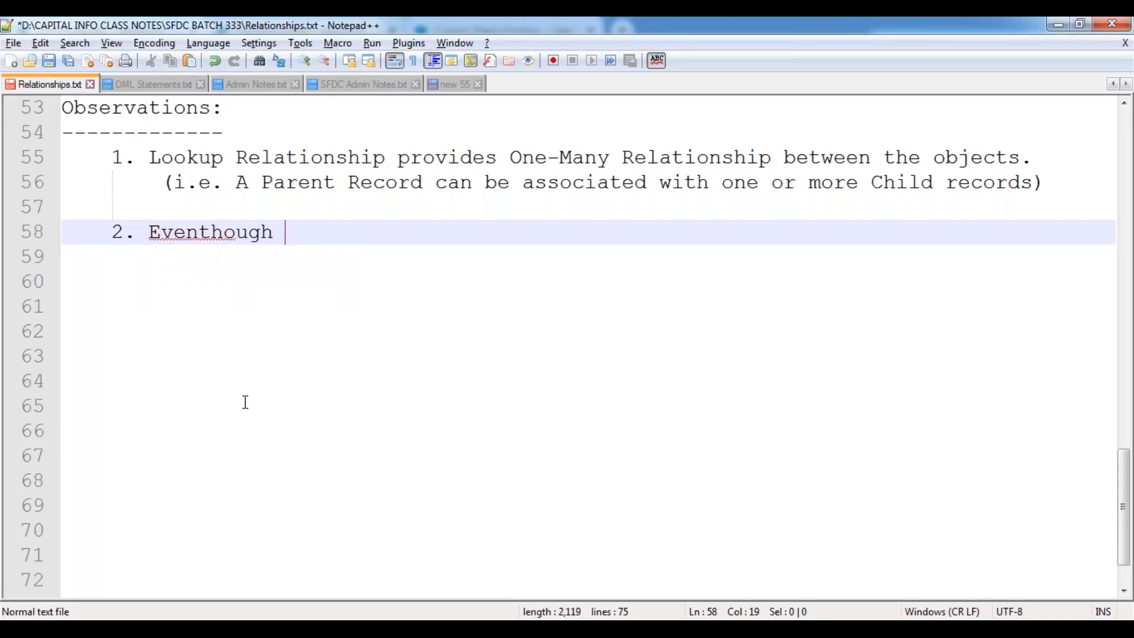
key(Left)
key(Left)
key(Left)
key(Left)
key(Left)
key(Left)
key(End)
text(both)
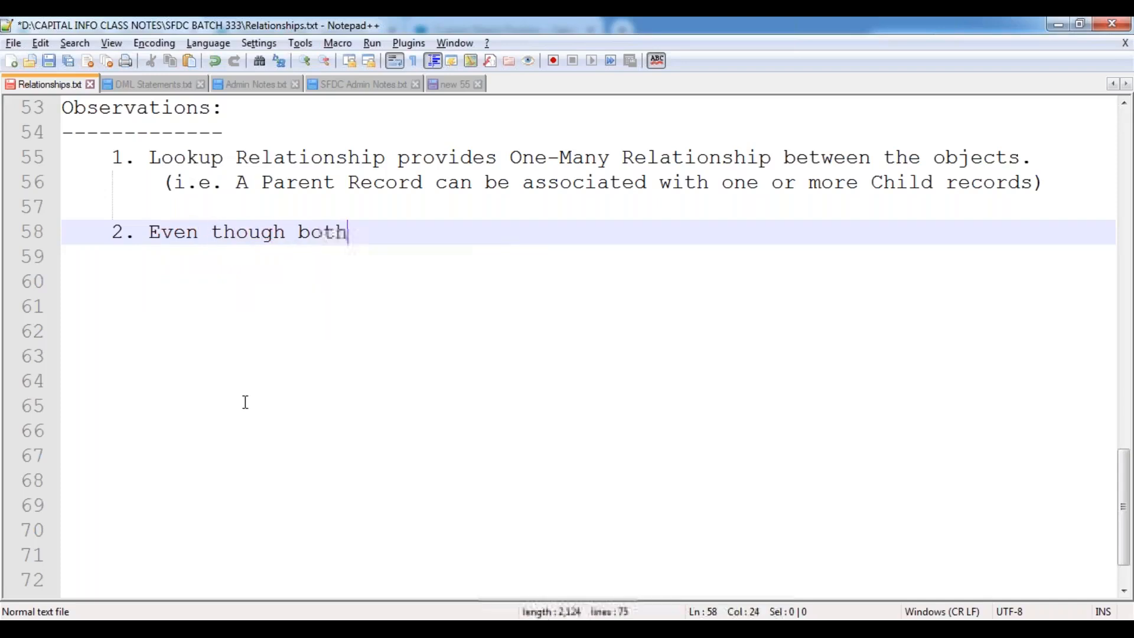
text( Parent O)
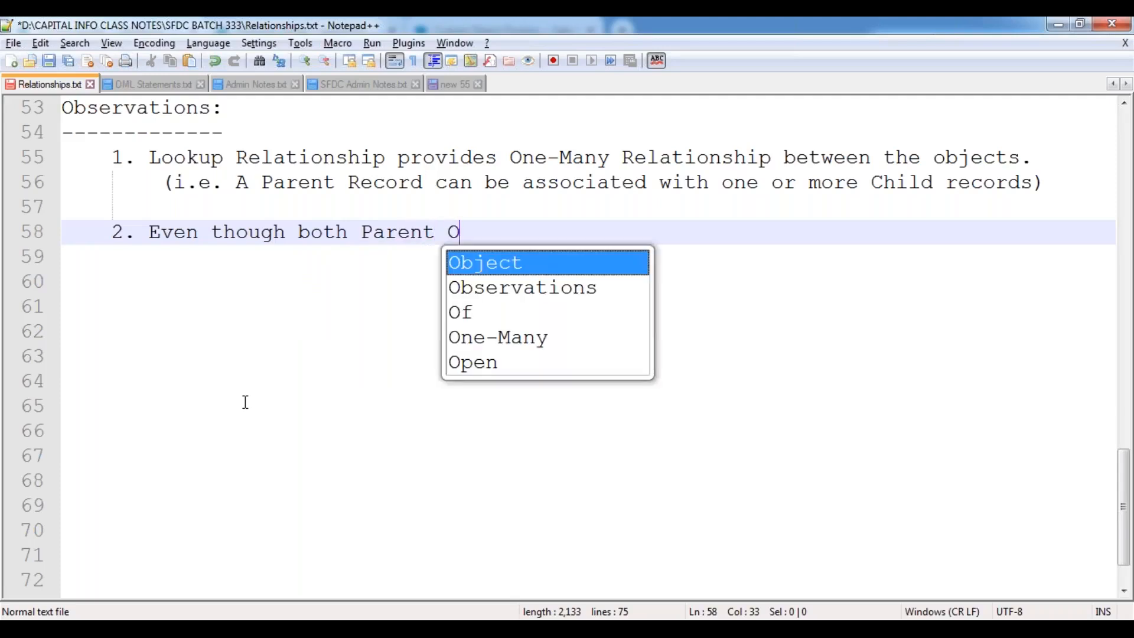
text(bject and Ch)
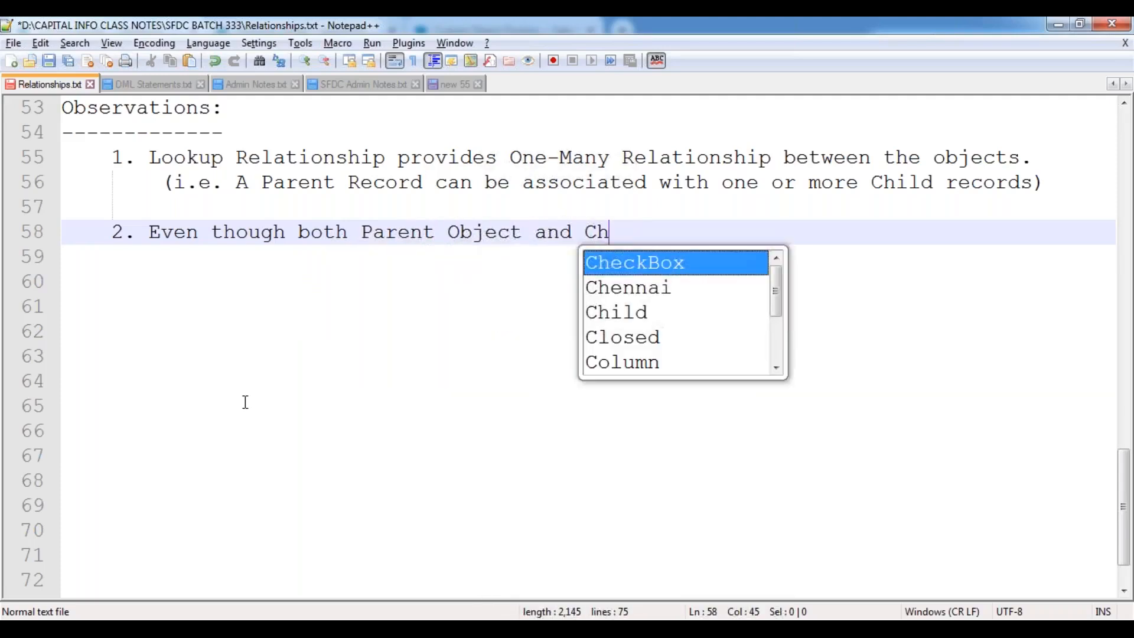
text(ild )
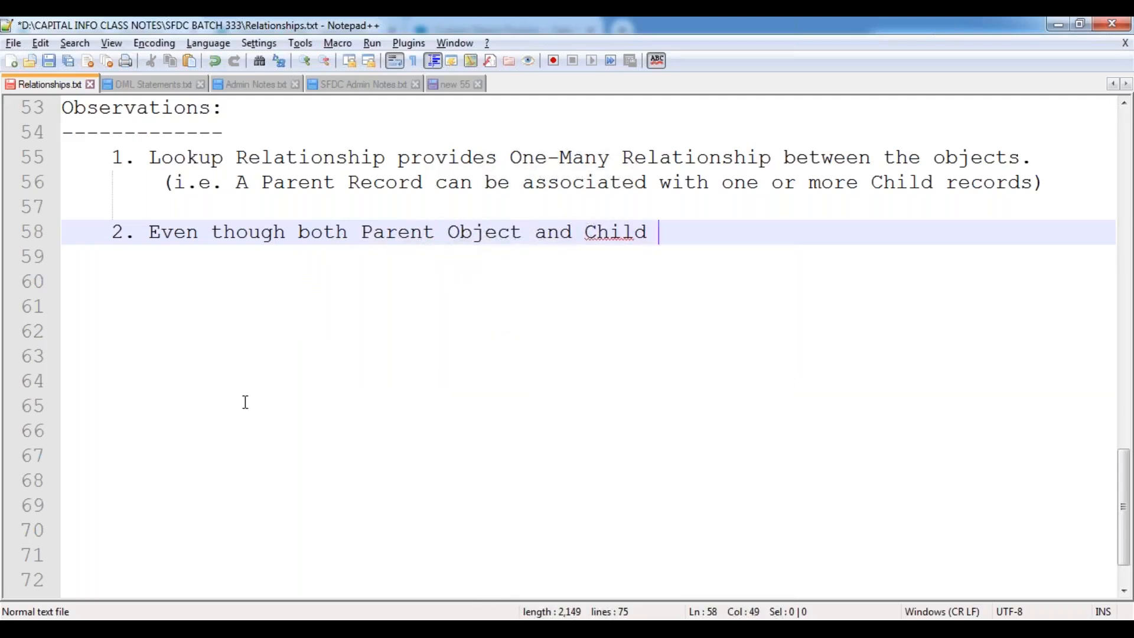
text(Object cont)
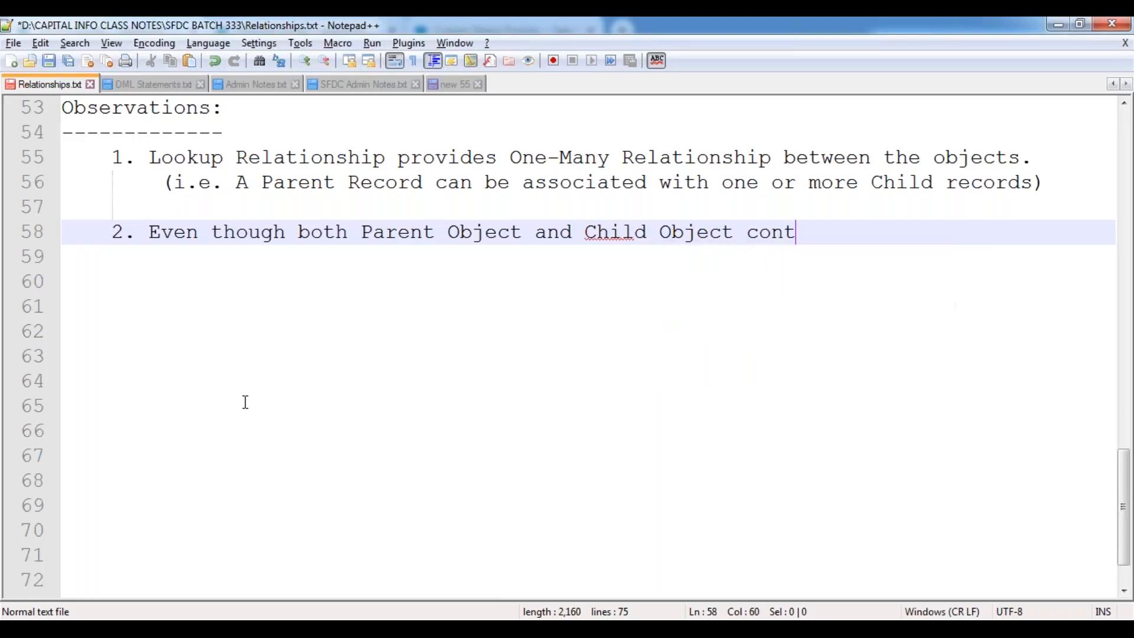
text(ains the pre)
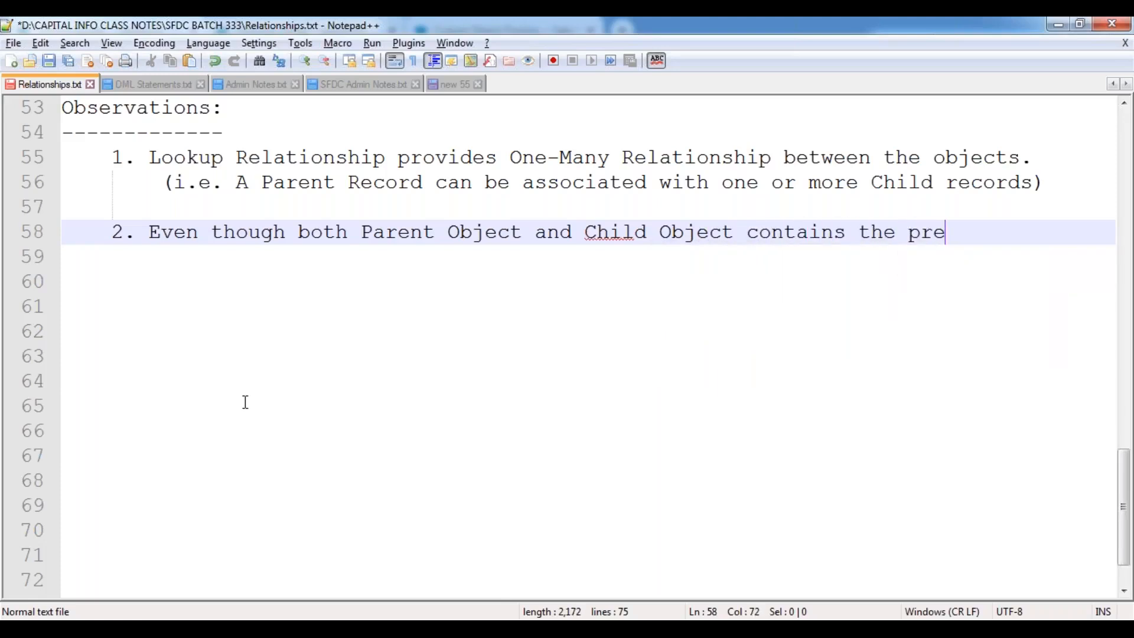
text(-existing rec)
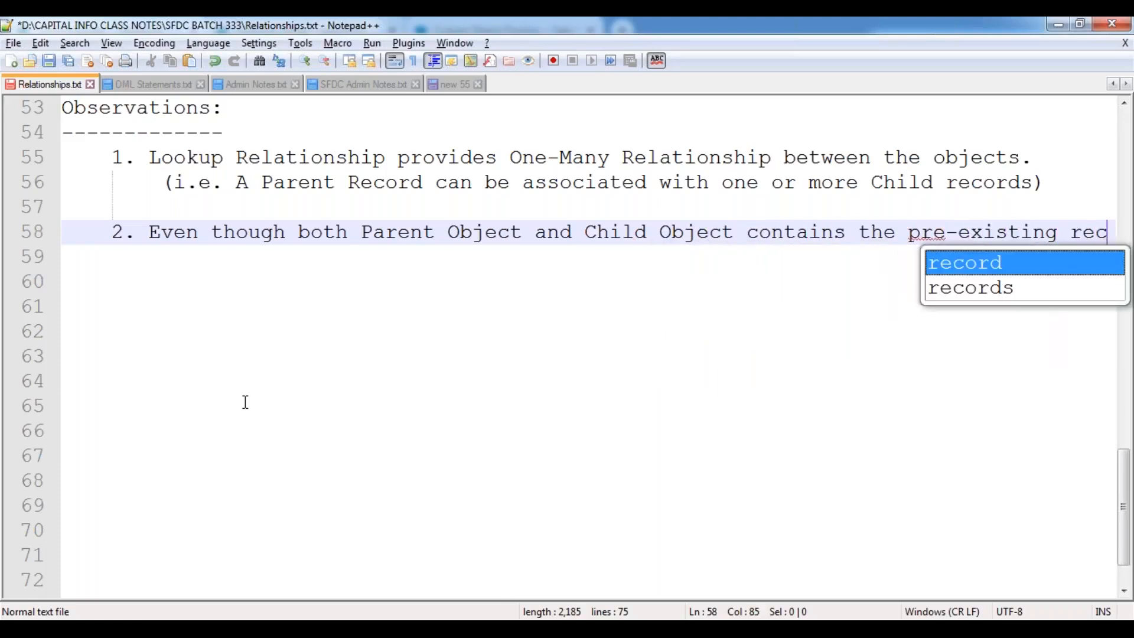
text(ords inside th)
key(BackSpace)
key(BackSpace)
text(it, )
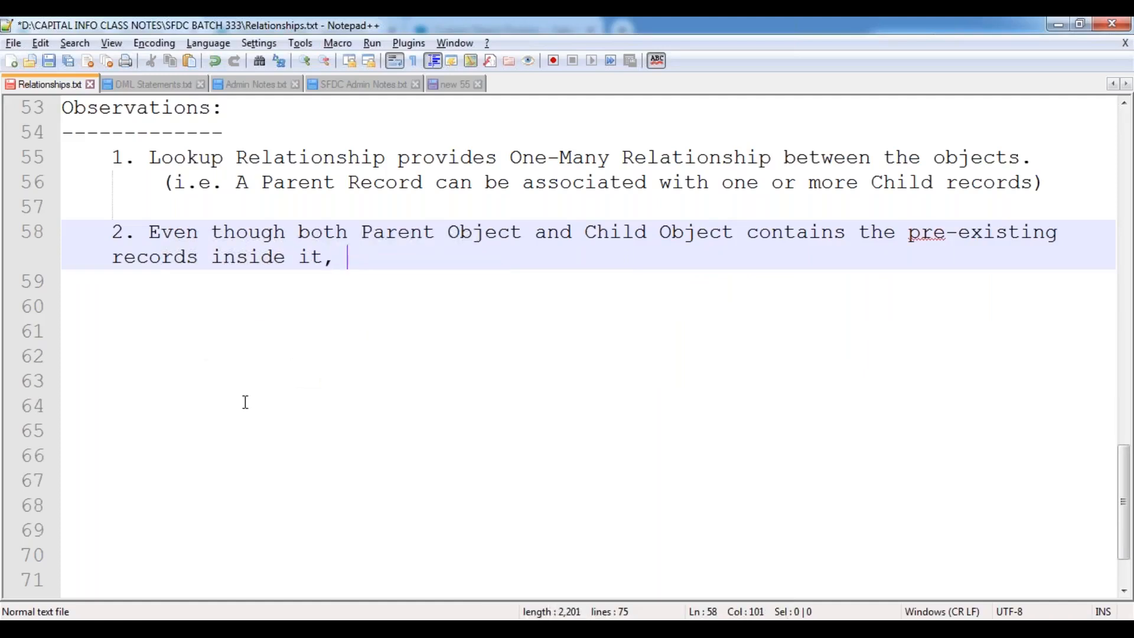
text(Lookup Rela)
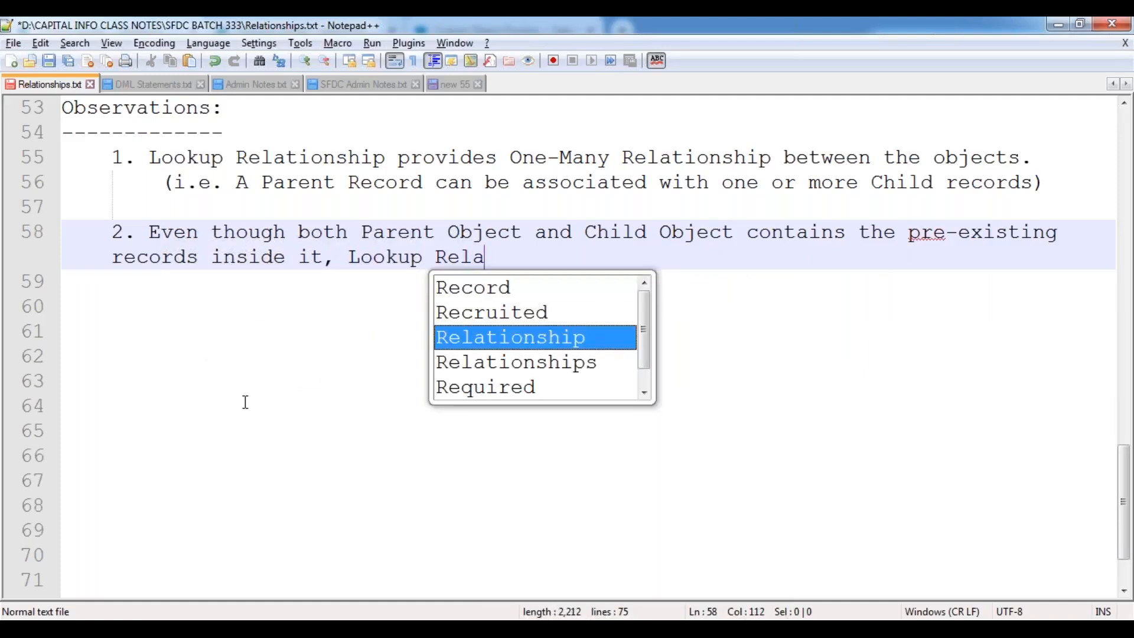
key(Return)
text(can be ap)
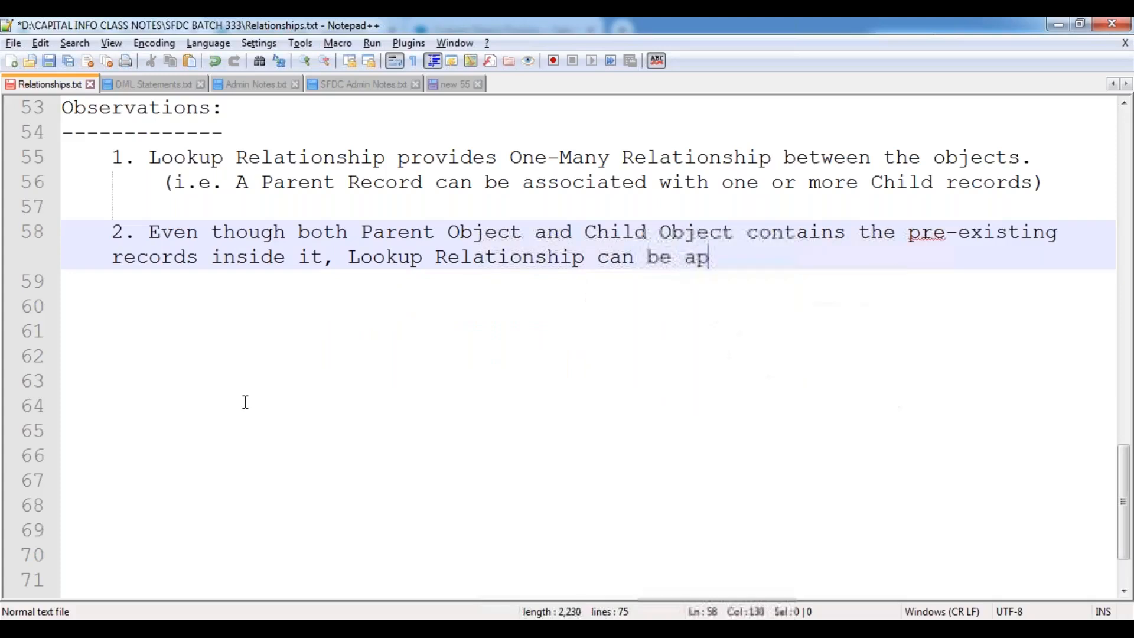
text(plicable.)
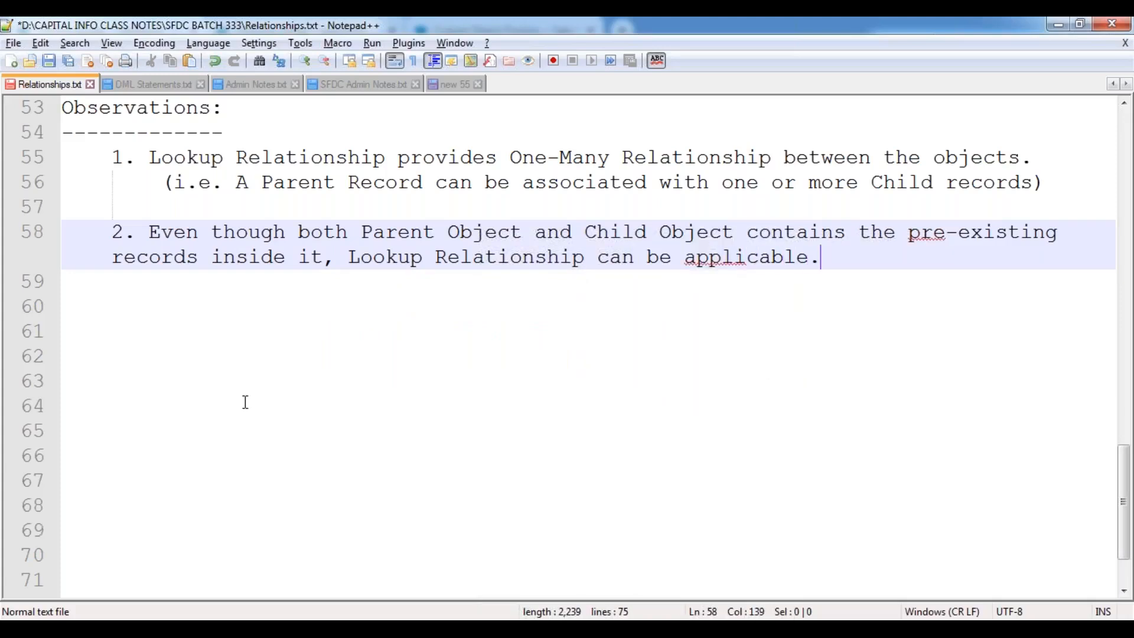
Wrap observation 2 onto an indented second line, start item '3.' and save Relationships.txt.
key(Return)
key(Return)
key(Up)
key(Up)
key(Up)
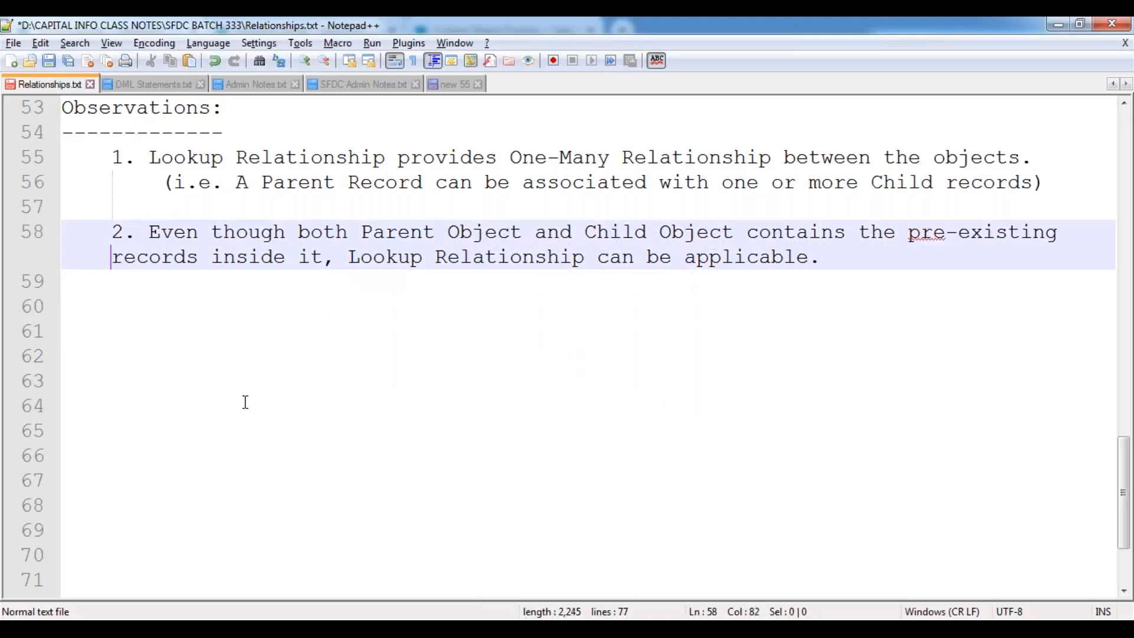
key(End)
key(Return)
key(Tab)
key(Down)
key(Down)
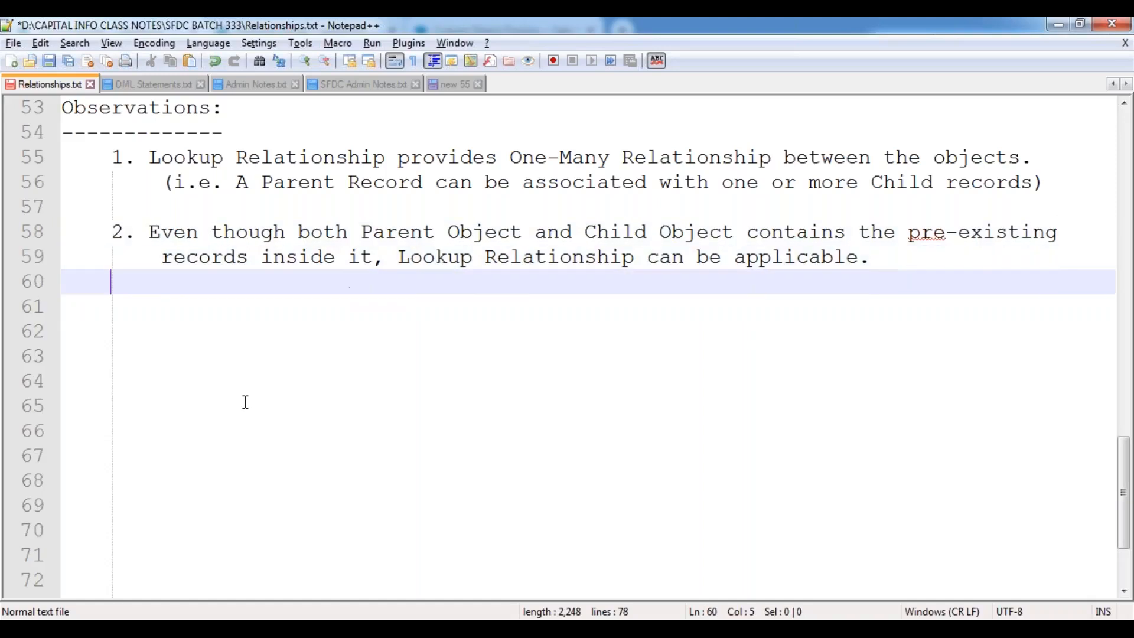
text(3.)
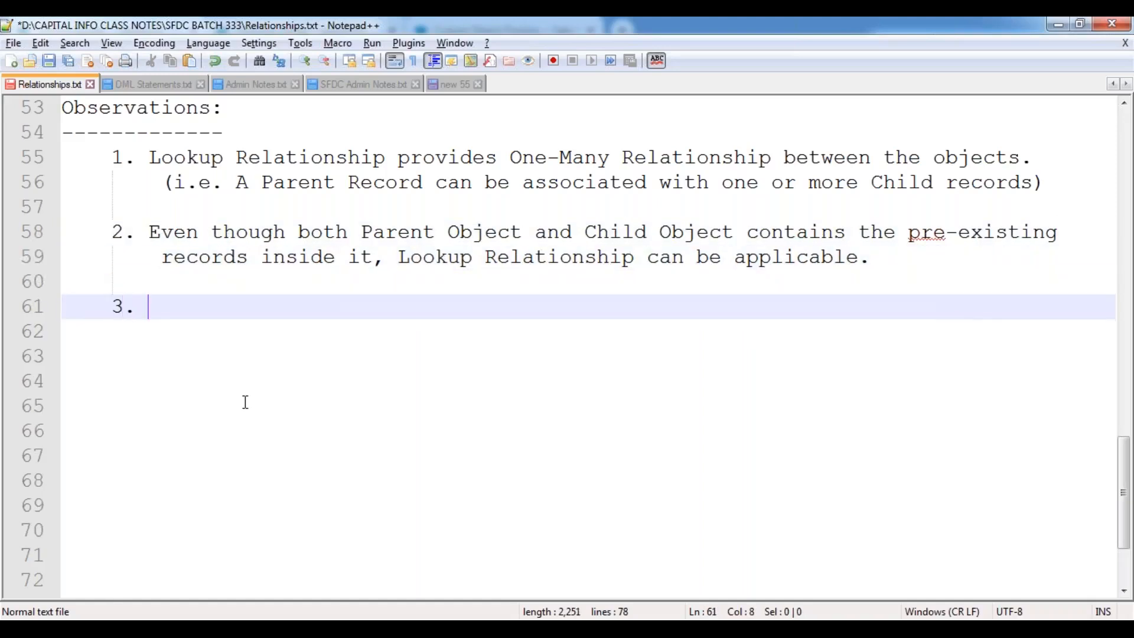
key(ctrl+s)
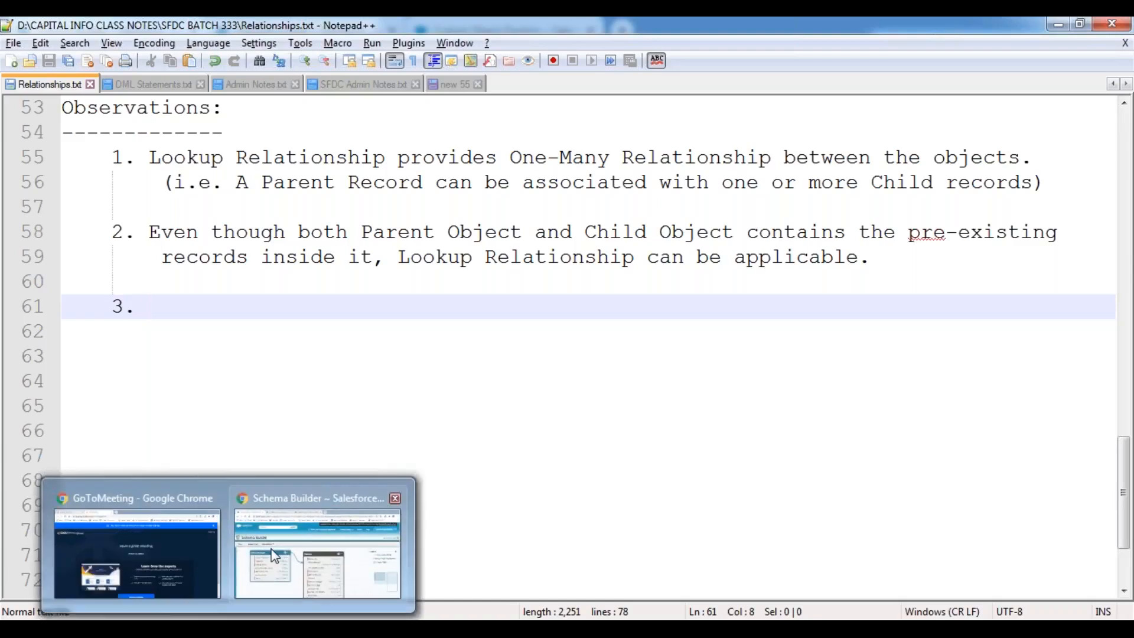
In Chrome, open a blank New Position form from the Positions tab.
click(291, 508)
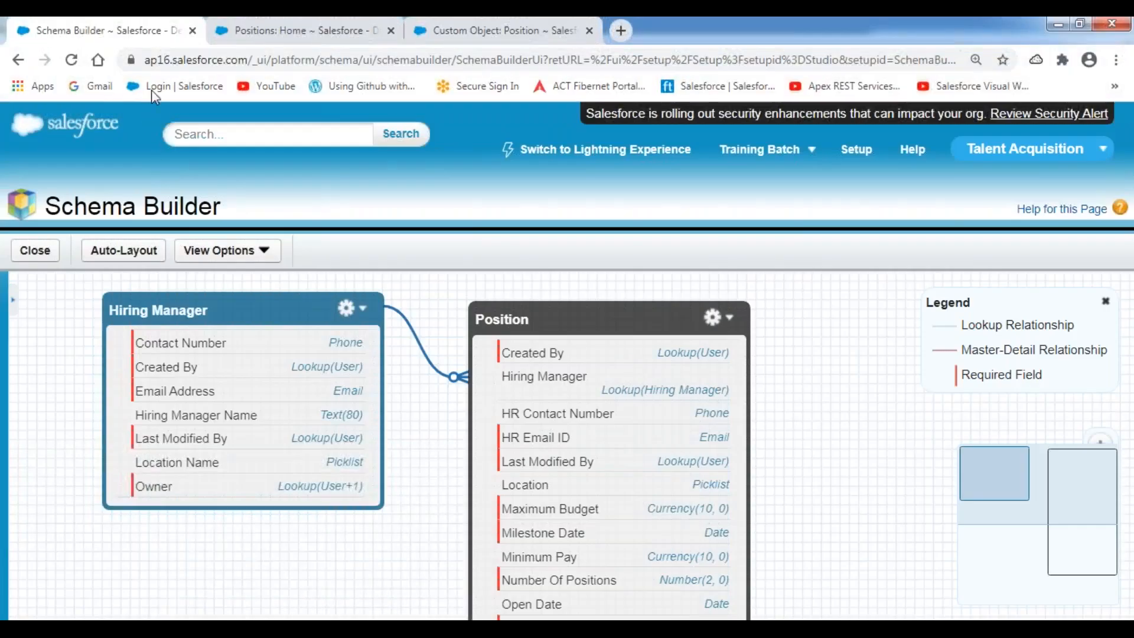
click(334, 38)
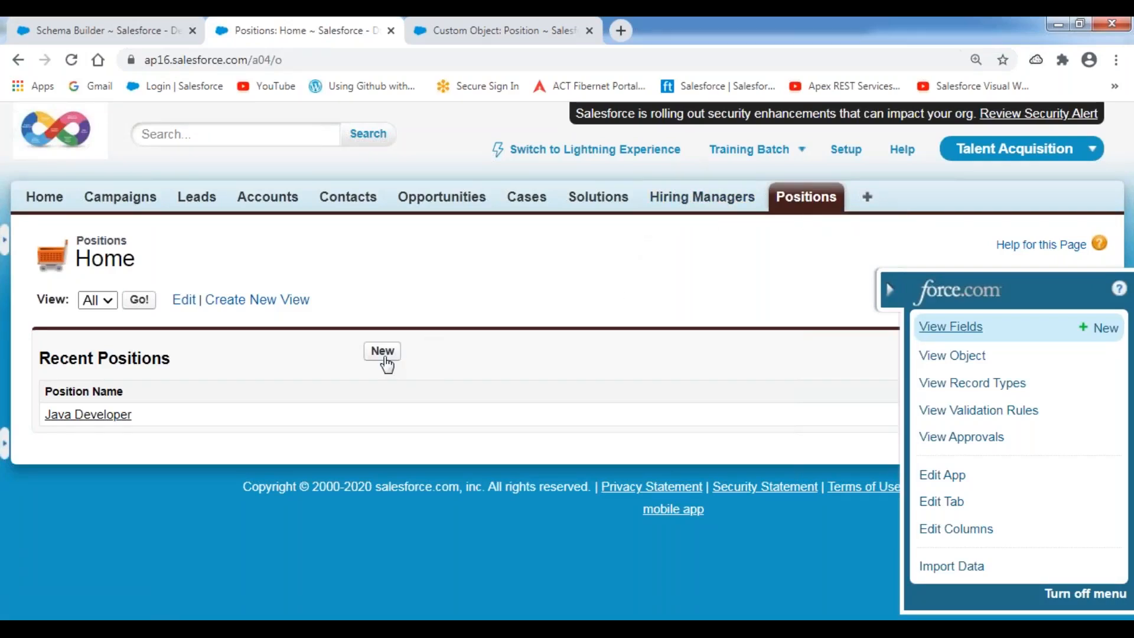
click(383, 354)
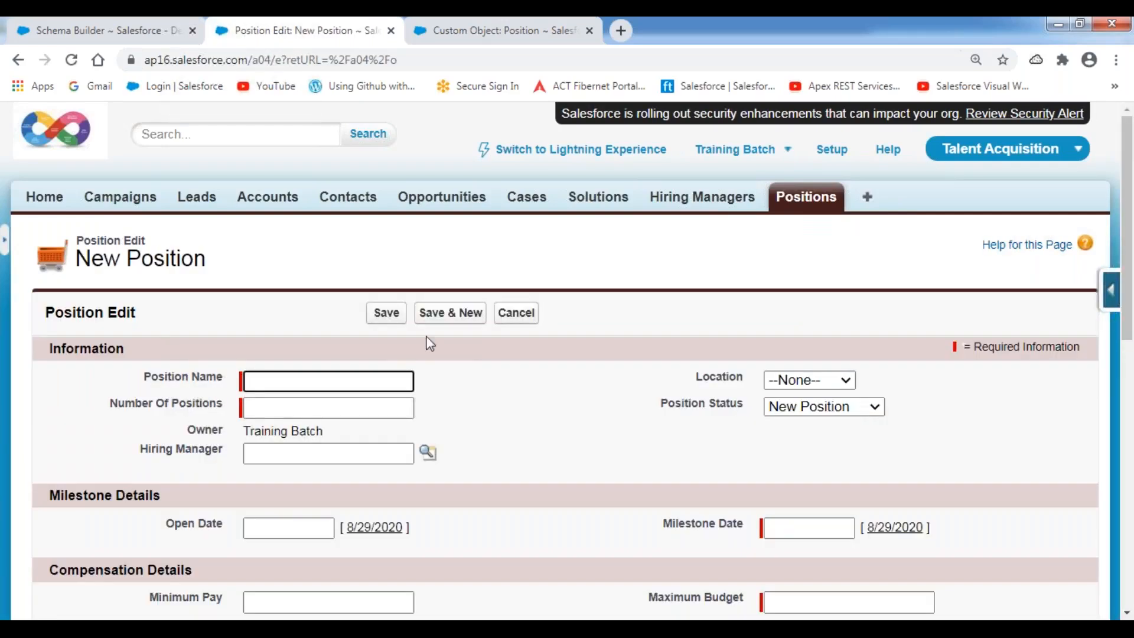
scroll(608, 334, down, 3)
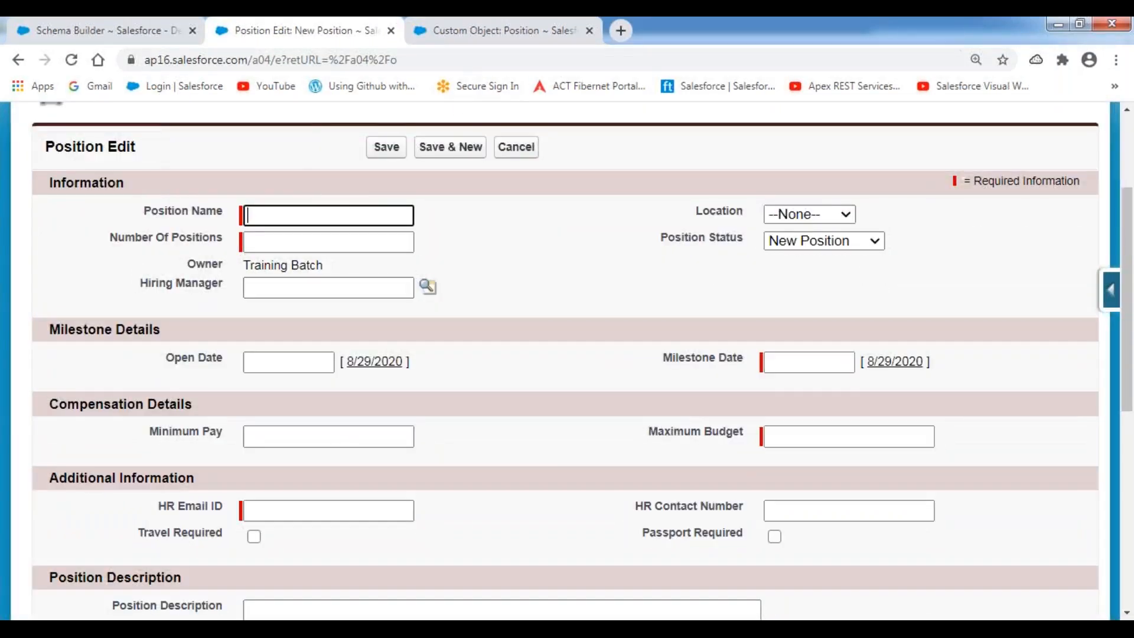
Underline and circle the Hiring Manager lookup field for viewers.
click(494, 27)
mouse_move(135, 306)
mouse_down()
mouse_move(431, 306)
mouse_move(448, 296)
mouse_move(447, 269)
mouse_move(171, 273)
mouse_move(137, 309)
mouse_up()
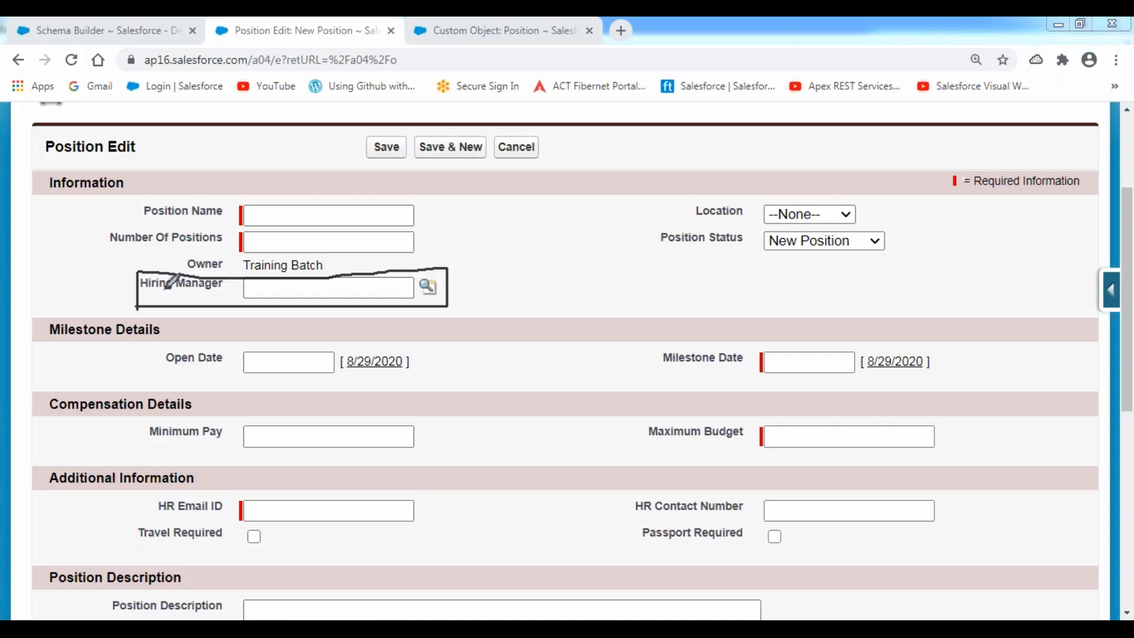
mouse_move(445, 267)
mouse_down()
mouse_move(414, 272)
mouse_move(422, 303)
mouse_move(448, 287)
mouse_move(444, 261)
mouse_move(417, 267)
mouse_move(415, 292)
mouse_move(439, 298)
mouse_up()
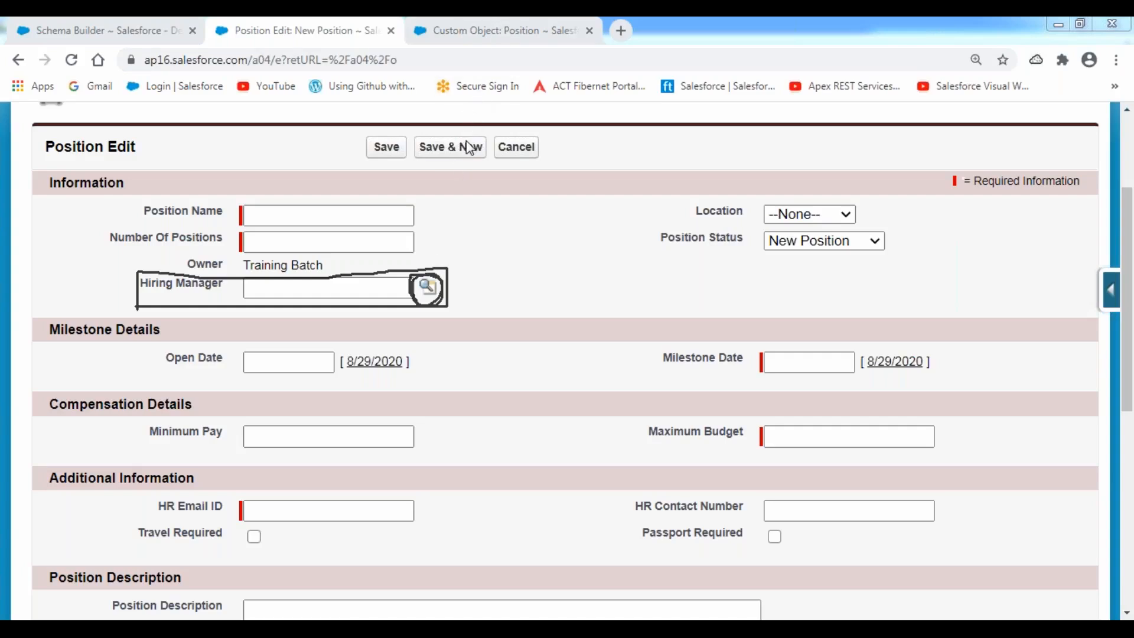
Enter Position Name 'SFDC Developer', 1 opening, location Bangalore and open date 8/29/2020.
click(292, 213)
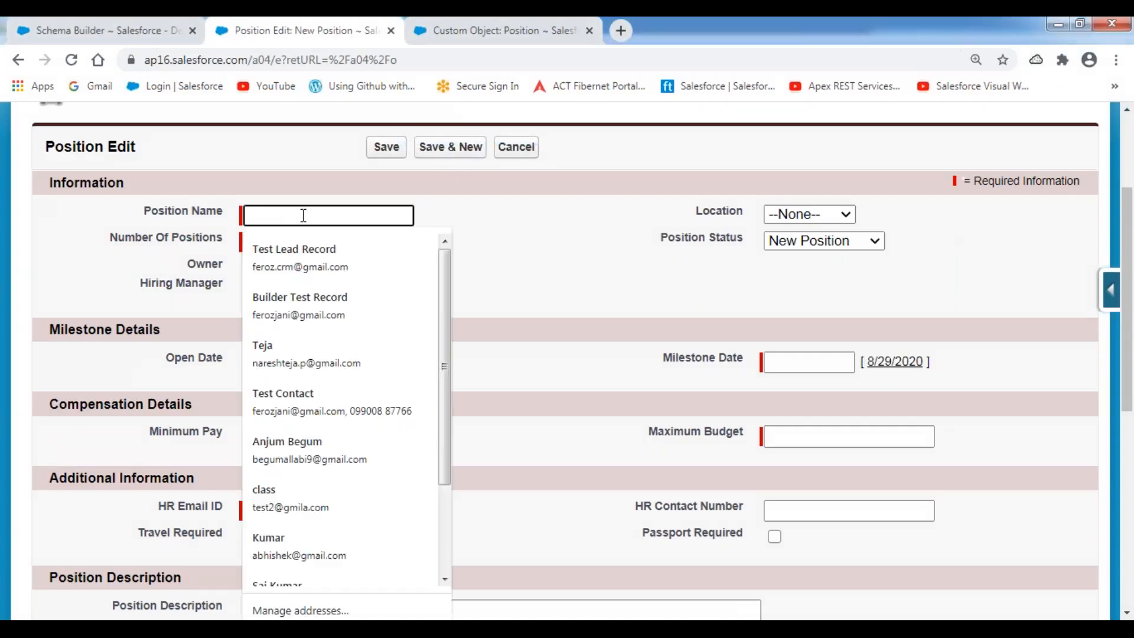
text(SFDC )
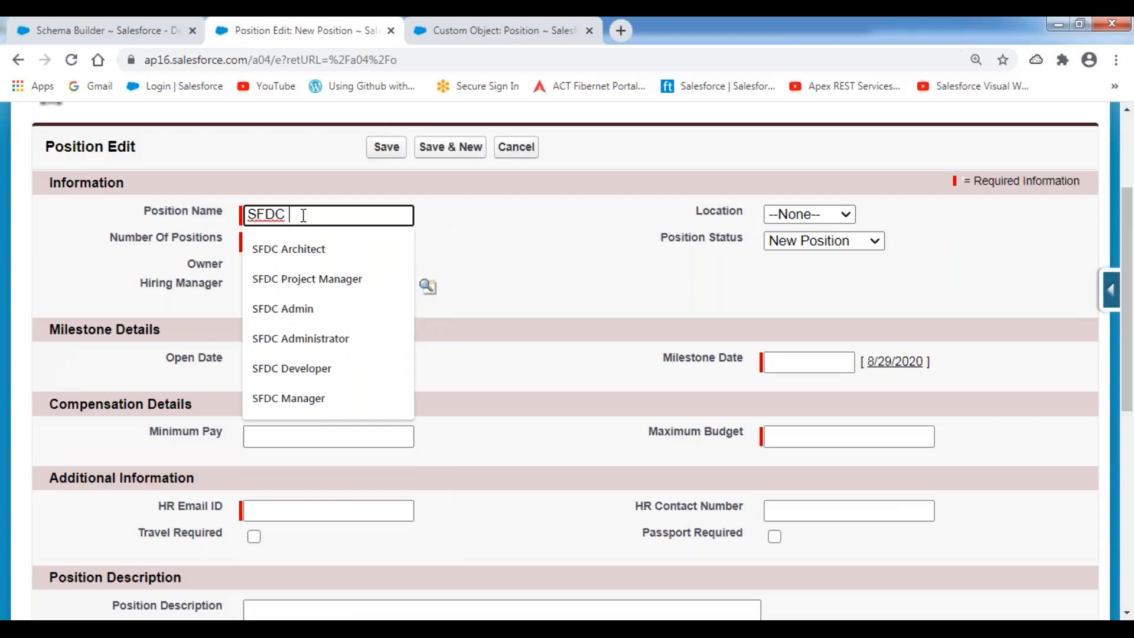
text(Developer)
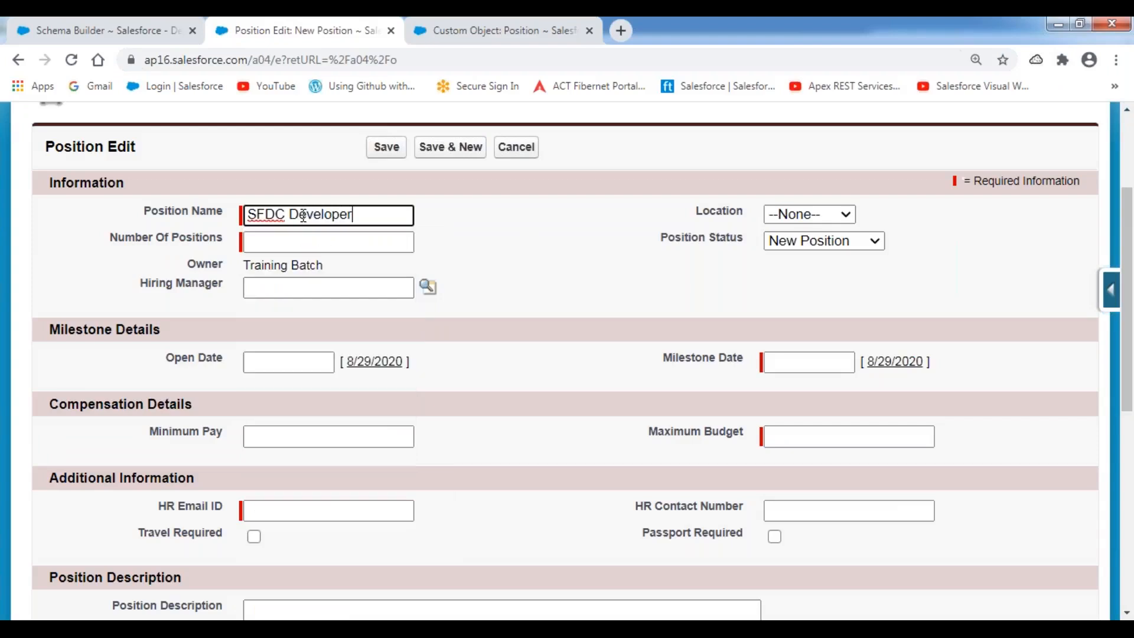
key(Tab)
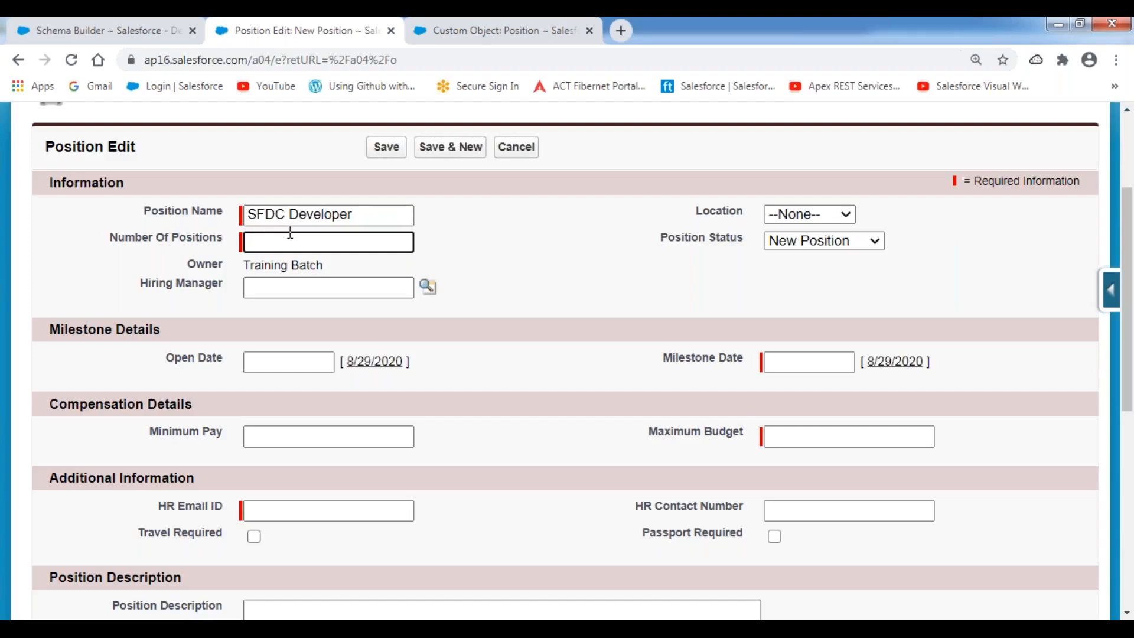
text(1)
click(547, 220)
click(841, 216)
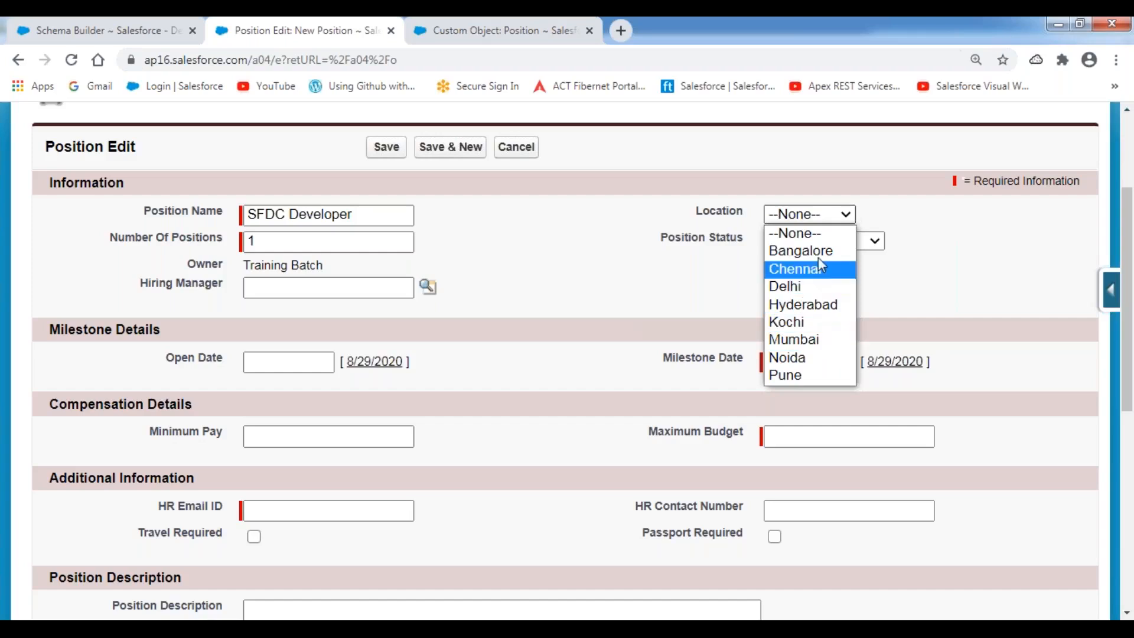
click(803, 251)
click(321, 362)
click(366, 361)
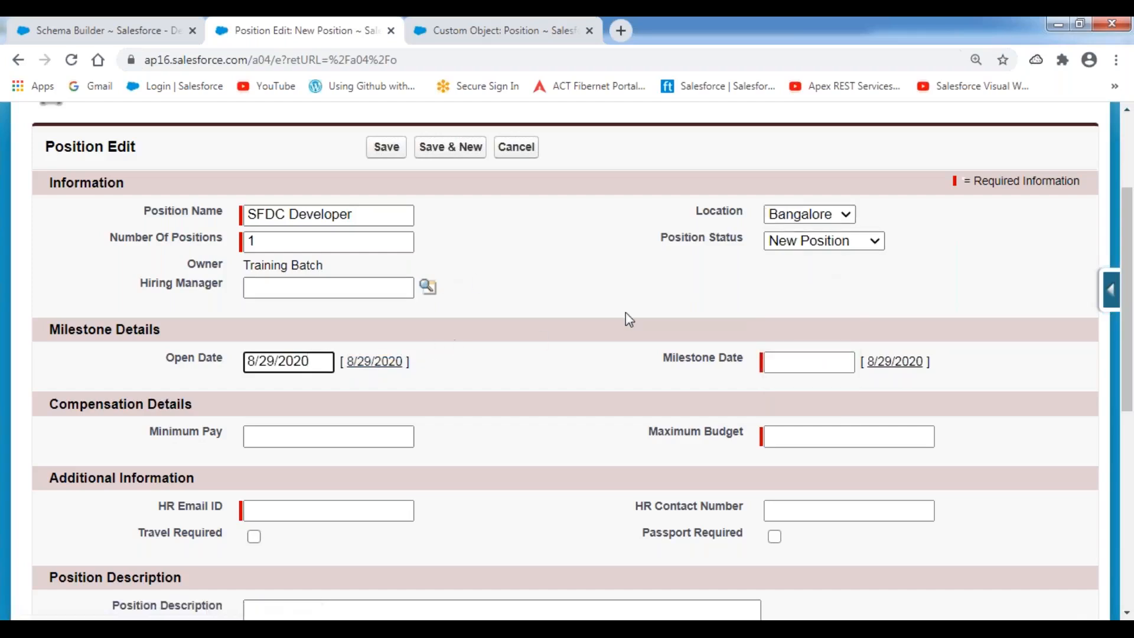
Set the Milestone Date to 9/4/2020 from the calendar.
scroll(626, 313, down, 3)
click(795, 197)
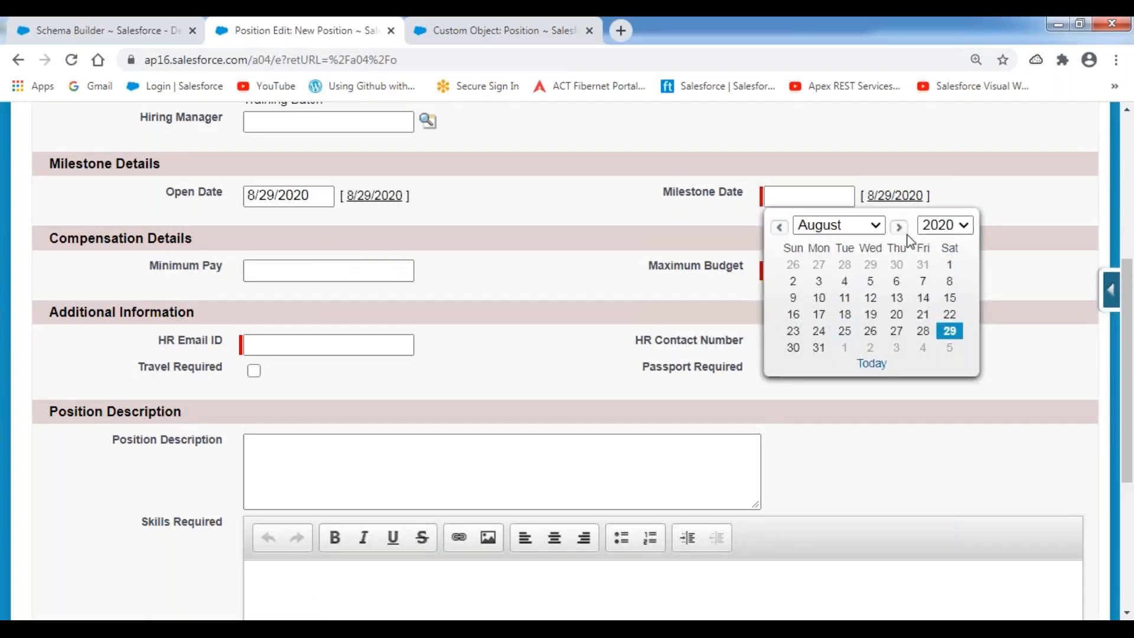
click(899, 227)
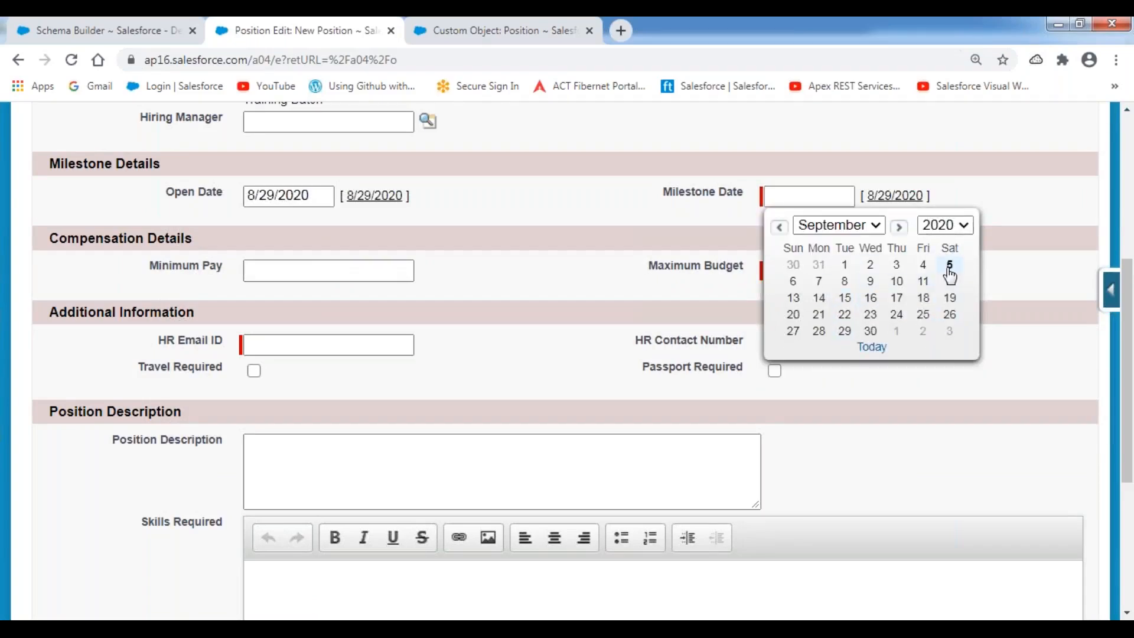
click(924, 267)
click(625, 250)
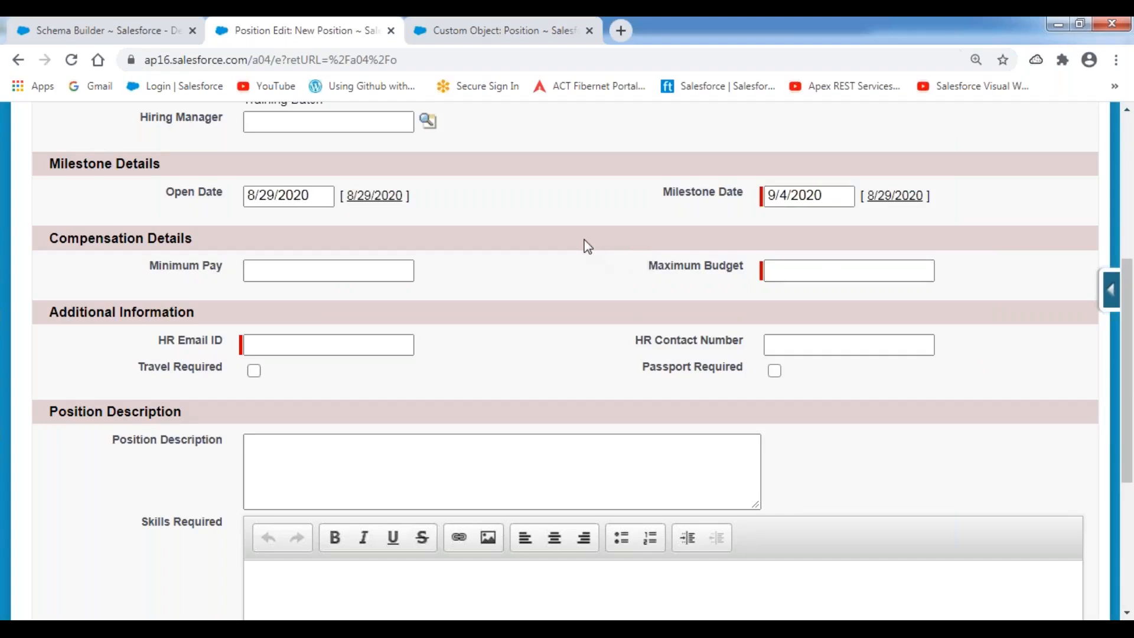
Enter Minimum Pay 1100000 and Maximum Budget 1500000, plus the HR email and contact number.
click(304, 271)
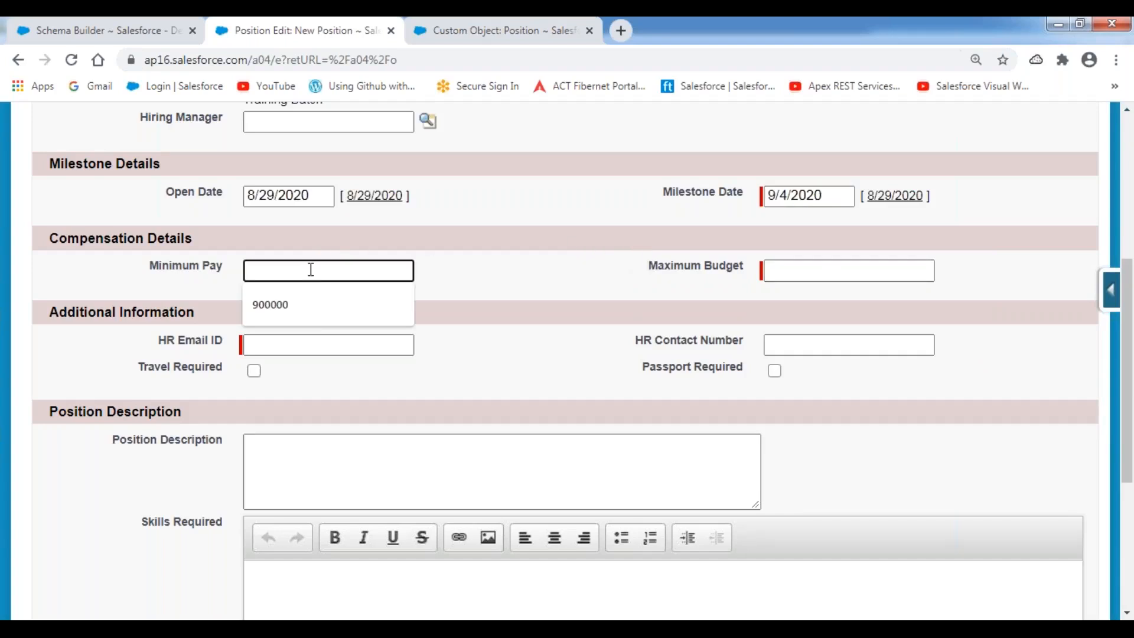
text(1100000)
key(Tab)
text(1500000)
key(Tab)
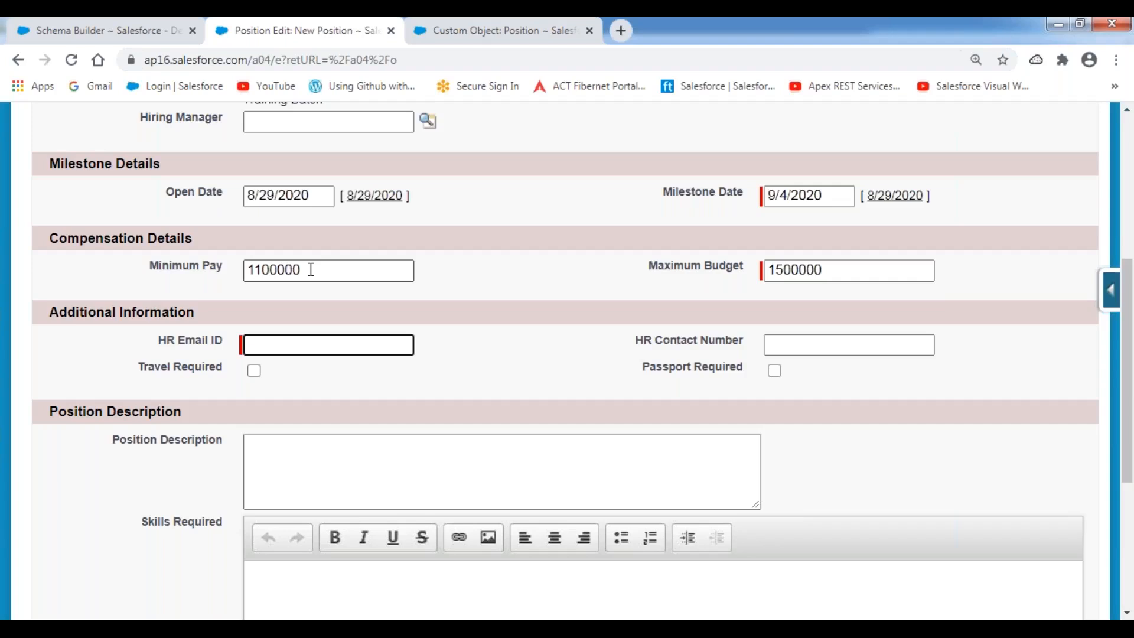
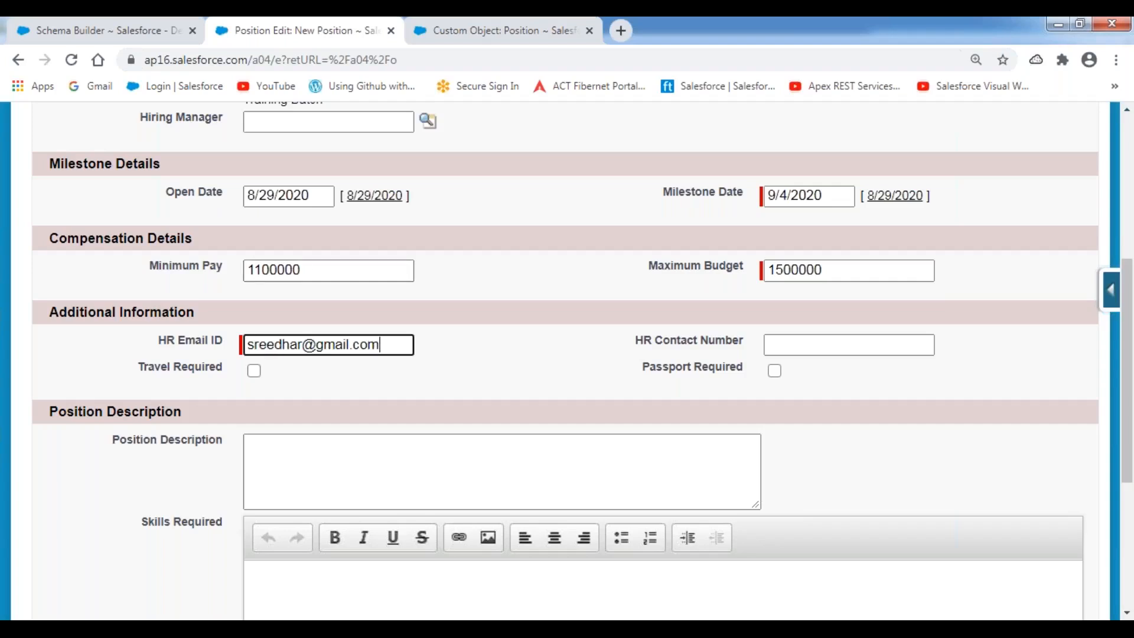
key(Tab)
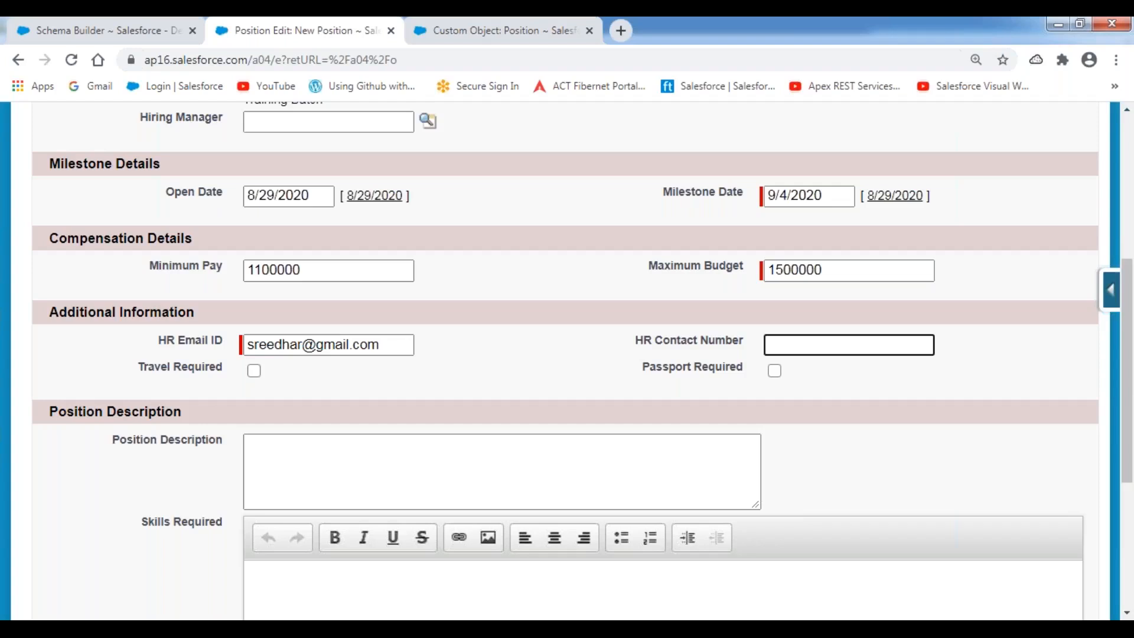
key(Tab)
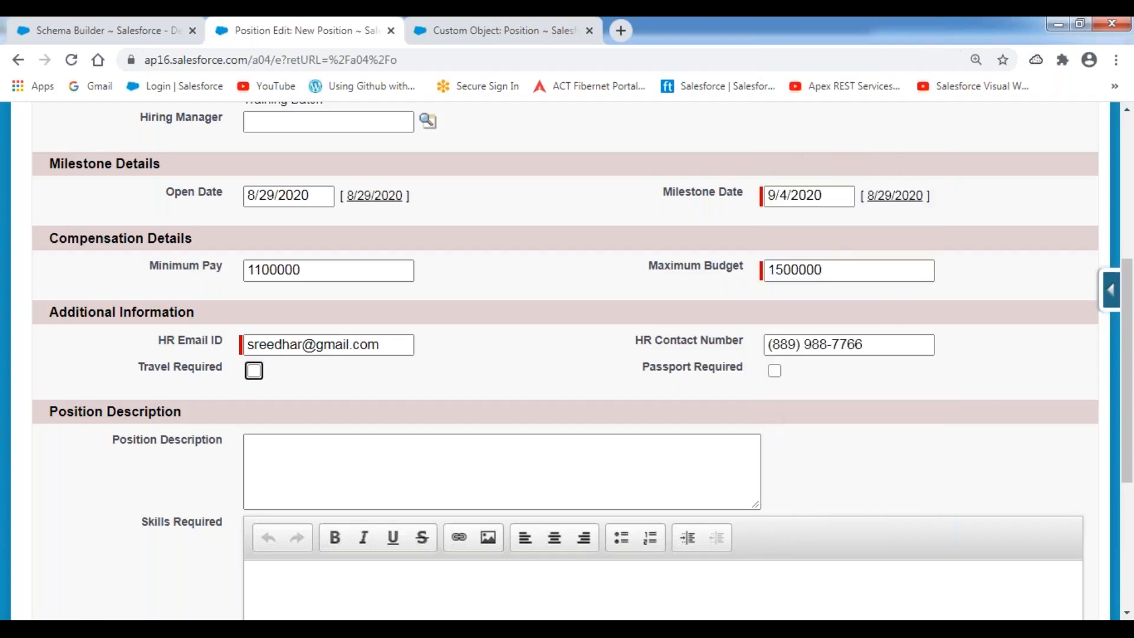
scroll(573, 329, down, 3)
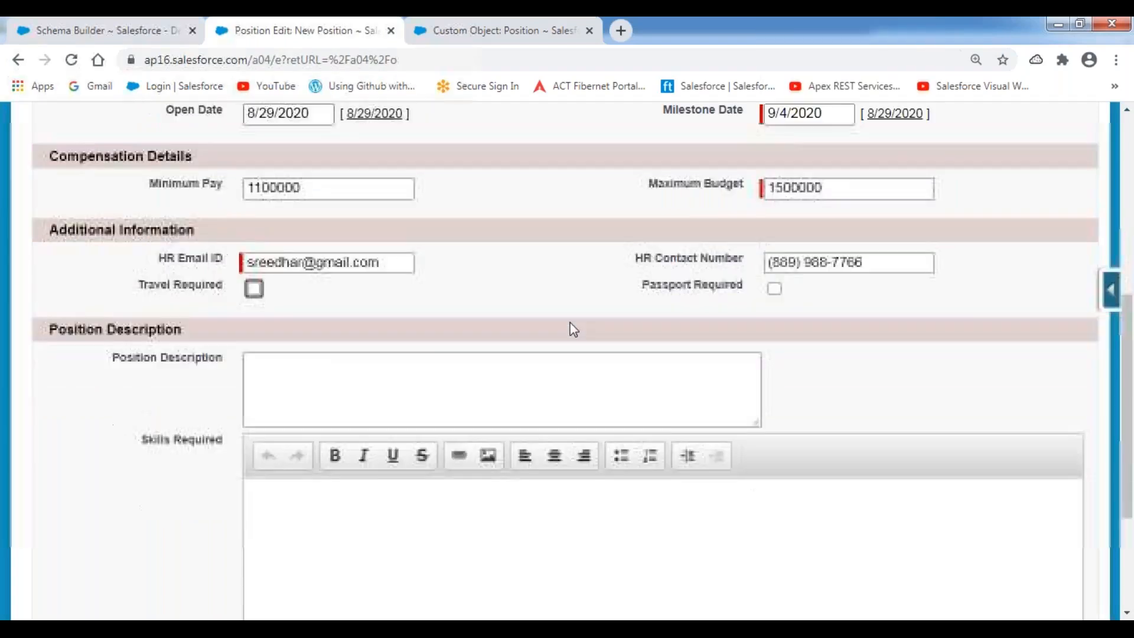
click(303, 291)
text(Require)
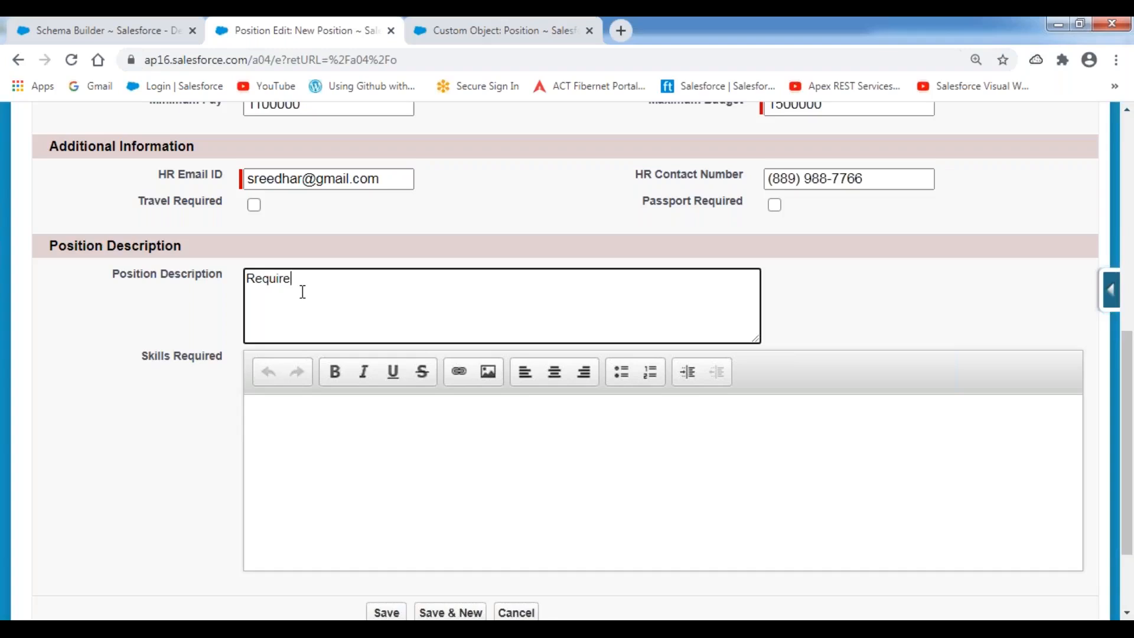
text(d 5+ years of Experience in S)
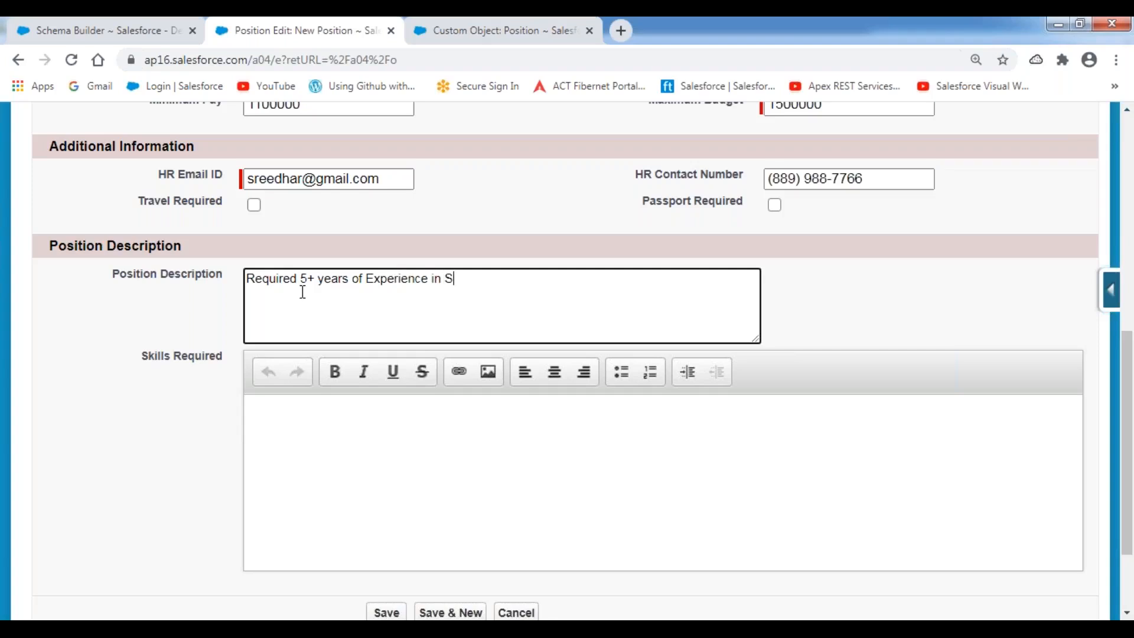
text(alesfroce)
key(BackSpace)
key(BackSpace)
text(orce Condi)
key(BackSpace)
key(BackSpace)
text(figuration)
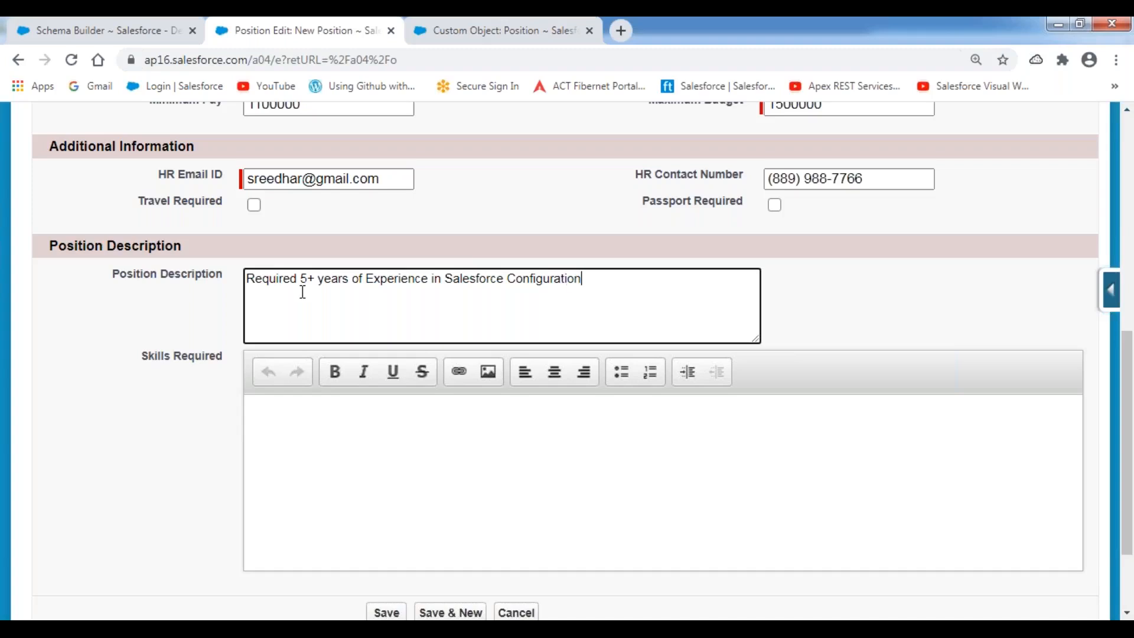
text( and Customization.)
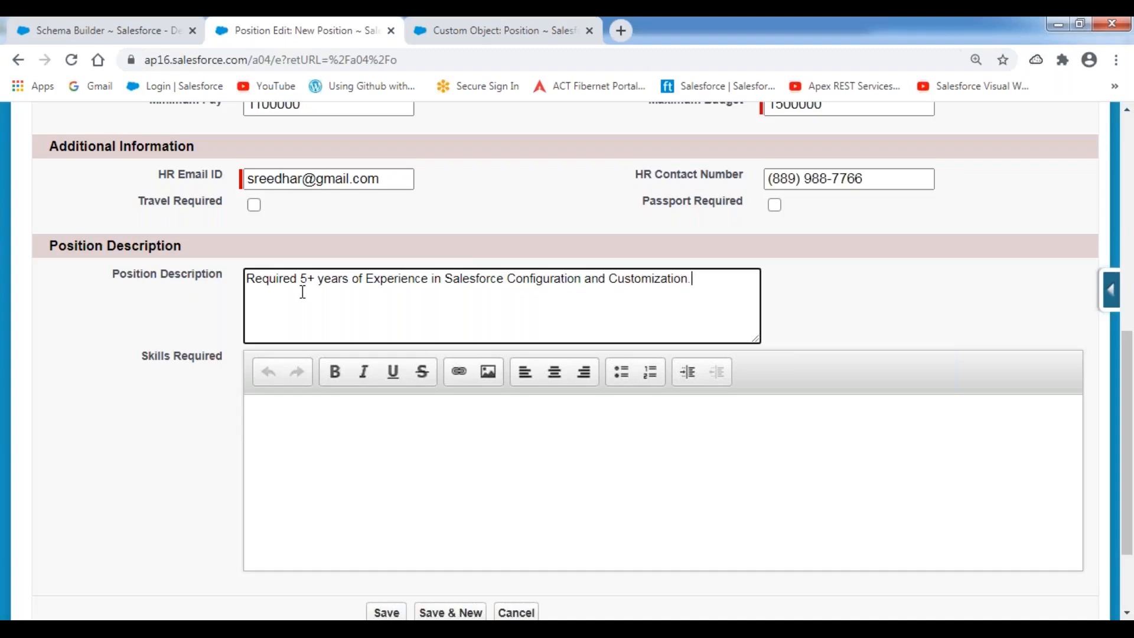
key(ctrl+a)
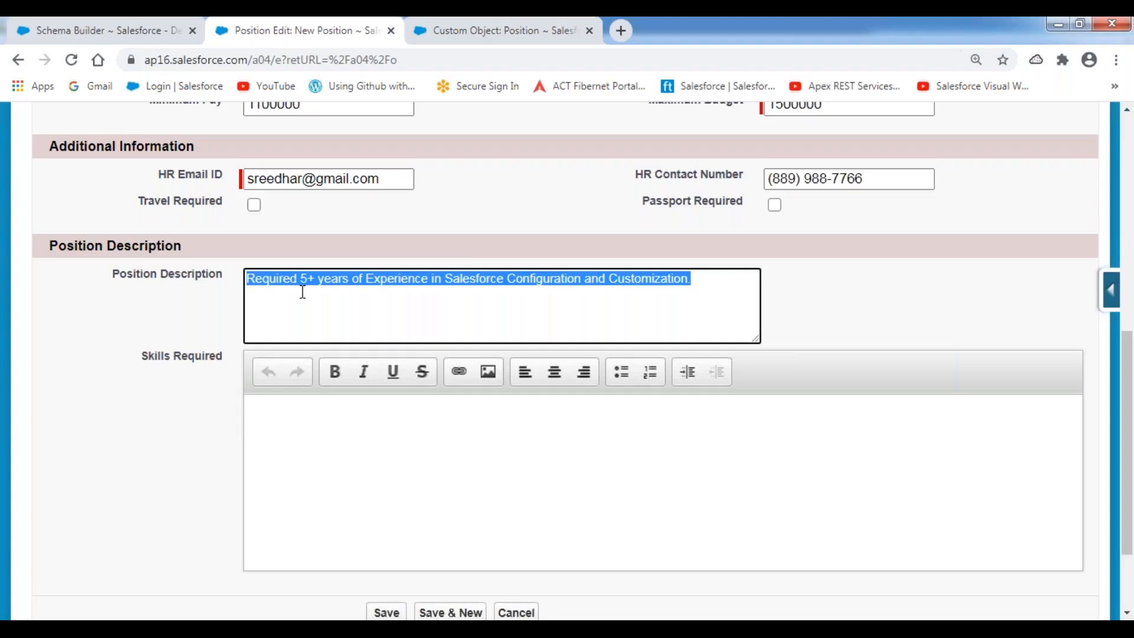
key(ctrl+c)
key(Tab)
key(ctrl+v)
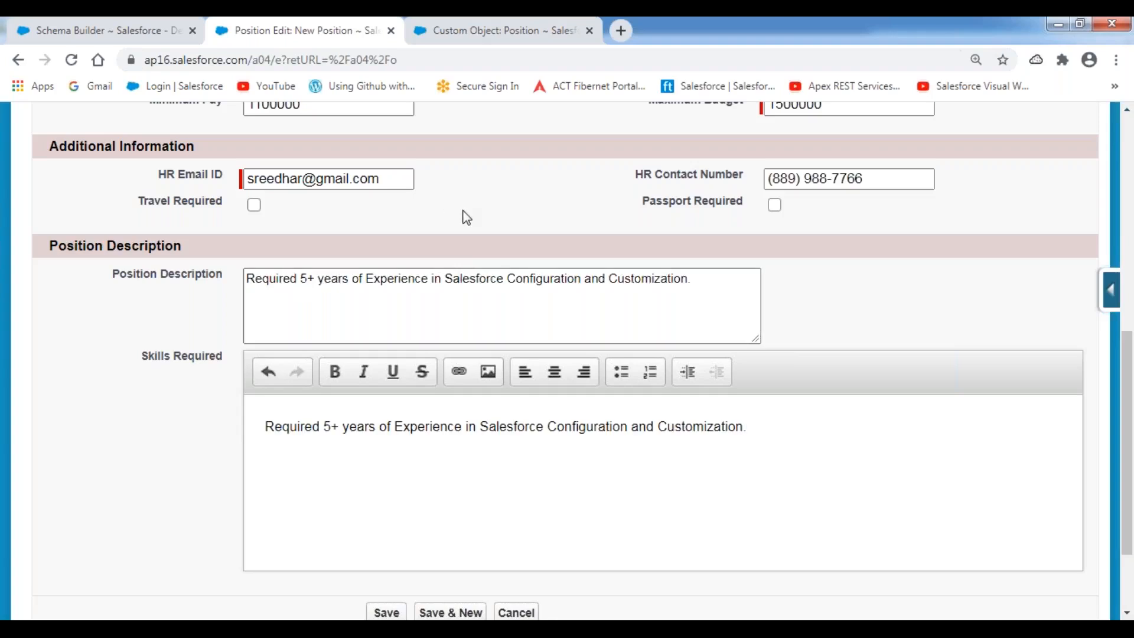
scroll(466, 218, up, 6)
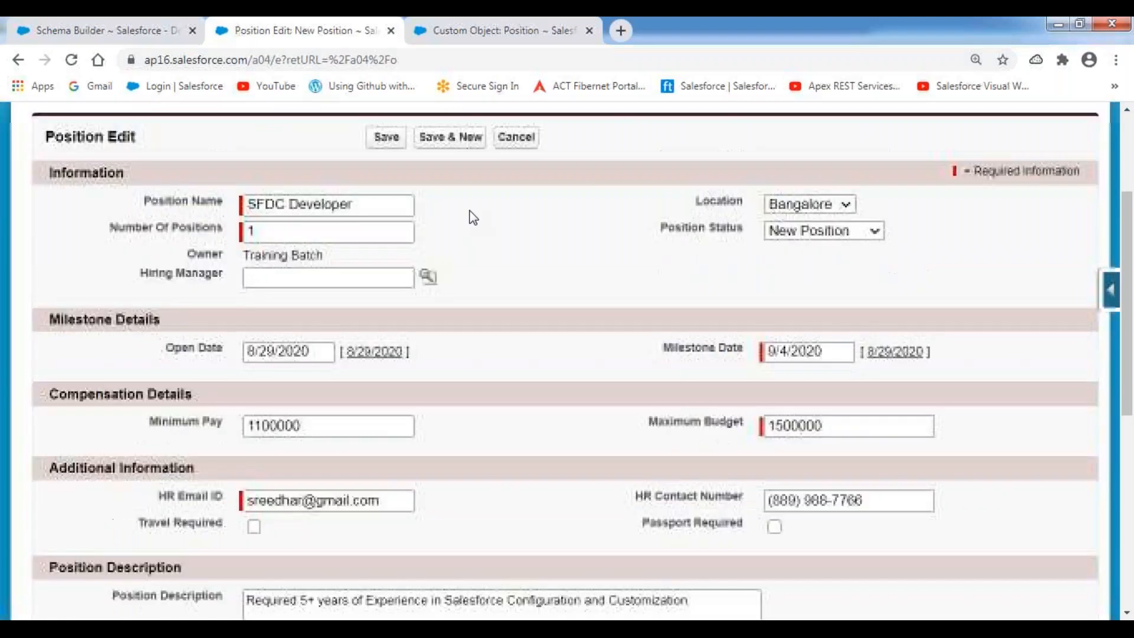
scroll(473, 218, up, 2)
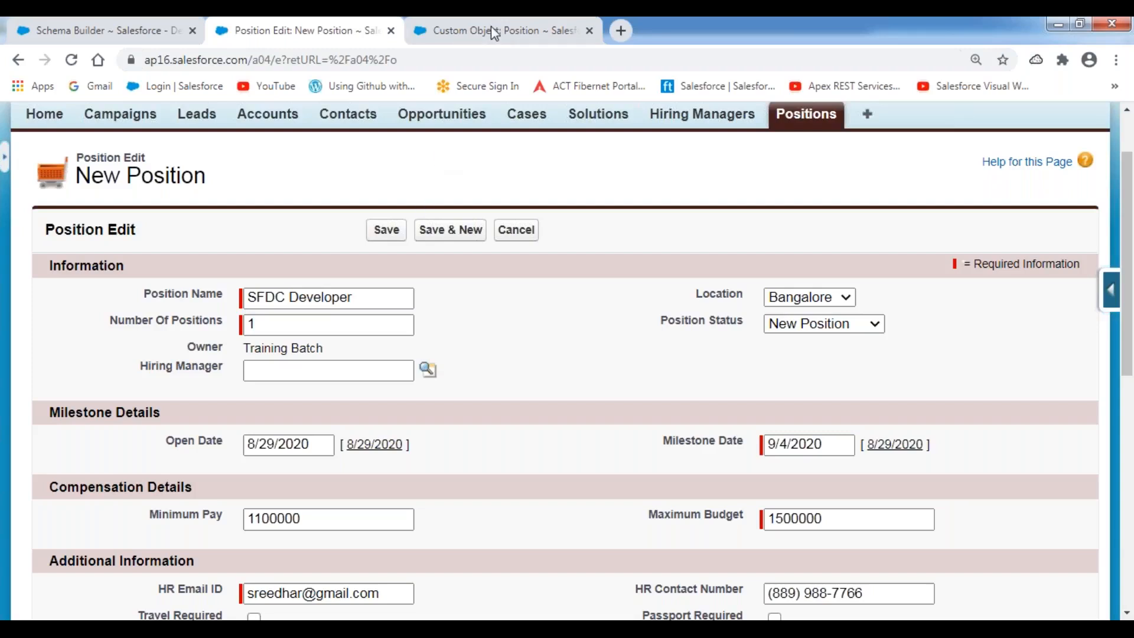
mouse_move(144, 385)
mouse_down()
mouse_move(454, 394)
mouse_move(420, 348)
mouse_move(163, 349)
mouse_move(133, 373)
mouse_move(180, 390)
mouse_up()
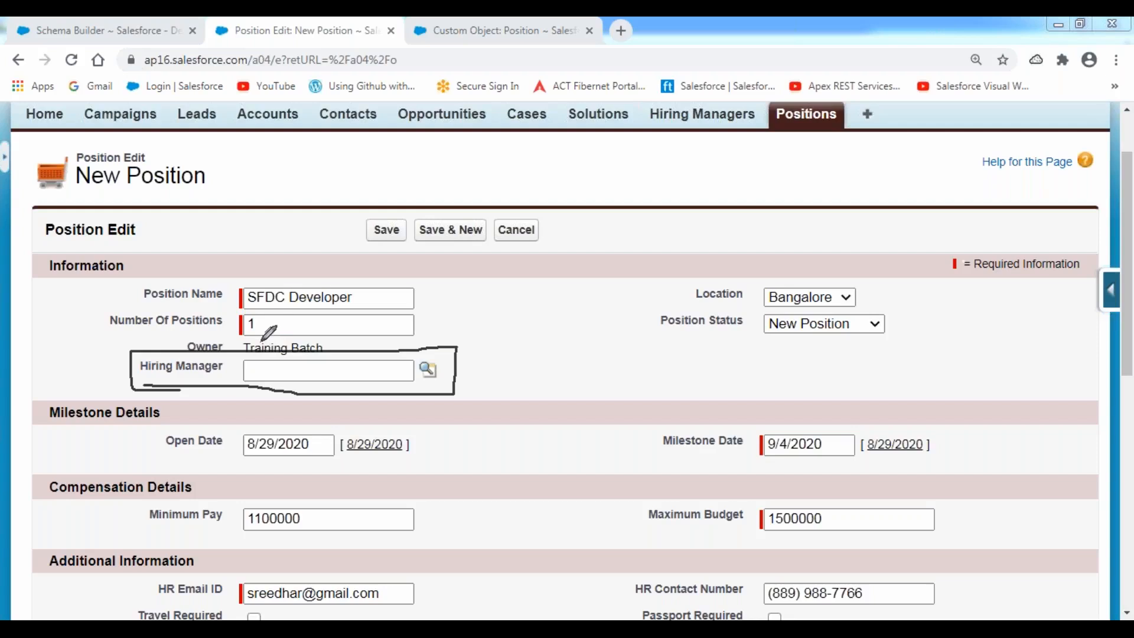
drag(242, 289, 243, 307)
drag(253, 354, 258, 370)
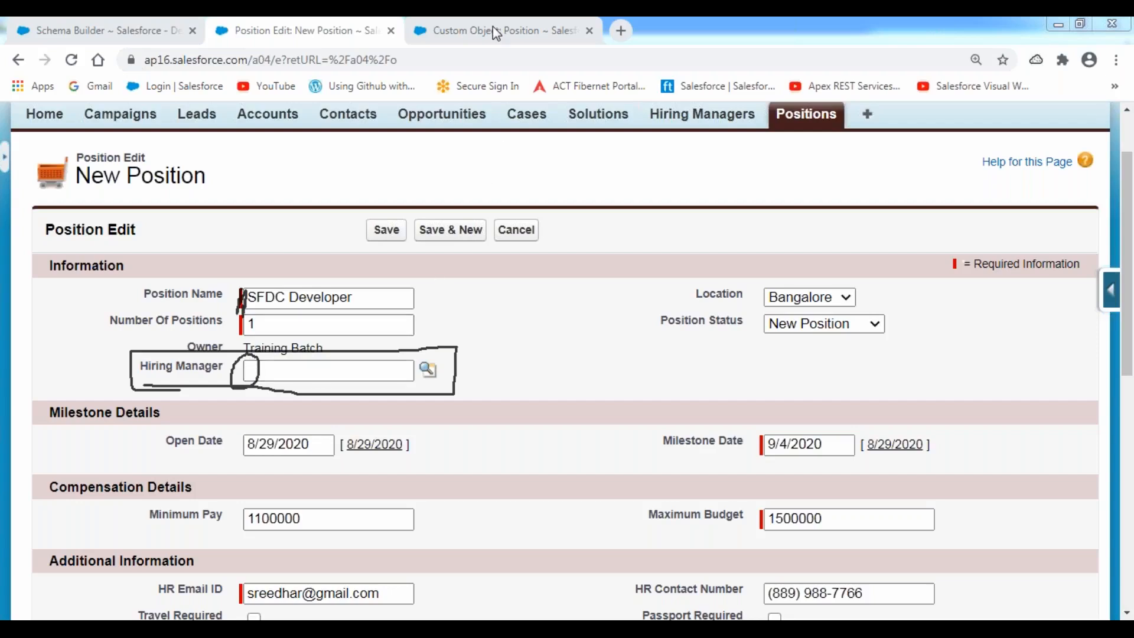
key(Escape)
click(467, 312)
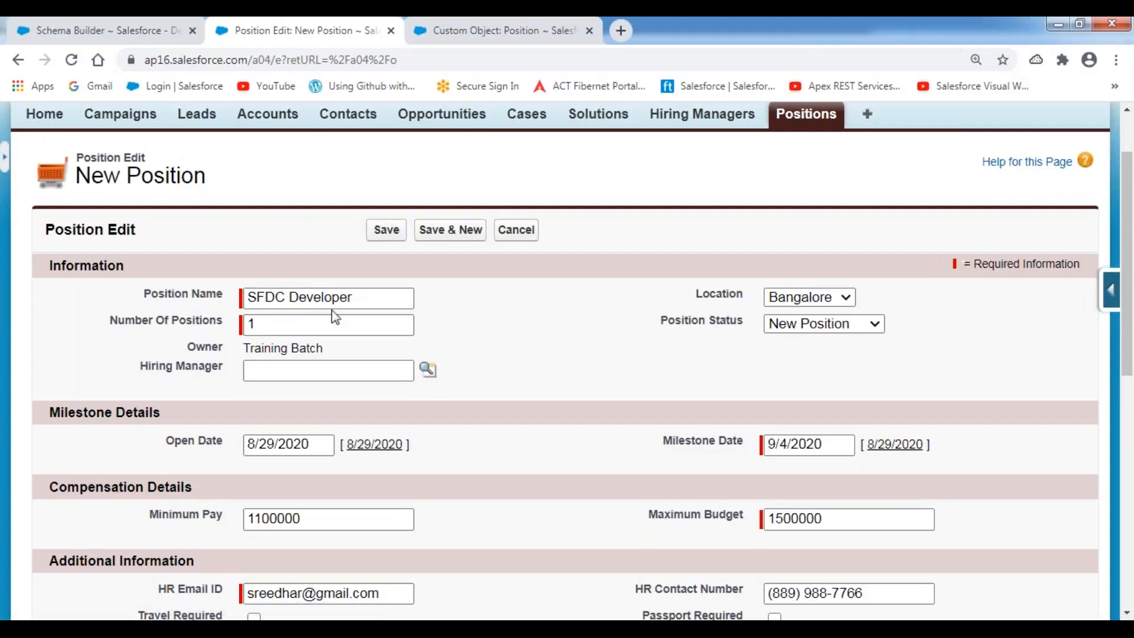
Fill the Hiring Manager field with a recently viewed hiring manager from the Lookup popup.
click(430, 378)
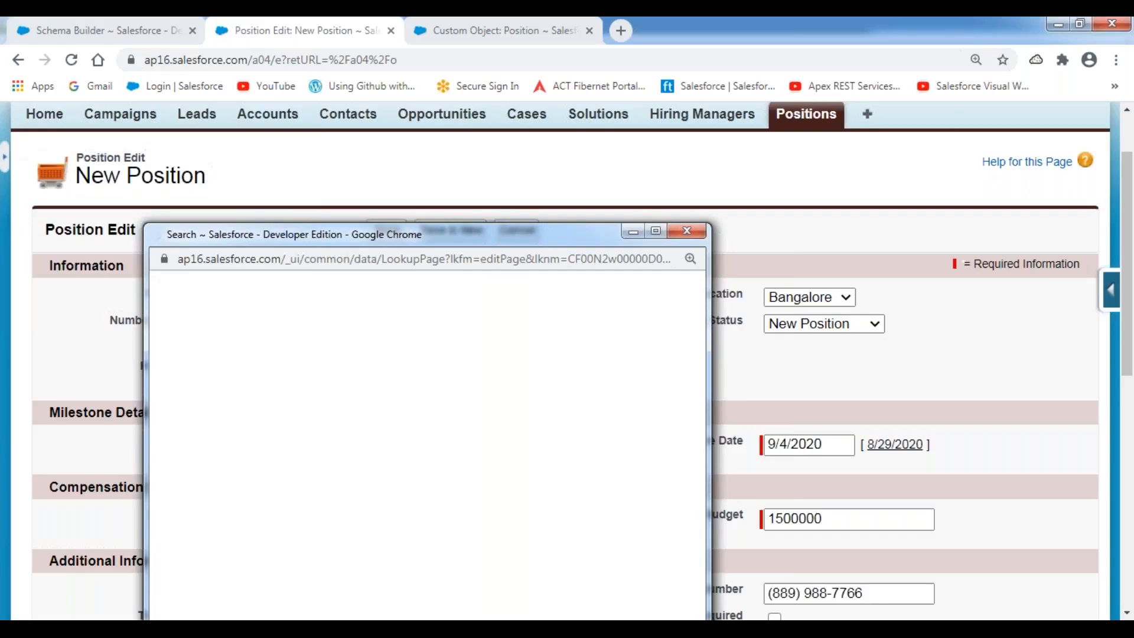
drag(454, 233, 552, 115)
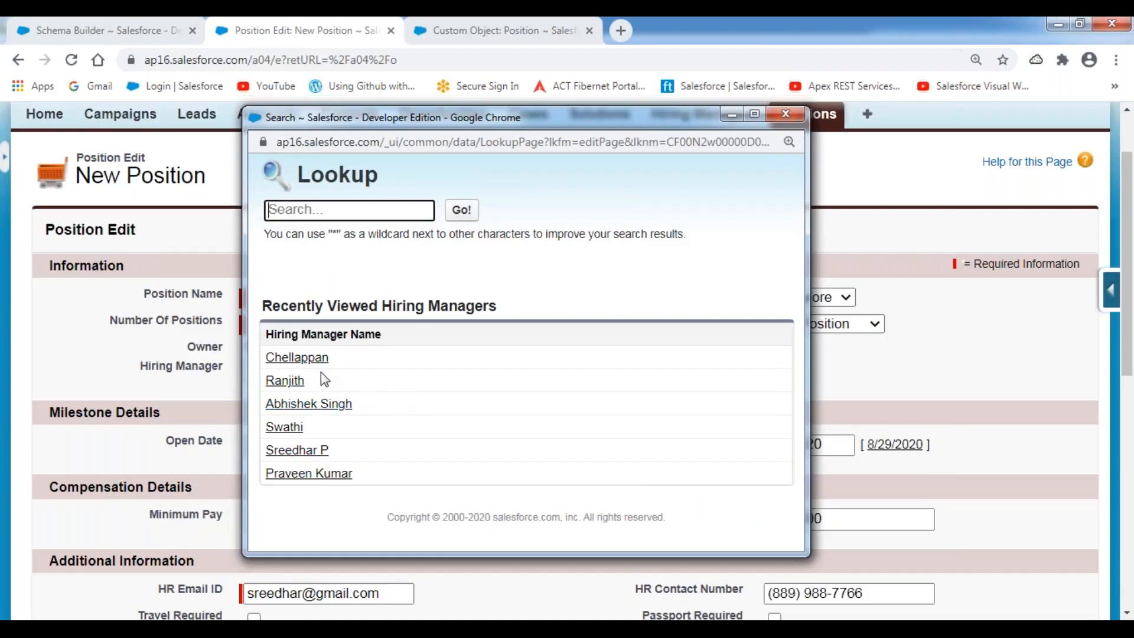
click(299, 450)
click(491, 407)
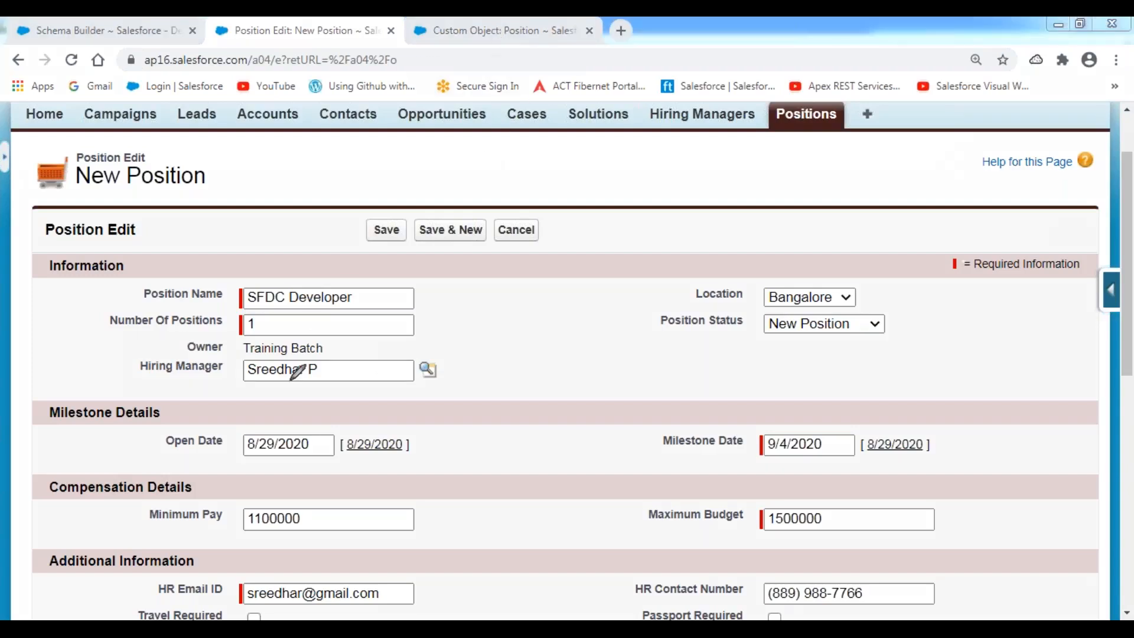
mouse_move(236, 390)
mouse_down()
mouse_move(414, 388)
mouse_move(421, 348)
mouse_move(217, 346)
mouse_move(222, 387)
mouse_move(318, 379)
mouse_up()
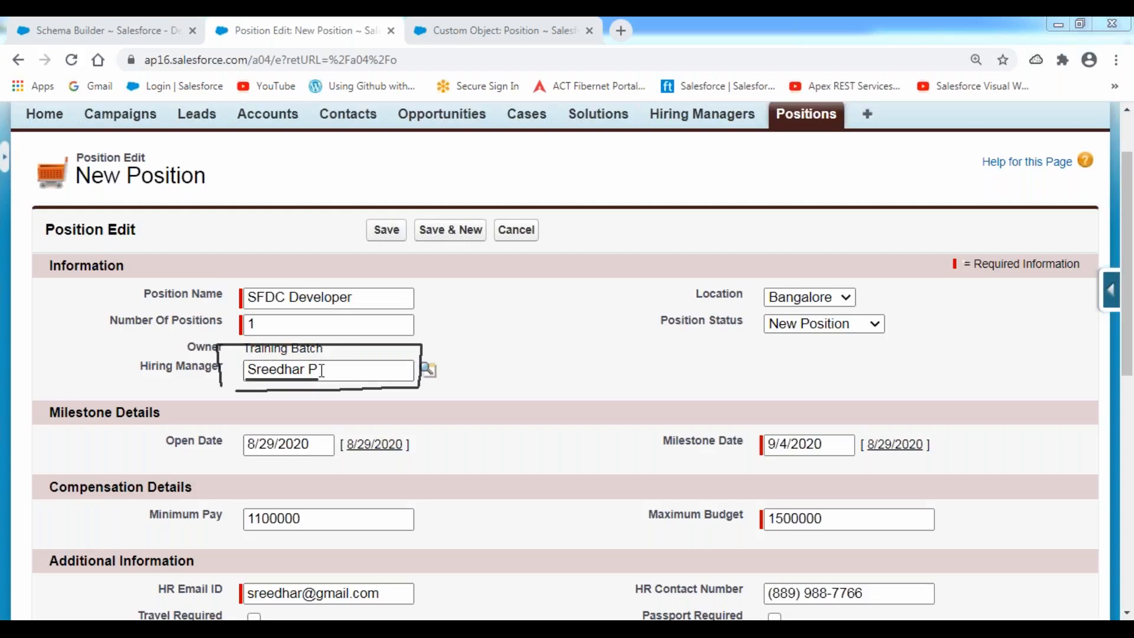
Save the SFDC Developer position and review its detail page with the linked hiring manager.
click(386, 232)
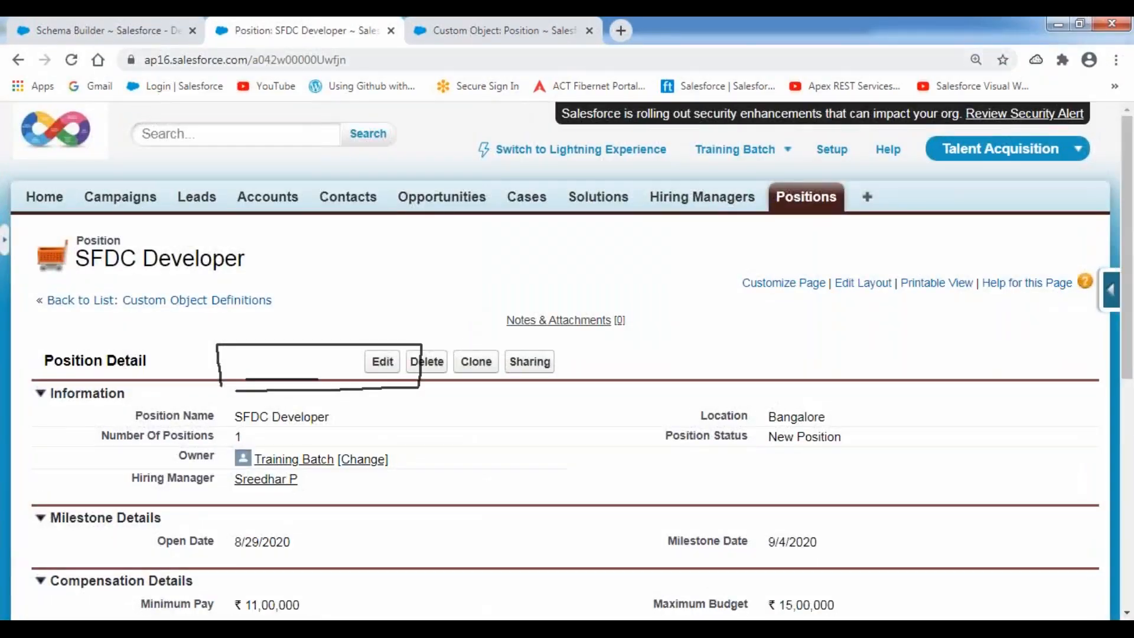
click(485, 138)
click(404, 285)
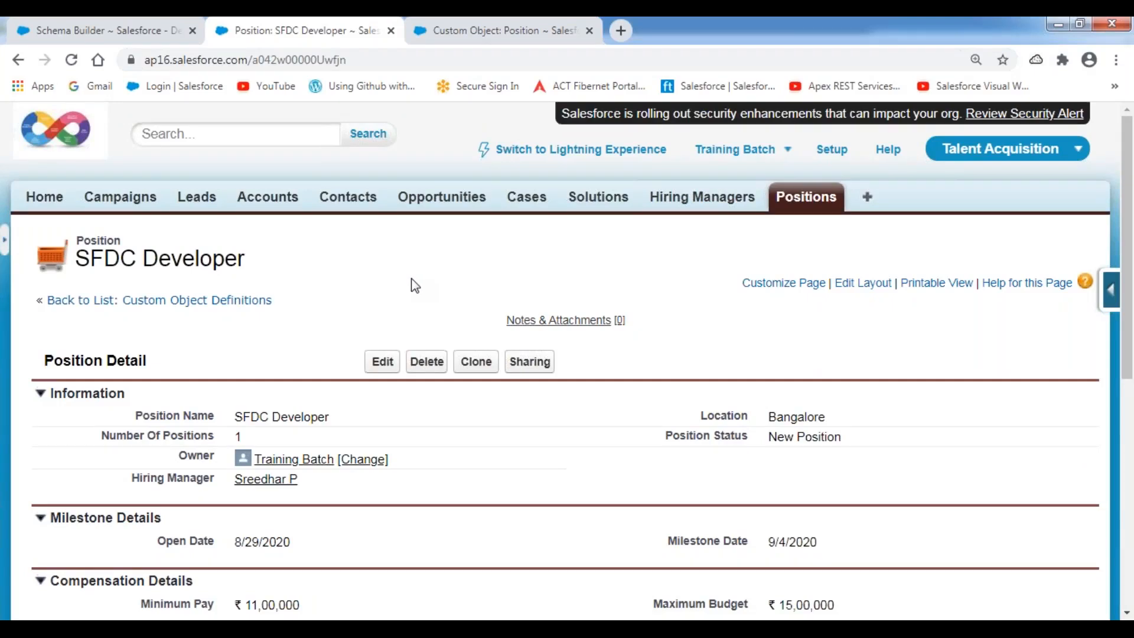
right_click(703, 205)
Open the hiring manager's record in a new tab and highlight its Positions list showing SFDC Developer.
click(726, 212)
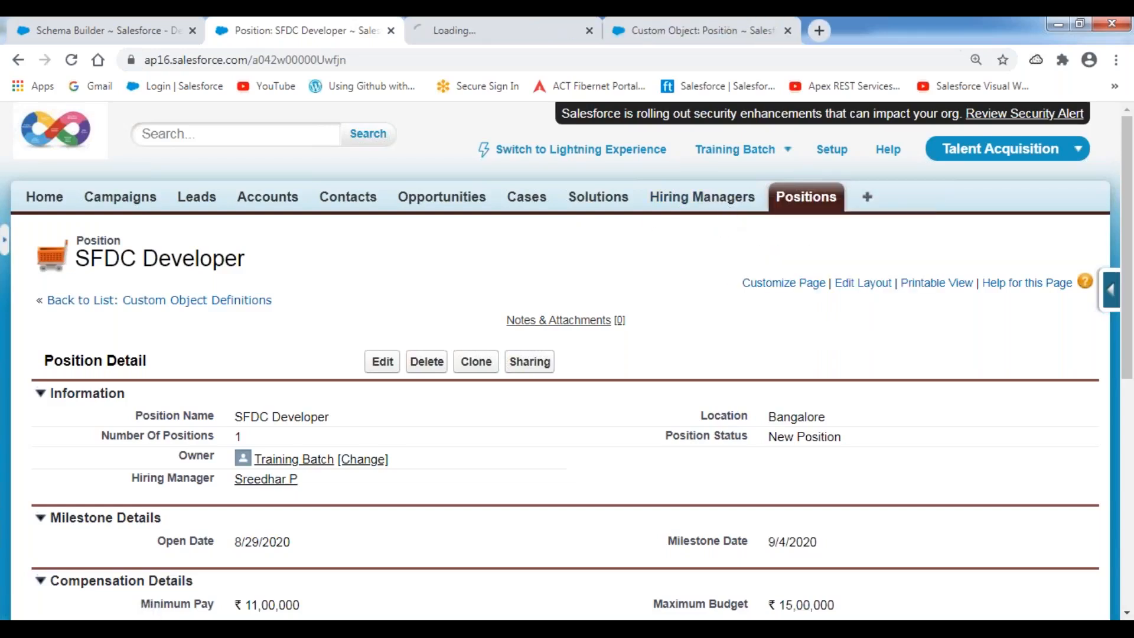
click(482, 37)
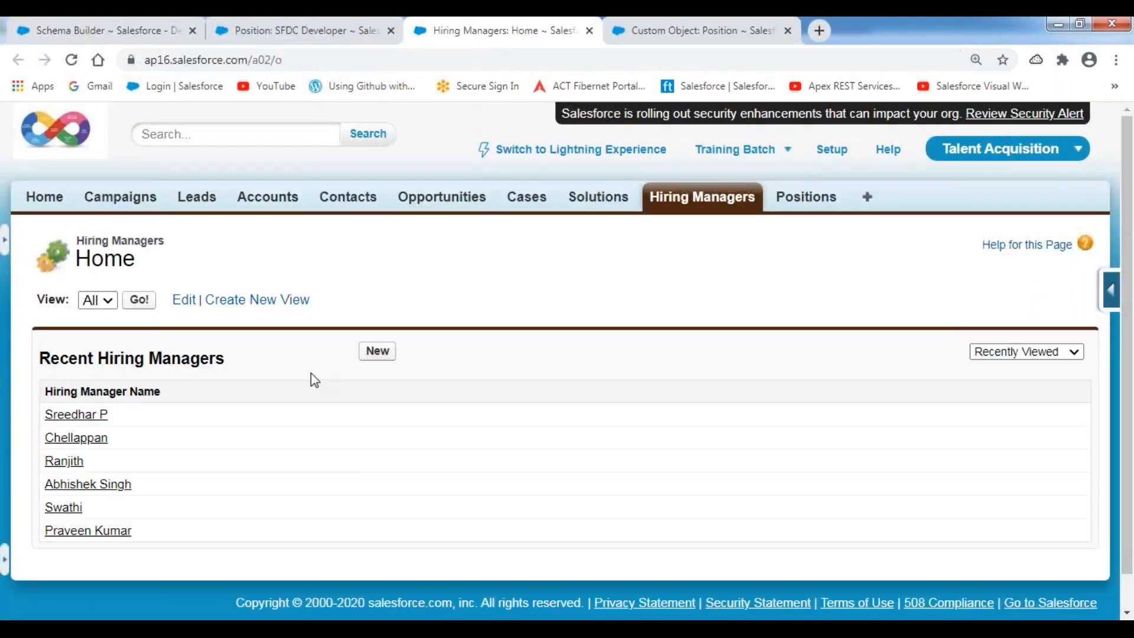
click(72, 414)
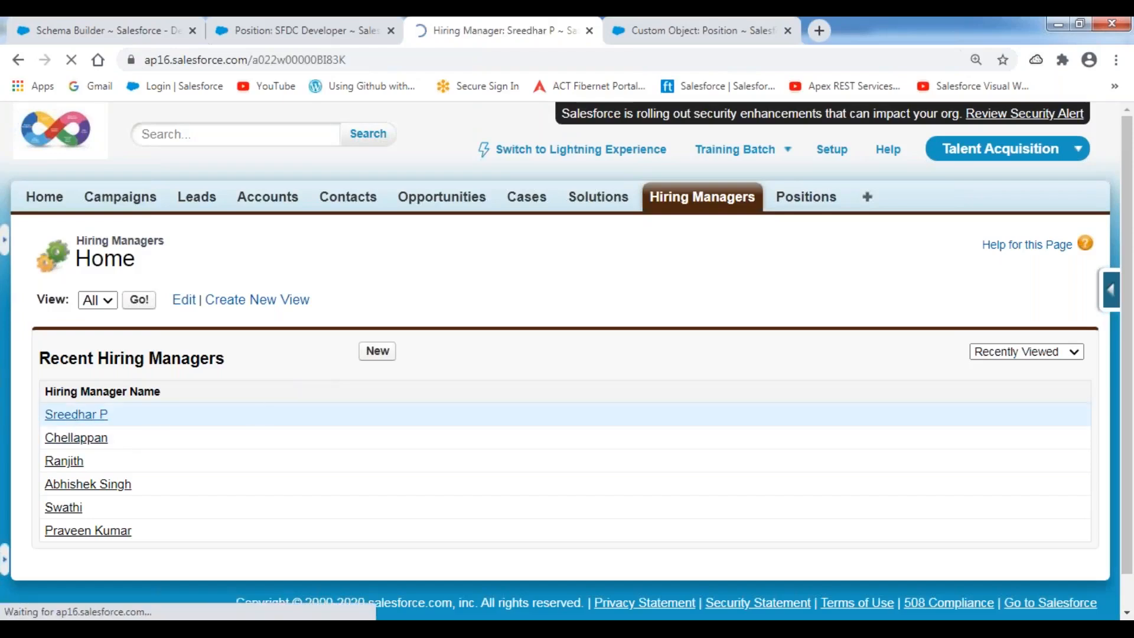
scroll(374, 387, down, 3)
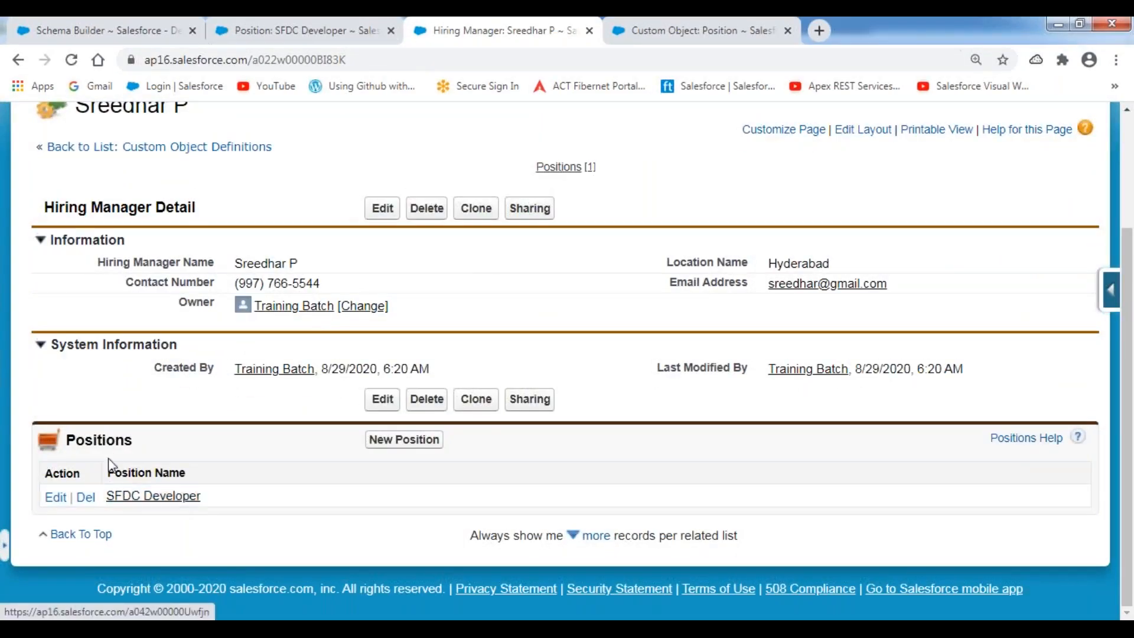
double_click(100, 440)
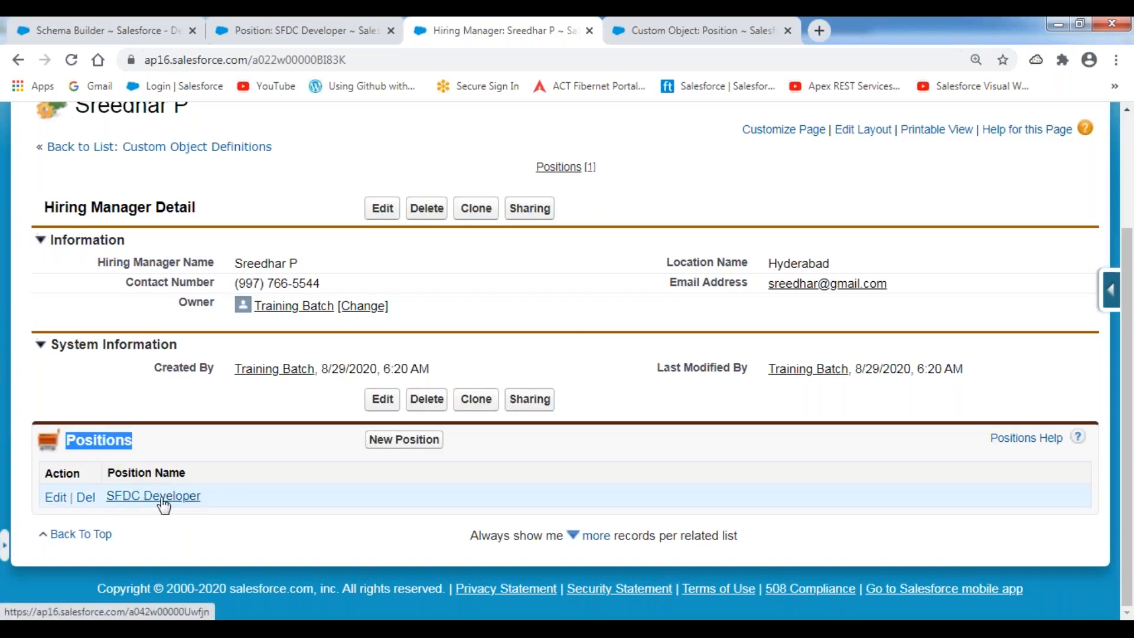
scroll(131, 259, up, 3)
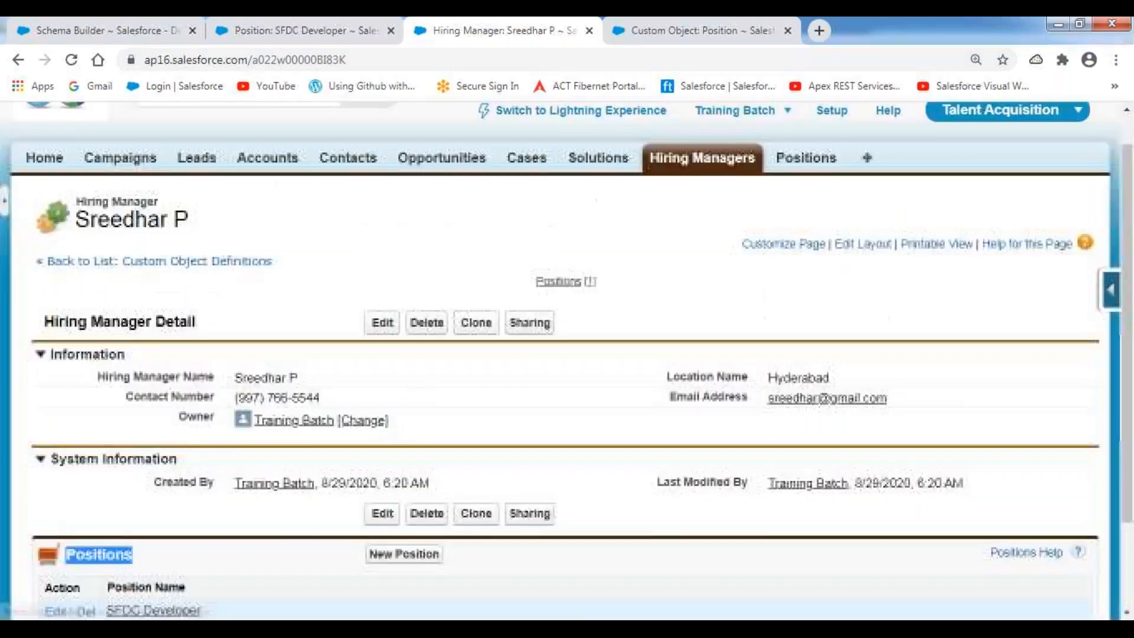
click(131, 260)
double_click(132, 259)
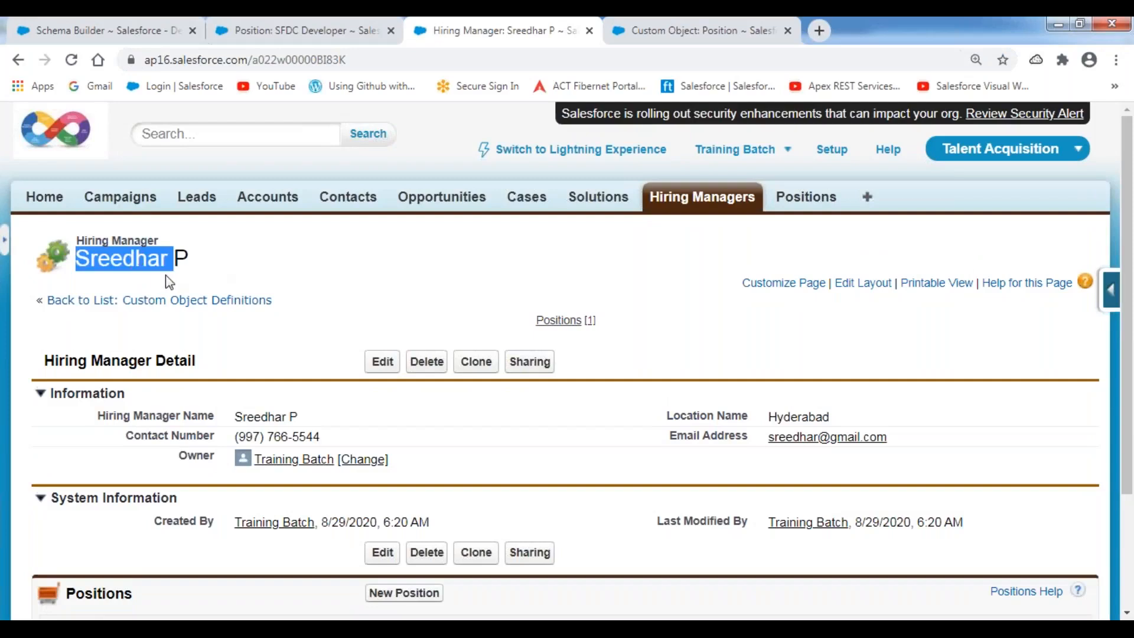
scroll(198, 441, down, 3)
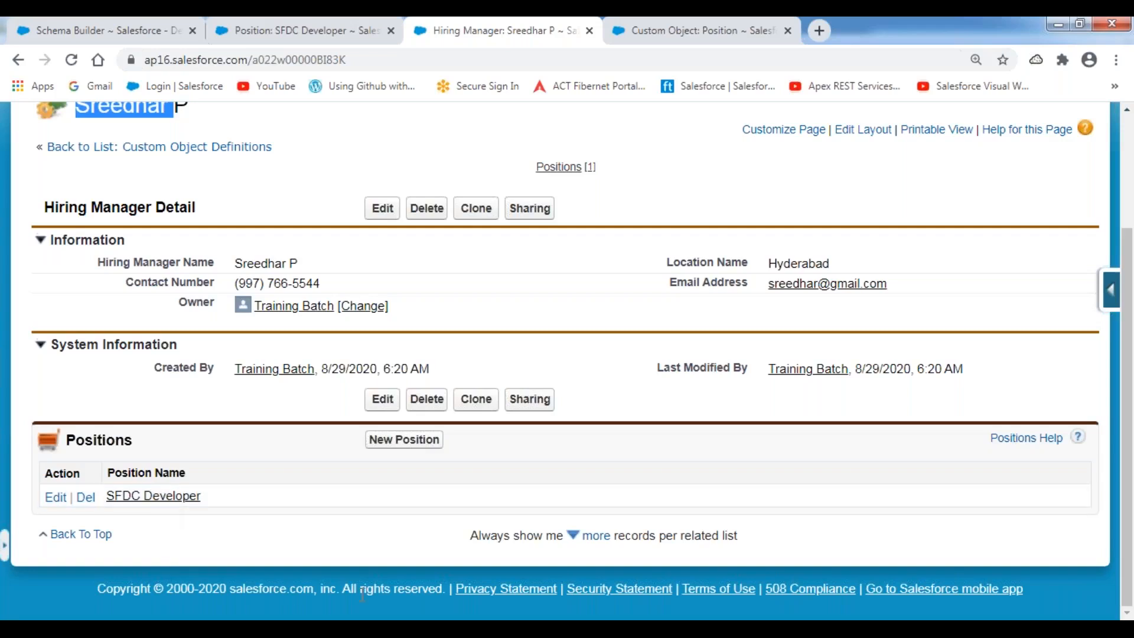
key(alt+Tab)
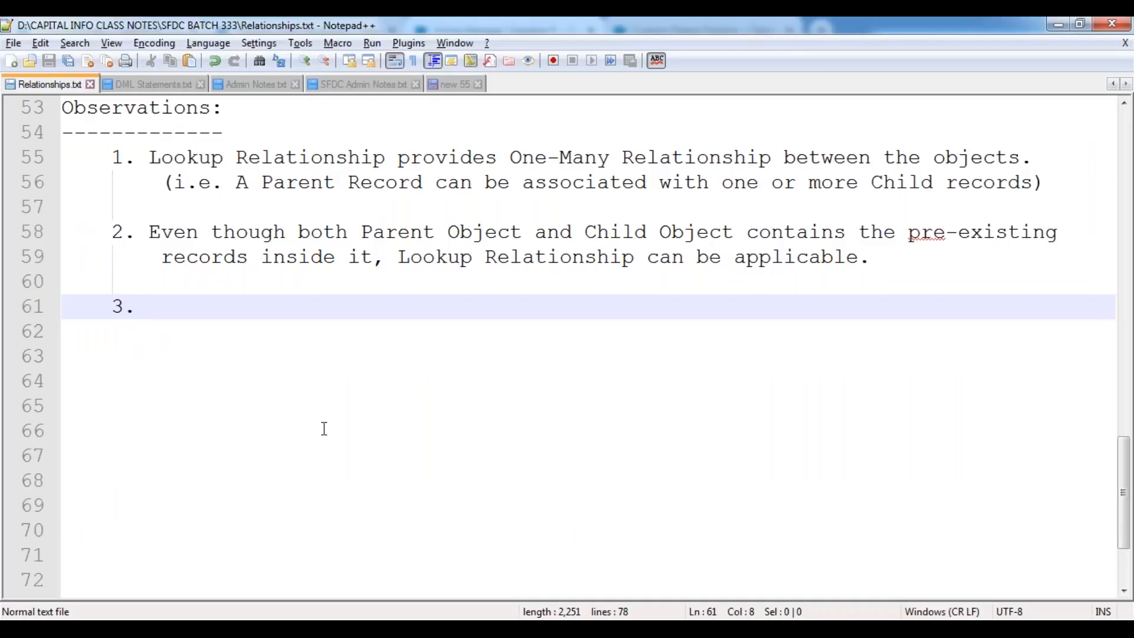
Write observation 3: 'Lookup Field is an Optional Field in the Lookup Relationship.'.
text(Lookup )
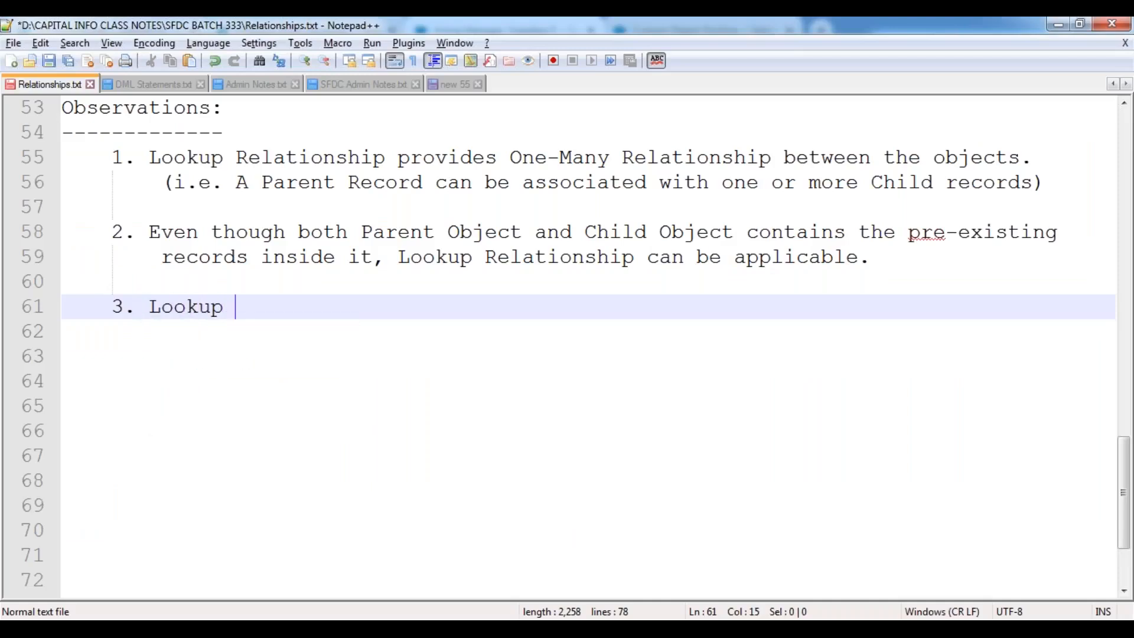
text(Field is an)
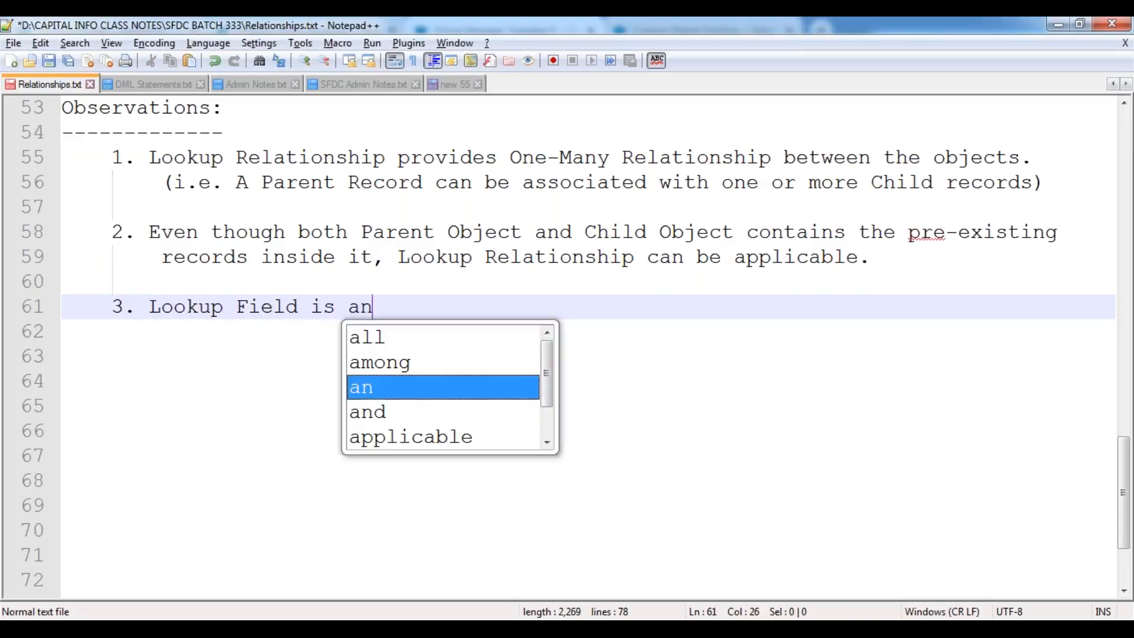
text( Options)
key(BackSpace)
text(al Feild)
key(BackSpace)
key(BackSpace)
key(BackSpace)
key(BackSpace)
text(eld)
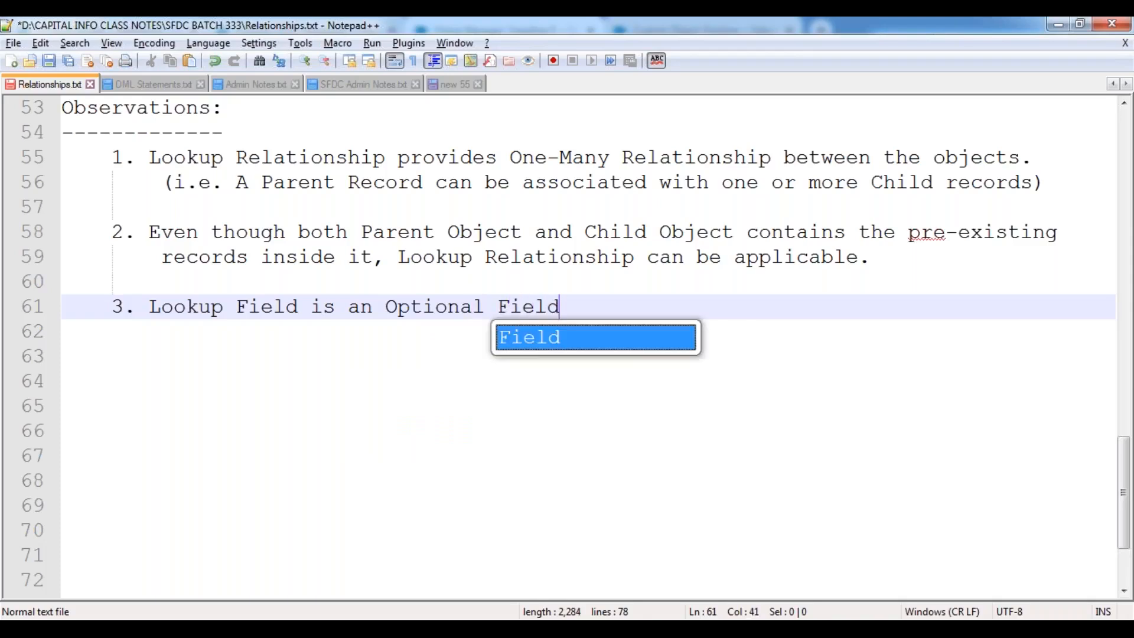
text( in the )
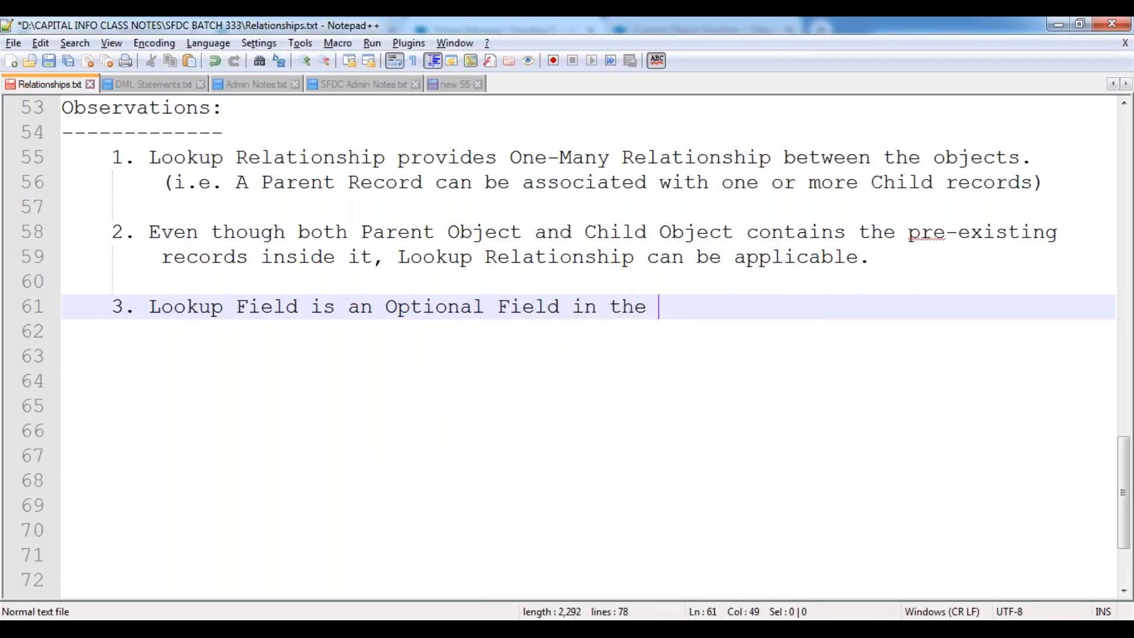
text(Lookup Rela)
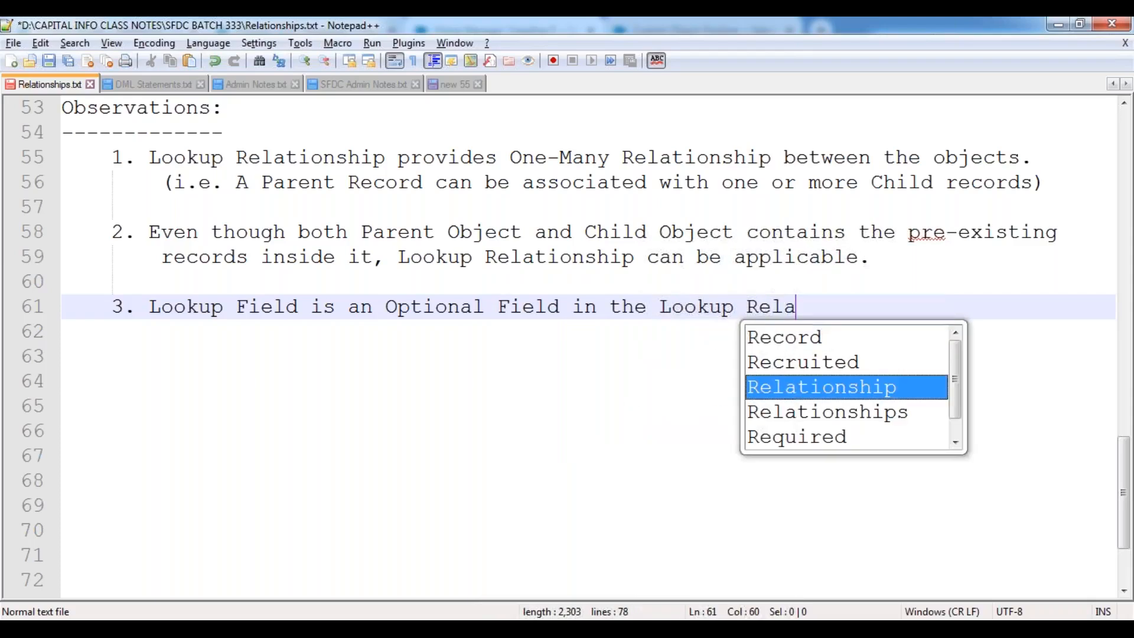
key(Return)
text(.)
Add the note: while creating the Child Record, selecting the Parent is not Mandatory, it's optional.
key(Return)
text(()
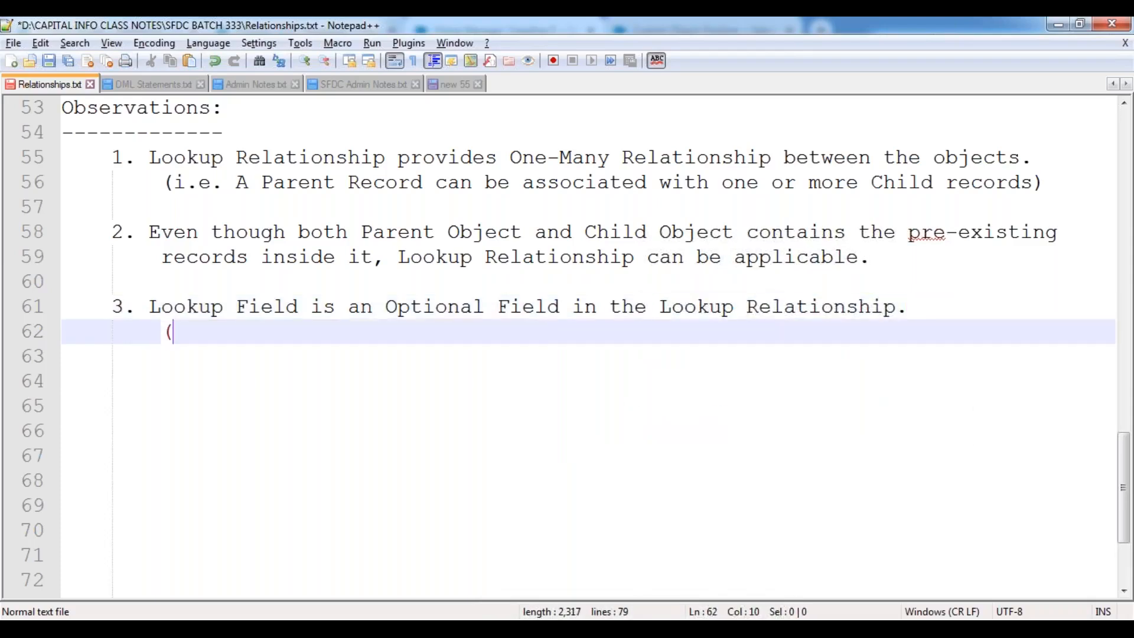
text(i.e. W)
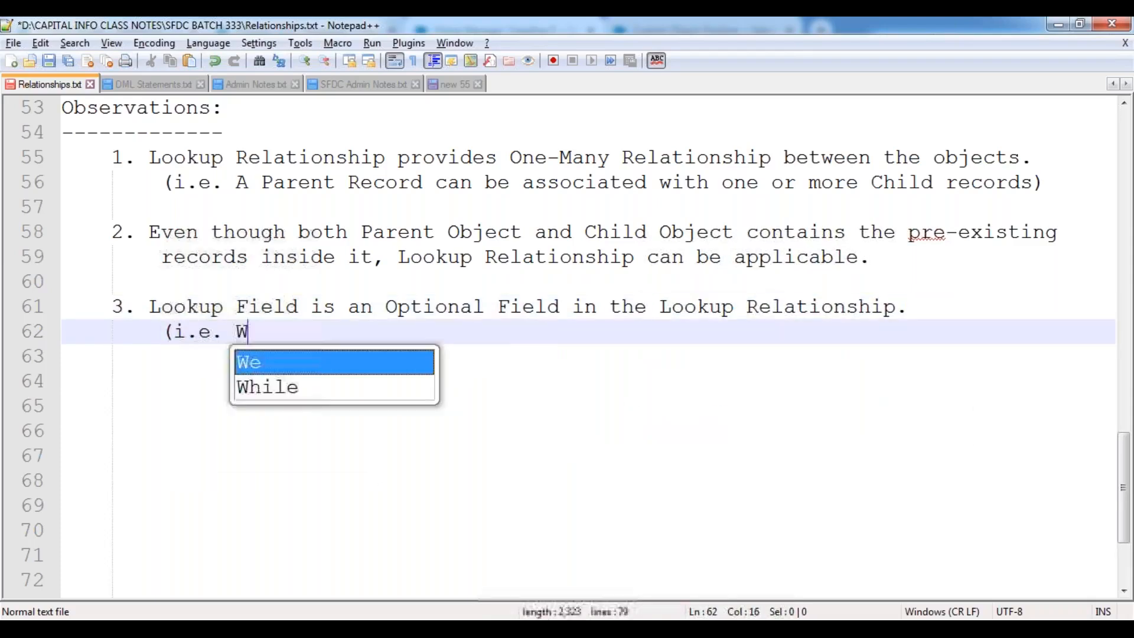
text(hile Creati)
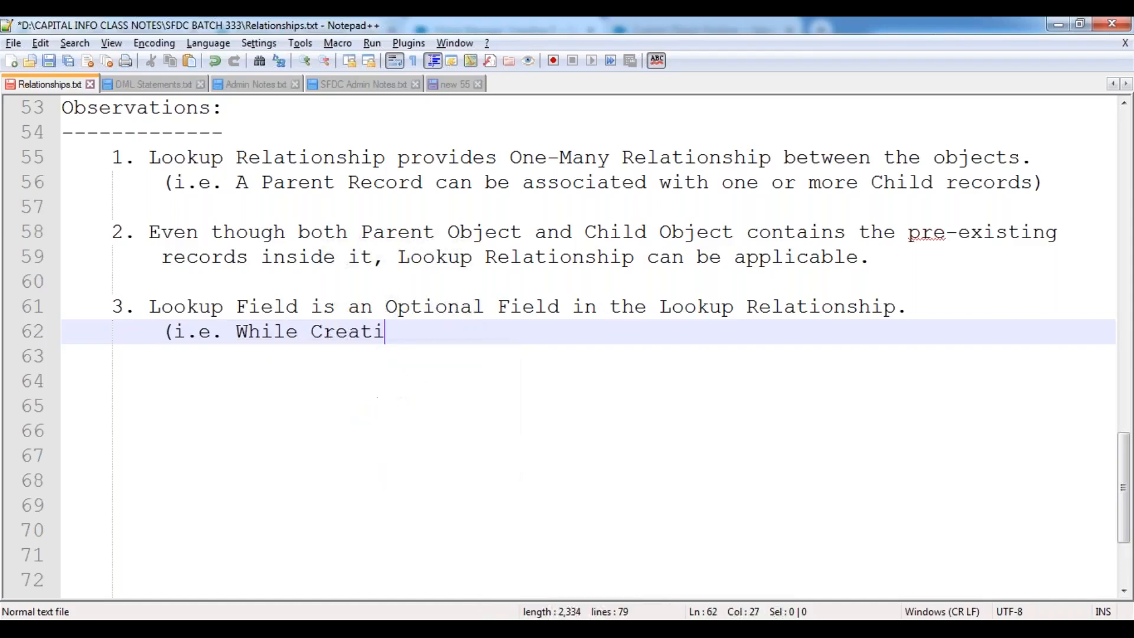
text(ng the Child )
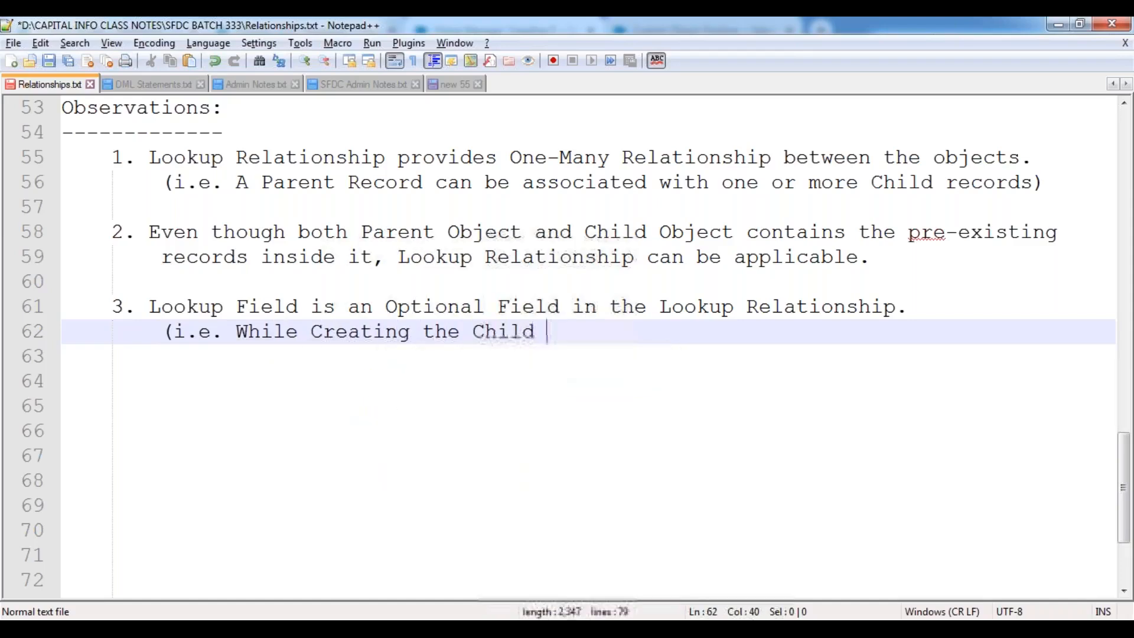
text(Record, se)
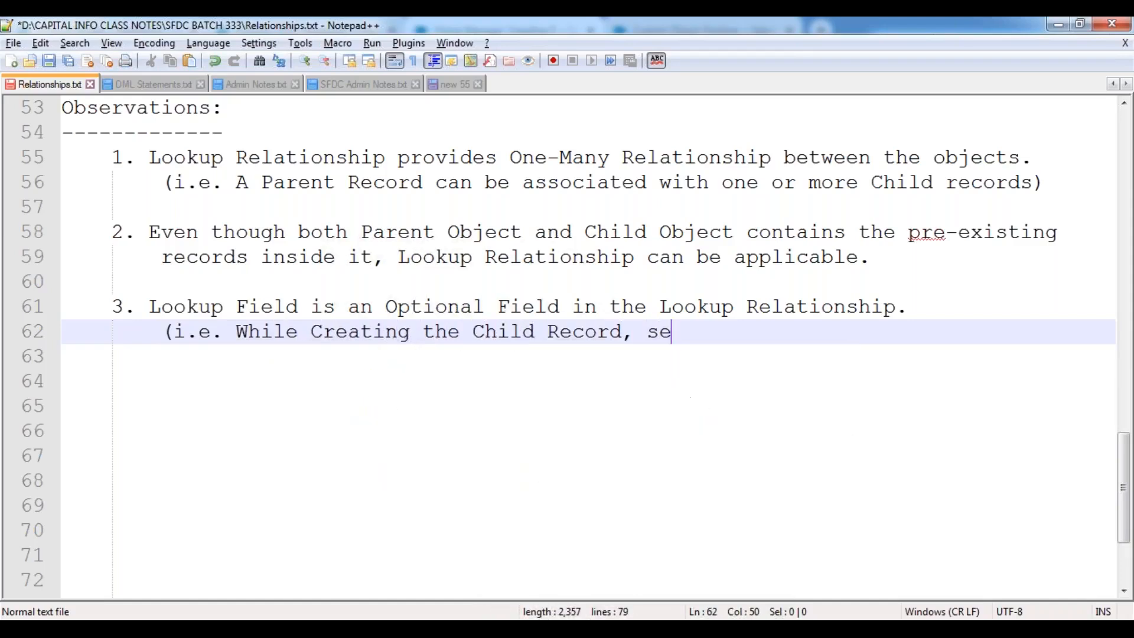
text(lecting the )
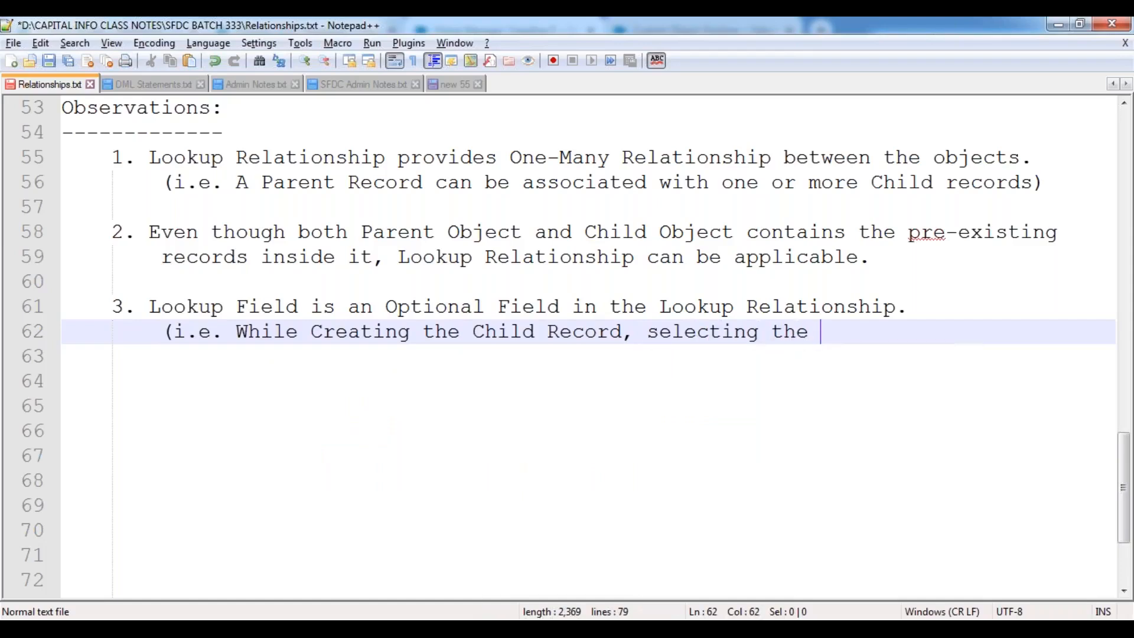
text(Parent is not Mand)
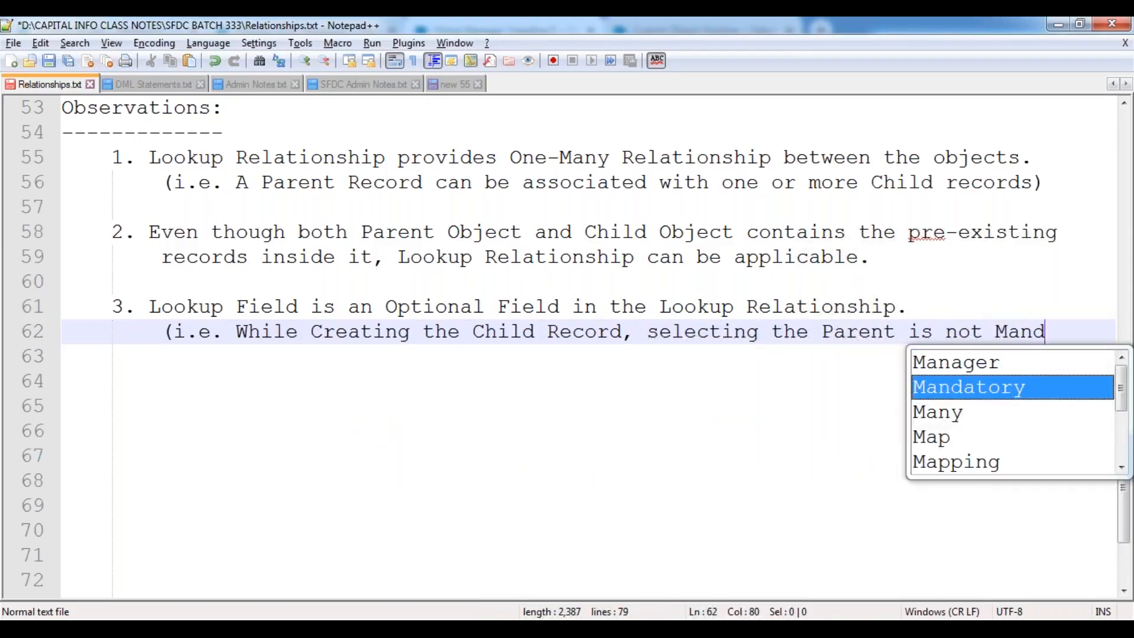
text(atory, it)
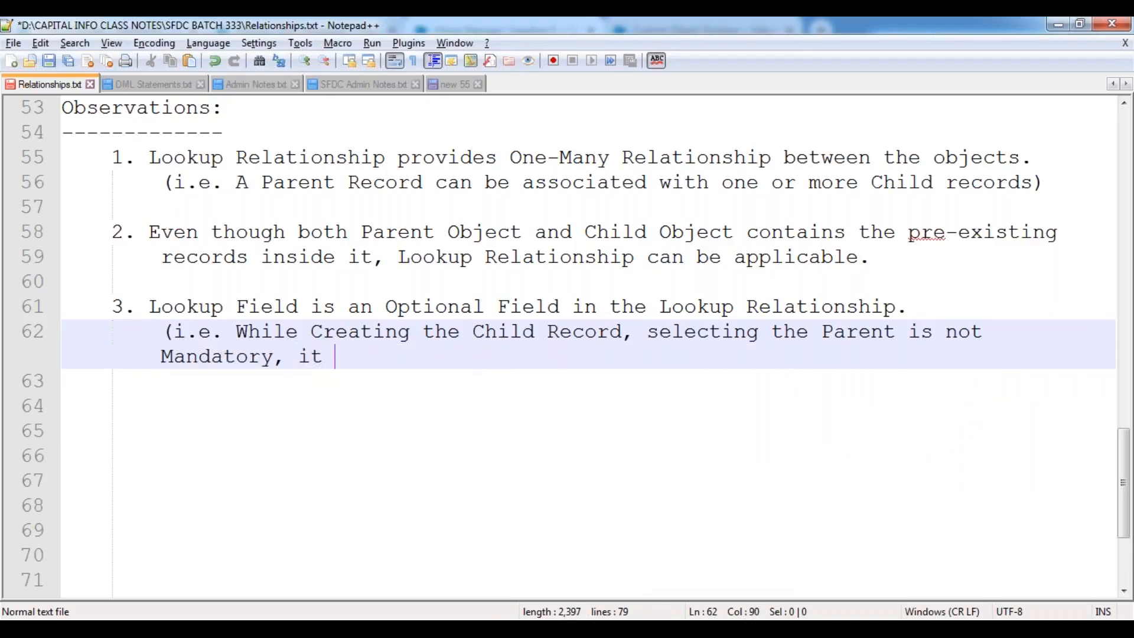
text('s an o)
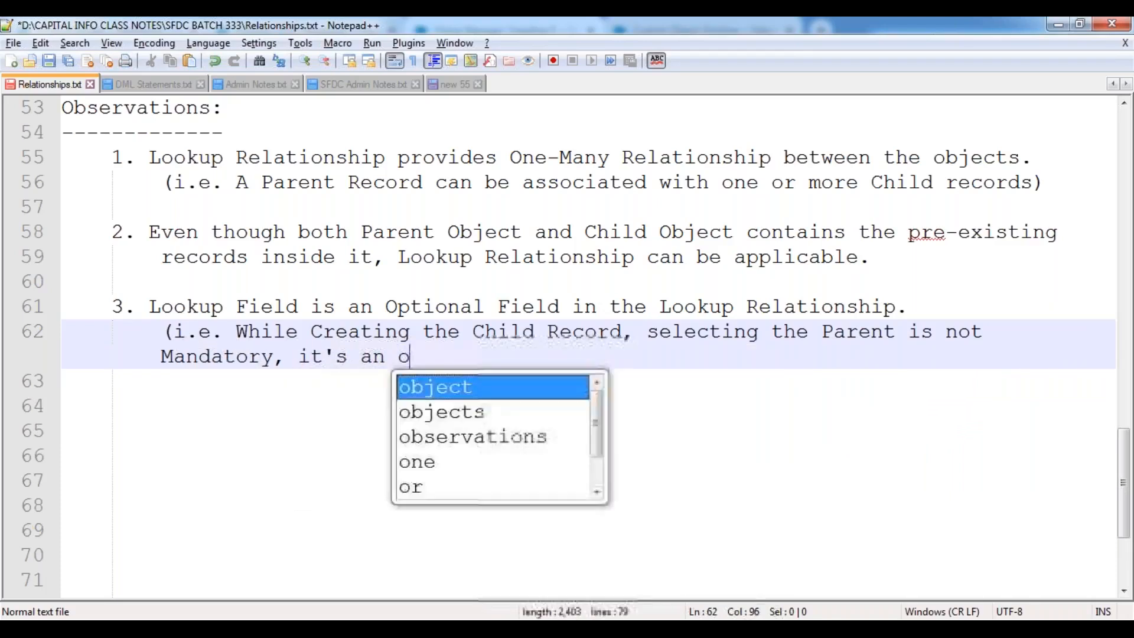
text(ptional )
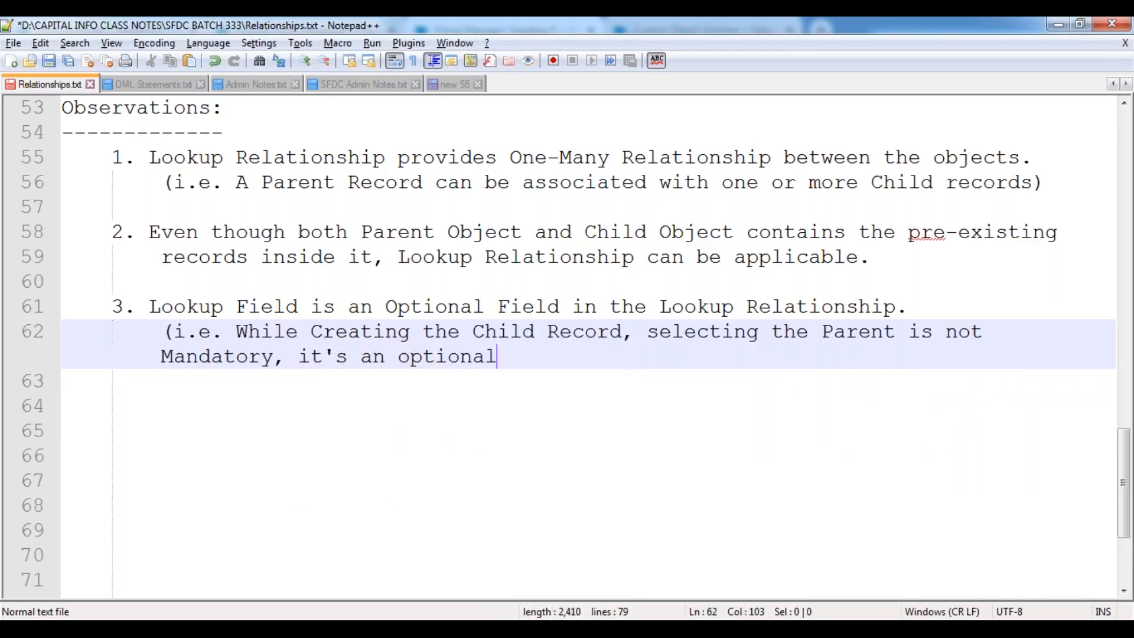
text(field.))
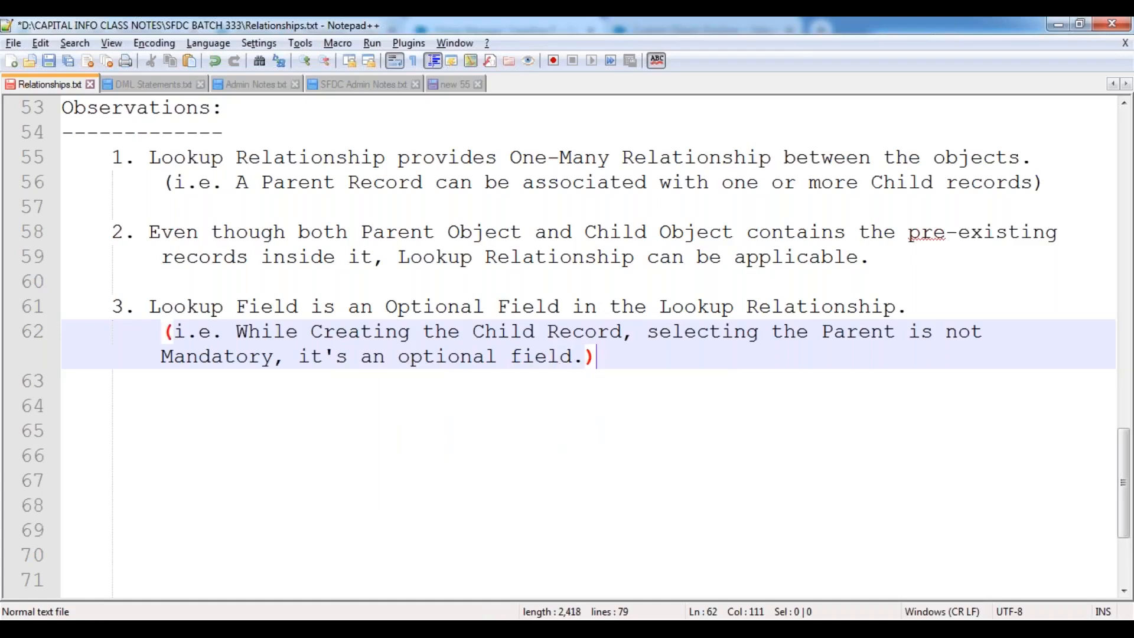
key(Return)
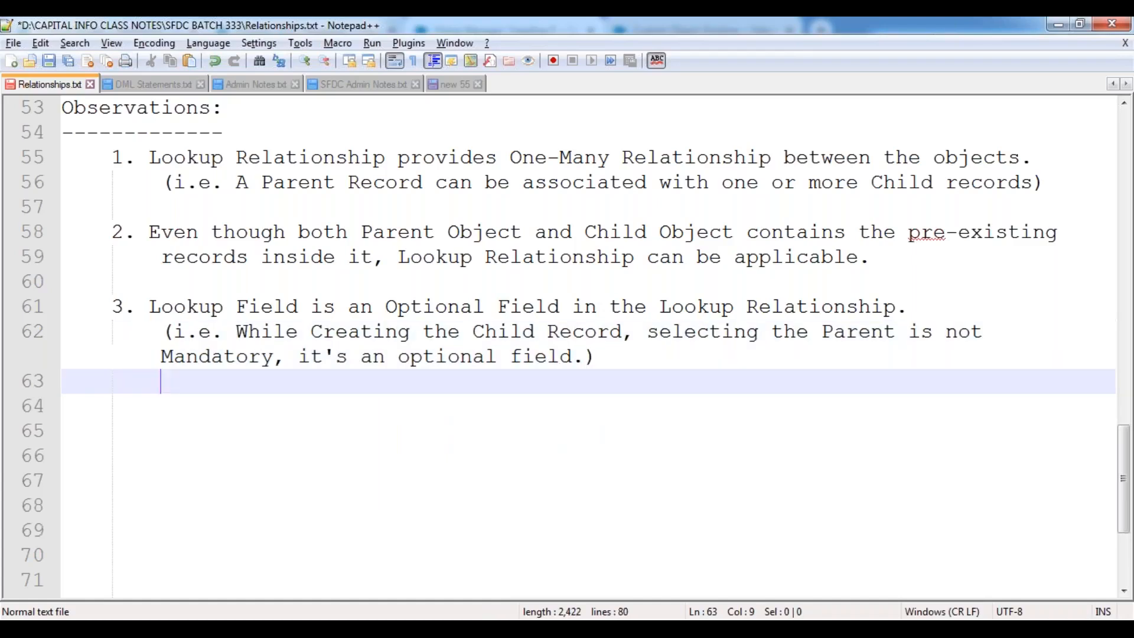
Add that selecting the Parent Record via the "Lookup Icon" stores its Record ID in the lookup field, then save.
text(Upon )
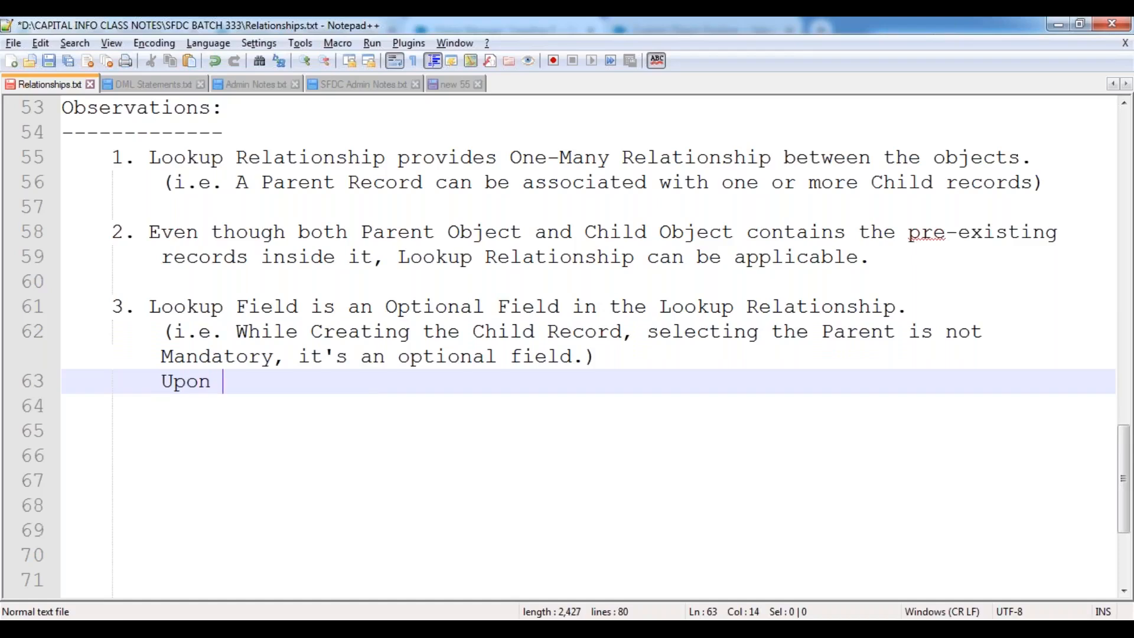
text(selectin)
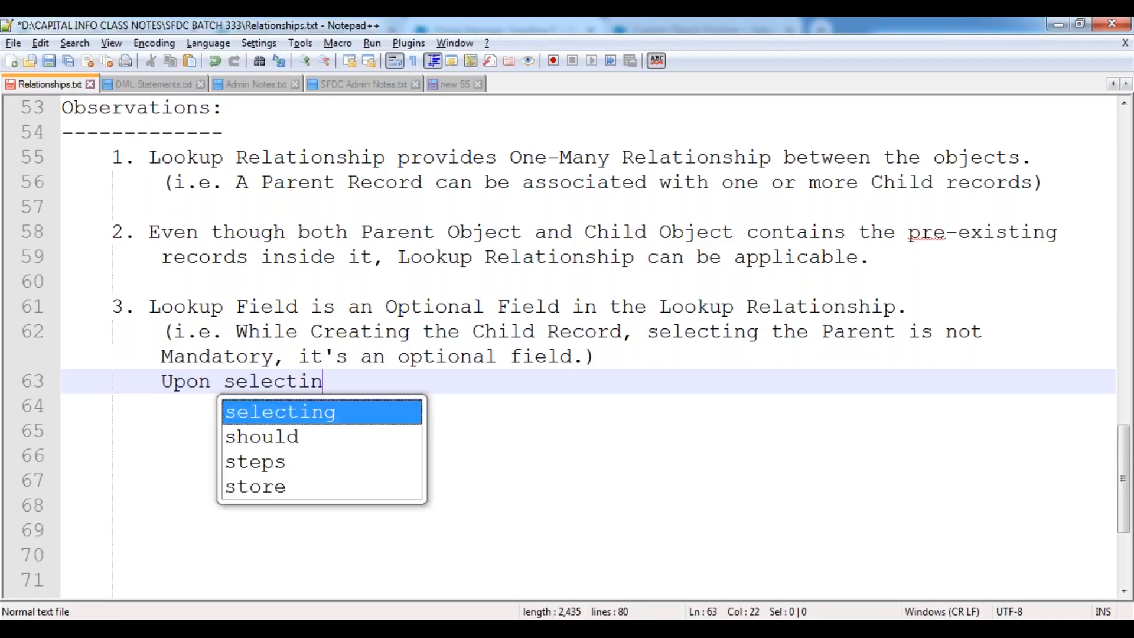
text(g the )
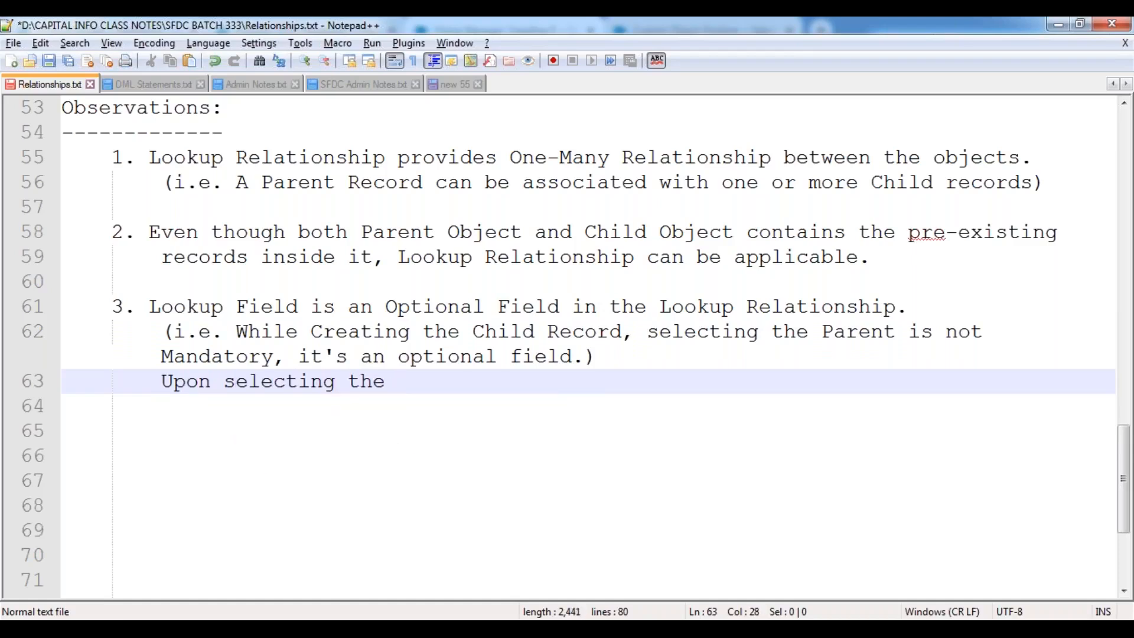
text(Parent Record, b)
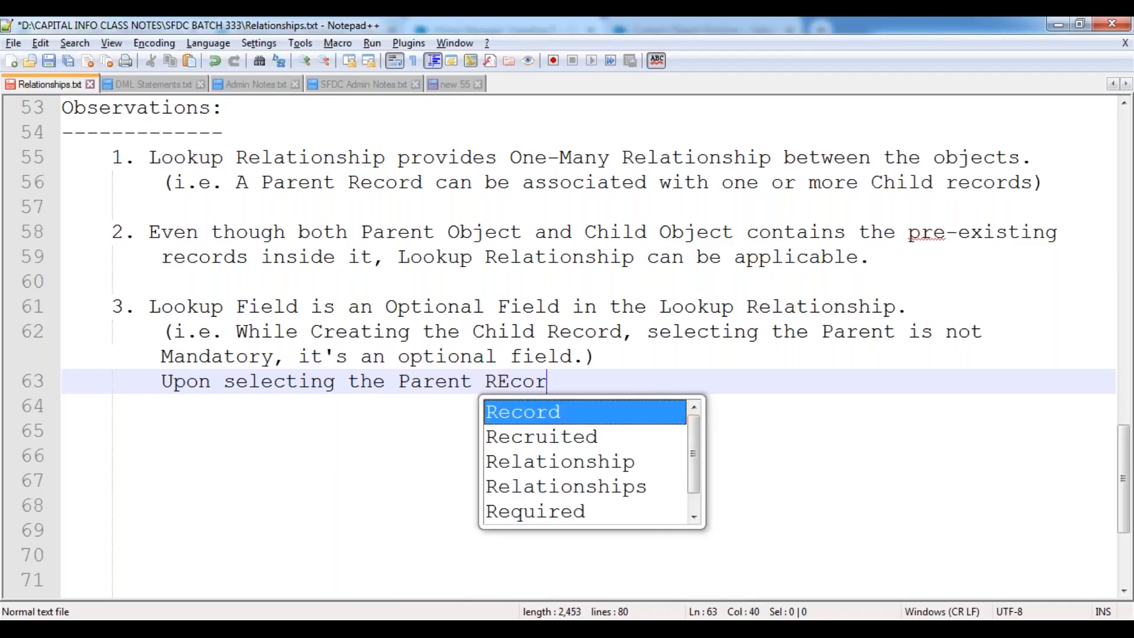
text(y using )
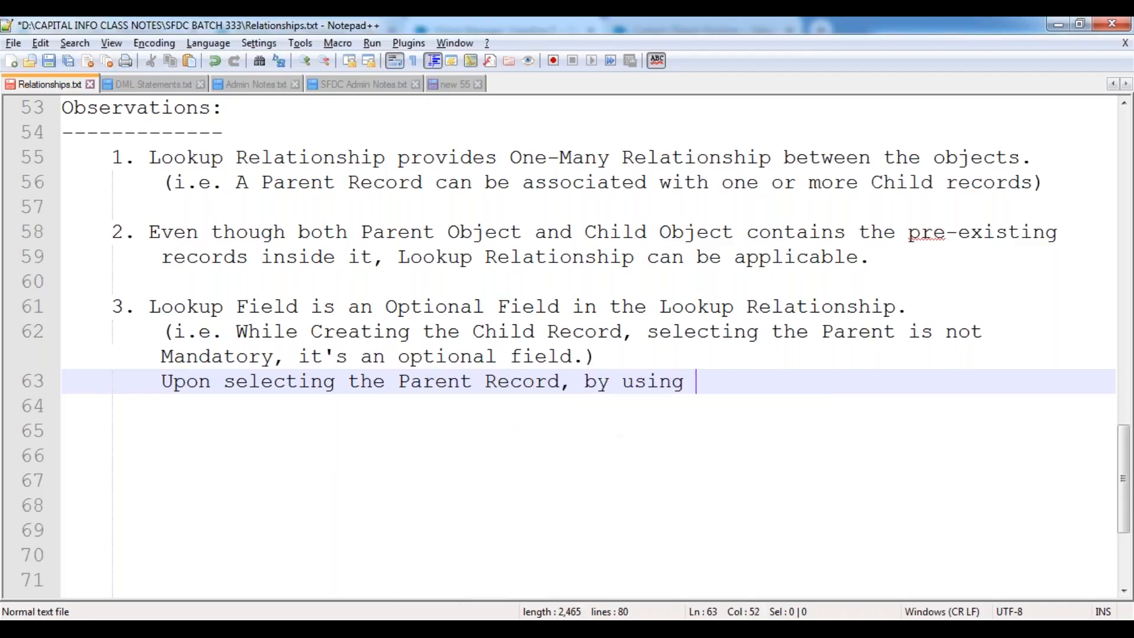
text(the "Look)
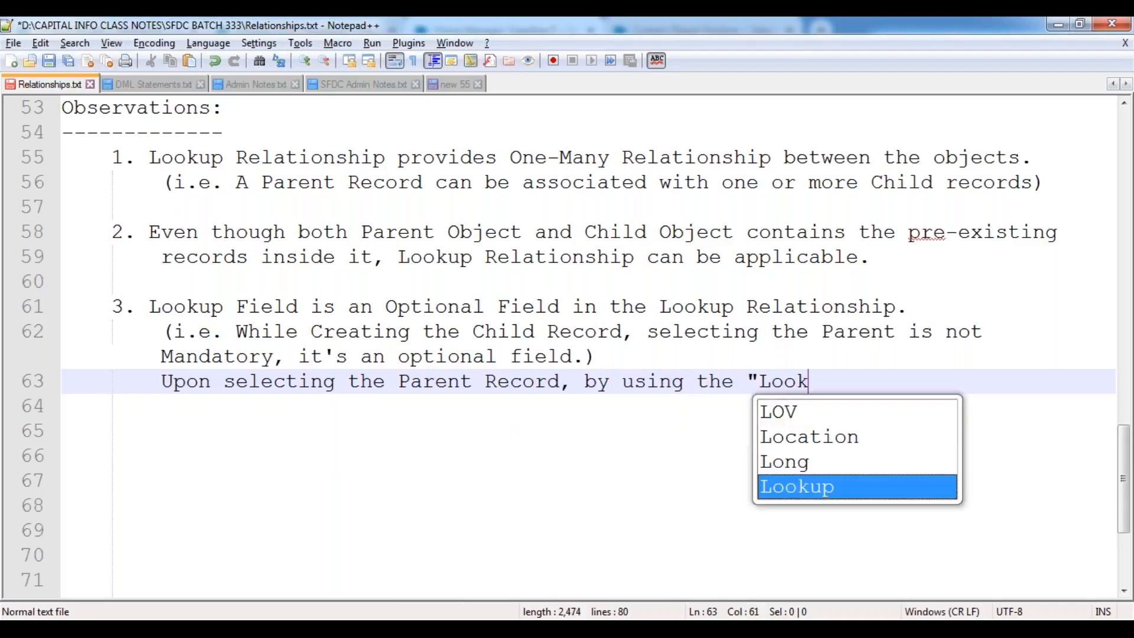
text(up Icon)
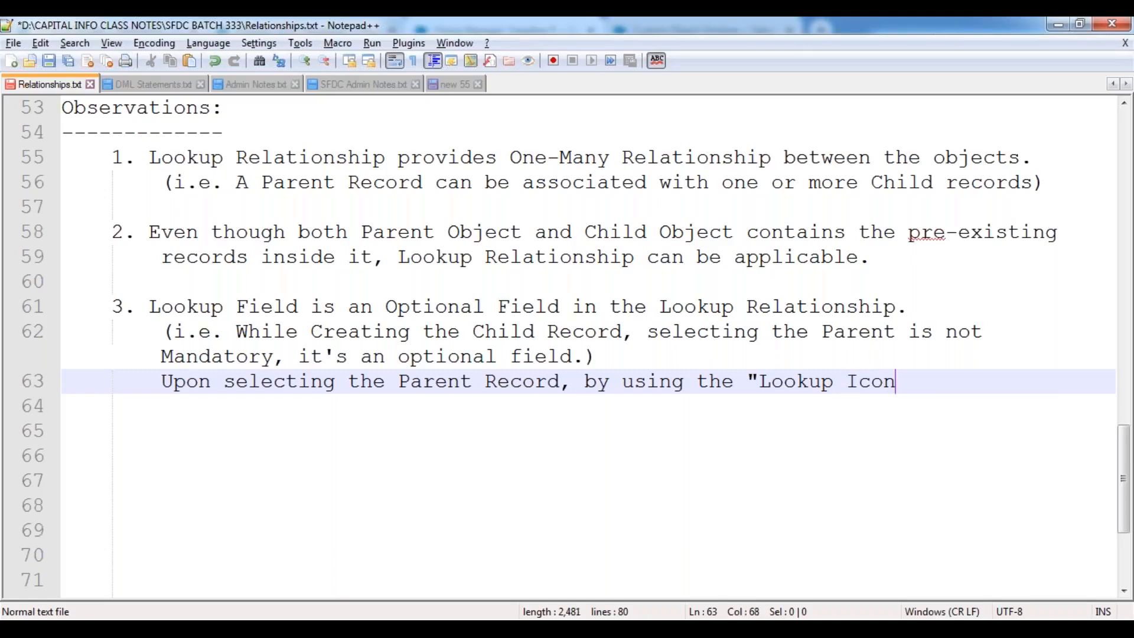
text(", it will )
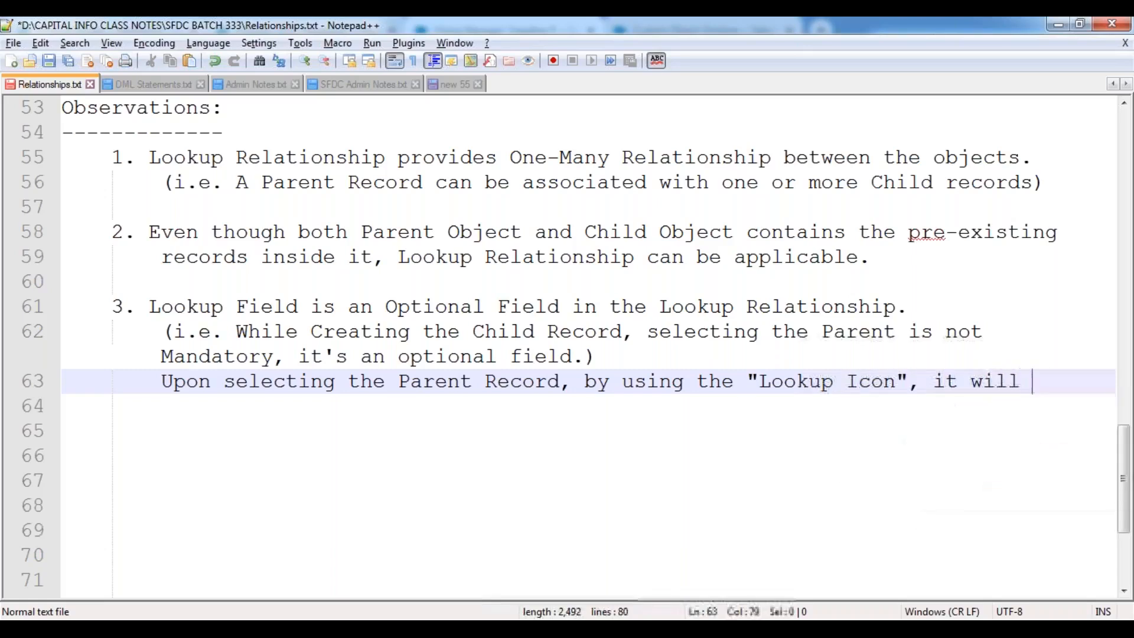
text(store the )
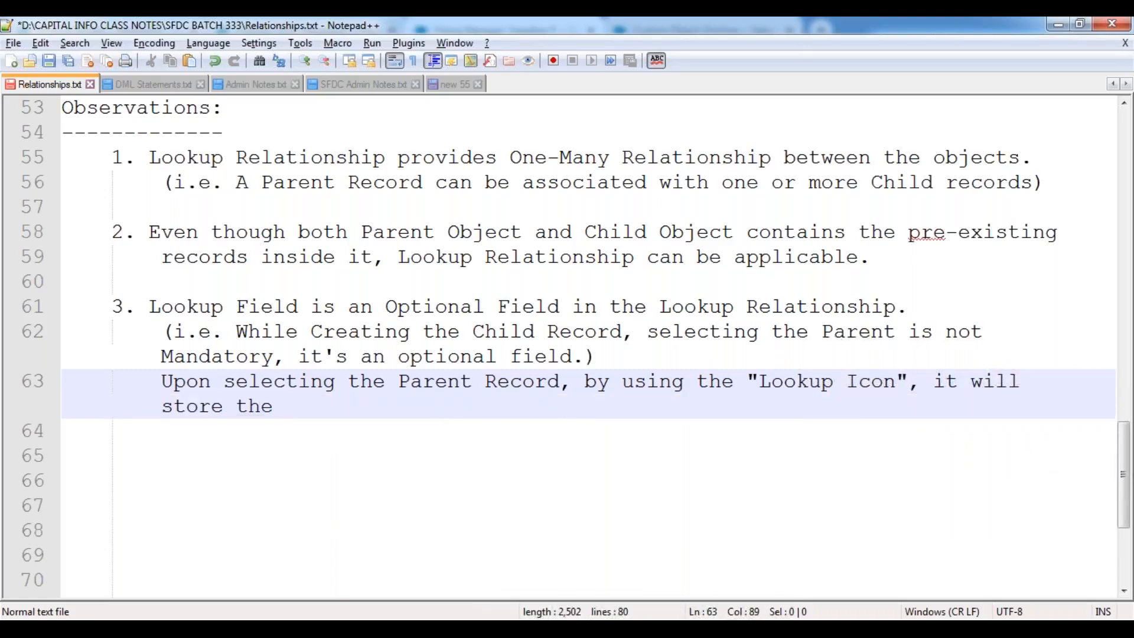
text(Selected Re)
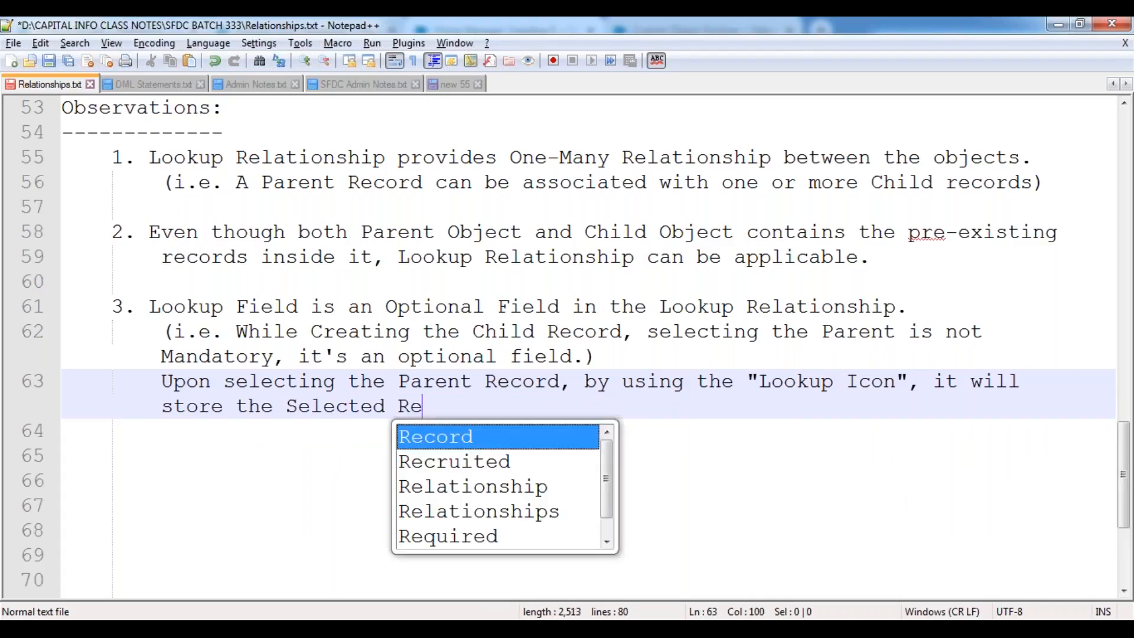
text(cord ID insdie)
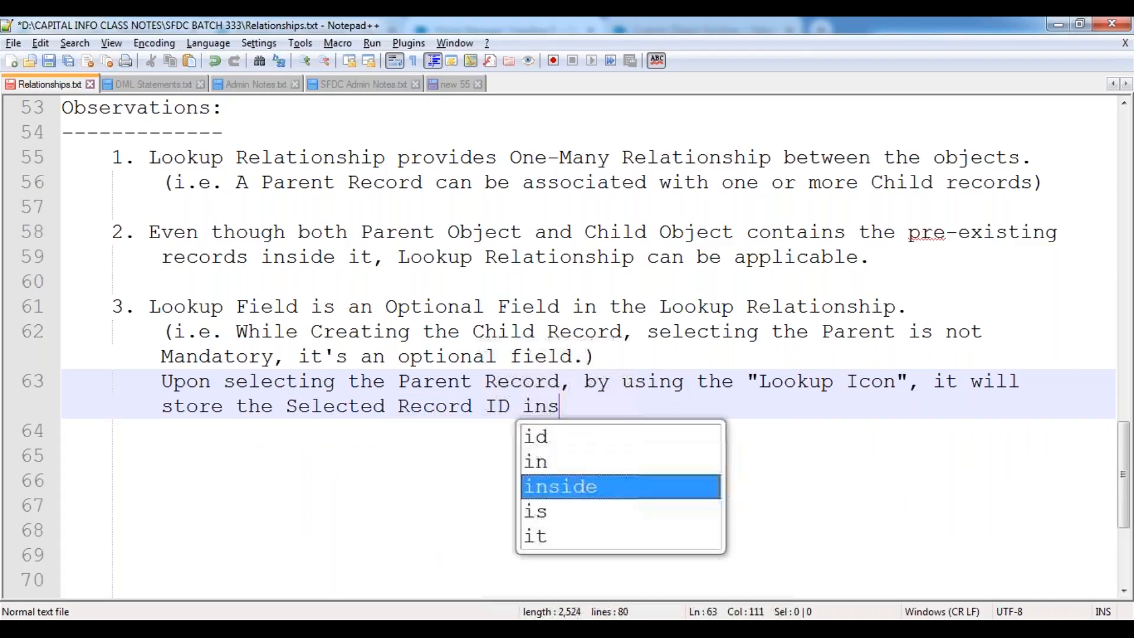
key(BackSpace)
key(BackSpace)
key(BackSpace)
text(side)
key(BackSpace)
key(BackSpace)
key(BackSpace)
key(BackSpace)
text(si)
key(BackSpace)
key(BackSpace)
text(ide the fi)
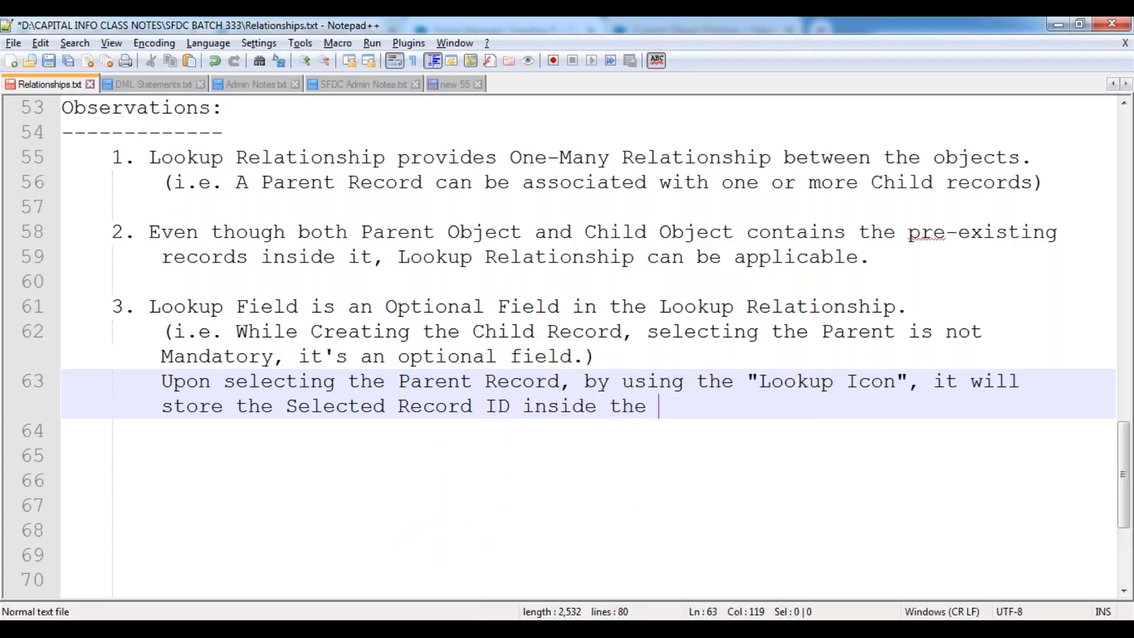
key(BackSpace)
key(BackSpace)
text(lookup field.)
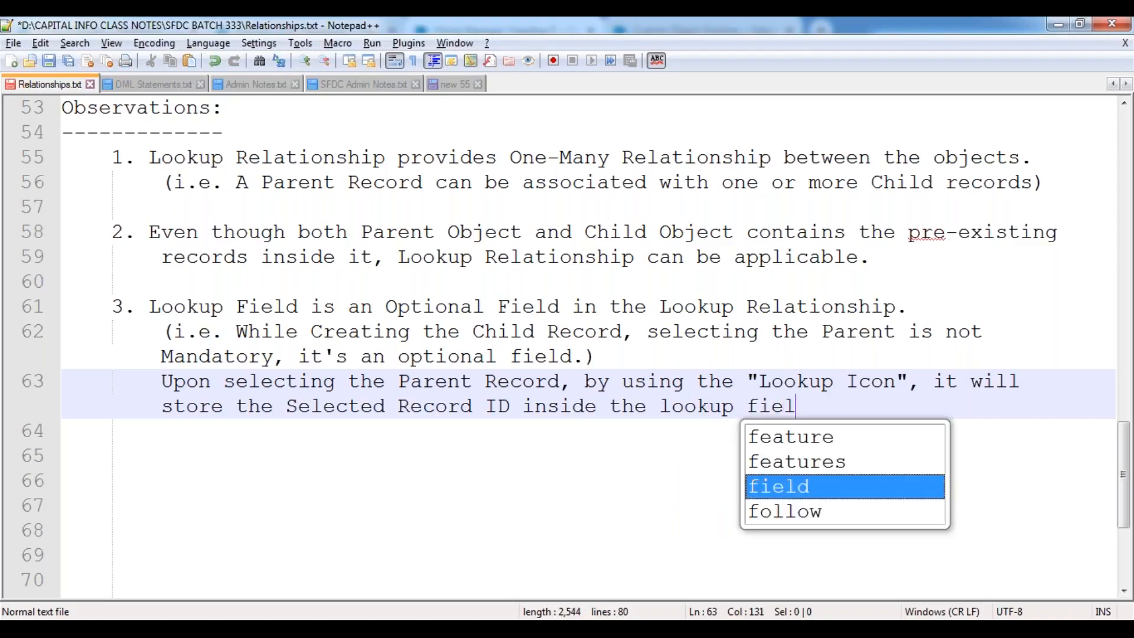
key(Return)
key(Return)
key(BackSpace)
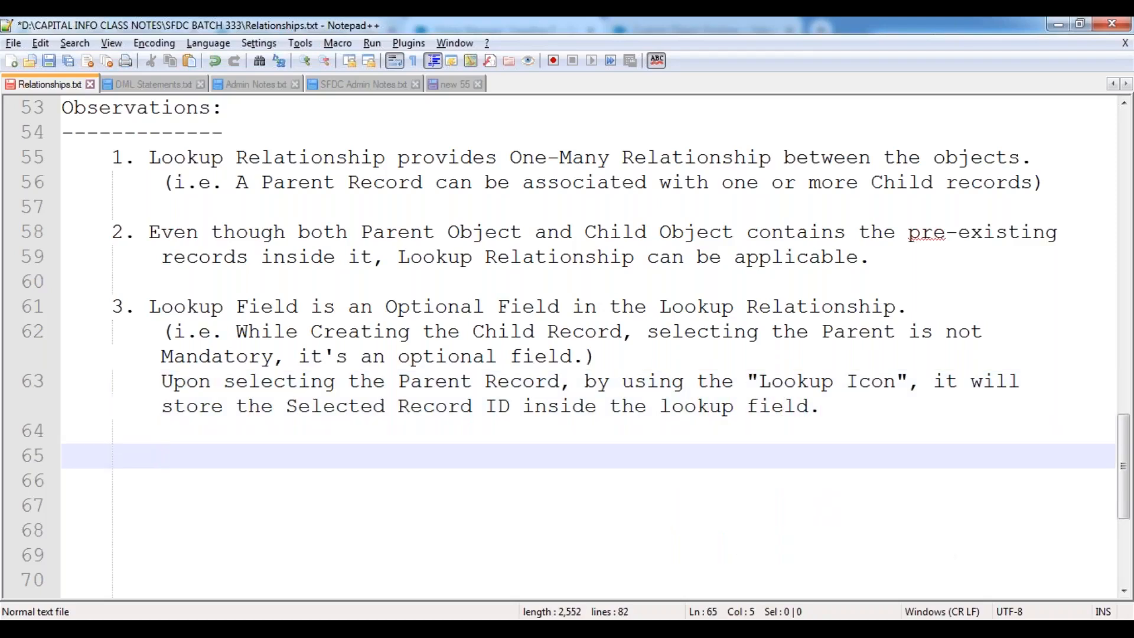
key(ctrl+s)
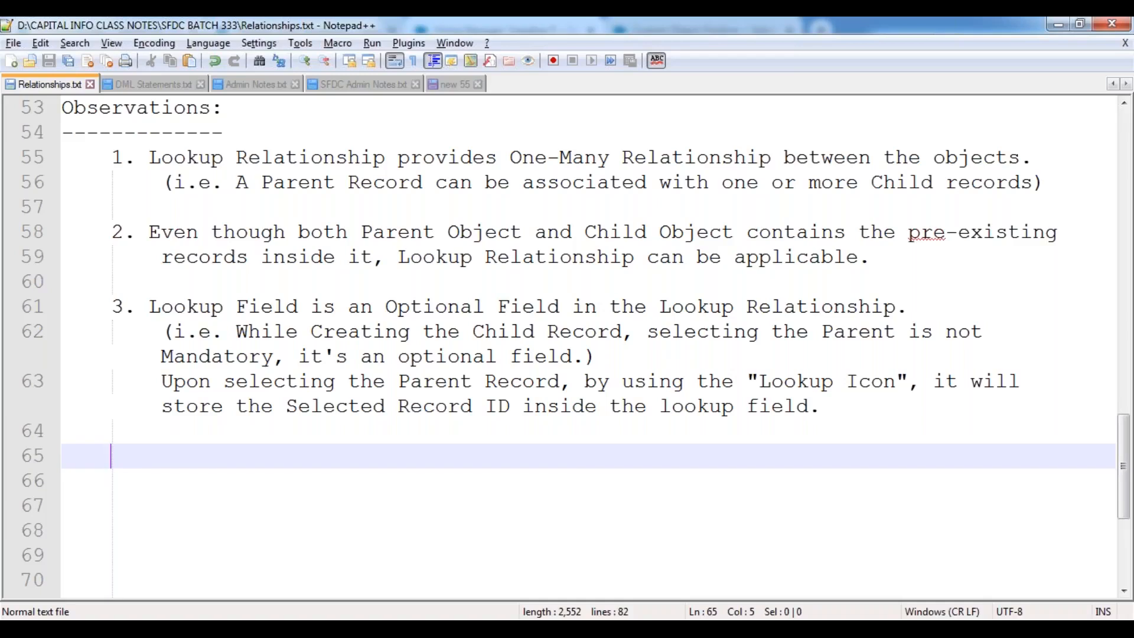
Type observation 4: 'An object can have max. of 40 Lookup Relationship DataType fields.'.
text(4.)
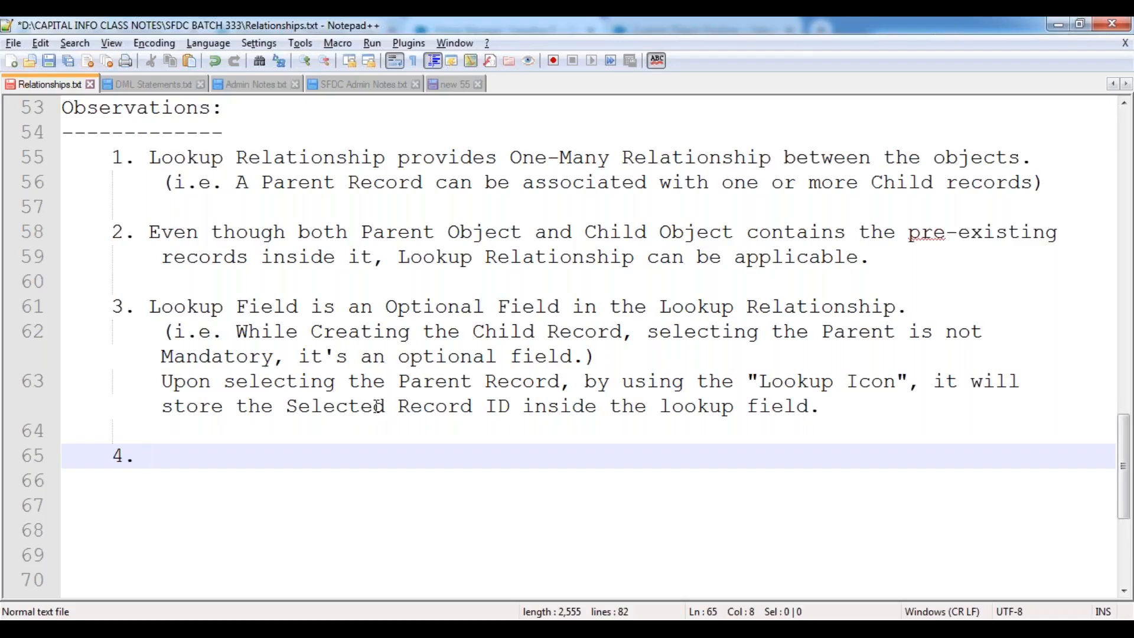
text(An object)
text( can have max. )
text(iof)
key(BackSpace)
key(BackSpace)
key(BackSpace)
key(BackSpace)
text(of 40 Lookup)
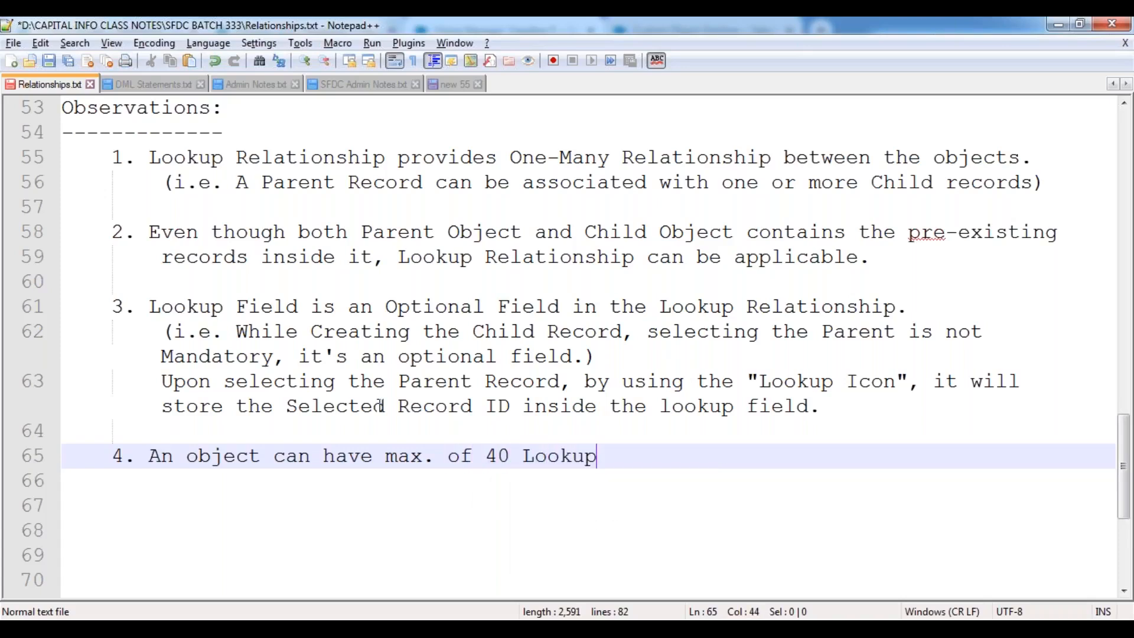
text( Rela)
key(Return)
text(Dat)
key(Return)
text(fields.)
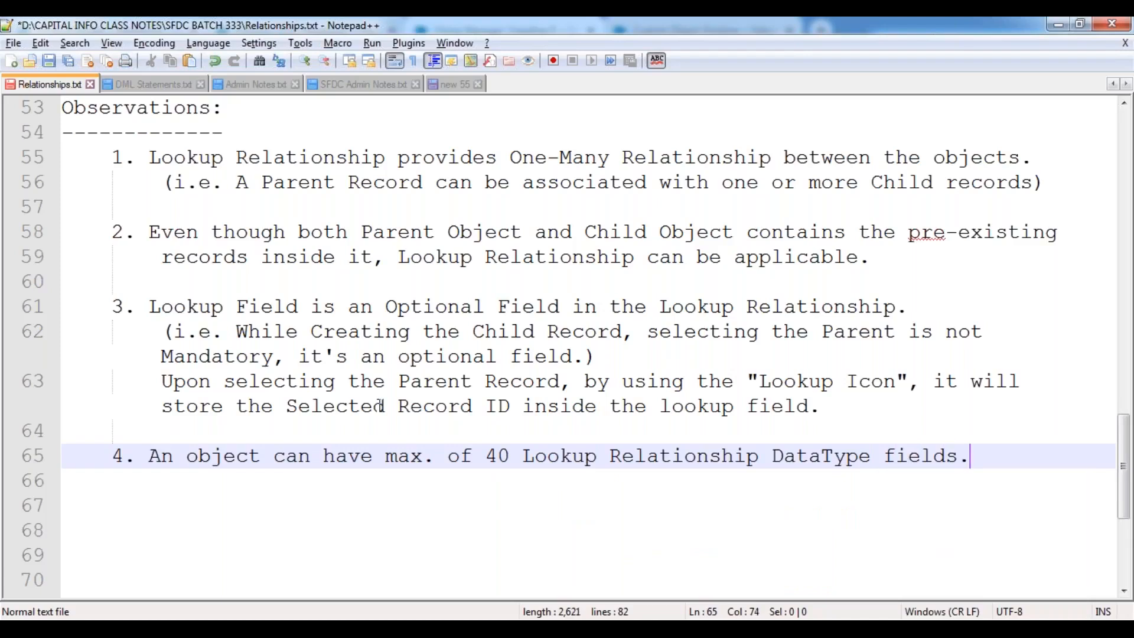
key(Return)
key(Return)
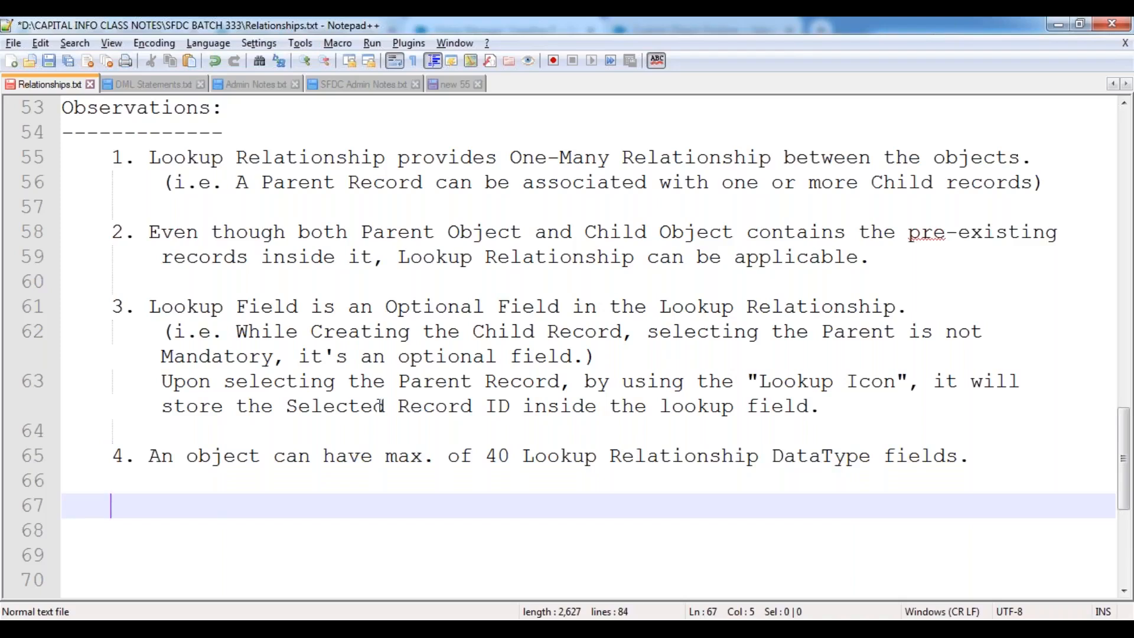
Start an empty observation '5.' on line 67 and save the notes file.
text(5.)
key(ctrl+s)
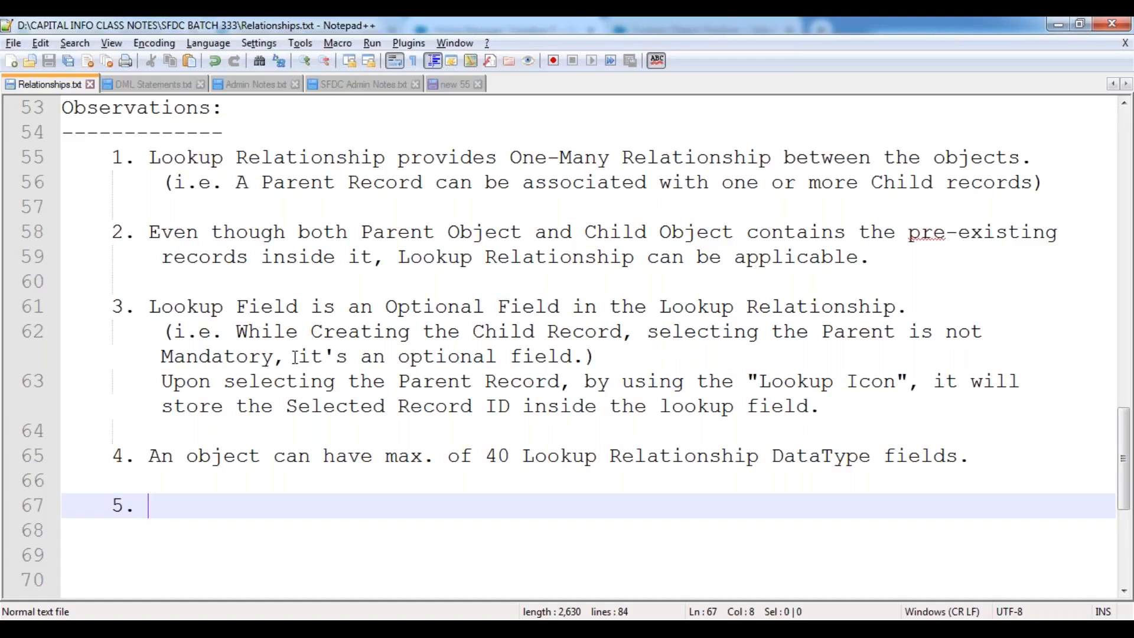
scroll(295, 357, up, 3)
scroll(296, 357, down, 3)
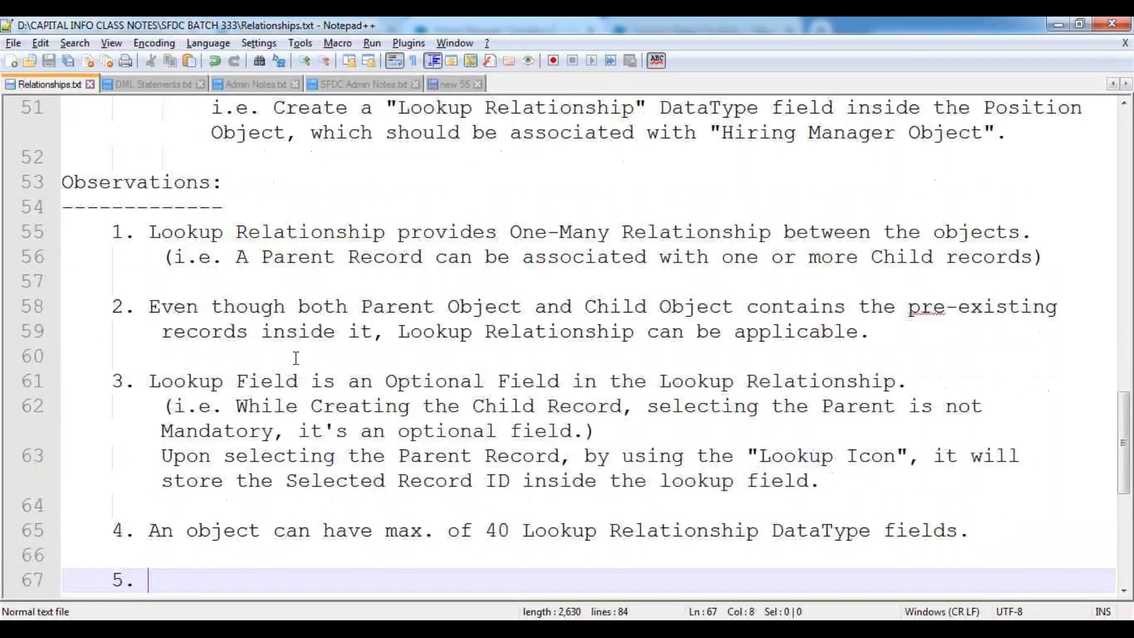